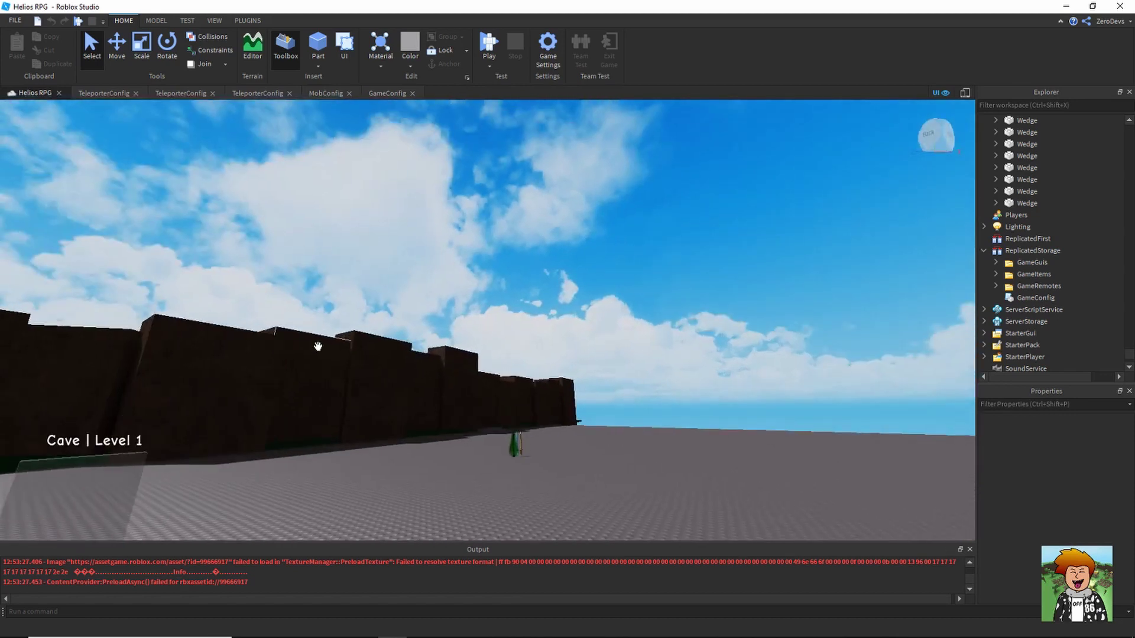
Fly the camera past the displayed swords and up above the walled game areas
right_click_drag(630, 351, 630, 352)
scroll(630, 351, "up", 3)
key("w")
key("d")
key("d")
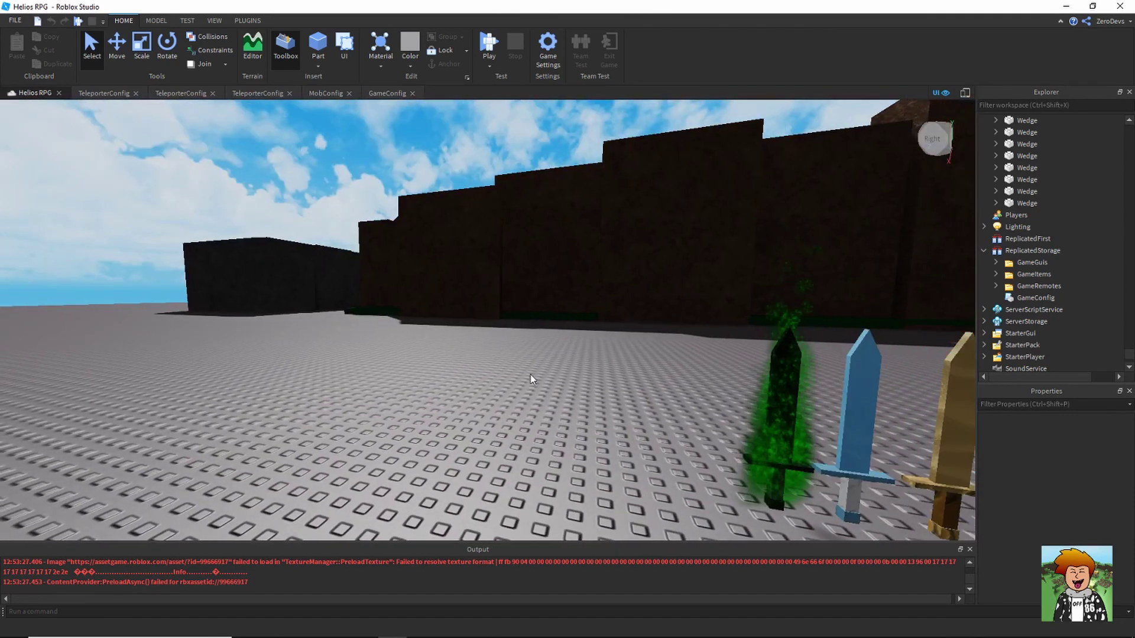
right_click_drag(530, 374, 526, 367)
key("w")
key("s")
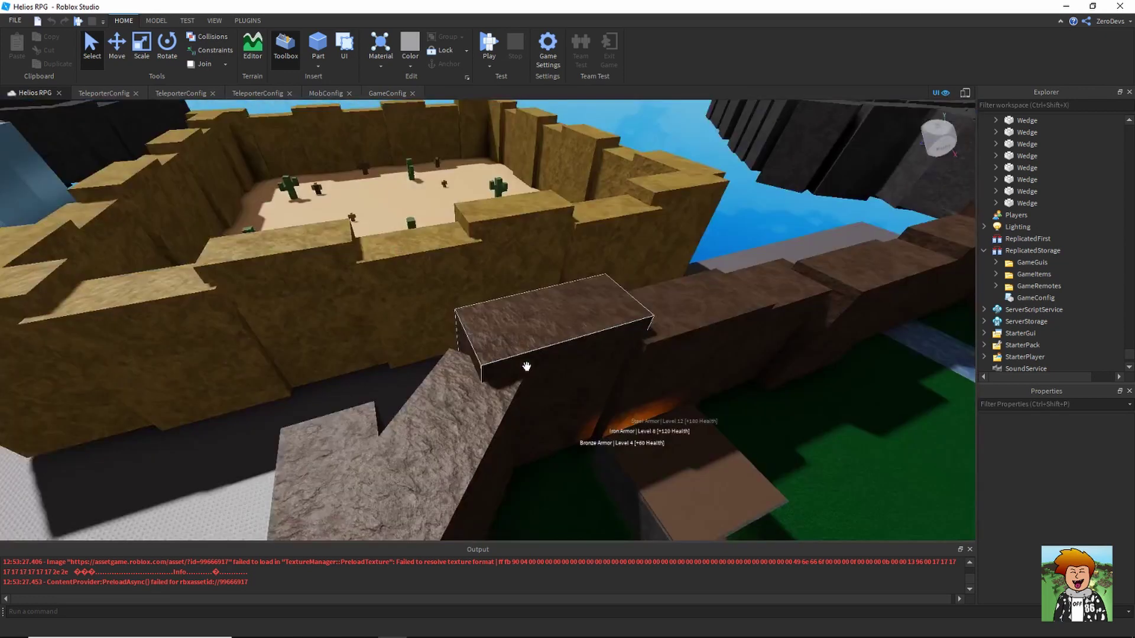
Examine the map's grass, desert, snow, forest and cave areas from above
key("a")
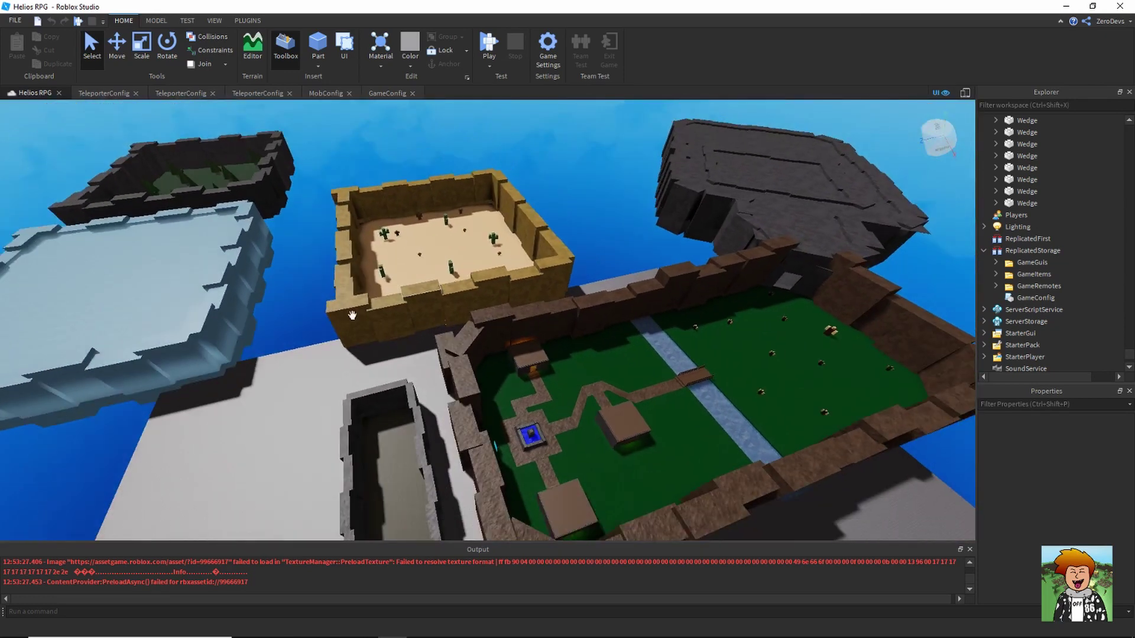
right_click_drag(472, 186, 471, 186)
key("w")
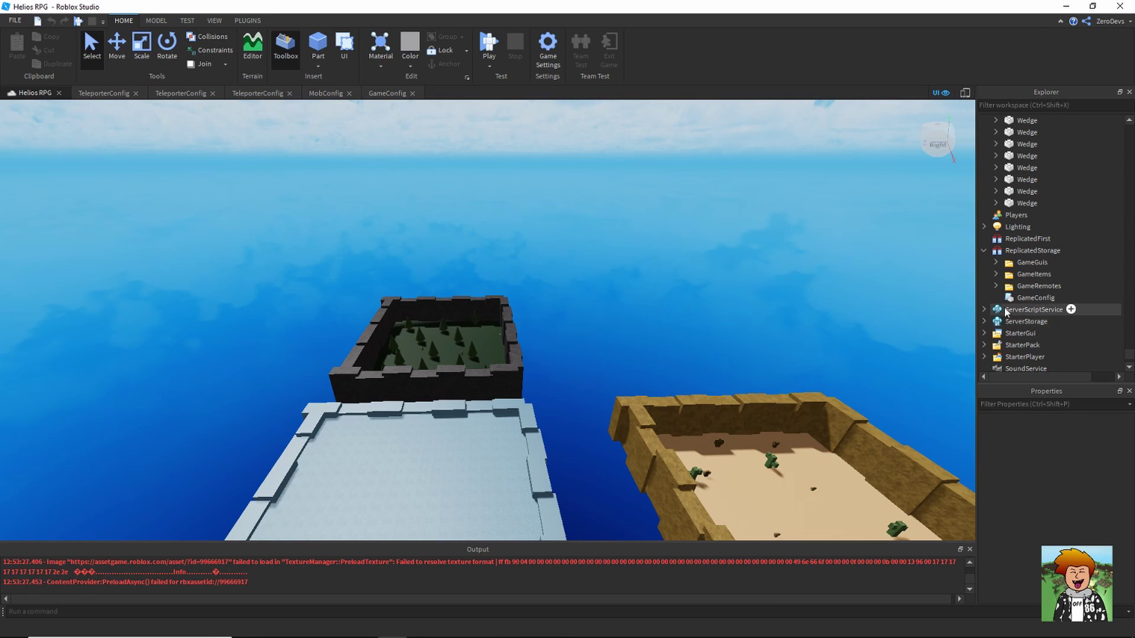
right_click_drag(124, 130, 125, 131)
key("w")
key("w")
key("w")
key("s")
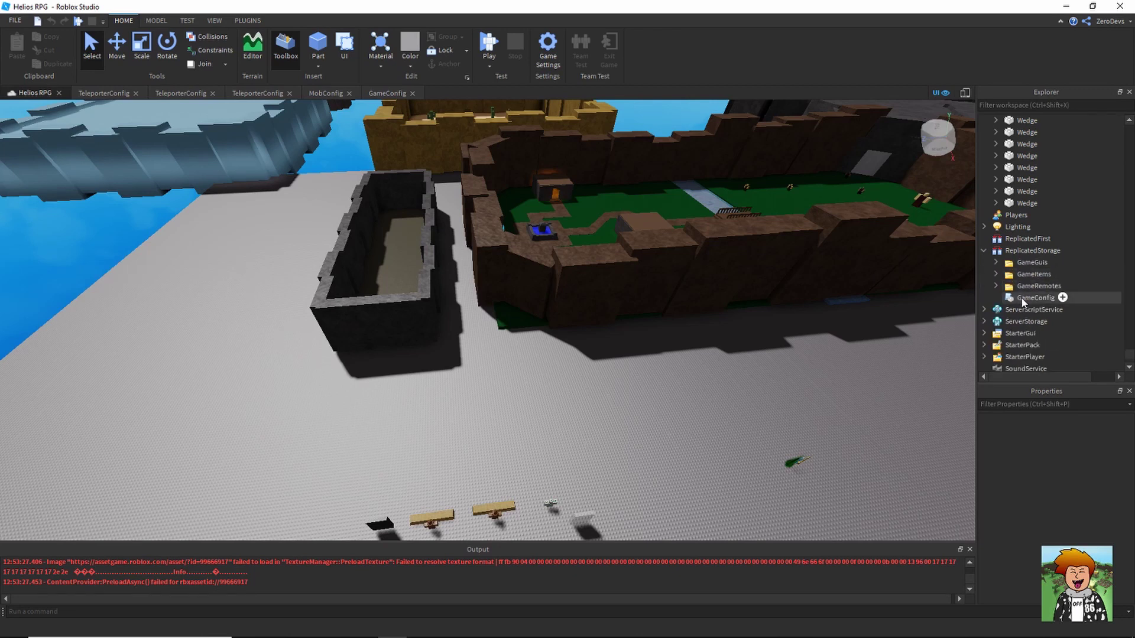
Open the GameConfig script and review the game title, version, circuit and maximum level settings
double_click(1020, 297)
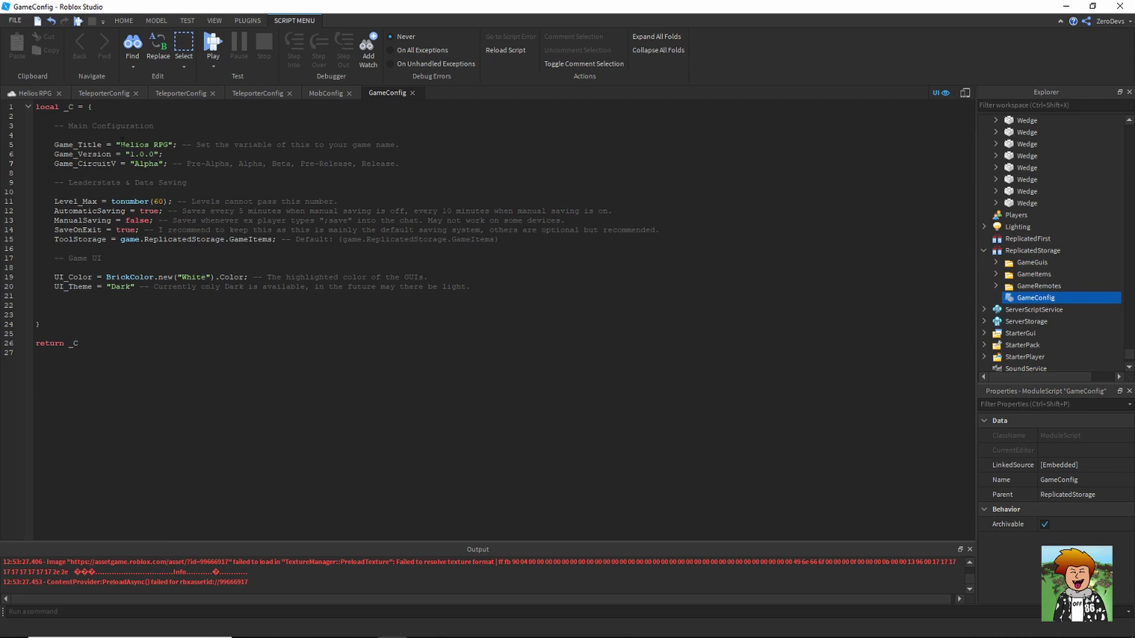
left_click_drag(121, 141, 154, 154)
double_click(146, 164)
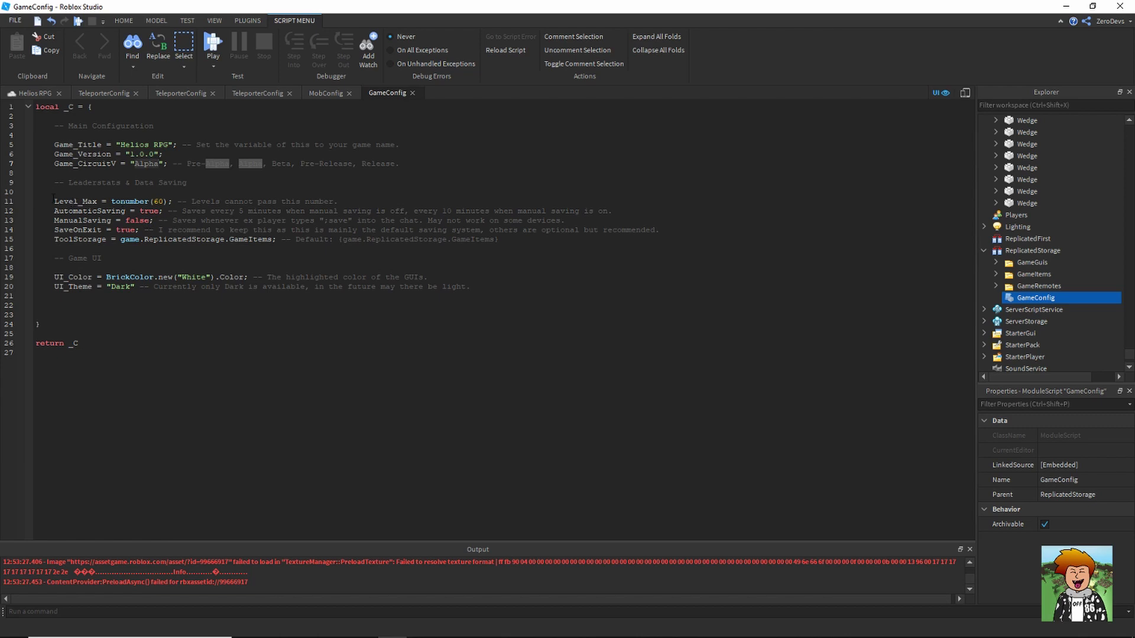
left_click_drag(54, 199, 159, 199)
double_click(160, 199)
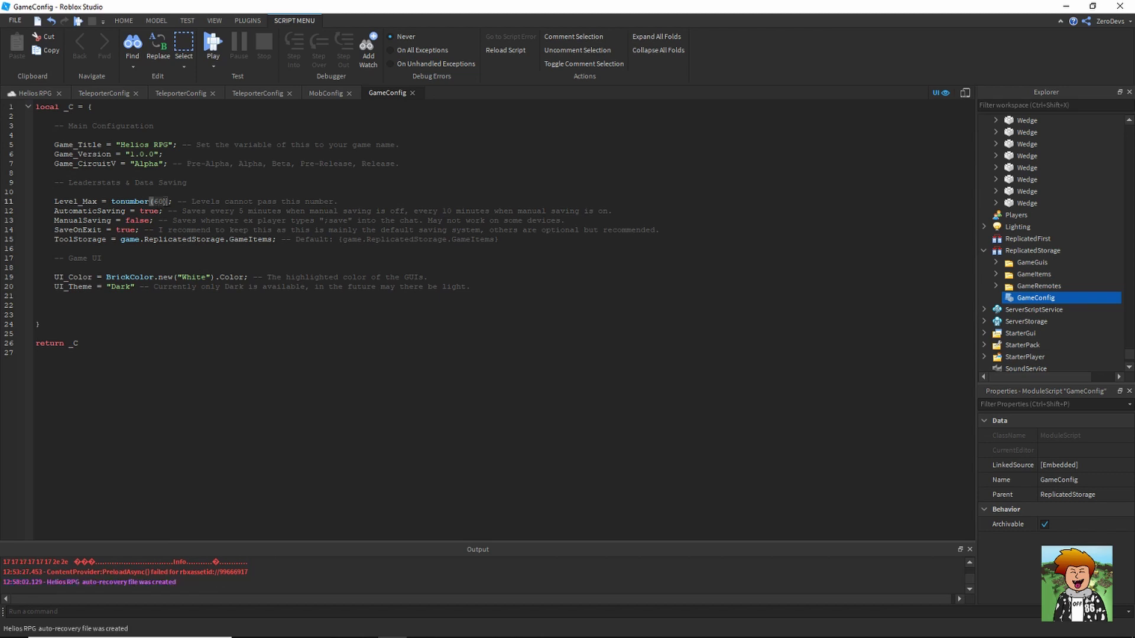
Review GameConfig's saving options, ToolStorage path and UI_Color setting, then go back over the main configuration lines
left_click_drag(47, 214, 149, 229)
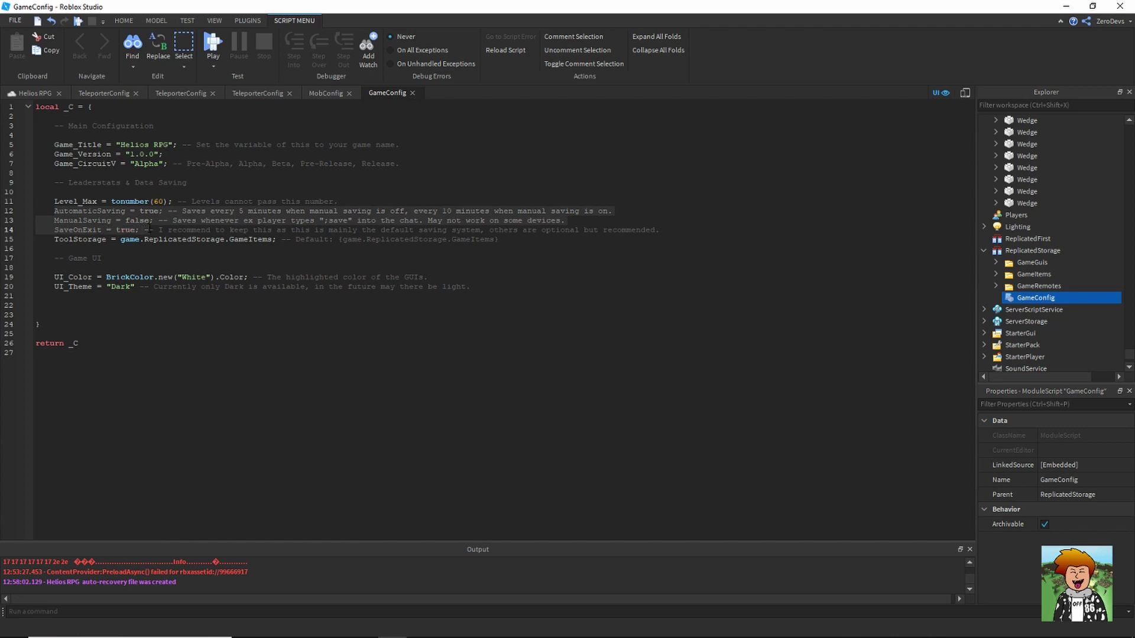
left_click_drag(54, 241, 506, 243)
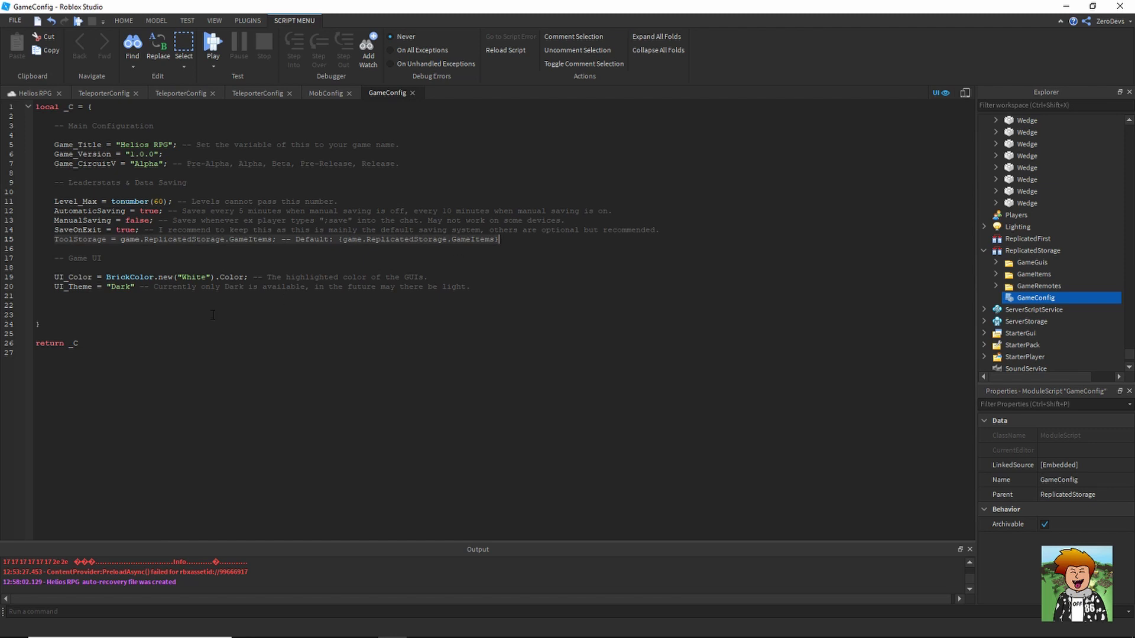
left_click_drag(54, 276, 424, 277)
left_click(531, 278)
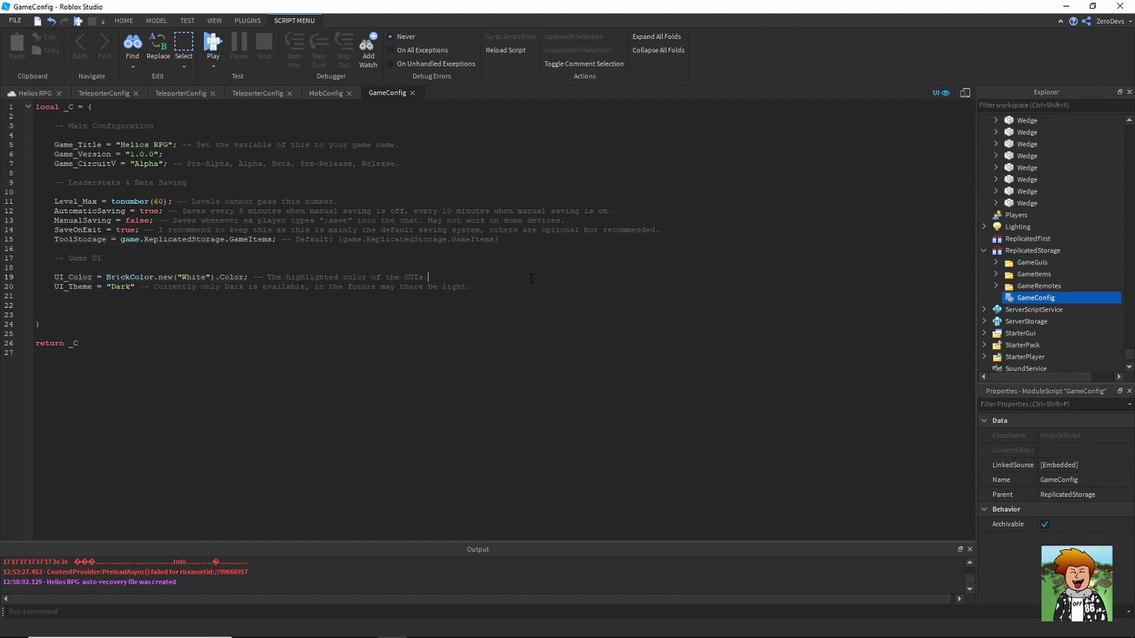
left_click_drag(527, 287, 667, 273)
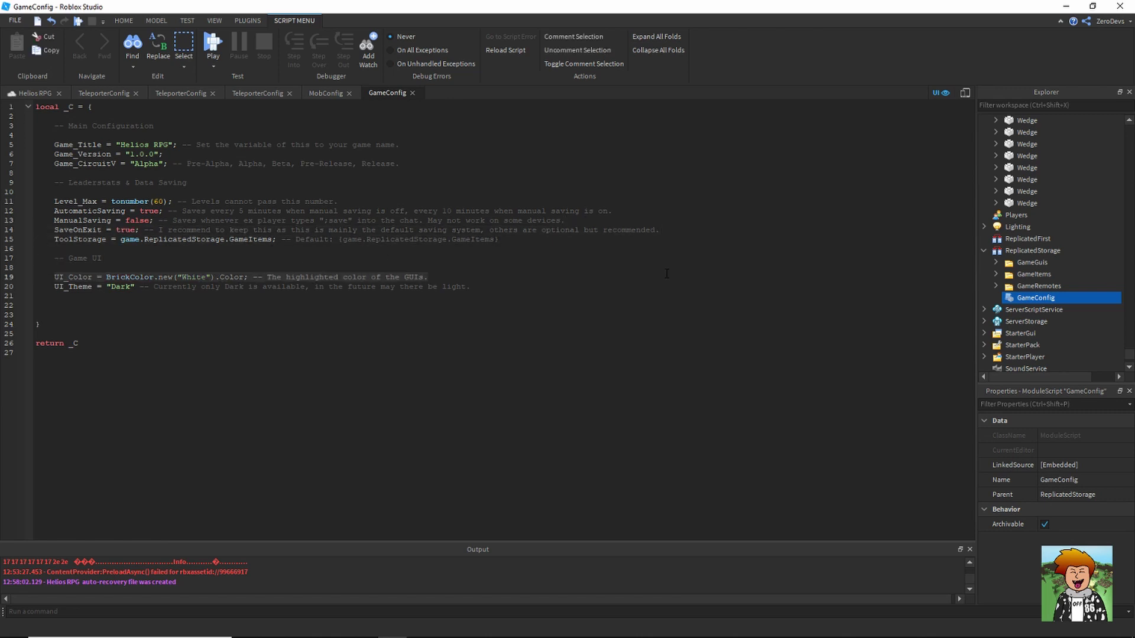
left_click_drag(376, 199, 55, 164)
left_click(376, 198)
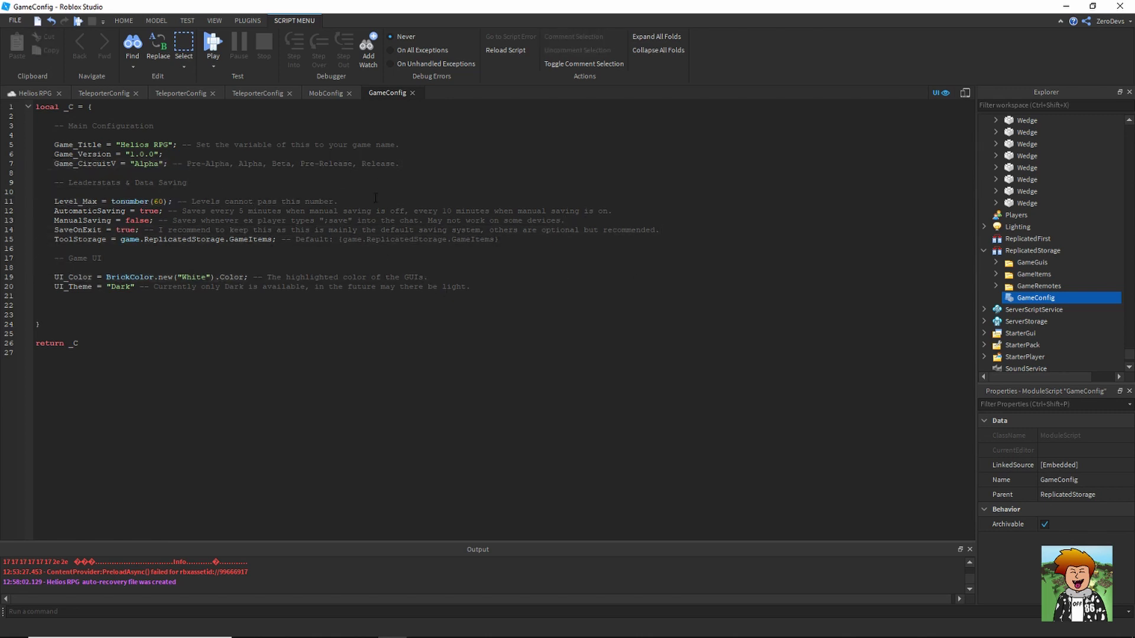
left_click_drag(347, 204, 55, 144)
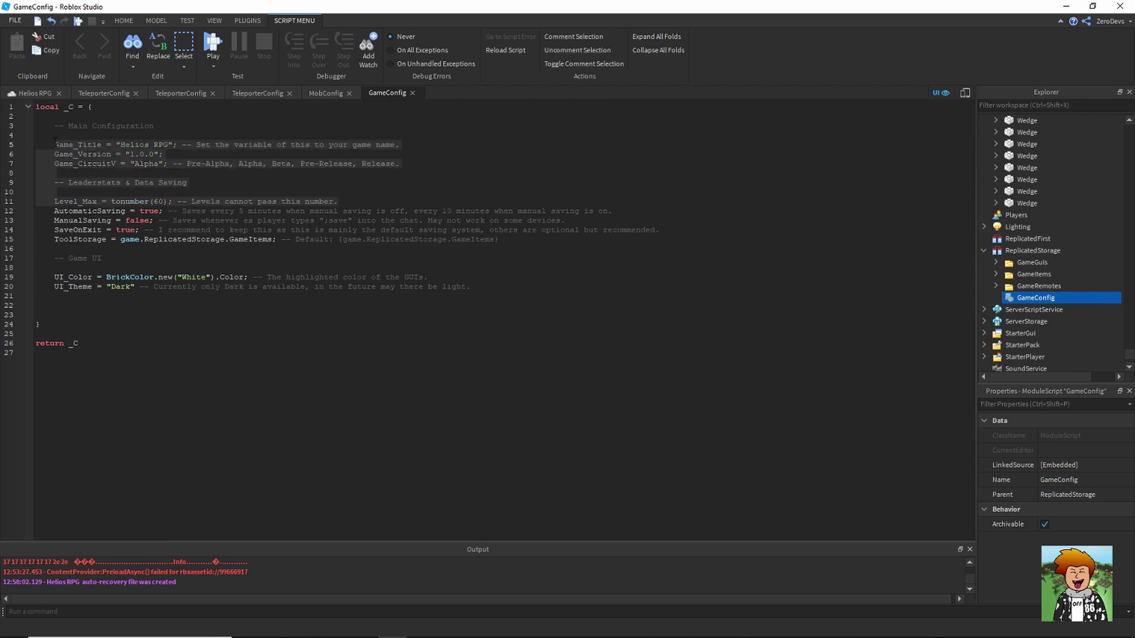
Return to the Helios RPG 3D view and close the open TeleporterConfig, MobConfig and GameConfig scripts
left_click(40, 96)
left_click(133, 94)
left_click(133, 95)
left_click(133, 95)
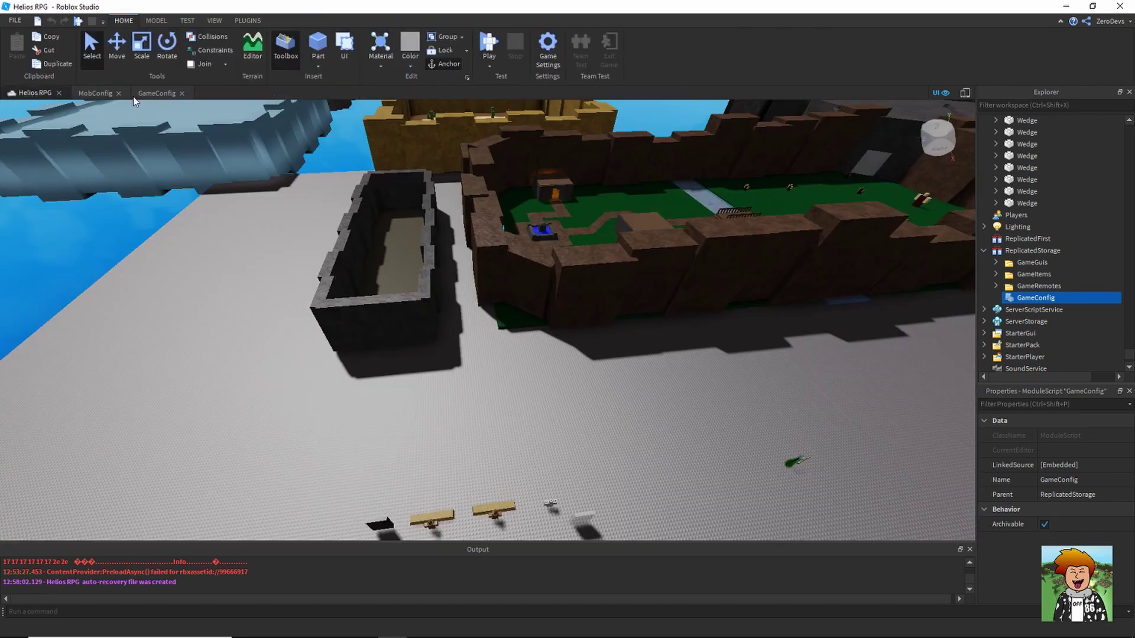
left_click(133, 97)
left_click(112, 95)
left_click(117, 93)
left_click(117, 93)
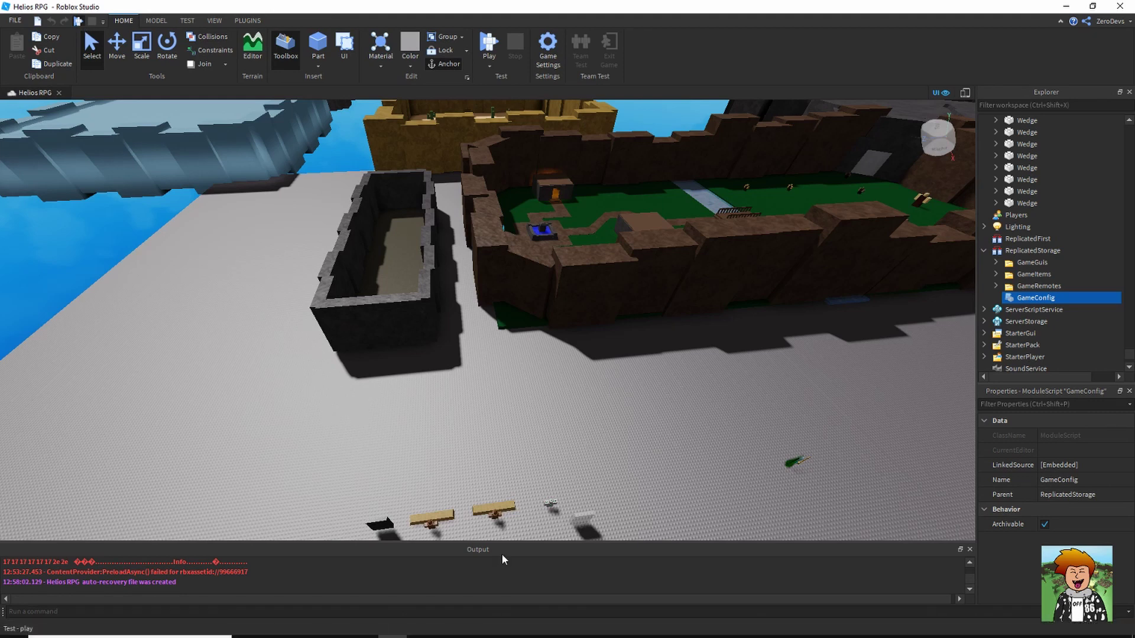
Start a play test of the game and close Snipping Tool and the other unneeded background window
left_click(78, 21)
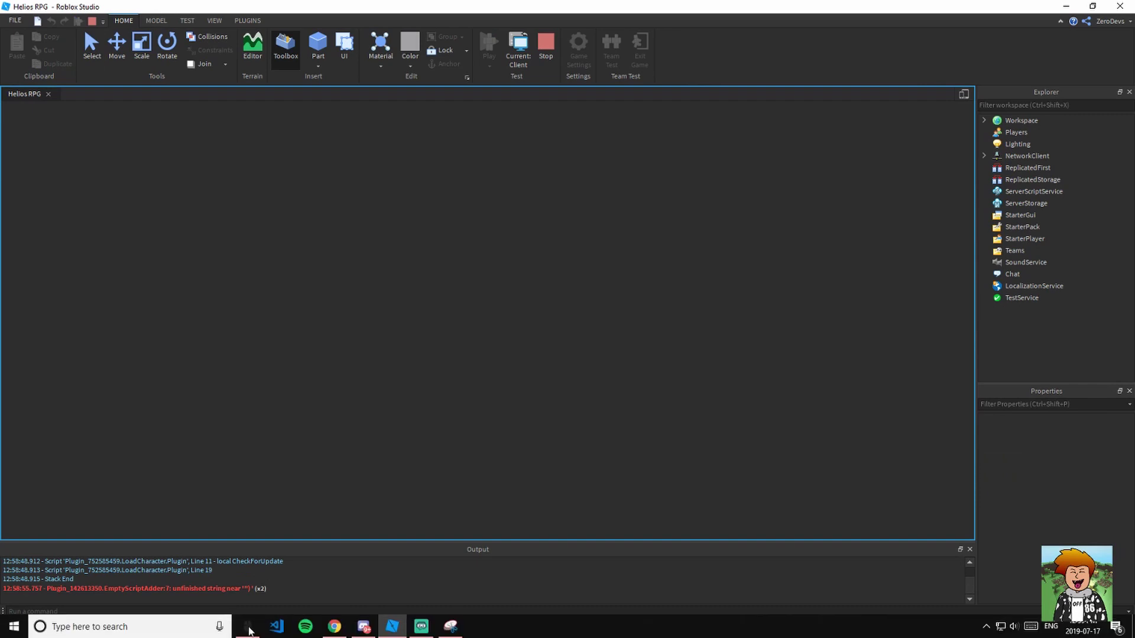
right_click(455, 625)
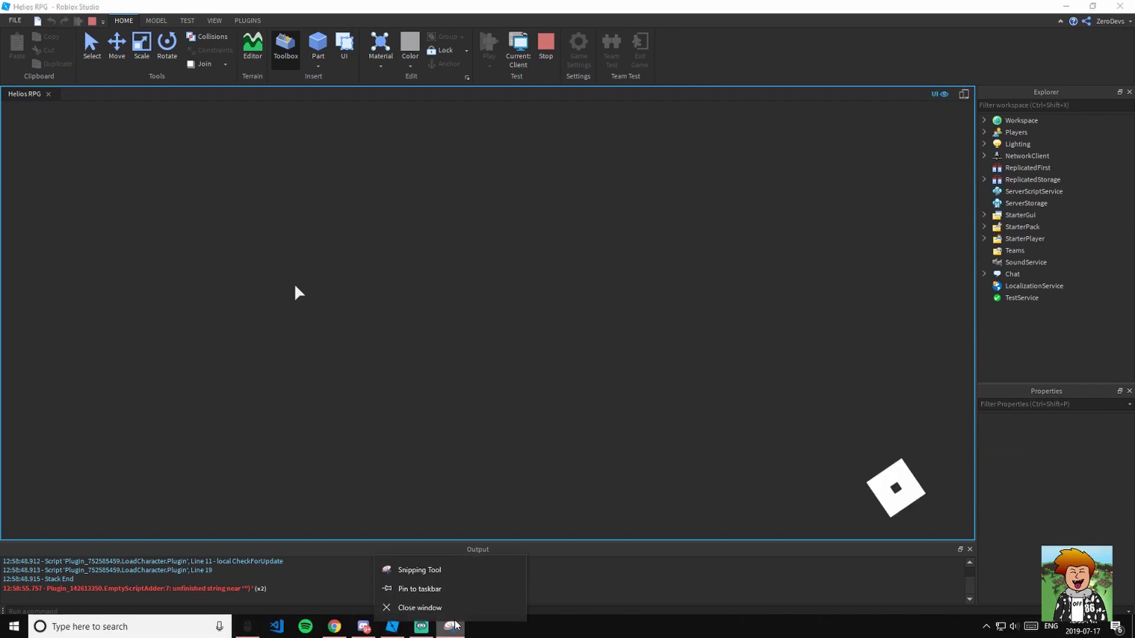
left_click(451, 607)
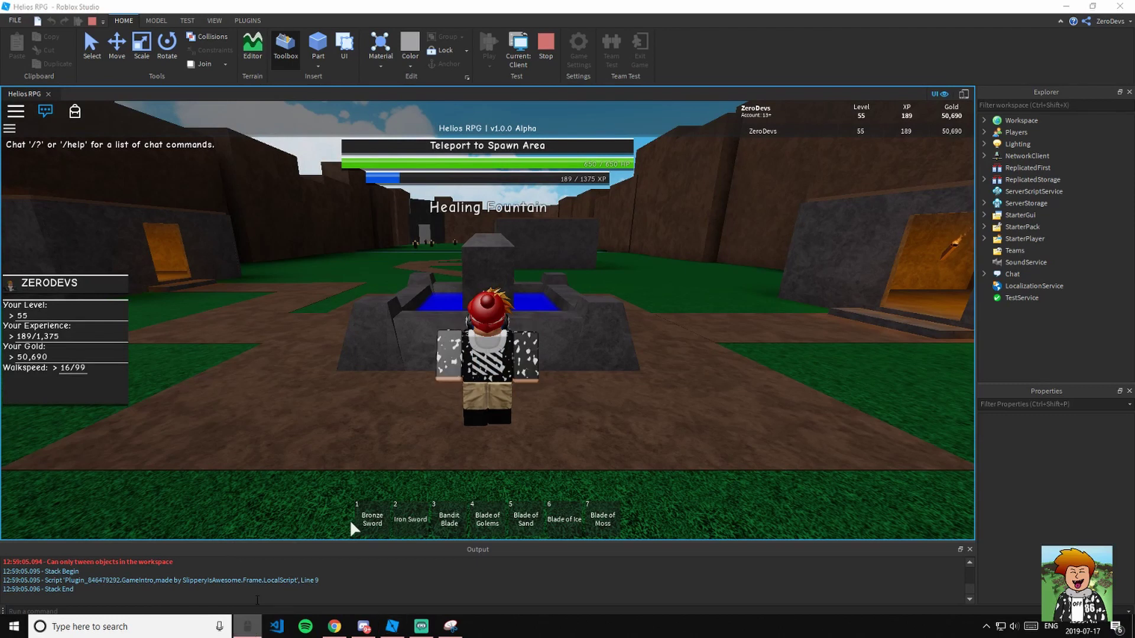
right_click(251, 624)
left_click(243, 604)
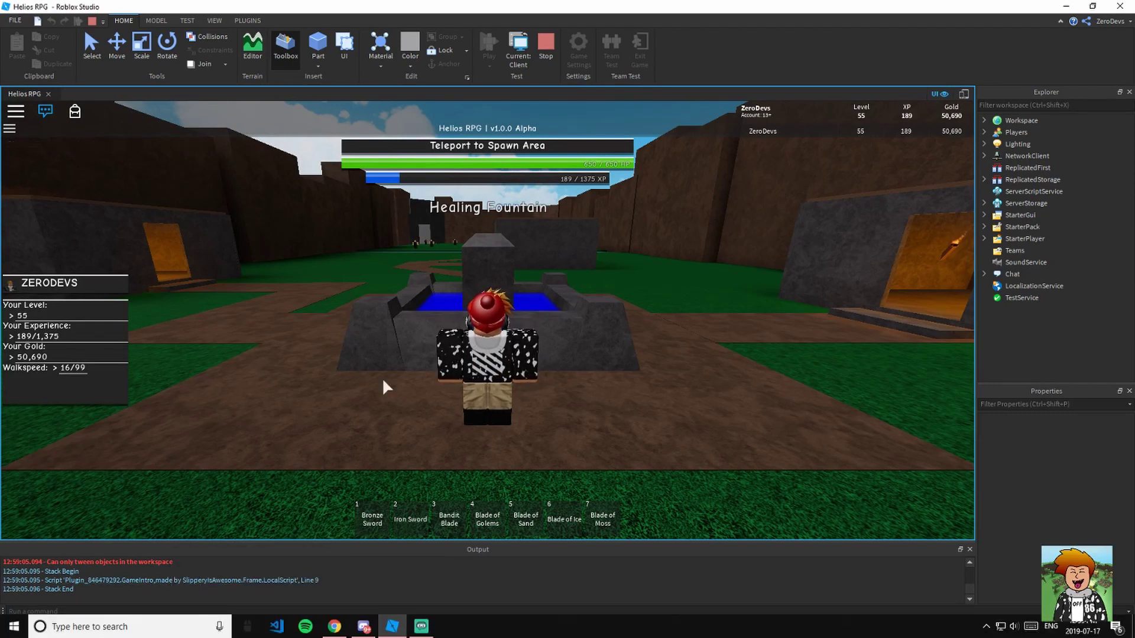
Walk the character past the Healing Fountain and over to the Sword Shop
key("w")
right_click_drag(528, 160, 528, 159)
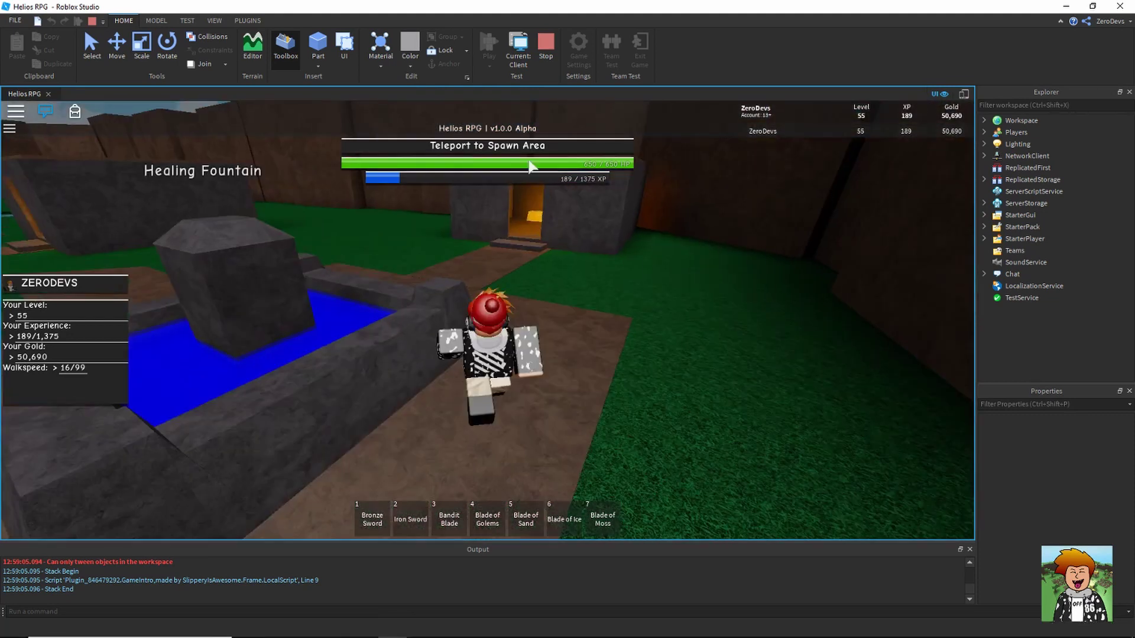
key("w")
mouse_move(443, 133)
right_mouse_down()
mouse_move(507, 132)
mouse_move(371, 131)
mouse_move(540, 133)
mouse_move(743, 355)
right_mouse_up()
key("w")
key("s")
key("w")
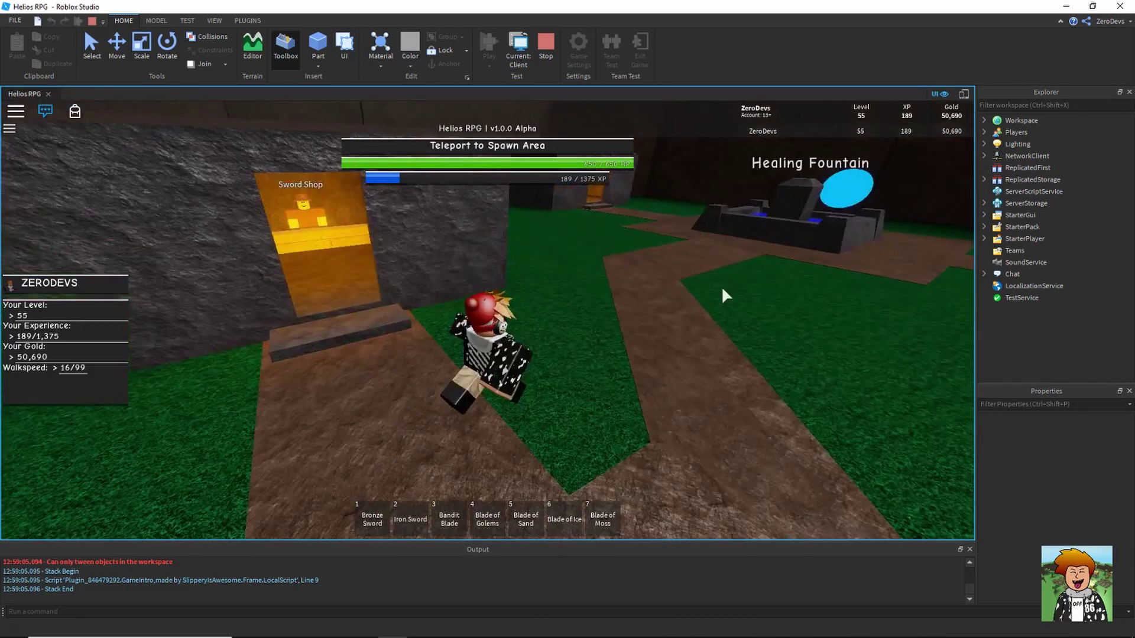
Try out the character's weapons, switching among Bandit Blade, Blade of Golems and Blade of Ice, ending with Blade of Moss
key("3")
right_click_drag(722, 290, 713, 309)
key("4")
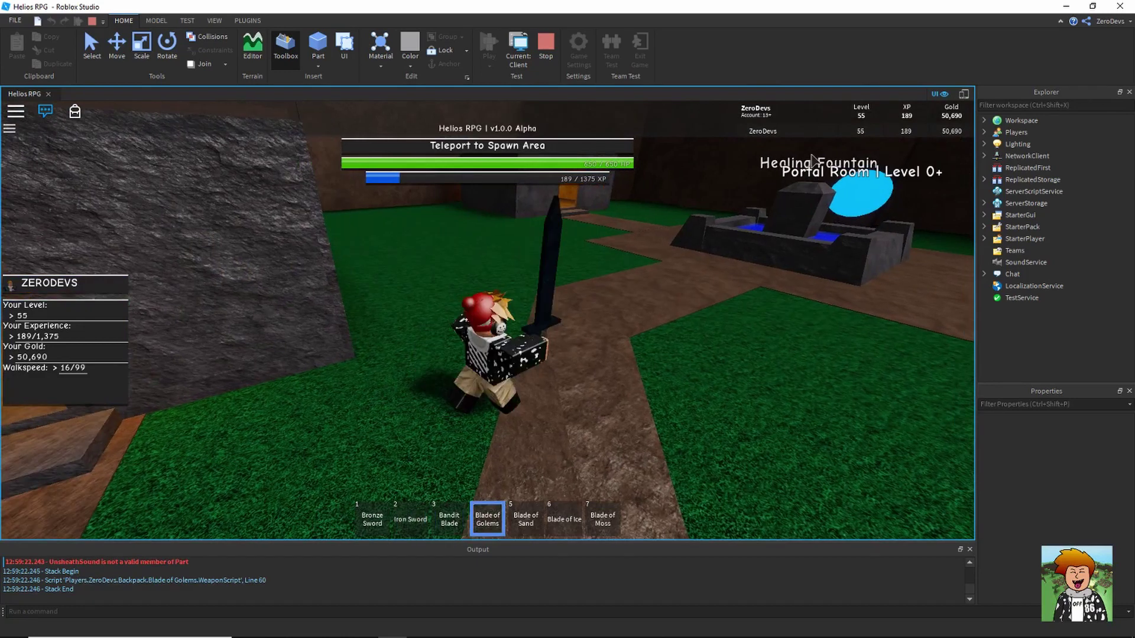
key("3")
right_click_drag(813, 158, 685, 269)
key("6")
key("7")
key("a")
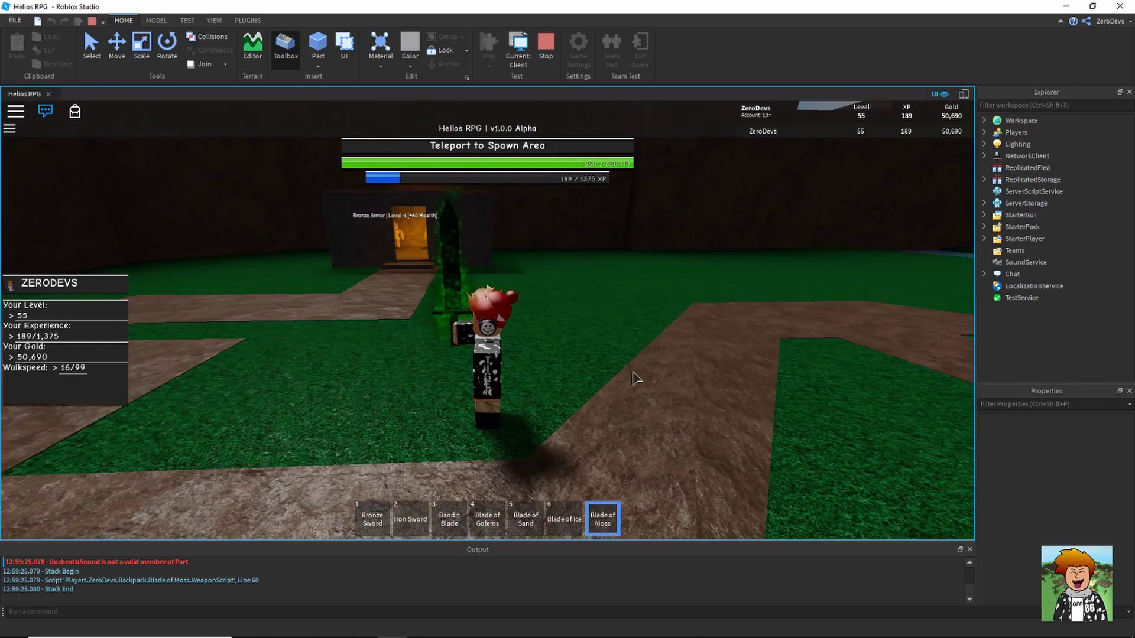
Inspect the Blade of Moss up close on the character, unequipping and re-equipping it
right_click_drag(621, 387, 622, 388)
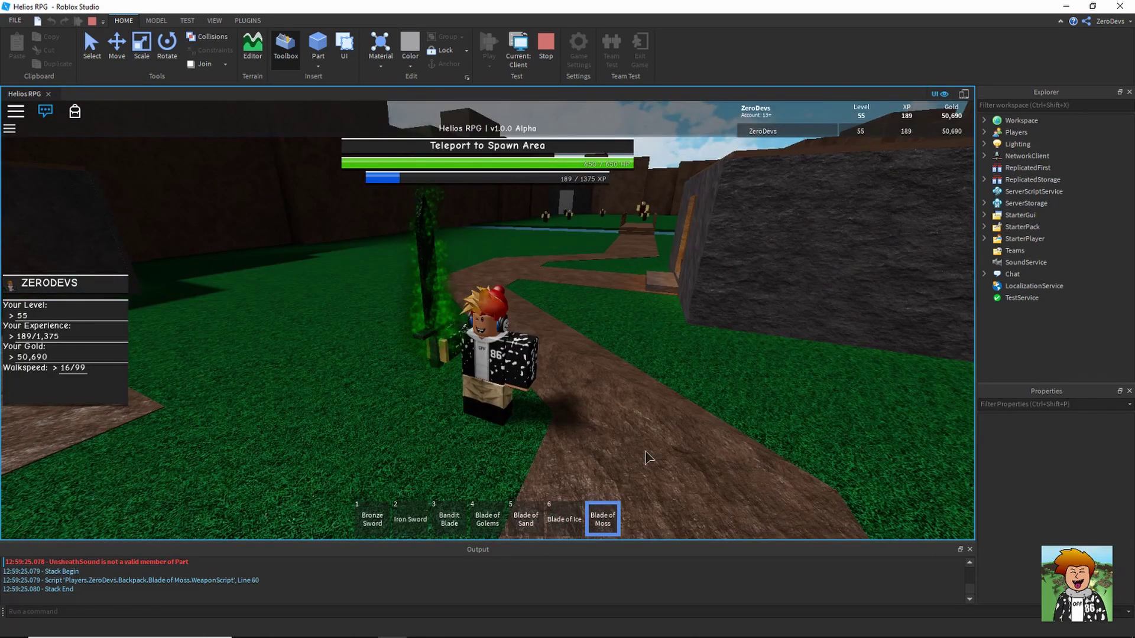
scroll(654, 439, "up", 2)
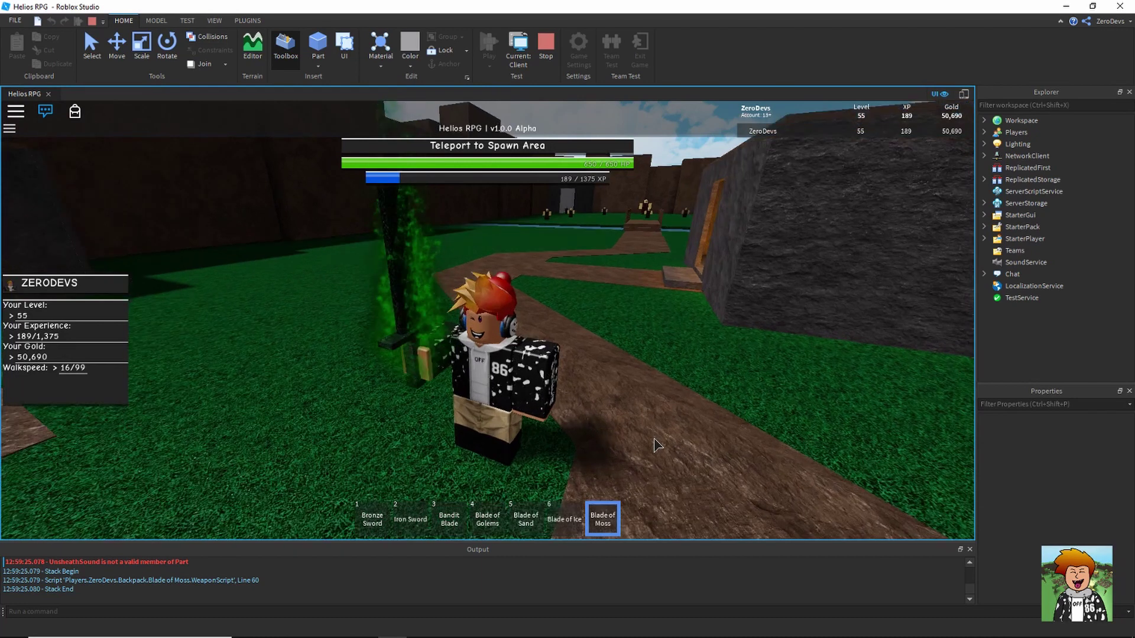
key("7")
key("7")
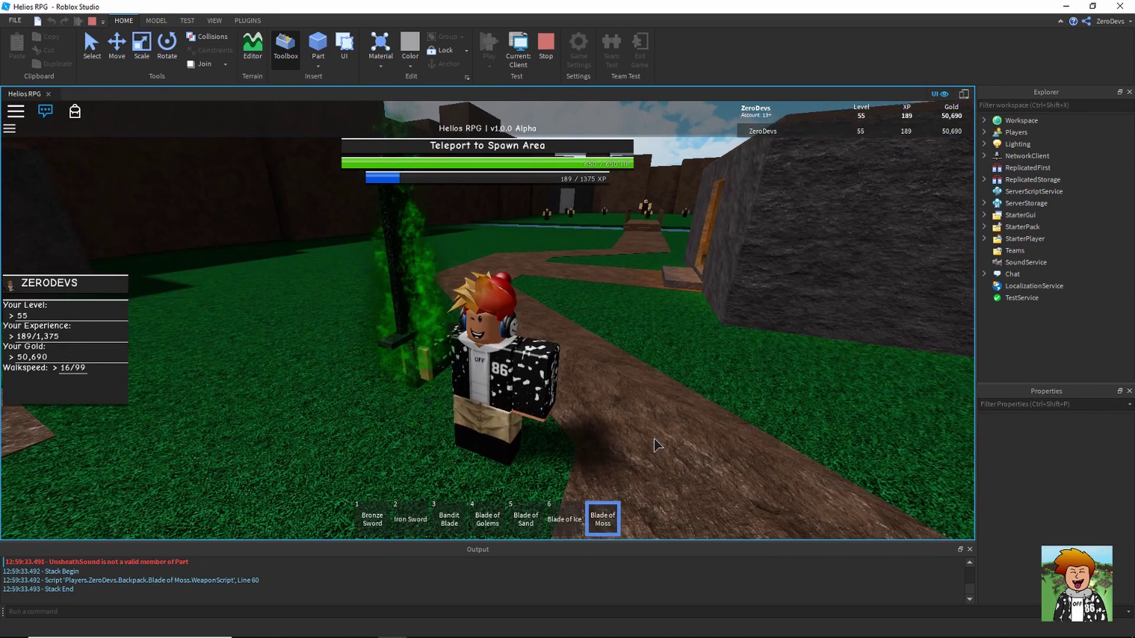
right_click_drag(616, 432, 617, 432)
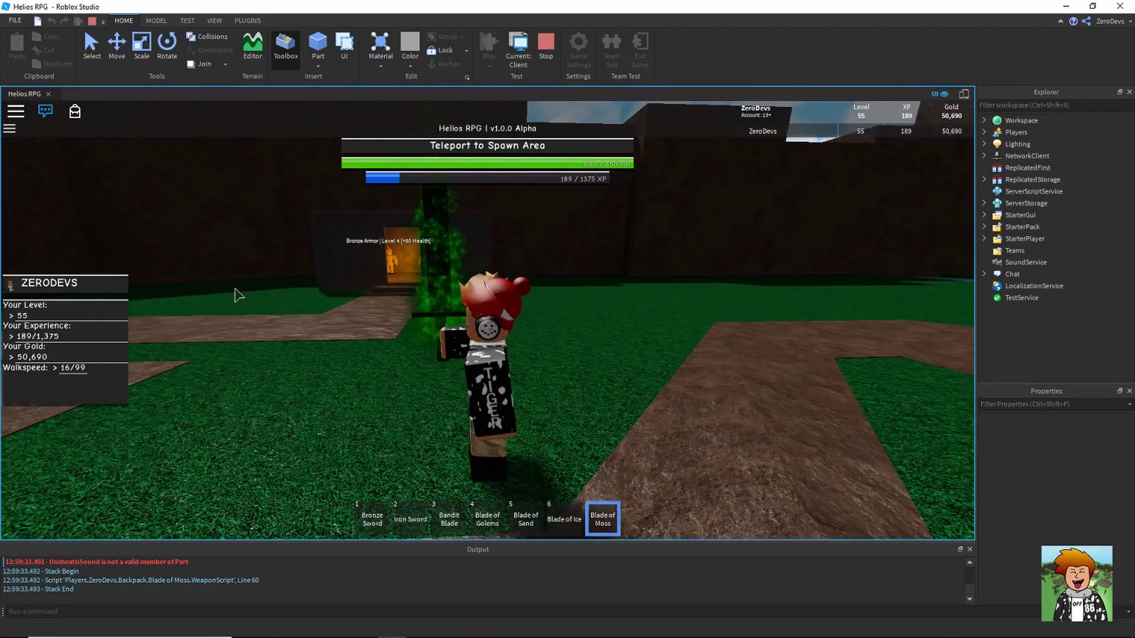
Switch the character to the Blade of Sand and on to the Blade of Golems while viewing from farther away
right_click_drag(510, 289, 527, 316)
scroll(510, 289, "down", 3)
scroll(528, 317, "down", 3)
key("5")
key("4")
scroll(528, 316, "up", 2)
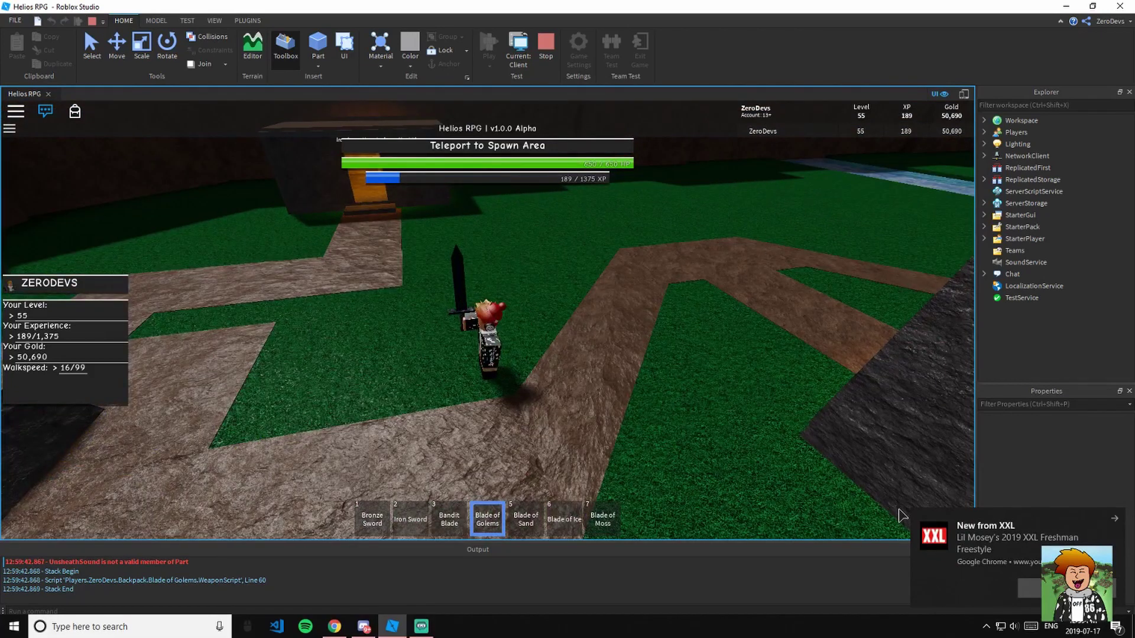
Dismiss the browser notification, unequip the Blade of Golems and view the whole map during the play test
left_click(1066, 588)
right_click_drag(584, 366, 584, 366)
scroll(583, 362, "down", 10)
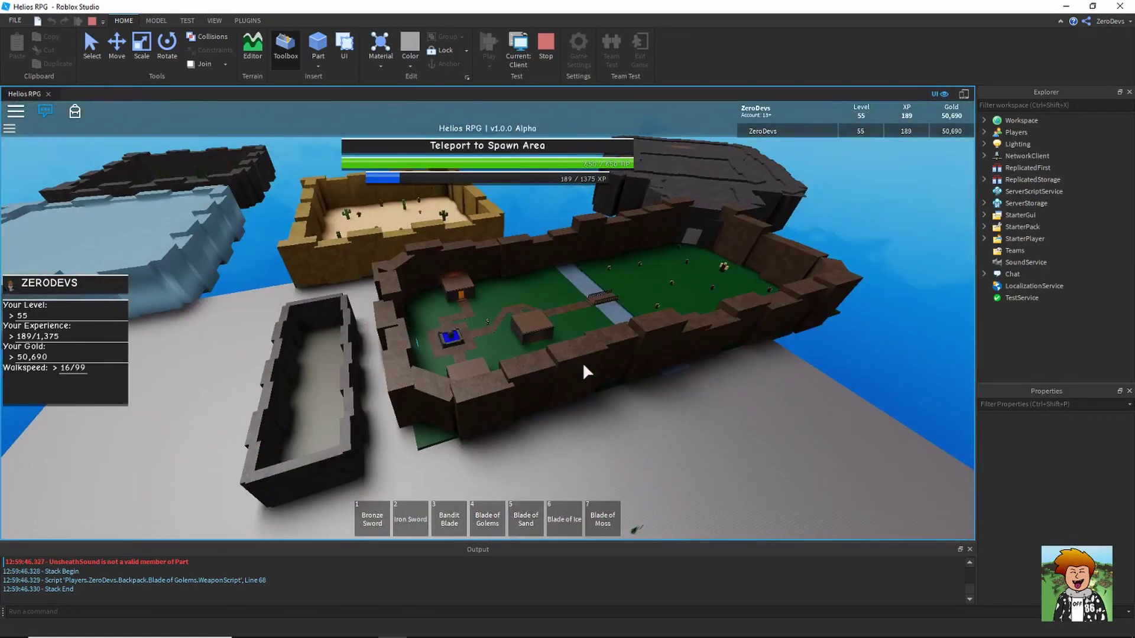
key("4")
mouse_move(83, 140)
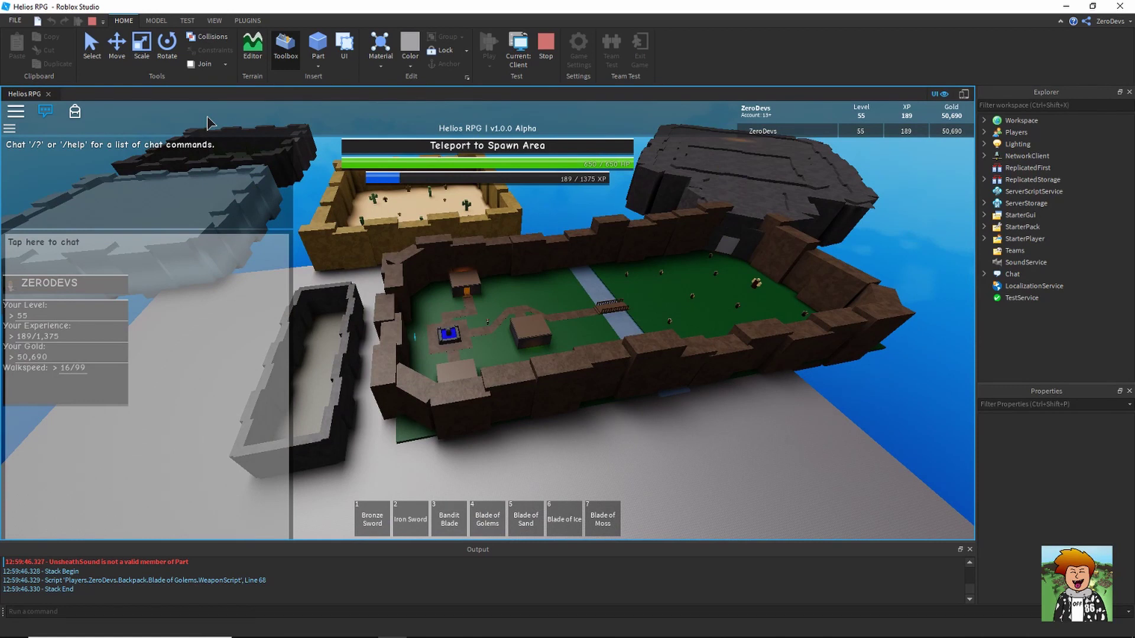
Bring the view back to the character and stop the play test
scroll(592, 271, "up", 10)
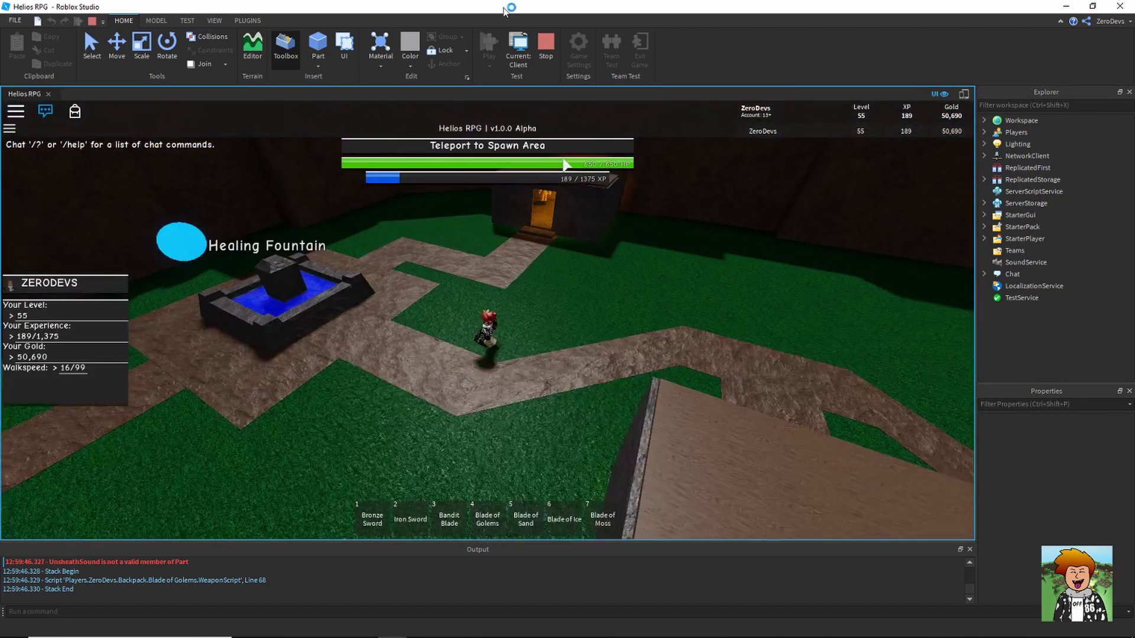
key("a")
left_click(538, 40)
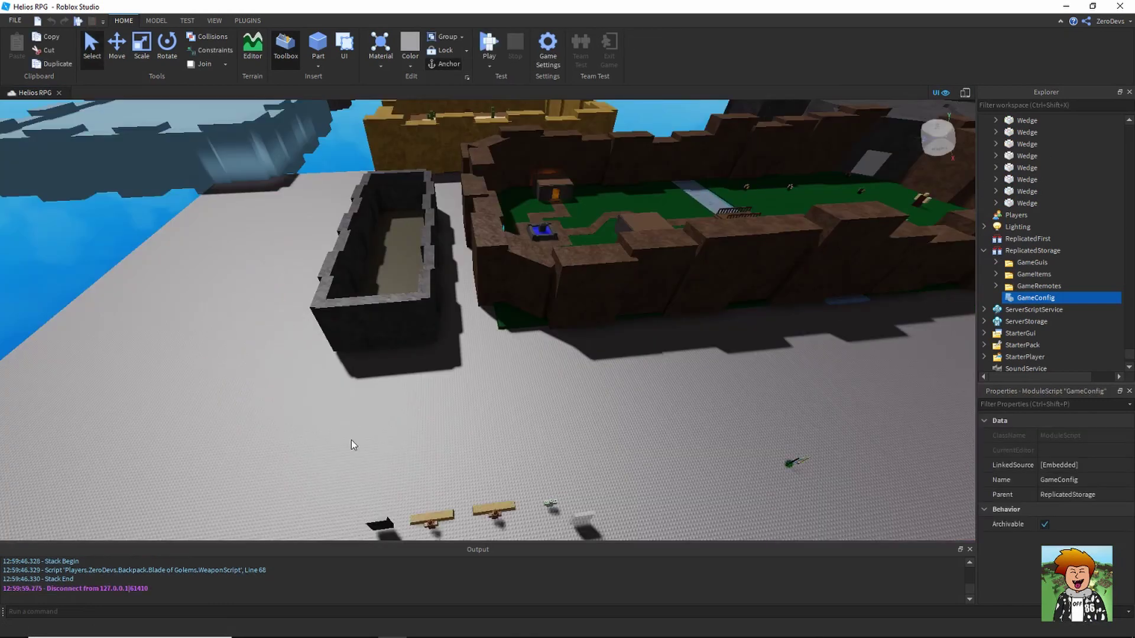
Survey the snow, forest and desert areas from above and select the forest area's green grass floor part
right_click_drag(381, 436, 378, 432)
key("w")
key("w")
key("s")
left_click(547, 410)
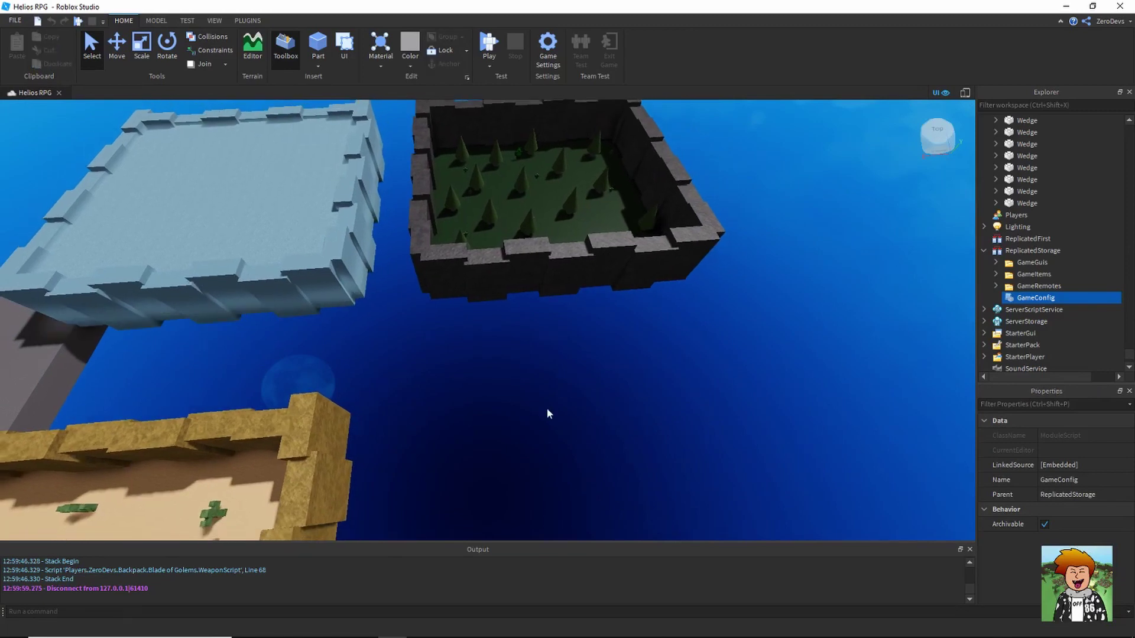
key("s")
right_click_drag(548, 409, 547, 408)
left_click(574, 441)
key("d")
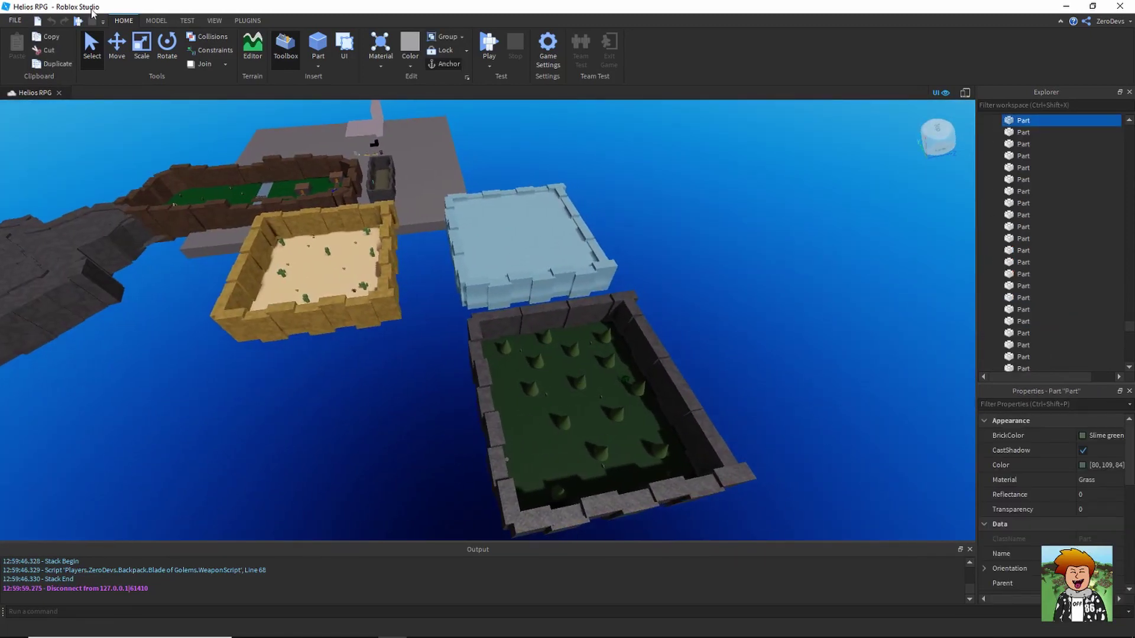
Duplicate the forest area's grass floor and move the copy sideways to the empty space in front of the desert area
left_click(116, 44)
key("d")
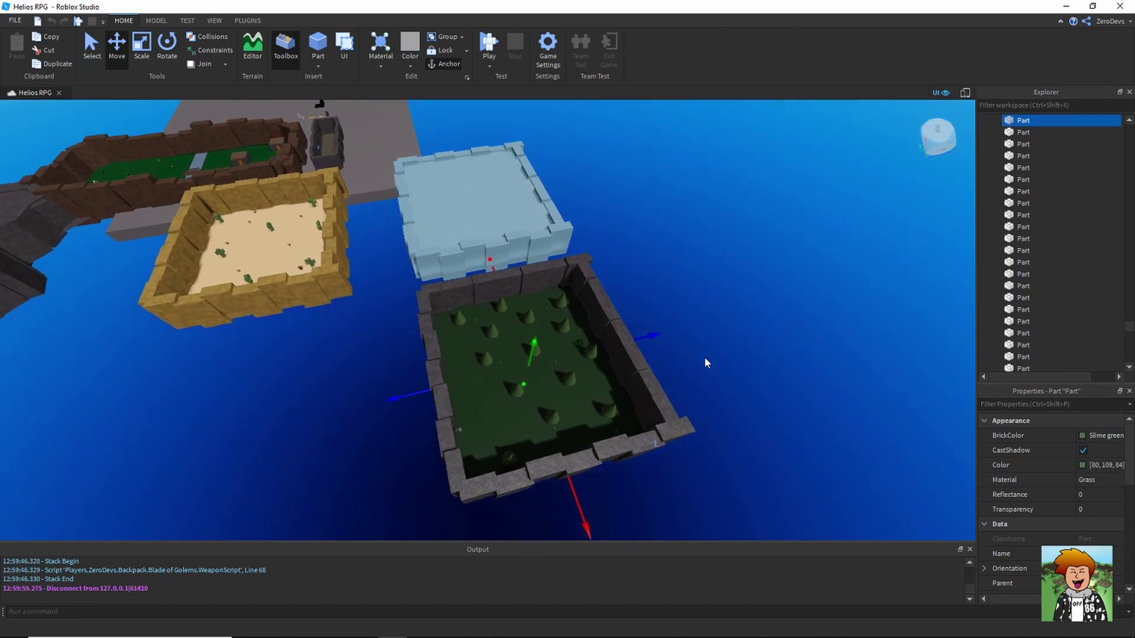
right_click_drag(704, 358, 704, 357)
key("a")
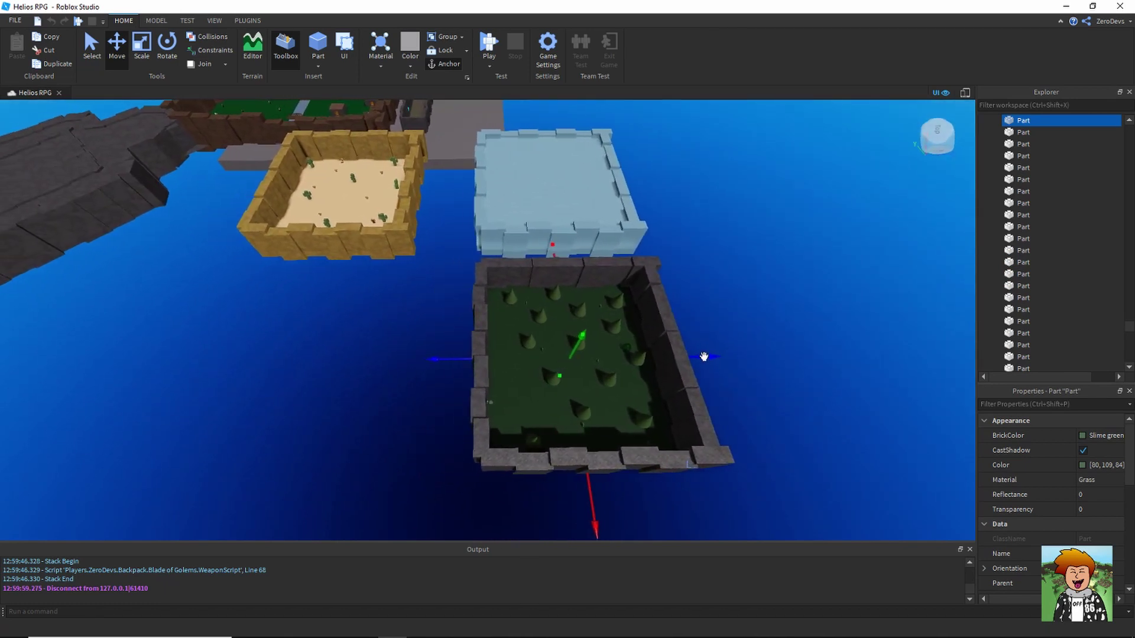
key("w")
key("a")
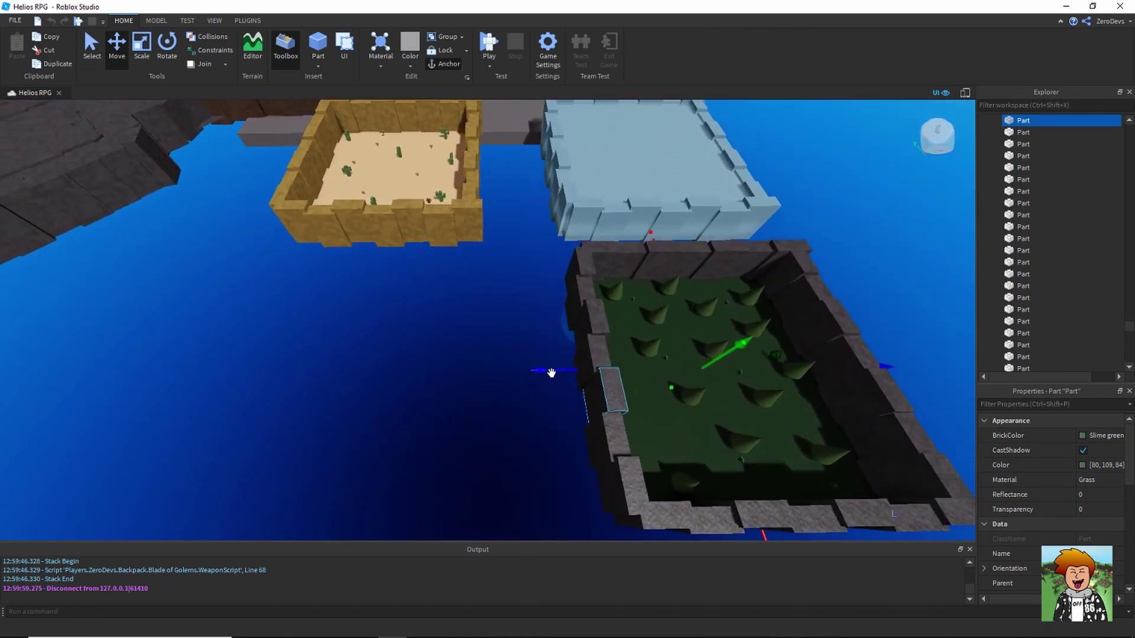
key("ctrl+d")
left_click_drag(594, 370, 254, 361)
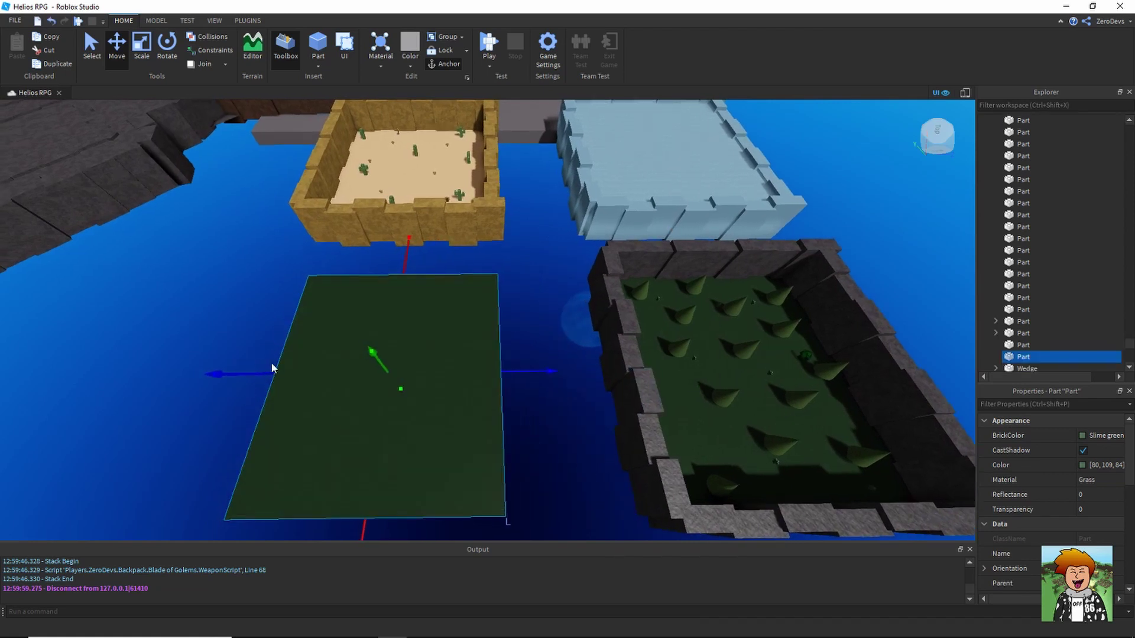
Set the copied floor's material to Slate and its colour to Black
key("w")
key("a")
right_click_drag(272, 362, 272, 362)
left_click(387, 57)
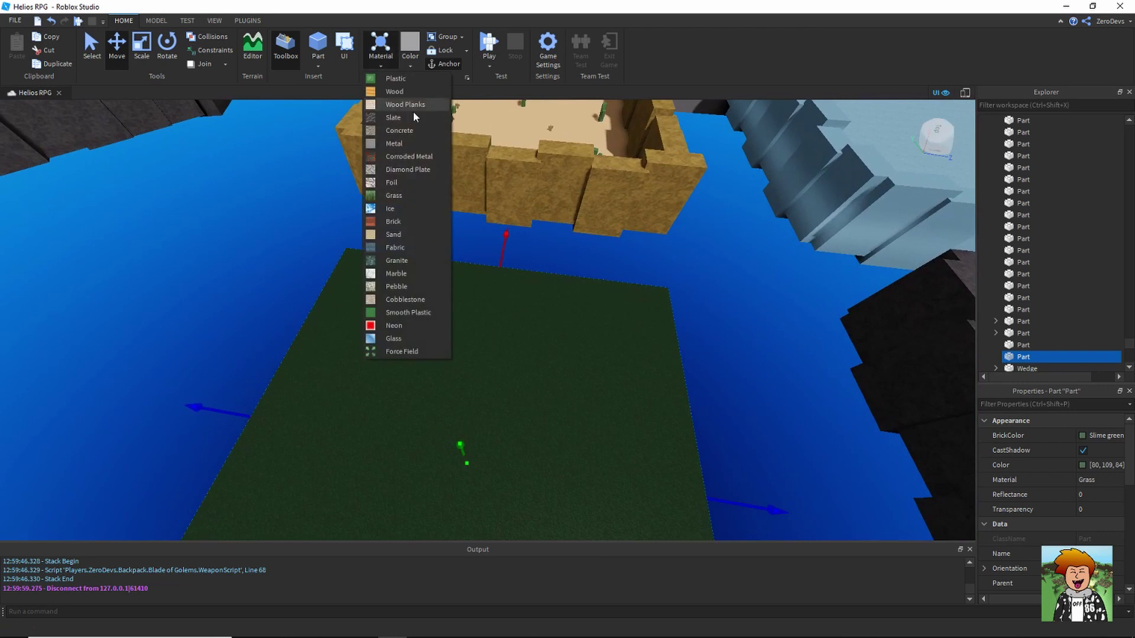
left_click(416, 119)
left_click(410, 65)
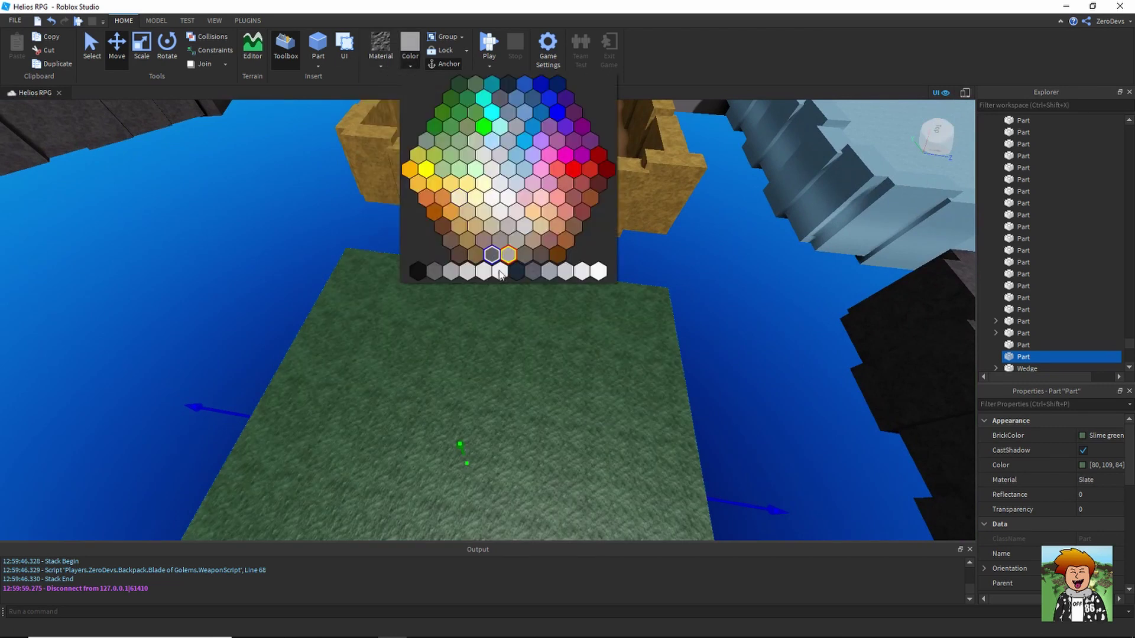
left_click(517, 271)
right_click_drag(530, 286, 529, 286)
Try dark stone grey on the copied floor and return it to Black
left_click(410, 65)
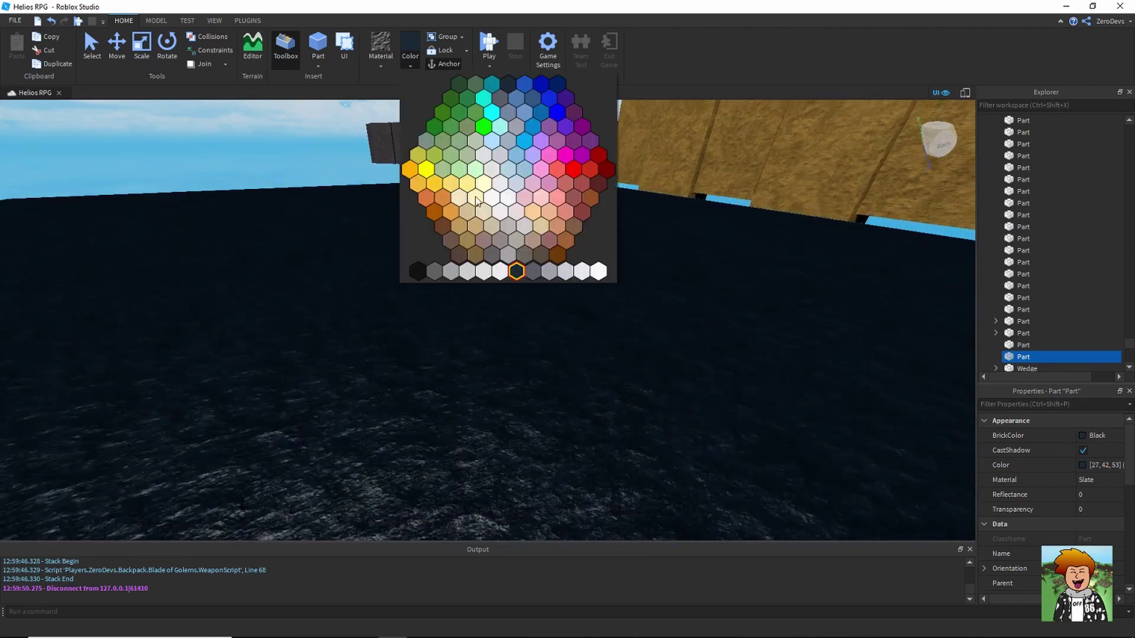
left_click(450, 272)
left_click(411, 59)
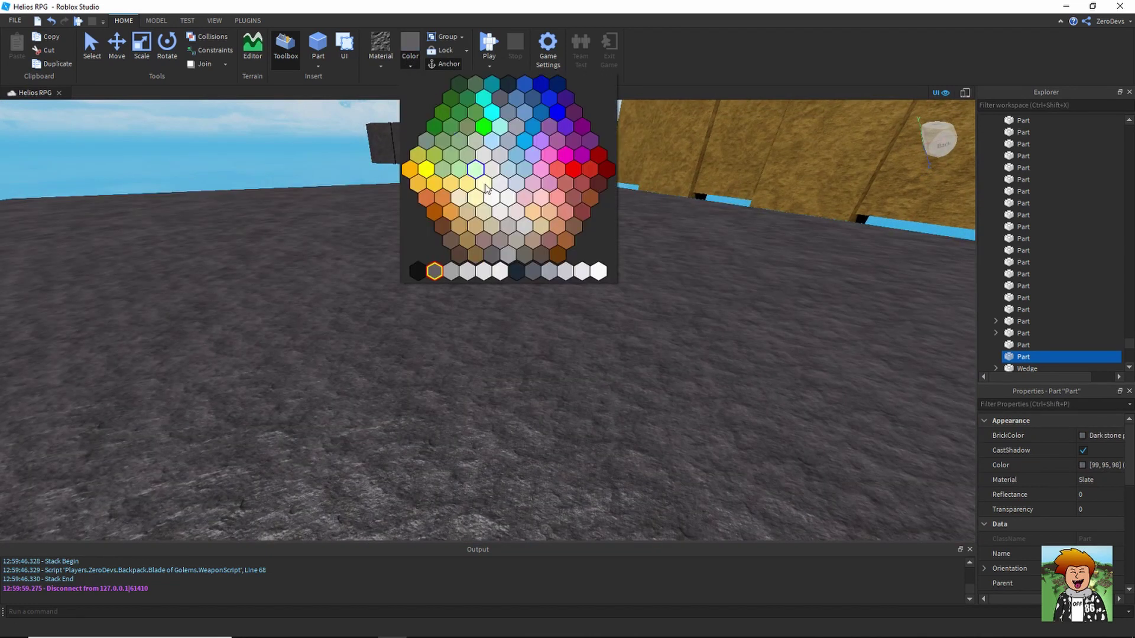
left_click(516, 271)
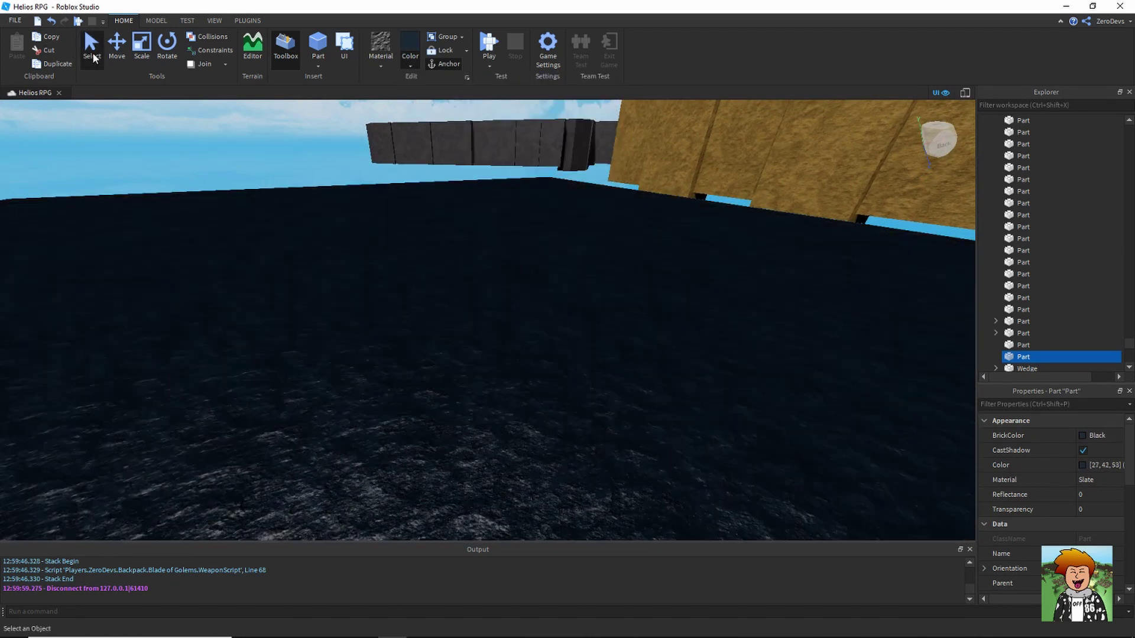
Examine the black slate floor from above alongside the forest, desert and snow areas
right_click_drag(259, 181, 231, 192)
scroll(232, 192, "down", 4)
left_click(231, 192)
left_click(472, 383)
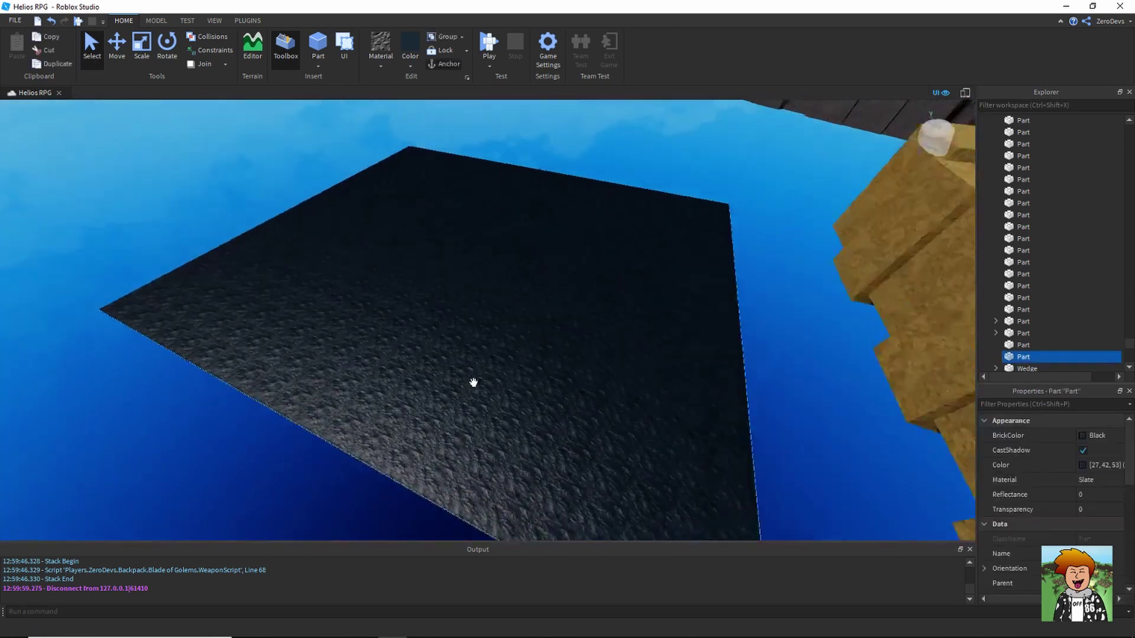
scroll(473, 383, "down", 4)
right_click_drag(473, 383, 534, 278)
scroll(535, 278, "down", 4)
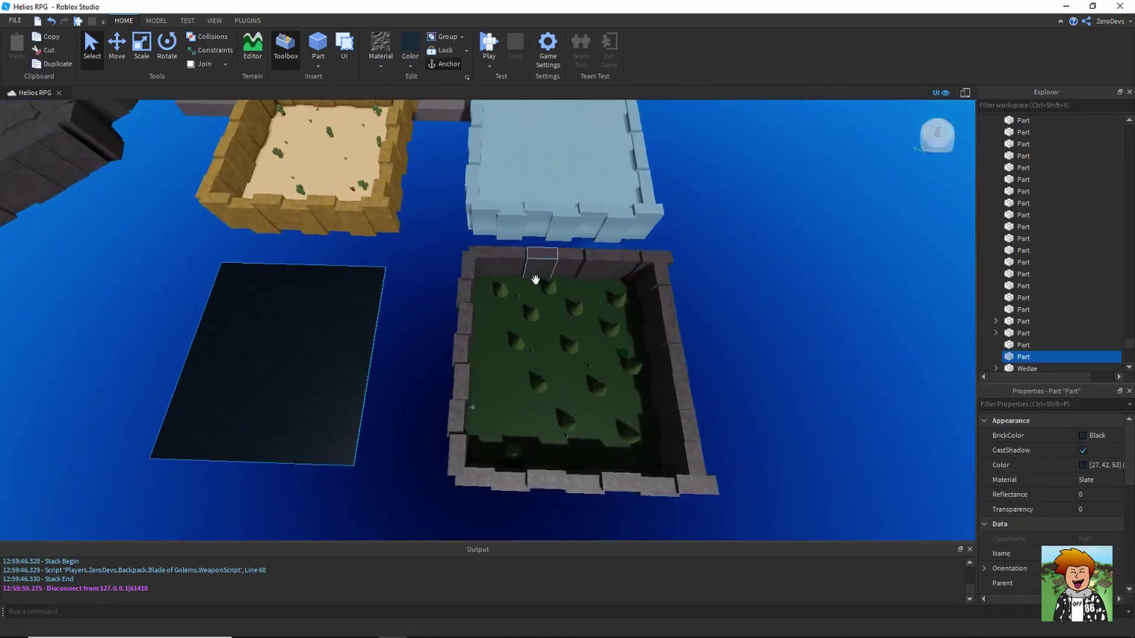
scroll(466, 276, "down", 2)
right_click_drag(466, 276, 466, 277)
scroll(466, 276, "up", 6)
scroll(466, 276, "down", 5)
key("w")
scroll(463, 268, "down", 8)
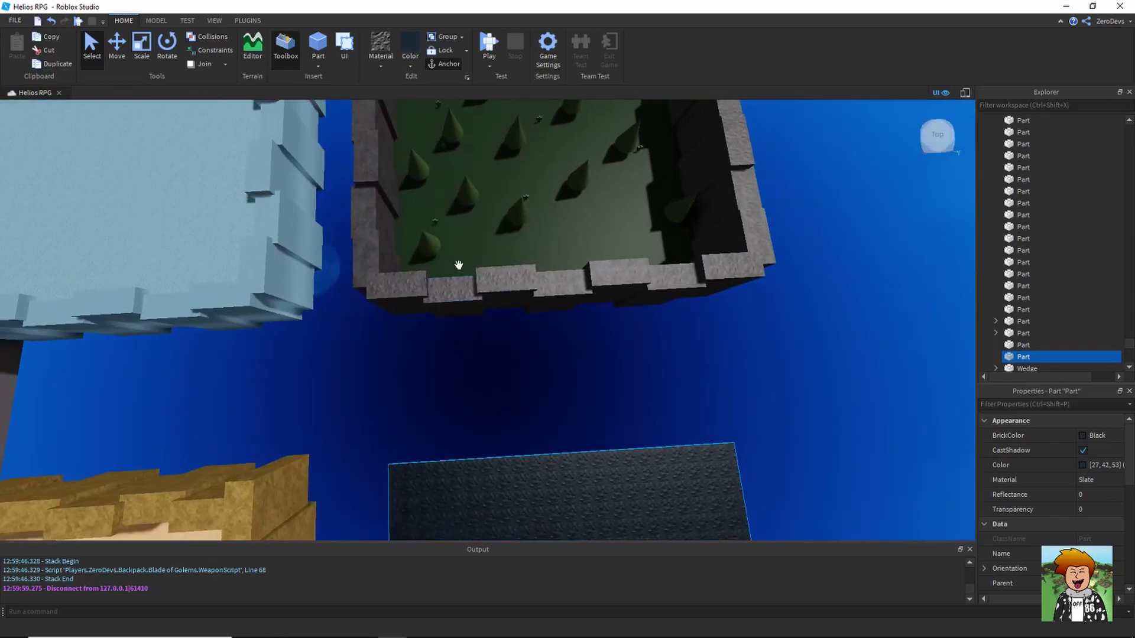
Select everything in the forest area and take its grass floor out of the selection
left_click_drag(647, 393, 743, 411)
left_click(548, 269, "ctrl")
scroll(547, 268, "up", 6)
right_click_drag(547, 269, 547, 269)
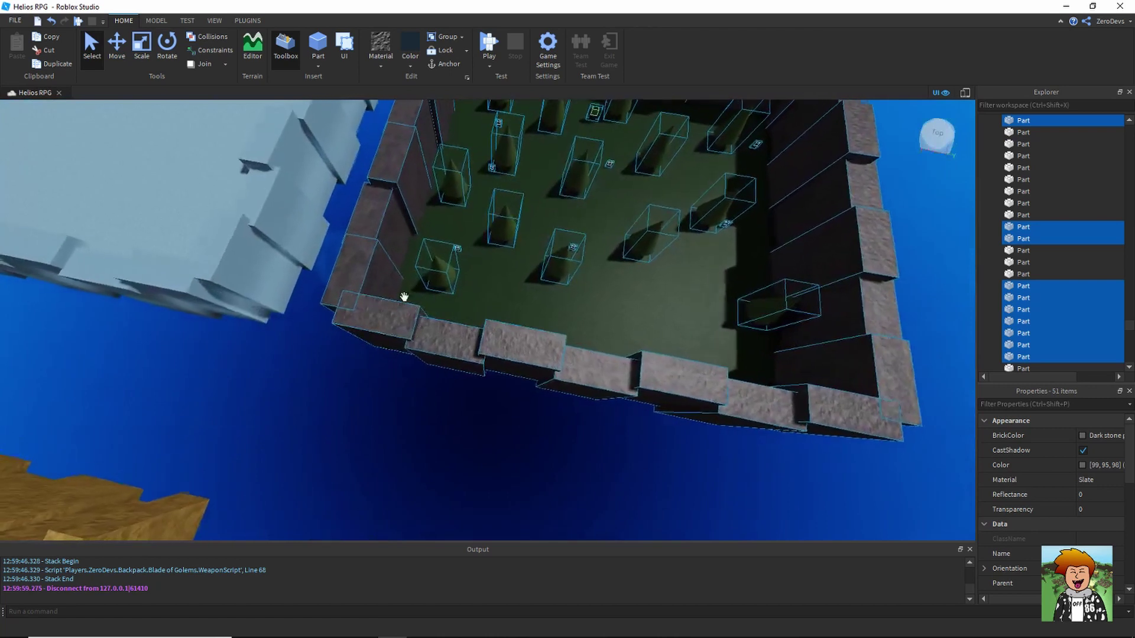
Remove the forest's trees from the selection
left_click(439, 263, "ctrl")
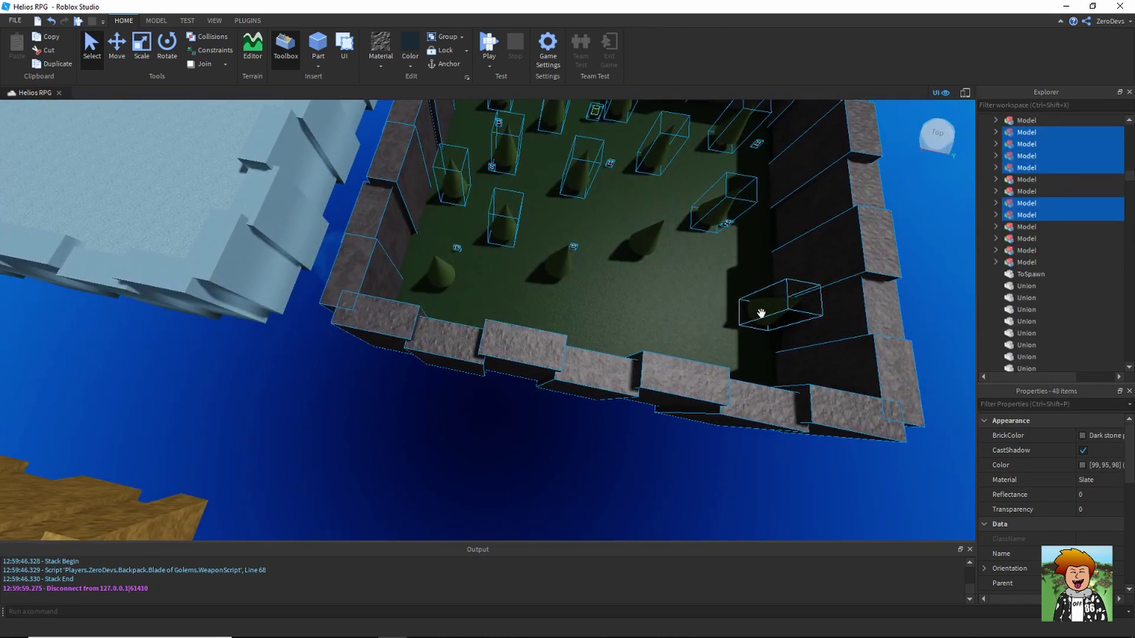
left_click(731, 232, "ctrl")
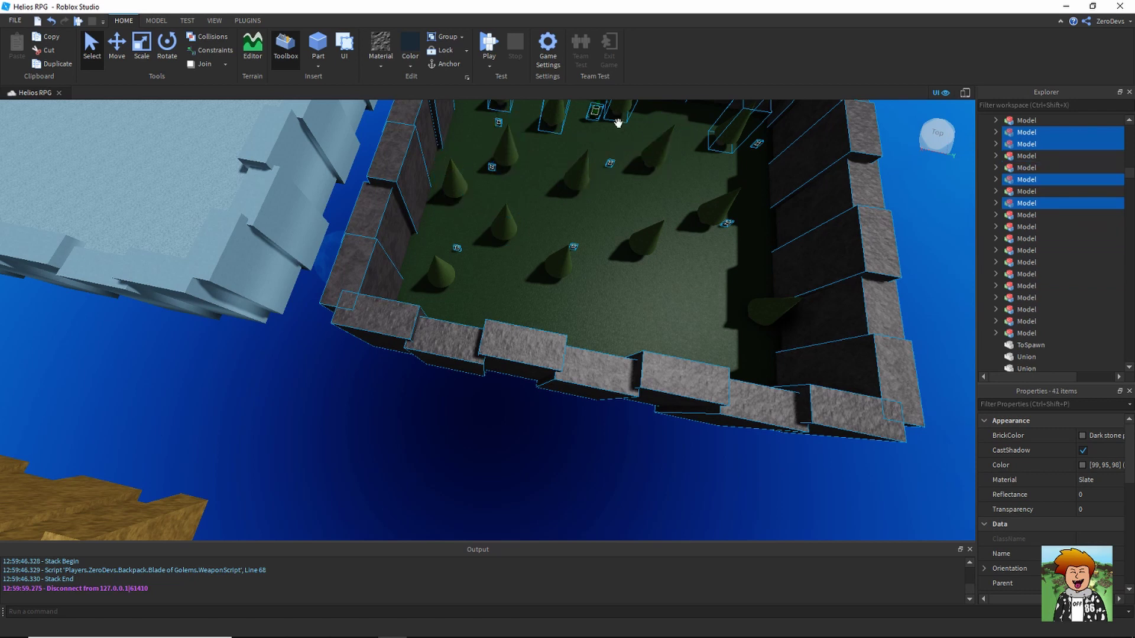
right_click_drag(585, 160, 578, 175)
scroll(578, 175, "up", 2)
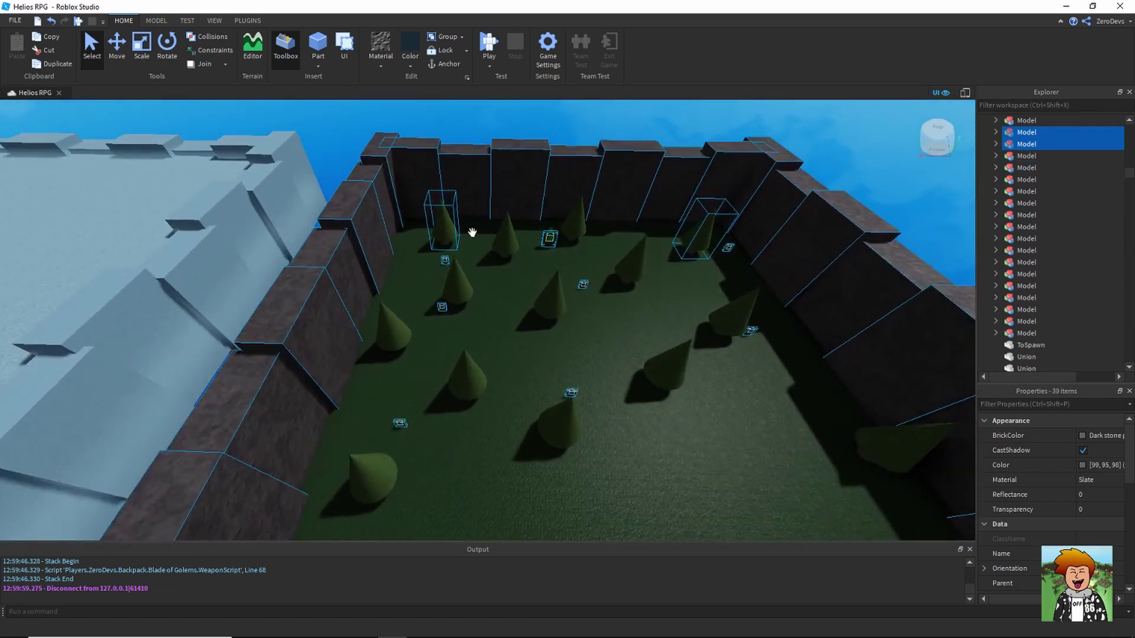
Deselect the mobs and other models inside the forest area so that only its walls are selected
left_click(584, 285, "ctrl")
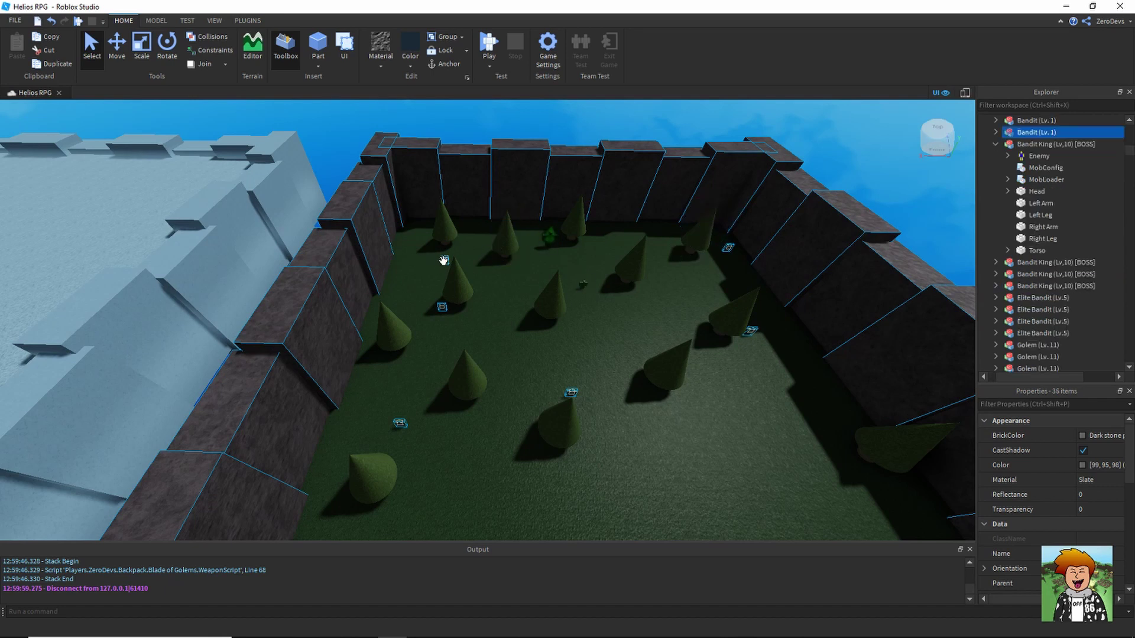
left_click(443, 304, "ctrl")
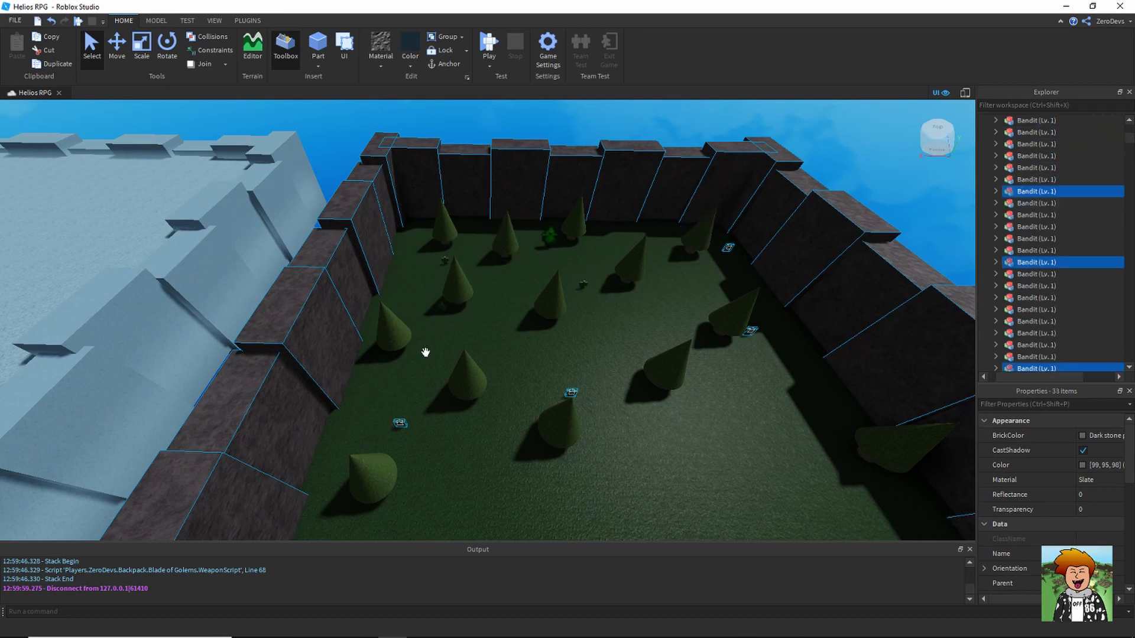
left_click(403, 422, "ctrl")
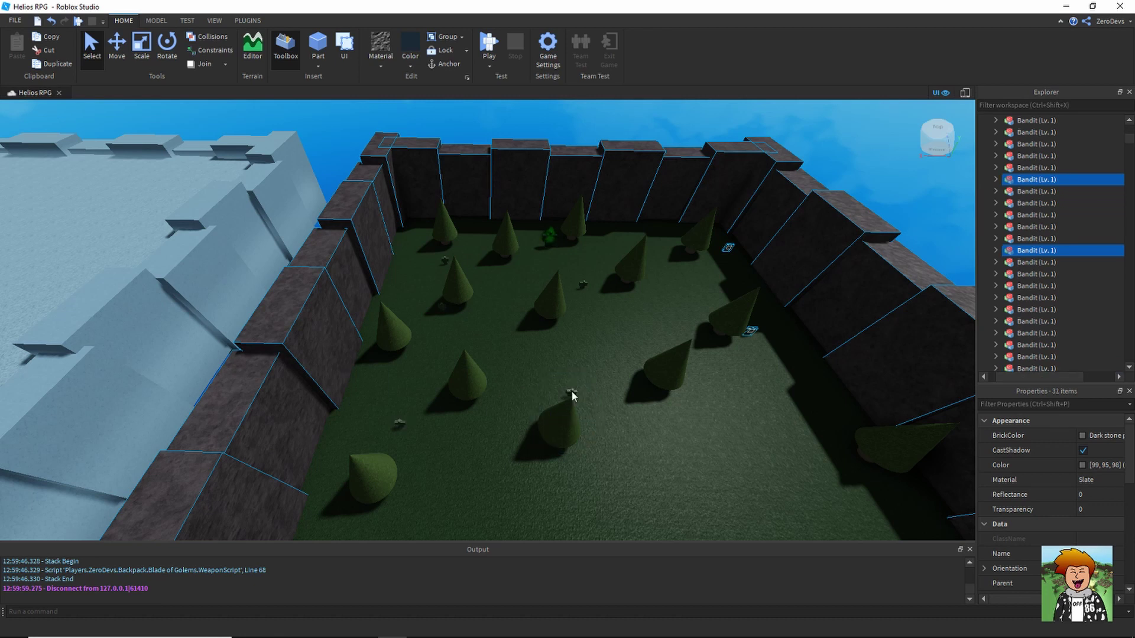
key("d")
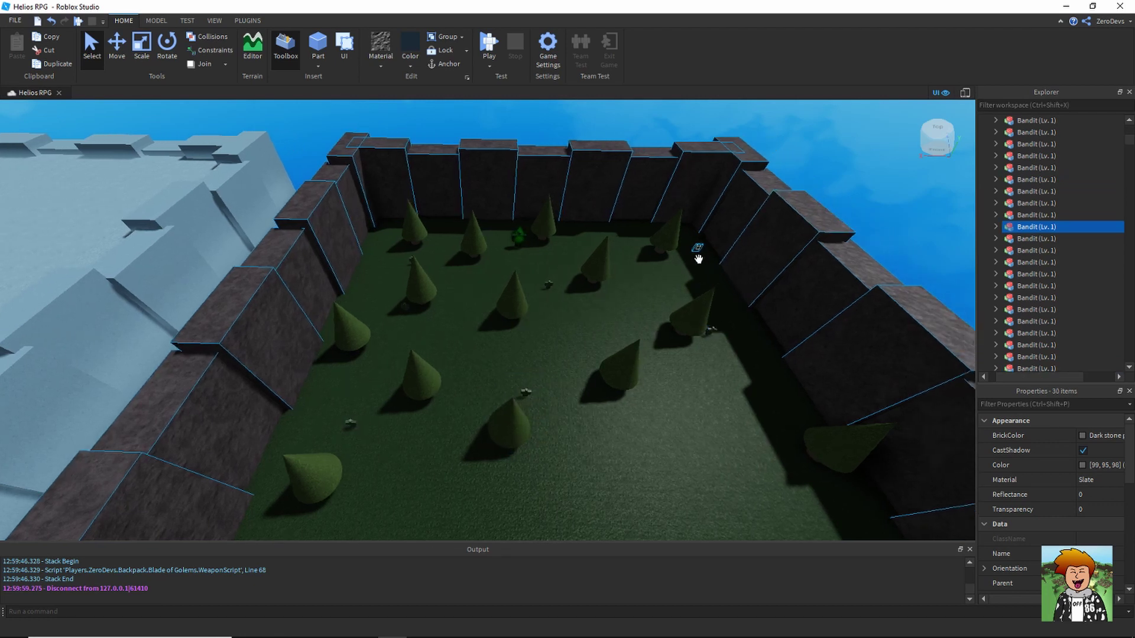
key("s")
right_click_drag(663, 302, 664, 303)
key("w")
key("w")
right_click_drag(534, 332, 534, 332)
key("s")
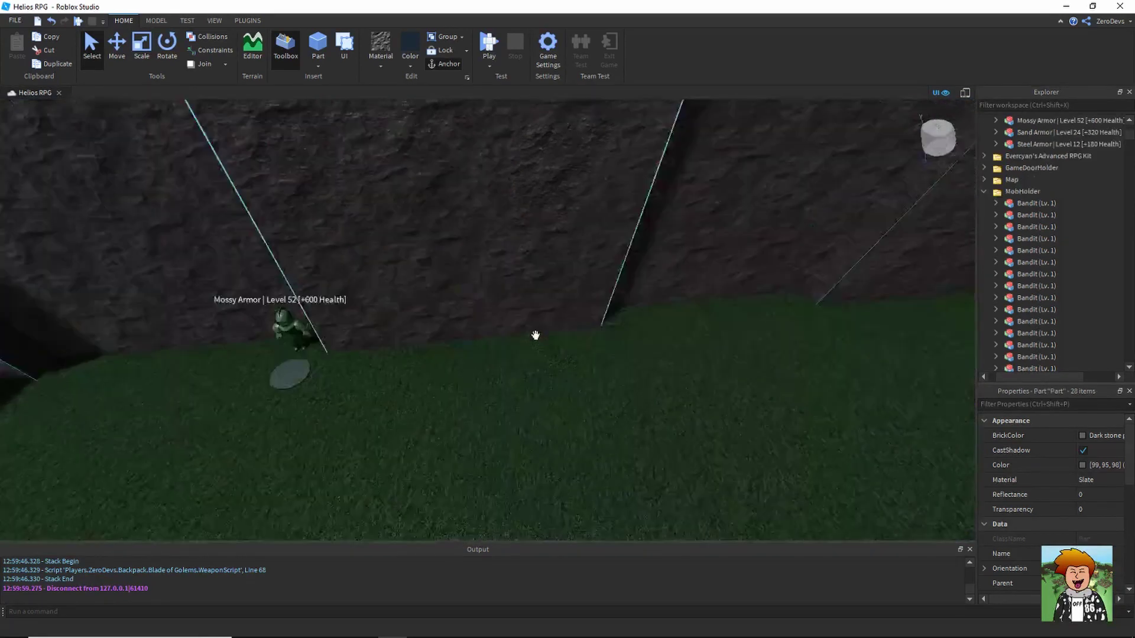
key("a")
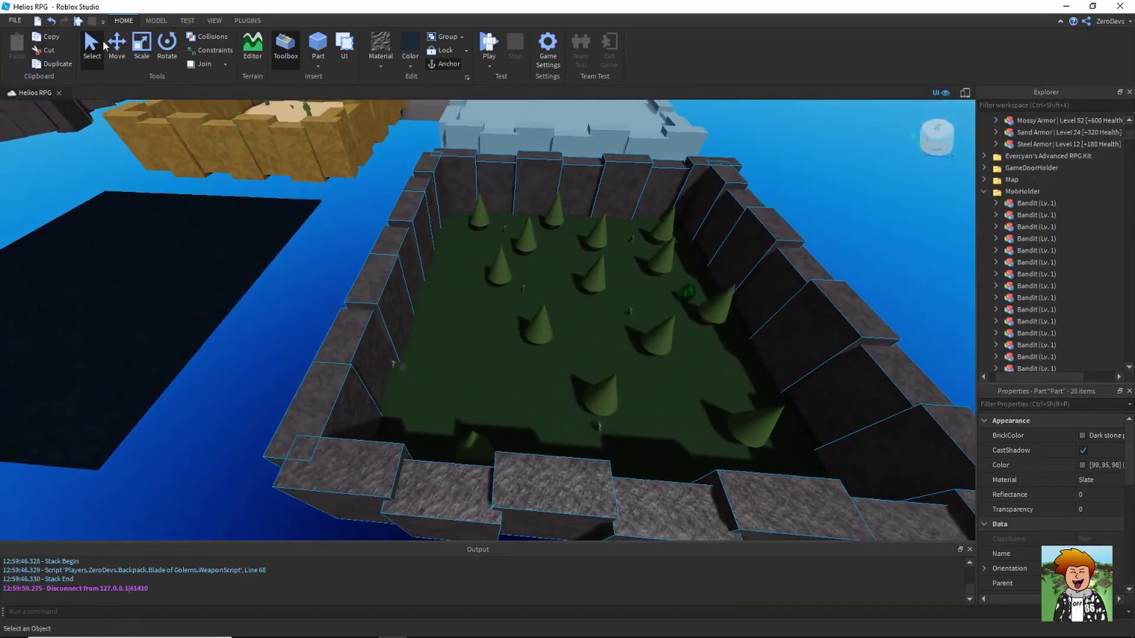
Duplicate the forest's walls and move the copies over so they enclose the black slate floor
left_click(117, 47)
key("ctrl+d")
left_click_drag(876, 309, 629, 315)
right_click_drag(628, 315, 628, 315)
left_click_drag(628, 315, 558, 296)
right_click_drag(558, 296, 567, 291)
key("w")
left_click_drag(525, 198, 535, 194)
key("a")
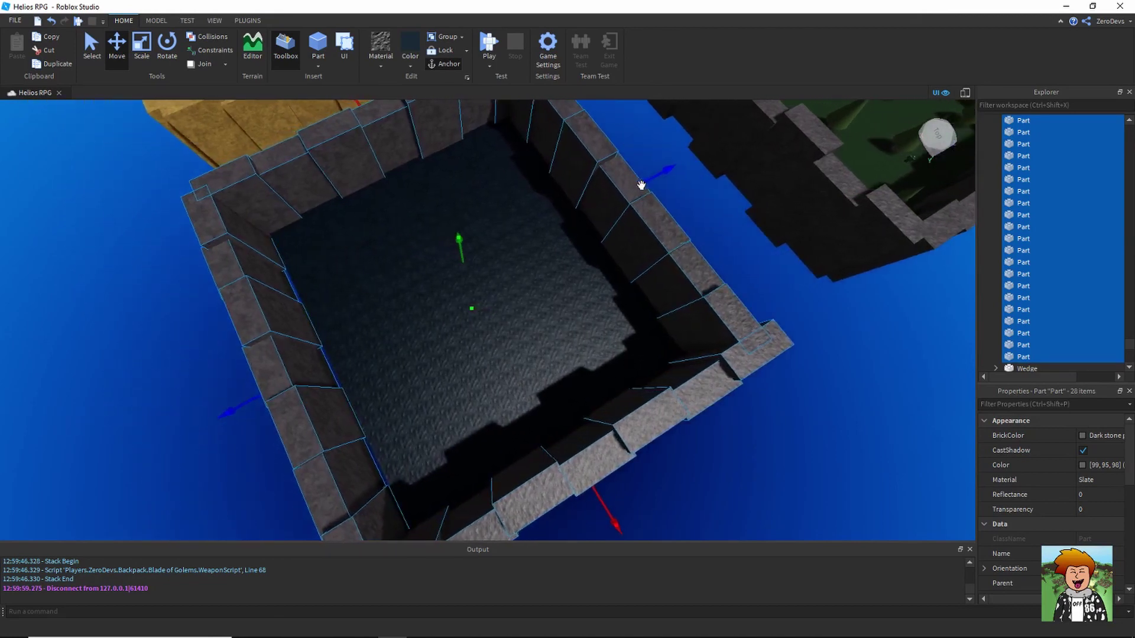
left_click_drag(643, 182, 659, 182)
key("d")
Select the black slate floor and scale its side edge to fit against the new surrounding wall
left_click(716, 279)
right_click_drag(715, 279, 715, 279)
key("w")
scroll(606, 335, "down", 2)
left_click(606, 334)
left_click(144, 58)
right_click_drag(423, 317, 423, 317)
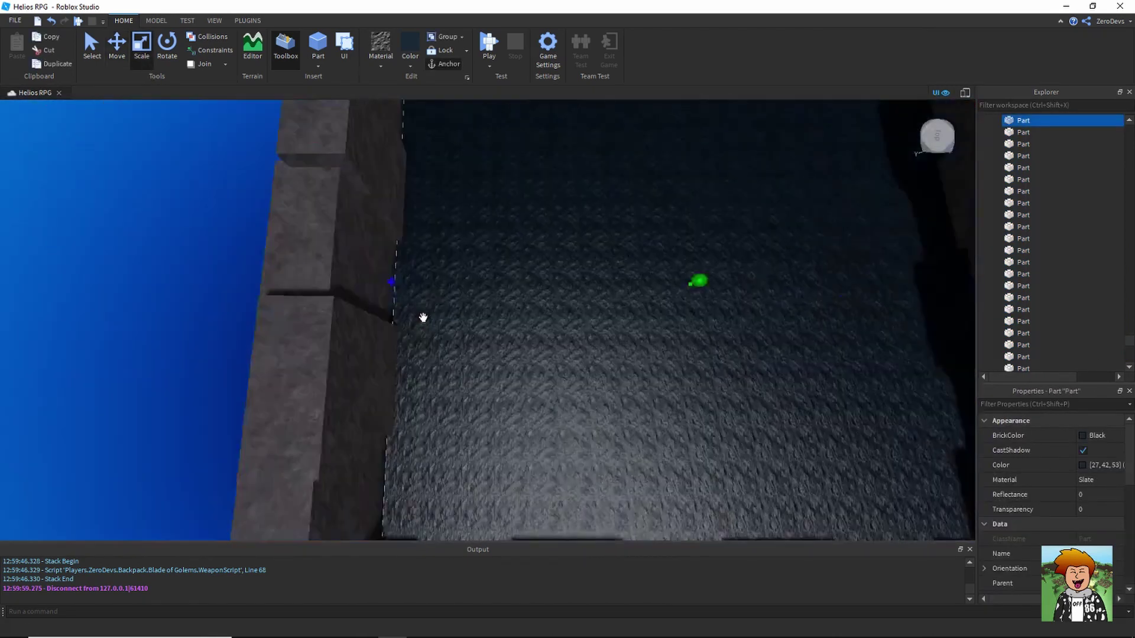
scroll(423, 316, "down", 3)
left_click_drag(447, 297, 435, 293)
key("d")
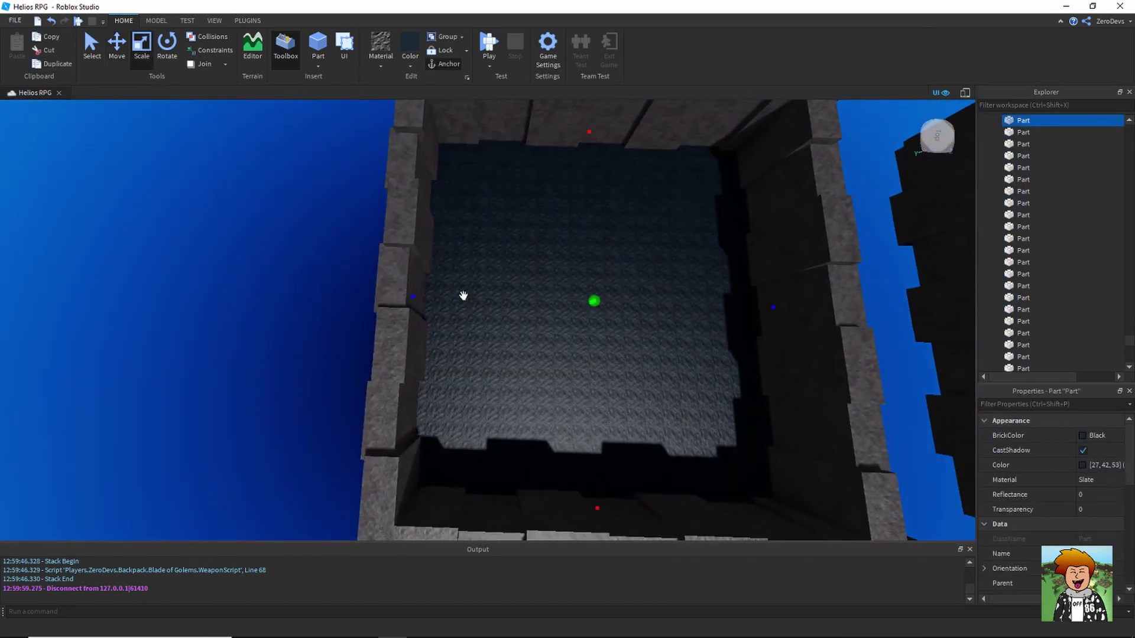
Select the new area's walls and floor together and set their BrickColor to Black
right_click_drag(544, 312, 543, 312)
key("w")
scroll(559, 318, "down", 4)
left_click(544, 312)
scroll(543, 312, "down", 8)
left_click_drag(416, 224, 473, 305)
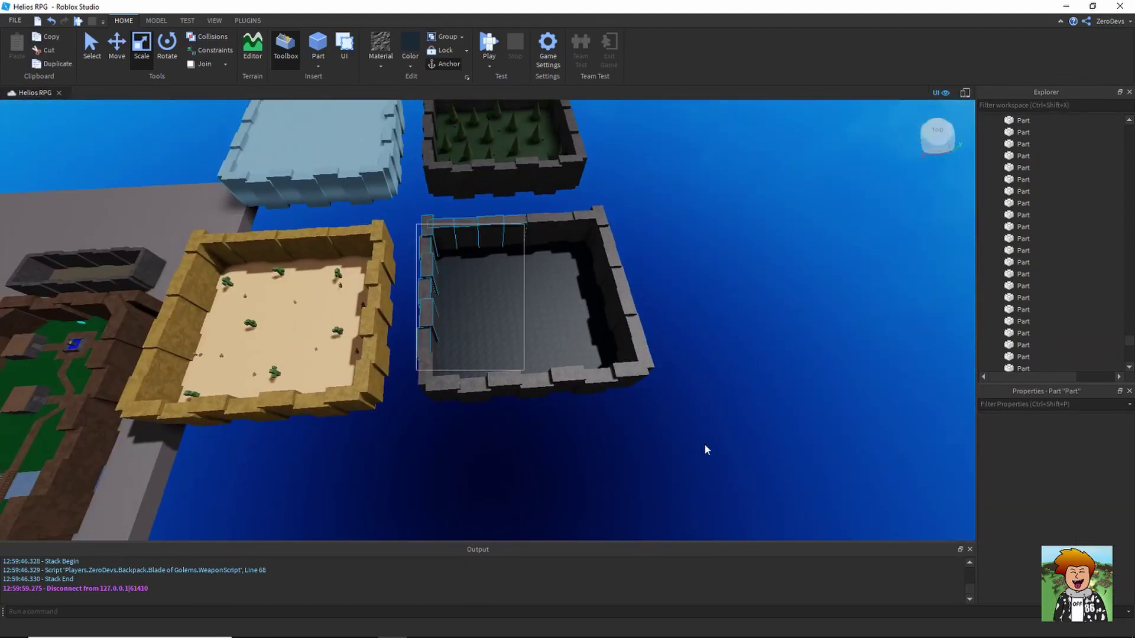
left_click_drag(704, 449, 721, 449)
key("f")
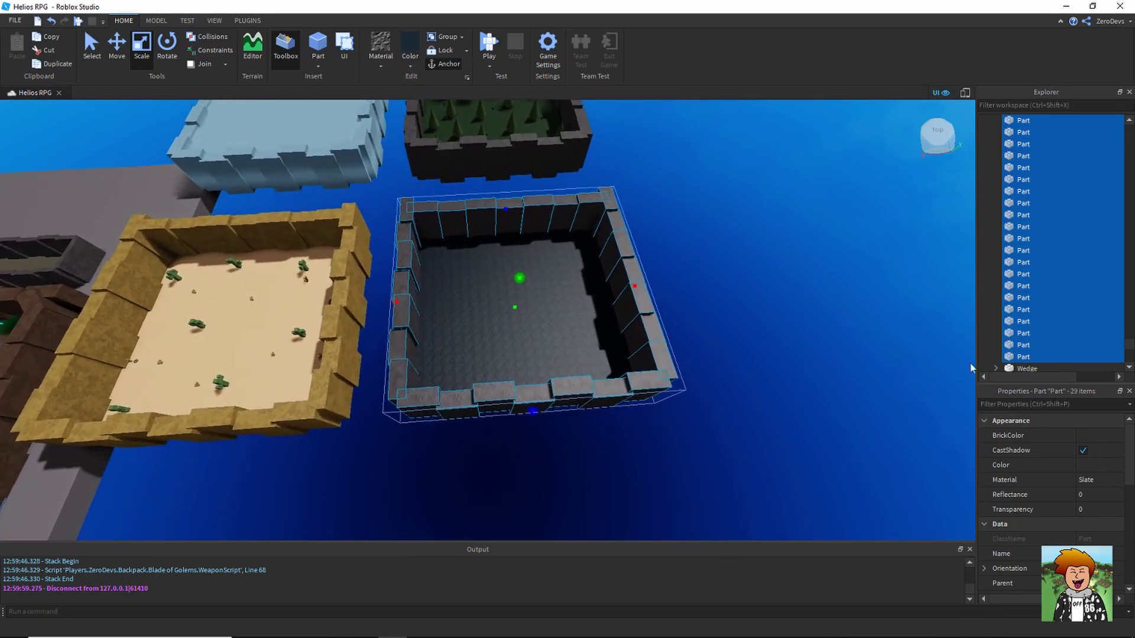
left_click(1075, 435)
left_click(1023, 416)
left_click(792, 417)
Select the floor inside the black-walled area and set its colour to dark stone grey
scroll(792, 416, "up", 10)
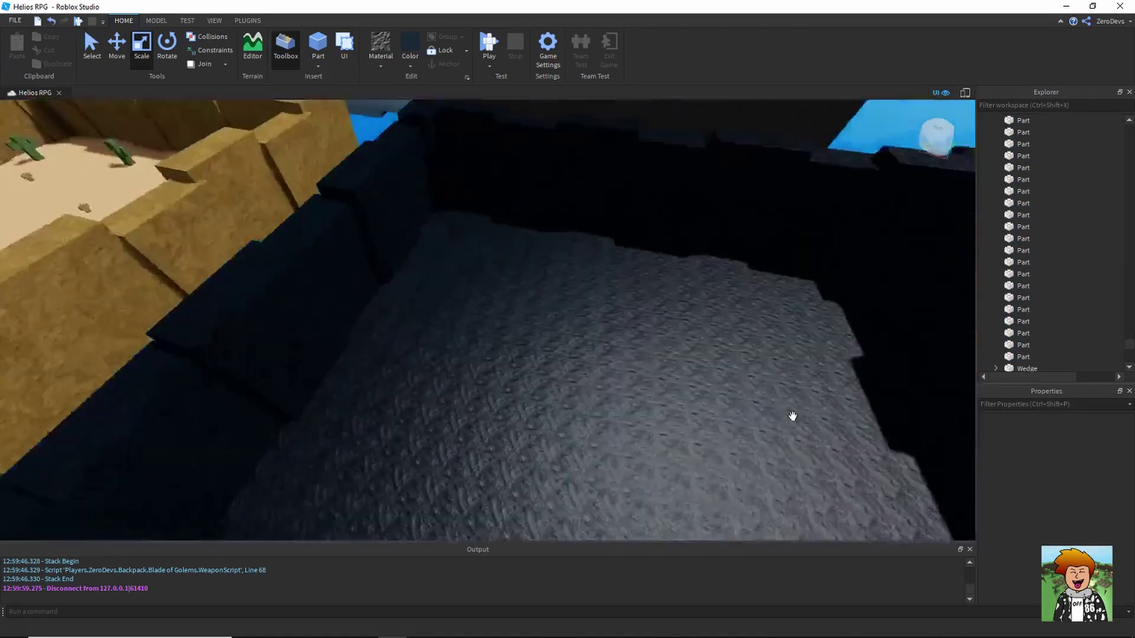
right_click_drag(792, 416, 712, 389)
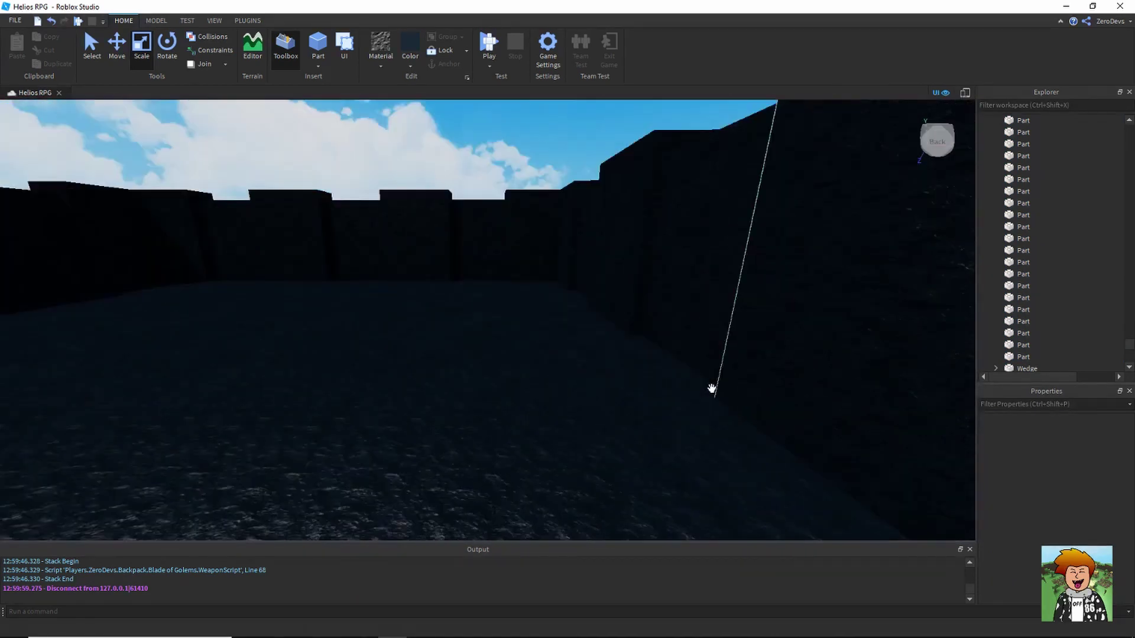
left_click(612, 387)
left_click(411, 59)
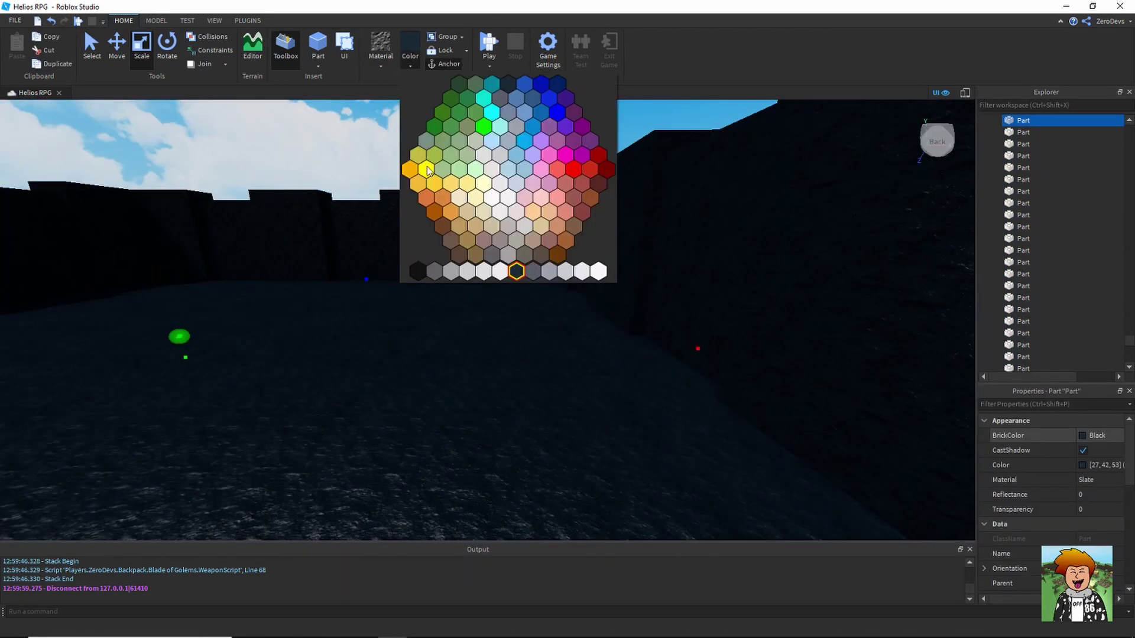
left_click(435, 272)
scroll(474, 362, "up", 5)
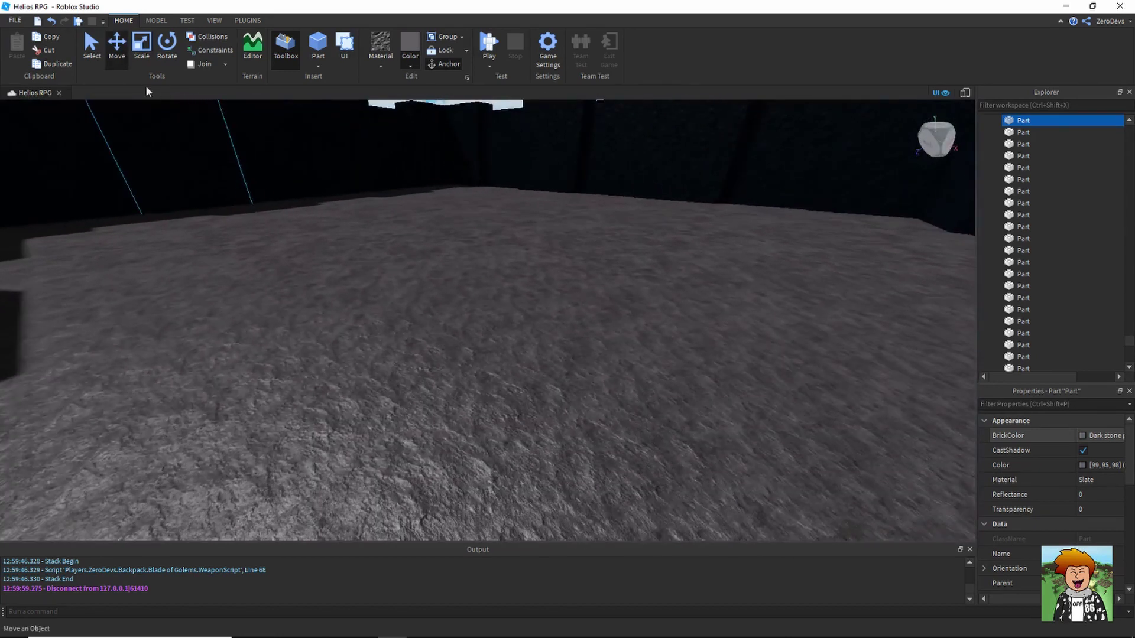
Try Pebble on the new area's grey floor and change its material to Concrete
right_click_drag(402, 316, 400, 298)
left_click(460, 231)
key("a")
mouse_move(460, 230)
right_mouse_down()
mouse_move(471, 235)
mouse_move(463, 241)
right_mouse_up()
left_click(585, 410)
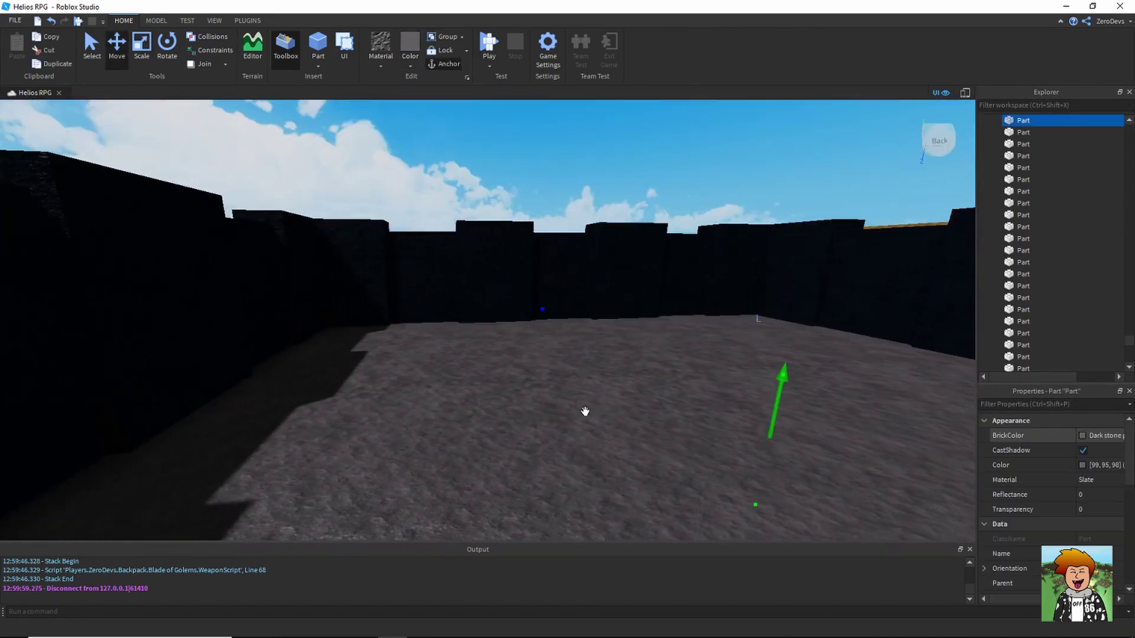
left_click(373, 65)
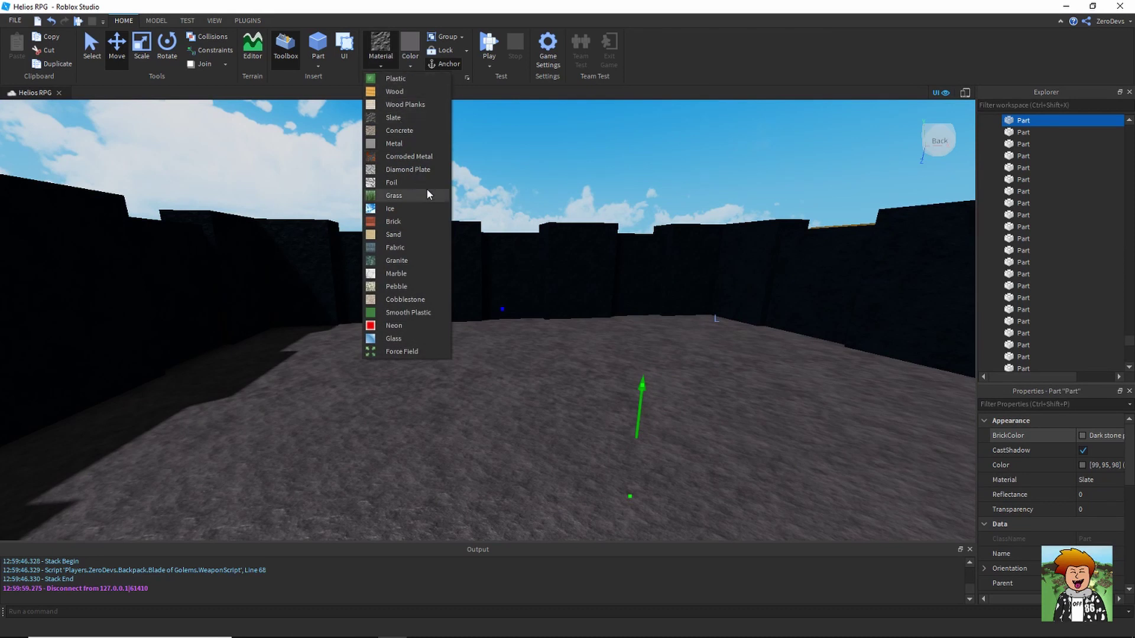
left_click(421, 288)
left_click(373, 60)
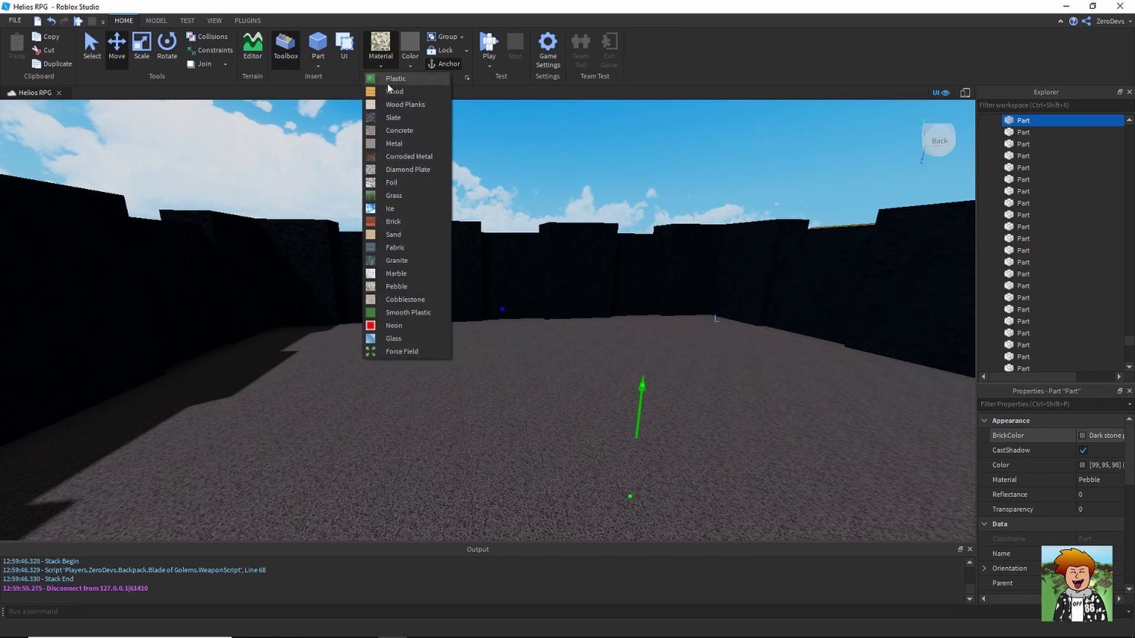
left_click(414, 130)
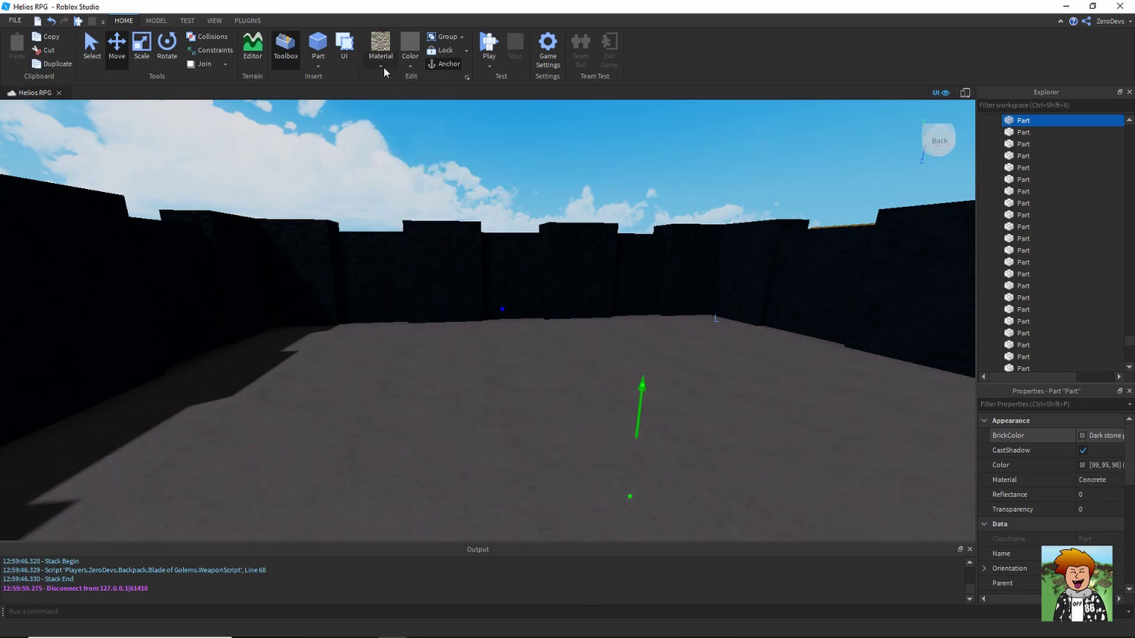
Change the material of the new area's grey floor to Slate and deselect it
left_click(383, 66)
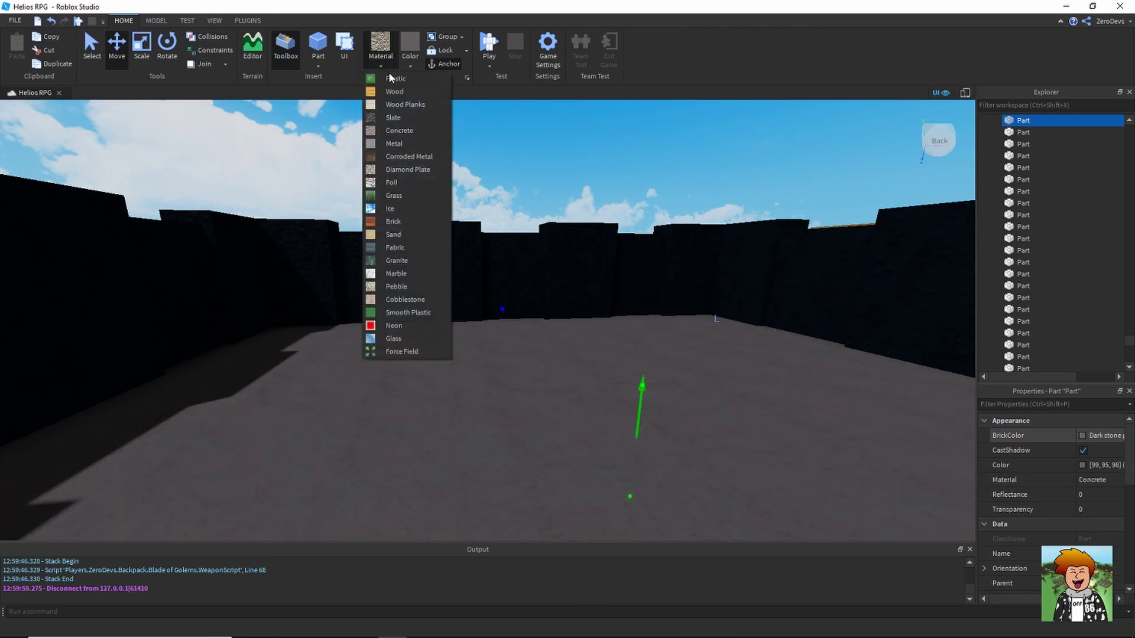
left_click(408, 116)
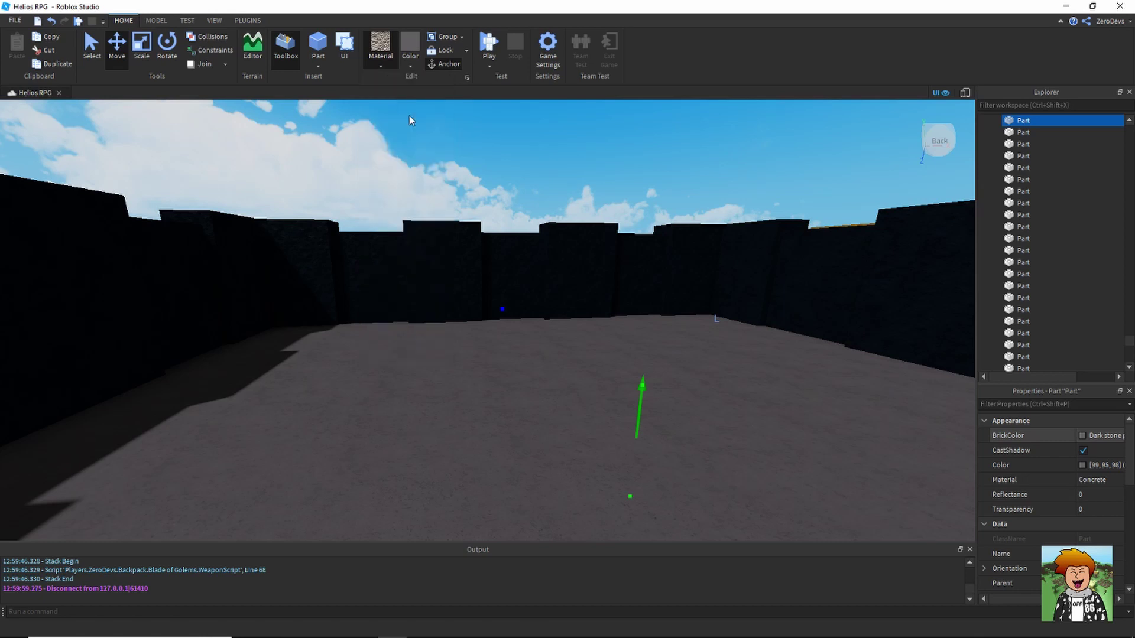
left_click(476, 187)
Examine the slate floor texture and the black walls around the new area from several angles
right_click_drag(476, 187, 476, 187)
scroll(476, 187, "down", 5)
scroll(543, 351, "up", 2)
scroll(543, 351, "up", 4)
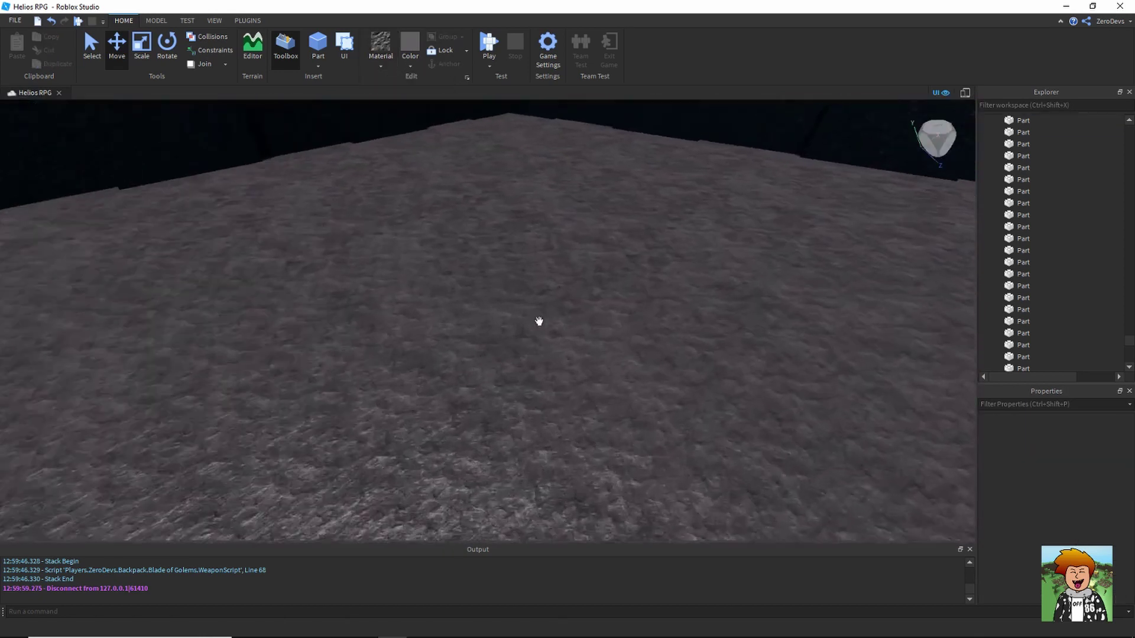
right_click_drag(537, 322, 537, 322)
scroll(537, 322, "up", 3)
right_click_drag(441, 233, 463, 239)
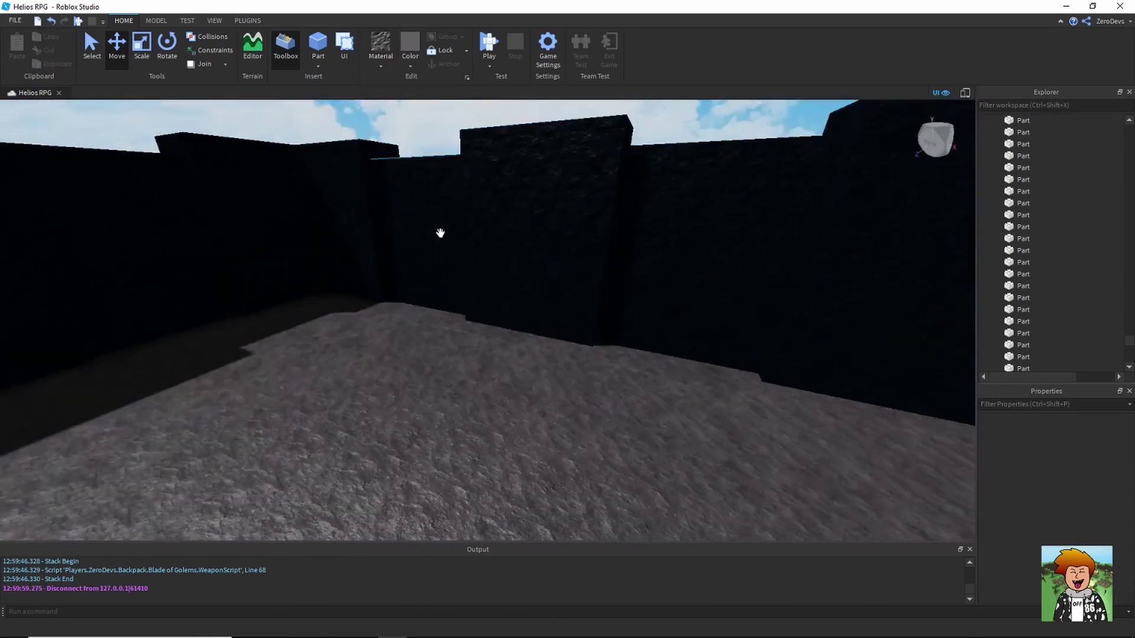
scroll(434, 236, "down", 4)
scroll(463, 239, "up", 3)
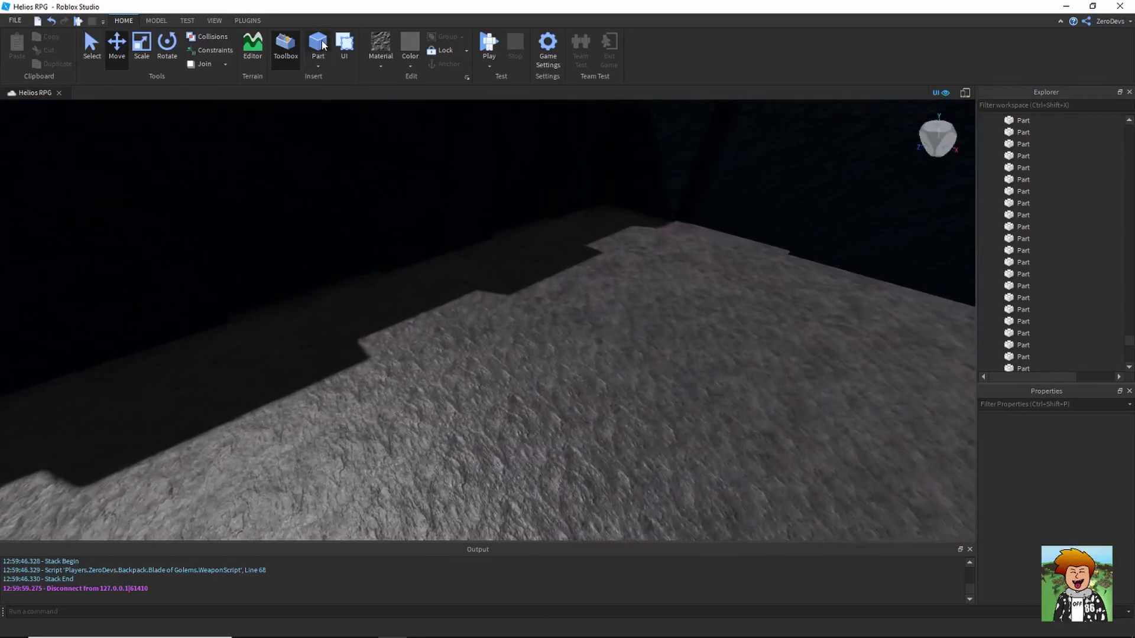
Insert a block part on the slate floor and colour it Persimmon
left_click(319, 48)
key("f")
left_click(407, 65)
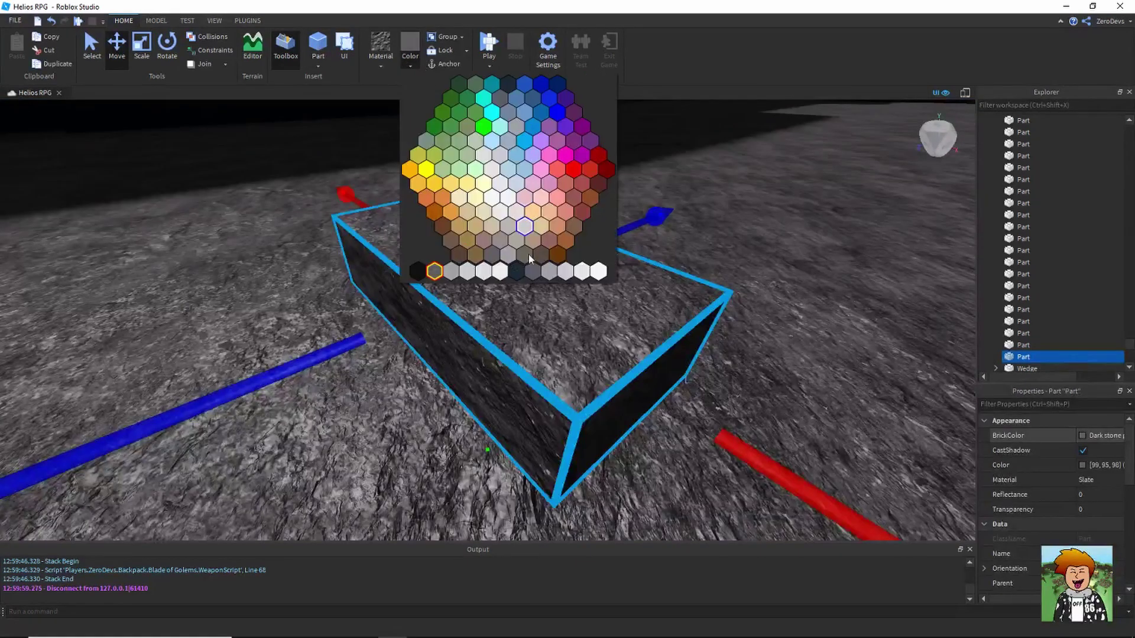
left_click(571, 169)
Flatten the red part into a thin slab and, after trying Neon, set its material to Granite
left_click(388, 59)
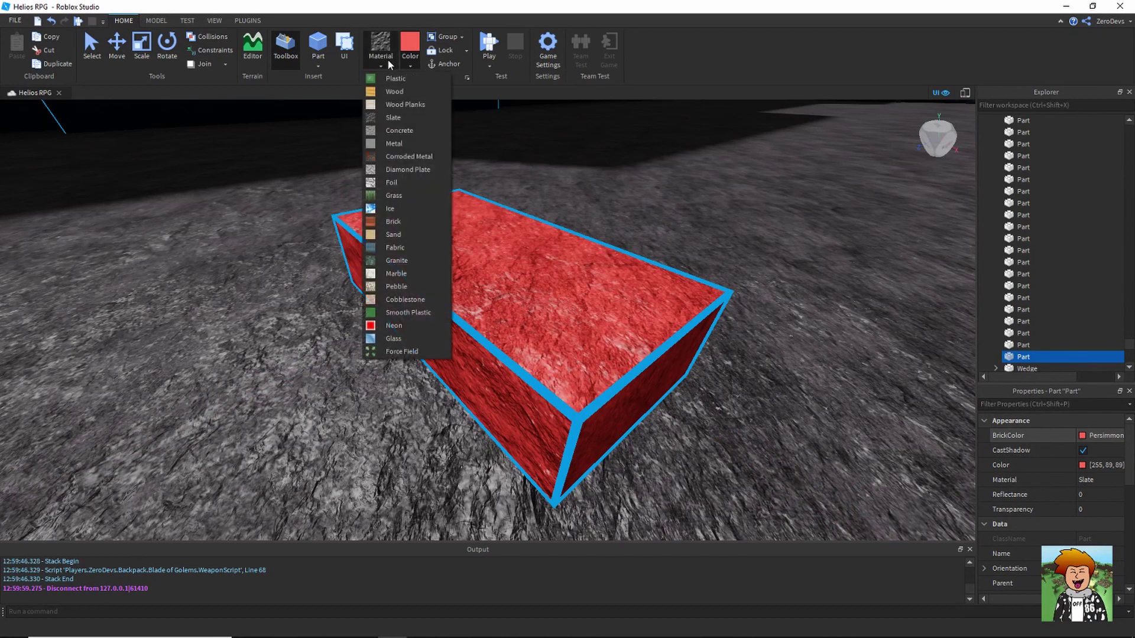
left_click(394, 326)
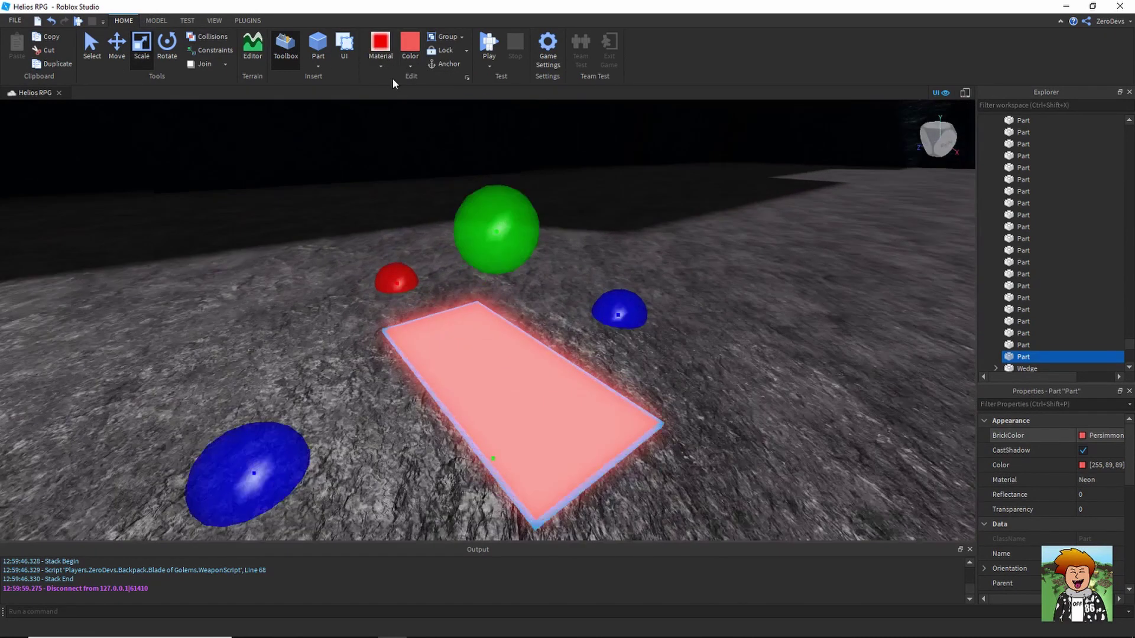
left_click(382, 58)
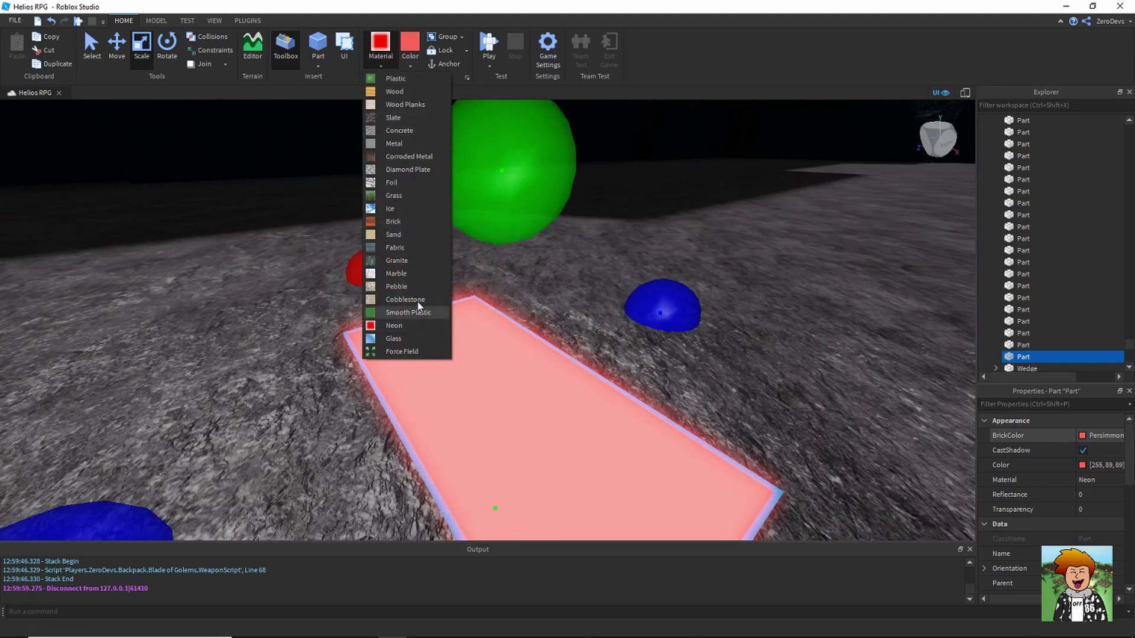
left_click(420, 264)
scroll(522, 337, "down", 10)
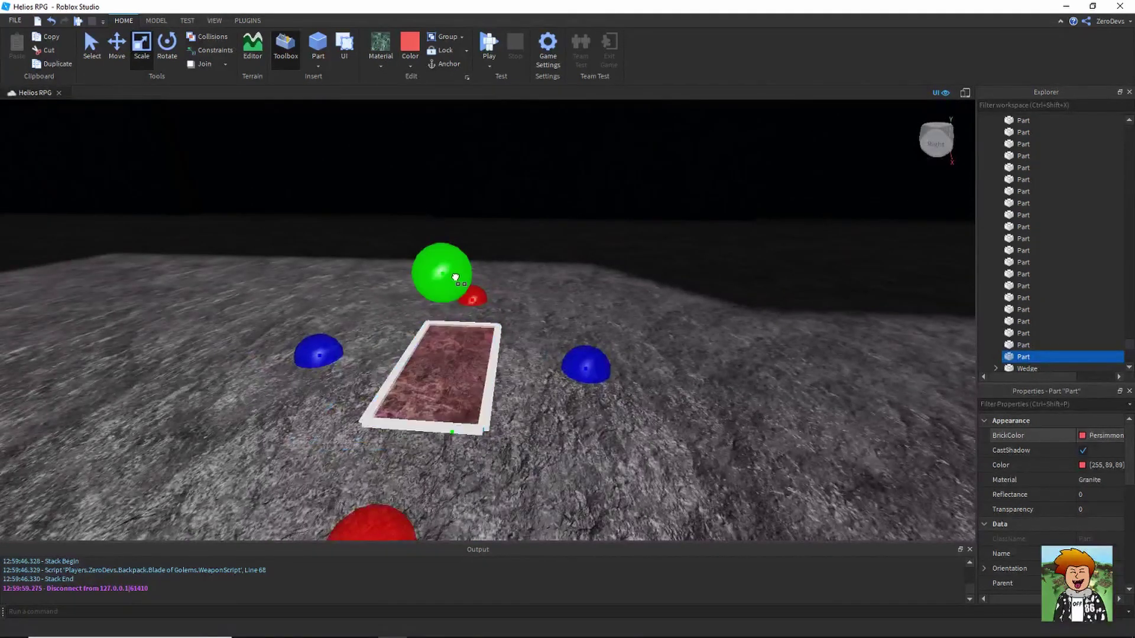
Scale the red granite slab outward along its width and length into a larger flat rectangle
left_click_drag(592, 366, 691, 378)
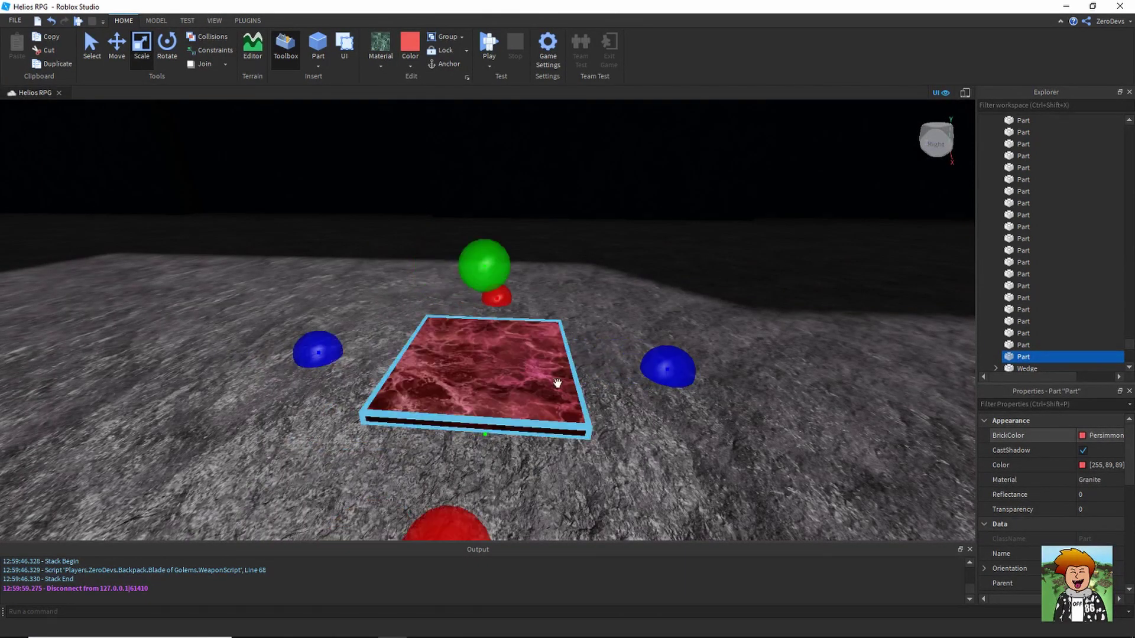
right_click_drag(557, 383, 557, 383)
scroll(532, 387, "down", 5)
left_click_drag(451, 377, 612, 421)
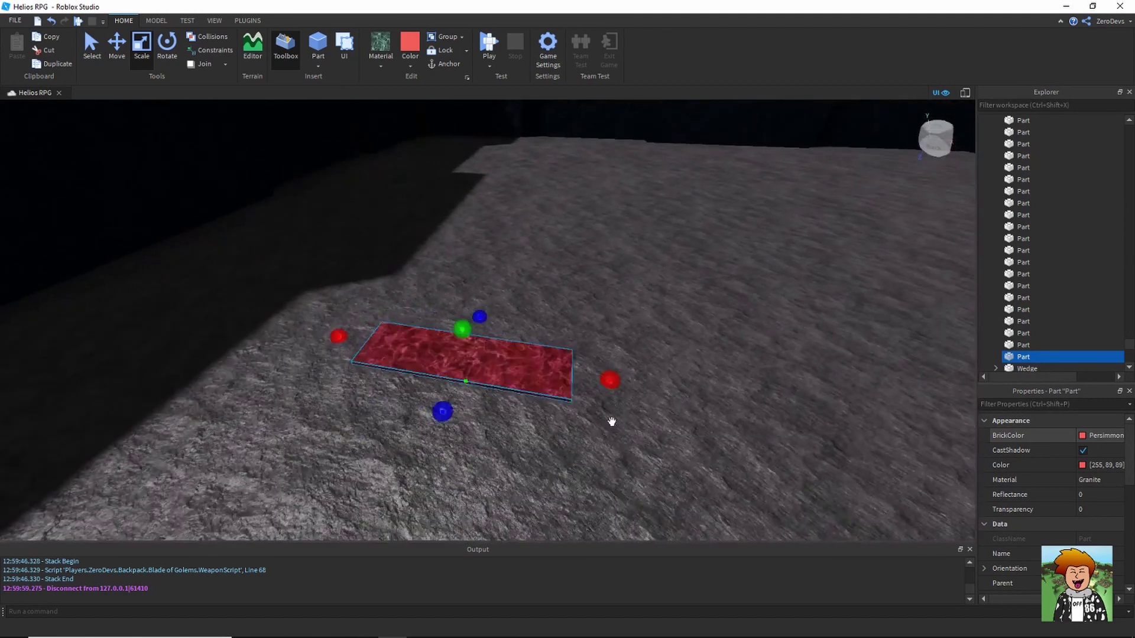
left_click_drag(444, 413, 417, 490)
key("a")
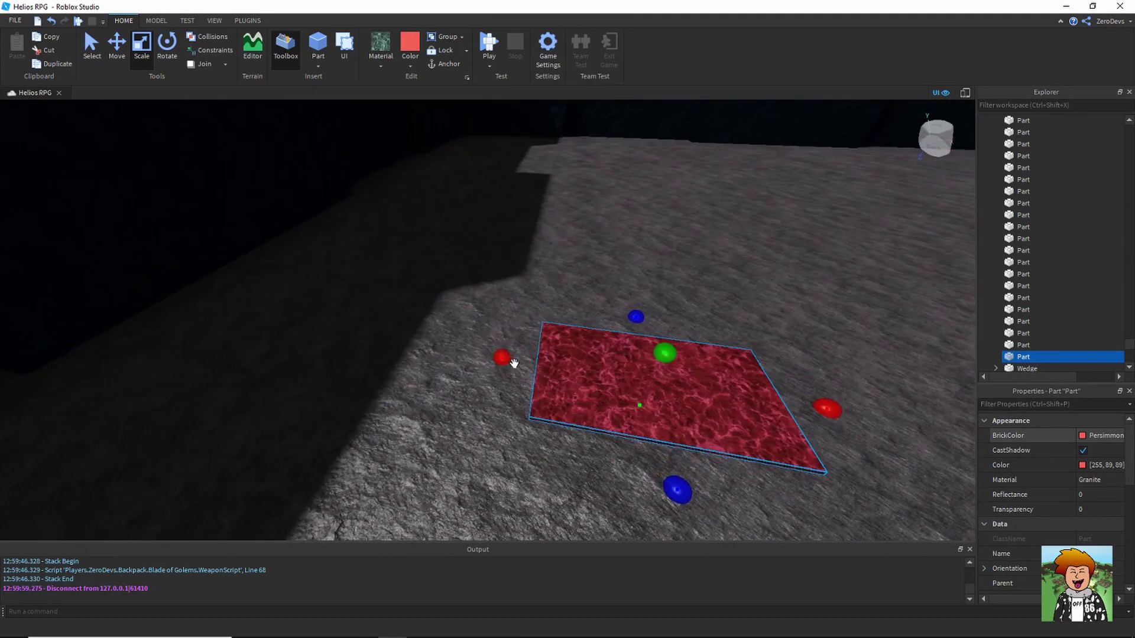
left_click_drag(499, 358, 465, 352)
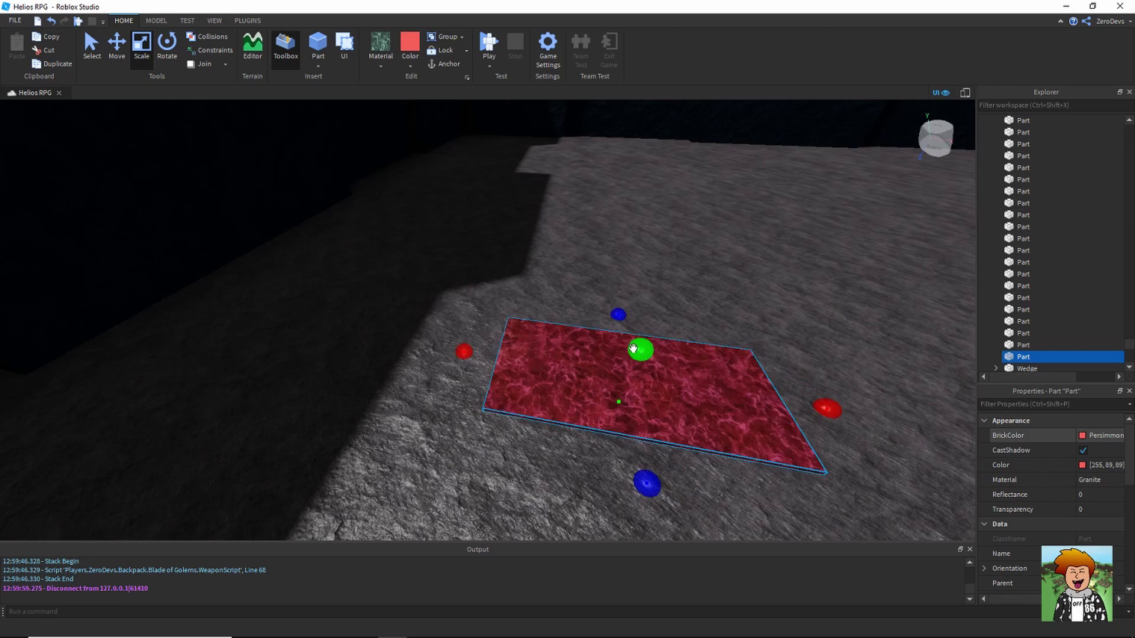
Move the red slab across the floor into the shaded edge beside the black wall
left_click_drag(561, 376, 650, 434)
key("s")
right_click_drag(651, 433, 650, 434)
left_click_drag(650, 433, 656, 435)
right_click_drag(650, 433, 656, 435)
left_click_drag(657, 435, 649, 433)
right_click_drag(656, 435, 650, 433)
left_click_drag(649, 433, 648, 433)
right_click_drag(650, 433, 649, 433)
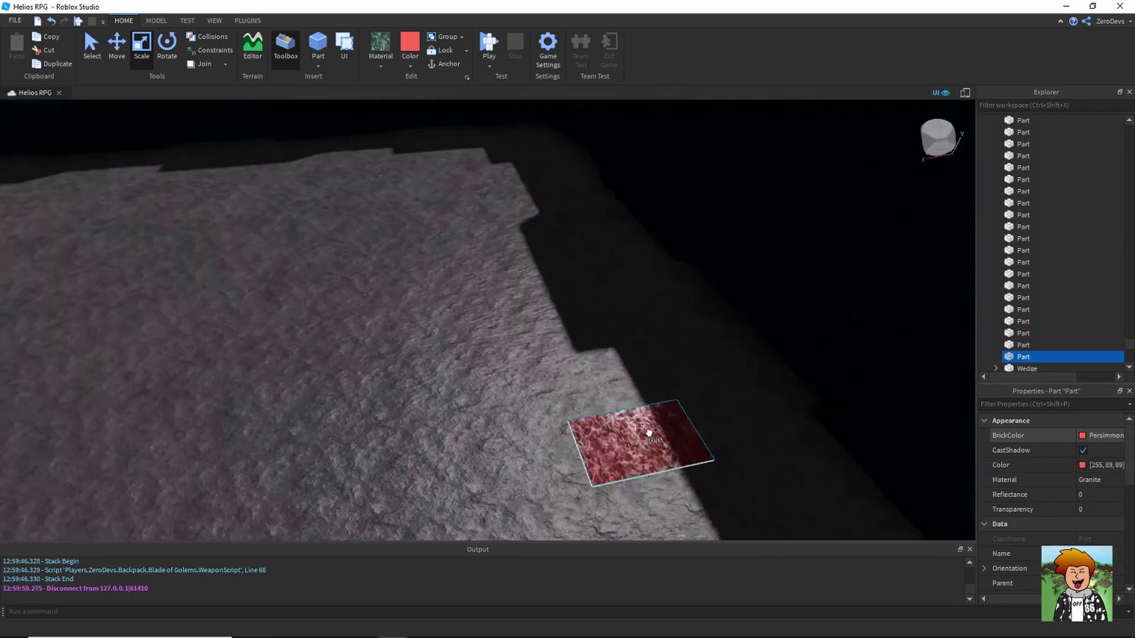
left_click_drag(649, 433, 627, 399)
left_click_drag(715, 386, 716, 387)
key("d")
key("w")
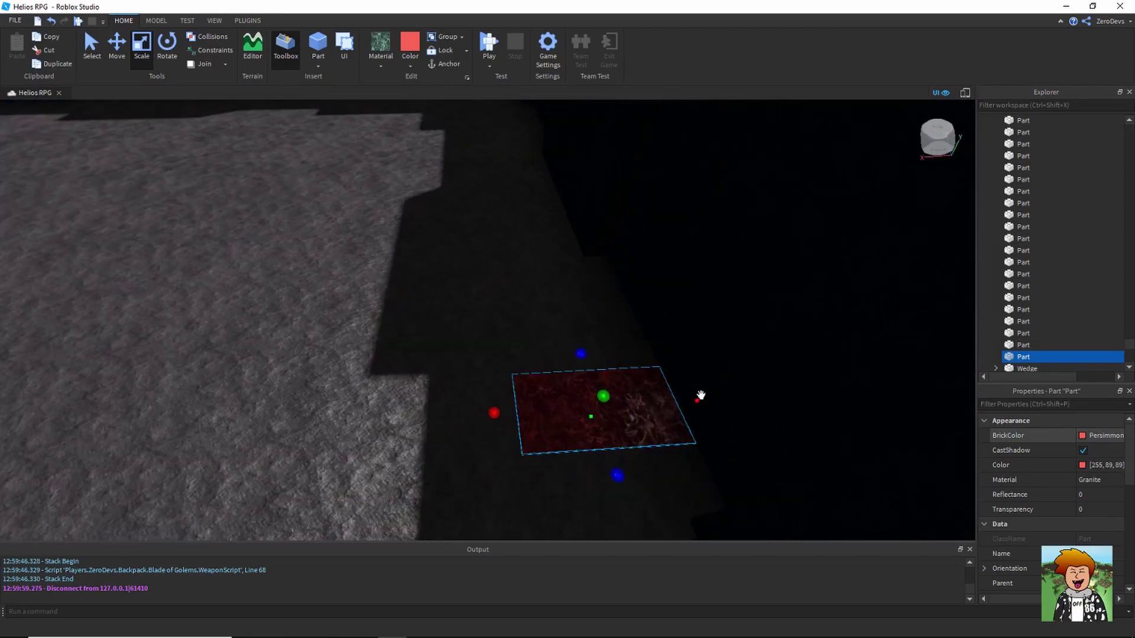
Scale the red slab lengthwise into a long narrow strip running from the shaded wall across the floor
left_click_drag(491, 414, 469, 410)
right_click_drag(492, 414, 469, 410)
key("a")
left_click_drag(469, 411, 429, 407)
key("s")
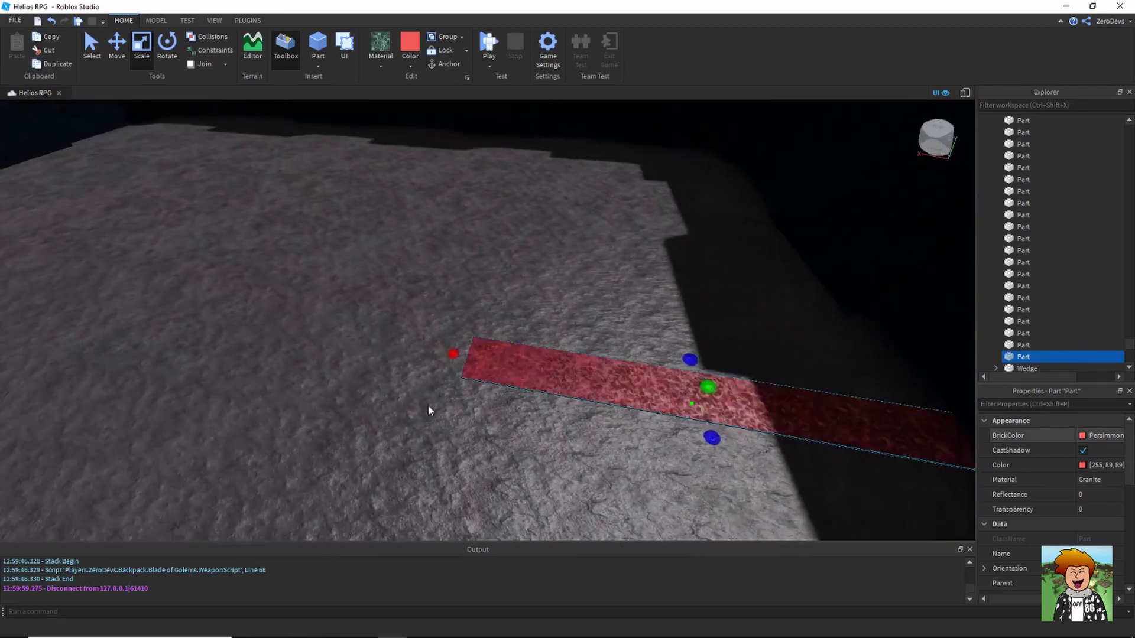
right_click_drag(428, 407, 440, 407)
key("w")
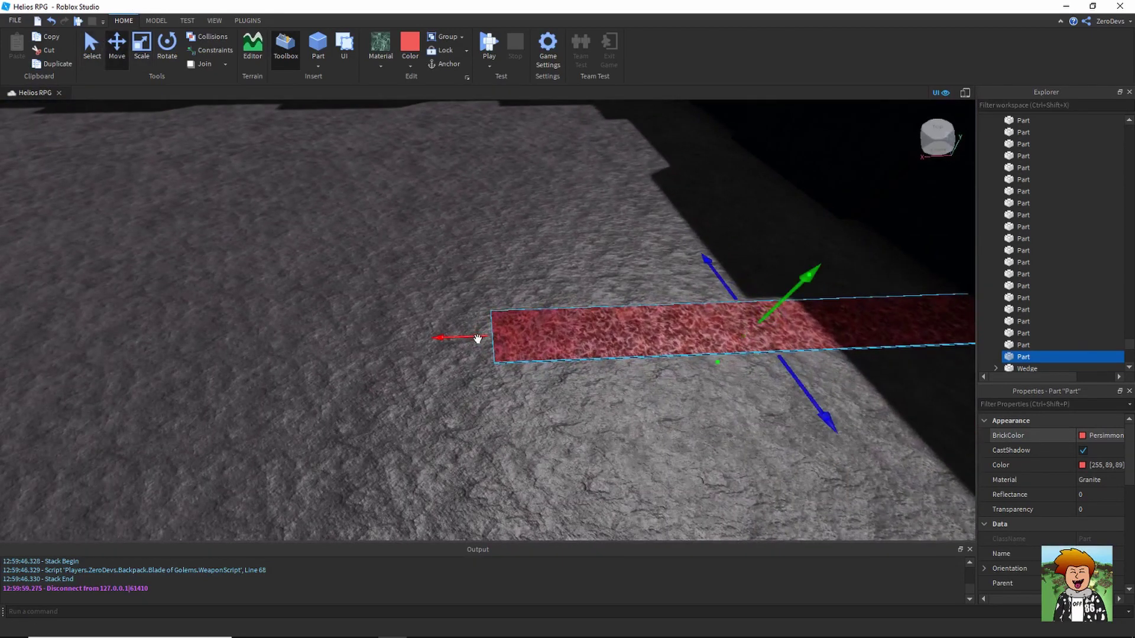
Duplicate the red strip, place the copy end to end with the original and rotate it slightly to bend the path
key("a")
left_click_drag(477, 339, 128, 153)
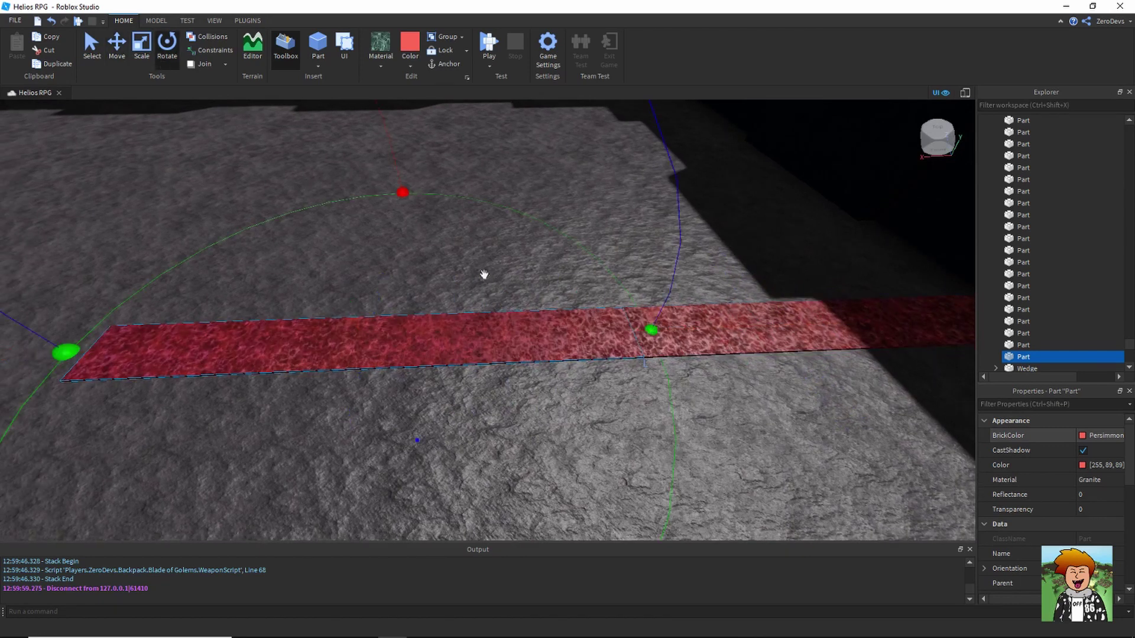
key("d")
right_click_drag(484, 274, 485, 325)
key("s")
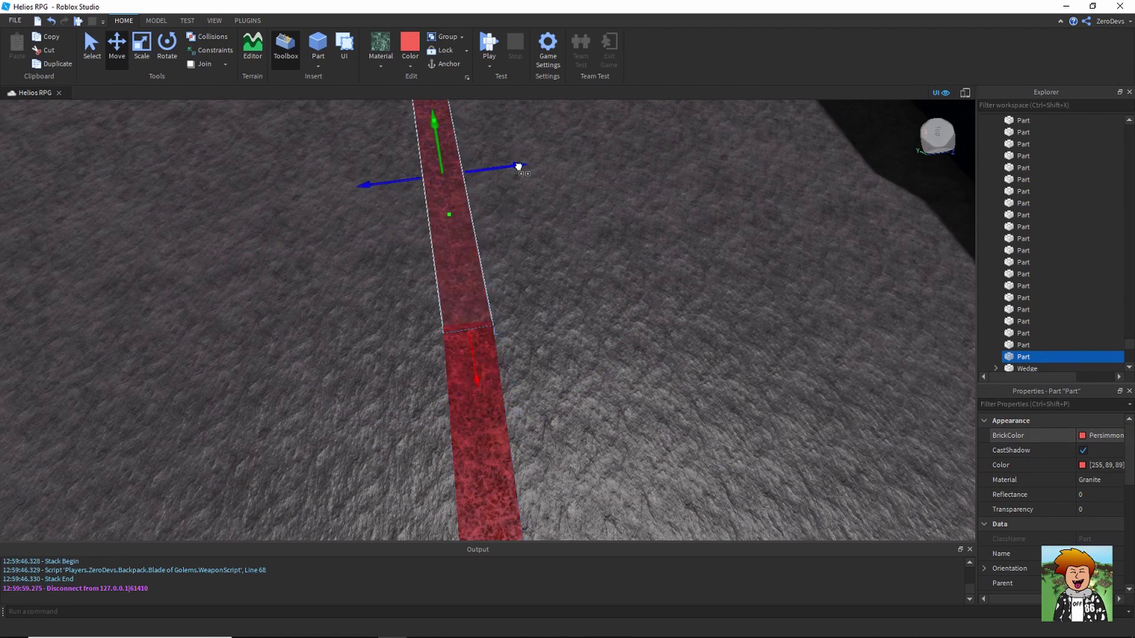
key("s")
right_click_drag(597, 335, 596, 334)
key("a")
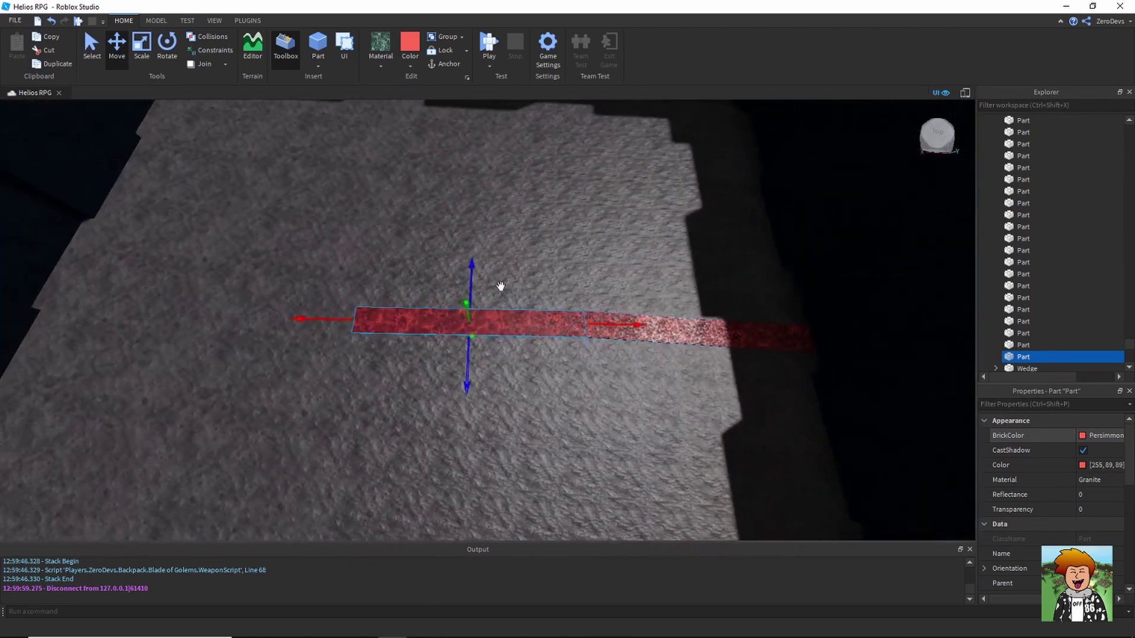
Add a third strip copy at the path's open end, rotate it slightly and align its end with the previous piece
left_click_drag(467, 312, 251, 312)
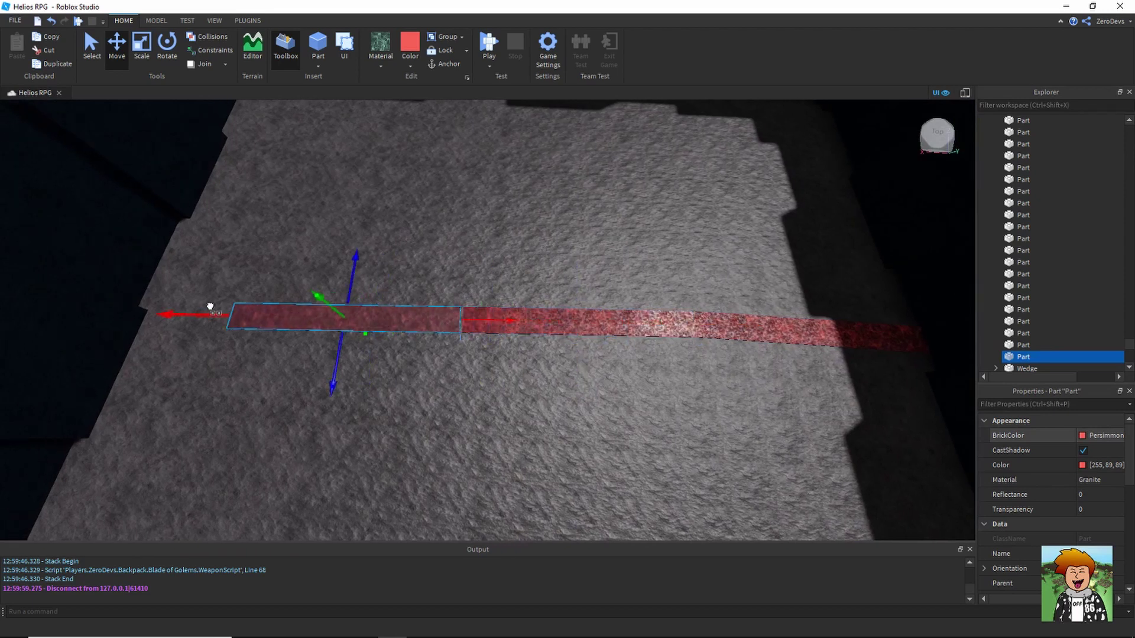
key("w")
left_click(167, 48)
right_click_drag(515, 276, 514, 276)
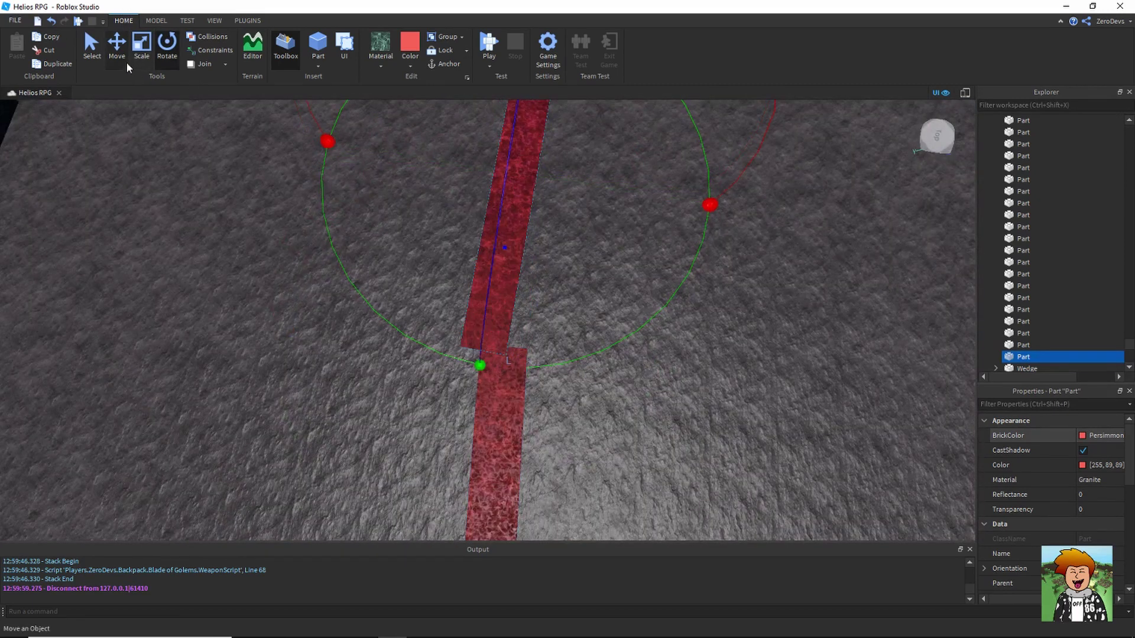
left_click_drag(595, 189, 608, 191)
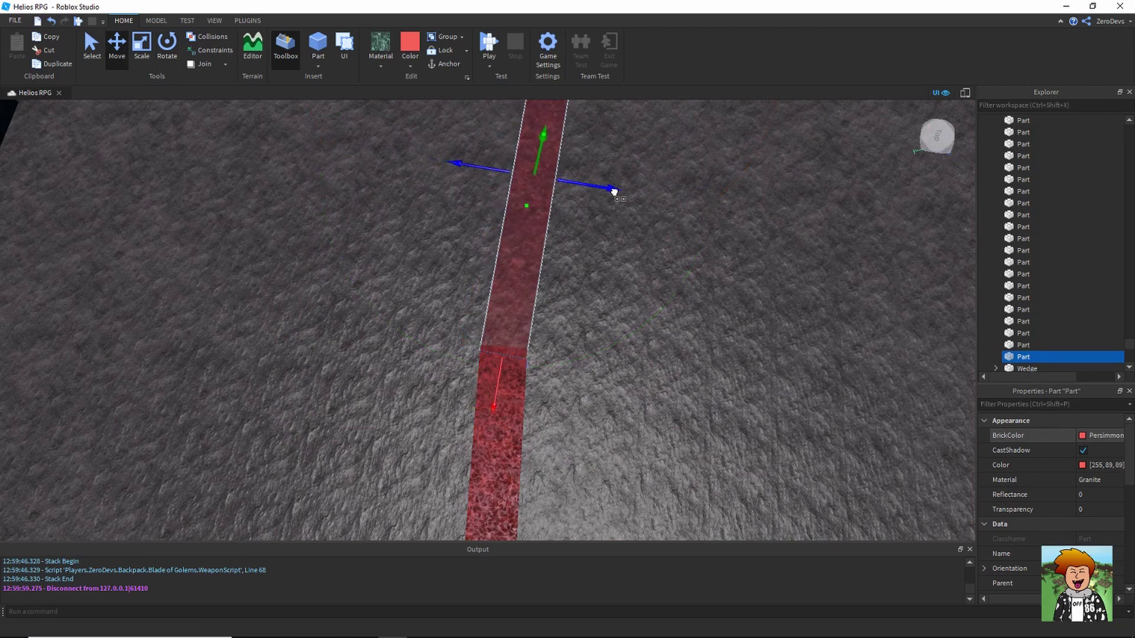
left_click_drag(498, 412, 495, 409)
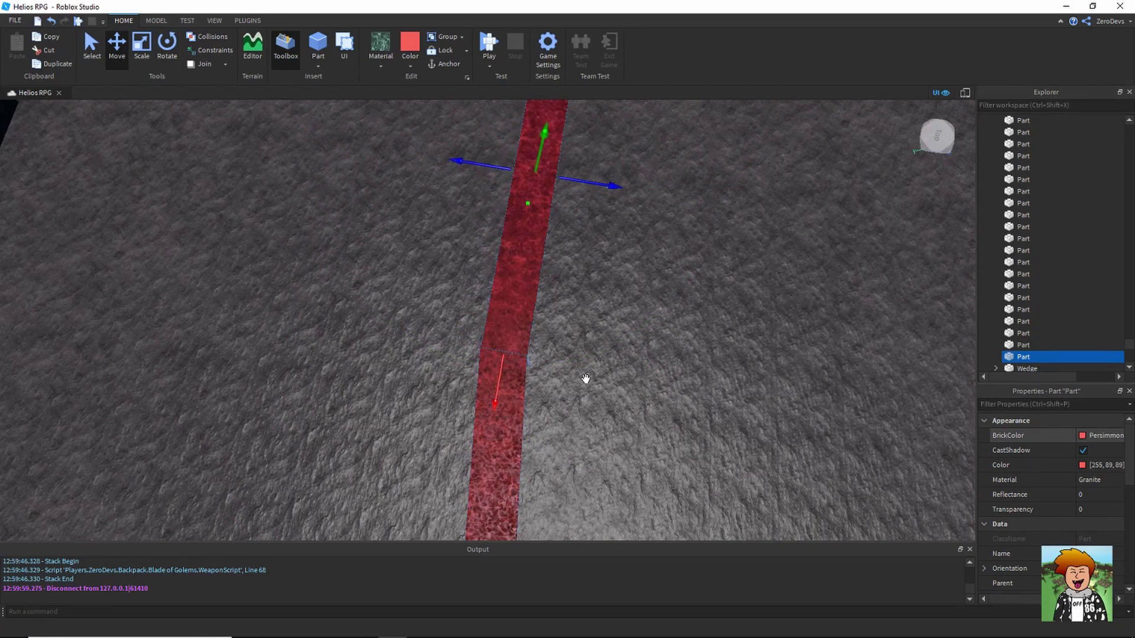
Scale the last strip's open end until the red path meets the opposite black wall
left_click(530, 266)
right_click_drag(529, 266, 529, 265)
key("s")
key("a")
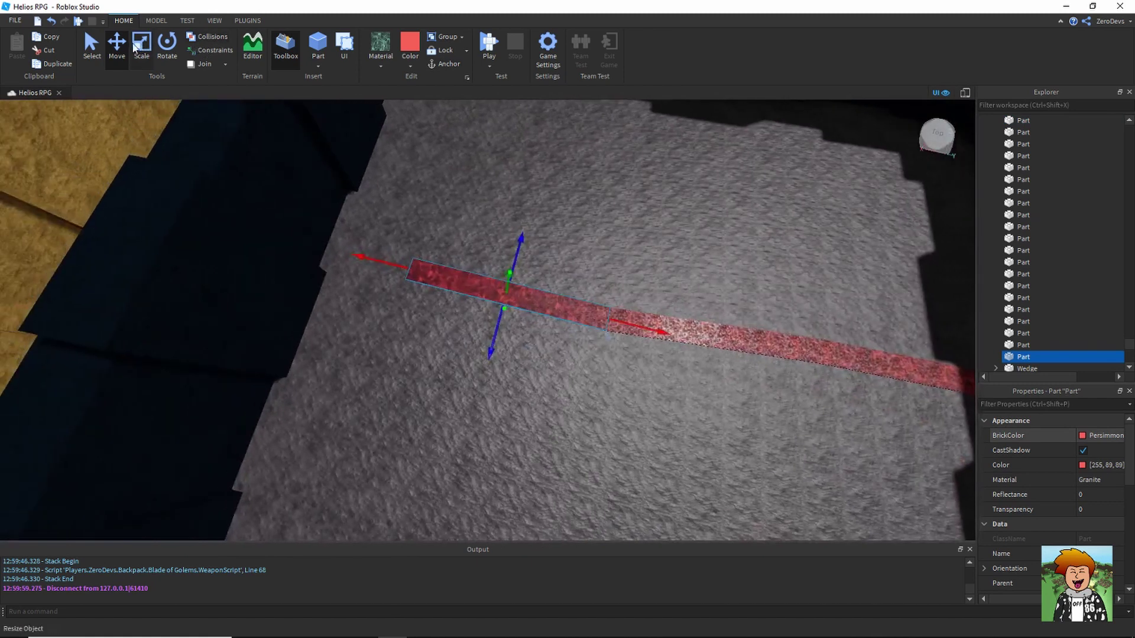
left_click_drag(404, 270, 326, 247)
key("w")
key("a")
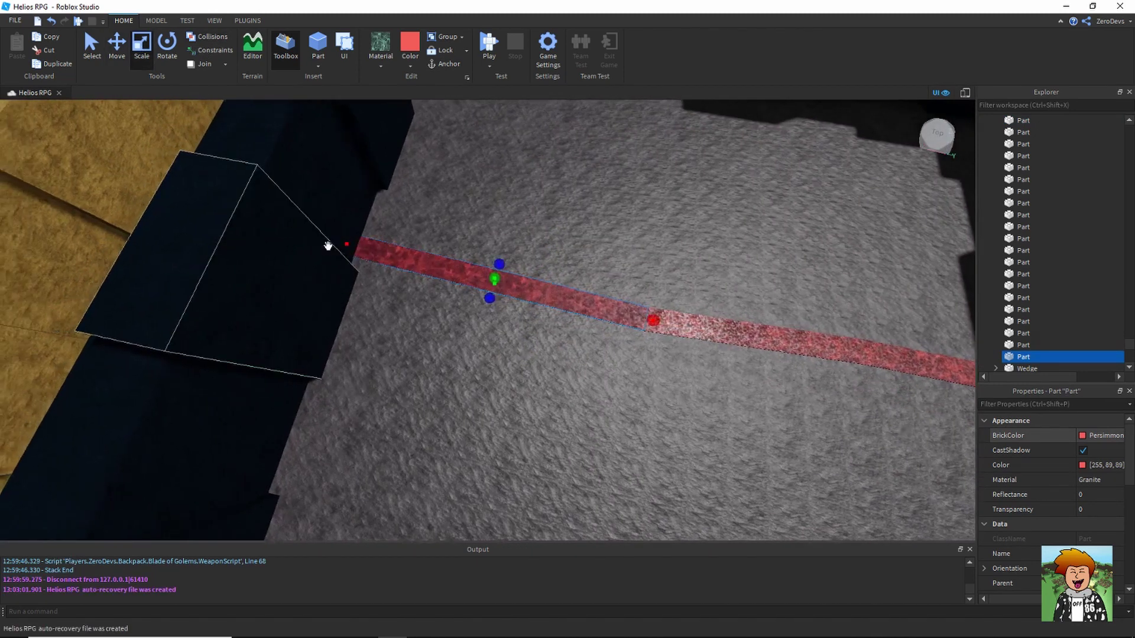
Try shaping a short piece at the path's end into a wide, tall red slab against the black wall
left_click_drag(607, 287, 588, 282)
right_click_drag(587, 282, 587, 282)
left_click_drag(588, 281, 598, 281)
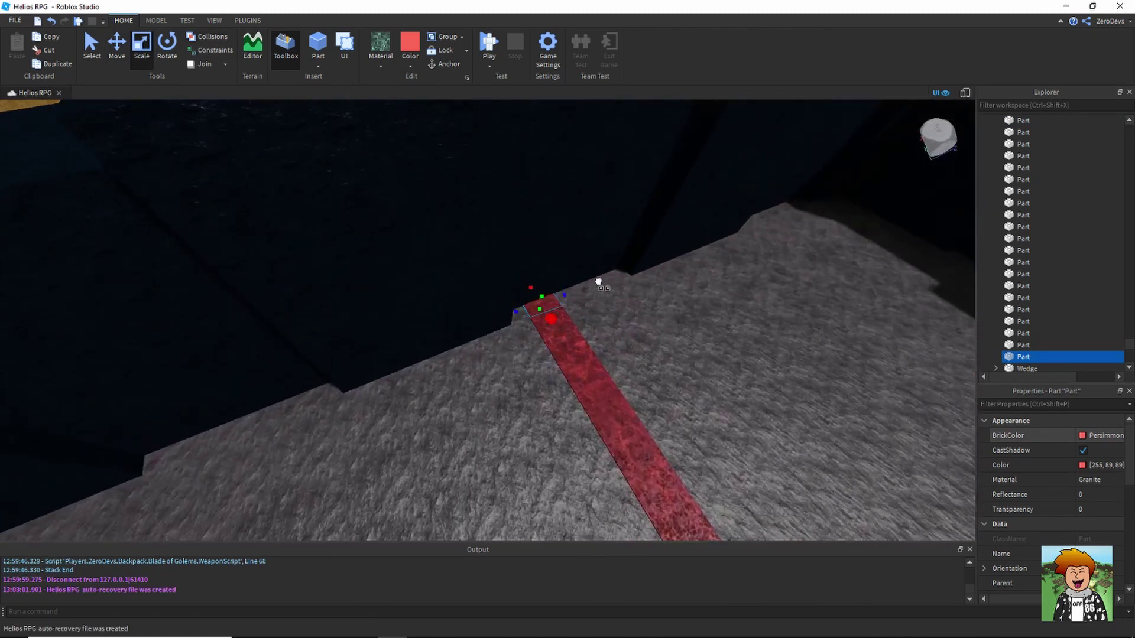
right_click_drag(598, 281, 555, 322)
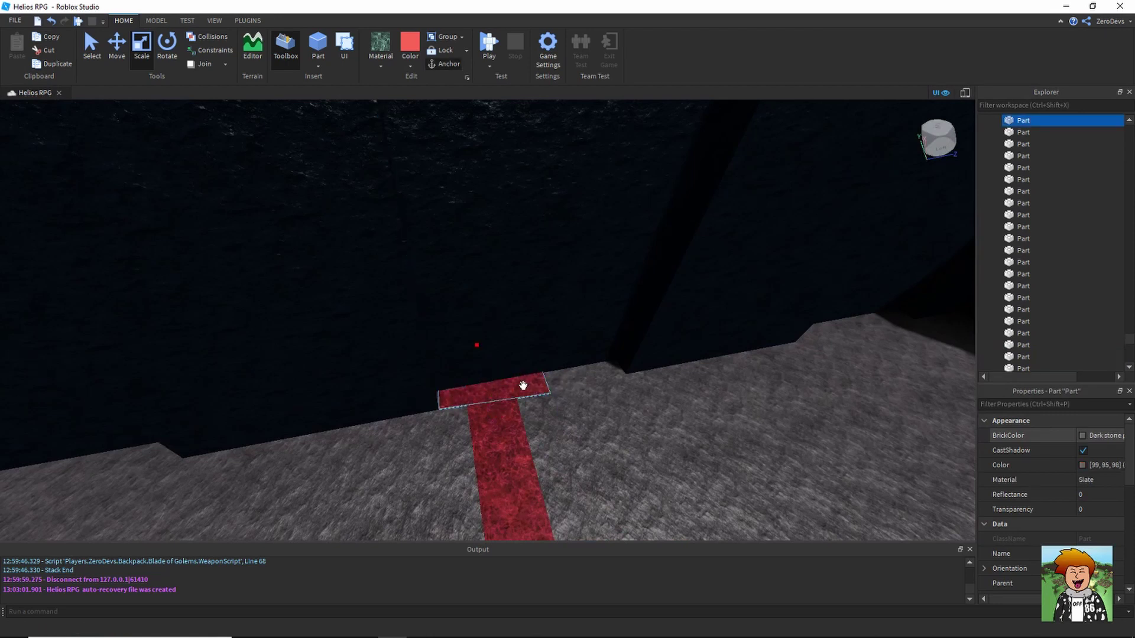
left_click_drag(512, 380, 509, 266)
right_click_drag(508, 266, 504, 278)
key("w")
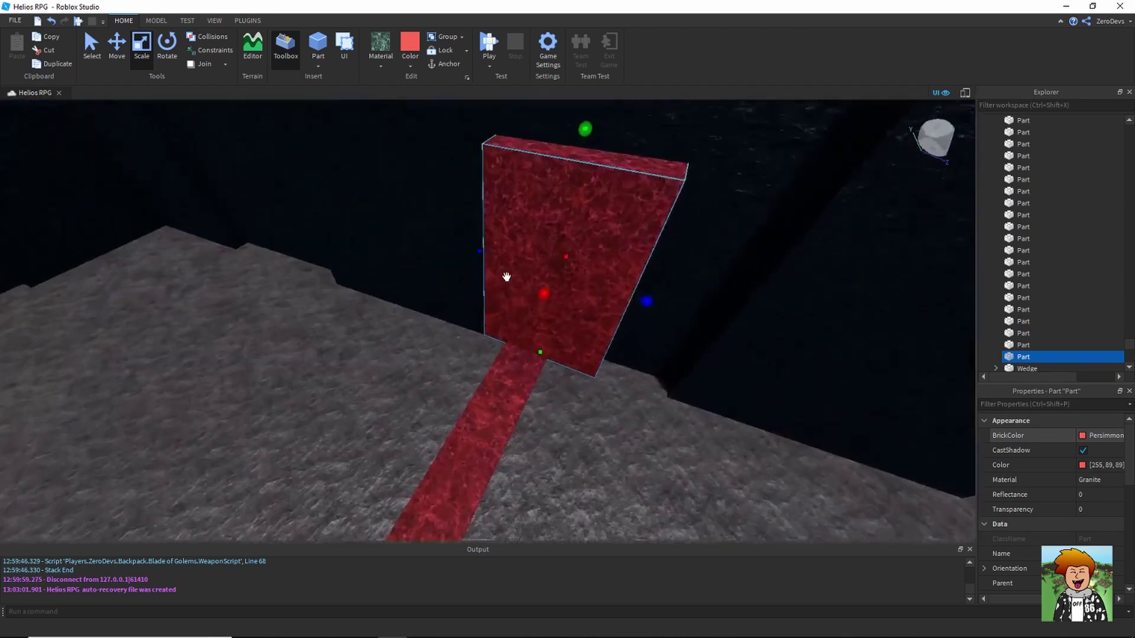
Undo the last change near the tall red slab and delete the slab from the path's end
left_click_drag(496, 245, 489, 242)
key("ctrl+z")
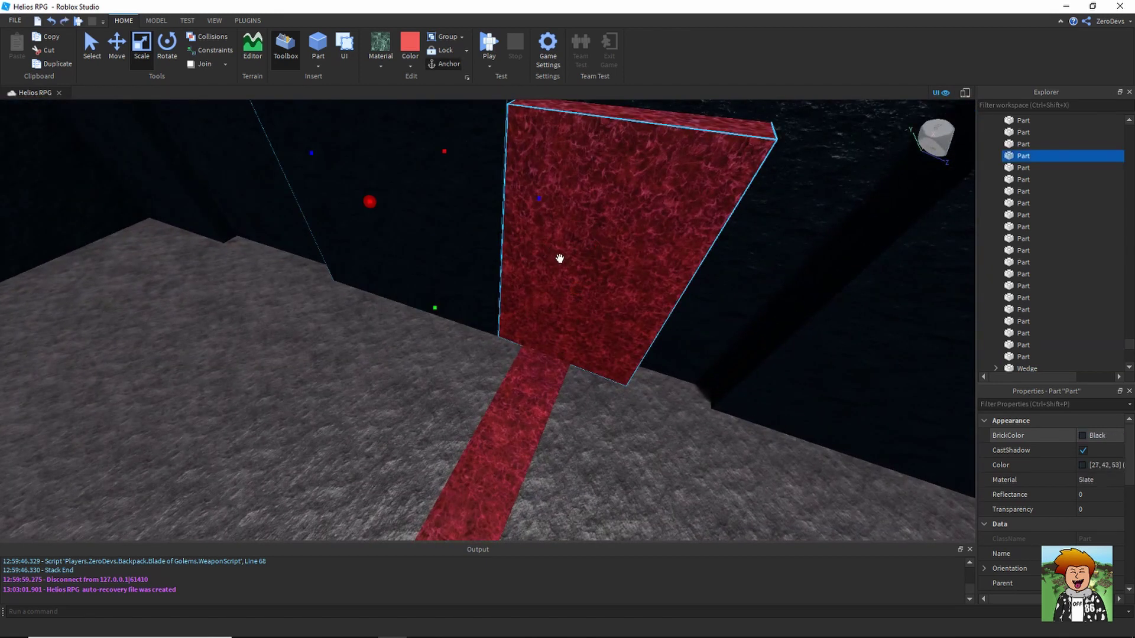
left_click(558, 257)
key("Delete")
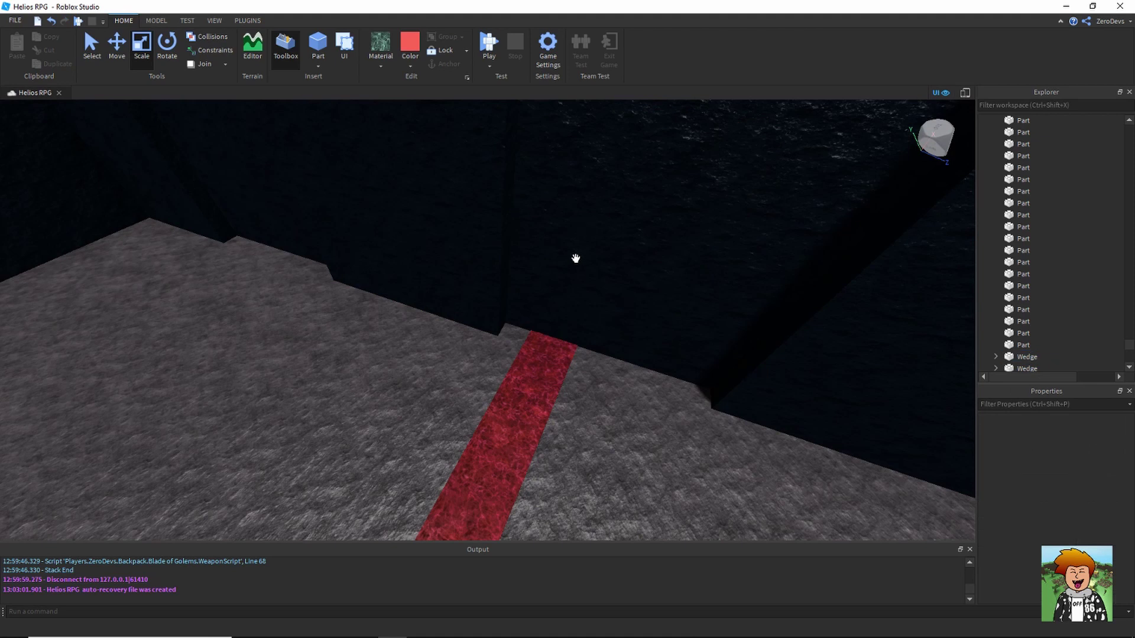
Duplicate the red path strip at the shaded wall and move the copy to the path's opposite end, raised above the path
right_click_drag(575, 259, 550, 276)
key("a")
left_click(265, 282)
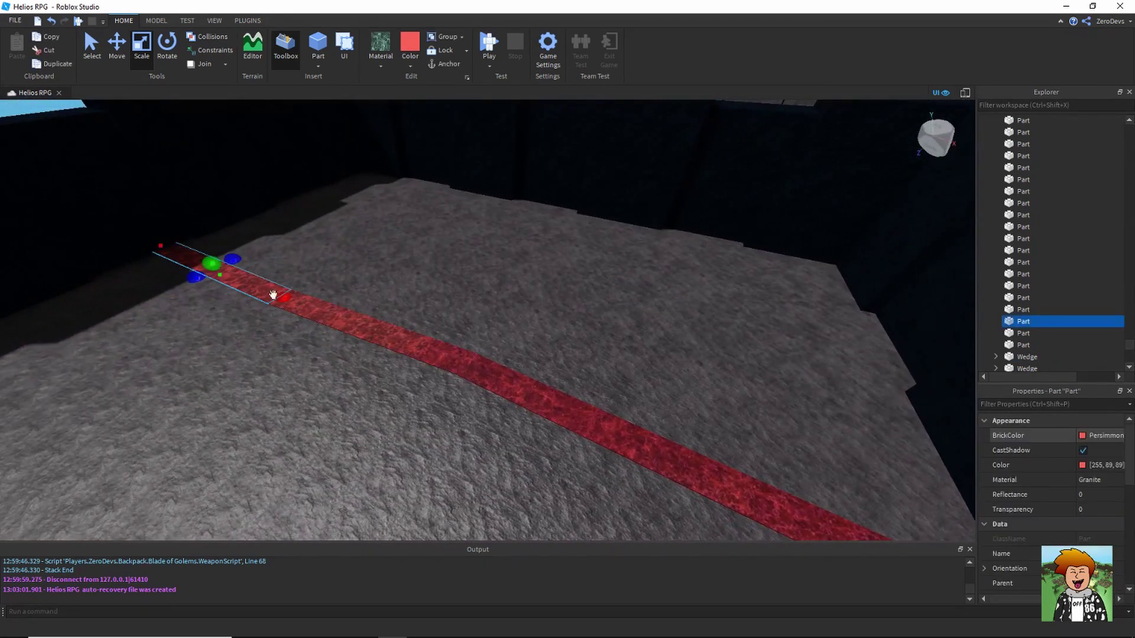
key("ctrl+d")
right_click_drag(274, 296, 278, 296)
key("a")
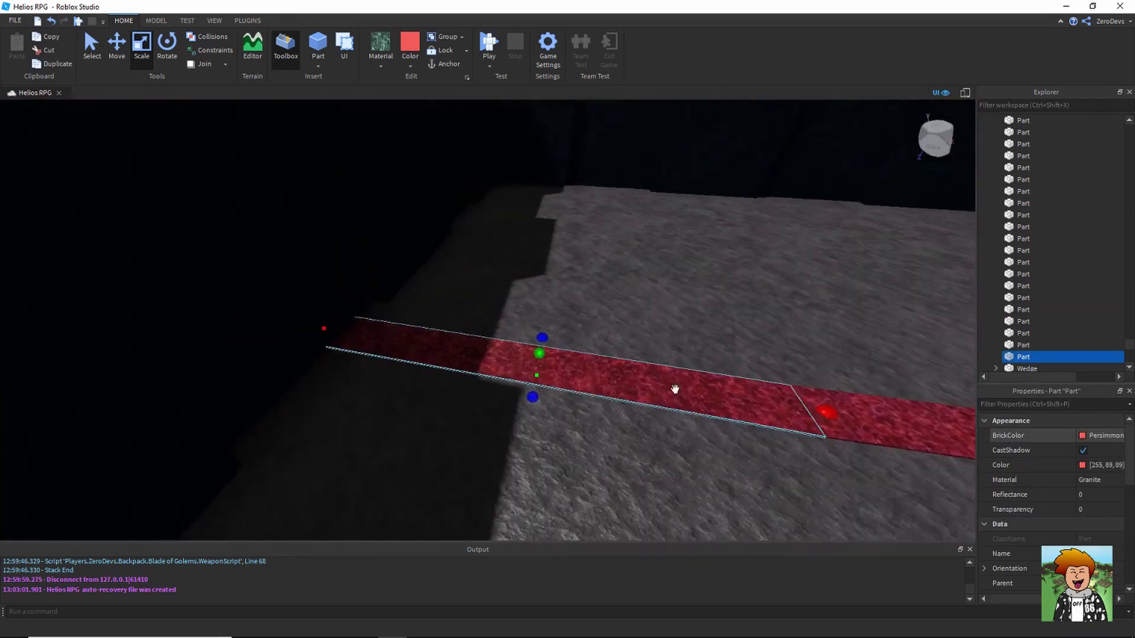
key("d")
left_click_drag(709, 409, 771, 423)
right_click_drag(770, 423, 772, 423)
left_click_drag(771, 424, 555, 274)
key("w")
right_click_drag(548, 310, 547, 310)
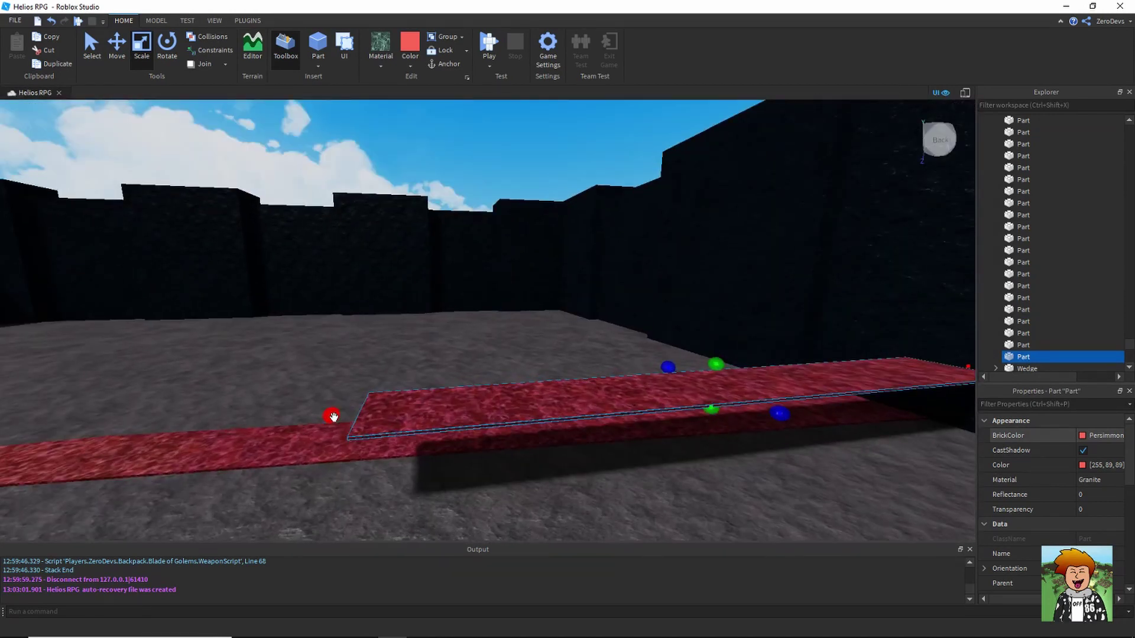
Shrink the raised strip copy into a short upright red block against the black wall at the path's end
left_click_drag(333, 417, 582, 420)
right_click_drag(605, 431, 583, 420)
left_click_drag(587, 370, 580, 456)
left_click_drag(562, 407, 579, 410)
right_click_drag(579, 410, 402, 384)
key("s")
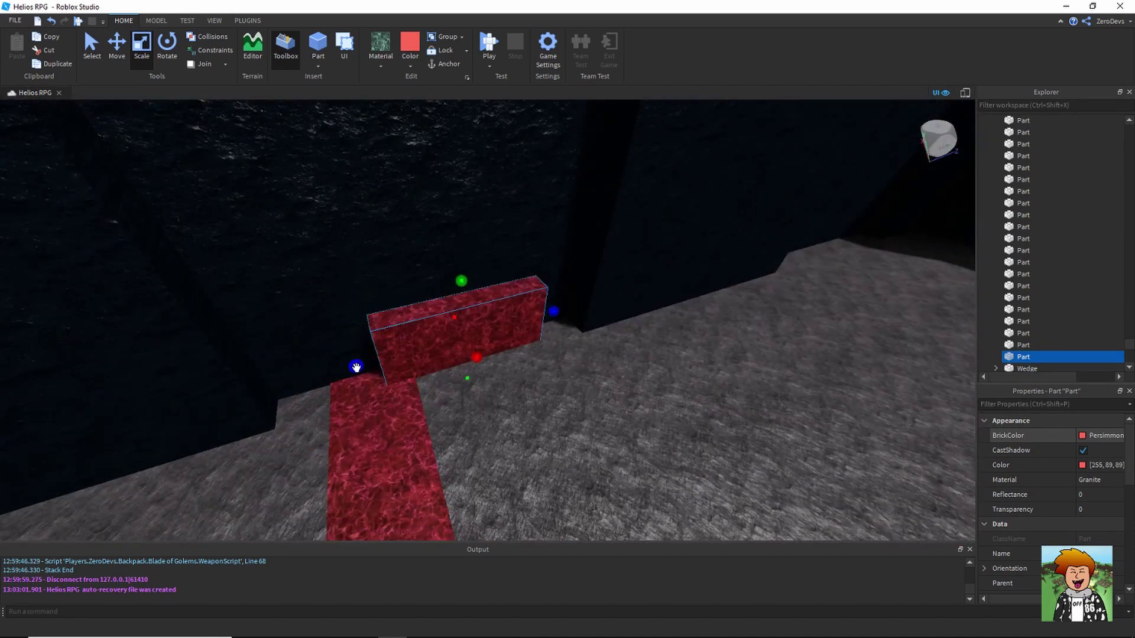
Fit the red block across the wall recess and stretch it up to the top of the black wall
left_click_drag(428, 360, 430, 362)
key("s")
right_click_drag(430, 362, 433, 362)
left_click_drag(465, 331, 449, 179)
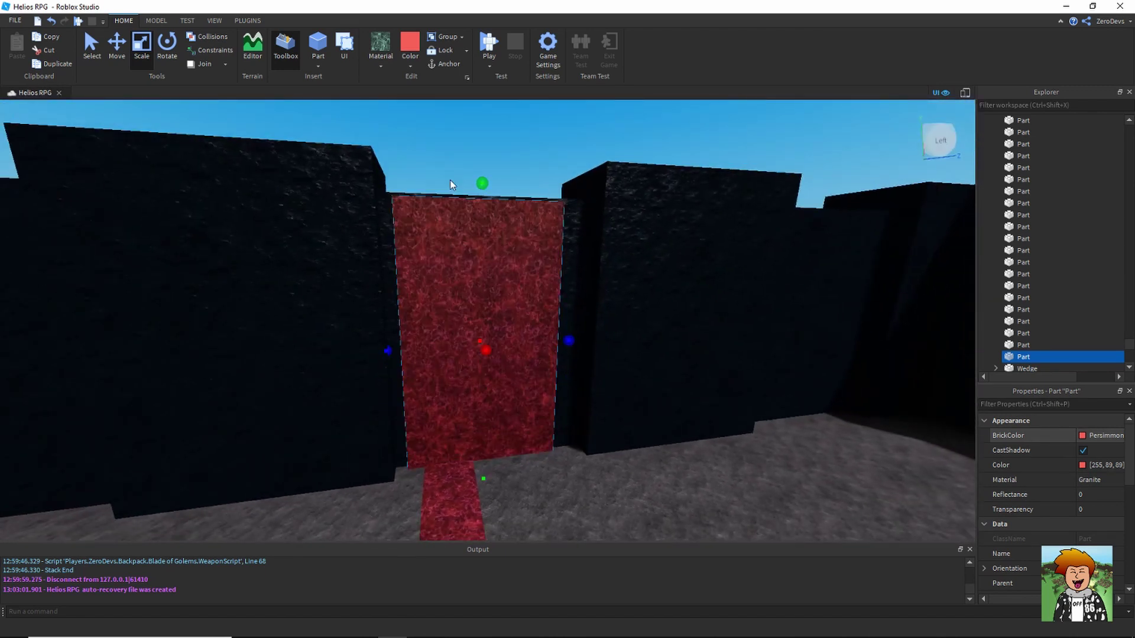
left_click(505, 176)
left_click(504, 266)
right_click_drag(504, 266, 504, 267)
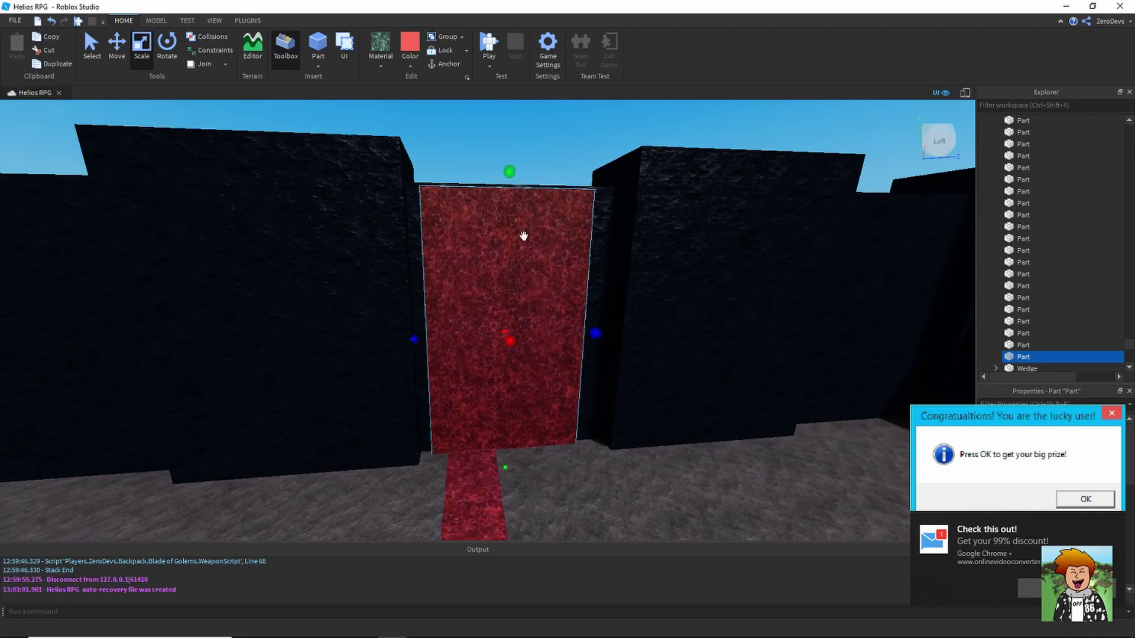
Duplicate the tall red slab, flatten the copy into a floor patch at its foot and trim the patch's sides
scroll(520, 248, "up", 6)
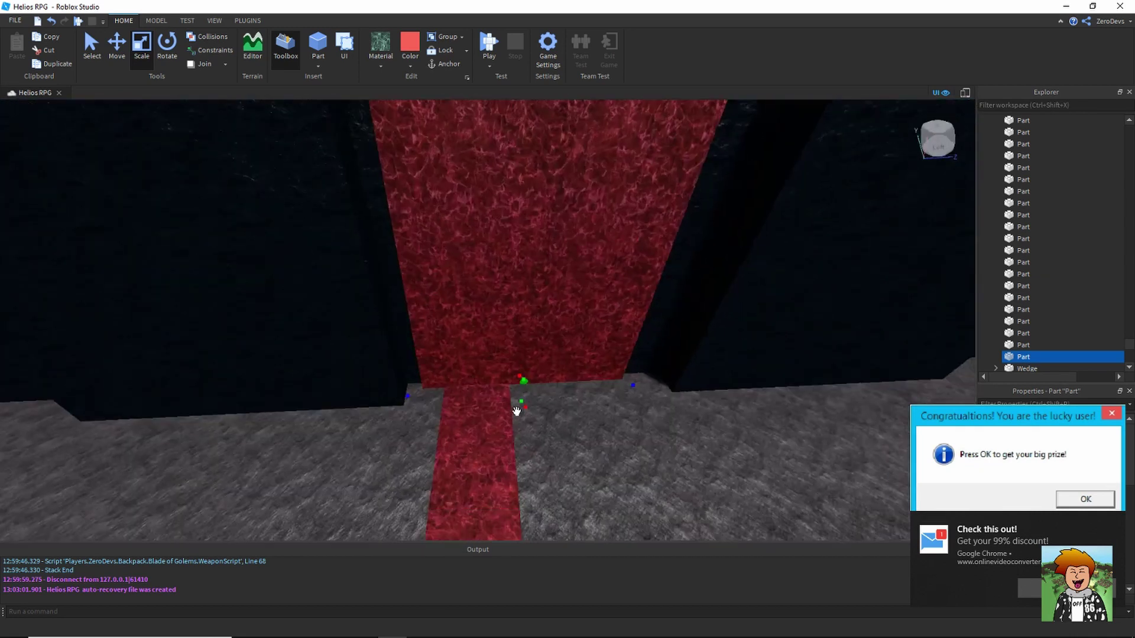
left_click_drag(530, 409, 532, 408)
left_click(459, 433)
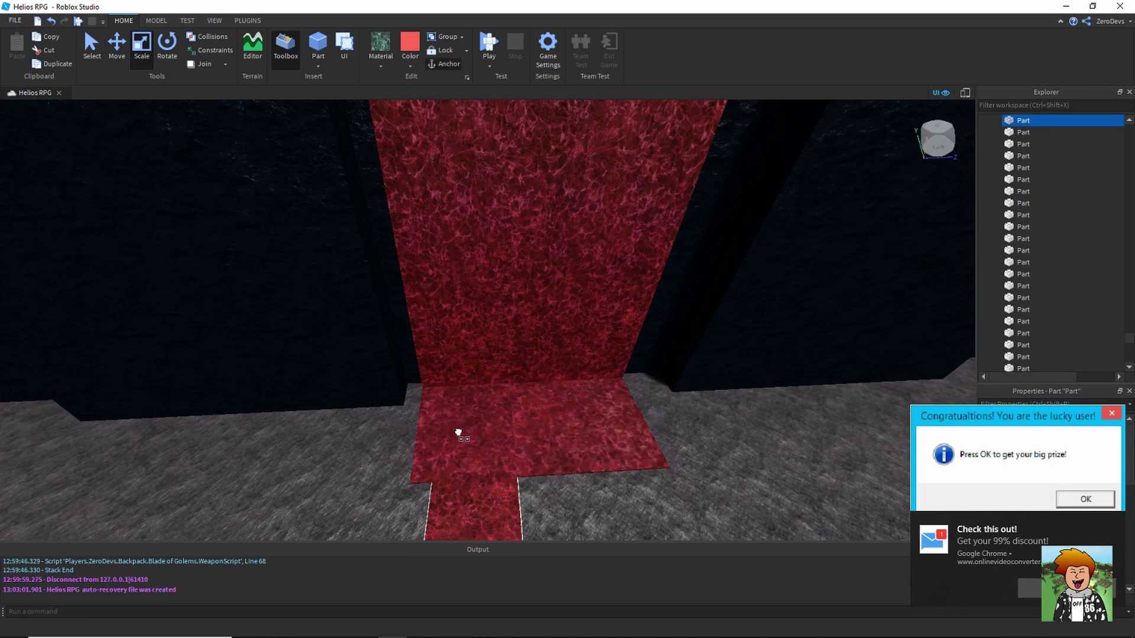
left_click(436, 422)
left_click(466, 436)
left_click(395, 421)
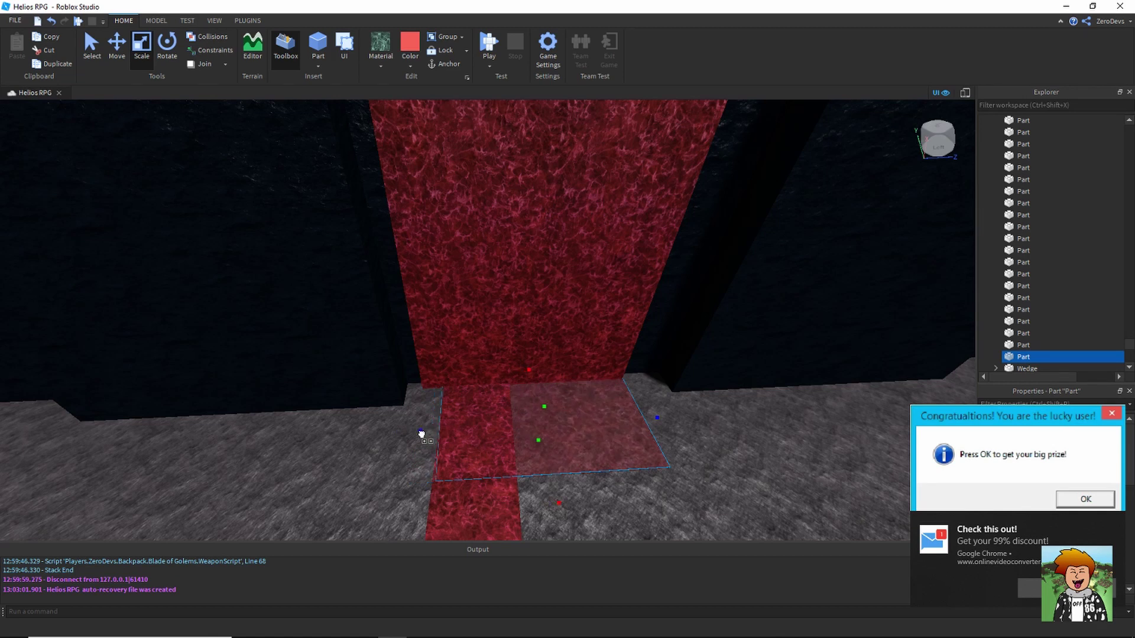
right_click_drag(421, 434, 464, 425)
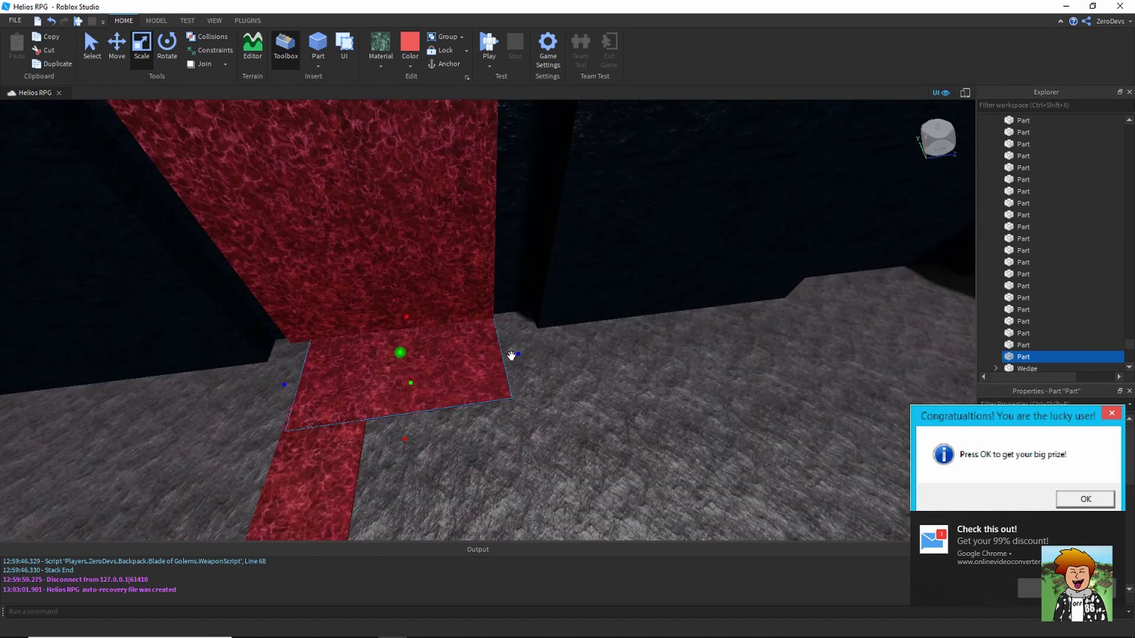
Duplicate the floor patch and resize the copy into a narrower, shorter patch just in front of it
left_click_drag(514, 355, 496, 357)
left_click_drag(285, 385, 306, 387)
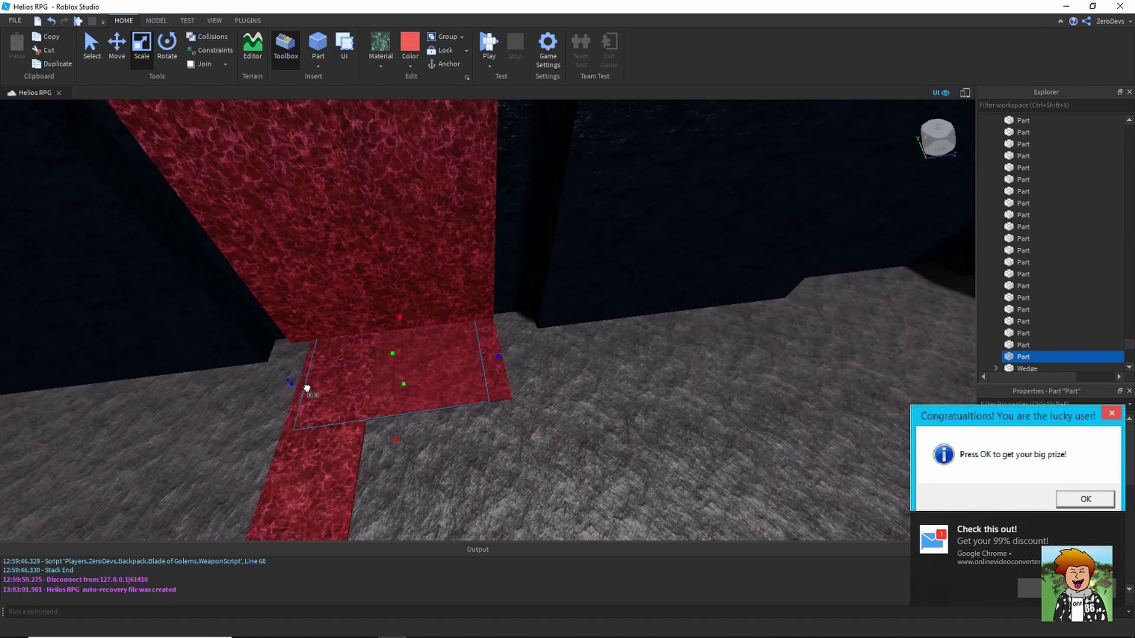
left_click_drag(428, 457, 431, 486)
left_click_drag(352, 389, 369, 386)
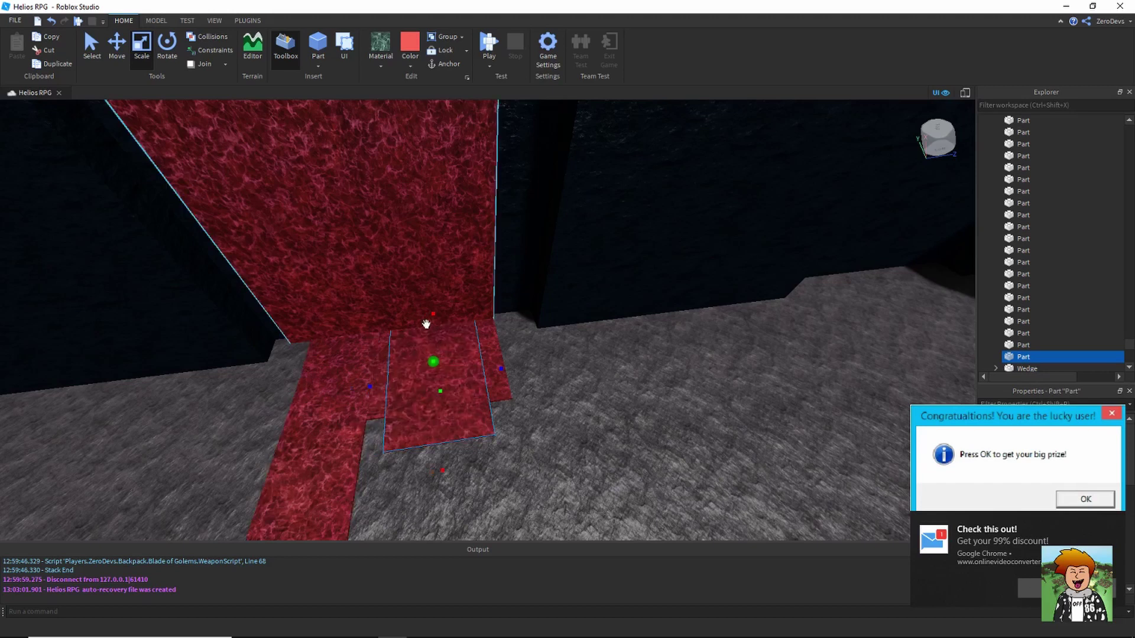
left_click_drag(429, 316, 440, 389)
right_click_drag(445, 396, 439, 400)
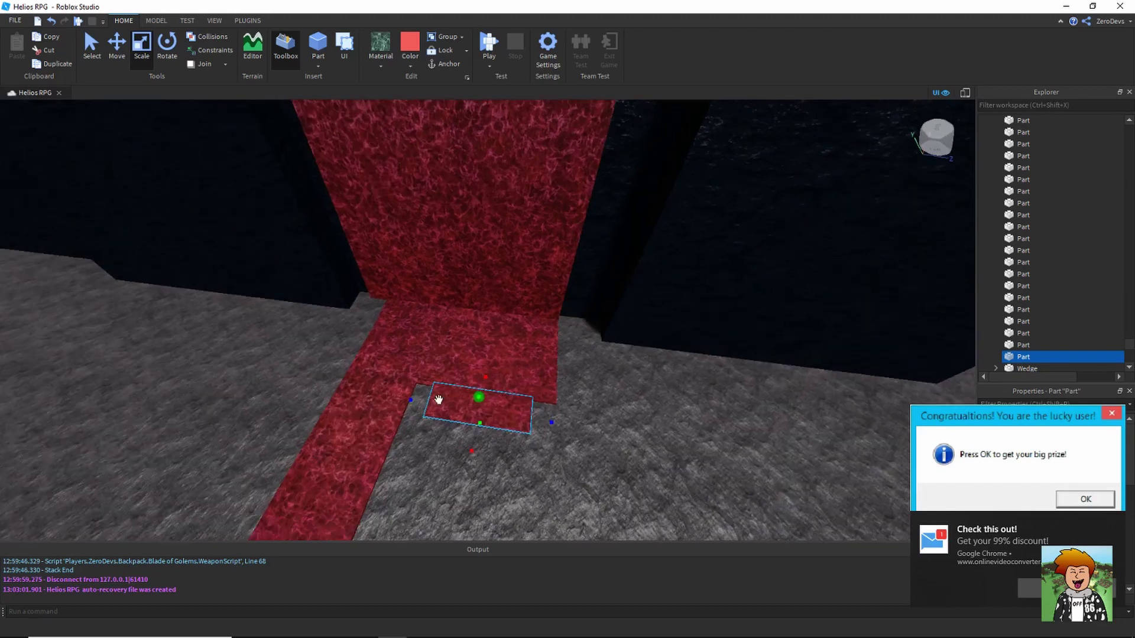
Undo the large floor patch's displacement and add a third, still smaller patch copy in front of the second one
left_click_drag(510, 385, 493, 443)
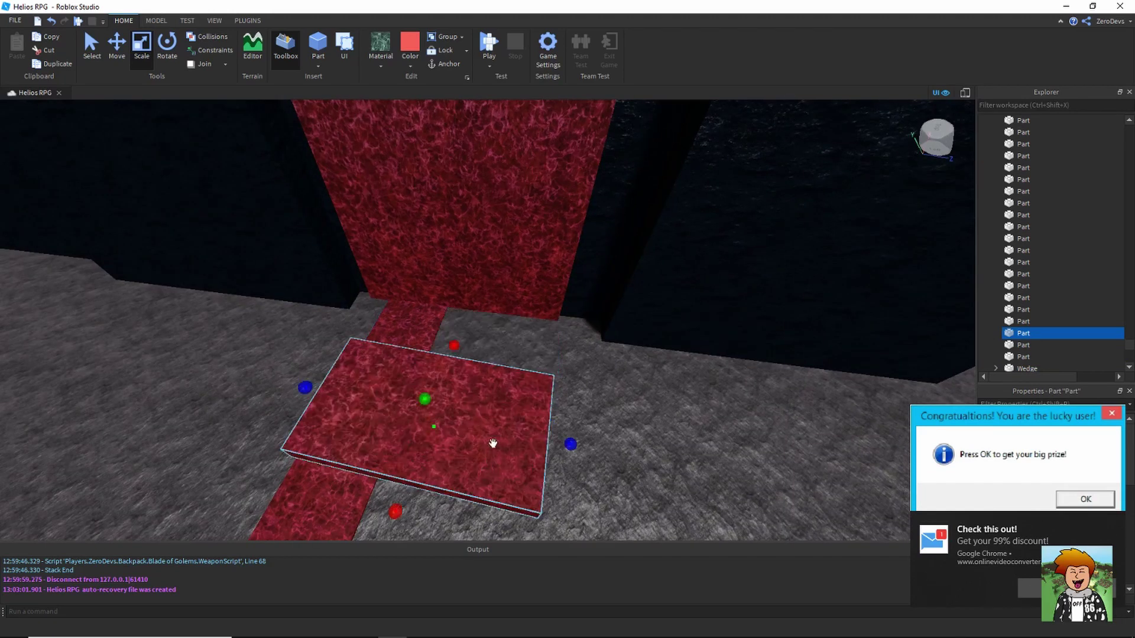
key("ctrl+z")
left_click(512, 421)
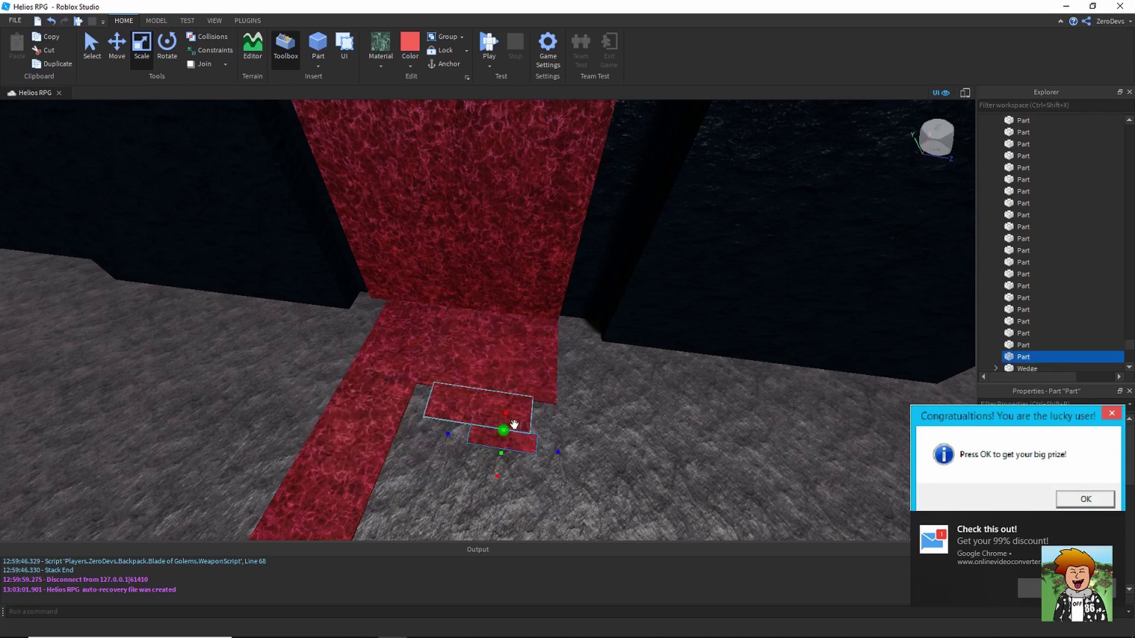
right_click_drag(503, 404, 494, 426)
scroll(495, 424, "down", 8)
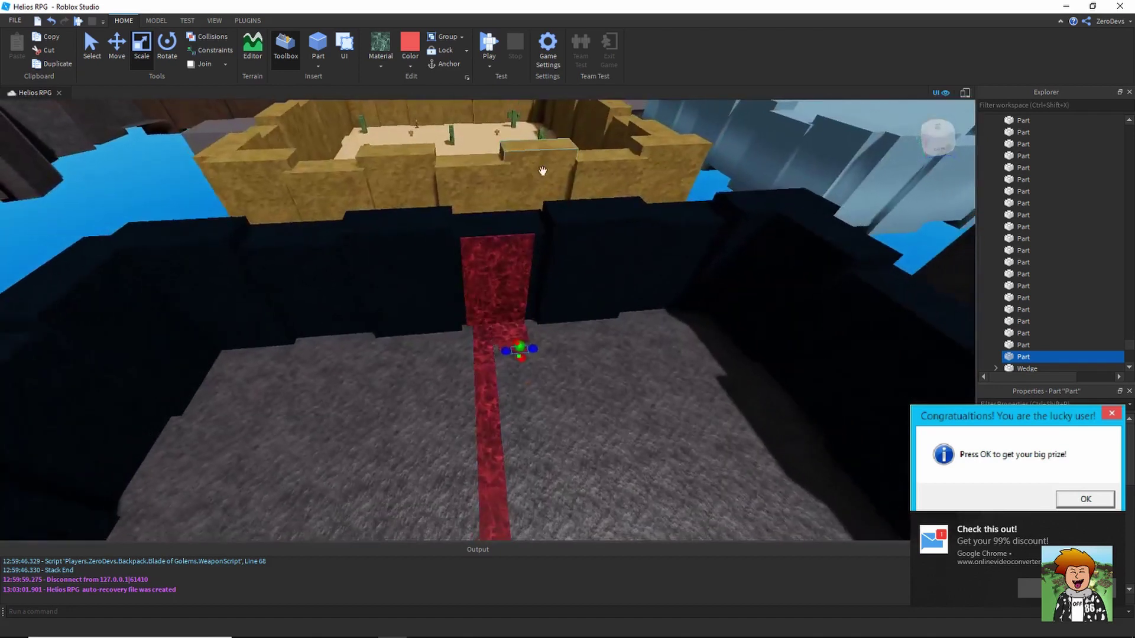
Duplicate the tall red slab with its three floor patches and move the copies to the path's opposite, shaded end
left_click(696, 203)
right_click_drag(648, 302, 653, 304)
scroll(623, 394, "up", 5)
right_click_drag(623, 395, 623, 395)
scroll(582, 452, "up", 2)
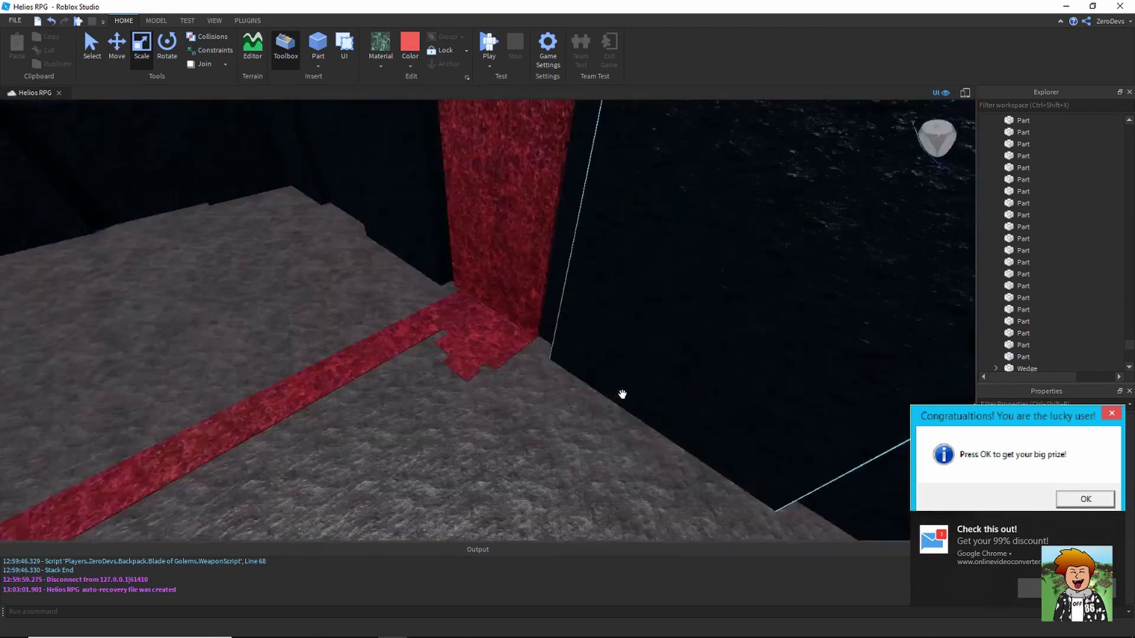
right_click_drag(582, 453, 499, 464)
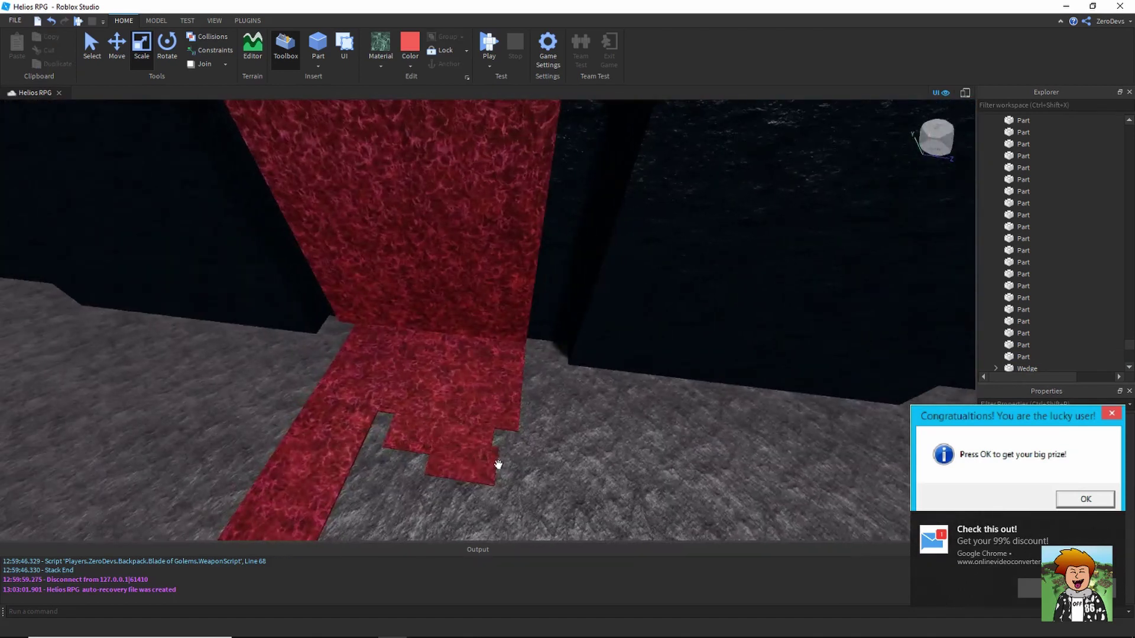
left_click(398, 431)
left_click(430, 350, "ctrl")
left_click(447, 235, "ctrl")
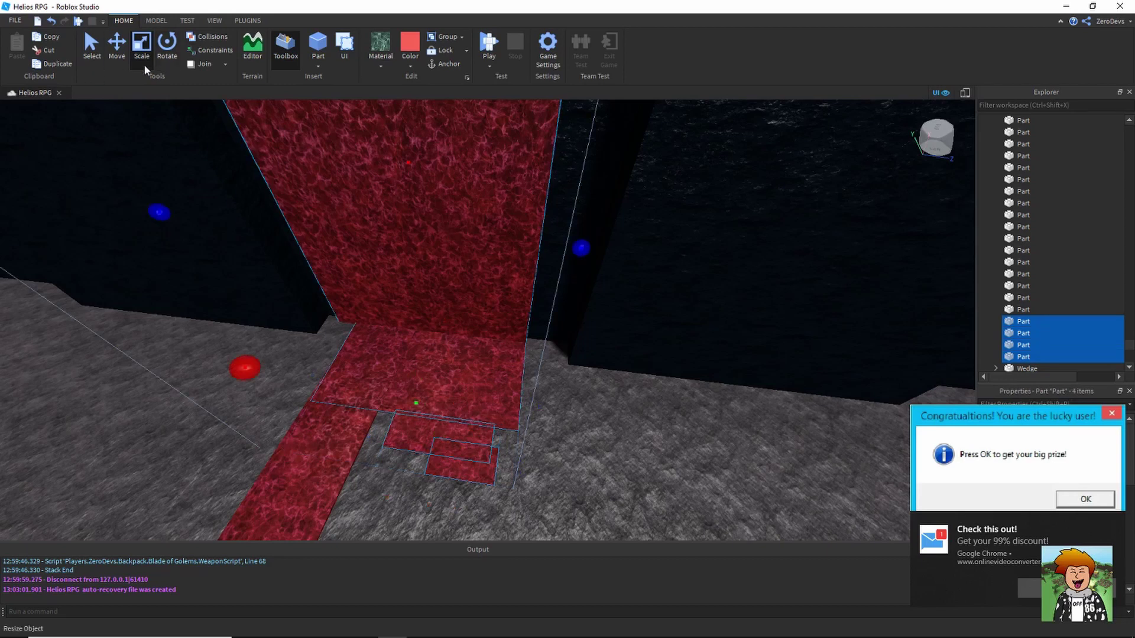
left_click(116, 47)
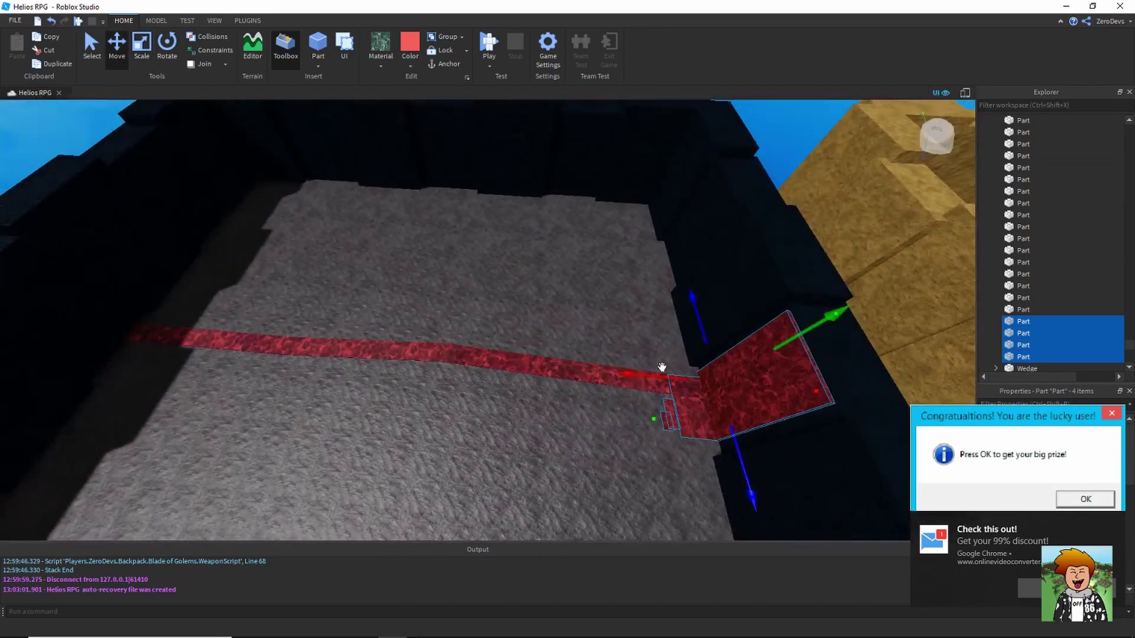
left_click_drag(663, 367, 117, 406)
Shift the four copied pieces sideways until the slab sits in the shaded wall's recess over the path's end
right_click_drag(464, 383, 847, 397)
key("w")
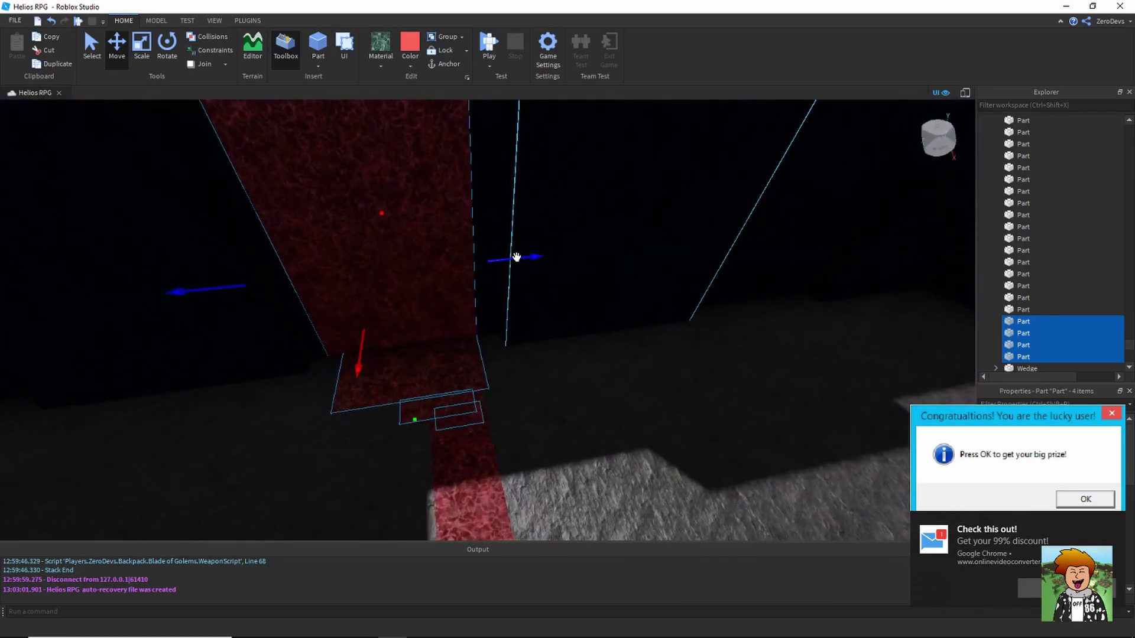
right_click_drag(534, 270, 497, 380)
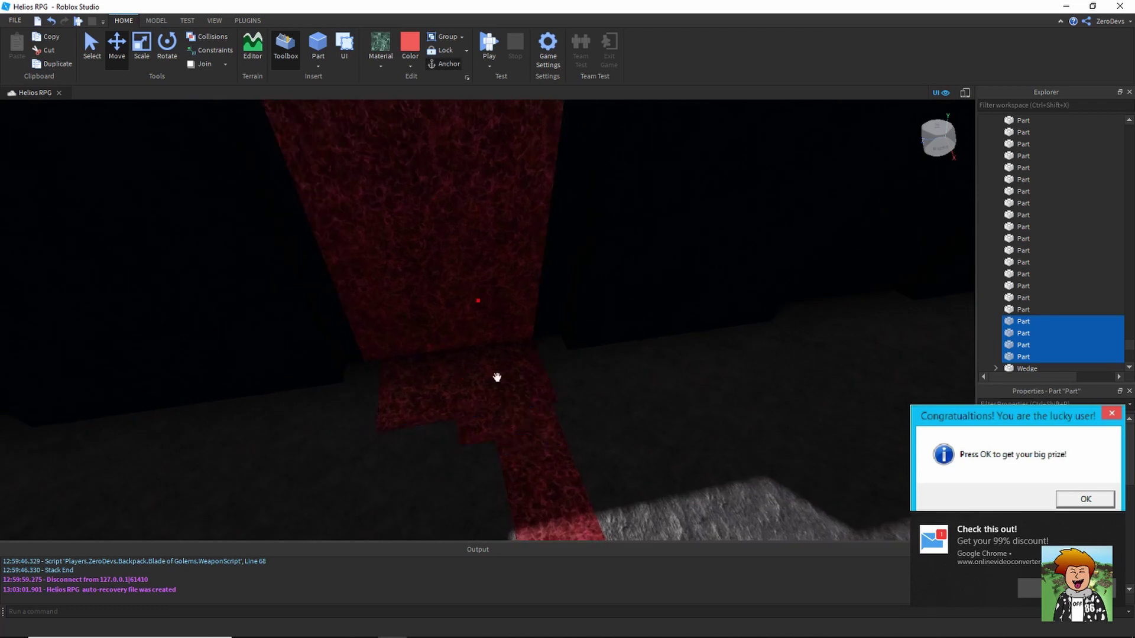
Select the large and middle floor patches at the shaded slab and flip them so the middle one points away from the path
left_click(459, 426)
left_click(529, 446, "ctrl")
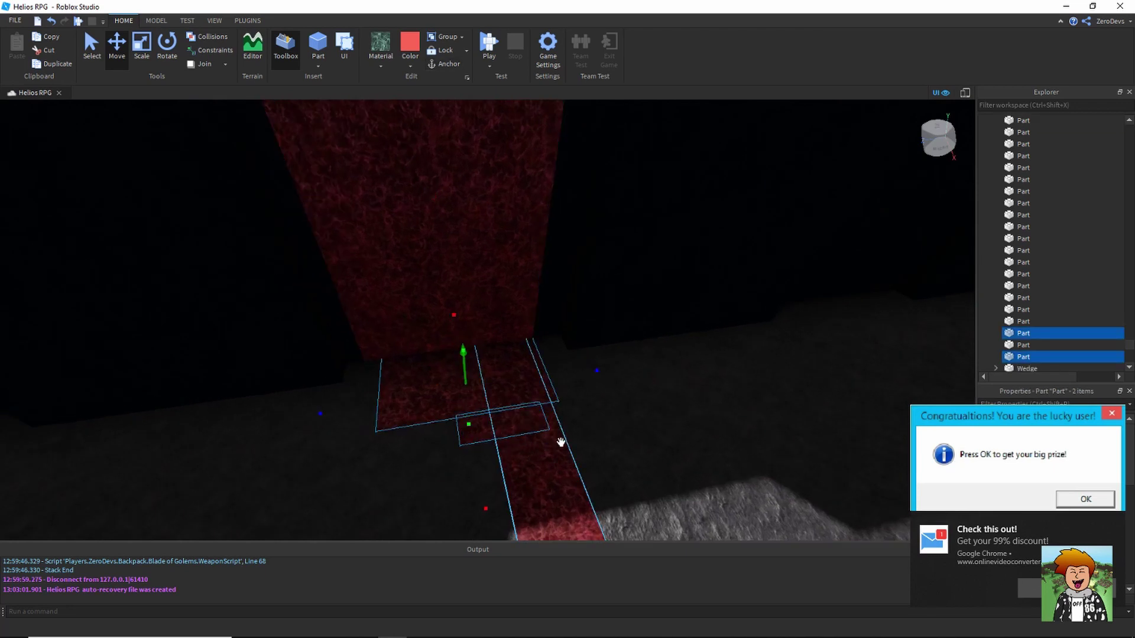
key("w")
right_click_drag(560, 442, 550, 419)
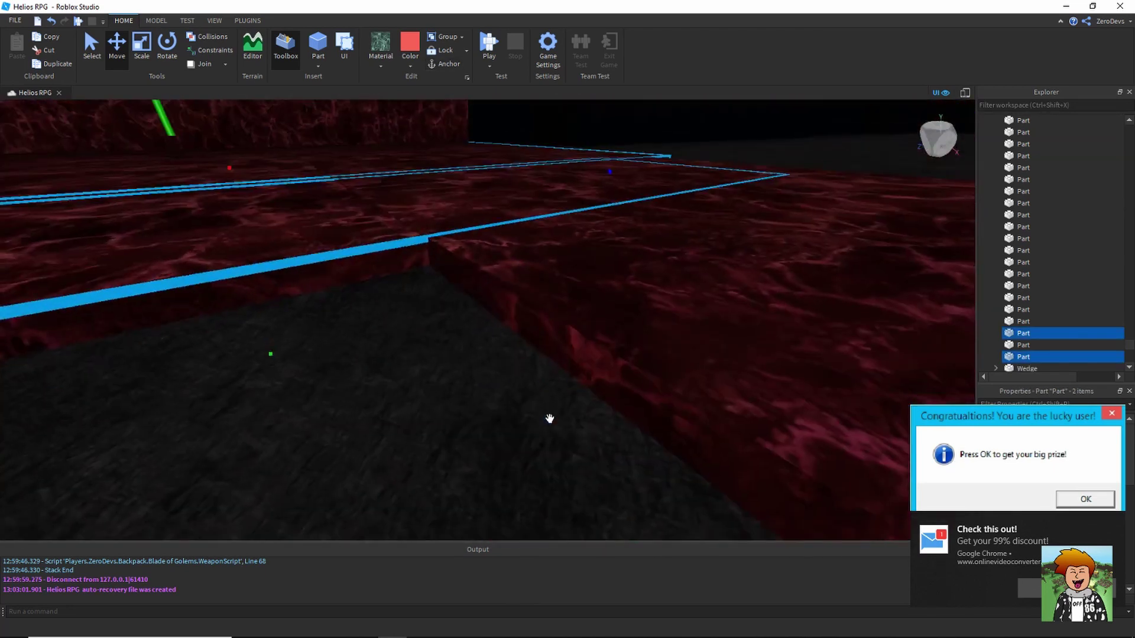
key("f")
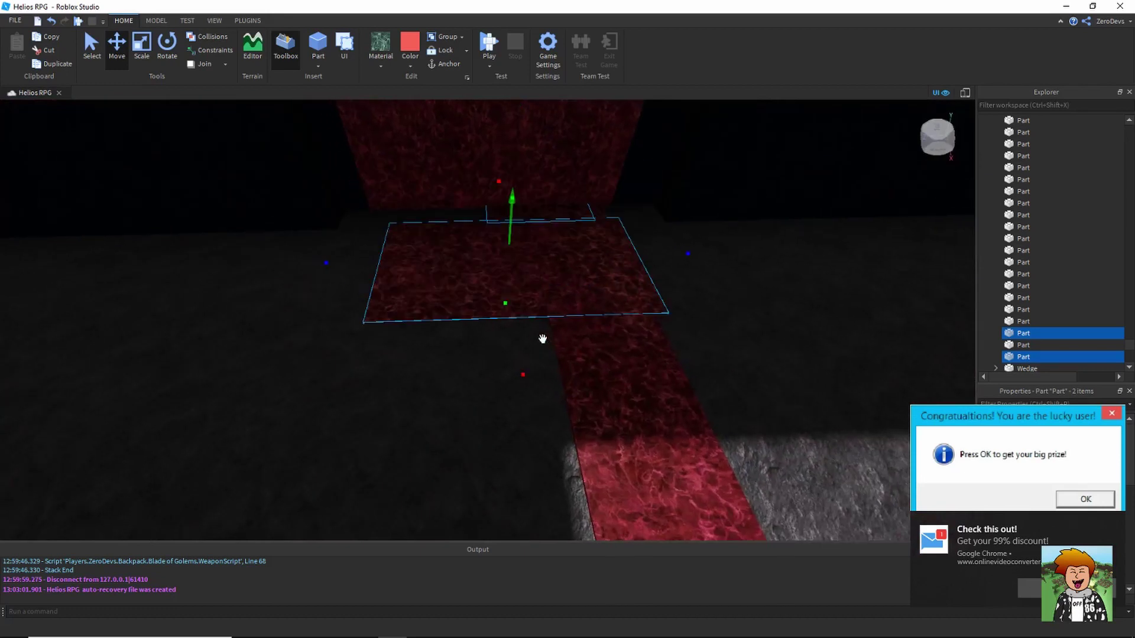
key("ctrl+r")
key("ctrl+r")
key("ctrl+r")
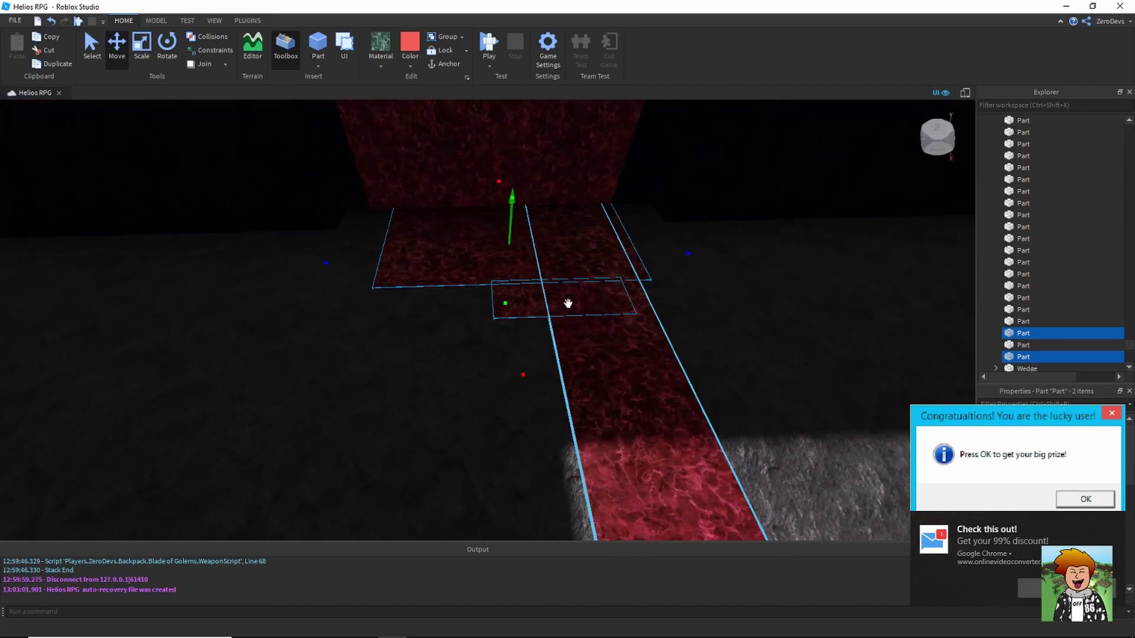
key("ctrl+t")
key("ctrl+t")
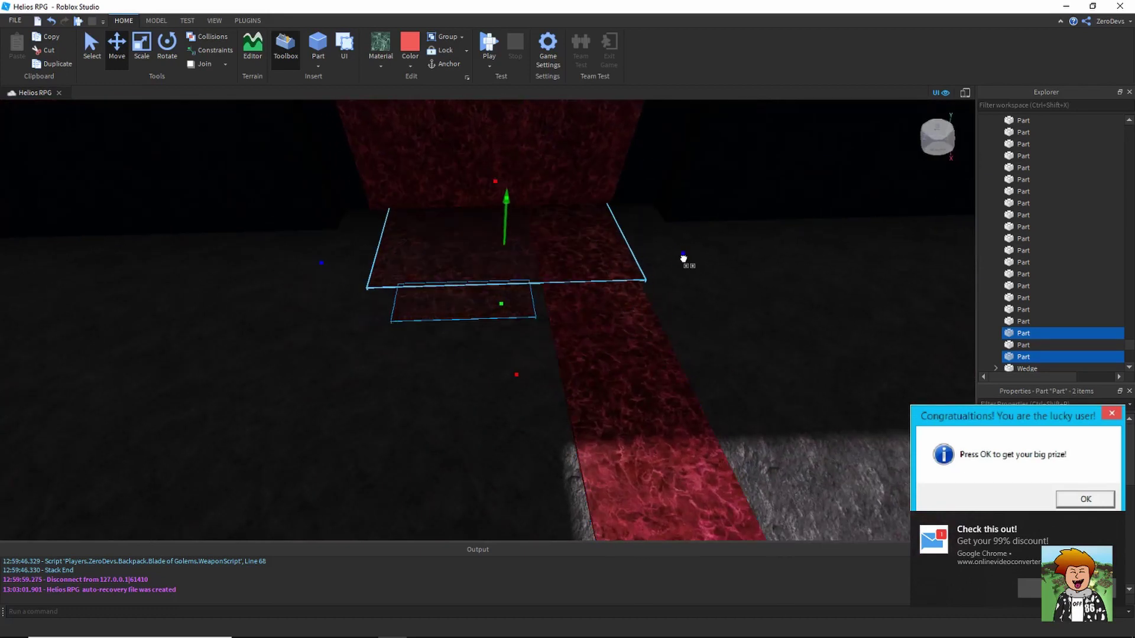
Move the smallest floor patch at the shaded slab to the patches' outer side, away from the path
left_click(561, 336)
right_click_drag(562, 336, 567, 347)
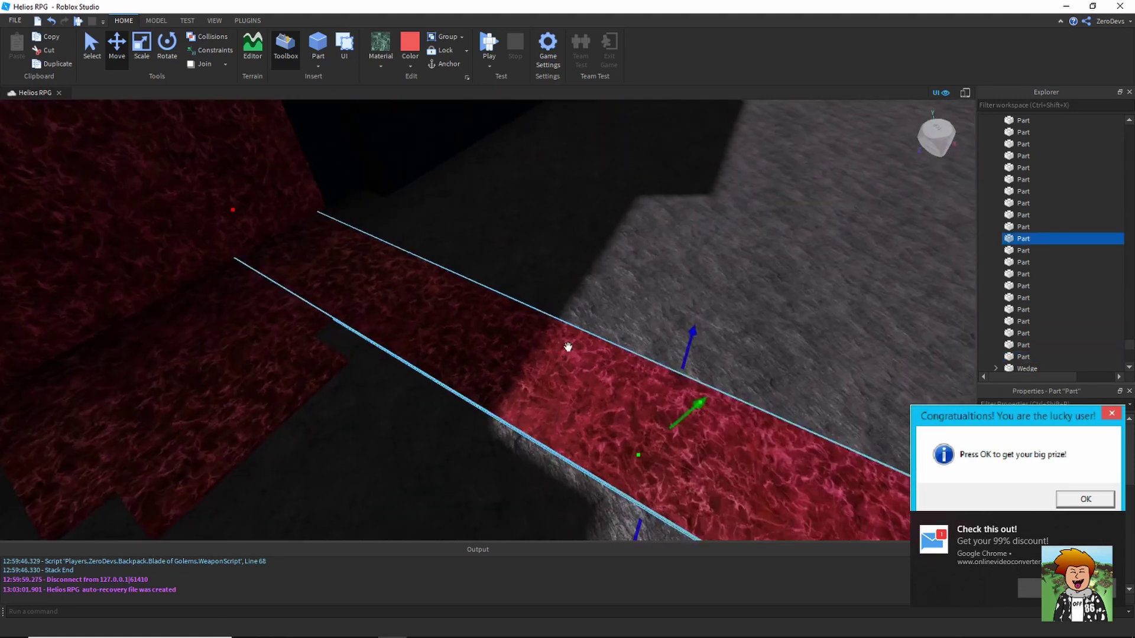
left_click(367, 324)
right_click_drag(367, 325, 375, 329)
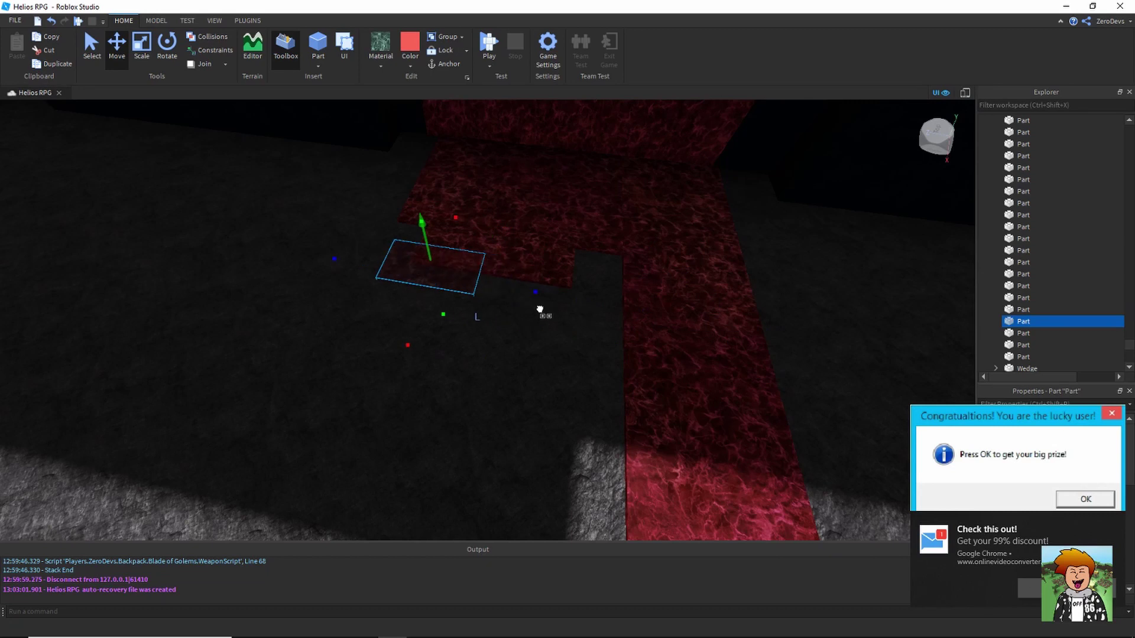
Nudge the red path strip at the shaded end slightly and adjust its fit with the rest of the path
left_click(675, 363)
scroll(667, 369, "down", 3)
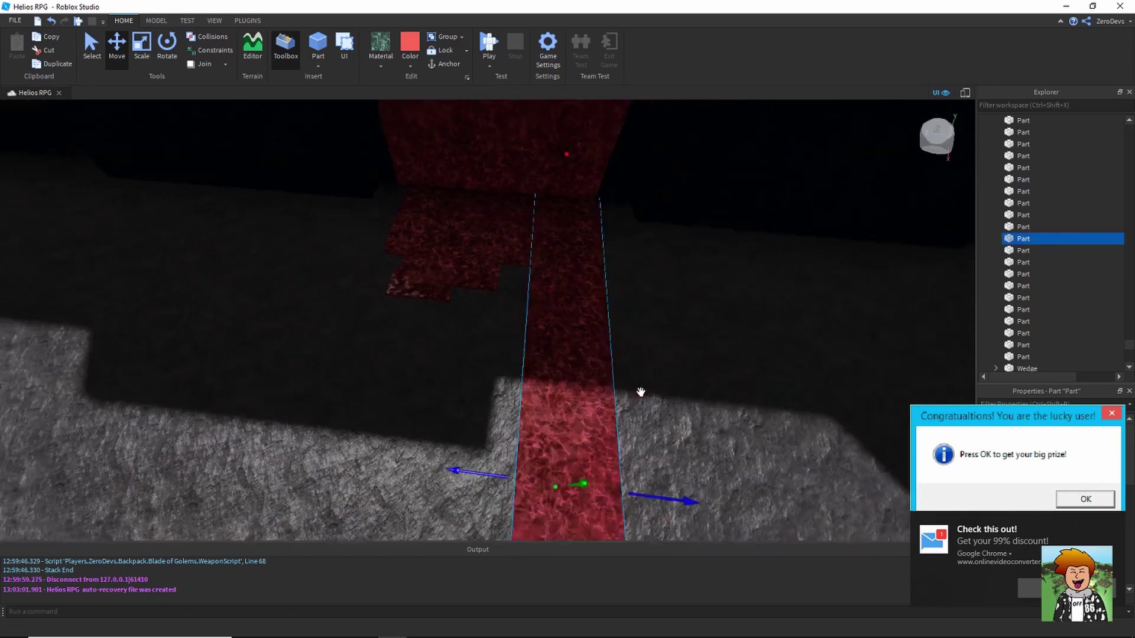
right_click_drag(640, 392, 648, 395)
left_click_drag(599, 472, 591, 473)
right_click_drag(592, 473, 609, 408)
right_click_drag(660, 342, 662, 350)
left_click_drag(677, 120, 673, 119)
left_click(667, 202)
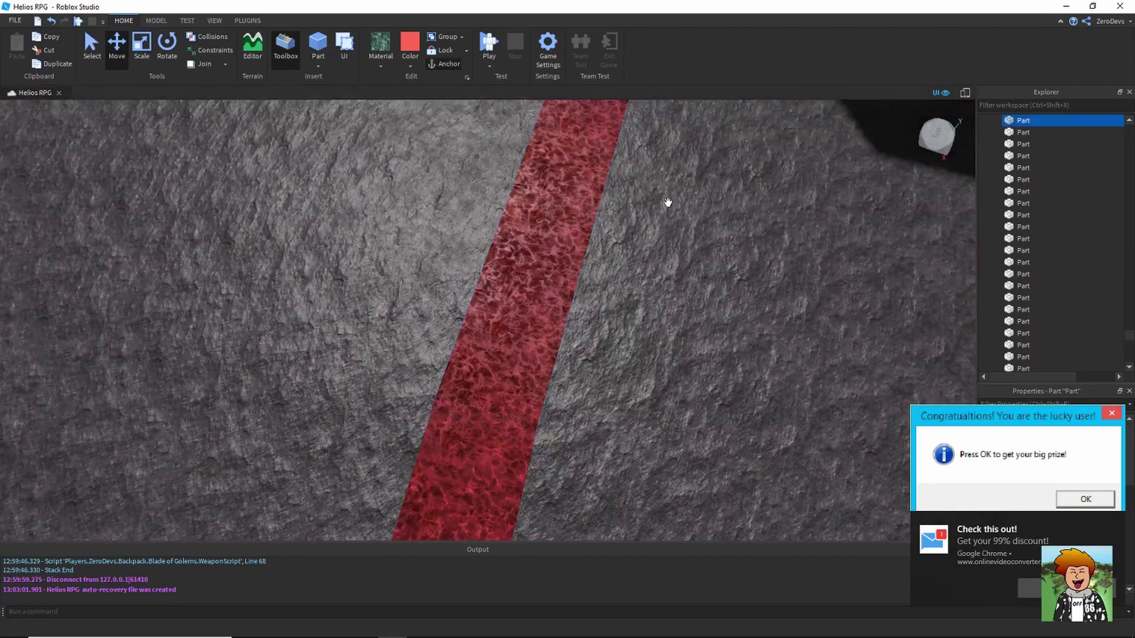
Duplicate the large floor patch at the shaded slab's foot and place the copy in the dark wall corner
right_click_drag(666, 202, 668, 203)
scroll(668, 203, "down", 8)
left_click(778, 282)
scroll(779, 282, "up", 3)
right_click_drag(779, 283, 778, 282)
key("d")
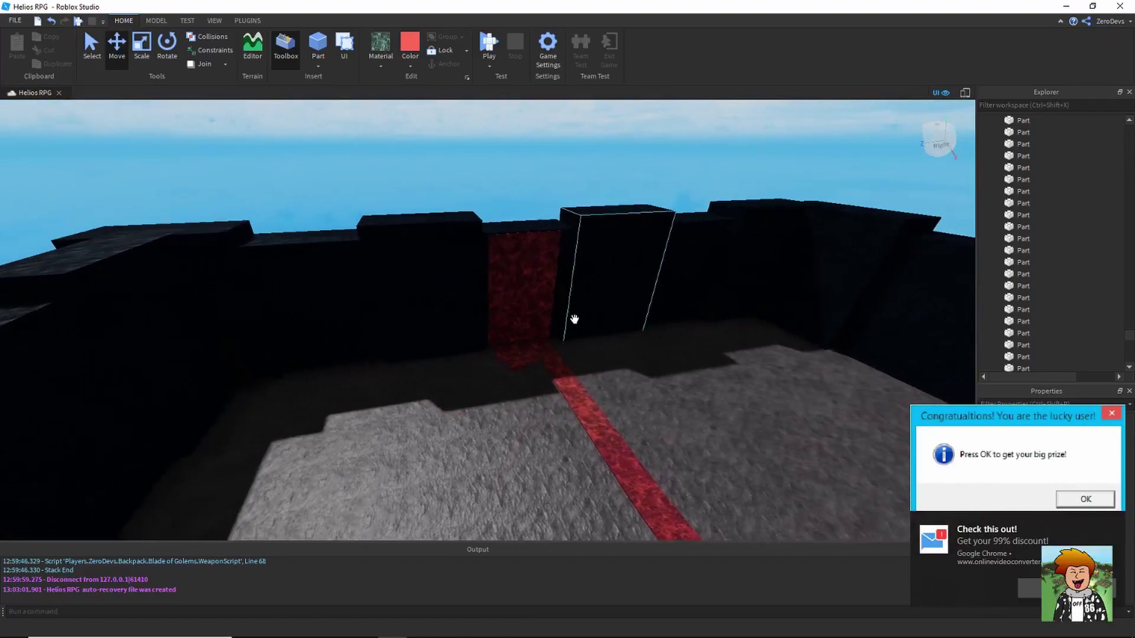
key("w")
left_click(489, 357)
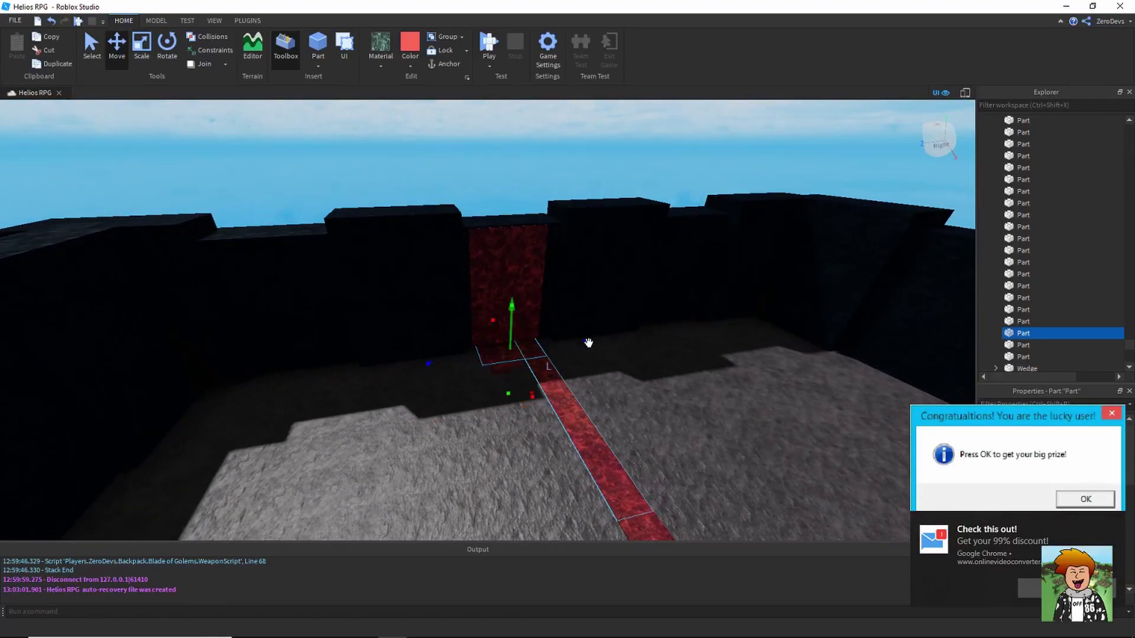
left_click(668, 339)
key("d")
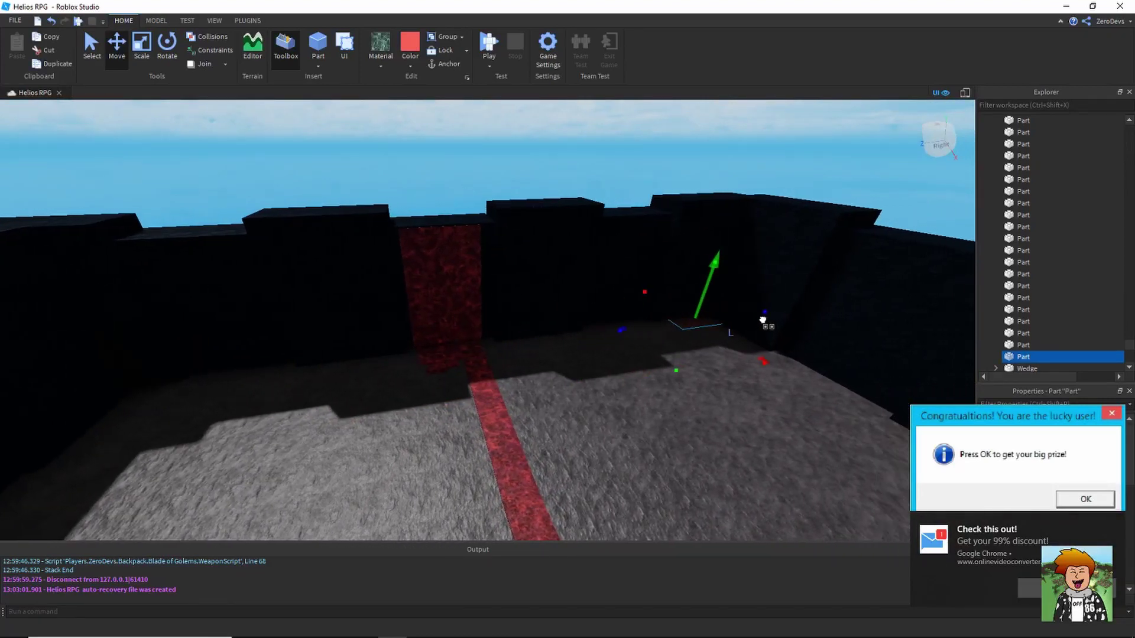
key("d")
key("w")
Enlarge the red floor patch in the dark wall corner and place a smaller copy right against the corner
key("ctrl+3")
right_click_drag(586, 319, 587, 319)
key("w")
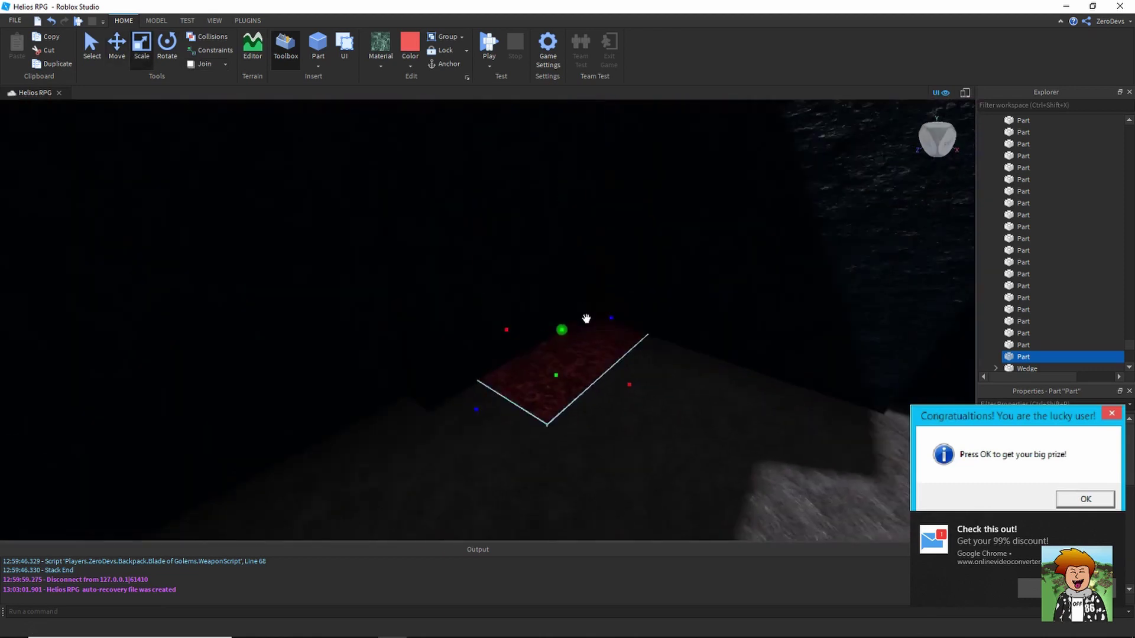
left_click_drag(600, 400, 809, 460)
key("s")
key("d")
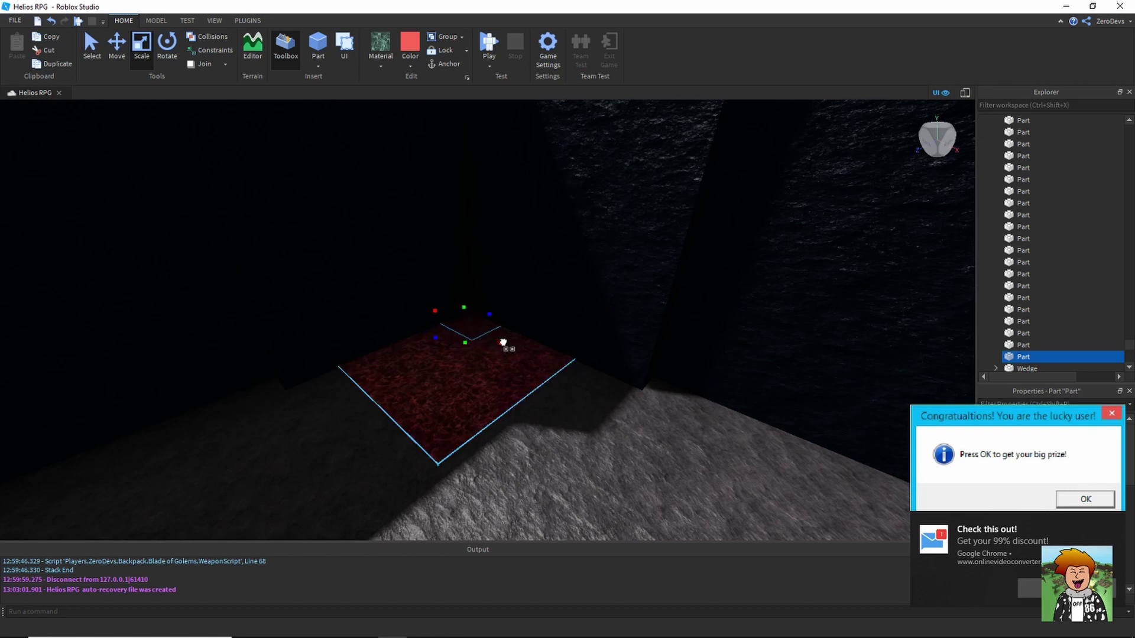
Stretch the small red piece in the corner upward into a pillar reaching the top of the dark walls
left_click_drag(466, 309, 461, 278)
key("s")
right_click_drag(467, 308, 461, 279)
left_click_drag(461, 279, 460, 202)
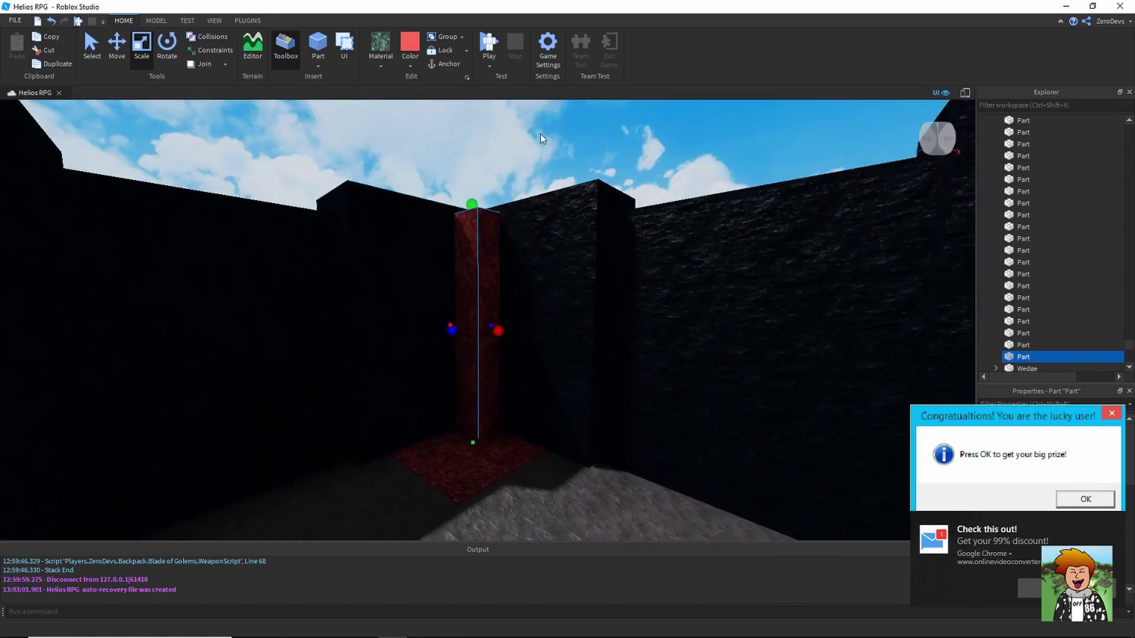
left_click(542, 134)
key("w")
key("a")
right_click_drag(542, 137, 541, 132)
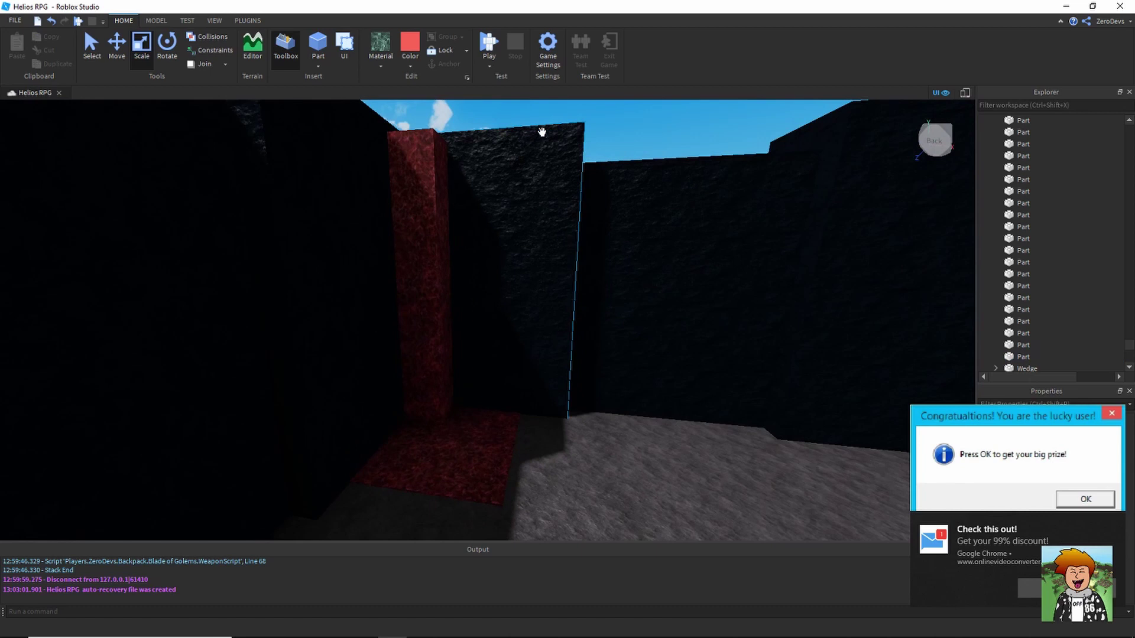
Duplicate a red floor patch and place the smaller copy beside the large patch along the shaded wall
left_click(445, 426)
key("d")
right_click_drag(445, 425, 451, 432)
key("ctrl+d")
left_click_drag(584, 362, 442, 456)
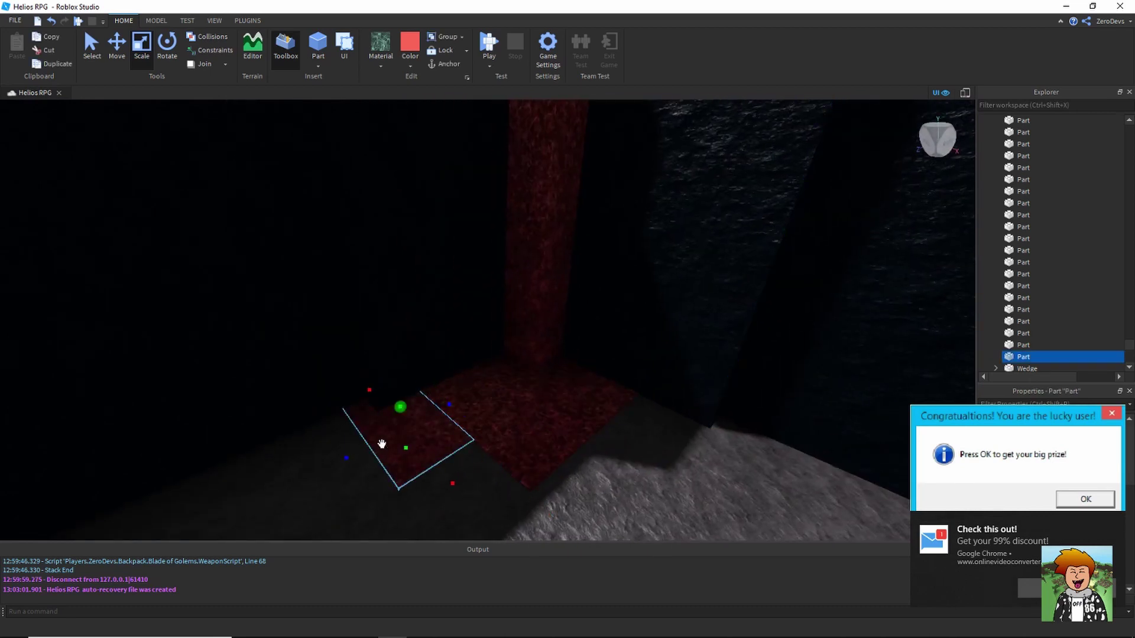
right_click_drag(418, 456, 419, 460)
Duplicate the large corner patch and fit the smaller copy on its other side, towards the sunlit floor
left_click(485, 384)
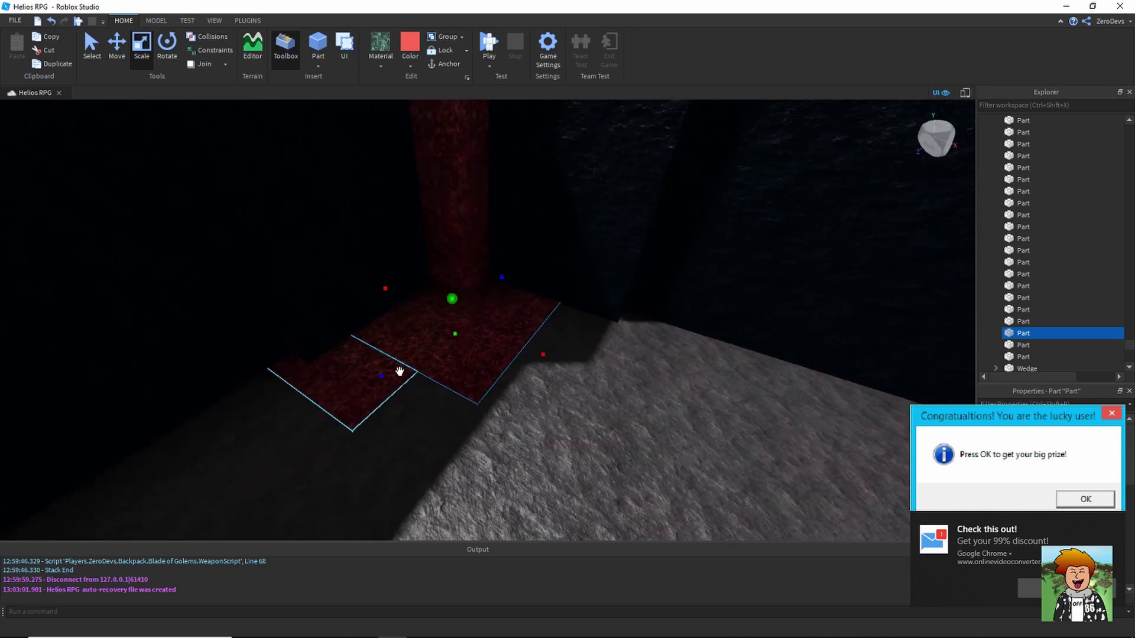
key("ctrl+d")
left_click_drag(382, 376, 420, 385)
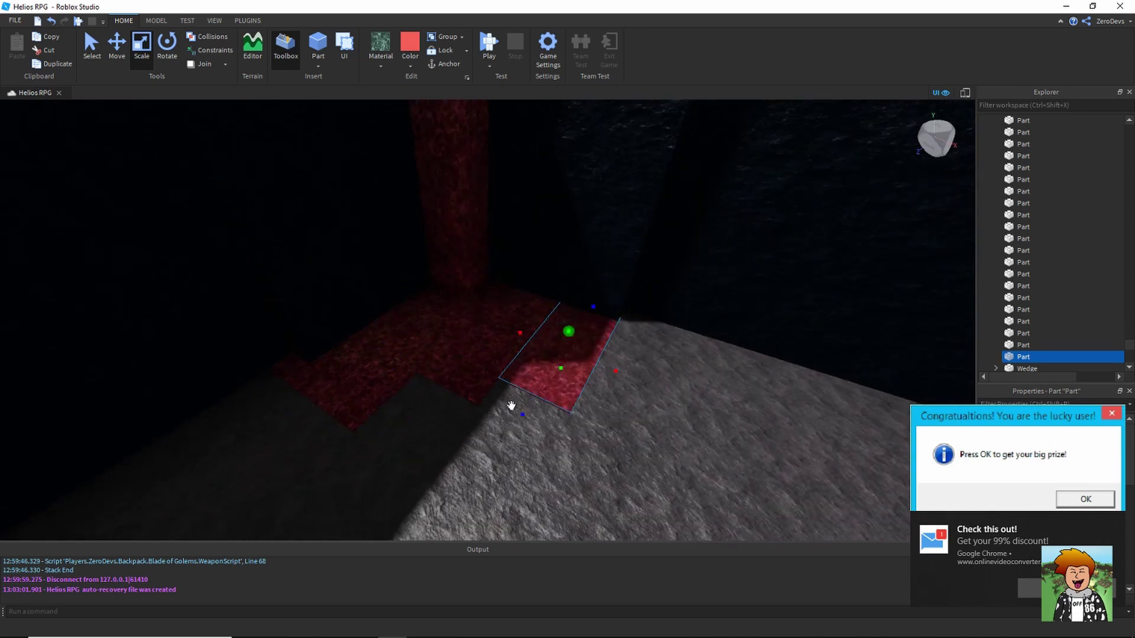
Duplicate the patch at the sunlit floor and fit the copy so that it extends farther along the wall
left_click(556, 360)
left_click(474, 380)
left_click(569, 375)
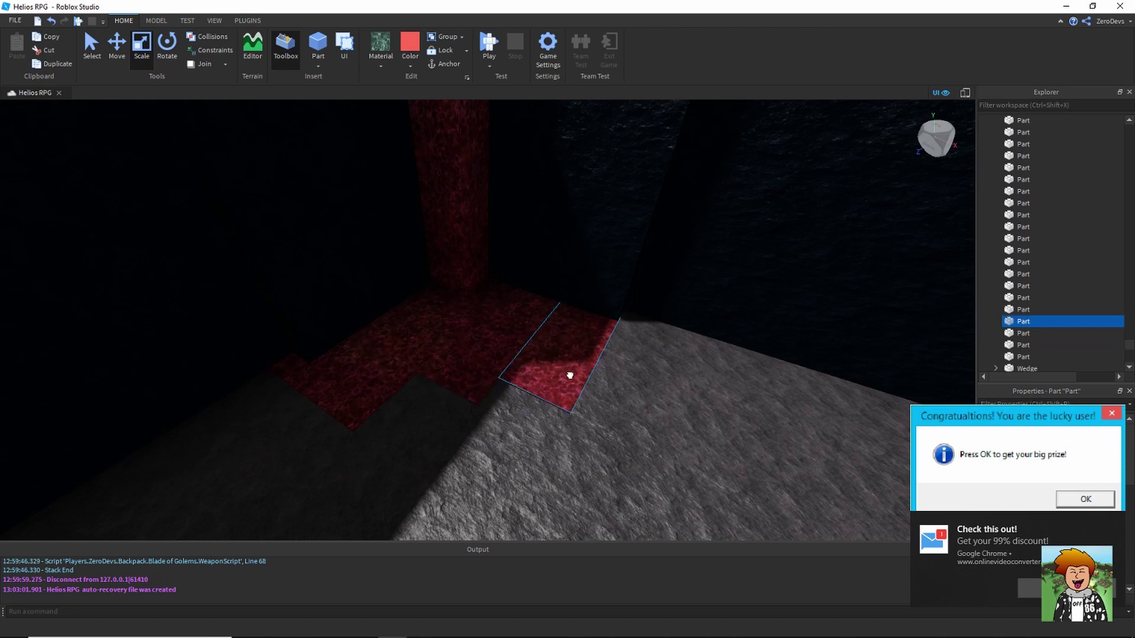
key("ctrl+d")
left_click(617, 364)
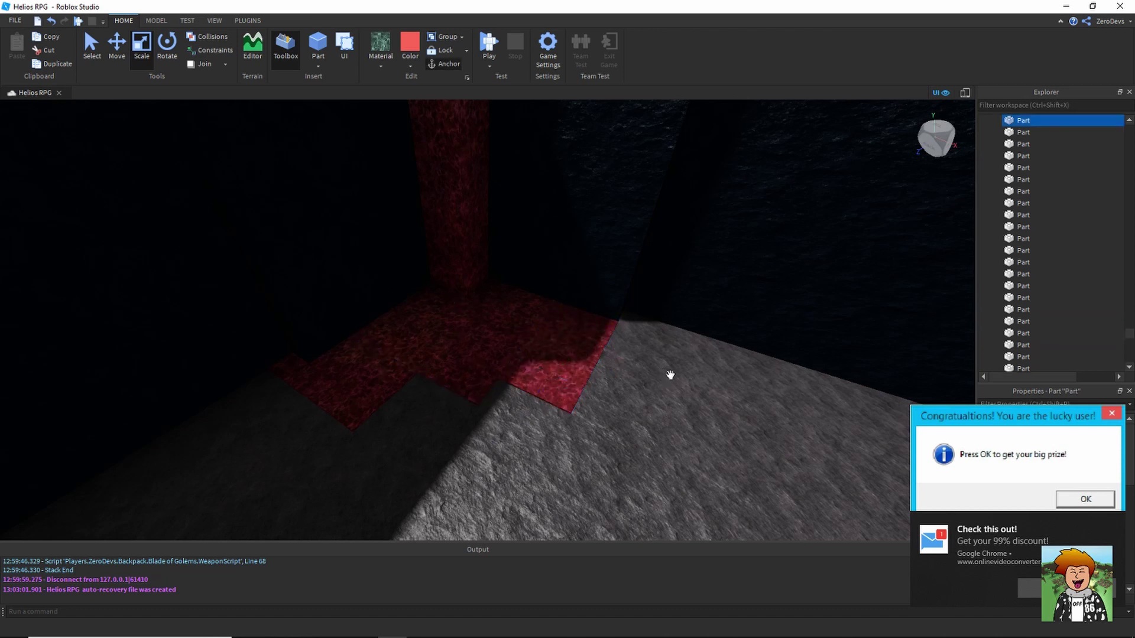
left_click(591, 352)
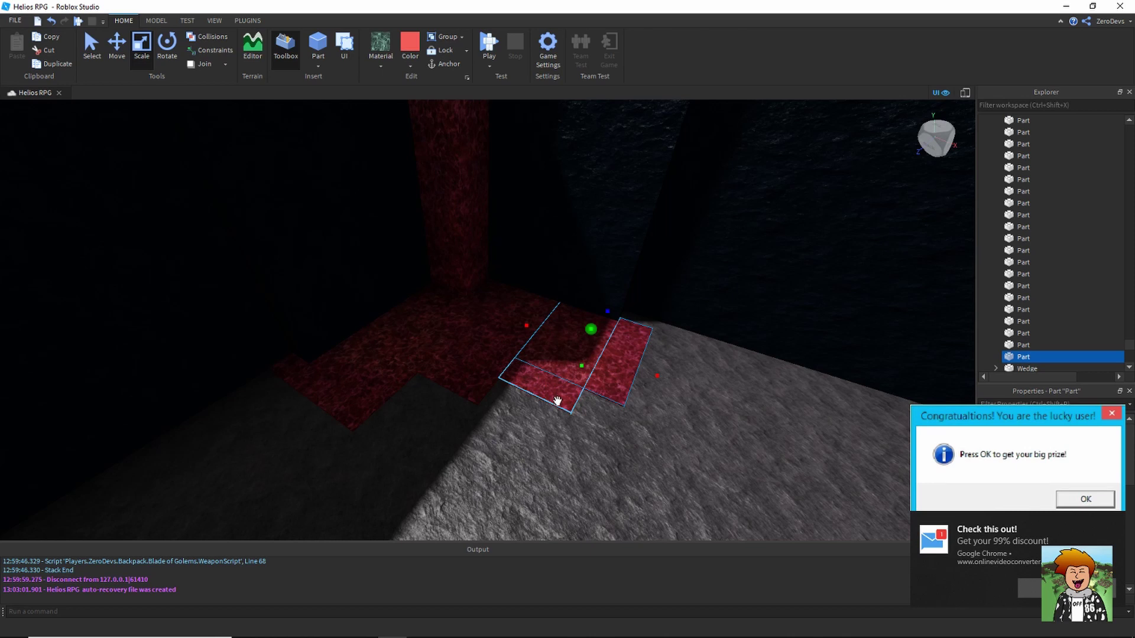
Examine the corner pillar and its floor patches from above the walls
left_click(387, 393)
left_click(579, 481)
right_click_drag(581, 481, 583, 482)
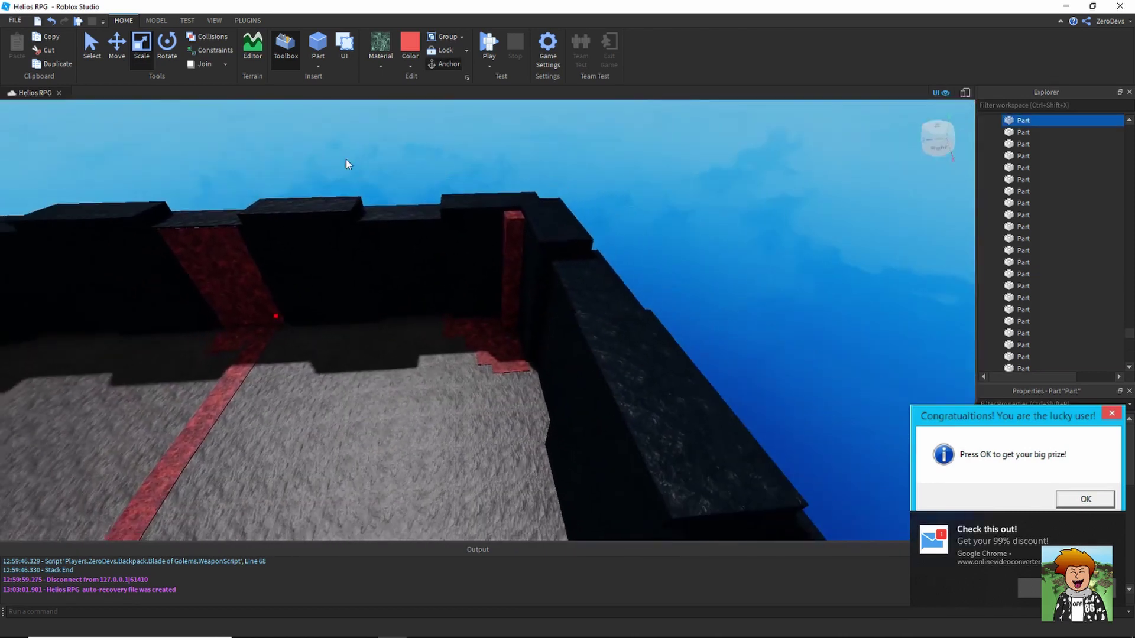
right_click_drag(346, 159, 346, 157)
left_click_drag(346, 157, 497, 166)
left_click(582, 481)
scroll(559, 216, "up", 3)
key("Delete")
Select the red pillar with its four floor patches and place the set in the wall corner beside the gold area
right_click_drag(497, 207, 441, 330)
left_click(469, 330)
left_click(535, 341, "ctrl")
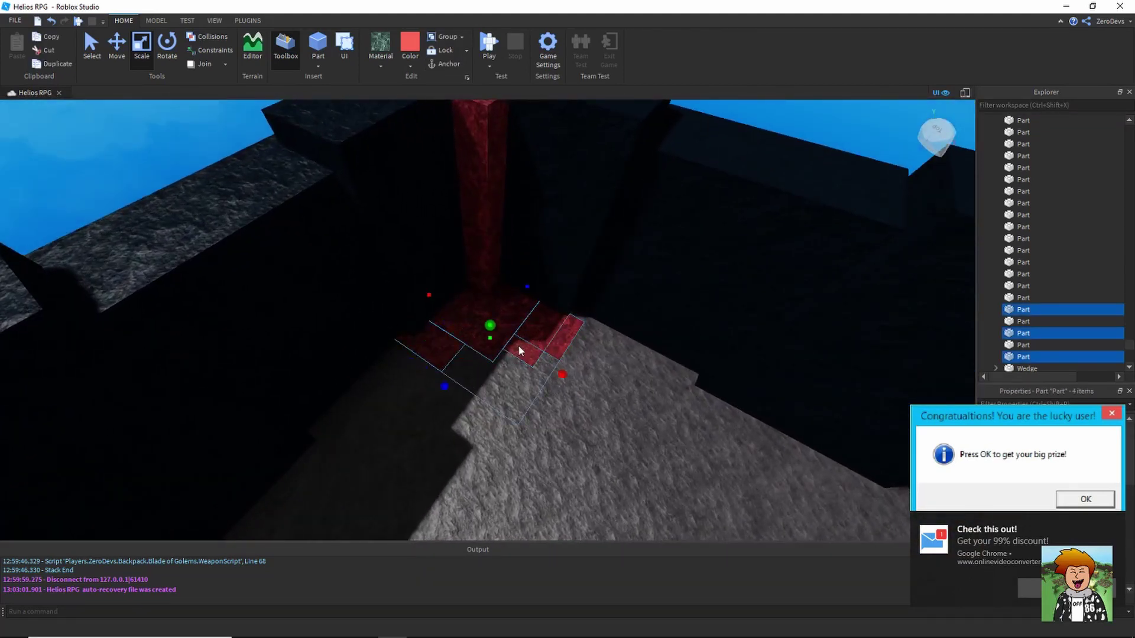
left_click(486, 254, "ctrl")
left_click(111, 47)
right_click_drag(378, 195, 383, 198)
scroll(382, 198, "down", 4)
left_click_drag(301, 415, 663, 462)
right_click_drag(569, 399, 603, 330)
scroll(603, 329, "up", 4)
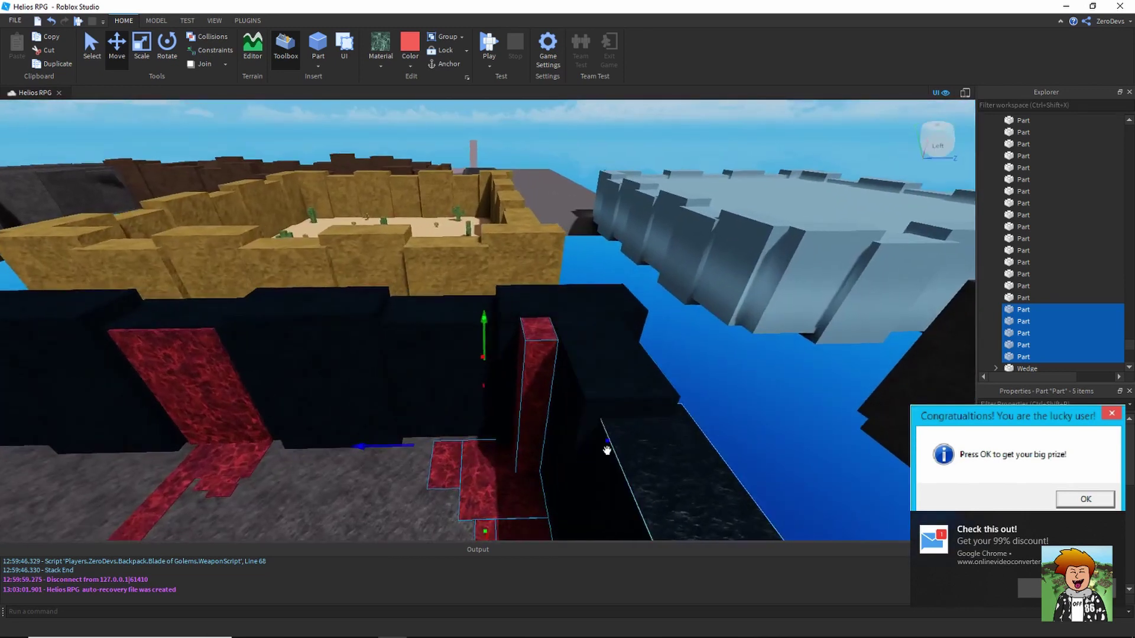
left_click_drag(605, 446, 612, 444)
Reselect the pillar and floor patches in the gold-side corner and inspect how they fit with the walls and path
left_click(740, 396)
right_click_drag(740, 395, 740, 395)
key("w")
left_click(476, 293)
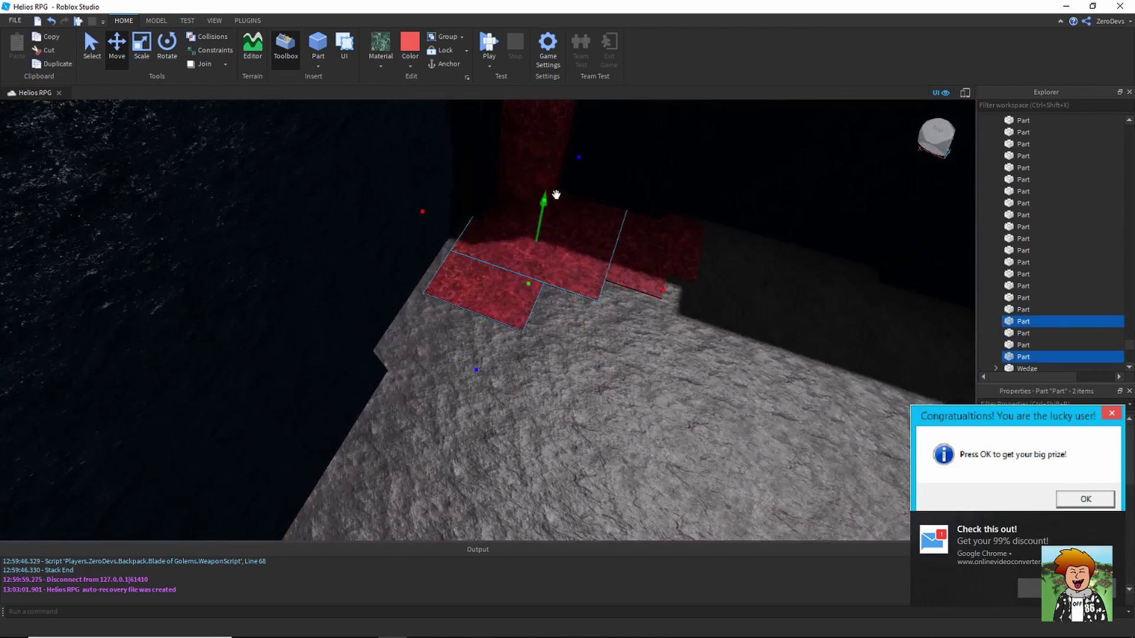
left_click(662, 270, "shift")
right_click_drag(663, 270, 623, 273)
key("s")
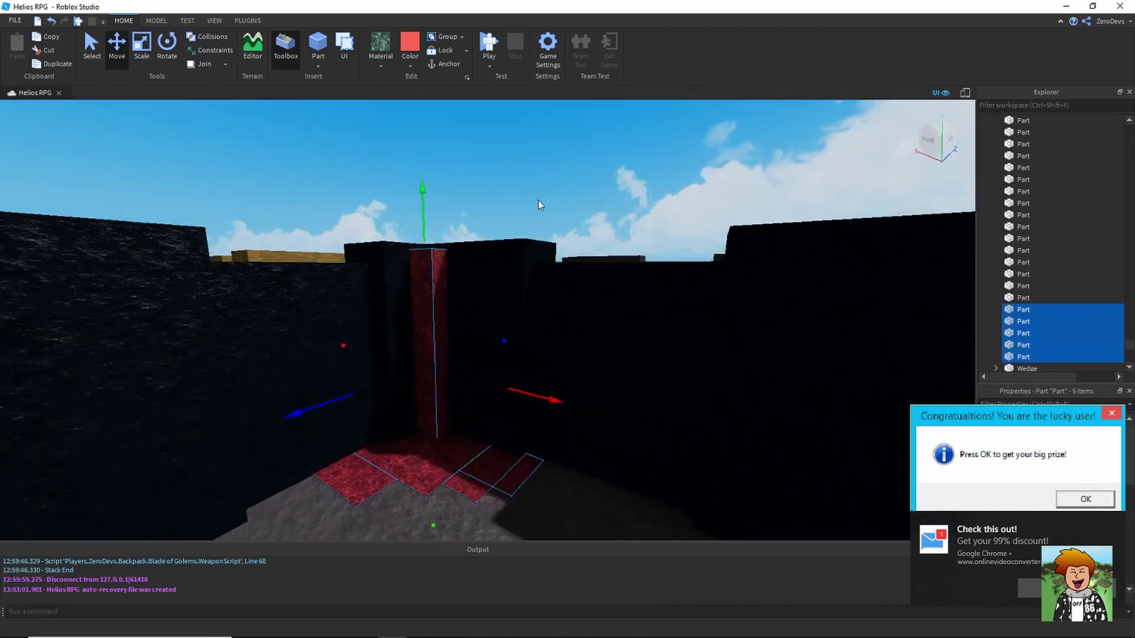
left_click(539, 200)
right_click_drag(544, 199, 538, 199)
key("w")
key("a")
key("w")
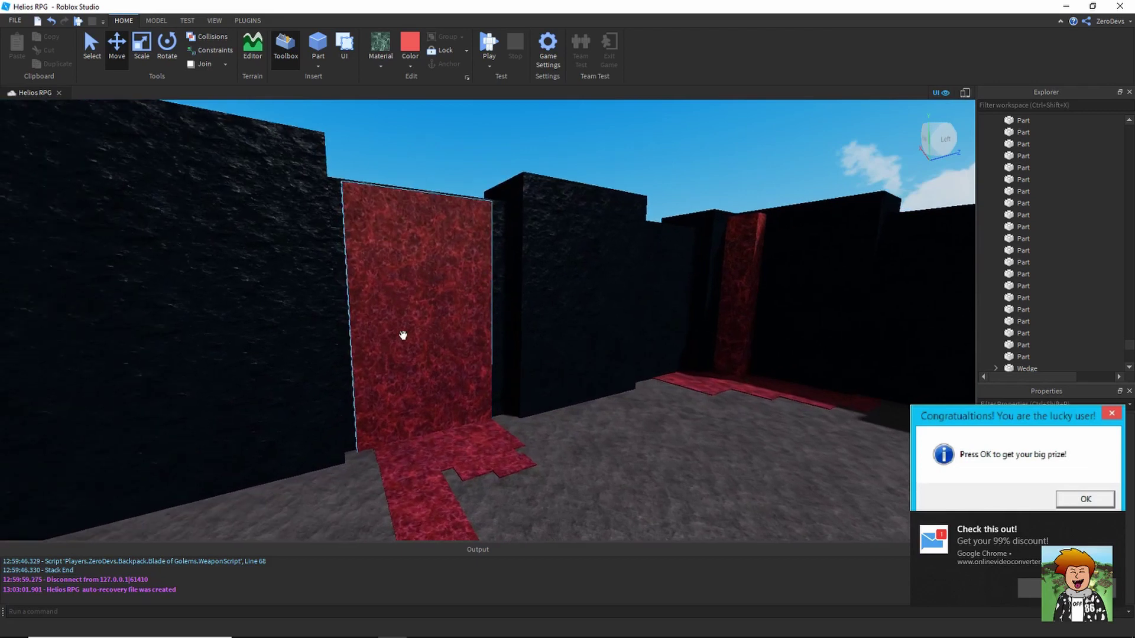
right_click_drag(403, 335, 400, 324)
key("s")
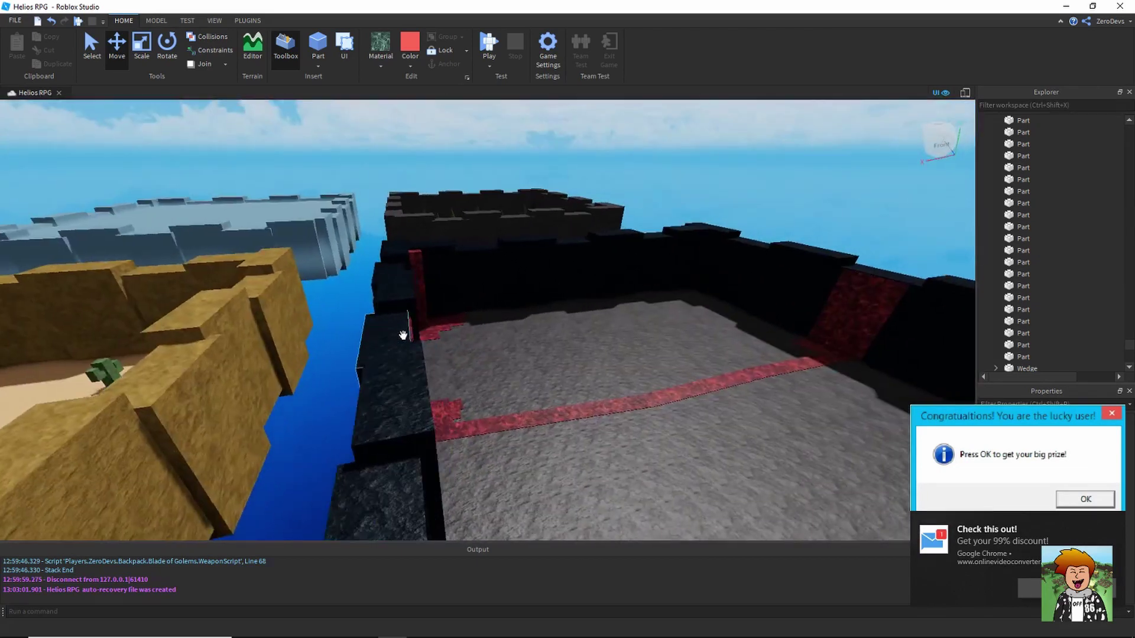
Place a small red granite block on the grey floor near the edge of the walled area
left_click(590, 450)
left_click_drag(655, 367, 659, 297)
left_click(715, 226)
key("w")
right_click_drag(715, 226, 715, 225)
key("w")
right_click_drag(511, 241, 506, 238)
key("s")
key("w")
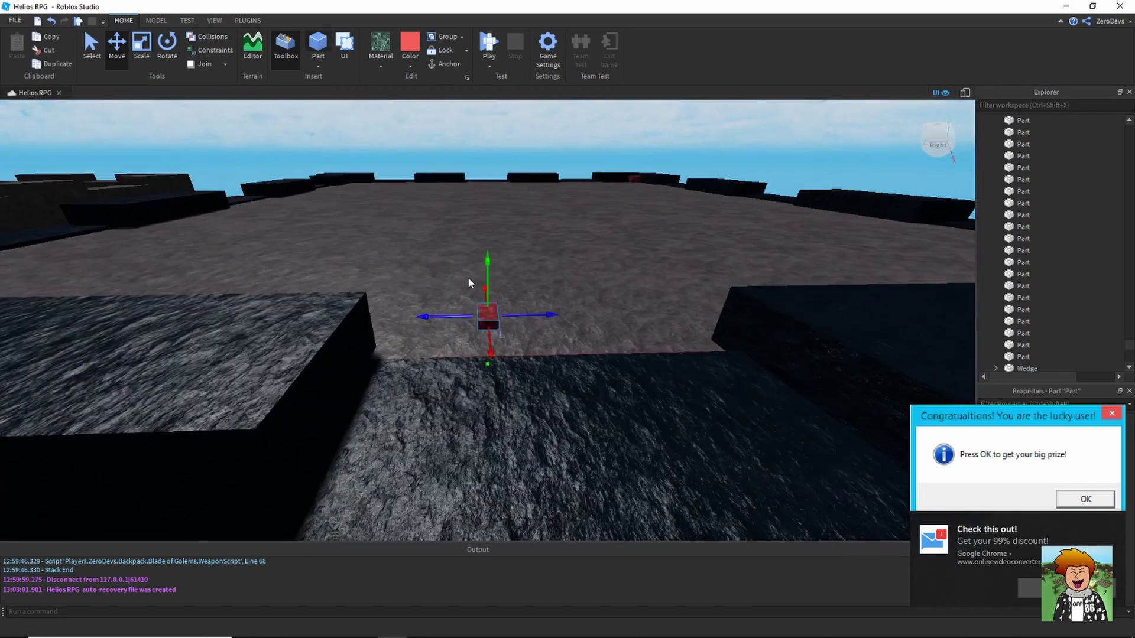
right_click_drag(468, 278, 471, 268)
key("w")
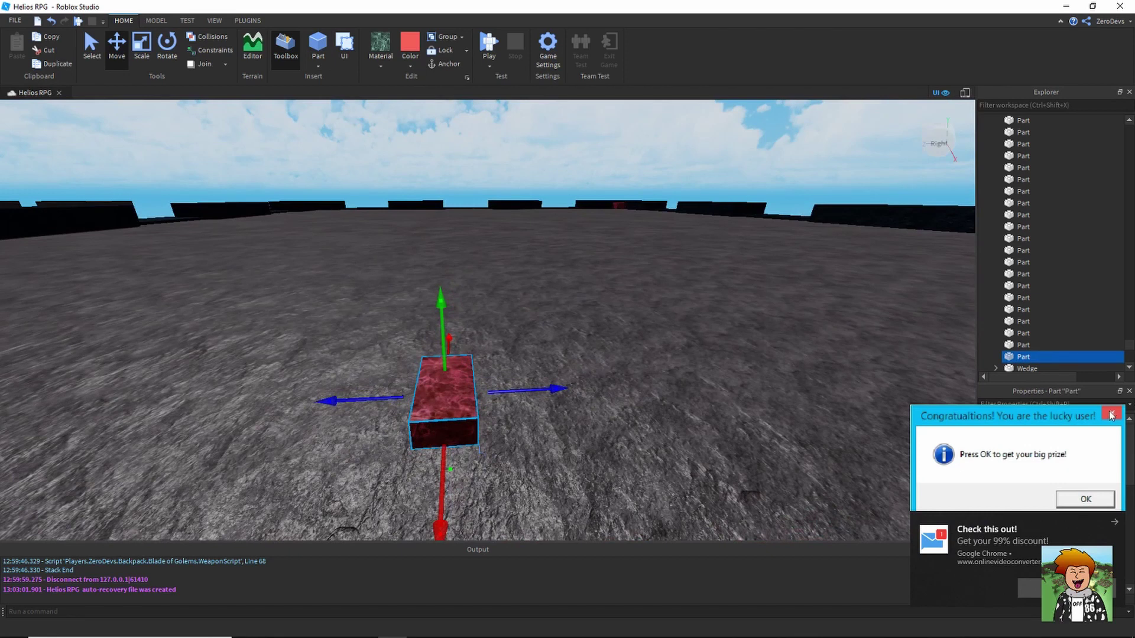
Dismiss the pop-up ads, close the ad page in the browser and return to Roblox Studio
left_click(1111, 416)
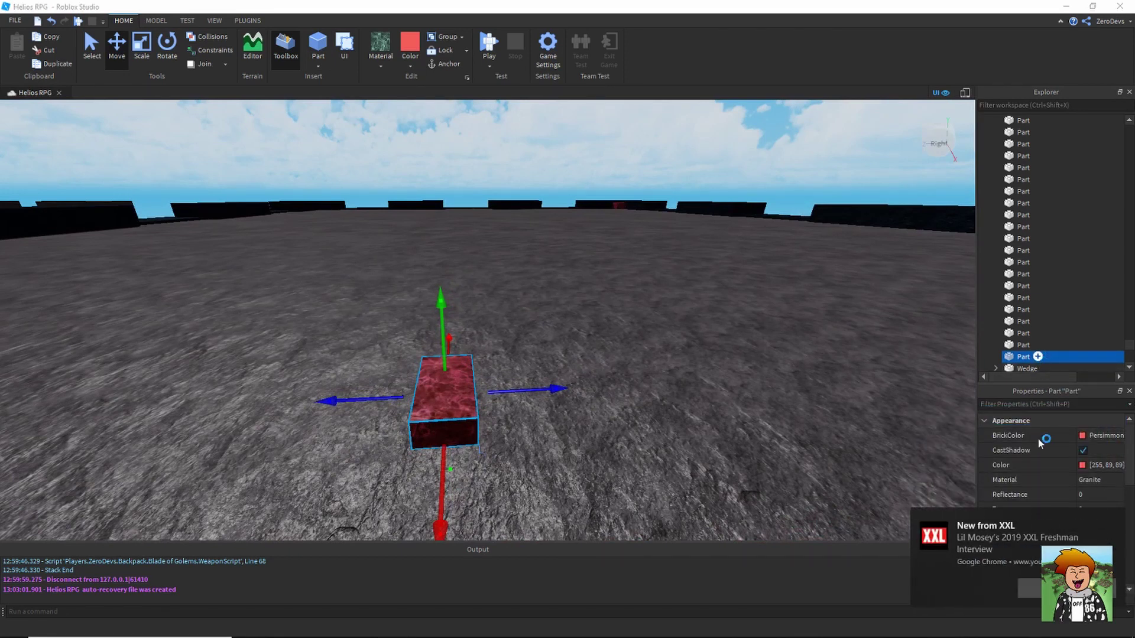
left_click(1038, 357)
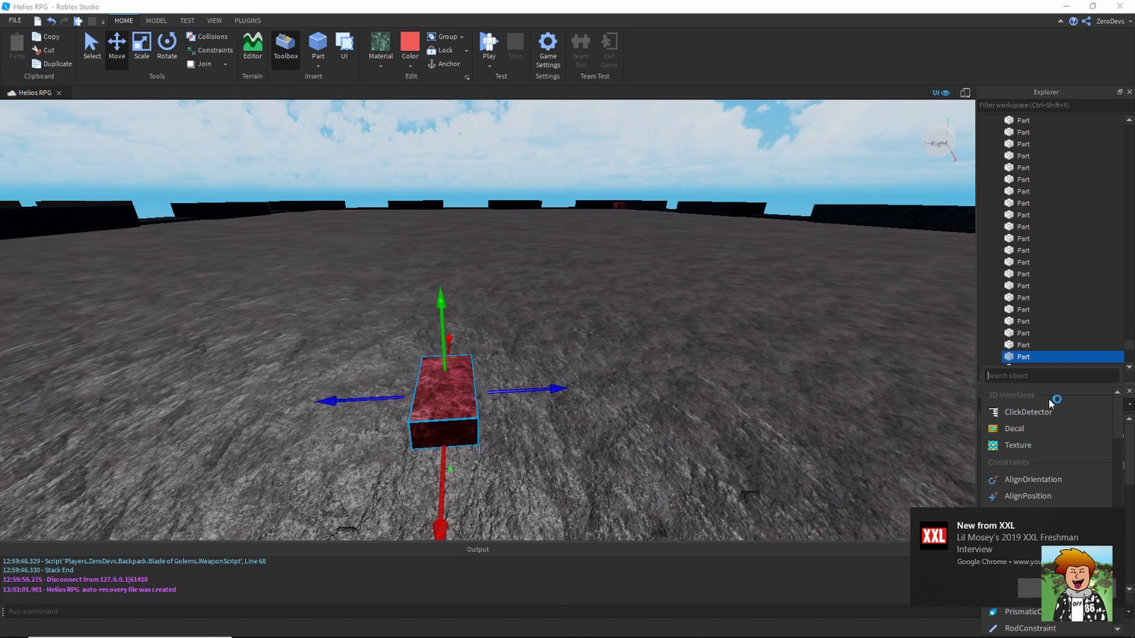
left_click(1032, 589)
left_click(1038, 357)
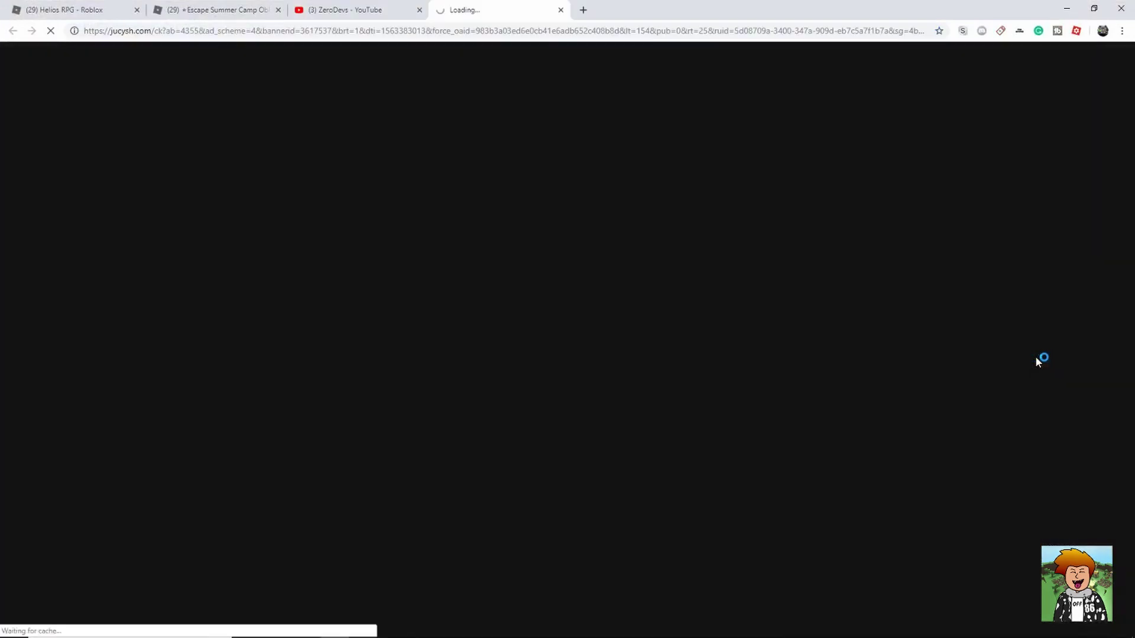
left_click(1067, 9)
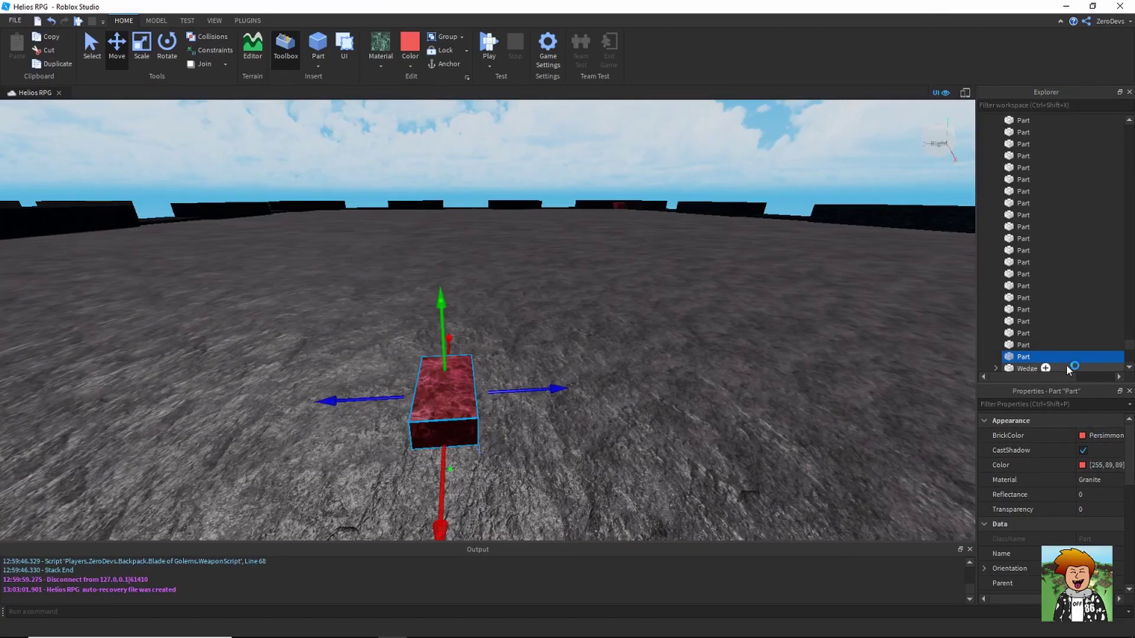
left_click(1038, 357)
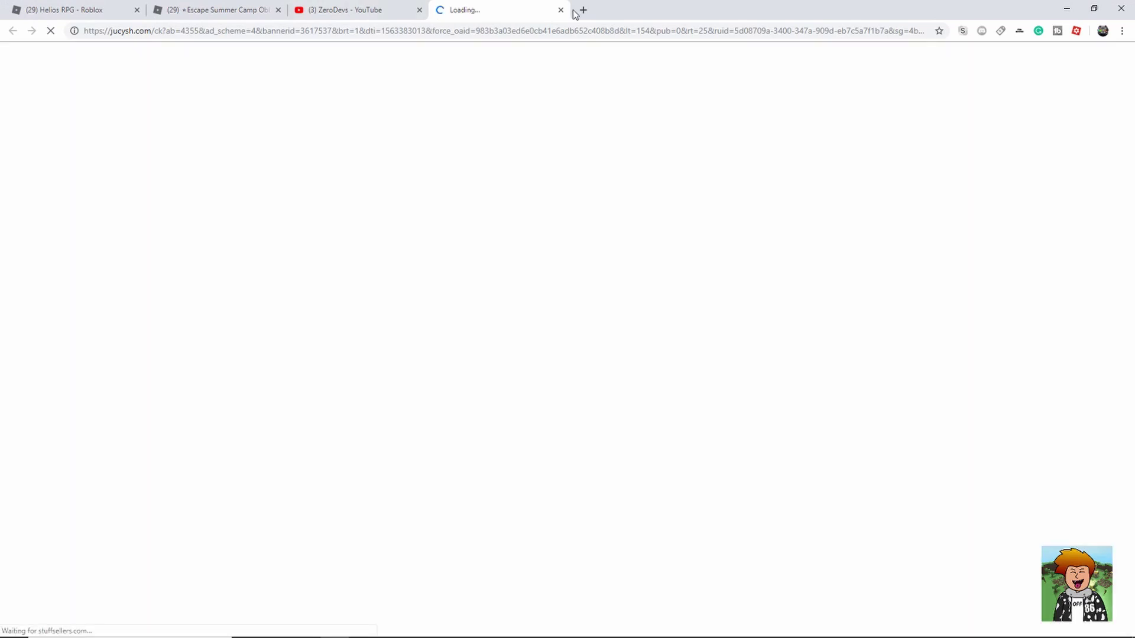
left_click(560, 10)
left_click(1067, 8)
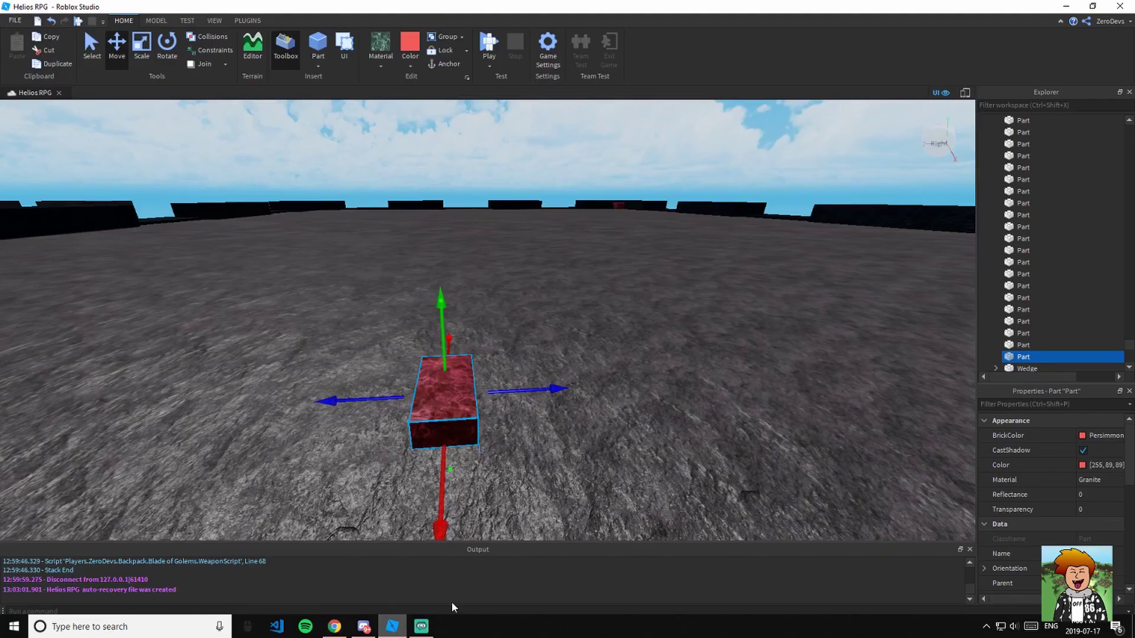
Add a SurfaceLight to the small red block and set the light's face to Top
left_click(1038, 357)
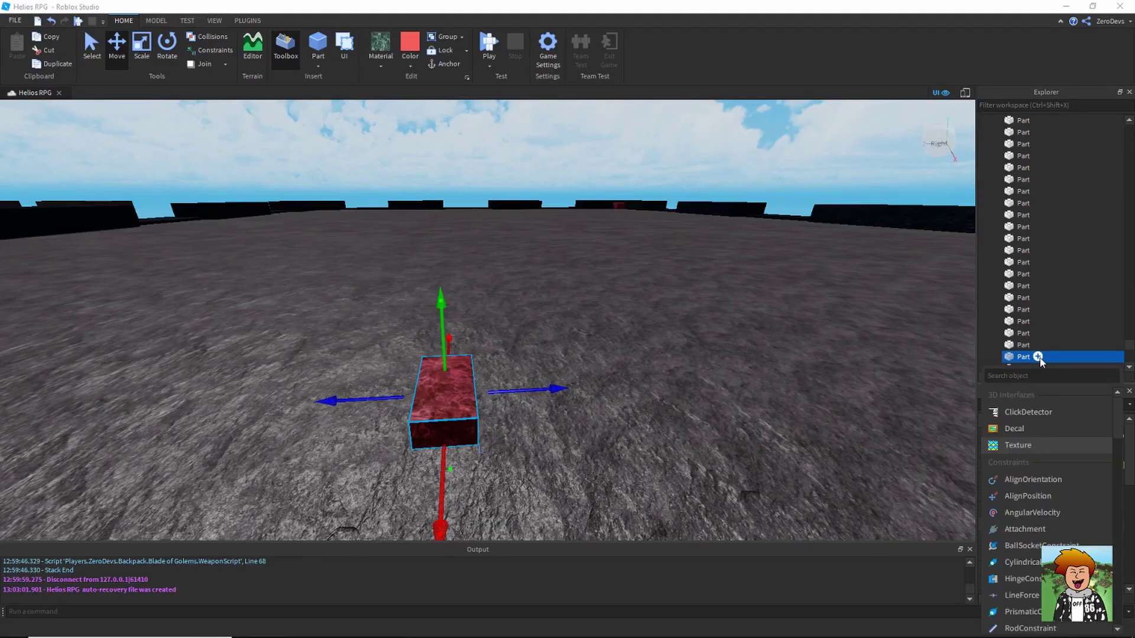
type("light")
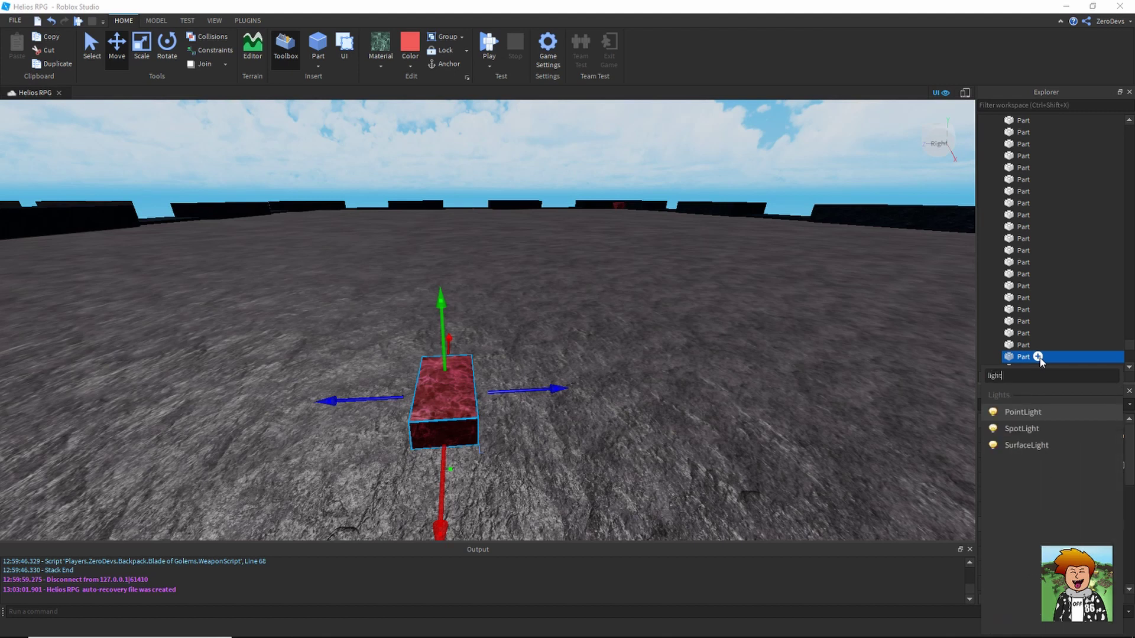
left_click(1051, 446)
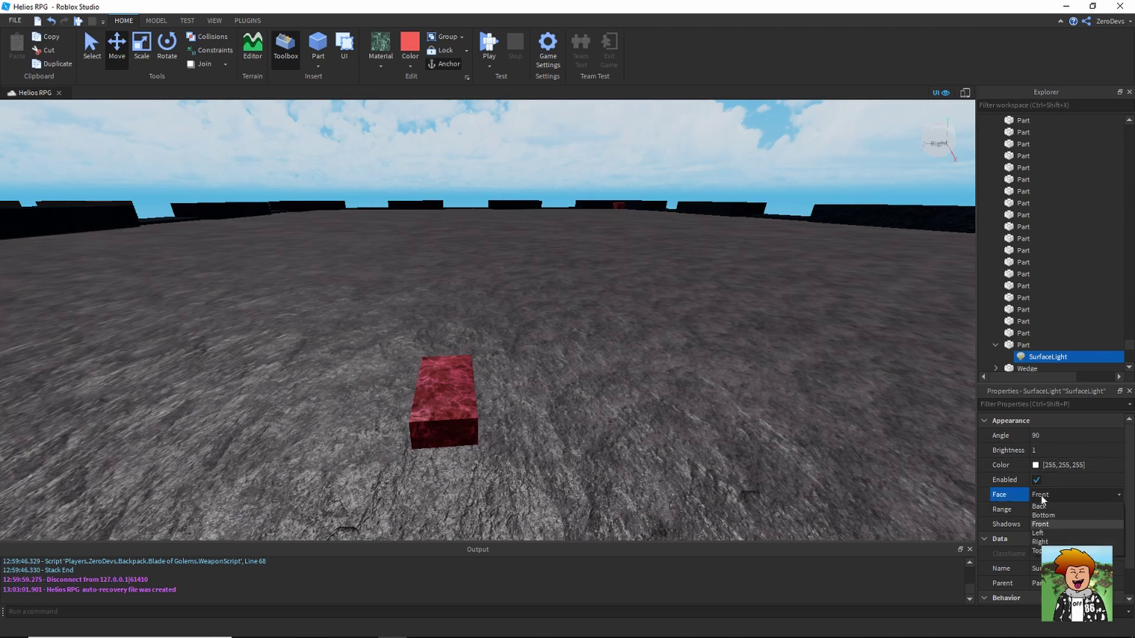
left_click(1037, 550)
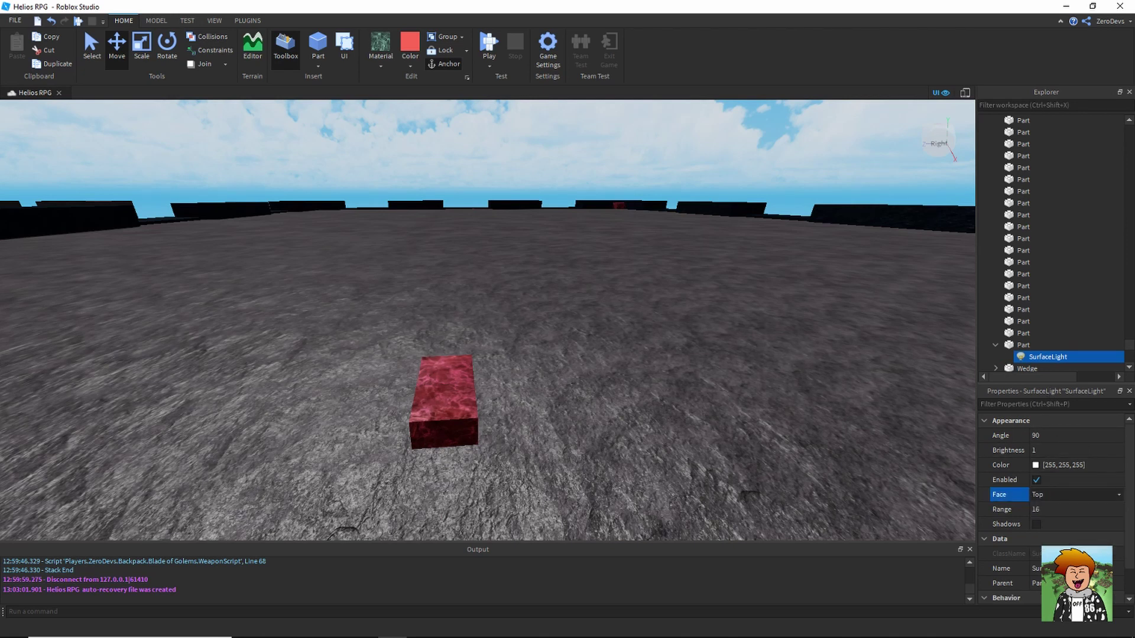
Set the SurfaceLight's colour to the saved custom red 255, 73, 76
left_click(1034, 466)
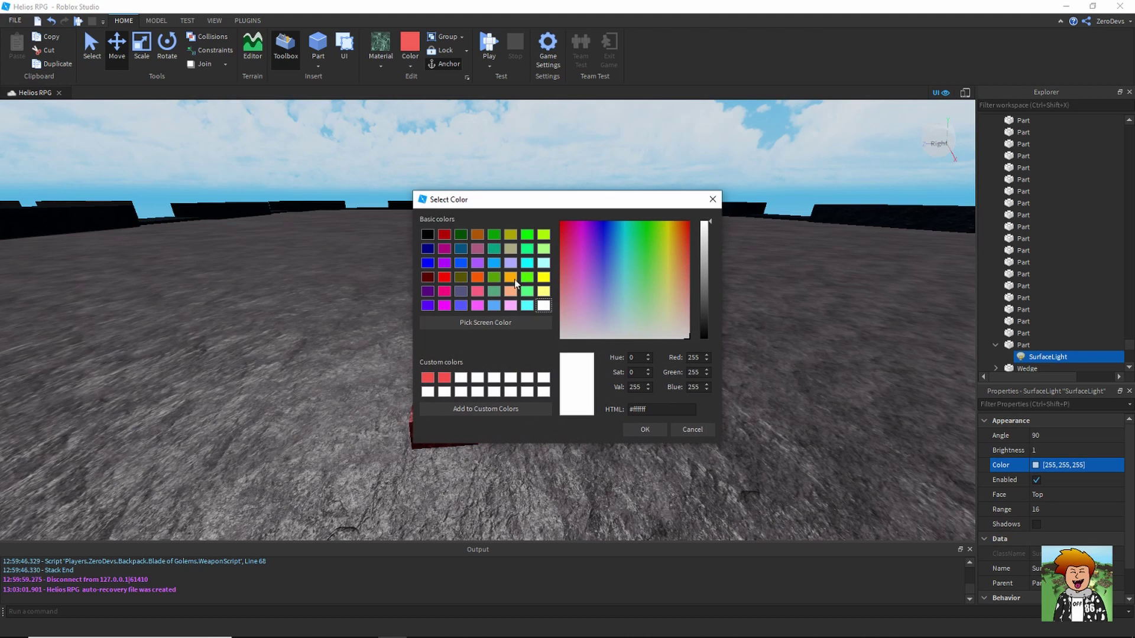
left_click(444, 377)
left_click(627, 432)
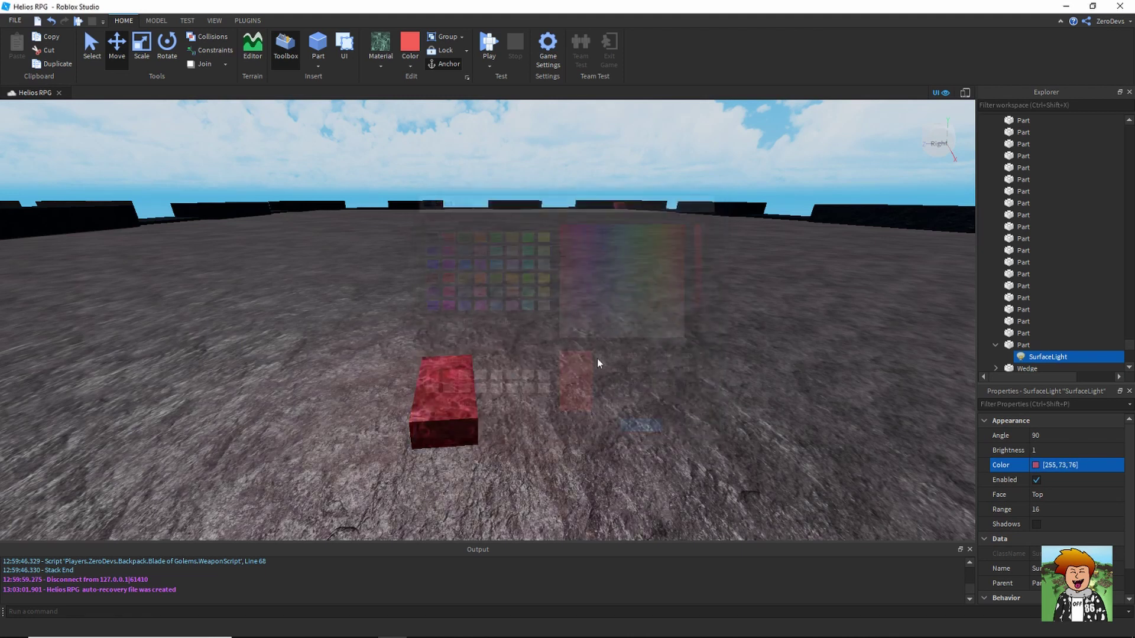
Lower the red block with its light down through the grey floor until it sits well beneath it
left_click(439, 380)
left_click_drag(440, 331, 436, 406)
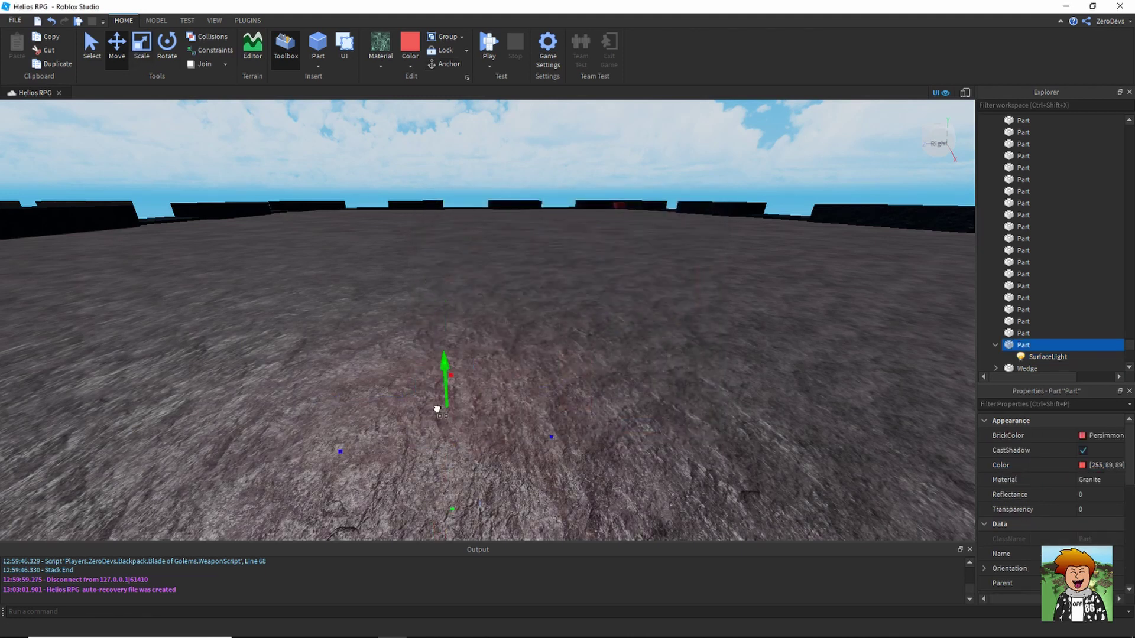
right_click_drag(619, 311, 620, 313)
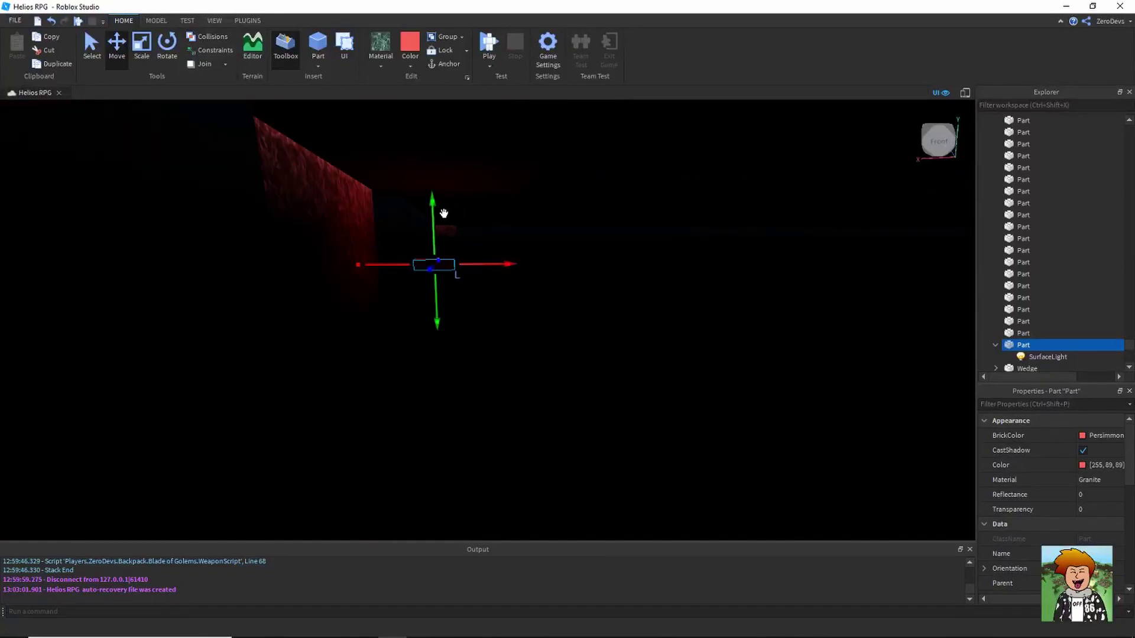
left_click_drag(441, 212, 429, 380)
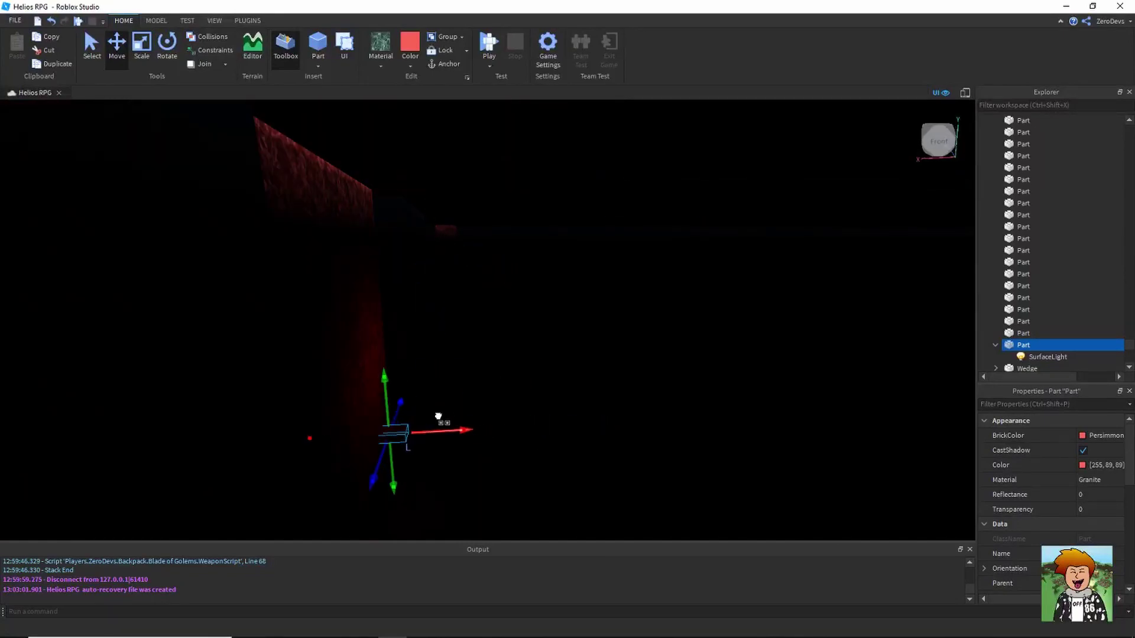
right_click_drag(438, 416, 490, 336)
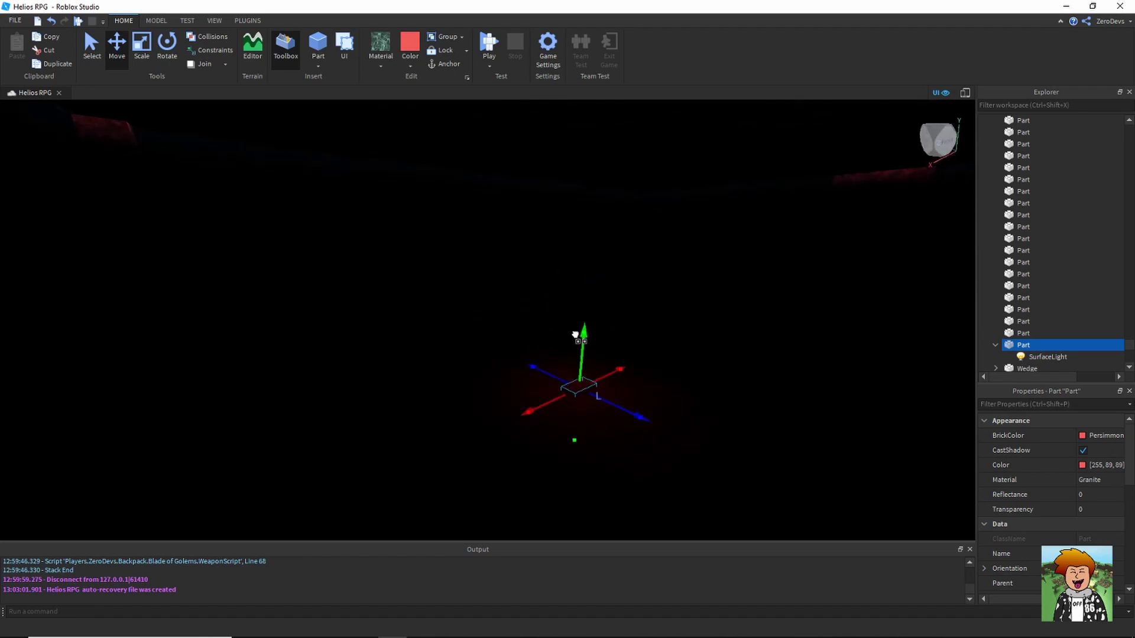
Set the brightness of the red block's SurfaceLight to 10 and its range to 60
right_click_drag(582, 327, 864, 367)
left_click(1045, 358)
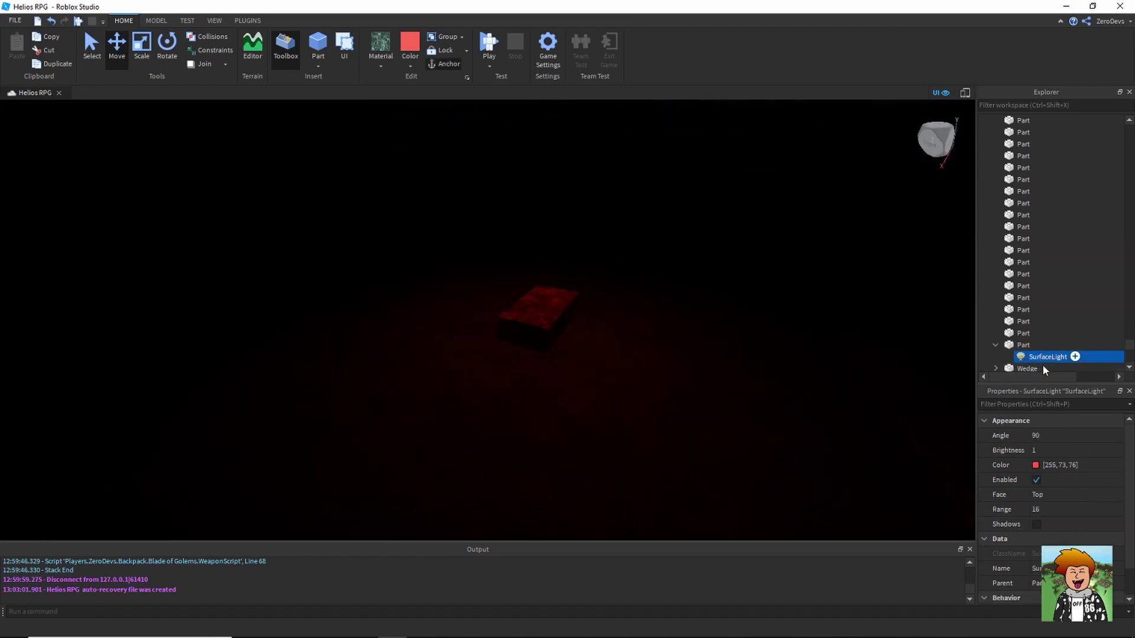
left_click(1072, 452)
type("100")
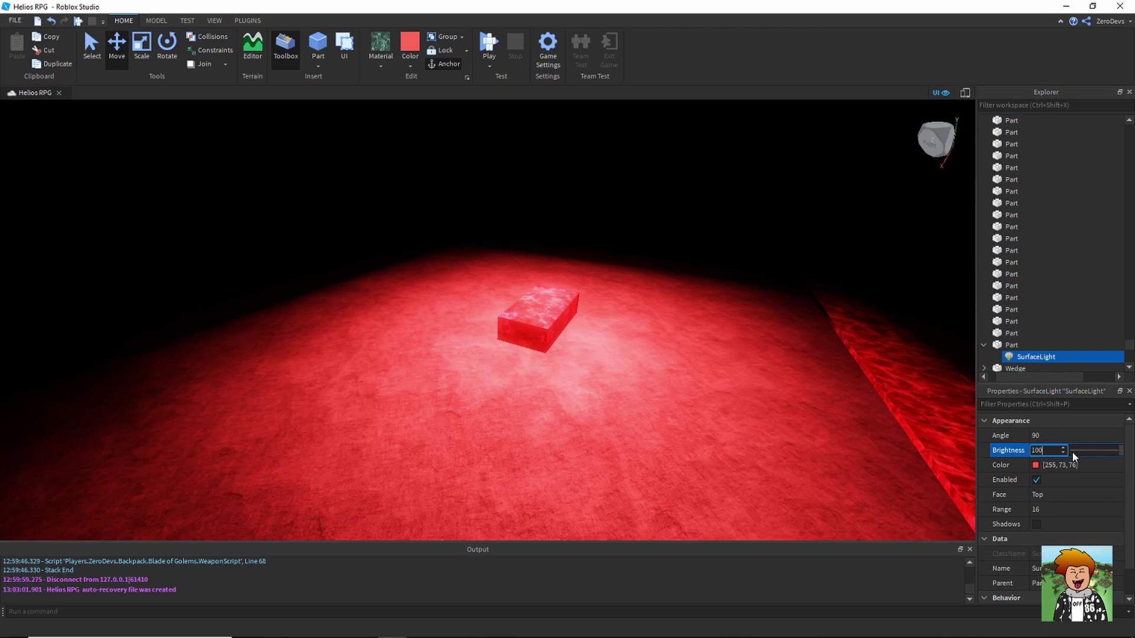
key("BackSpace")
key("Return")
left_click(1073, 509)
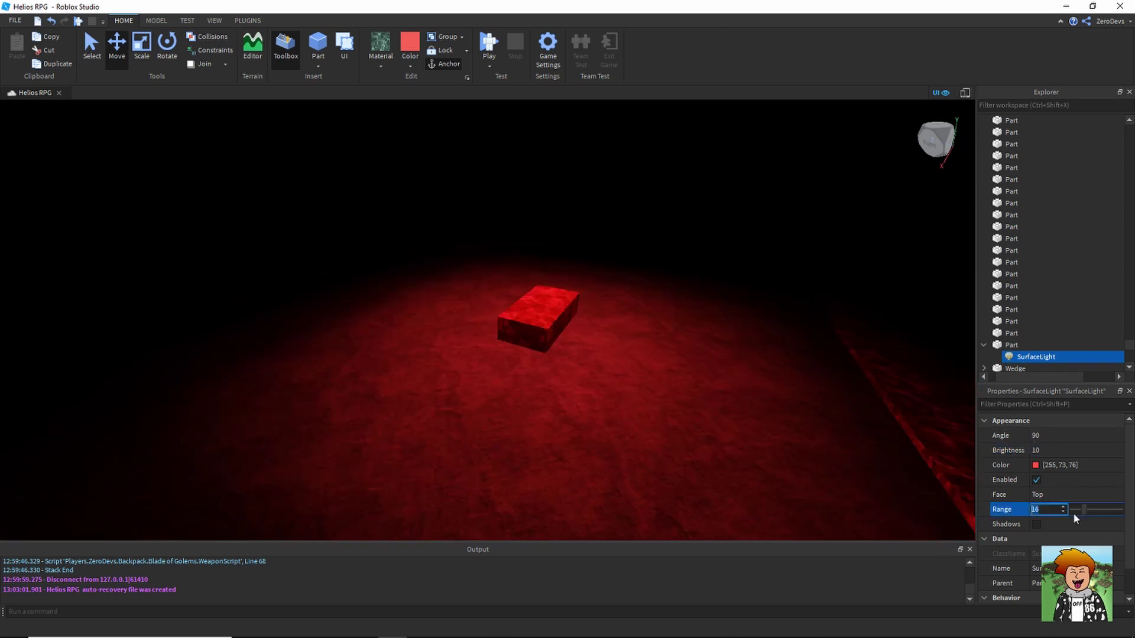
type("60")
key("Return")
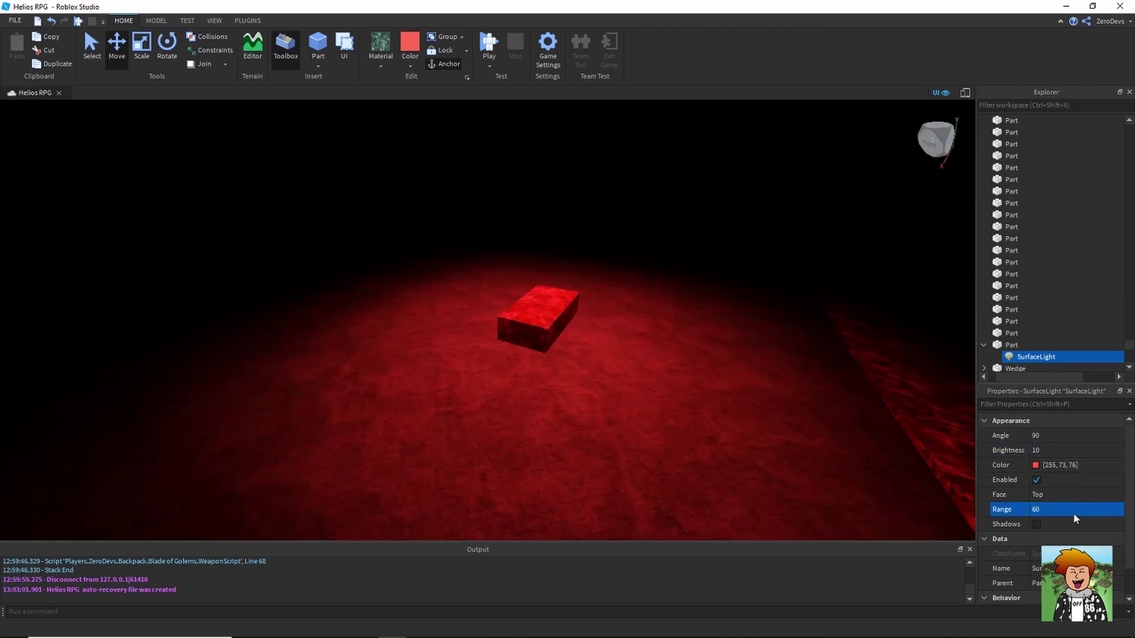
Raise the red block with its light high above the floor
left_click(550, 331)
scroll(582, 339, "down", 3)
right_click_drag(581, 339, 582, 338)
left_click_drag(470, 357, 493, 231)
scroll(472, 331, "down", 1)
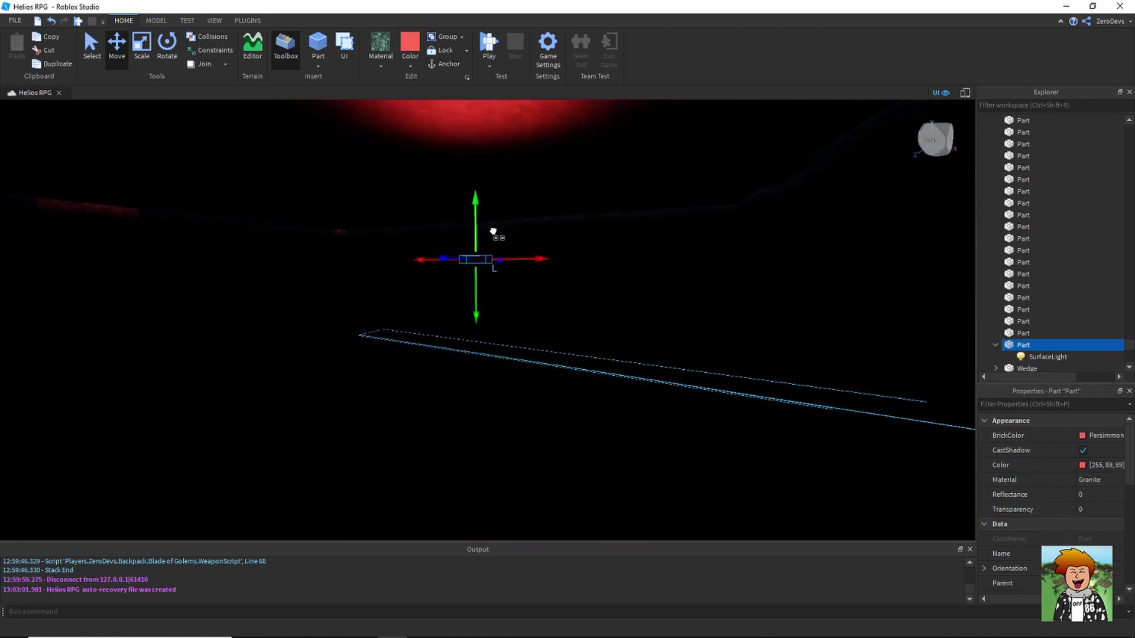
Set the SurfaceLight's face to Bottom so it shines down on the floor and path
left_click(1044, 357)
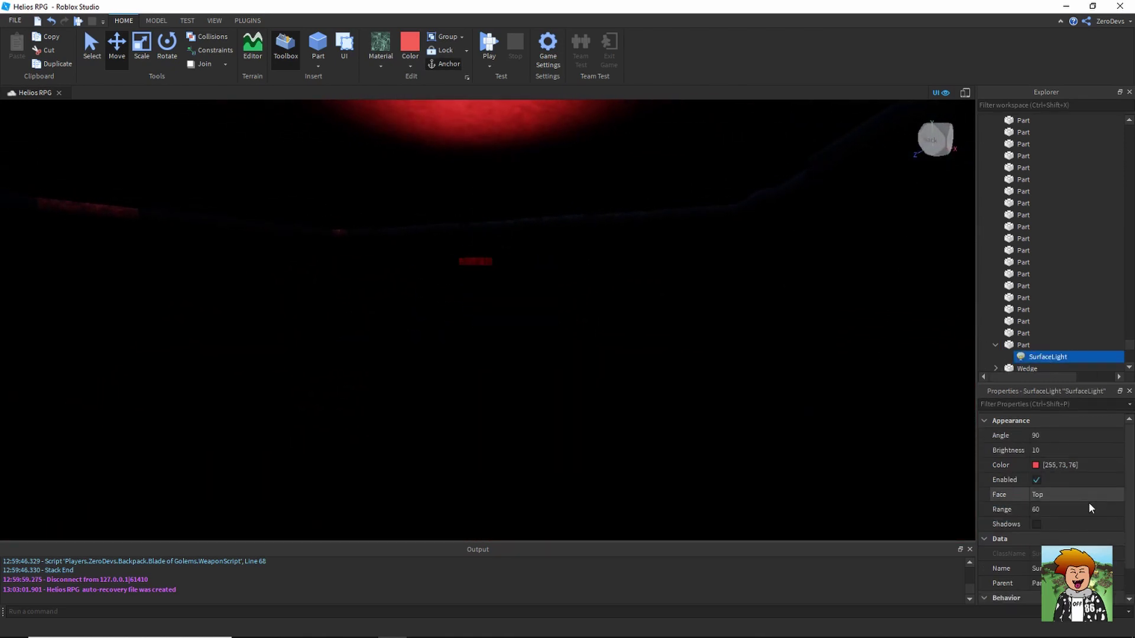
left_click(1055, 493)
left_click(1054, 492)
left_click(1043, 515)
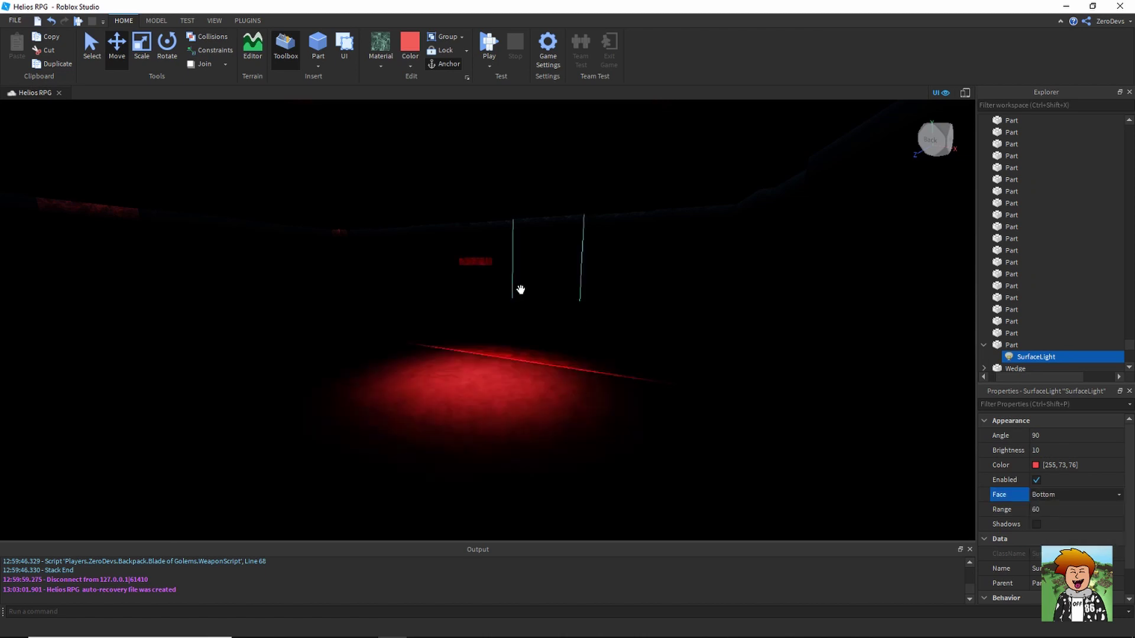
Move the red block with its light further up to the ceiling
left_click(472, 263)
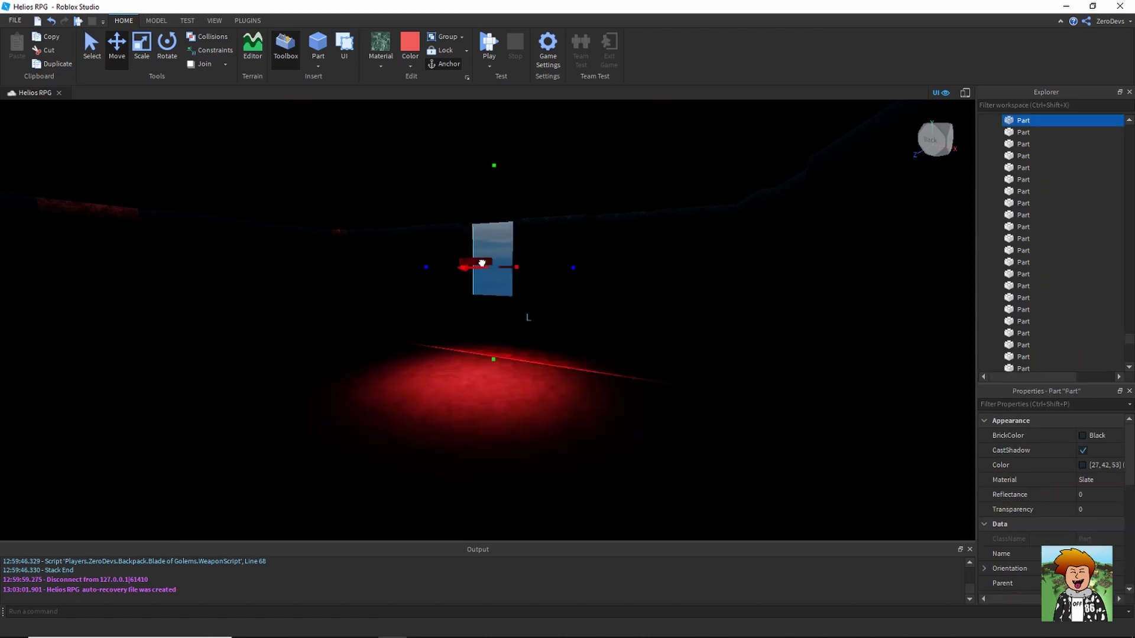
key("w")
right_click_drag(482, 263, 480, 260)
left_click(480, 358)
left_click_drag(481, 322, 516, 140)
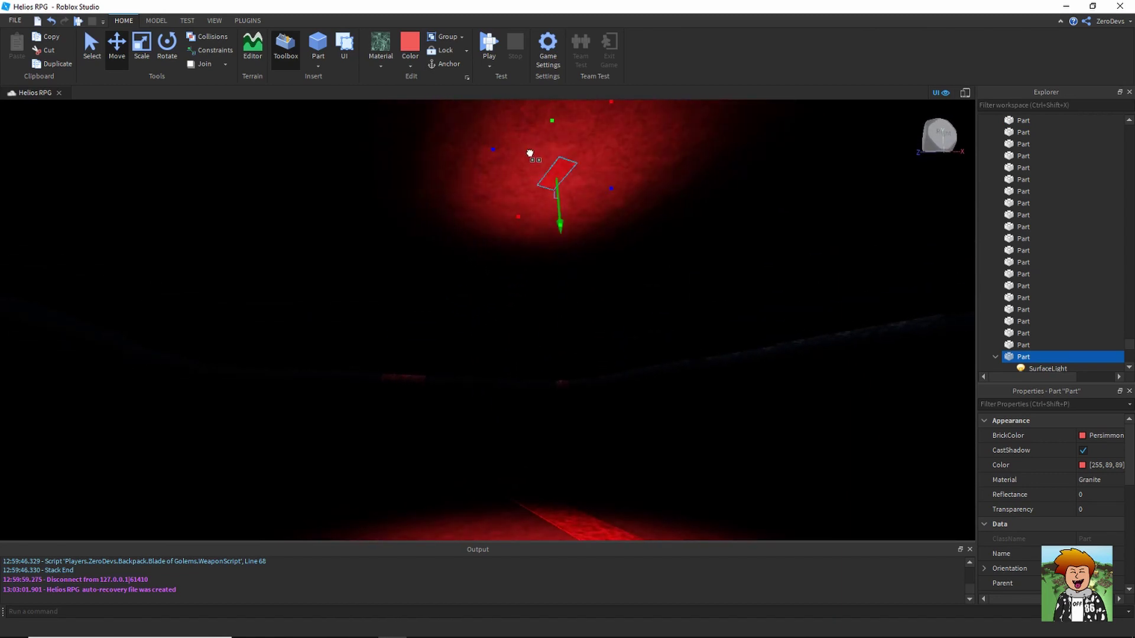
Change the ceiling block's colour to a dark red, 85, 0, 0
right_click_drag(537, 180, 537, 181)
key("a")
left_click(1085, 435)
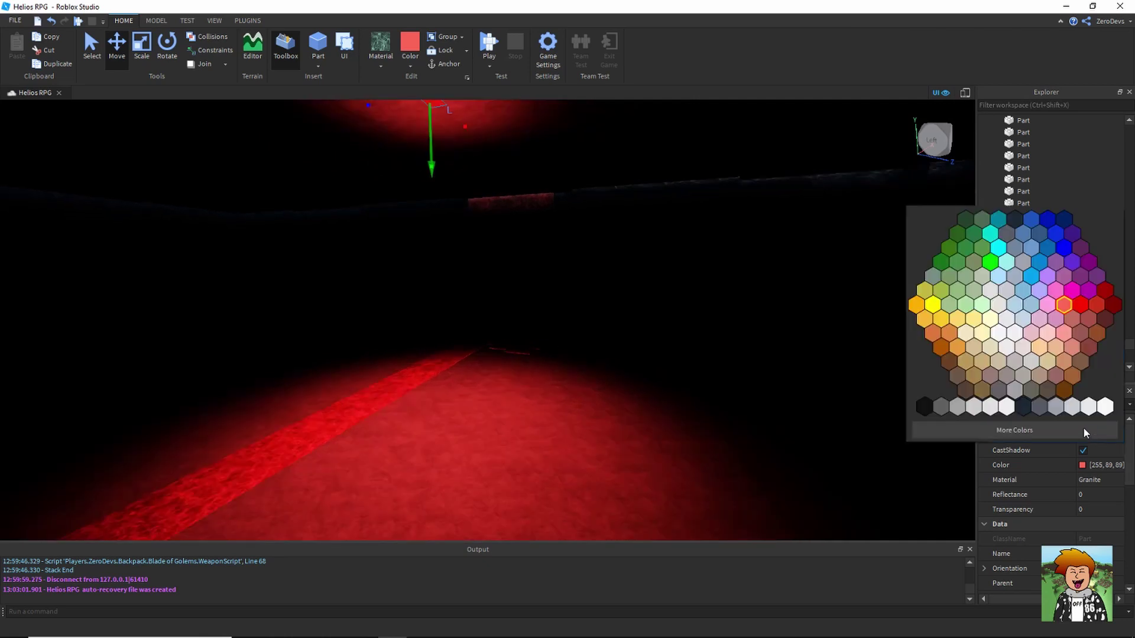
left_click(1076, 300)
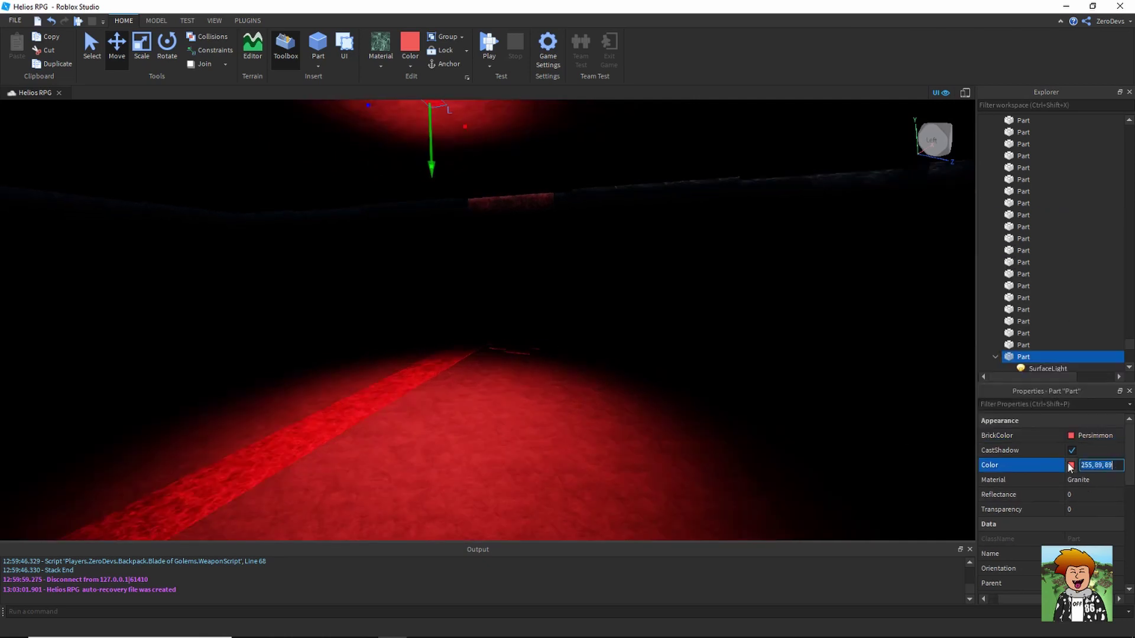
left_click(1070, 466)
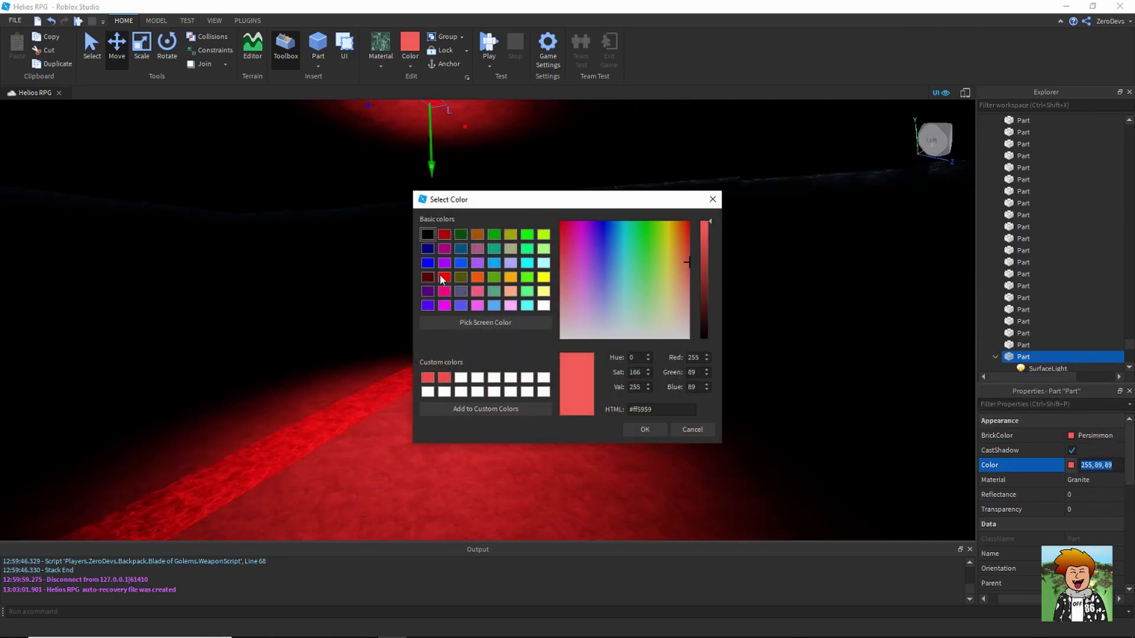
left_click(704, 260)
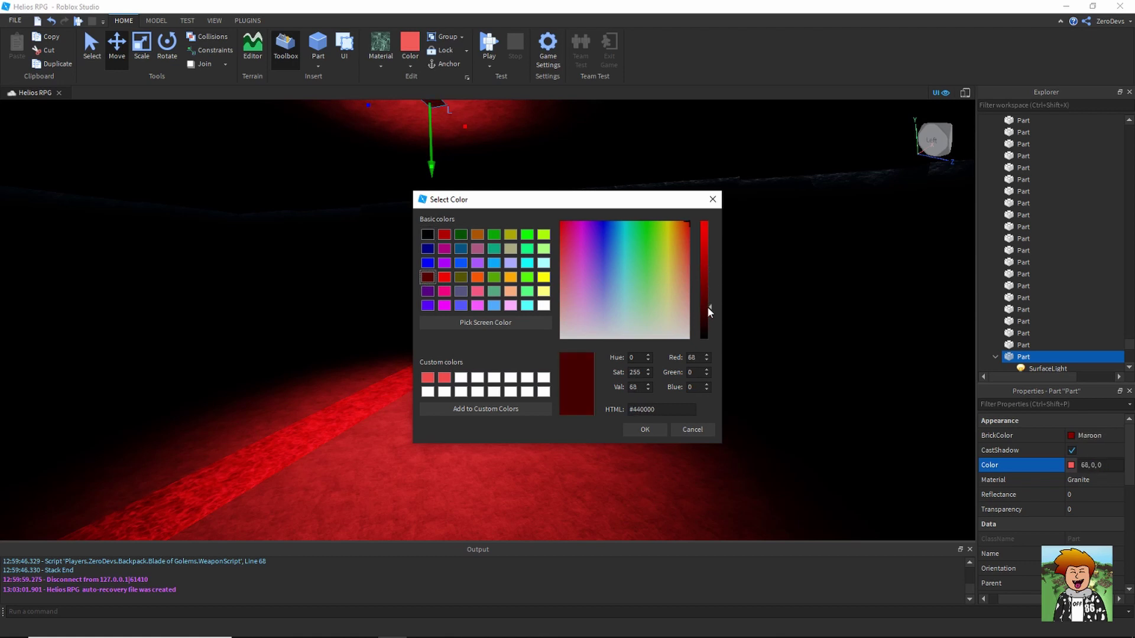
left_click(645, 430)
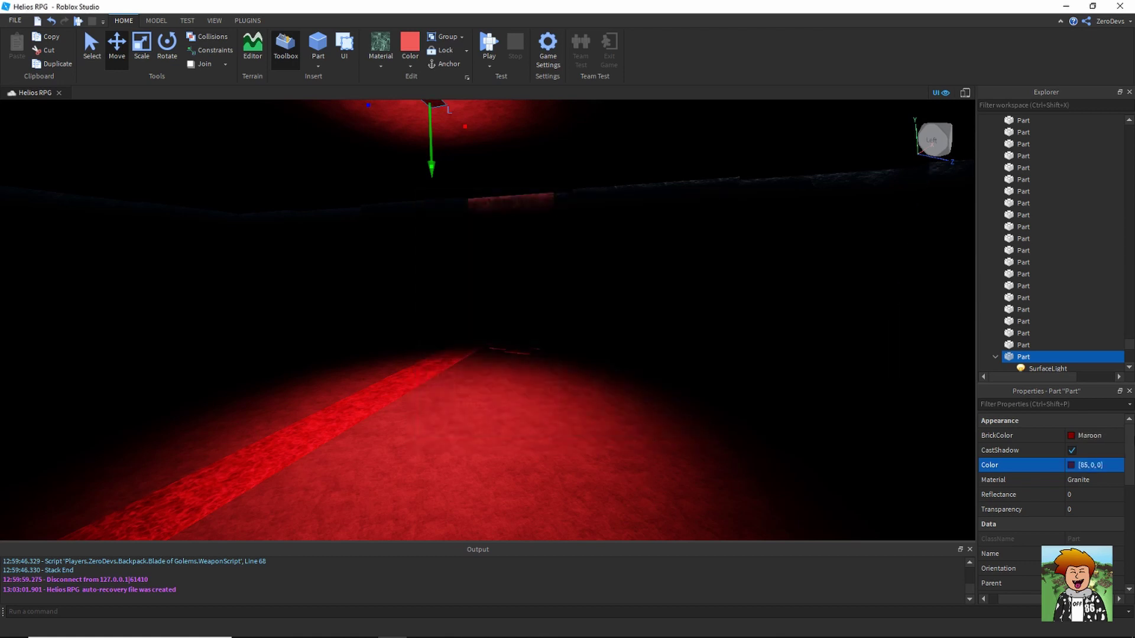
Lighten the ceiling SurfaceLight's colour to 255, 105, 107
left_click(1047, 368)
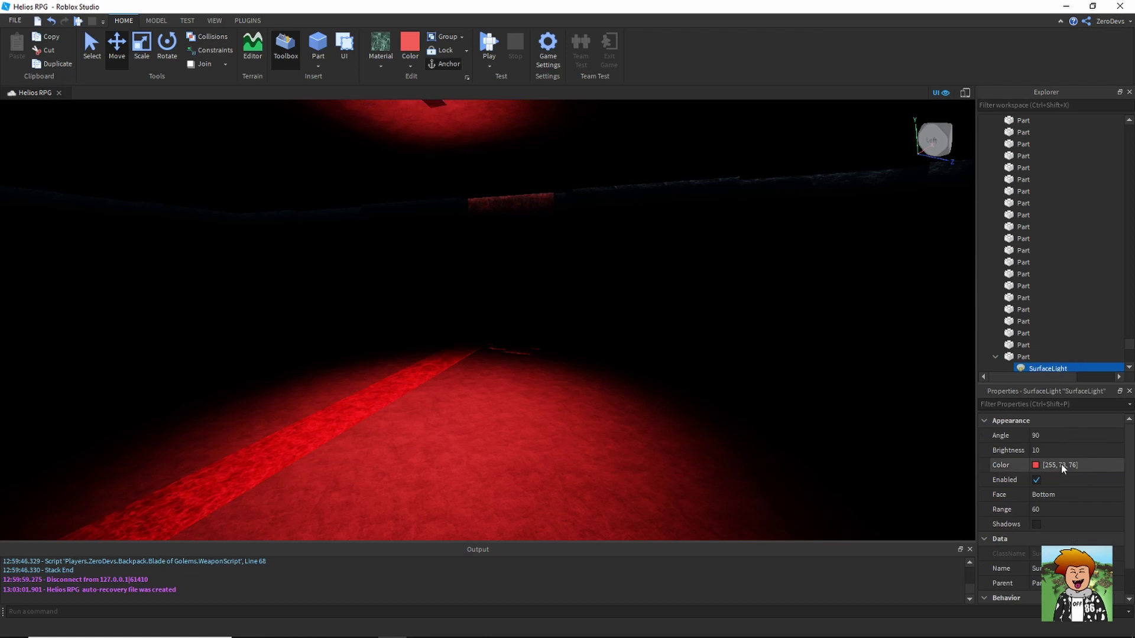
left_click(1036, 465)
left_click_drag(707, 265, 697, 200)
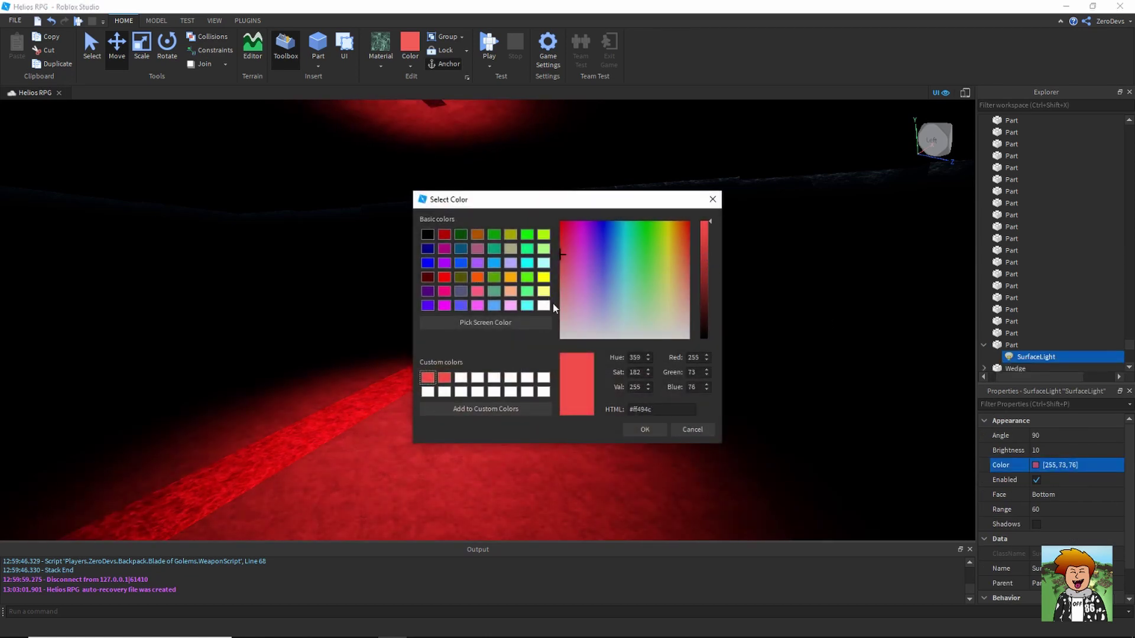
left_click_drag(558, 280, 553, 269)
left_click(647, 433)
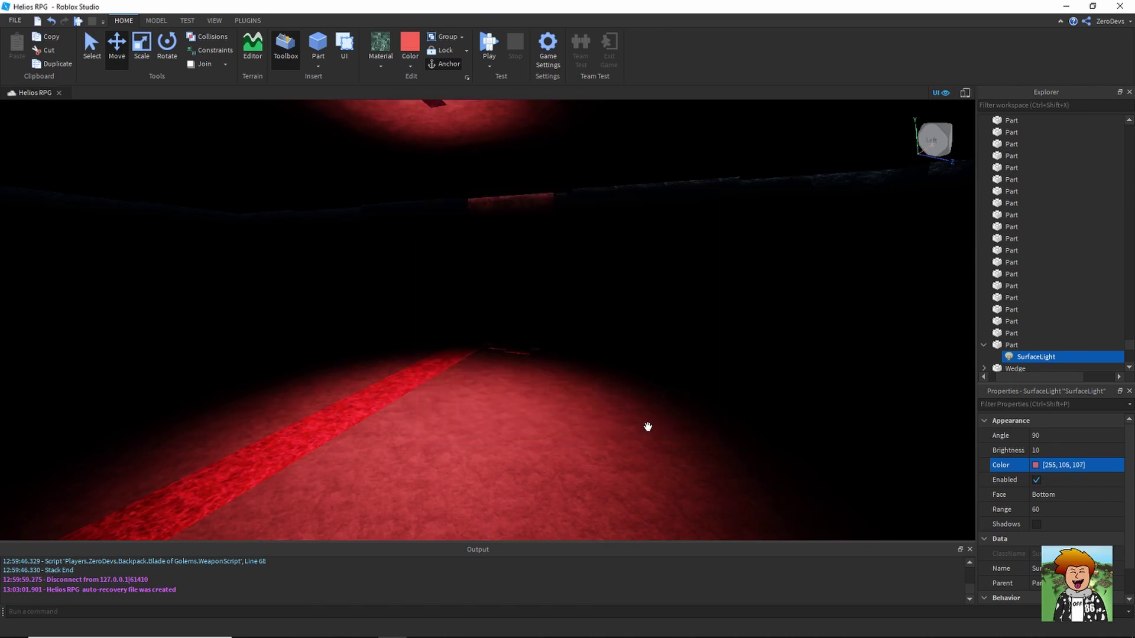
Set the ceiling block's transparency to 1
right_click_drag(500, 324, 487, 238)
left_click(477, 233)
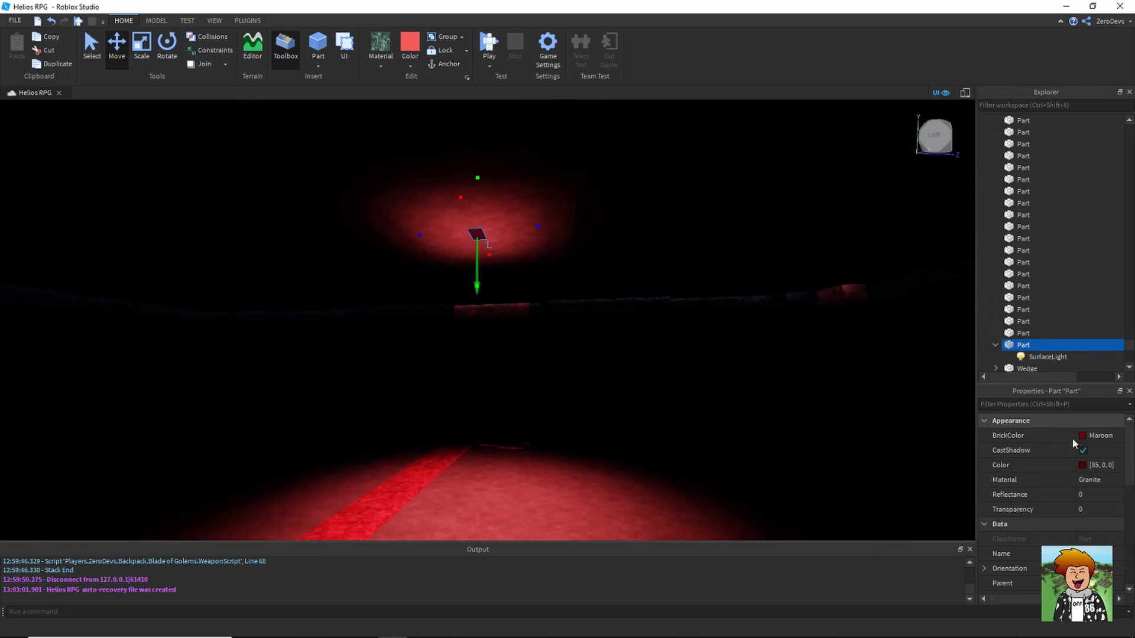
right_click_drag(633, 341, 696, 244)
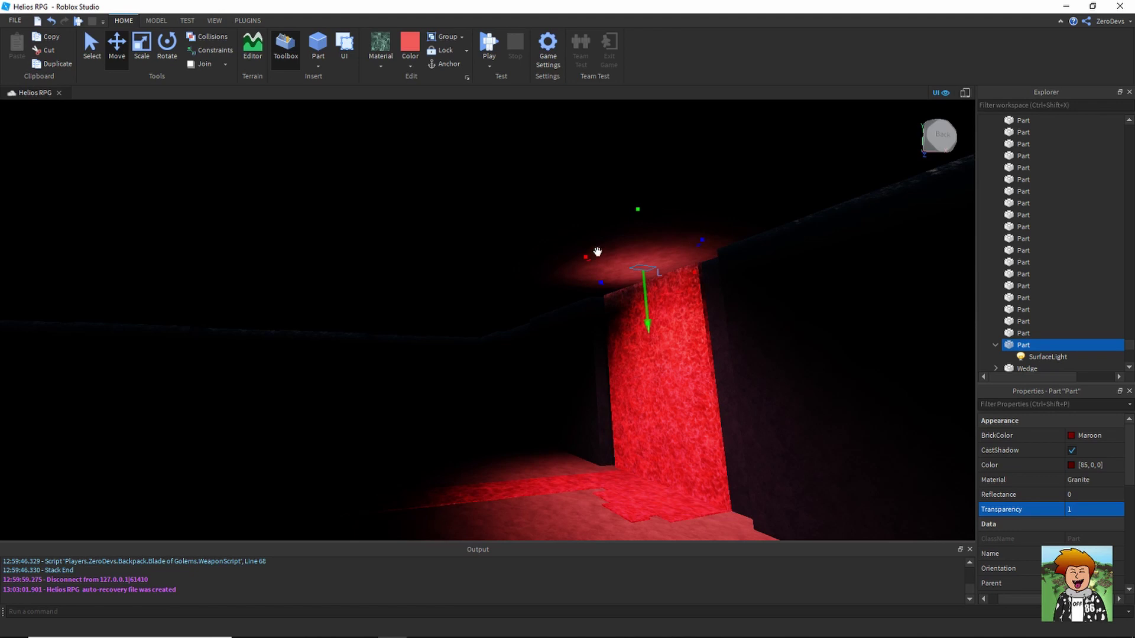
Duplicate the invisible light block repeatedly along the ceiling to form a row of lights above the red path
key("ctrl+d")
left_click_drag(590, 251, 516, 266)
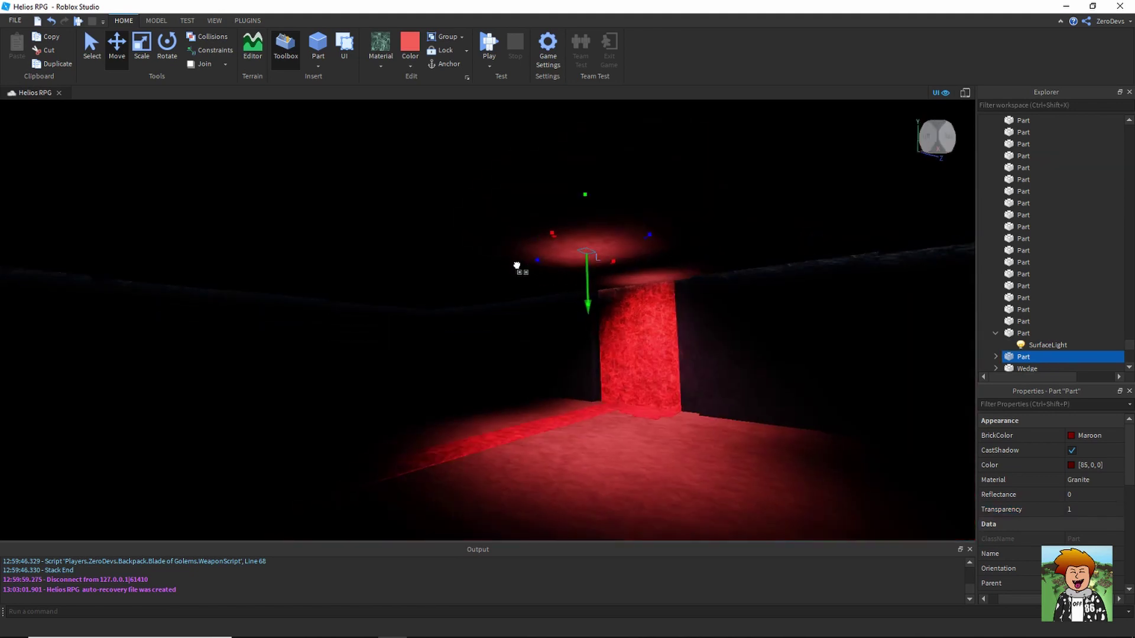
right_click_drag(517, 265, 706, 193)
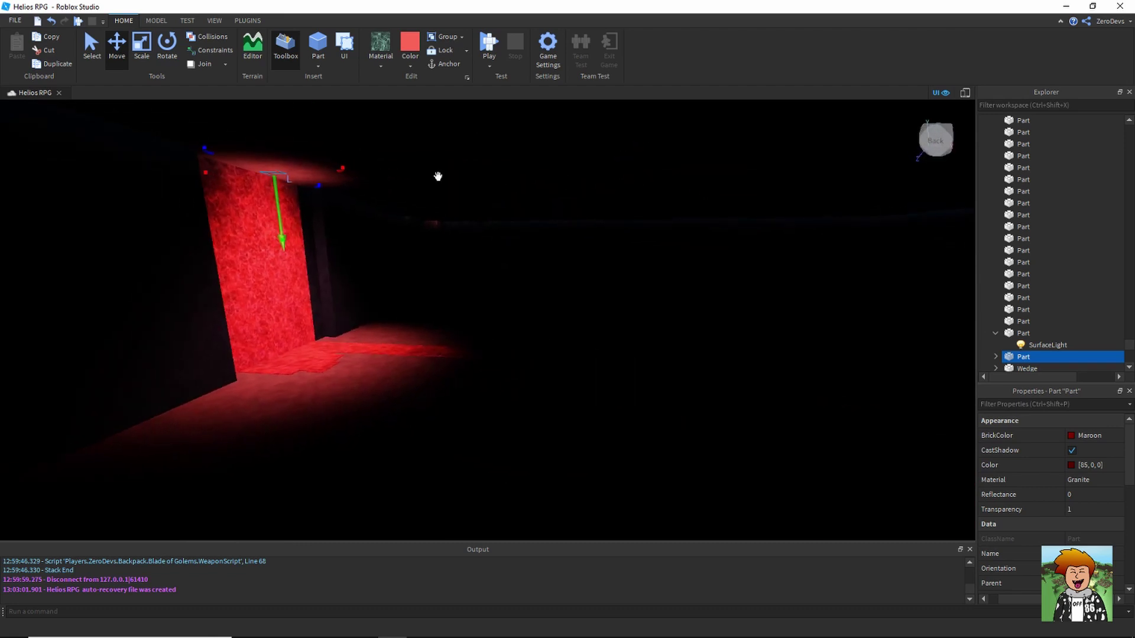
right_click_drag(349, 162, 529, 157)
right_click_drag(653, 172, 703, 189)
right_click_drag(708, 228, 666, 248)
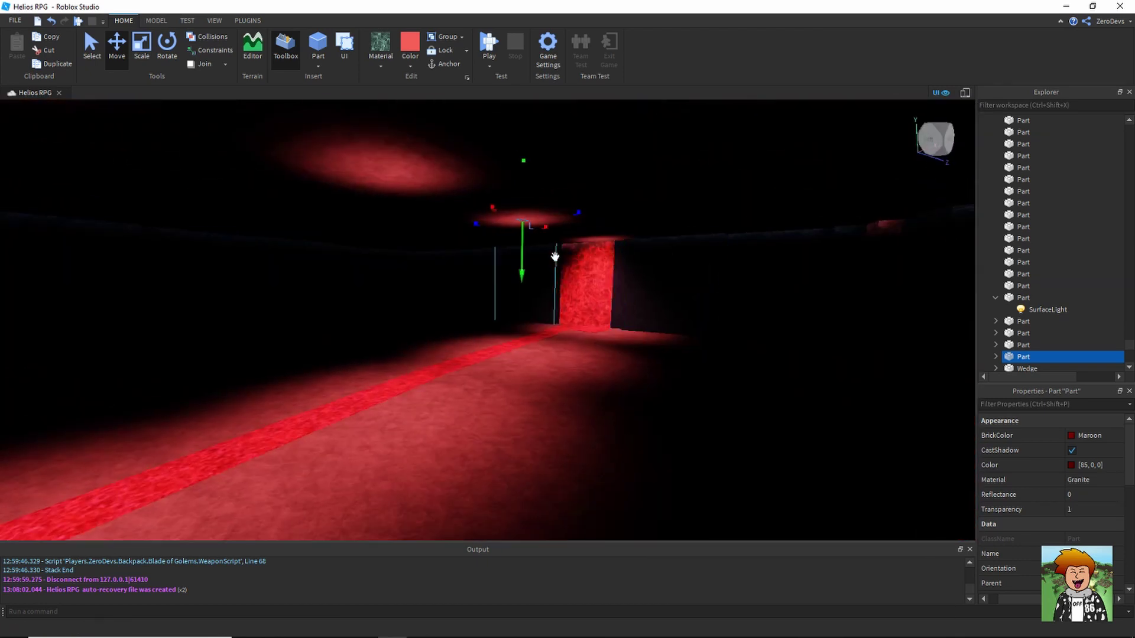
Place another light block beside the first row, over the open floor, and adjust its height at the ceiling
right_click_drag(552, 256, 485, 215)
left_click_drag(433, 216, 560, 229)
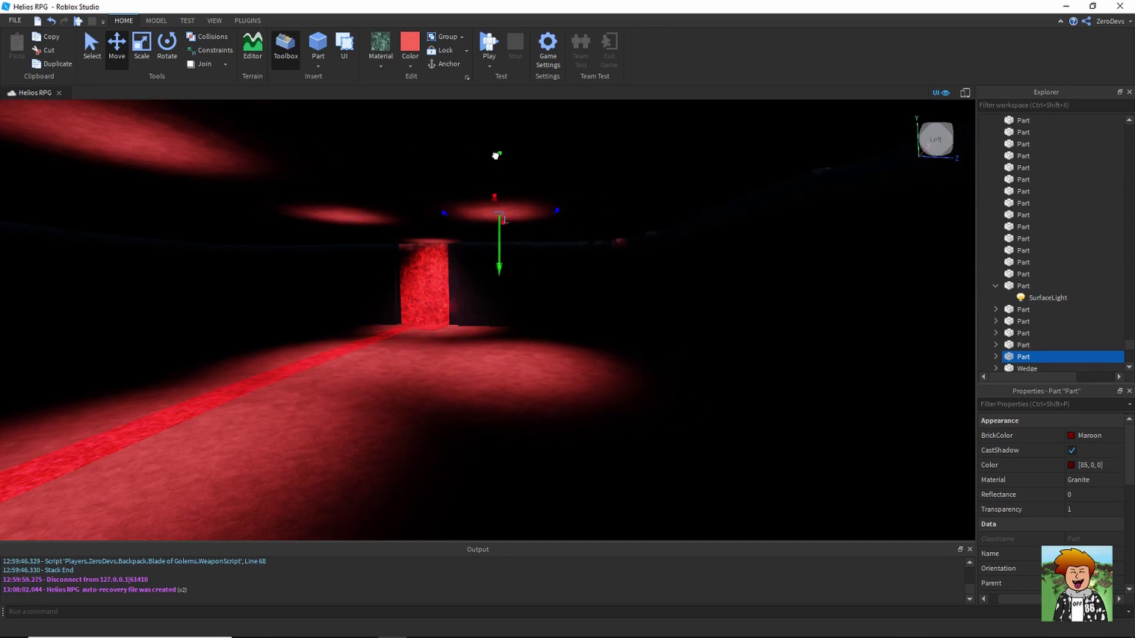
key("s")
left_click_drag(498, 105, 493, 67)
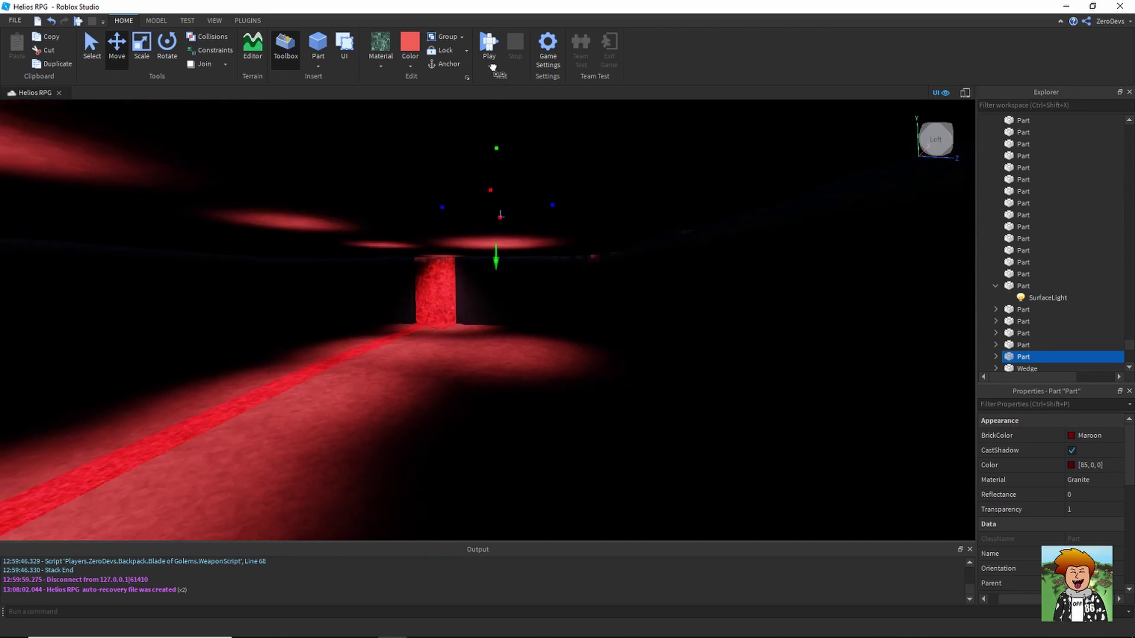
left_click_drag(499, 235, 494, 273)
key("w")
right_click_drag(494, 268, 496, 264)
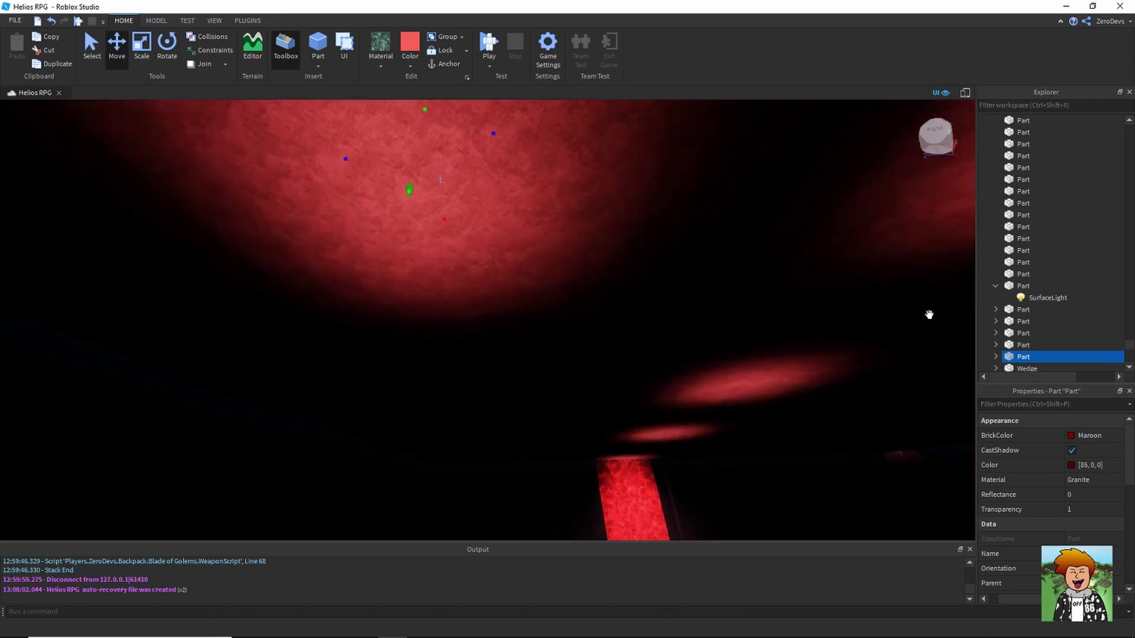
right_click_drag(607, 324, 582, 314)
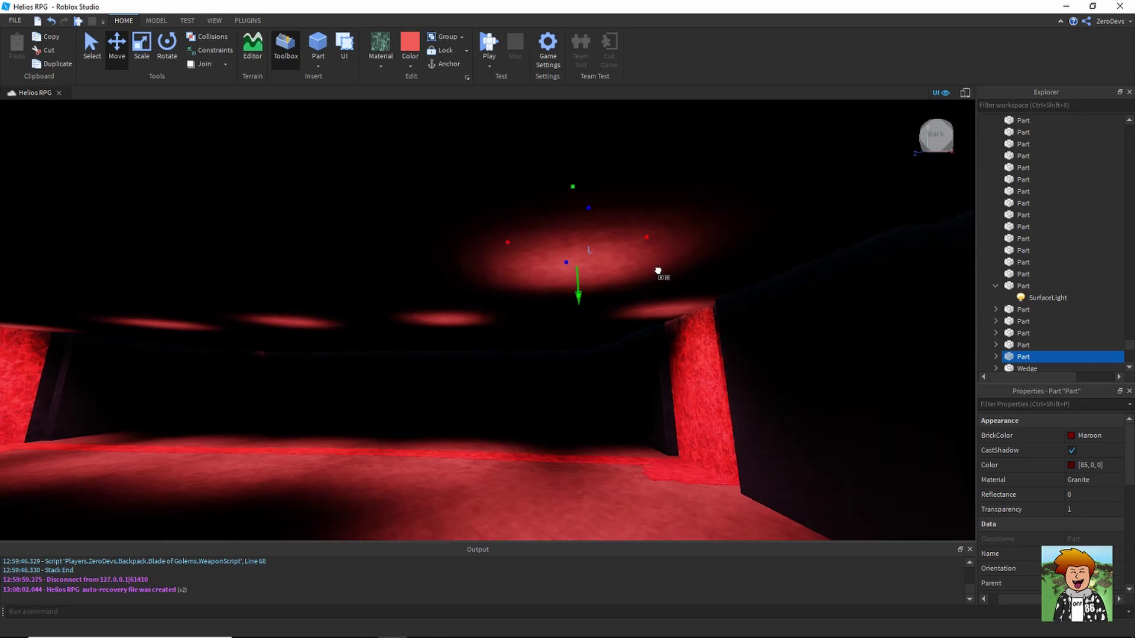
Duplicate the light block across the ceiling to build a second row of lights parallel to the red path
middle_click_drag(658, 271, 614, 267)
left_click_drag(641, 230, 514, 247)
key("a")
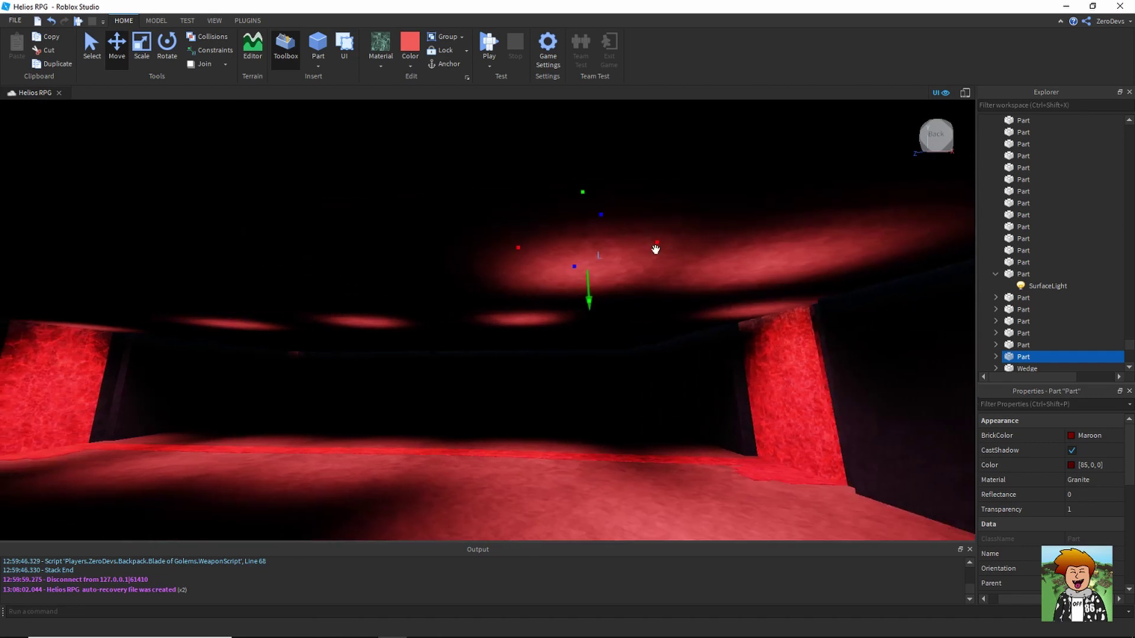
key("ctrl+d")
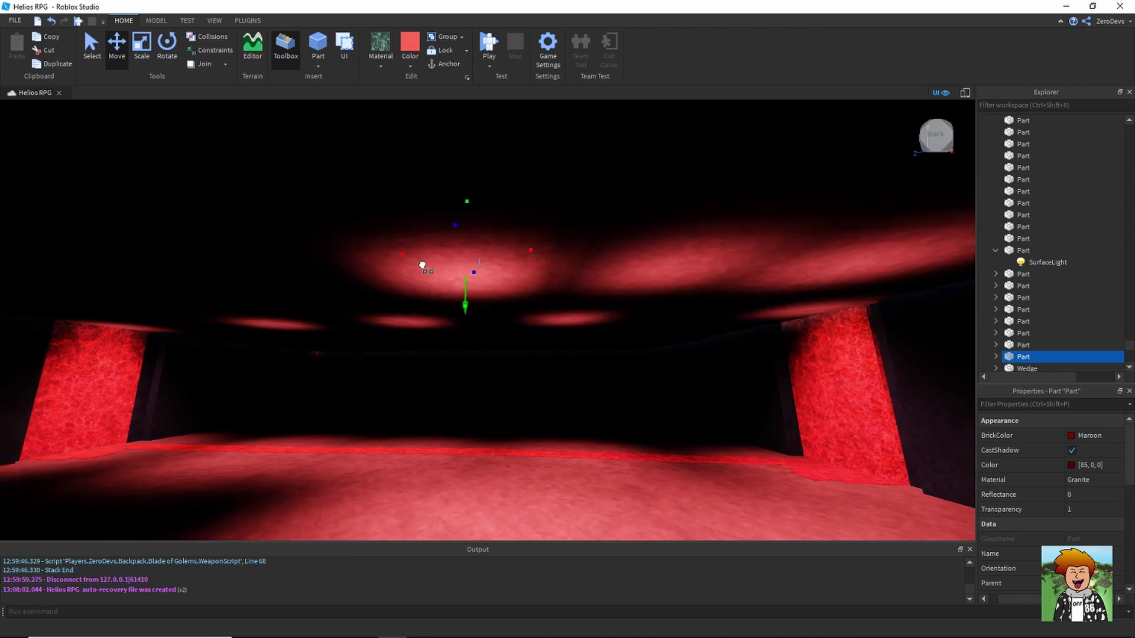
key("a")
left_click_drag(423, 266, 296, 273)
key("ctrl+d")
key("a")
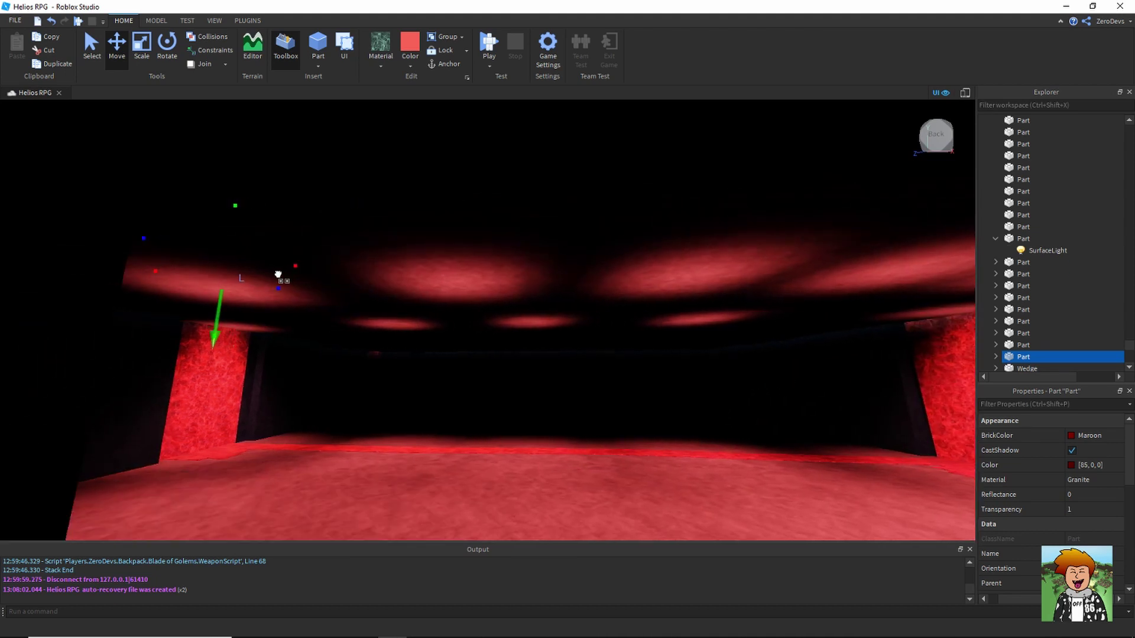
right_click_drag(400, 355, 400, 356)
key("a")
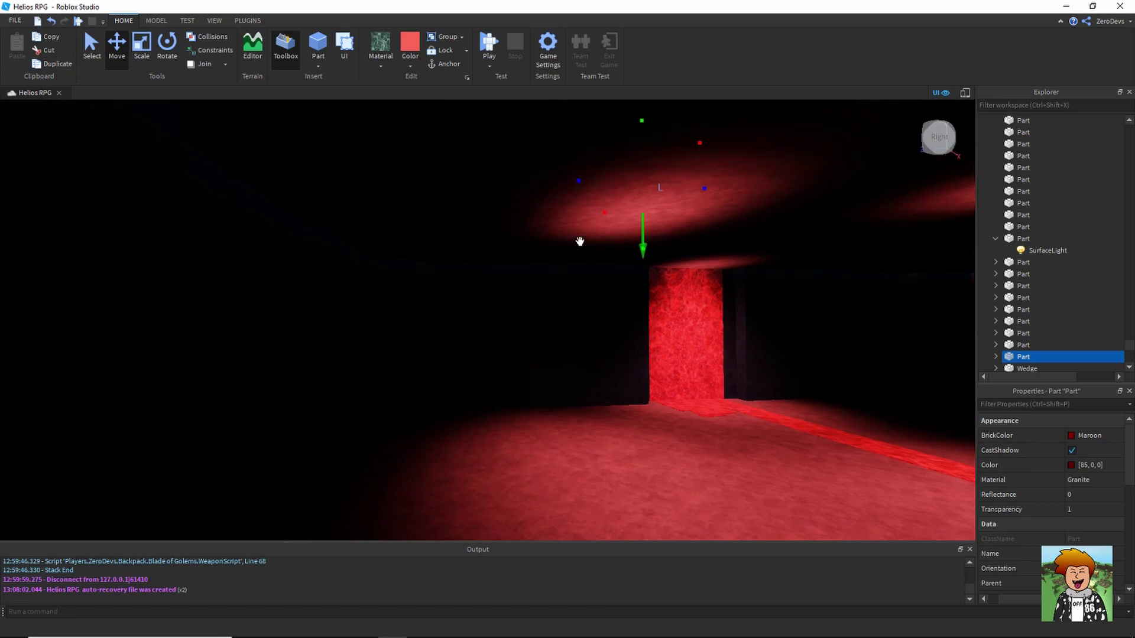
Build a third row of ceiling lights from four more copies, ending beside the red corner pillar
key("ctrl+d")
left_click_drag(580, 172, 329, 216)
right_click_drag(292, 217, 291, 217)
key("ctrl+d")
left_click_drag(627, 162, 435, 180)
key("ctrl+d")
left_click_drag(561, 165, 228, 213)
key("a")
key("ctrl+d")
key("a")
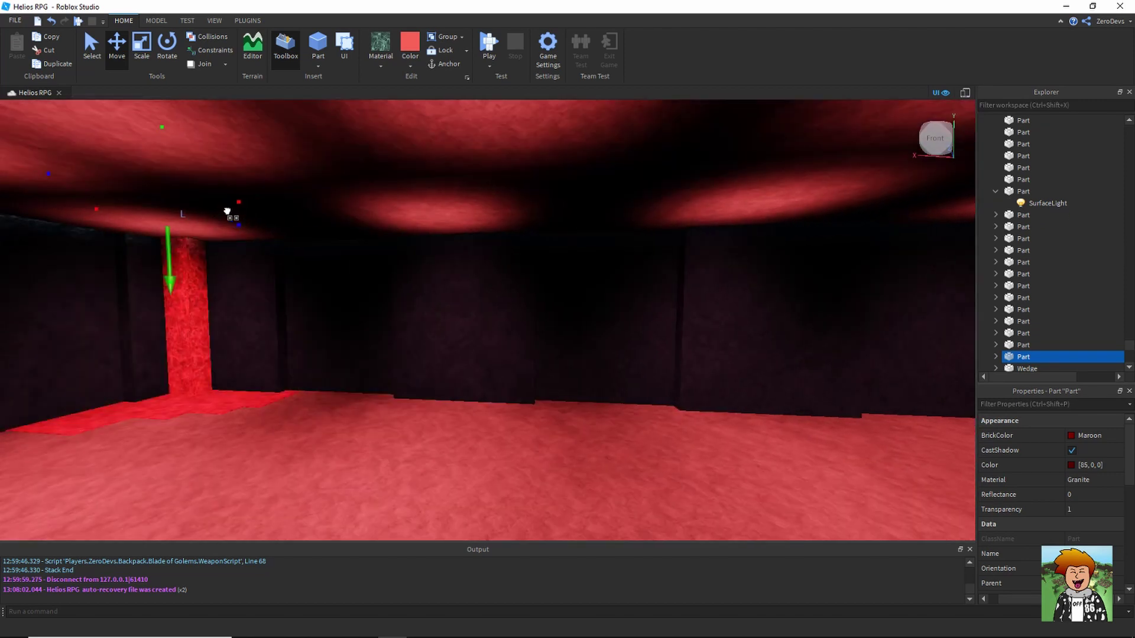
key("a")
mouse_move(233, 213)
right_mouse_down()
mouse_move(256, 212)
mouse_move(235, 211)
right_mouse_up()
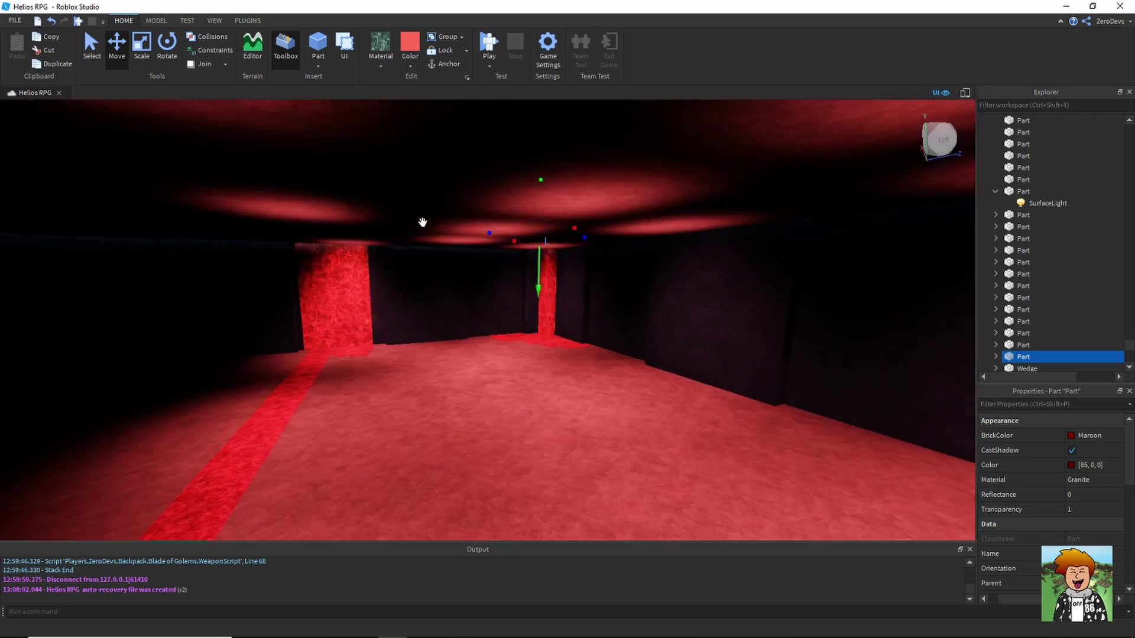
Place two more copies of the light block at the ceiling on the unlit side of the red path
key("ctrl+d")
left_click_drag(469, 235, 363, 250)
key("a")
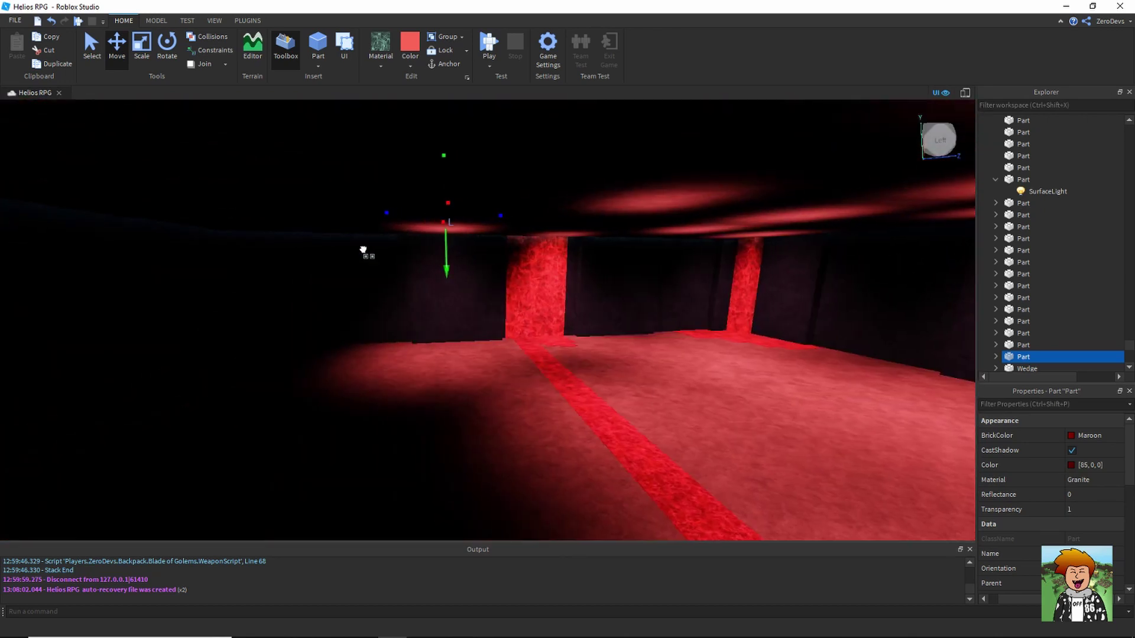
key("ctrl+d")
key("a")
left_click_drag(499, 217, 396, 244)
key("a")
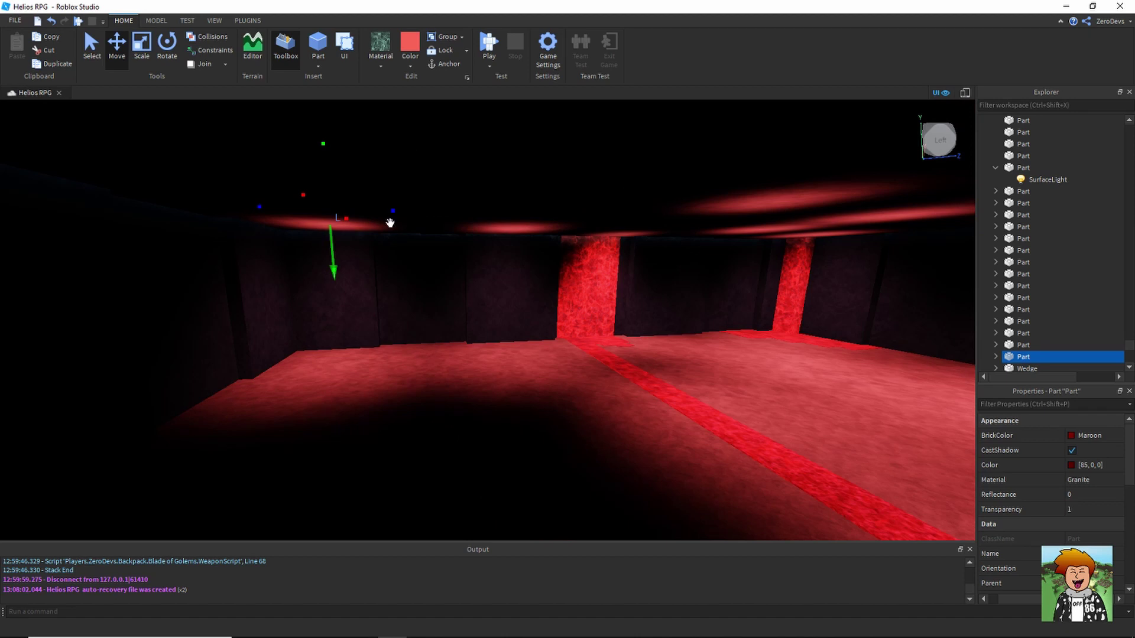
Duplicate the last light block and shift the copy sideways over the unlit floor to start another row
key("ctrl+d")
key("d")
key("w")
right_click_drag(324, 207, 323, 203)
key("w")
left_click_drag(529, 244, 398, 236)
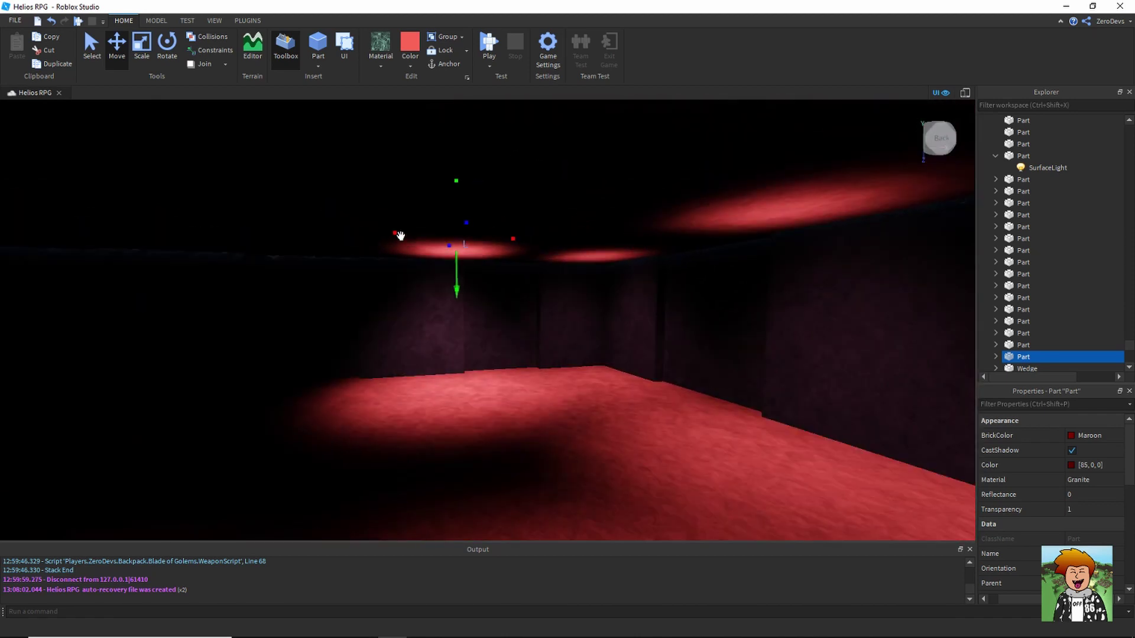
Extend the new row of ceiling lights across the unlit floor with further copies of the light block, shifting each one along the row
key("ctrl+d")
key("a")
right_click_drag(398, 236, 396, 235)
left_click_drag(564, 238, 204, 240)
key("ctrl+d")
key("a")
key("ctrl+d")
key("a")
right_click_drag(251, 239, 216, 251)
key("ctrl+d")
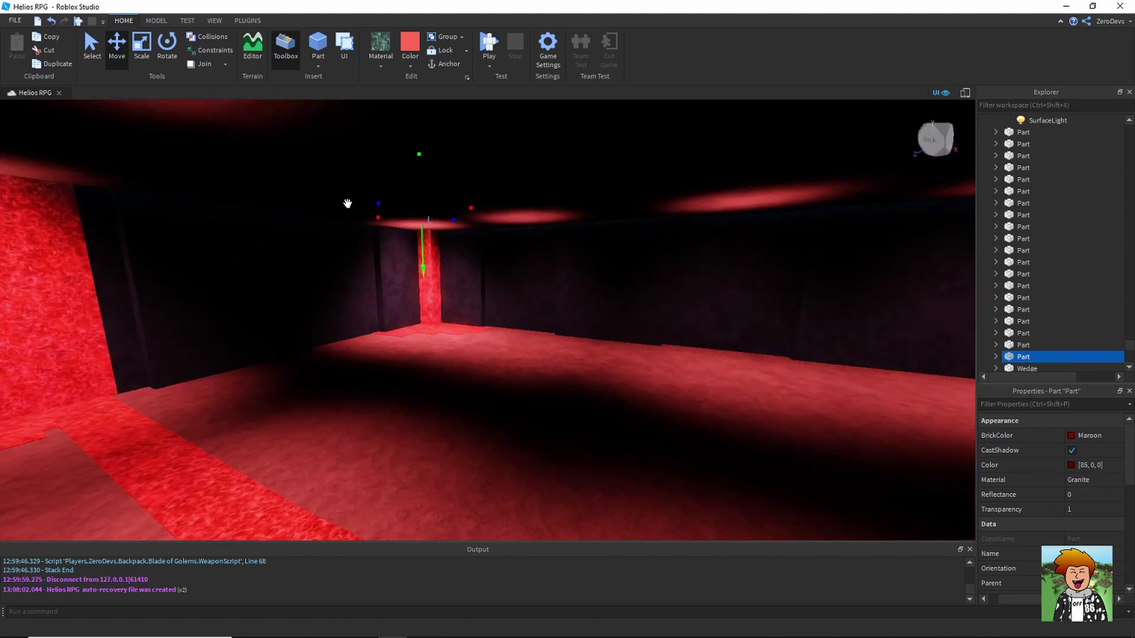
left_click_drag(377, 203, 260, 212)
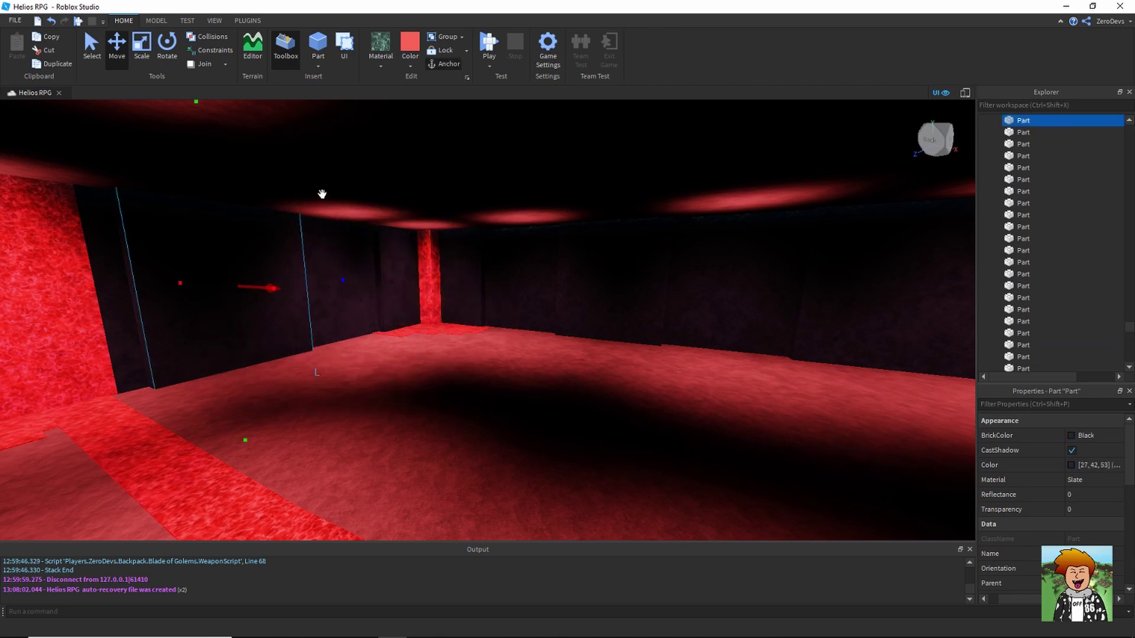
left_click(338, 211)
key("w")
right_click_drag(338, 211, 337, 213)
key("s")
key("a")
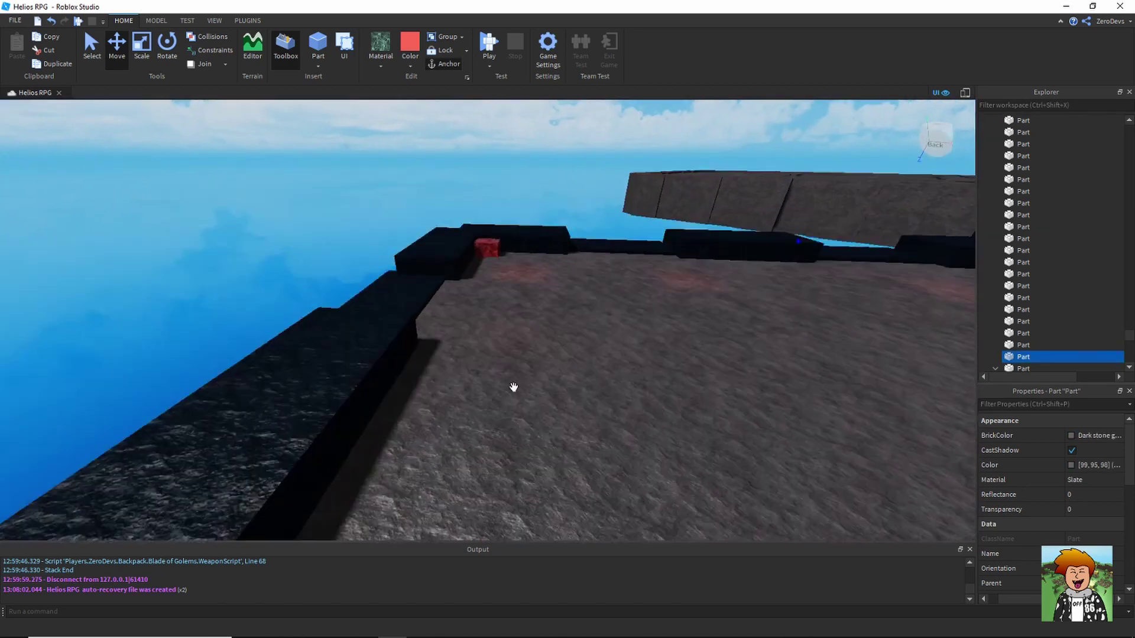
right_click_drag(537, 328, 566, 350)
key("w")
key("w")
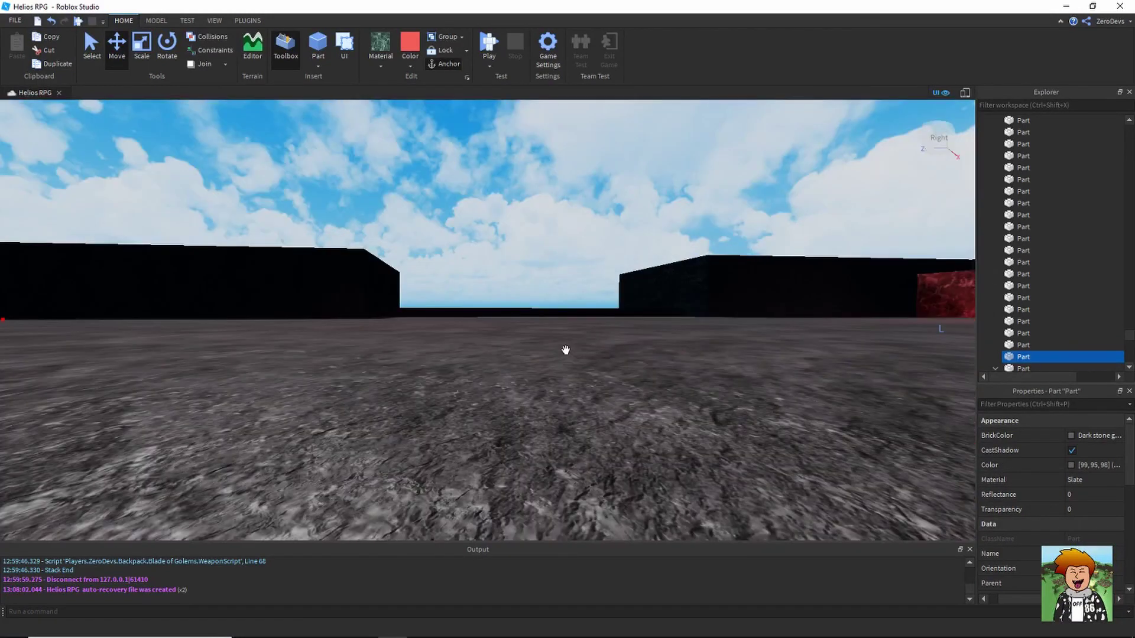
key("s")
left_click(473, 312)
left_click(484, 303)
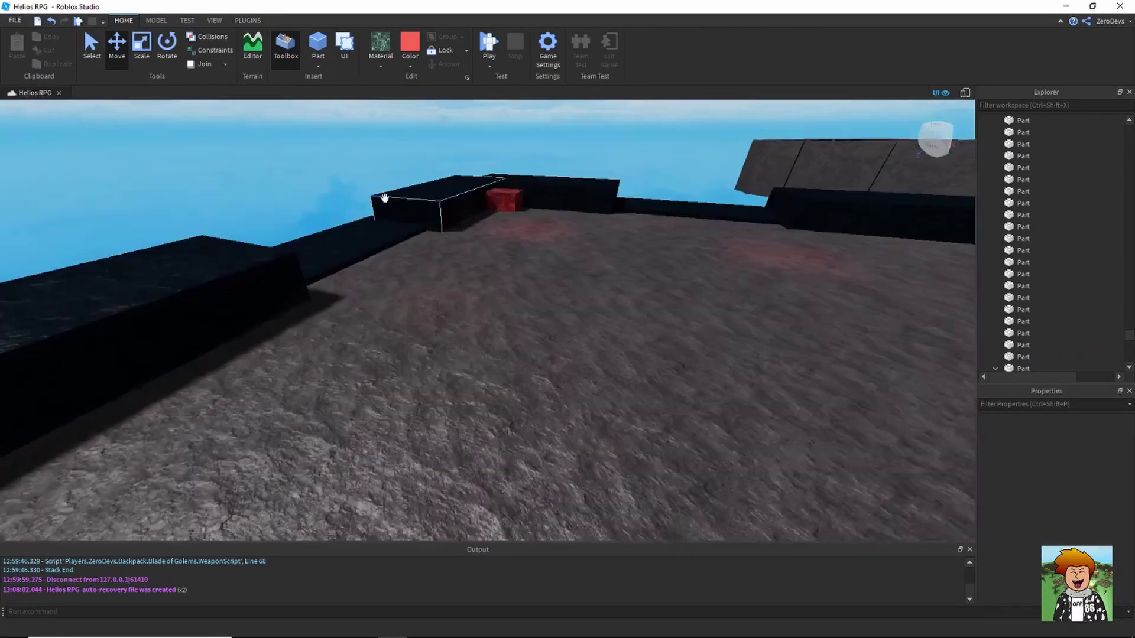
Duplicate a ceiling light block three times and spread the copies sideways over the remaining dark part of the room
scroll(375, 191, "down", 2)
left_click(455, 284)
scroll(516, 304, "up", 1)
key("w")
right_click_drag(517, 304, 455, 268)
key("w")
key("ctrl+d")
left_click_drag(353, 194, 708, 218)
key("d")
key("ctrl+d")
key("d")
key("ctrl+d")
key("d")
right_click_drag(708, 217, 709, 219)
key("s")
key("s")
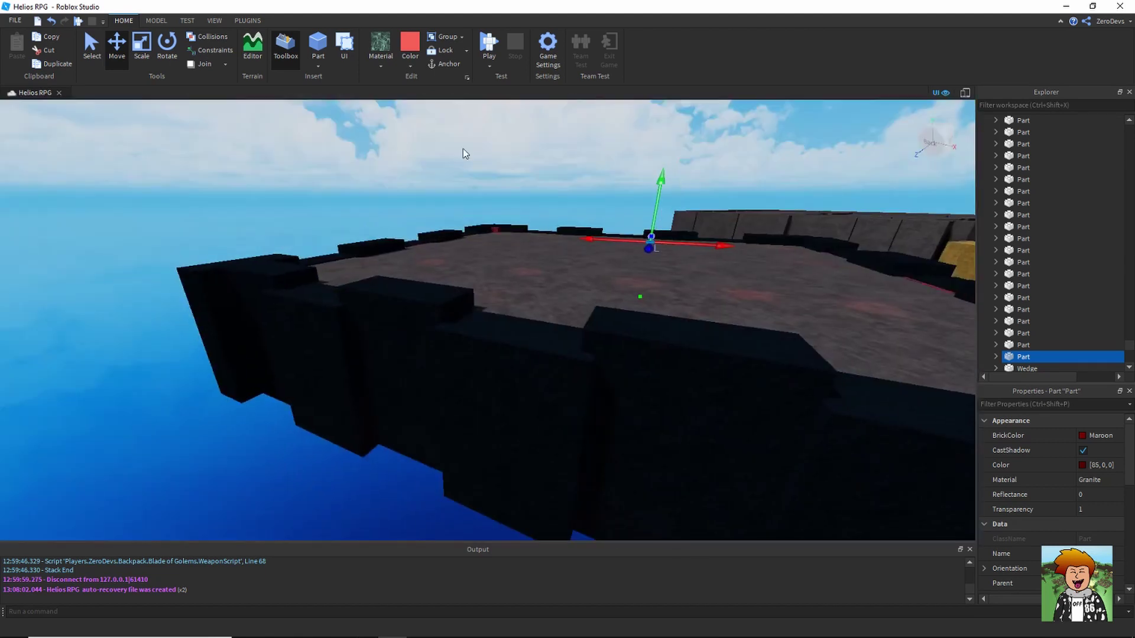
left_click(462, 148)
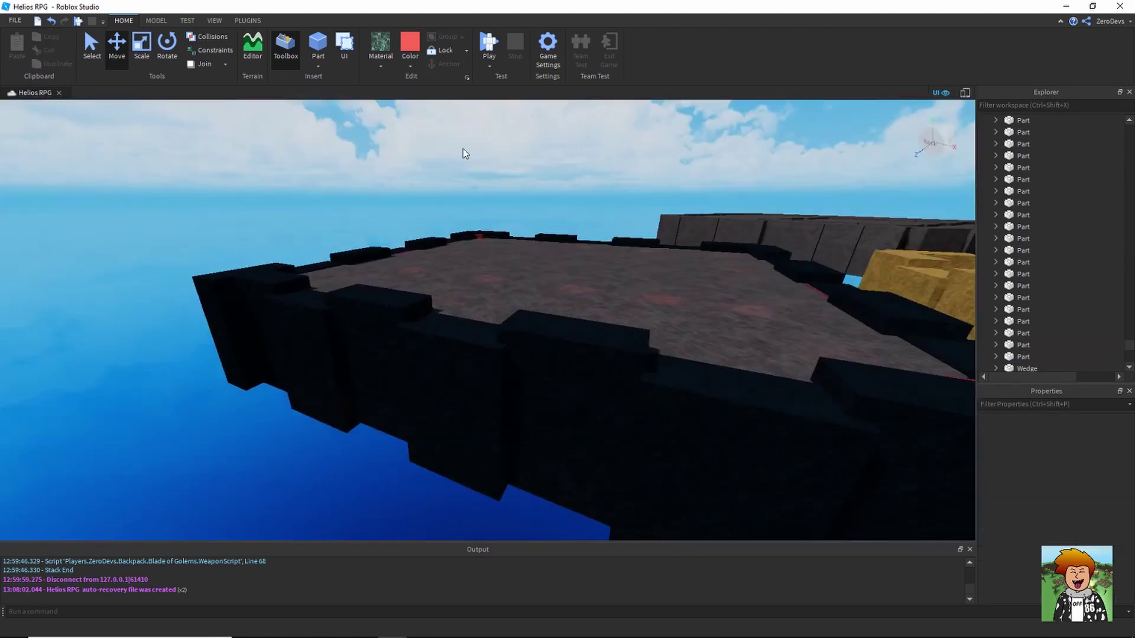
Examine the lighting of the whole walled area from inside and from above
key("w")
right_click_drag(463, 148, 463, 148)
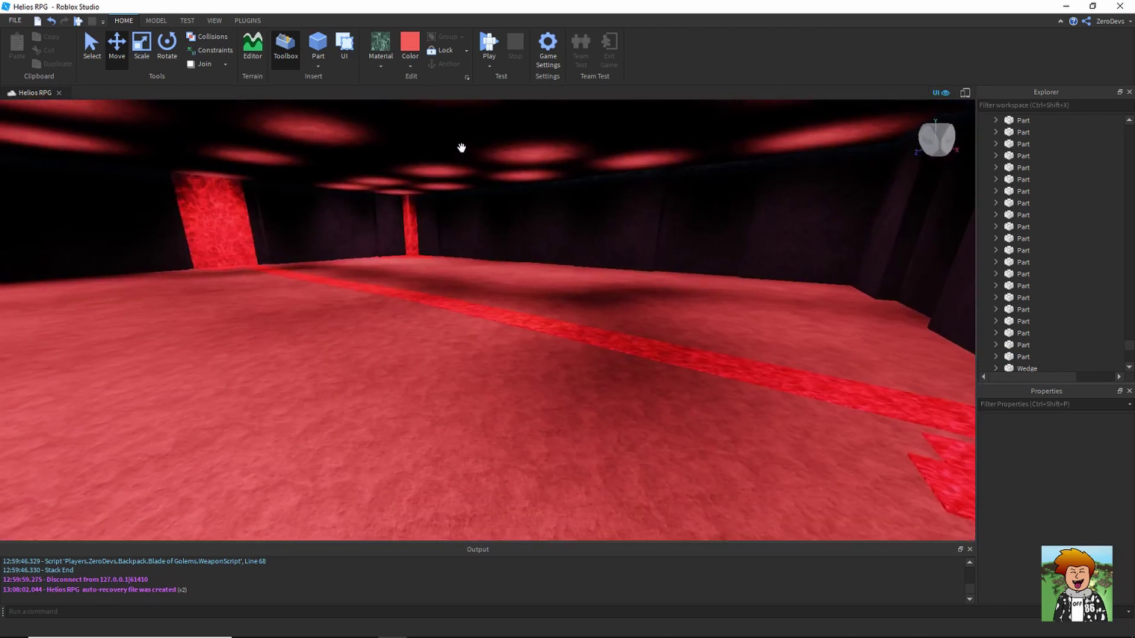
right_click_drag(461, 147, 511, 327)
key("w")
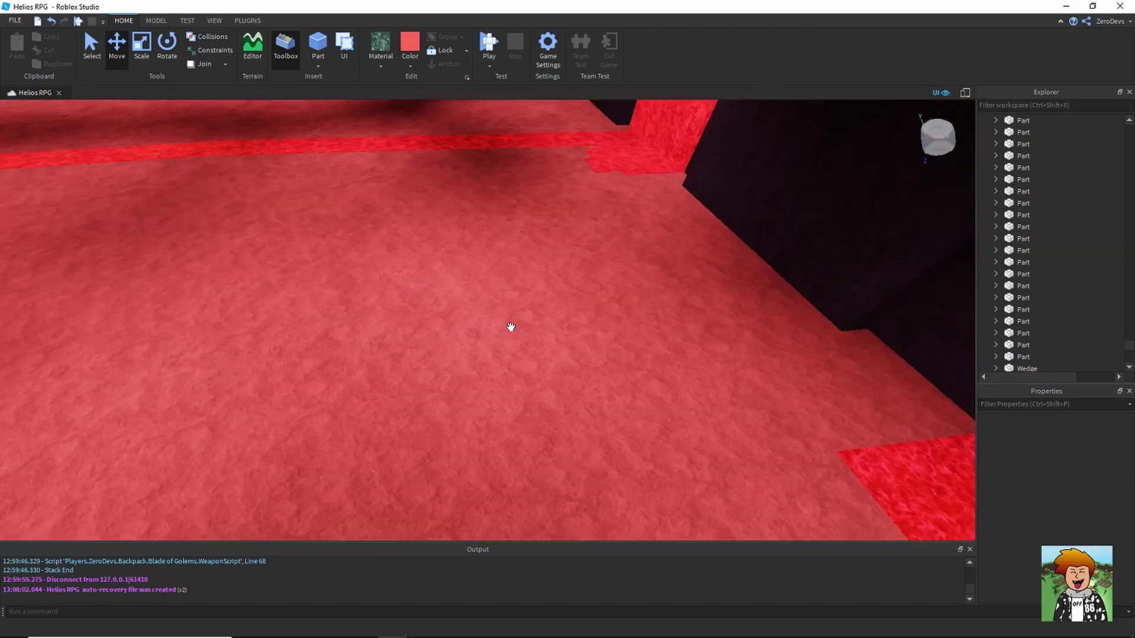
scroll(511, 324, "down", 10)
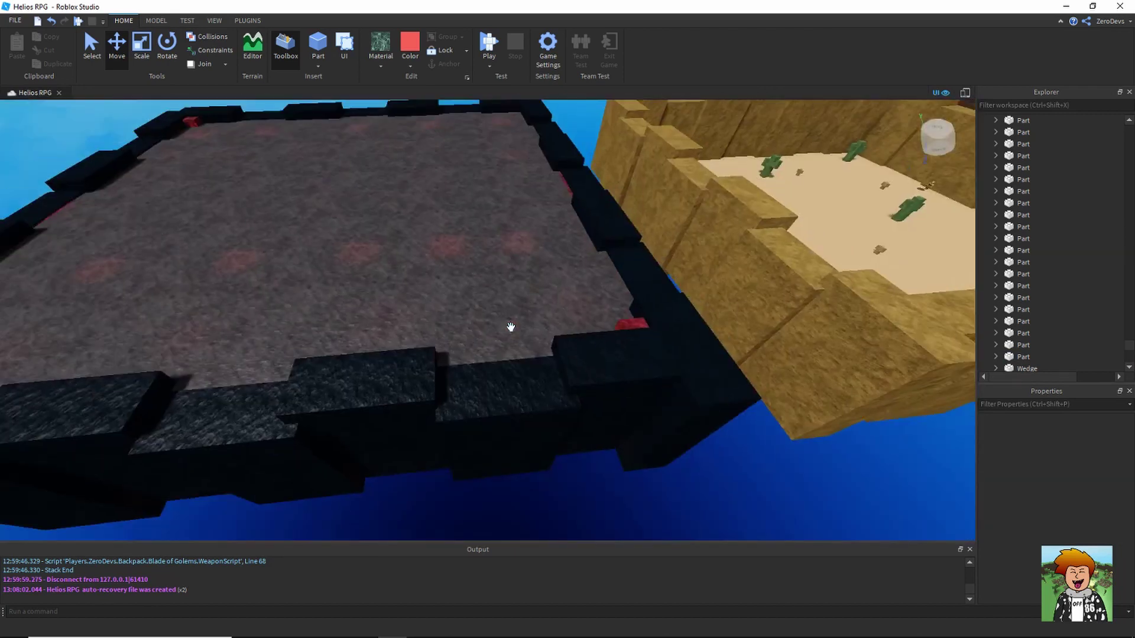
key("s")
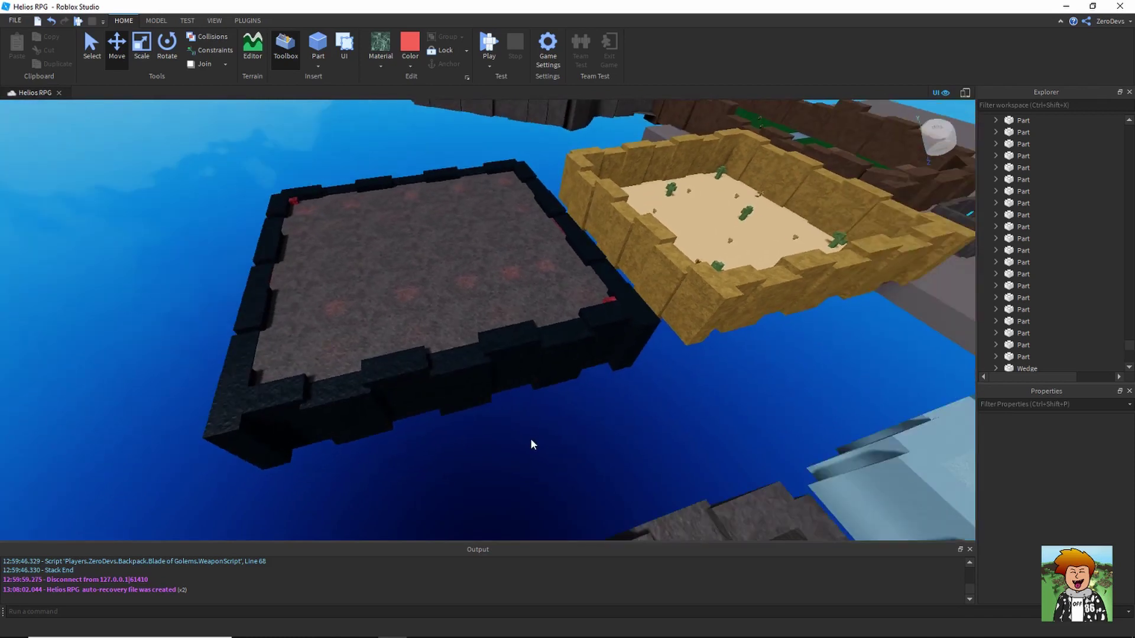
right_click_drag(516, 437, 515, 437)
key("w")
key("w")
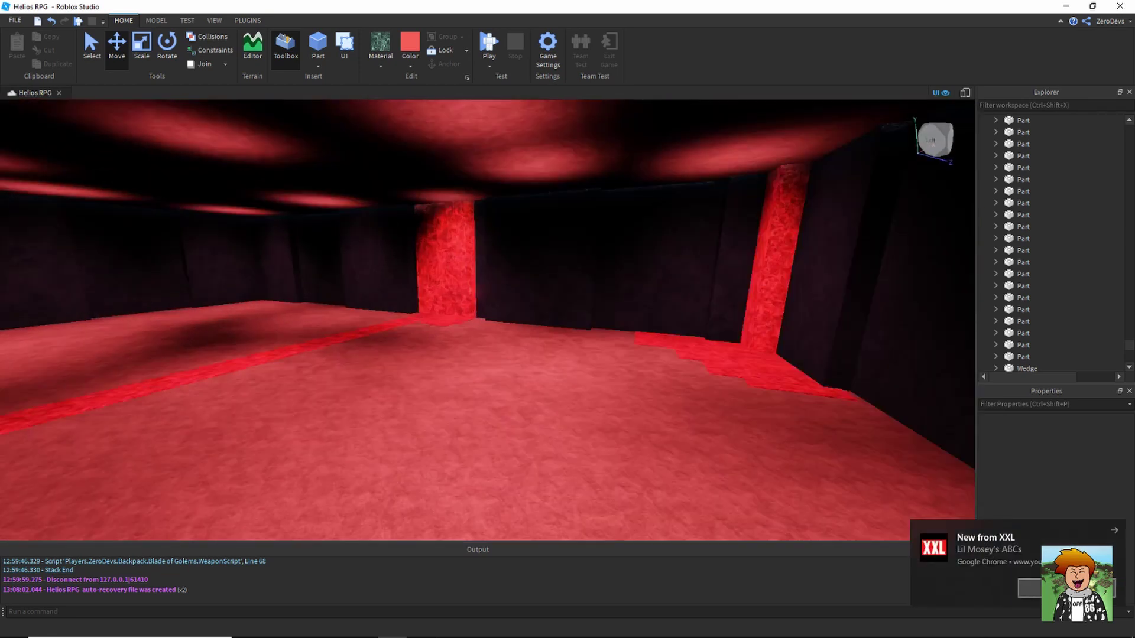
Copy the Position value of a temporary part placed on the red-lit floor, and delete that part
left_click(1067, 588)
right_click_drag(674, 436, 633, 439)
left_click(292, 51)
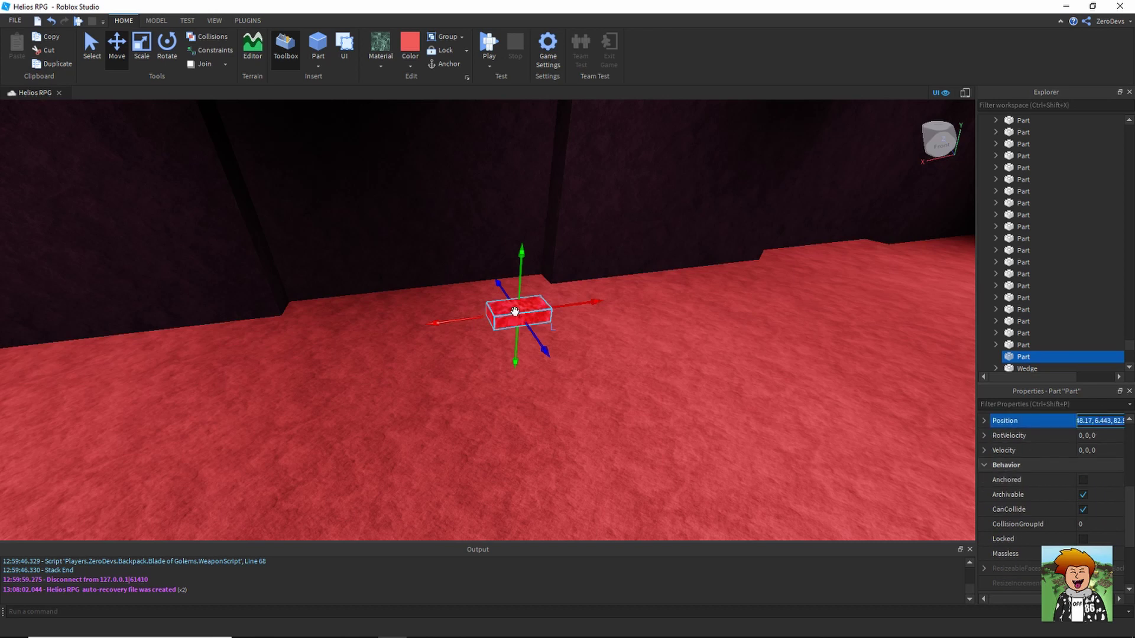
key("Delete")
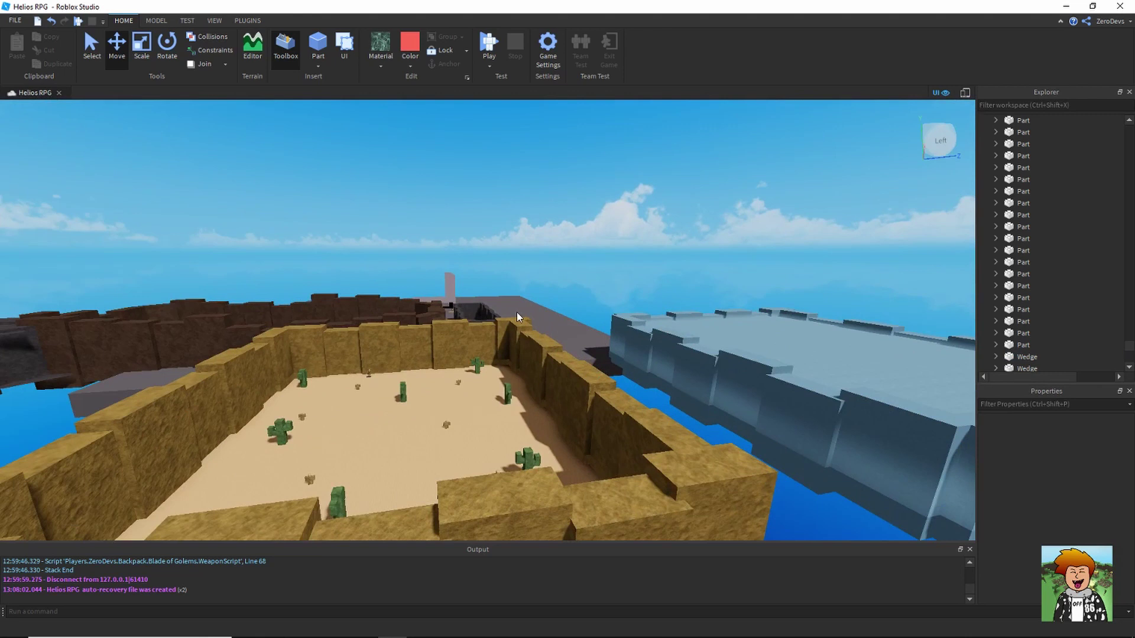
Duplicate the DesertTele teleporter in the portal room and move the copy to the opposite wall
key("w")
right_click_drag(516, 312, 514, 311)
key("w")
left_click(385, 343)
key("w")
right_click_drag(404, 348, 403, 349)
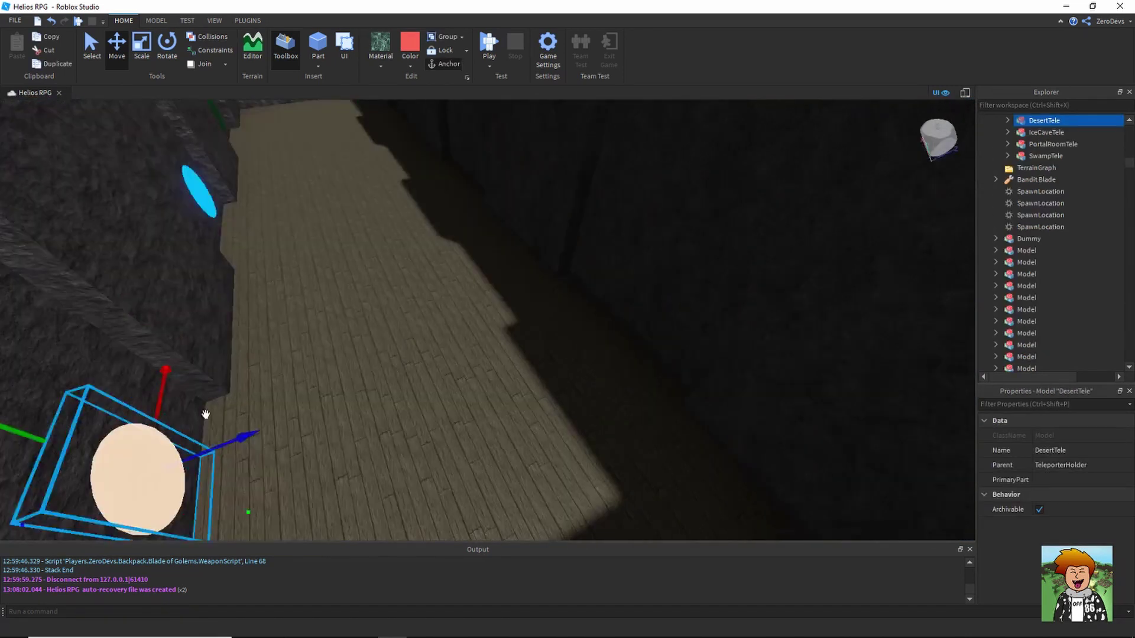
key("ctrl+d")
left_click_drag(168, 465, 628, 366)
key("d")
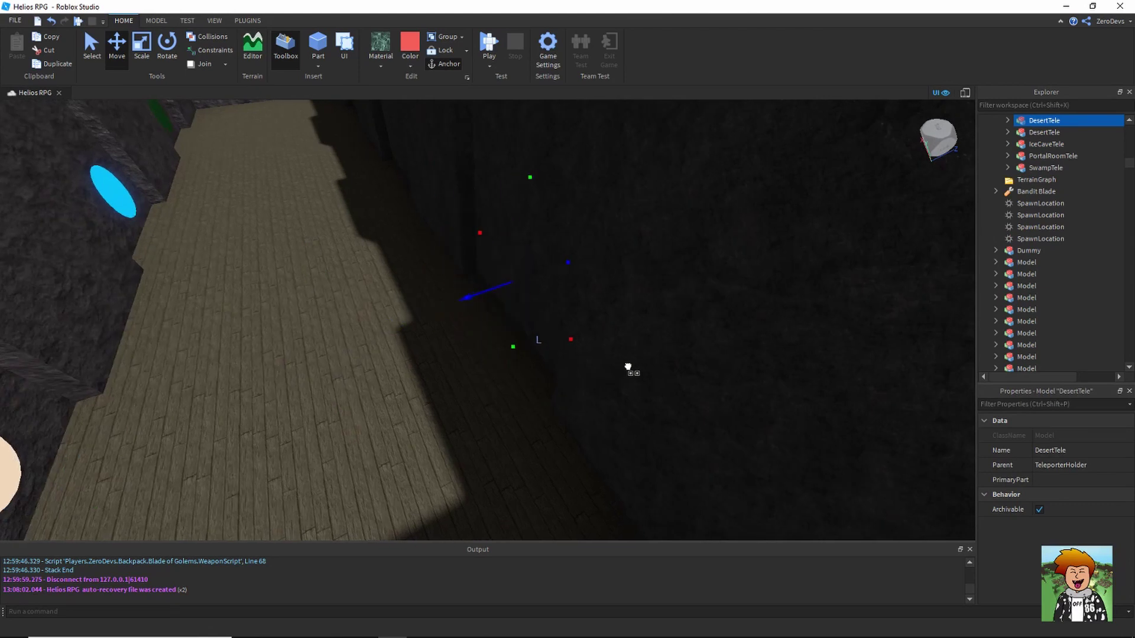
Rename the duplicated teleporter model as MagmaCaveTele
right_click_drag(609, 361, 603, 357)
key("w")
right_click(1058, 123)
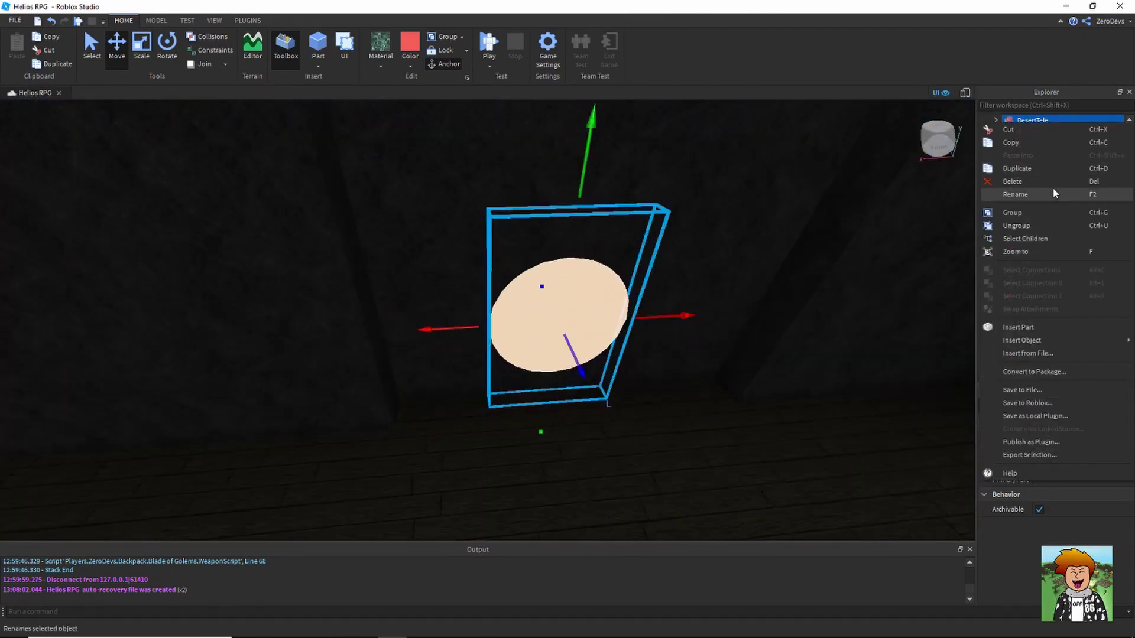
left_click(1054, 193)
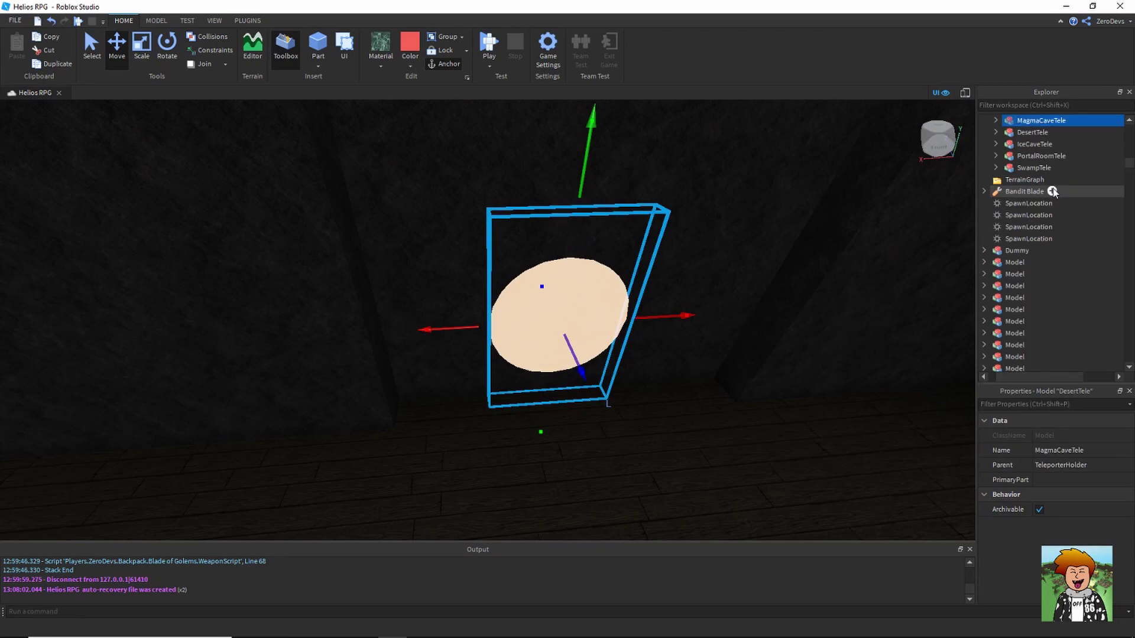
Find the green SwampTele portal, open its TeleporterConfig script, and return to the 3D view
right_click_drag(636, 271, 636, 271)
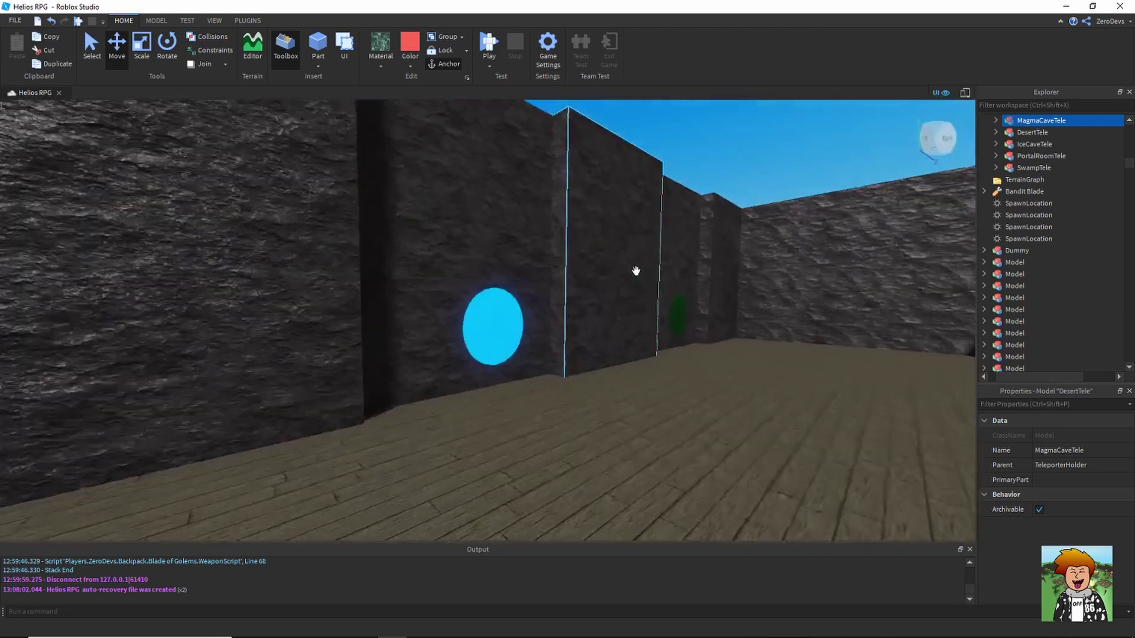
key("w")
key("d")
left_click(631, 313)
key("w")
key("d")
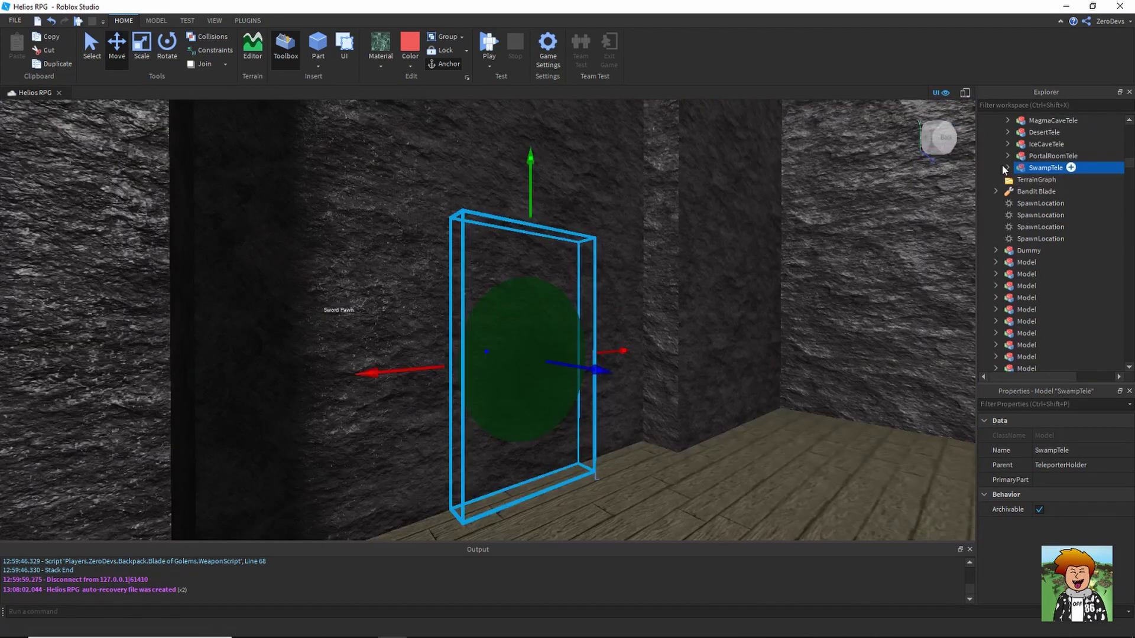
left_click(1006, 168)
double_click(1034, 194)
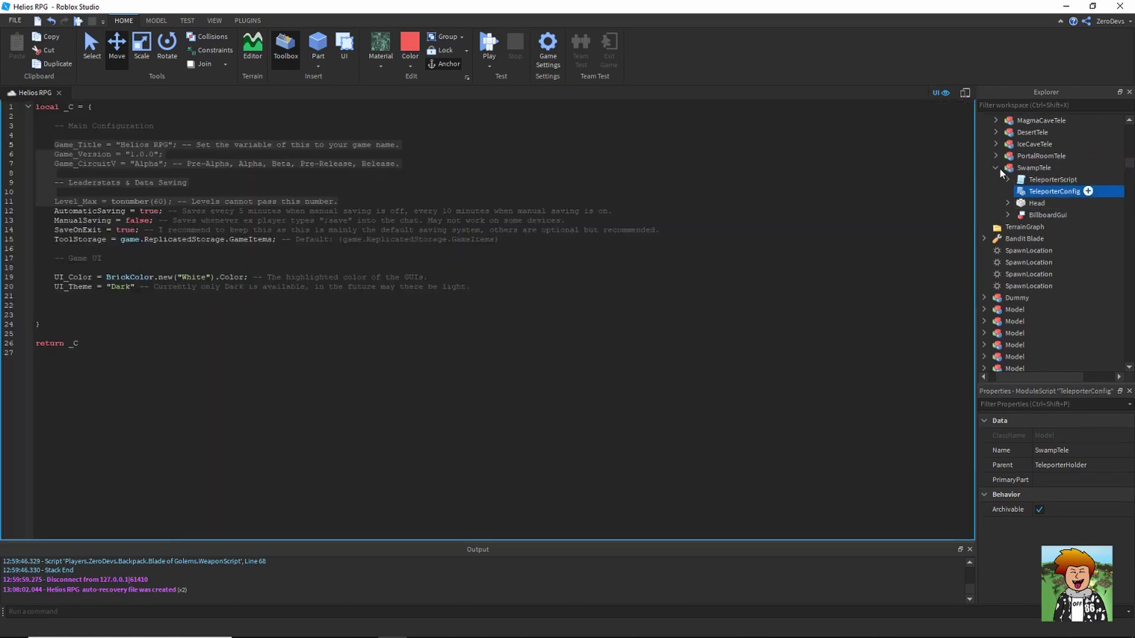
left_click(996, 168)
left_click(36, 93)
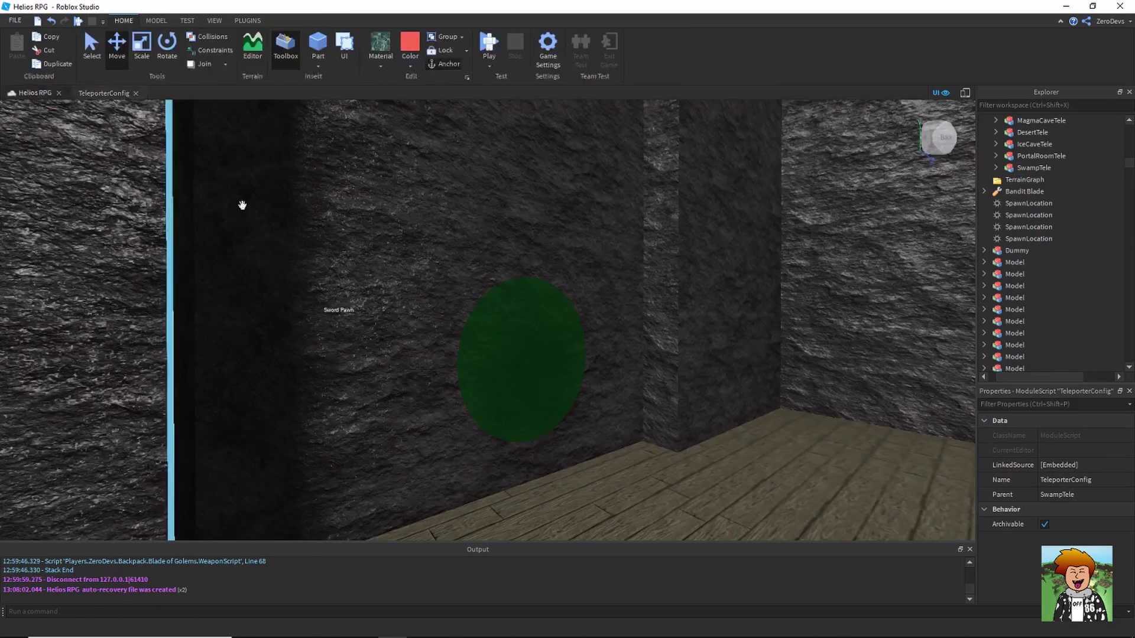
Set the BrickColor of the MagmaCaveTele portal's Head part to Persimmon
scroll(406, 277, "down", 10)
right_click_drag(406, 277, 405, 278)
scroll(404, 278, "up", 4)
scroll(406, 278, "up", 3)
scroll(405, 278, "up", 5)
scroll(404, 277, "up", 5)
scroll(405, 278, "up", 5)
scroll(405, 278, "up", 4)
key("w")
scroll(404, 278, "down", 8)
scroll(405, 278, "up", 8)
scroll(404, 278, "up", 6)
left_click(495, 308)
scroll(508, 295, "up", 3)
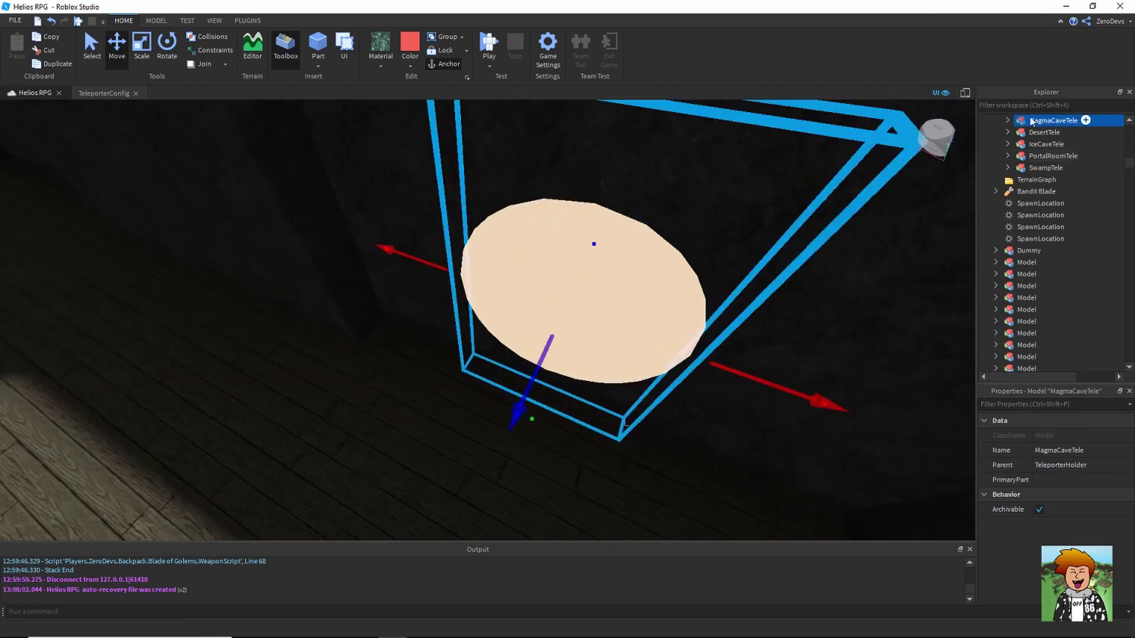
left_click(1009, 121)
left_click(1037, 157)
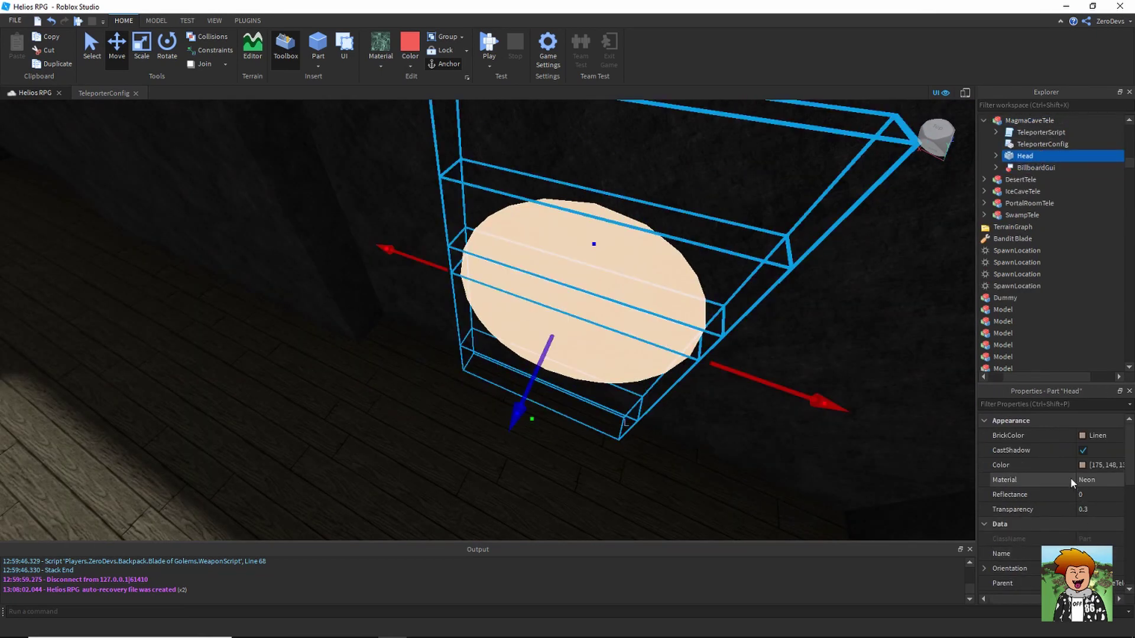
left_click(1083, 437)
left_click(1084, 444)
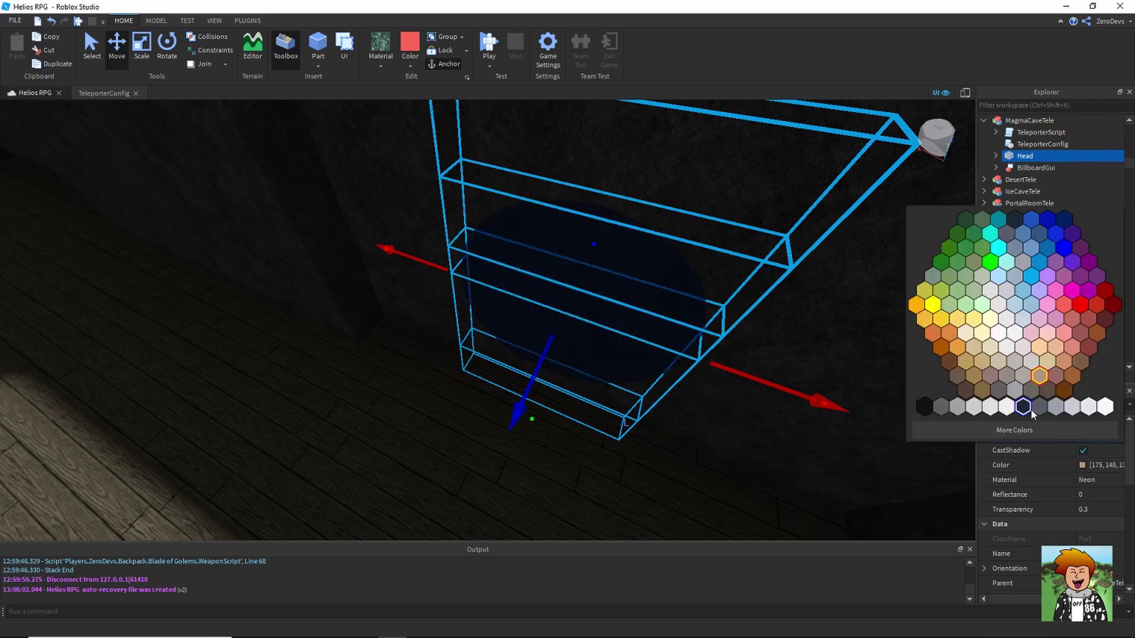
left_click(1066, 307)
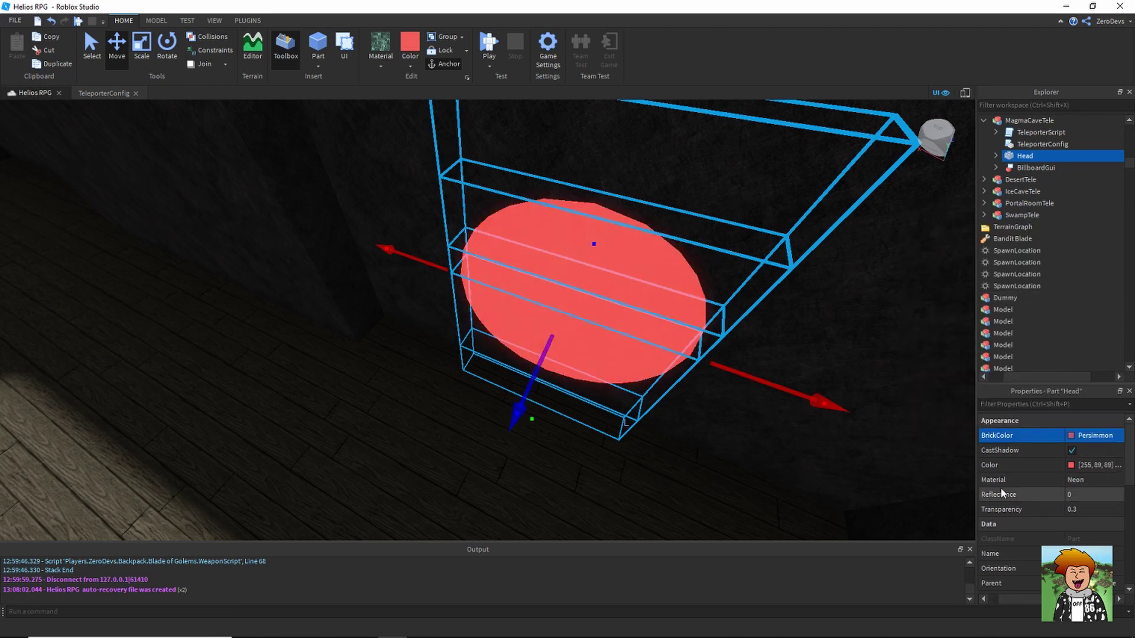
In MagmaCaveTele's TeleporterConfig script, set TeleporterPos to -648.17, 6.443, 82.983 and RequiredLevel to 65
double_click(1027, 146)
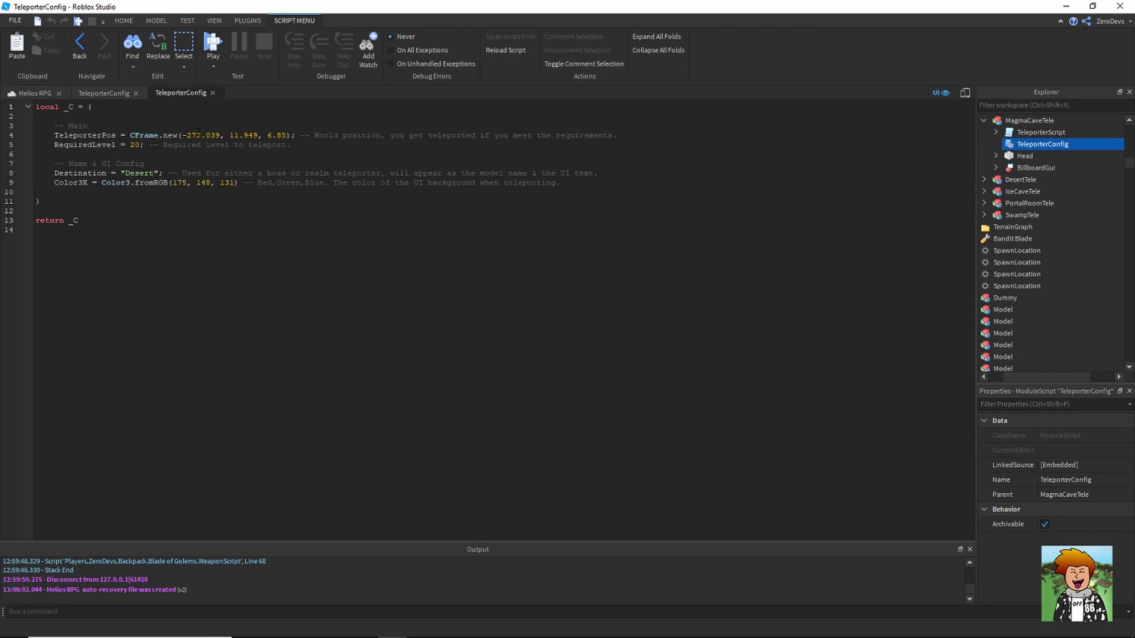
left_click_drag(185, 135, 288, 135)
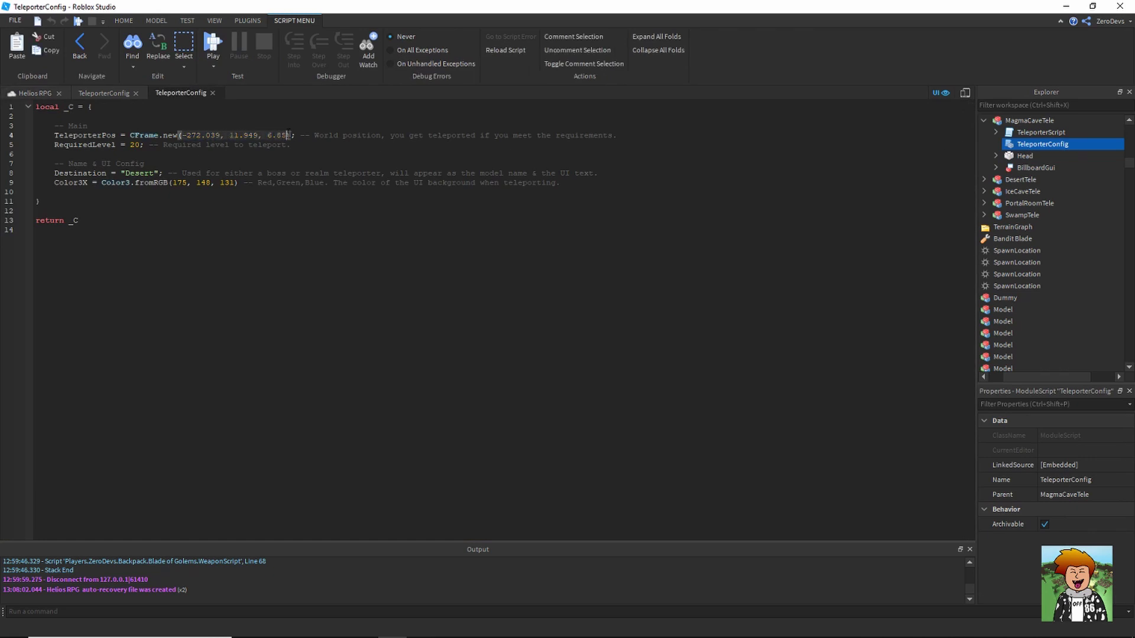
type("-648.17, 6.443, 82.983")
double_click(136, 144)
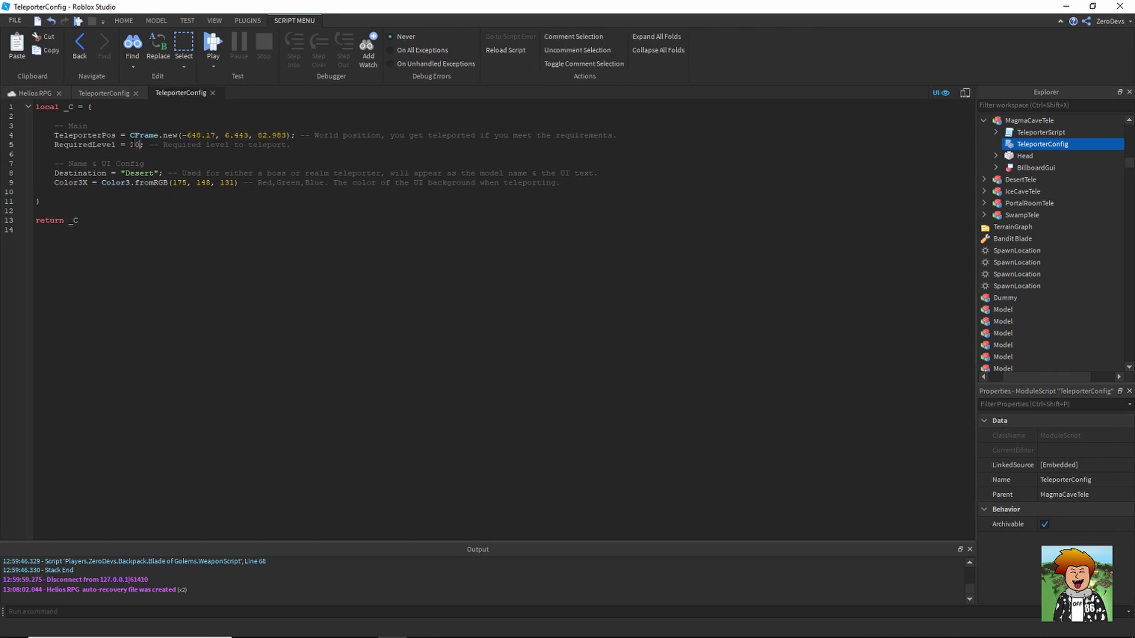
type("65")
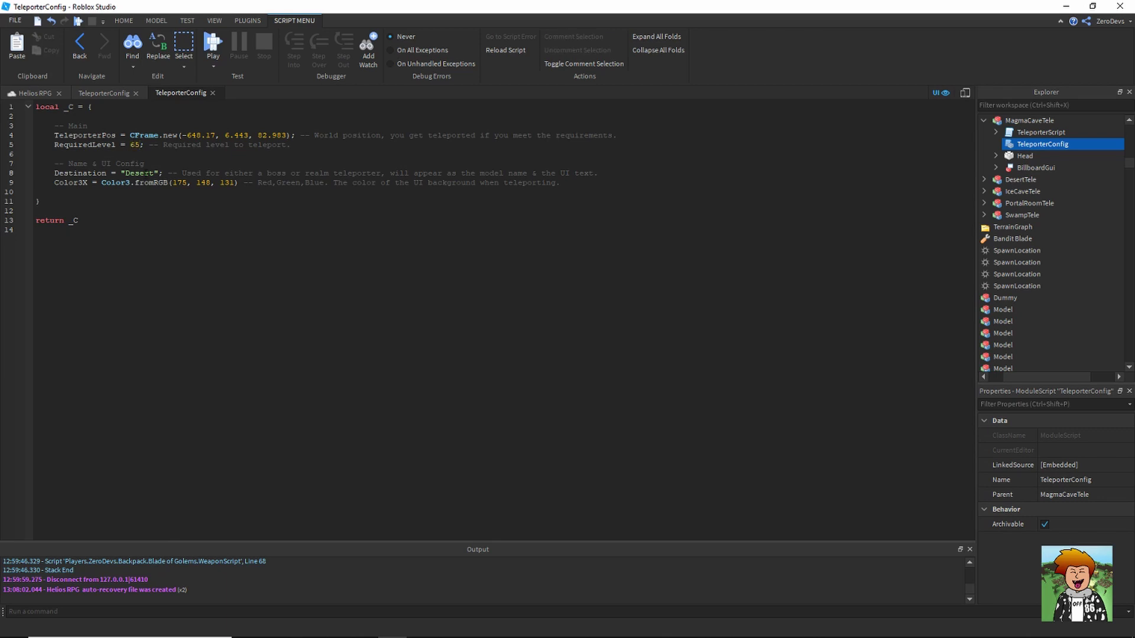
Set the Destination in the teleporter config to "Magma Cave", undoing any stray line breaks
double_click(148, 173)
type("MagmaCave")
key("Left")
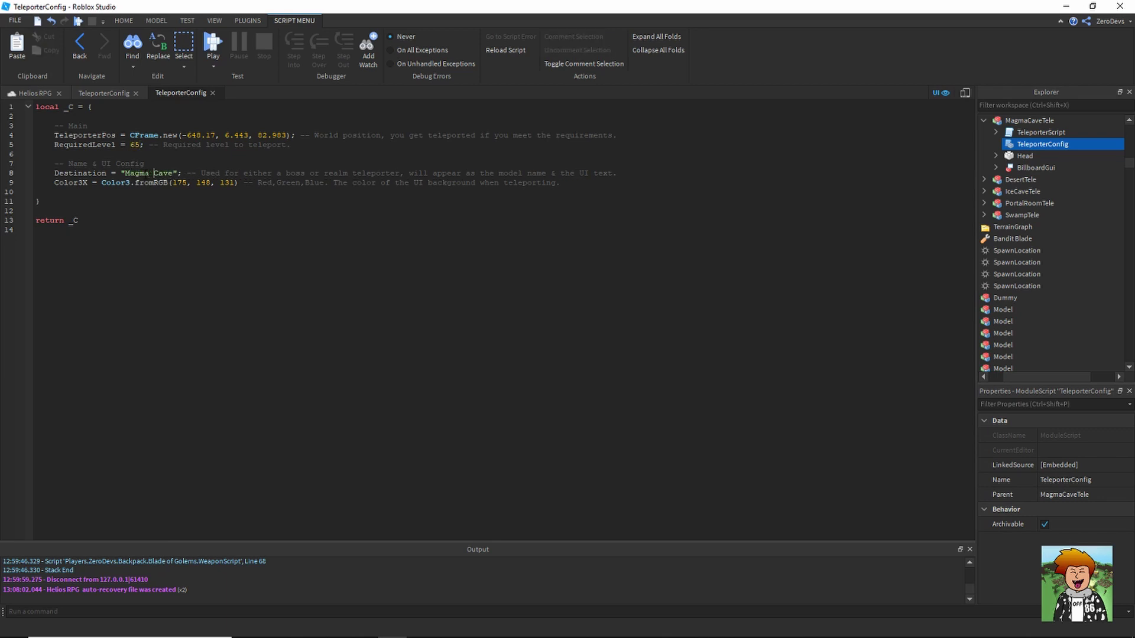
key("Return")
key("Return")
key("ctrl+z")
key("ctrl+z")
Replace the Color3X RGB values with the Head part's color, 255, 89, 89, and return to the 3D view
left_click(1024, 156)
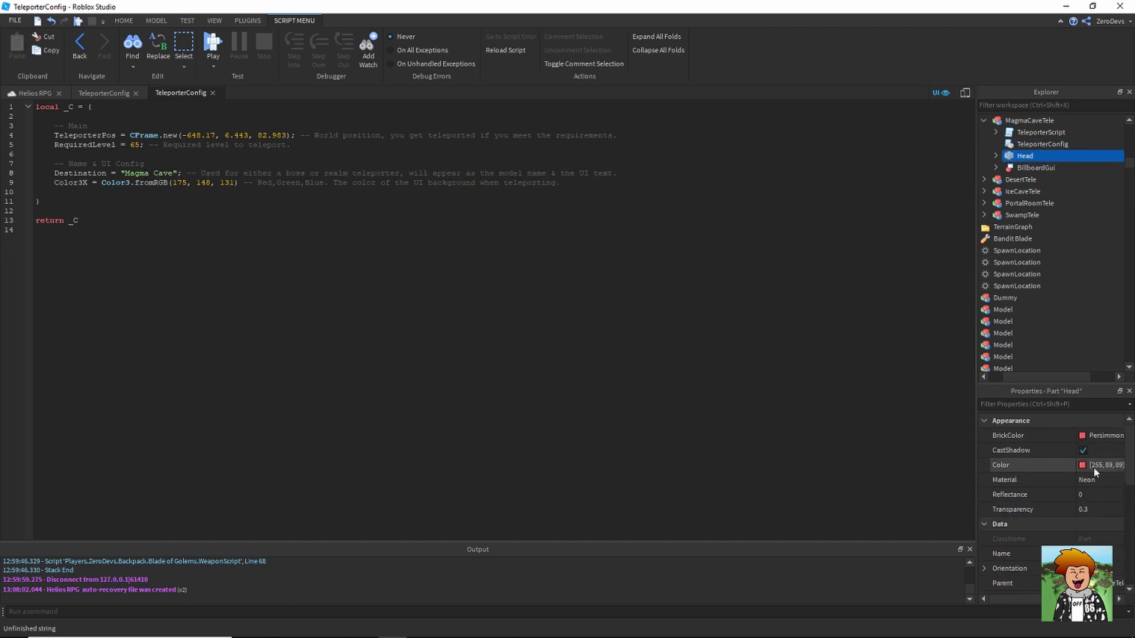
left_click(1095, 467)
key("ctrl+c")
left_click_drag(173, 183, 237, 183)
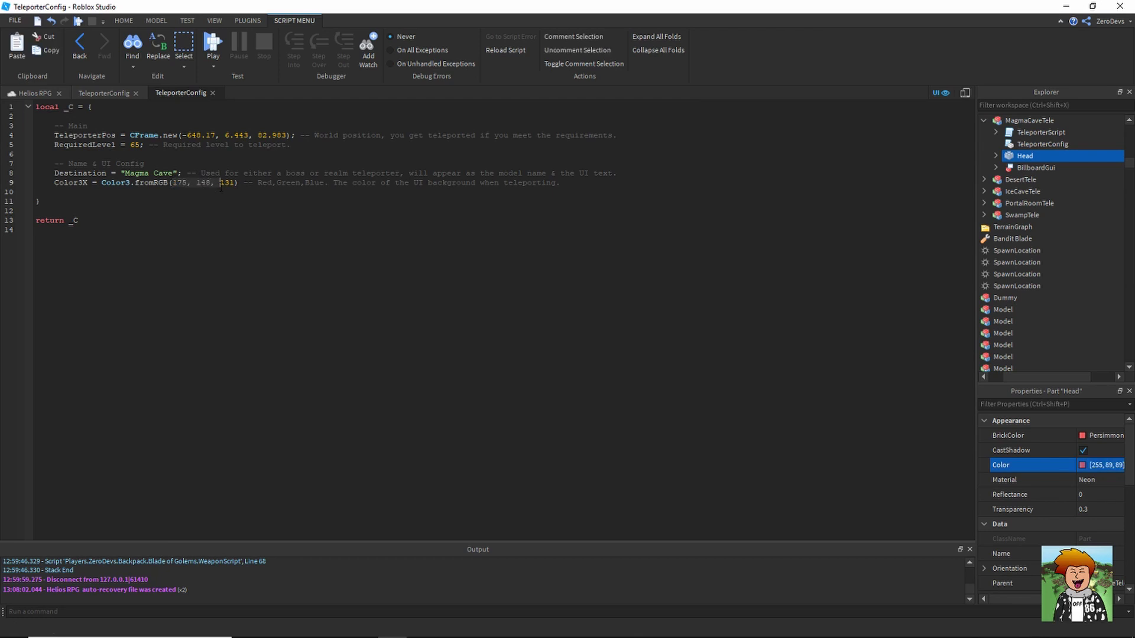
key("ctrl+v")
left_click(31, 92)
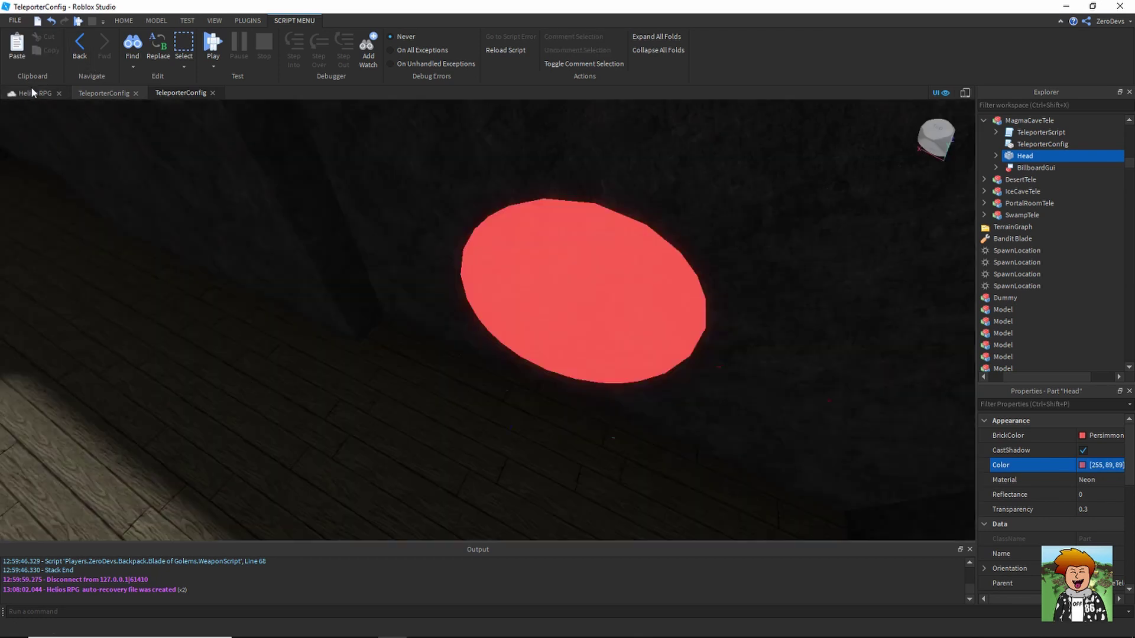
right_click_drag(579, 373, 522, 350)
key("s")
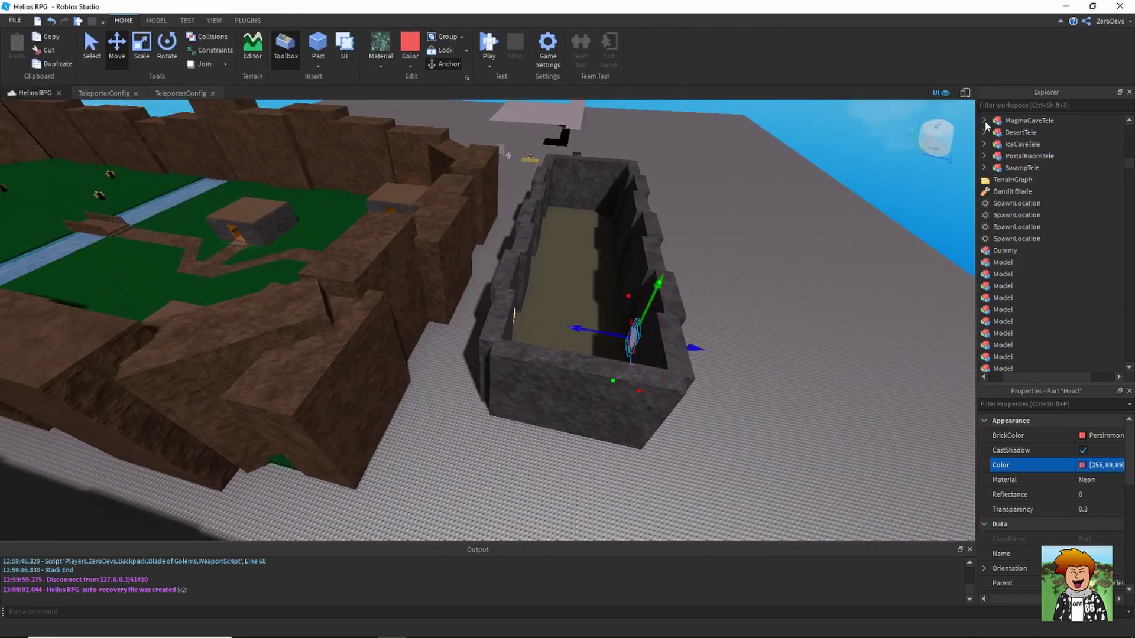
Set Level_Max to 90 in the GameConfig module under ReplicatedStorage and return to the 3D view
scroll(1055, 246, "down", 10)
left_click_drag(1126, 185, 1126, 361)
double_click(991, 253)
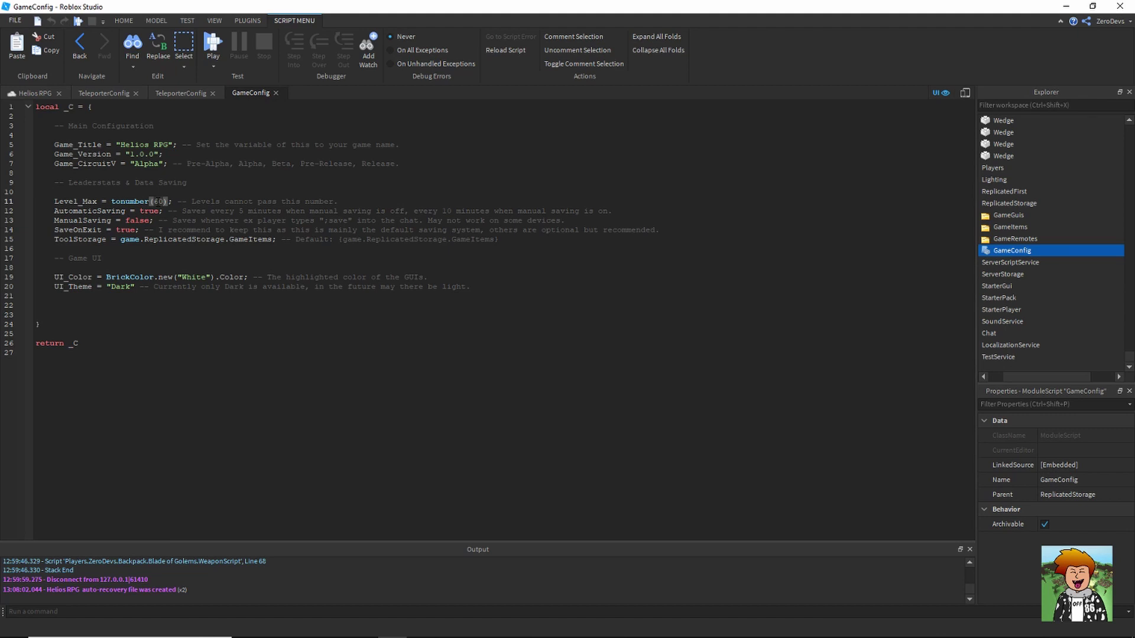
type("90")
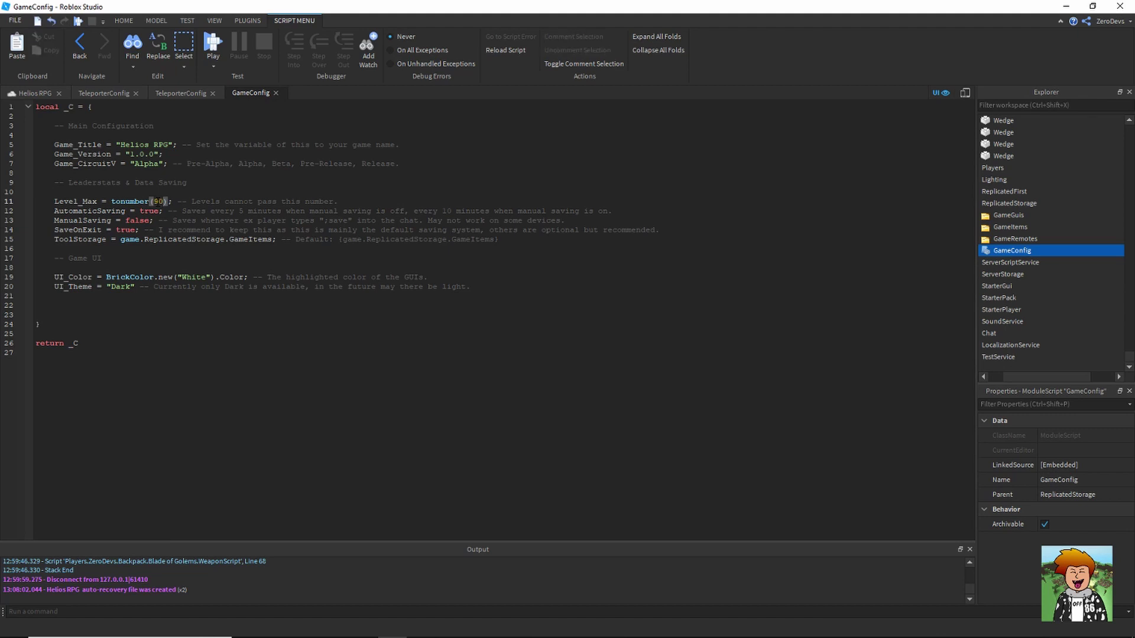
left_click(37, 93)
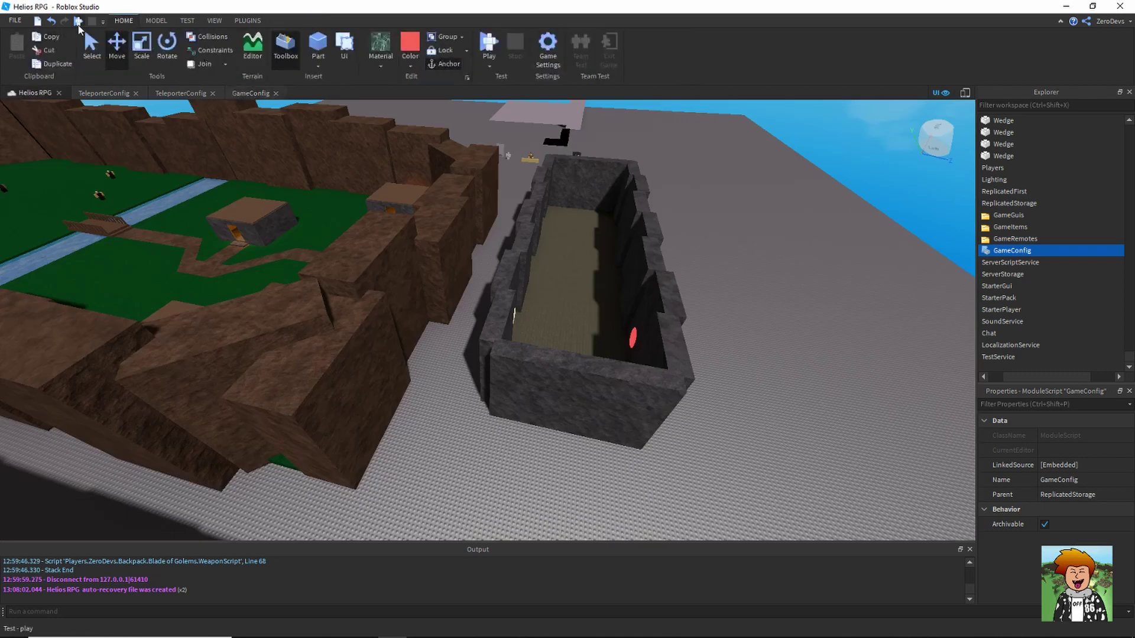
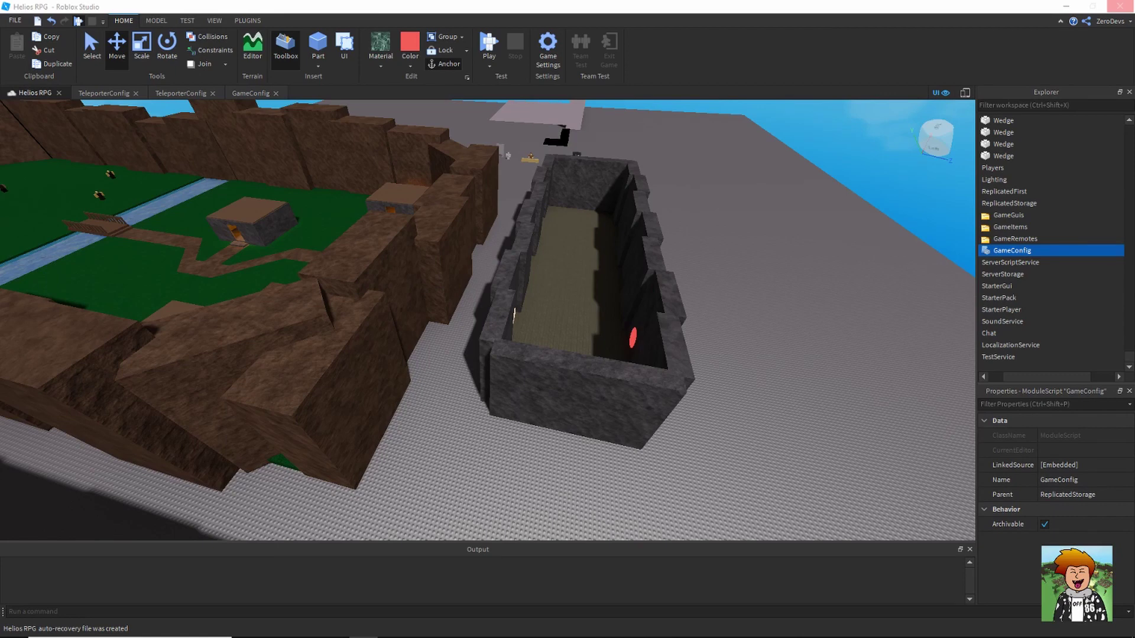
Start a playtest and set the player's leaderstats Level value to 90 through the server-side Developer Console
left_click(495, 52)
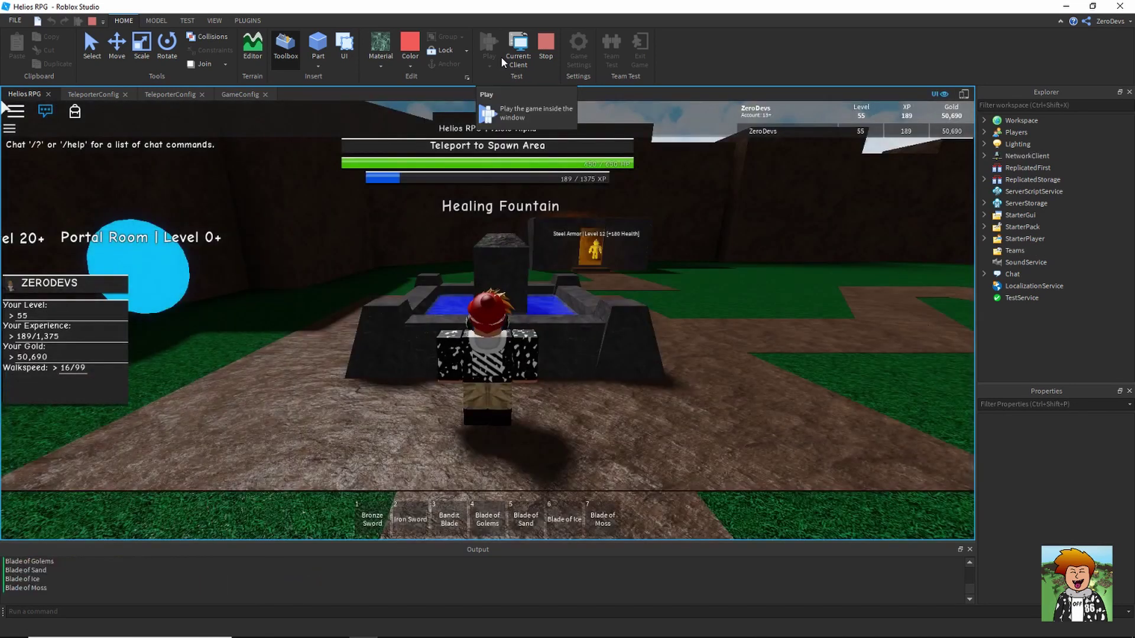
key("F9")
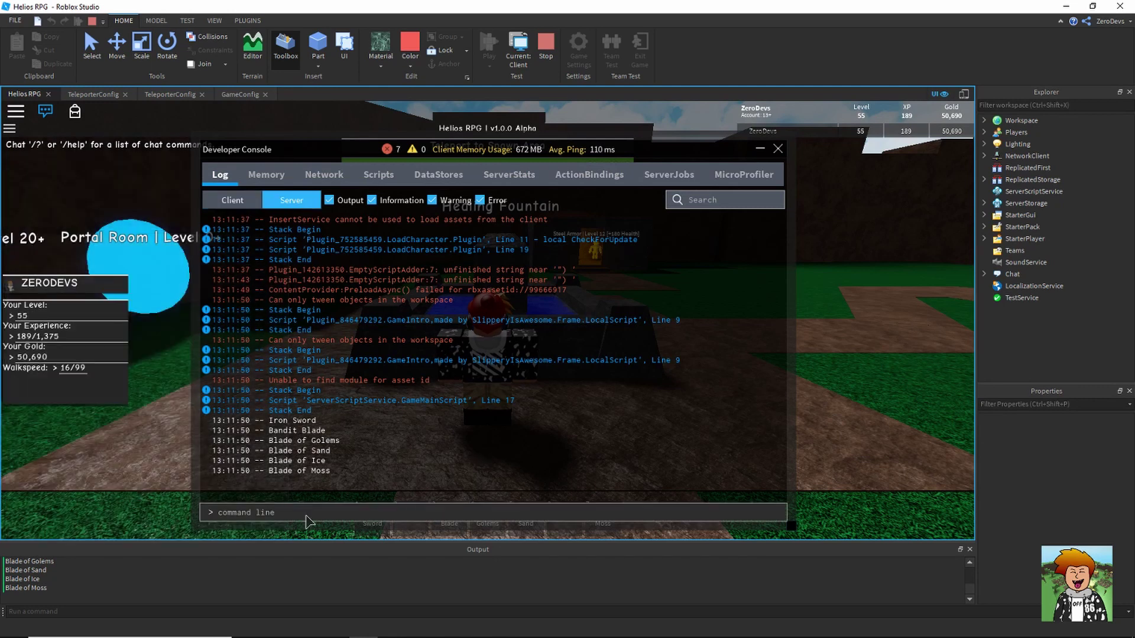
left_click(306, 514)
type("game.Players.ZeroDevs")
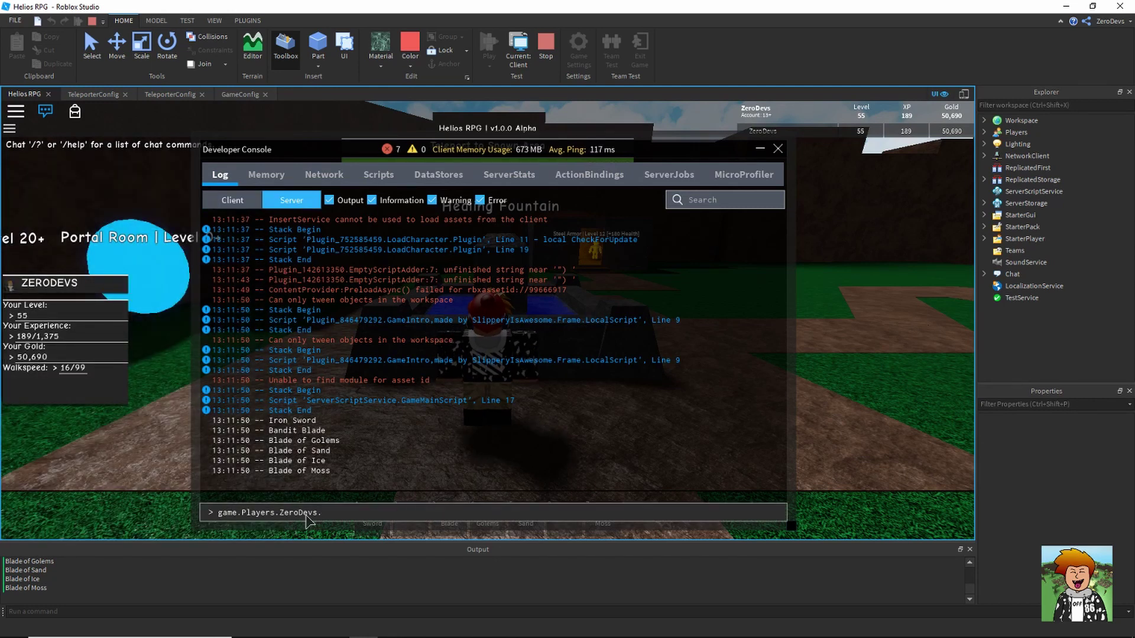
type(".leaderstats.Leve")
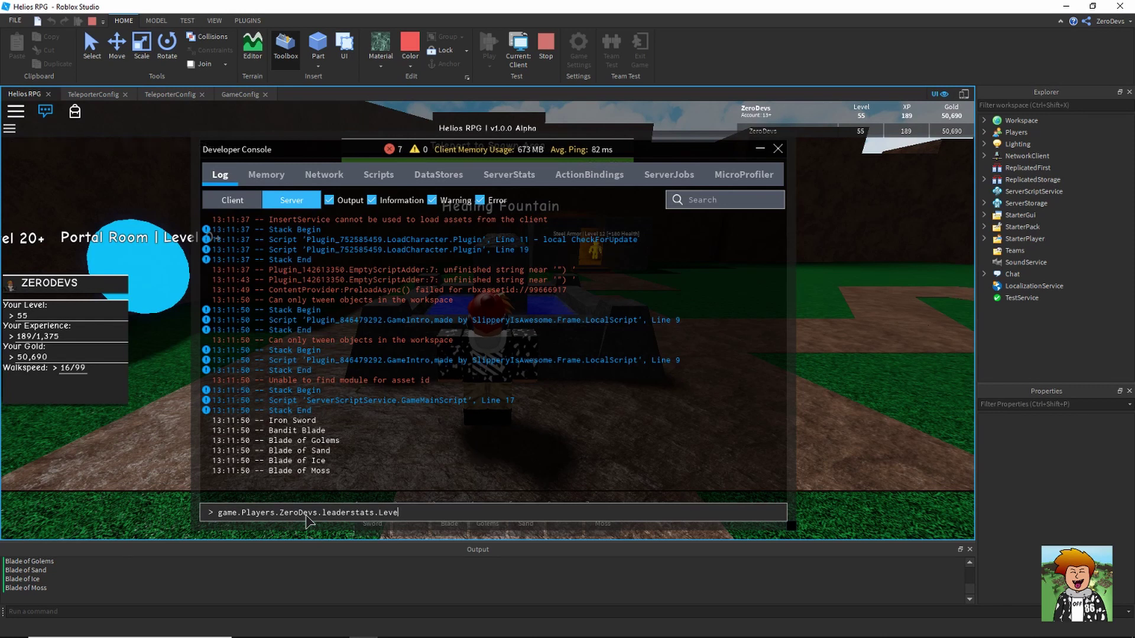
type("l.Value = 90")
key("Return")
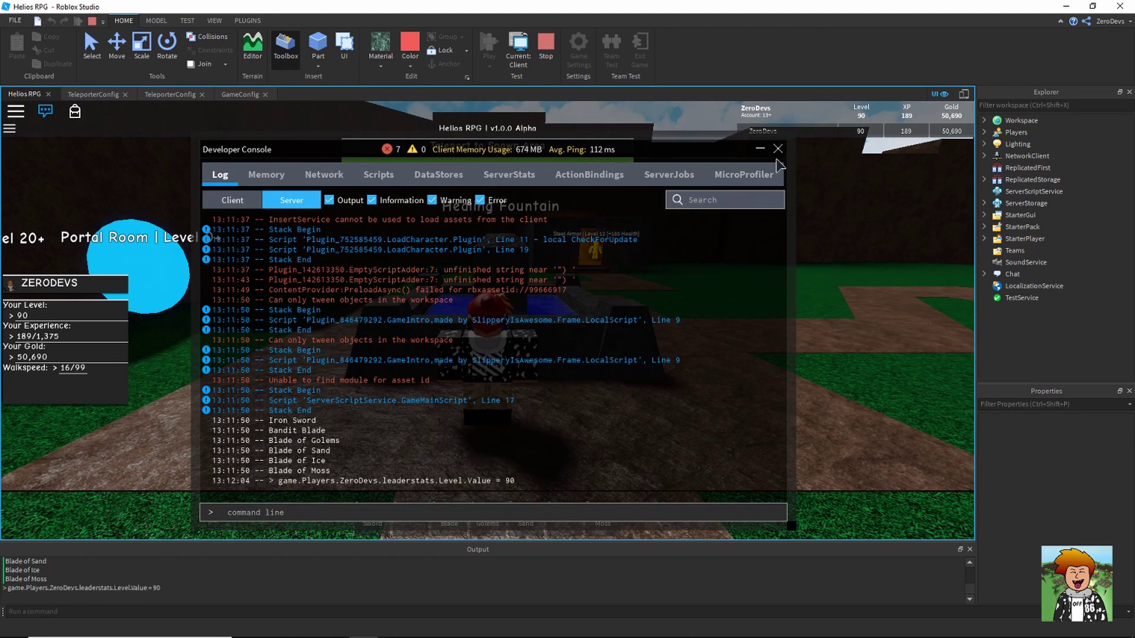
left_click(780, 148)
Test the Magma Cave portal by walking through it in the portal room, look around the cave, and stop the playtest
key("w")
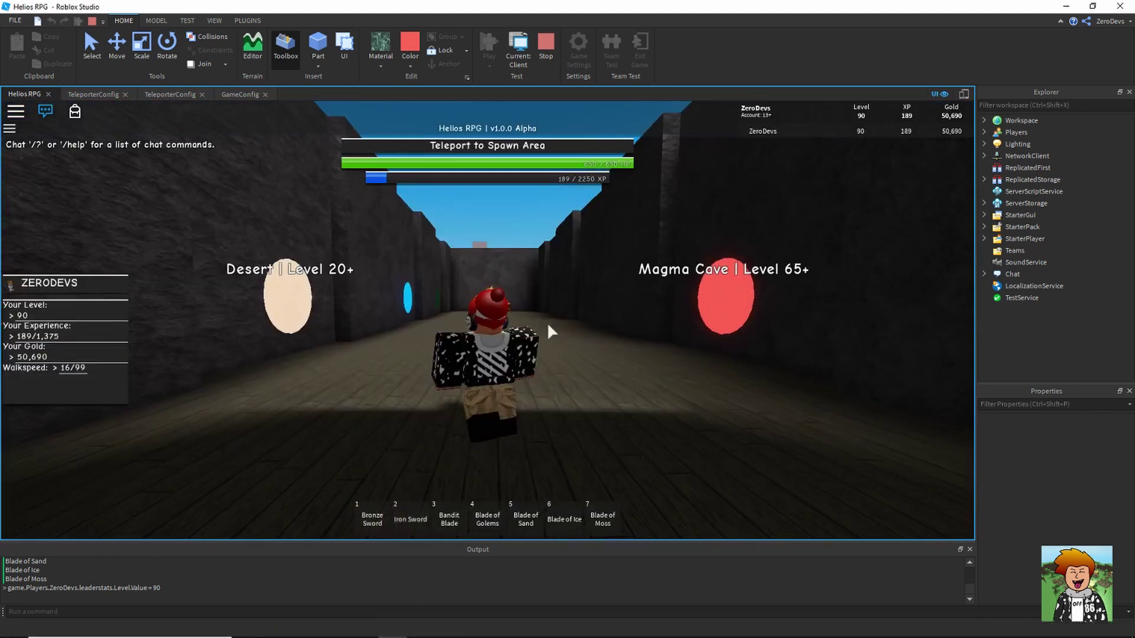
key("d")
right_click_drag(548, 325, 548, 325)
key("w")
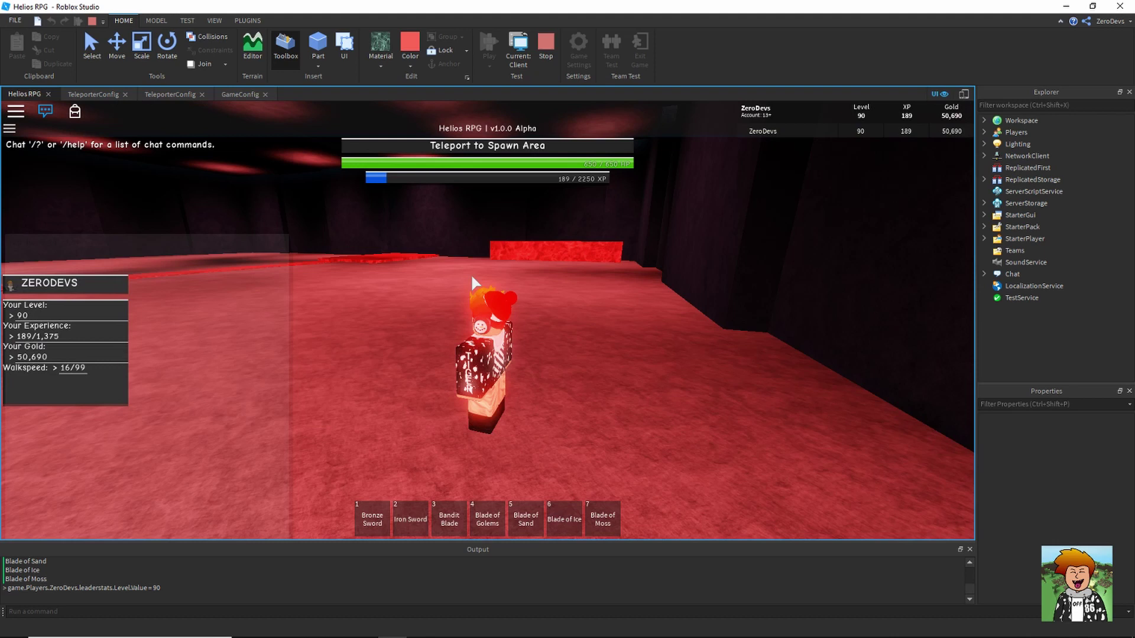
right_click_drag(472, 277, 471, 276)
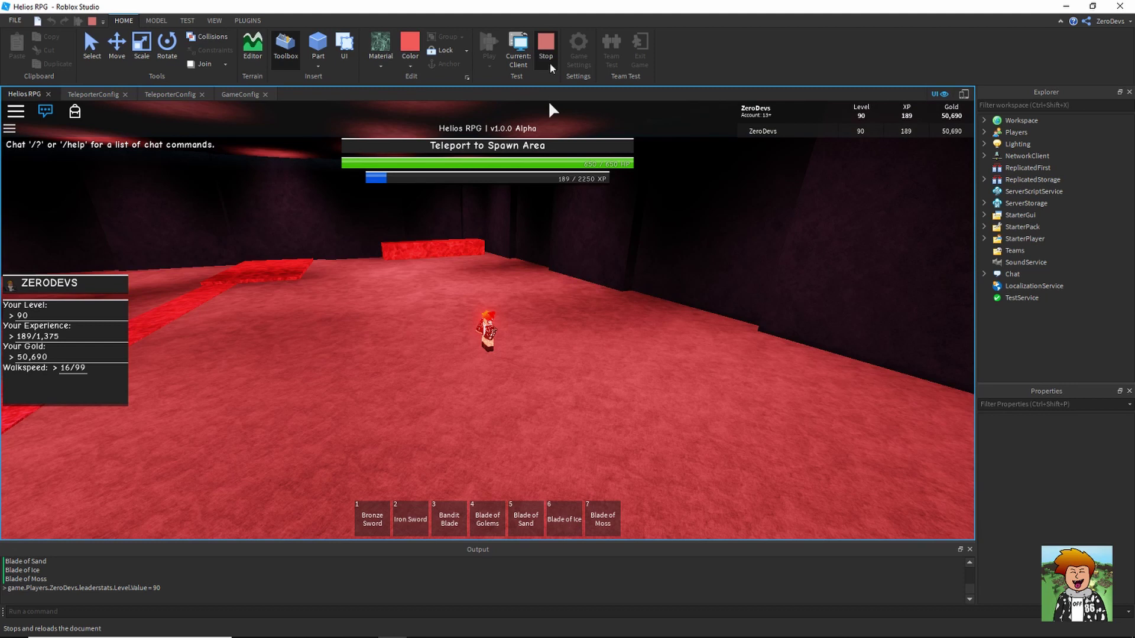
left_click(551, 68)
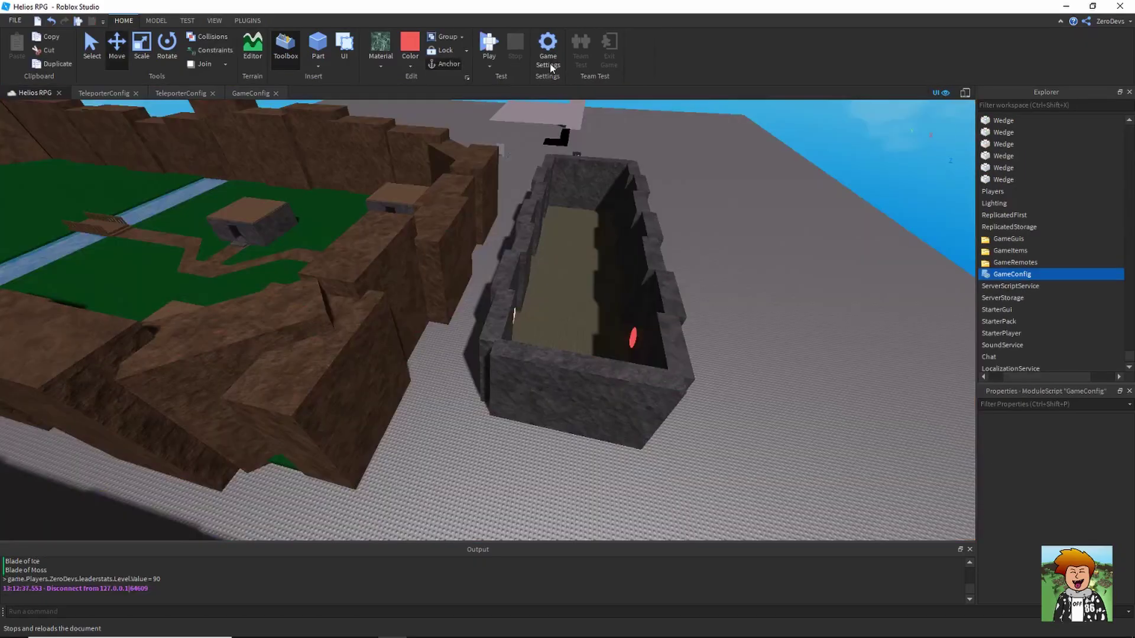
left_click(548, 62)
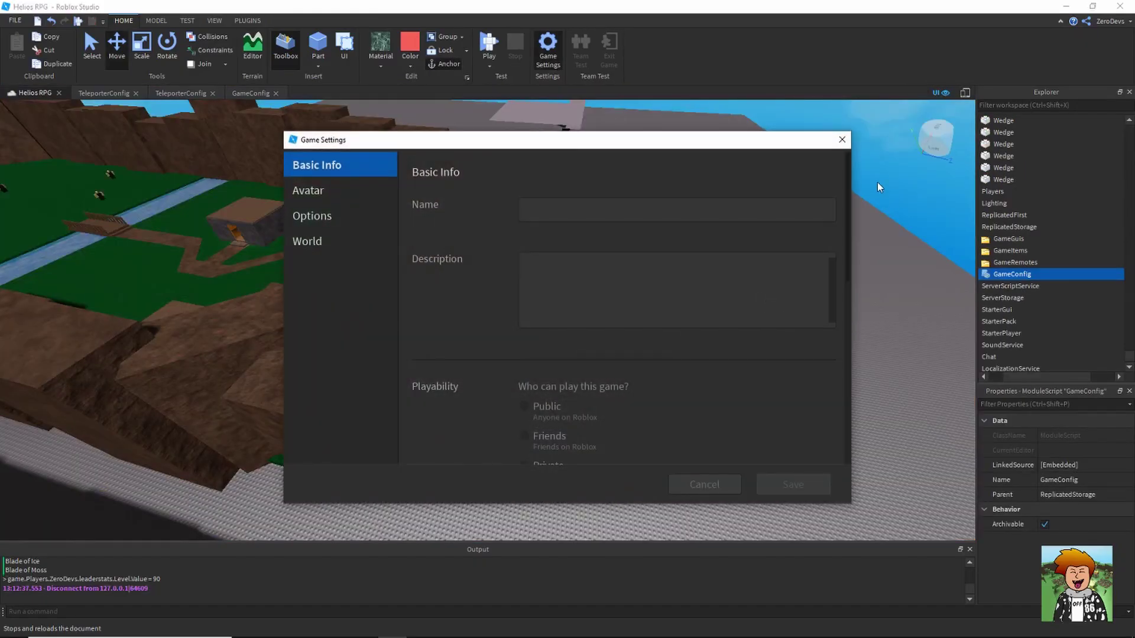
left_click(769, 364)
Look over the Magma Cave's interior and exterior and the neighbouring desert area
right_click_drag(807, 371, 807, 370)
key("w")
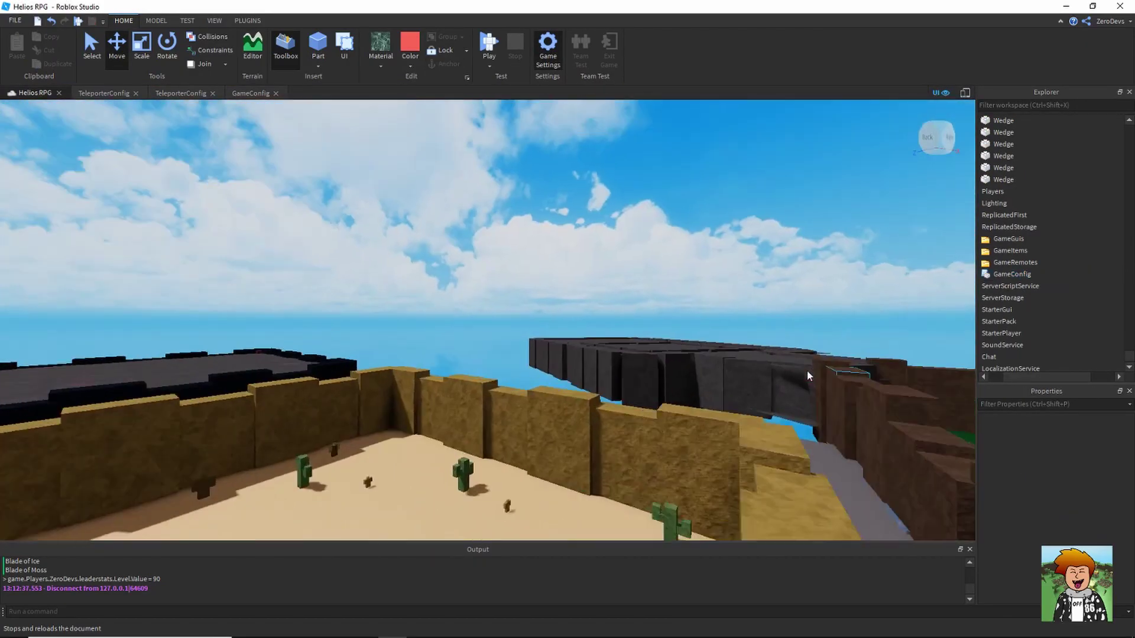
key("w")
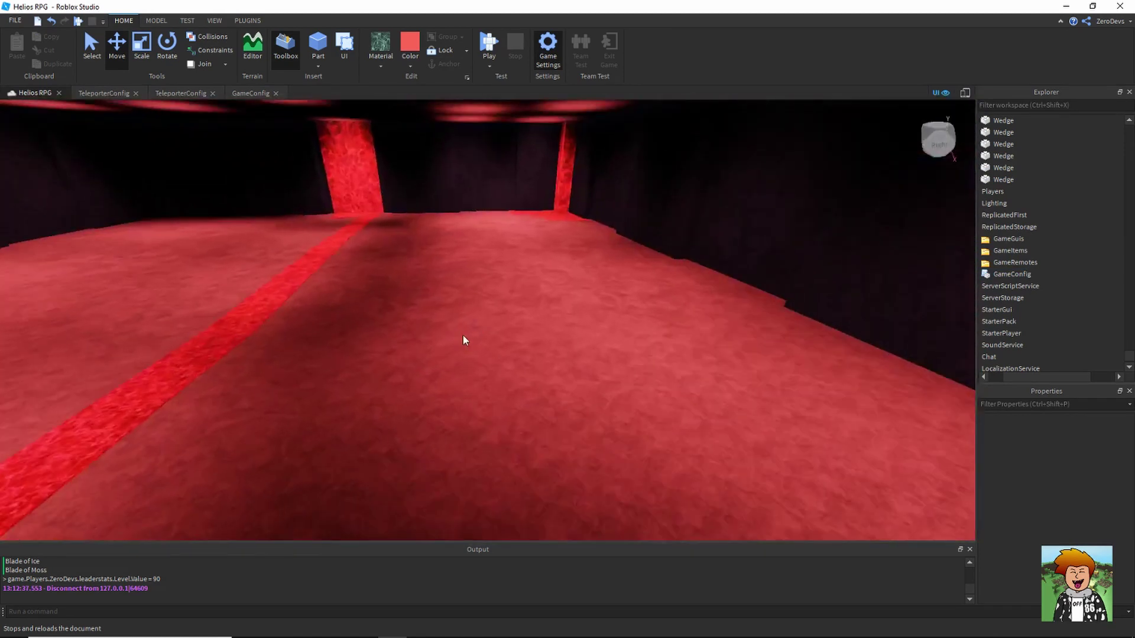
key("s")
right_click_drag(463, 335, 463, 335)
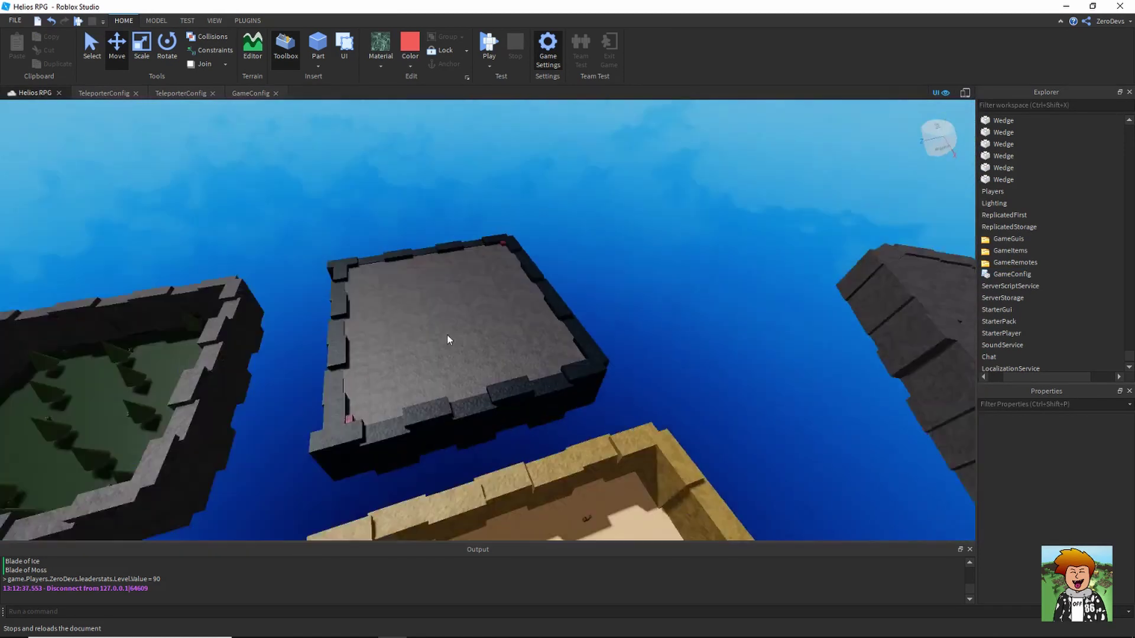
left_click_drag(344, 235, 622, 422)
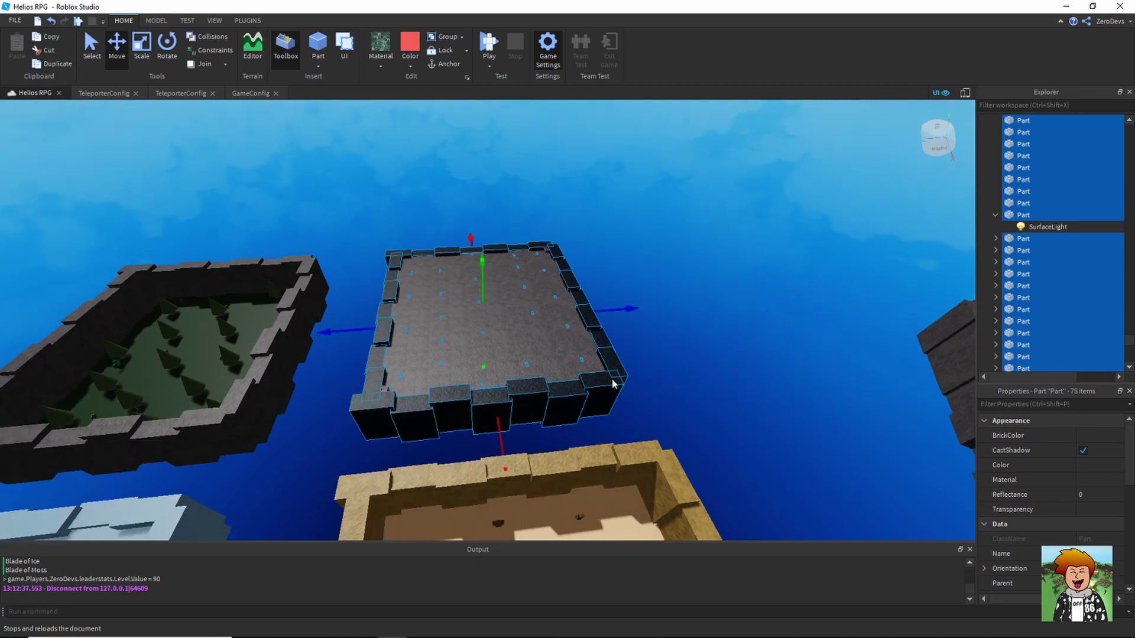
left_click(481, 184)
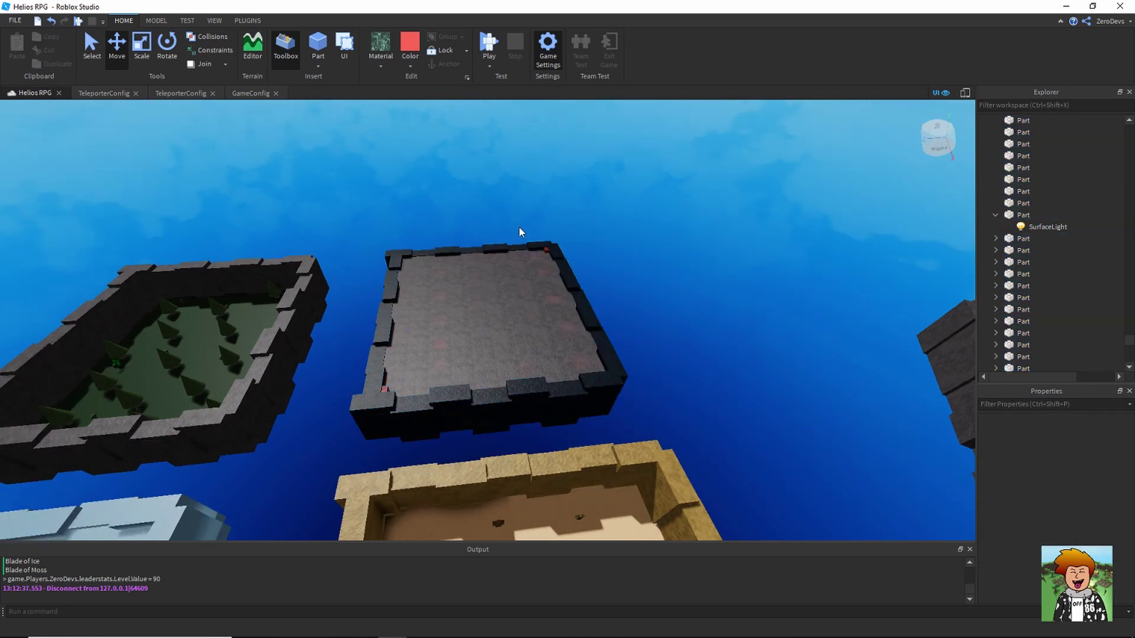
scroll(521, 228, "up", 3)
scroll(521, 229, "up", 4)
right_click_drag(522, 228, 501, 345)
scroll(548, 416, "down", 8)
key("d")
key("d")
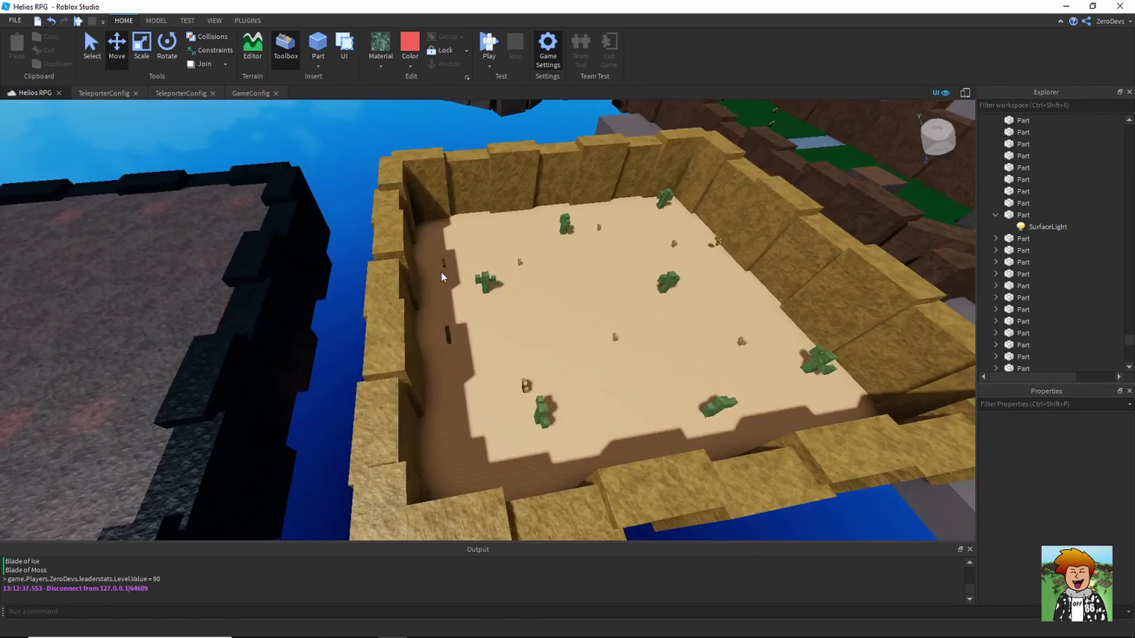
scroll(437, 319, "up", 5)
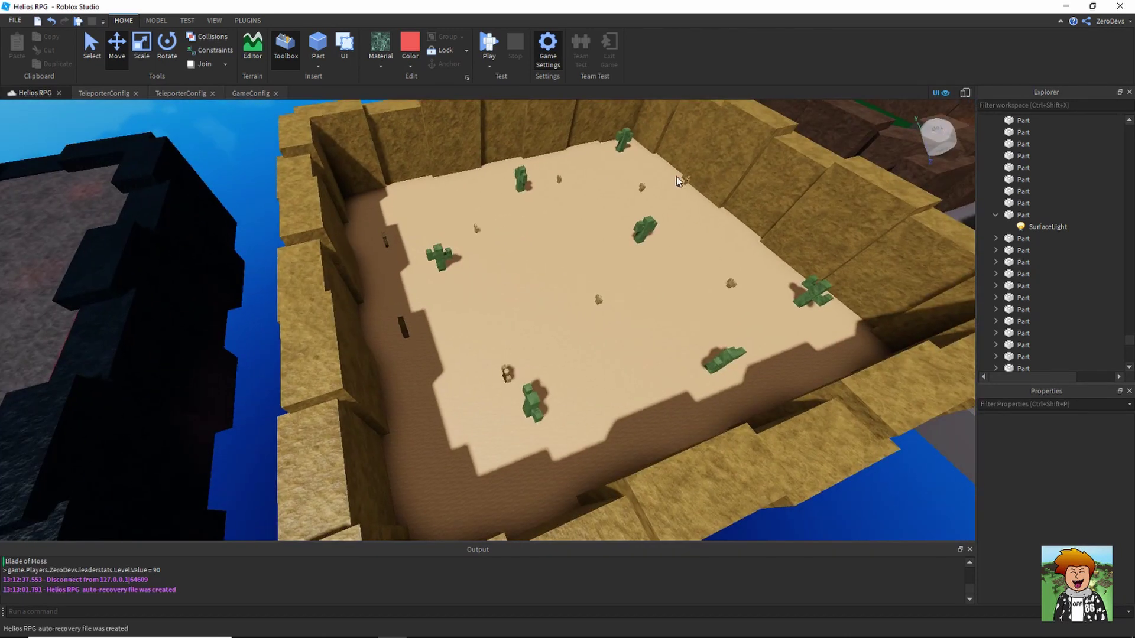
Select and copy the Mossy Armor stand by the wall of the swamp area
right_click_drag(650, 240, 650, 240)
key("w")
key("w")
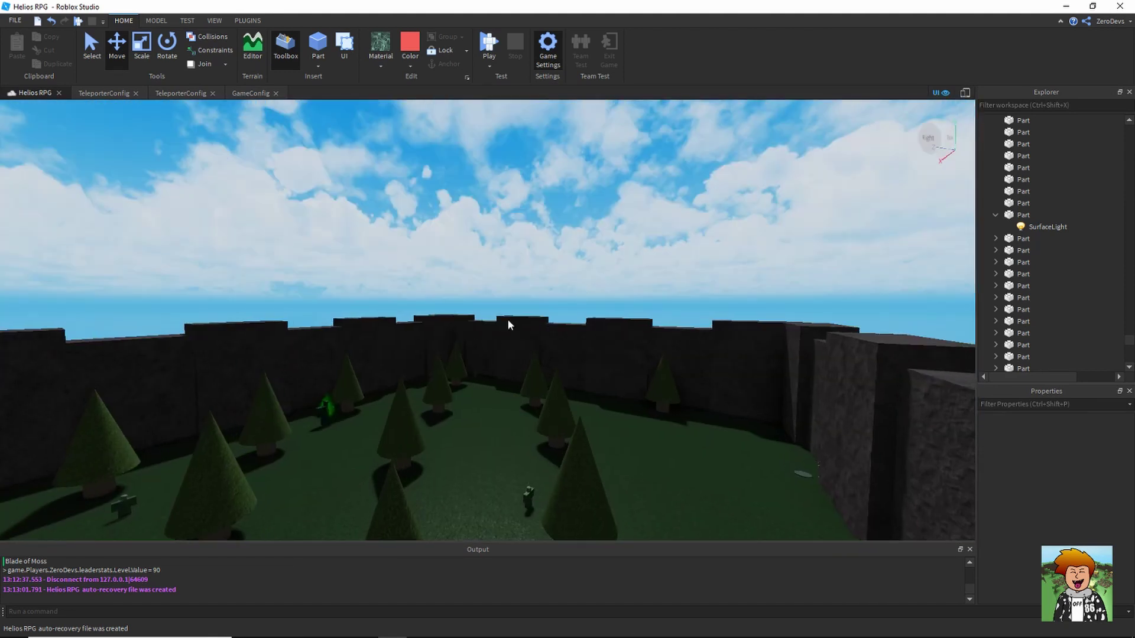
right_click_drag(424, 460, 425, 462)
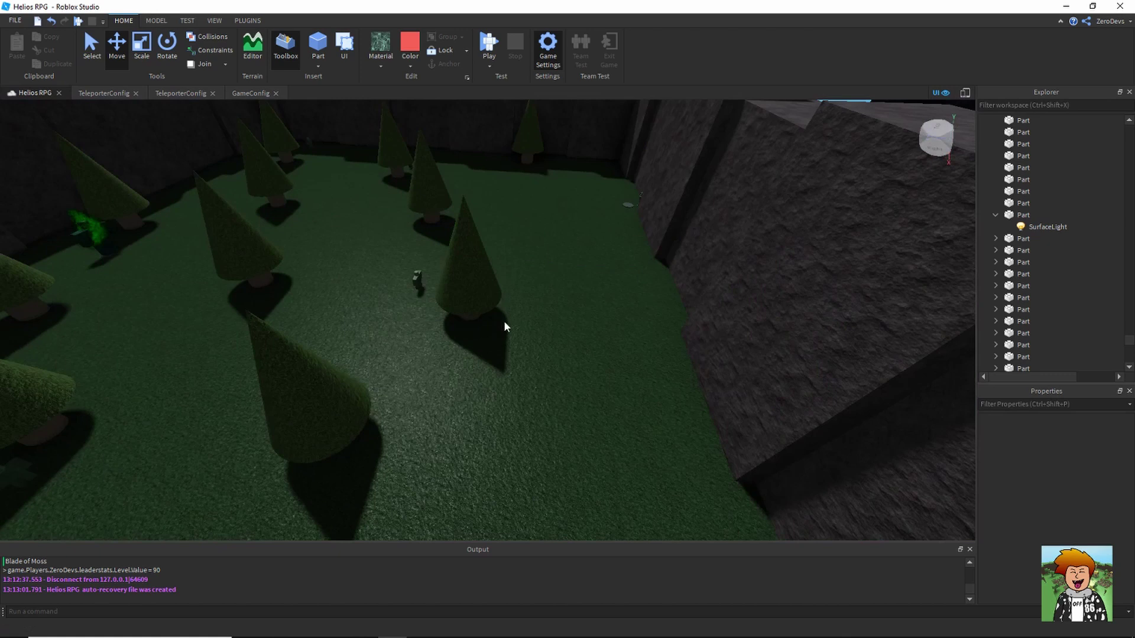
left_click(624, 204)
key("ctrl+c")
key("ctrl+1")
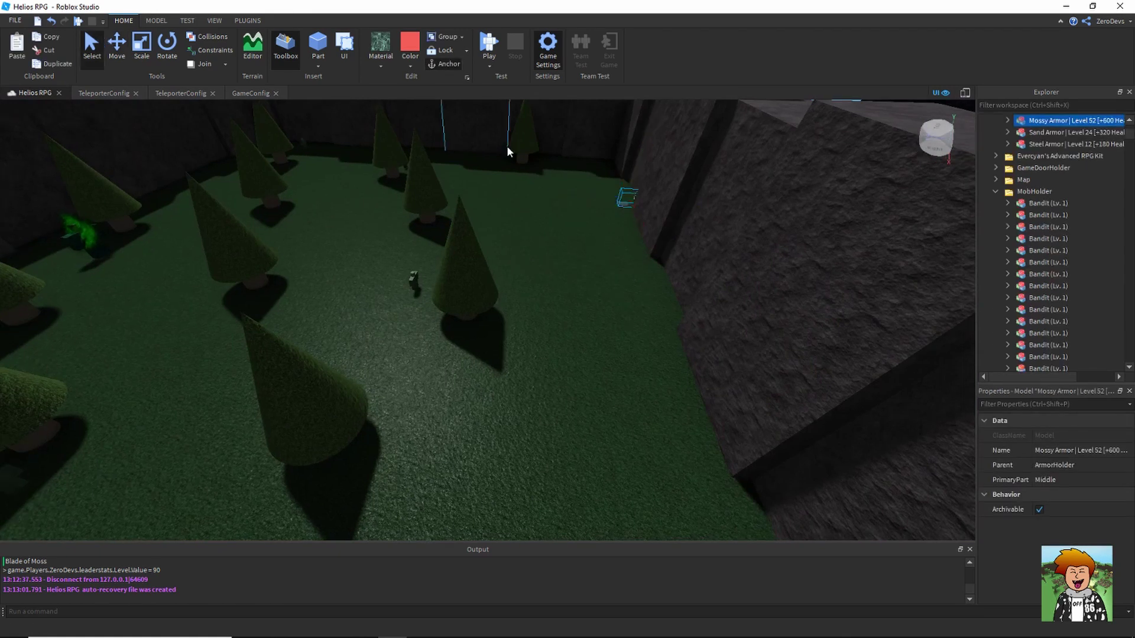
key("f")
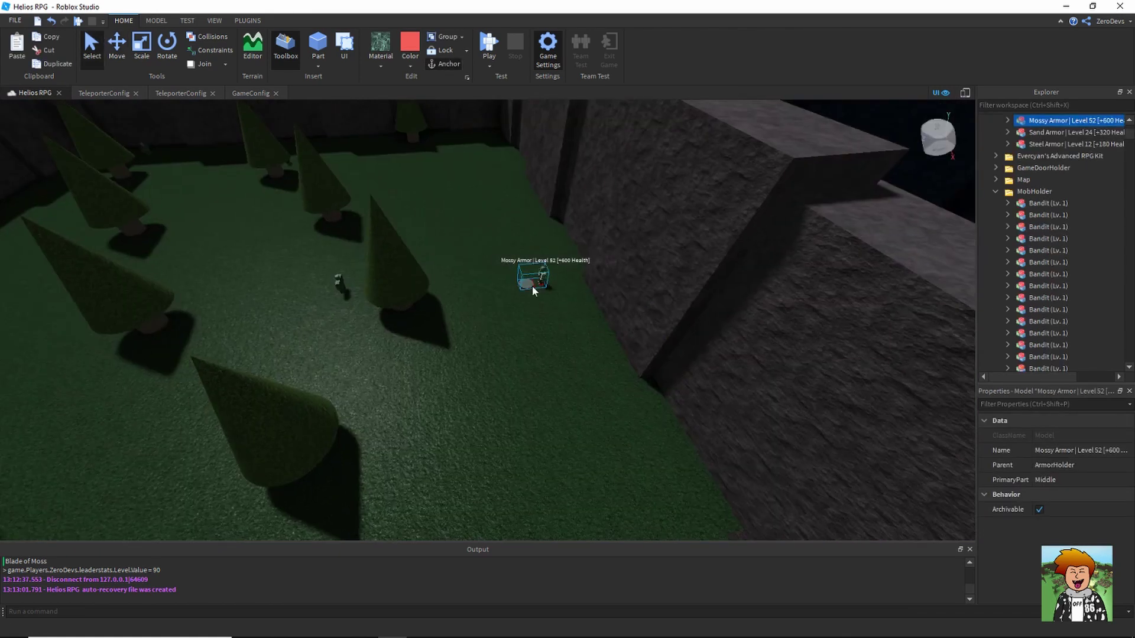
right_click_drag(531, 286, 532, 285)
left_click_drag(532, 285, 513, 268)
key("ctrl+z")
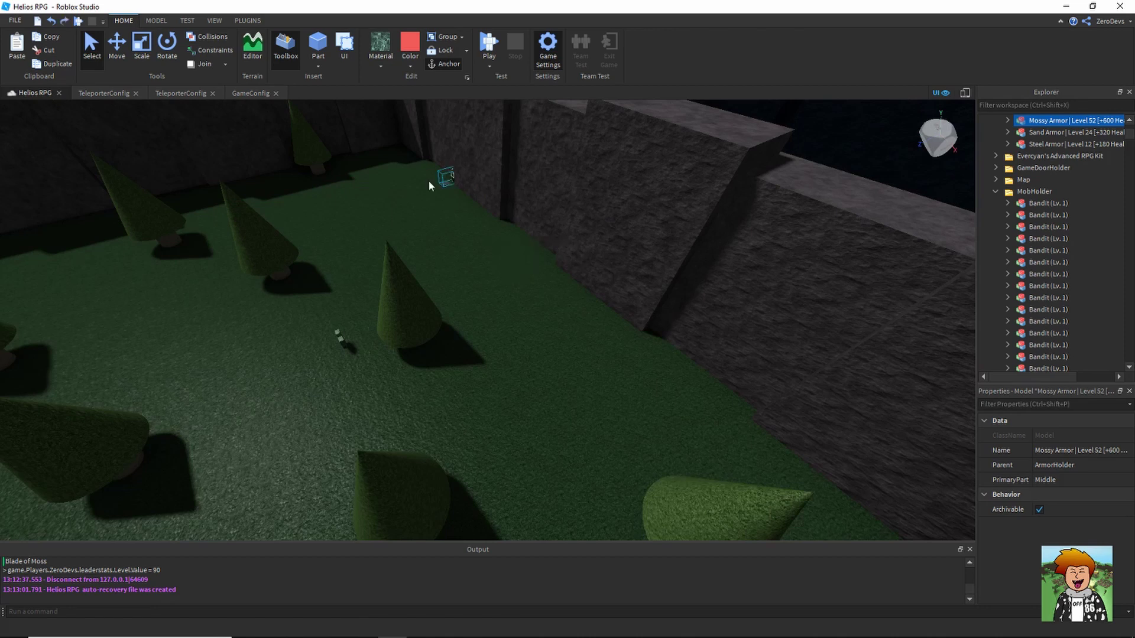
Duplicate the Mossy Armor stand and bring the duplicate into the Magma Cave
key("ctrl+d")
left_click_drag(441, 182, 452, 290)
right_click_drag(451, 290, 453, 282)
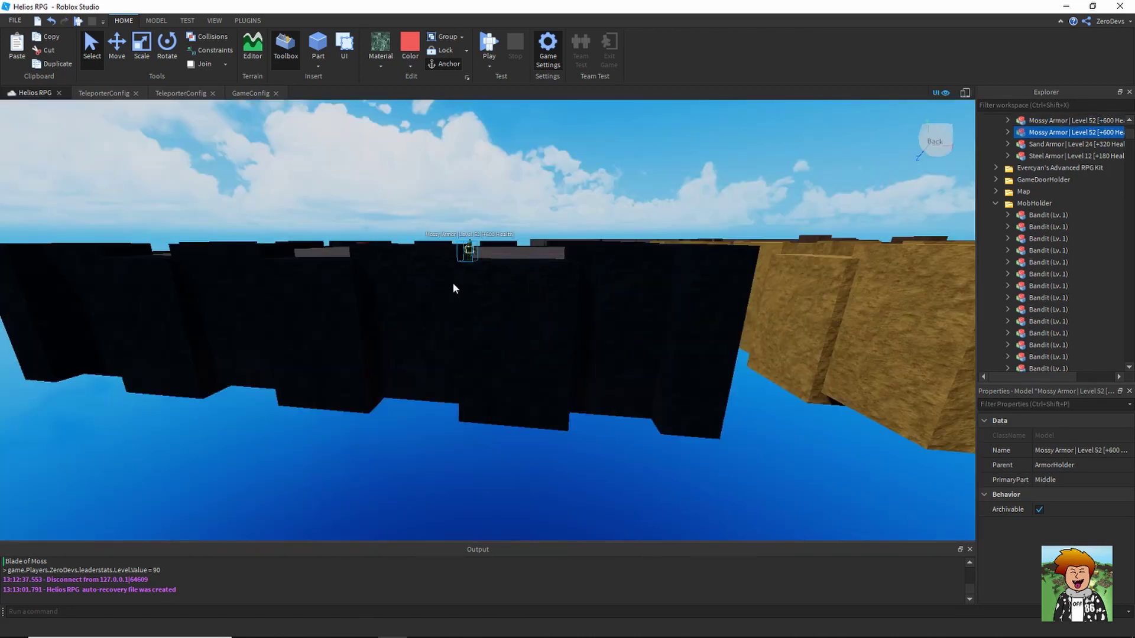
key("f")
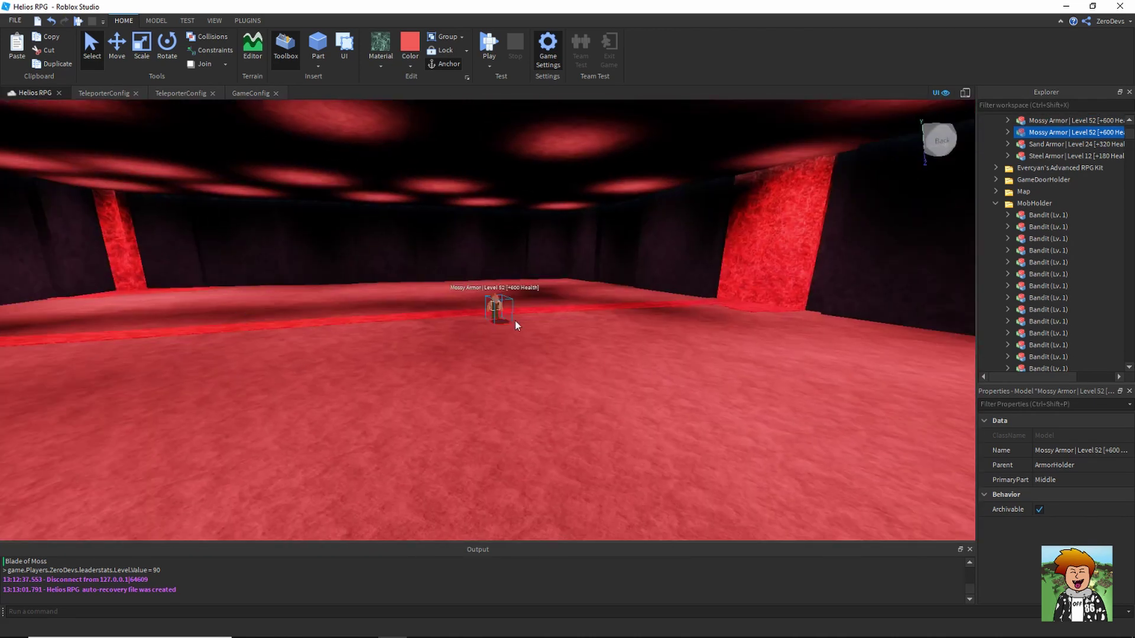
Position the duplicated armor stand on the red floor close to the Magma Cave's dark wall
scroll(514, 322, "up", 4)
right_click_drag(515, 321, 506, 344)
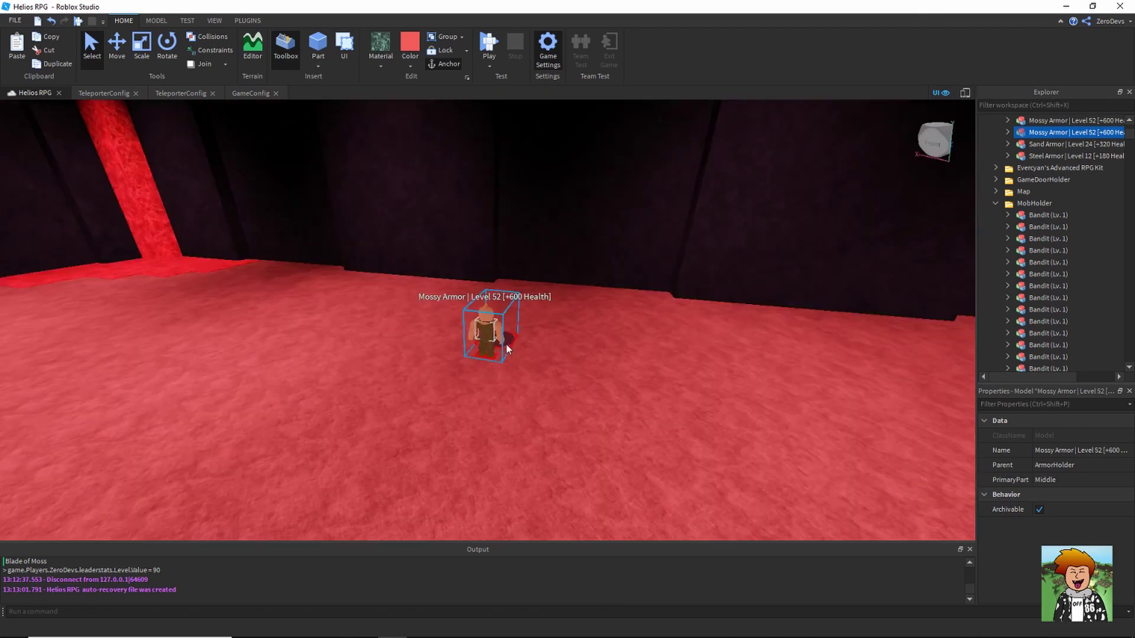
left_click_drag(506, 344, 447, 298)
right_click_drag(448, 299, 450, 300)
scroll(451, 301, "up", 4)
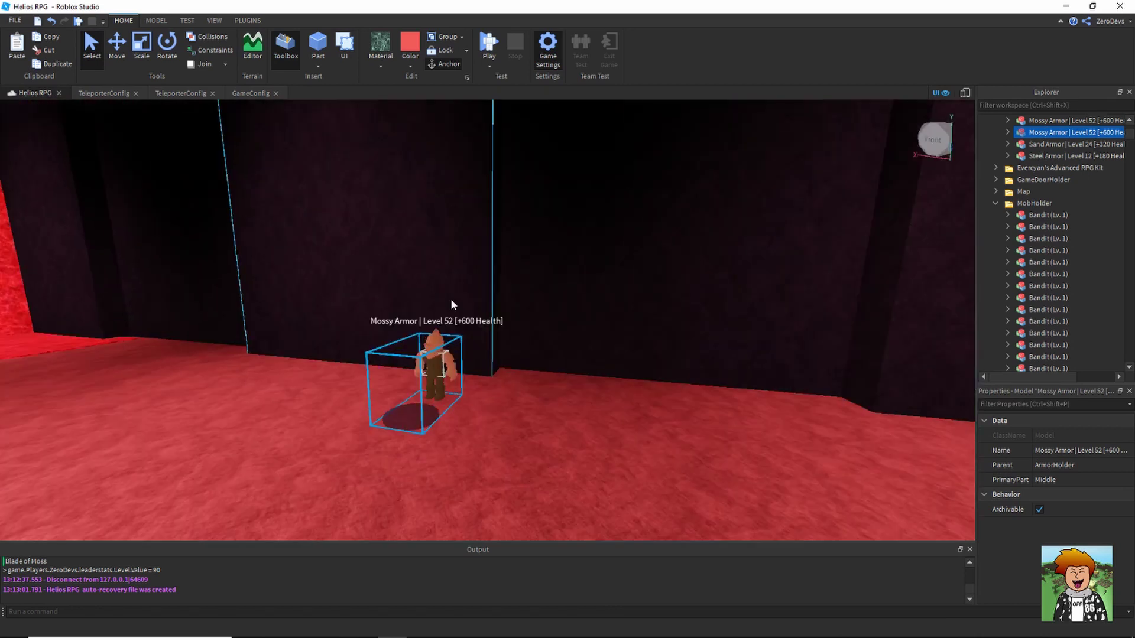
scroll(450, 300, "up", 3)
scroll(409, 487, "down", 4)
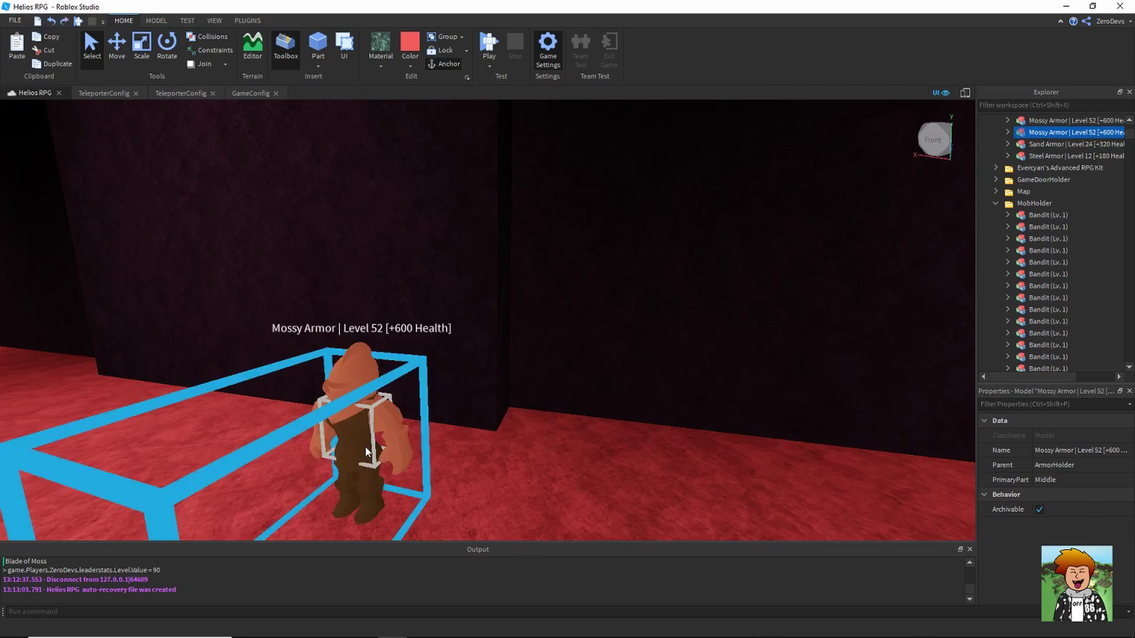
left_click_drag(454, 390, 646, 443)
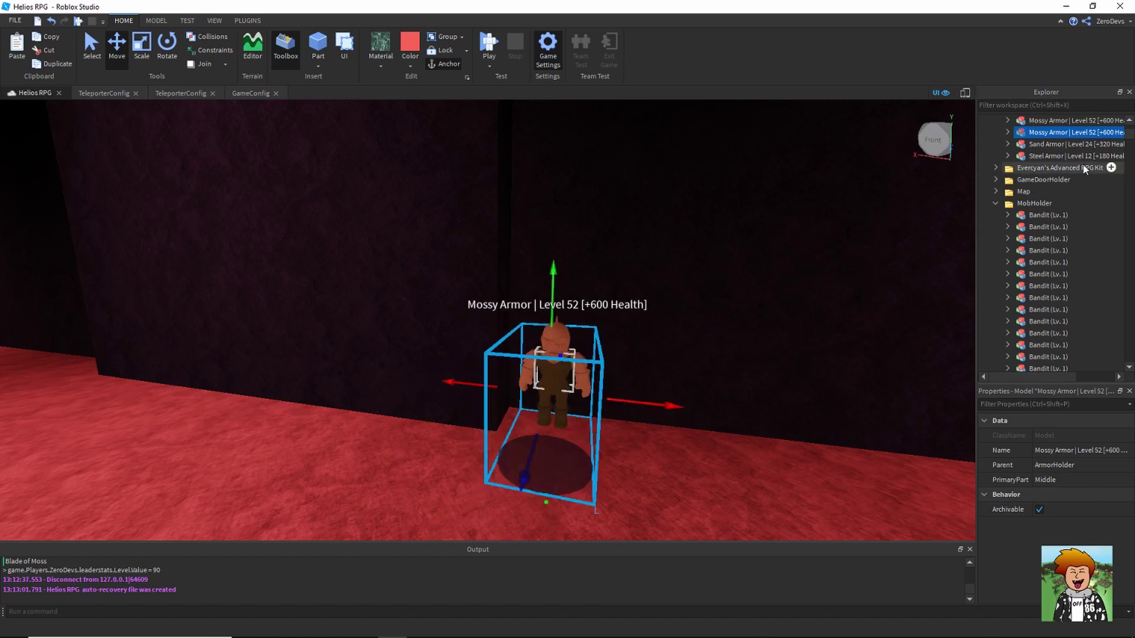
Rename the duplicated armor stand to "Magma Armor | Level 75 [+1000 Health]"
key("F2")
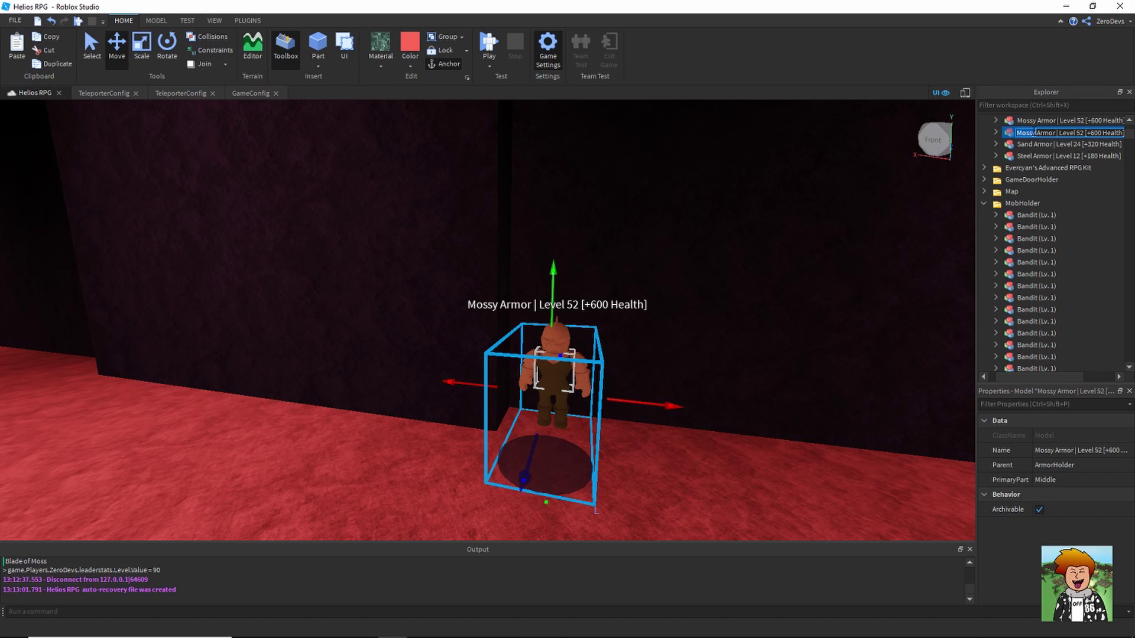
type("Magma")
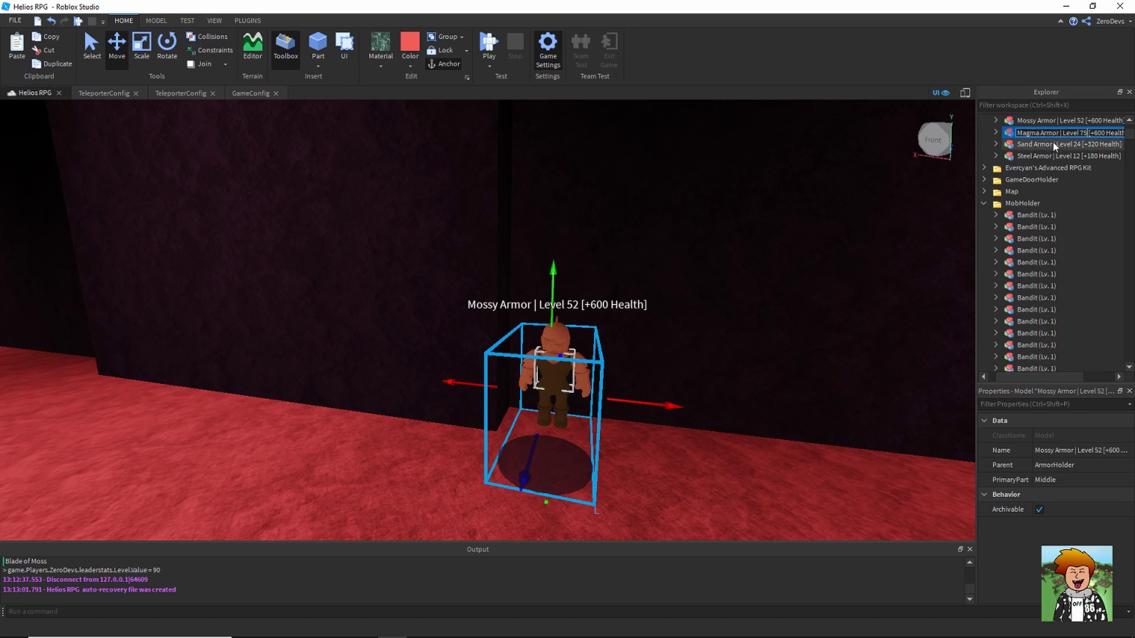
double_click(1099, 133)
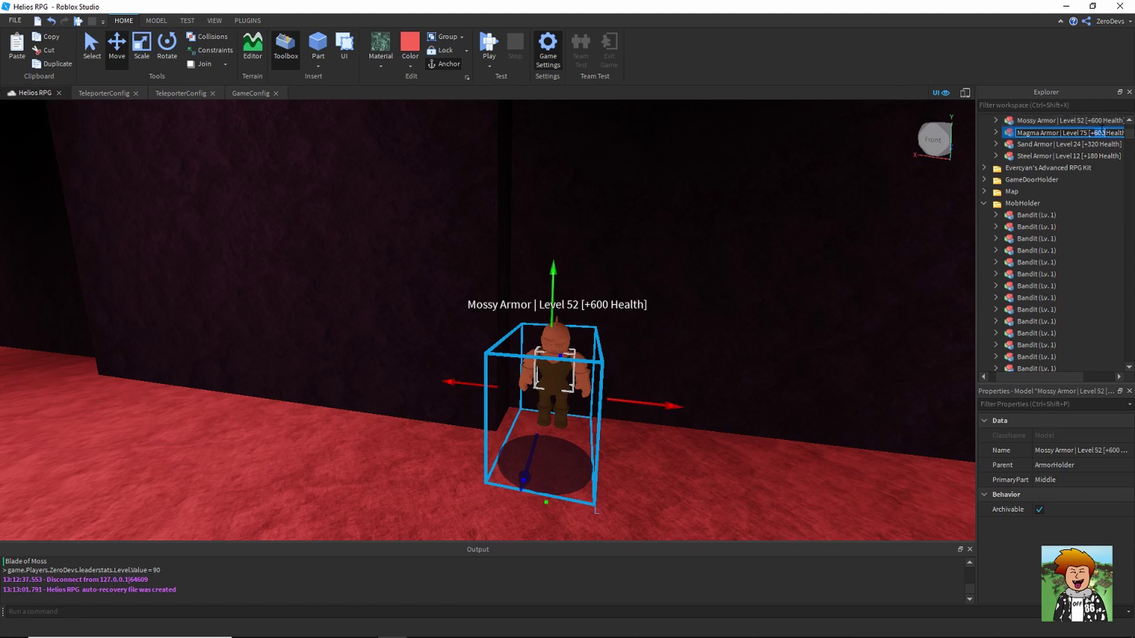
type("1000")
key("Return")
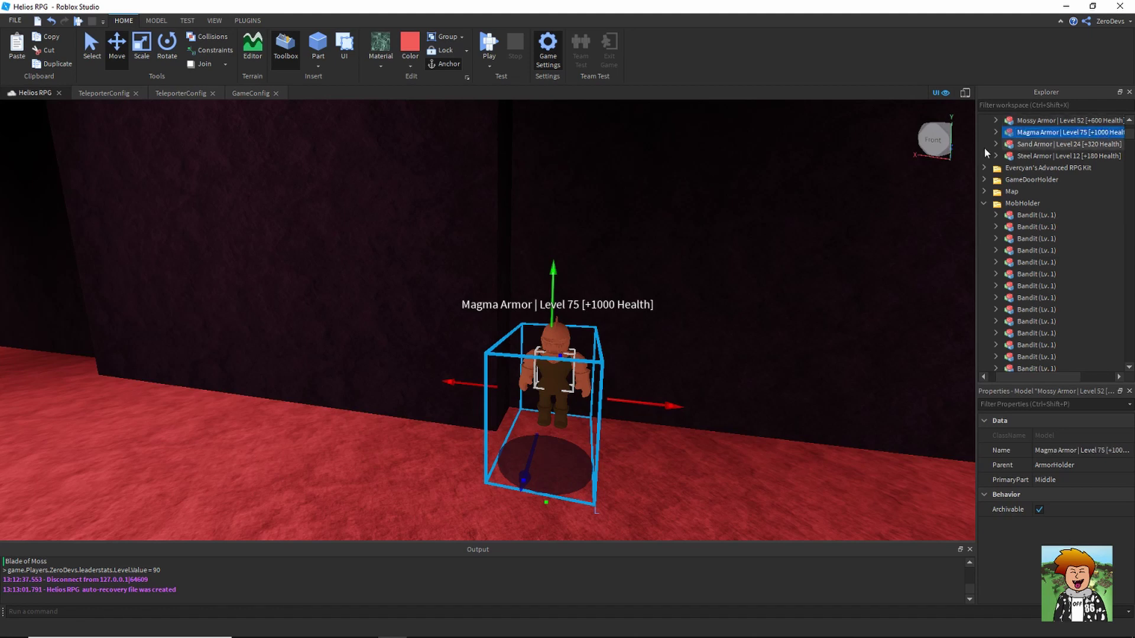
In the Magma Armor's ArmorConfig script, set AddedHealth to 1000, LevelRequired to 75 and AddedWalkSpeed to 3
left_click(996, 132)
double_click(1045, 166)
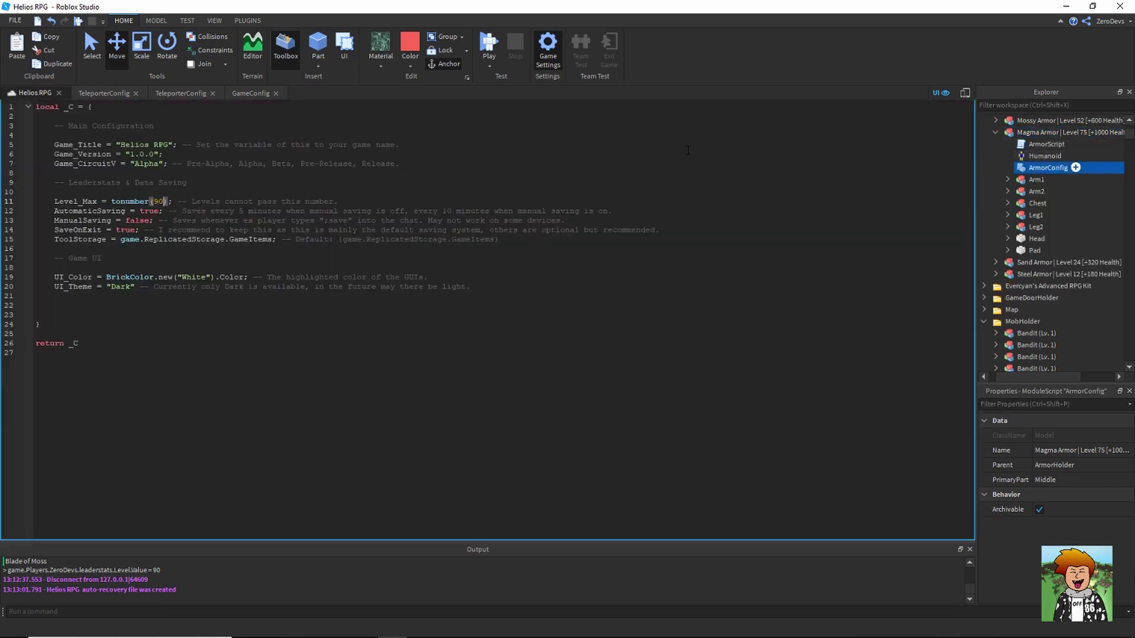
double_click(130, 126)
type("100")
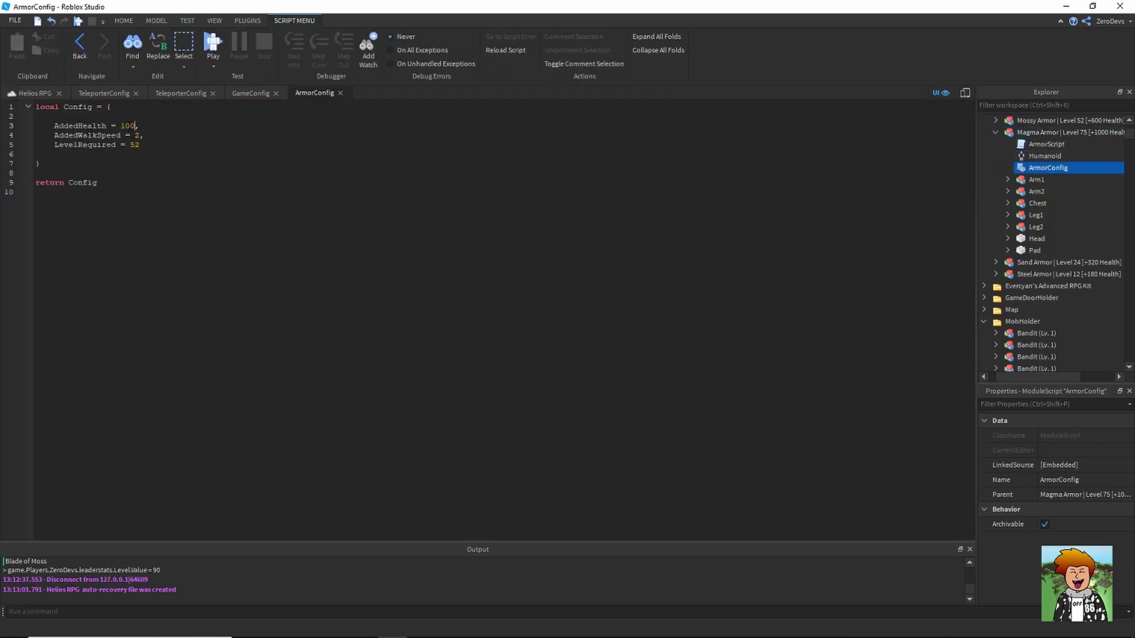
double_click(134, 145)
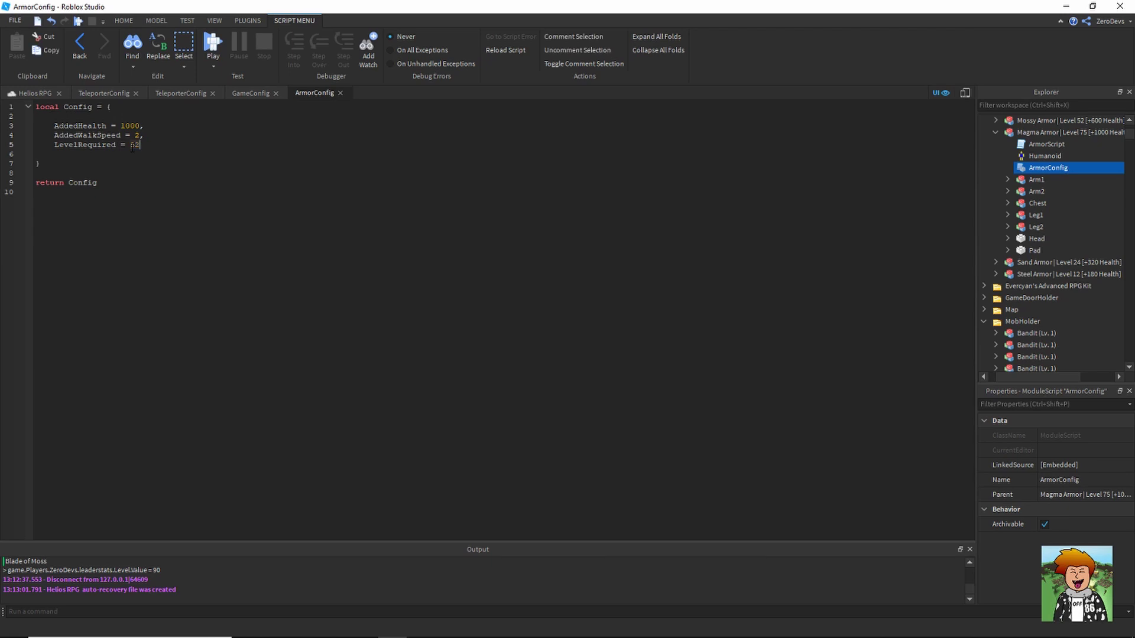
type("7")
double_click(137, 135)
type("4")
key("BackSpace")
type("3")
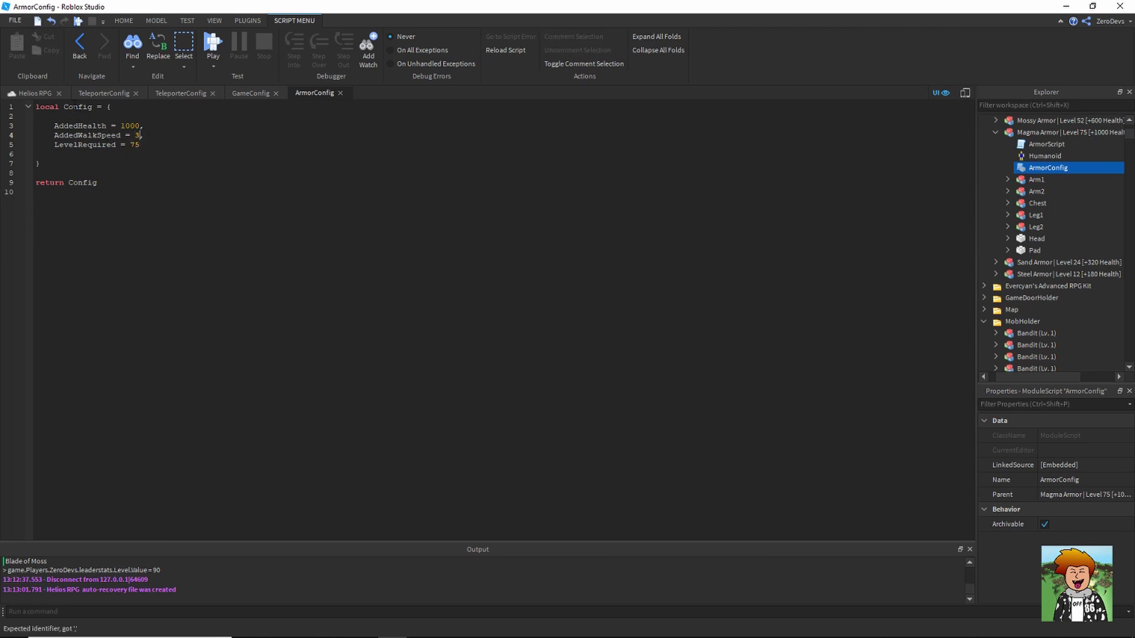
Recolor the Magma Armor's helmet and arms glowing red and its torso and legs black
left_click(25, 93)
scroll(540, 382, "up", 2)
left_click(529, 301)
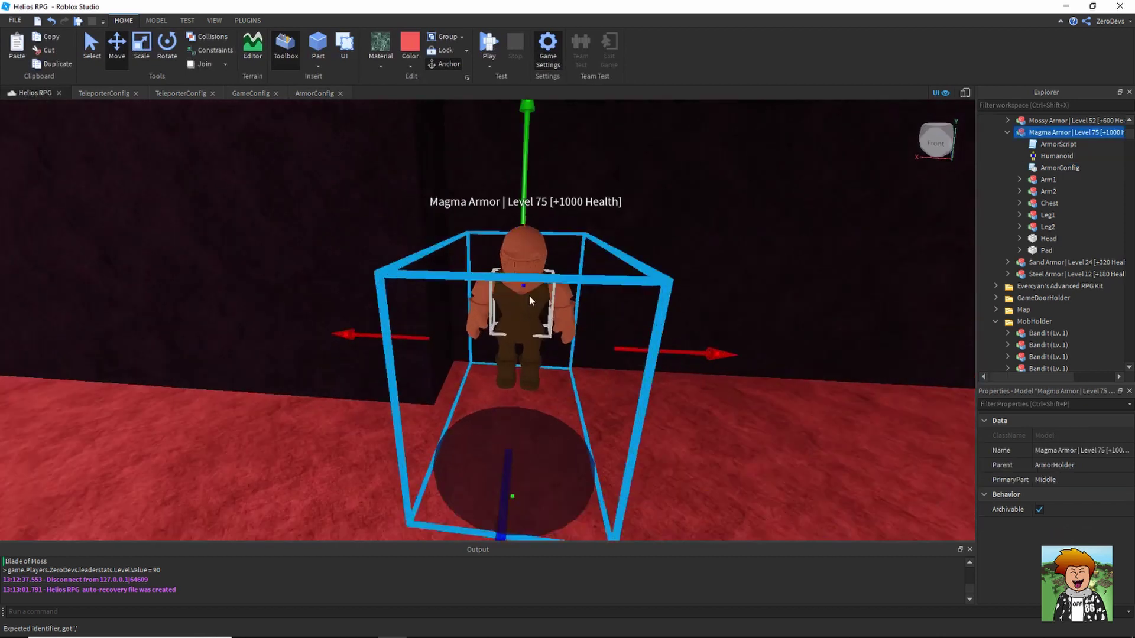
scroll(529, 301, "up", 3)
scroll(416, 197, "up", 2)
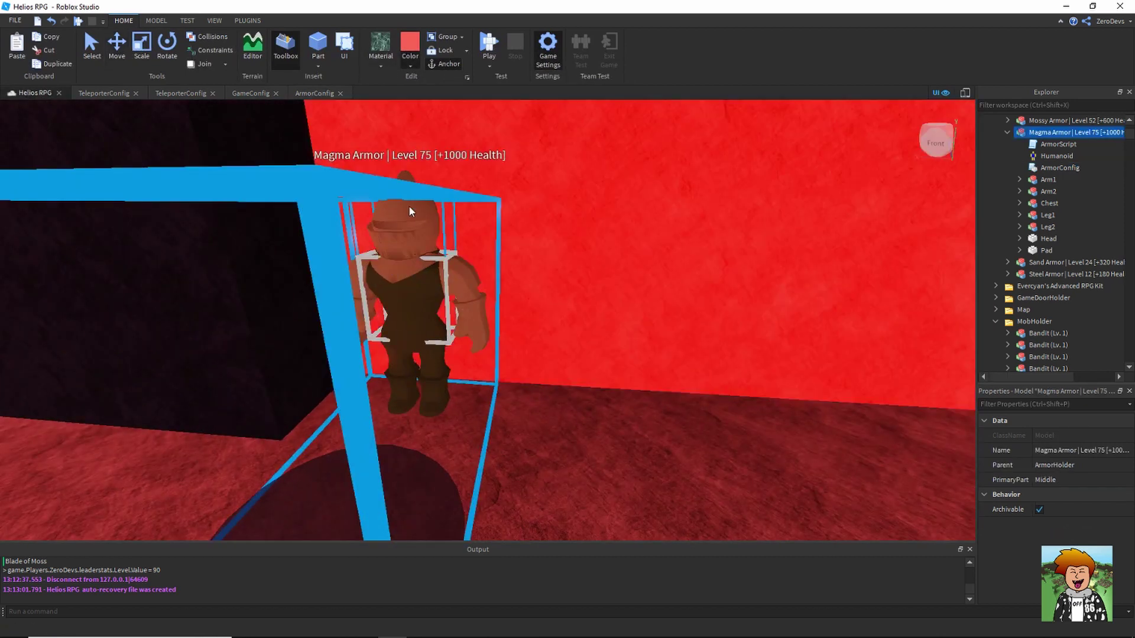
key("Delete")
key("ctrl+z")
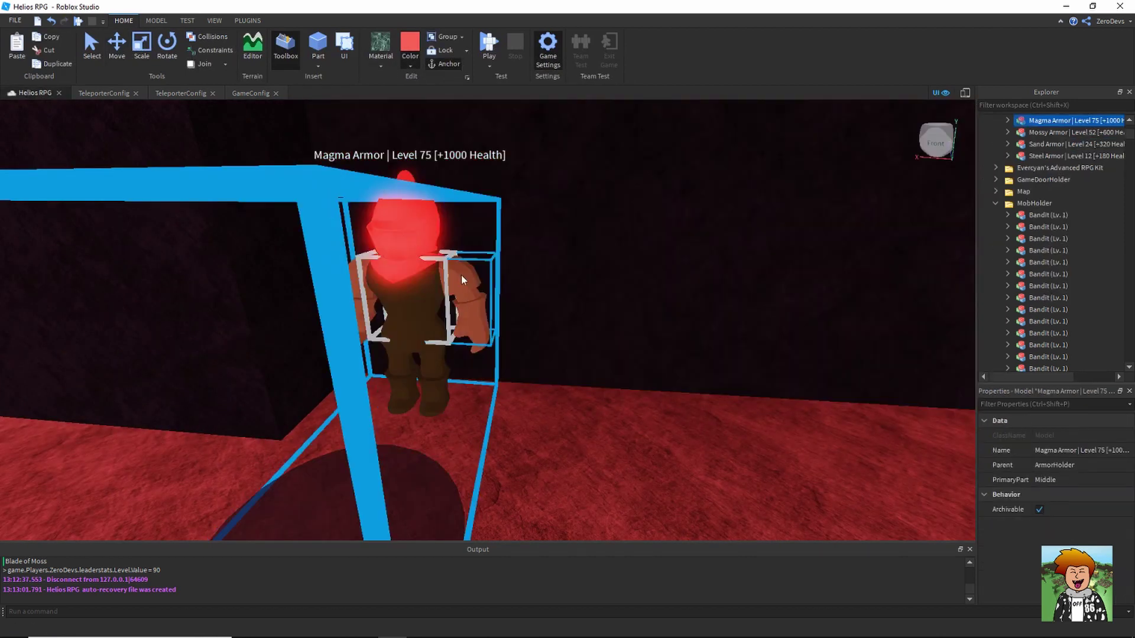
key("f")
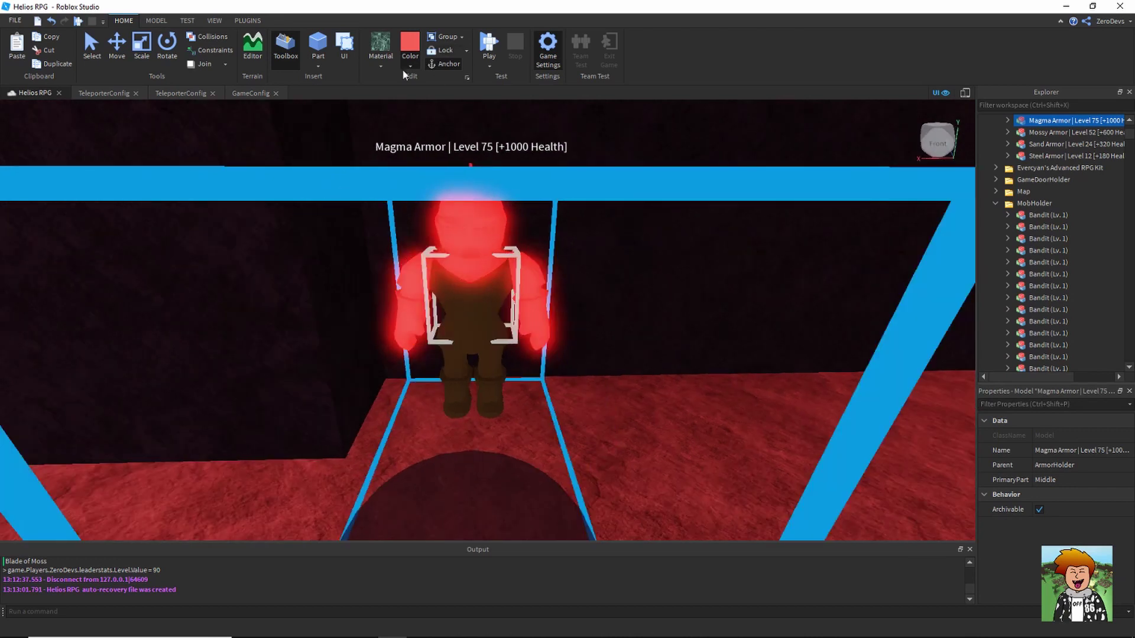
left_click(411, 66)
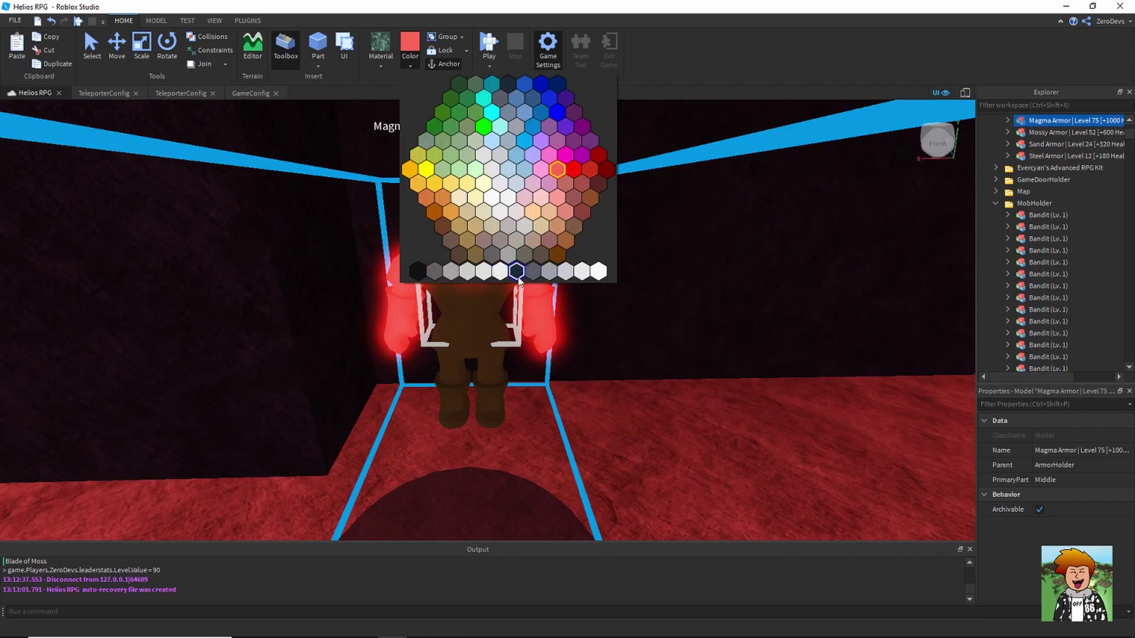
left_click(518, 274)
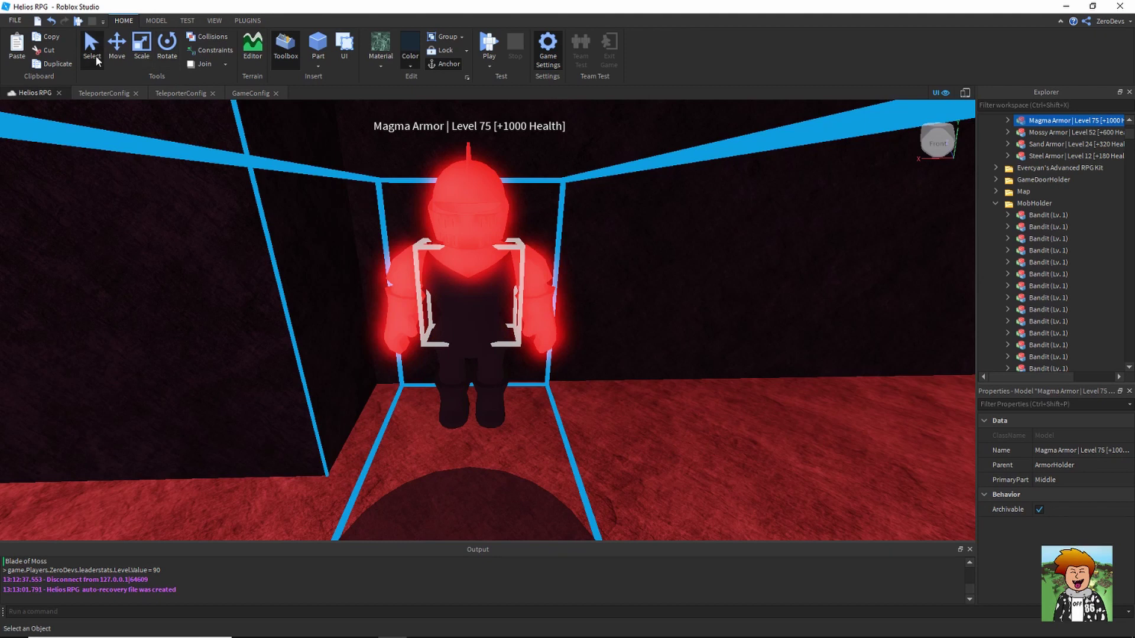
Examine the recolored Magma Armor stand up close and from a distance within the cave
left_click(757, 424)
right_click_drag(757, 424, 754, 423)
scroll(757, 424, "up", 1)
scroll(757, 424, "up", 2)
left_click(585, 411)
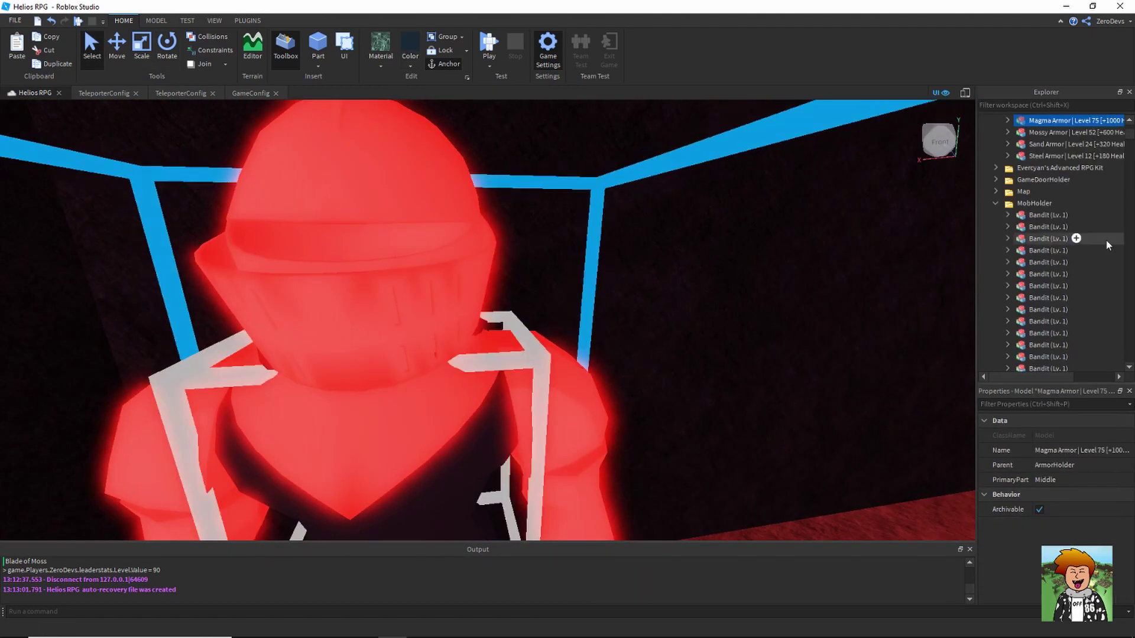
scroll(662, 402, "down", 5)
right_click_drag(662, 402, 663, 404)
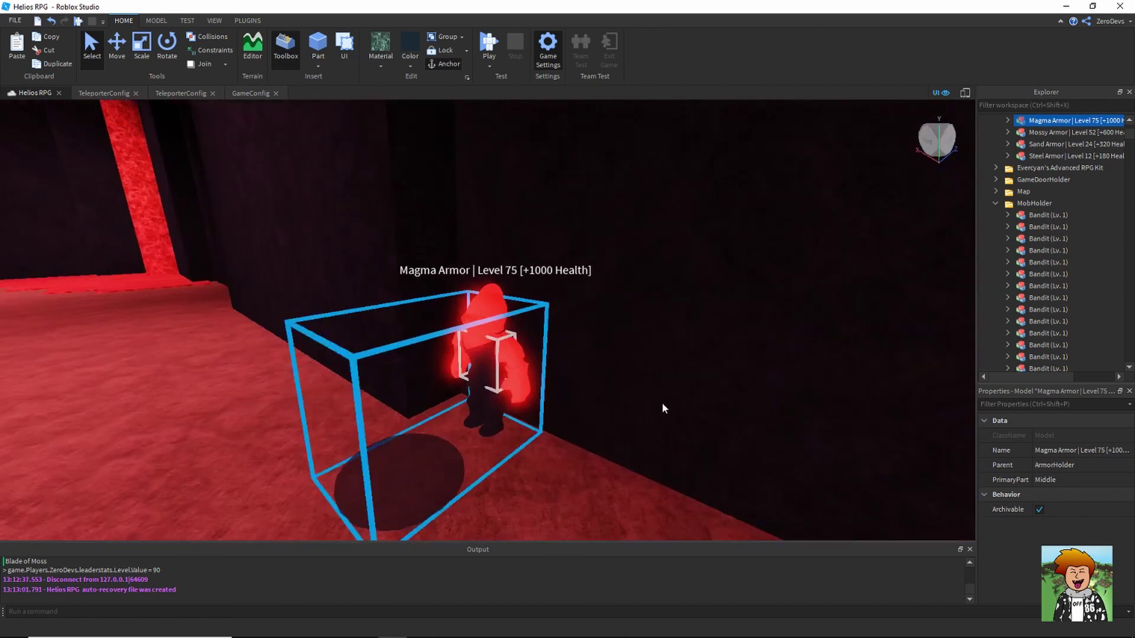
scroll(662, 404, "down", 2)
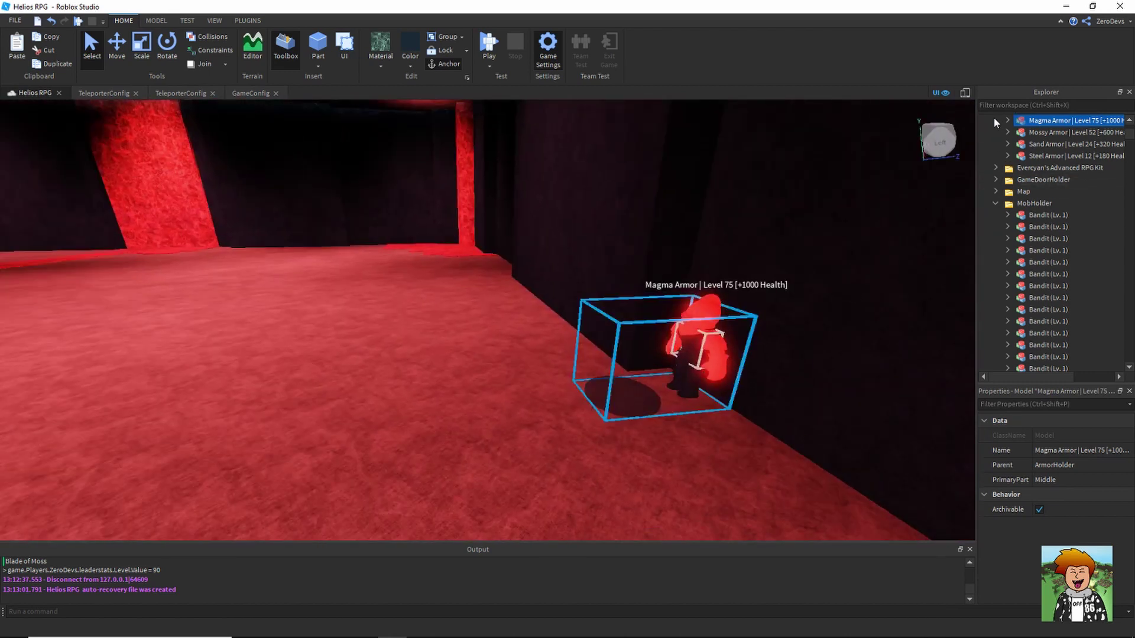
Insert a block part and place it on the red floor beside the Magma Armor stand
right_click_drag(710, 264, 711, 264)
scroll(712, 271, "up", 3)
left_click(319, 43)
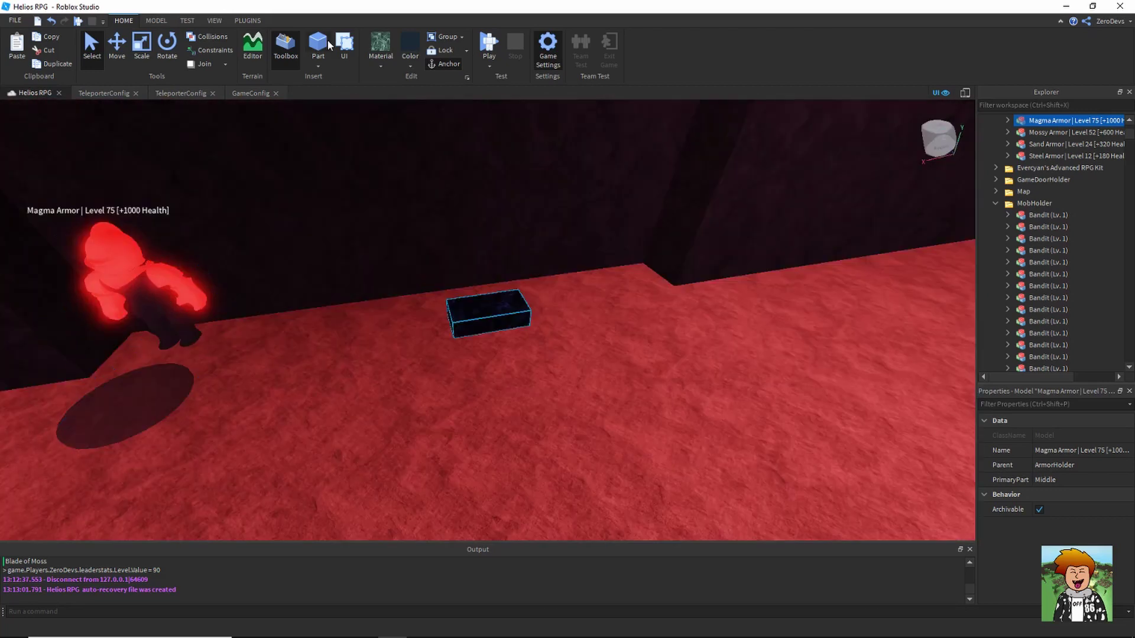
left_click_drag(489, 309, 375, 350)
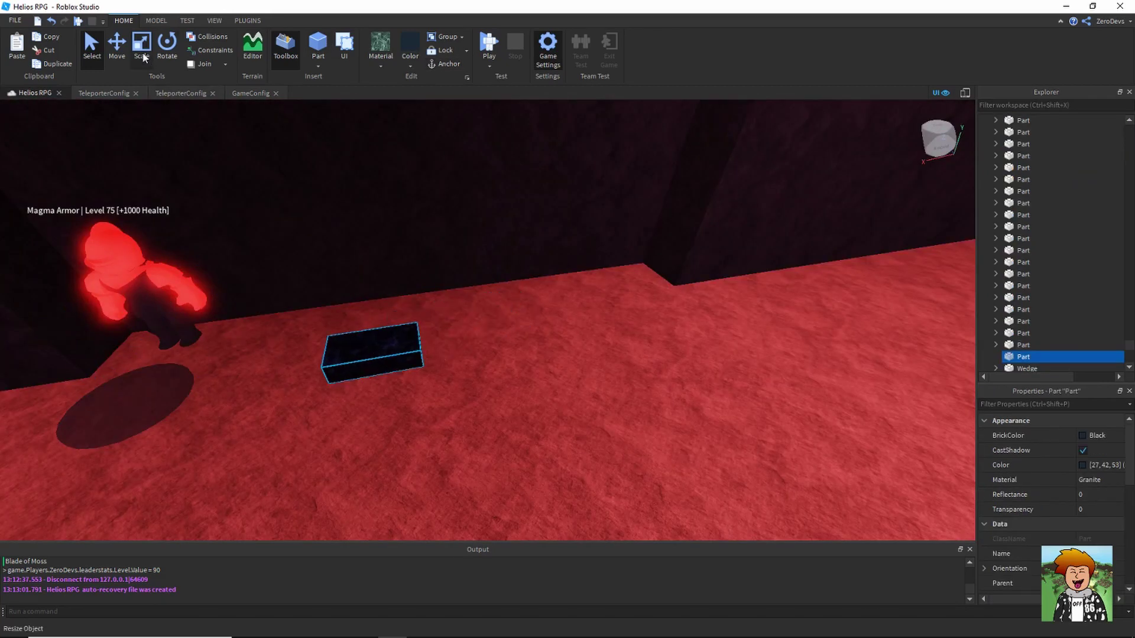
Move the black block to the arrival spot beside the Magma Armor, get its Position value, and delete the block
left_click(120, 53)
left_click_drag(357, 286, 331, 206)
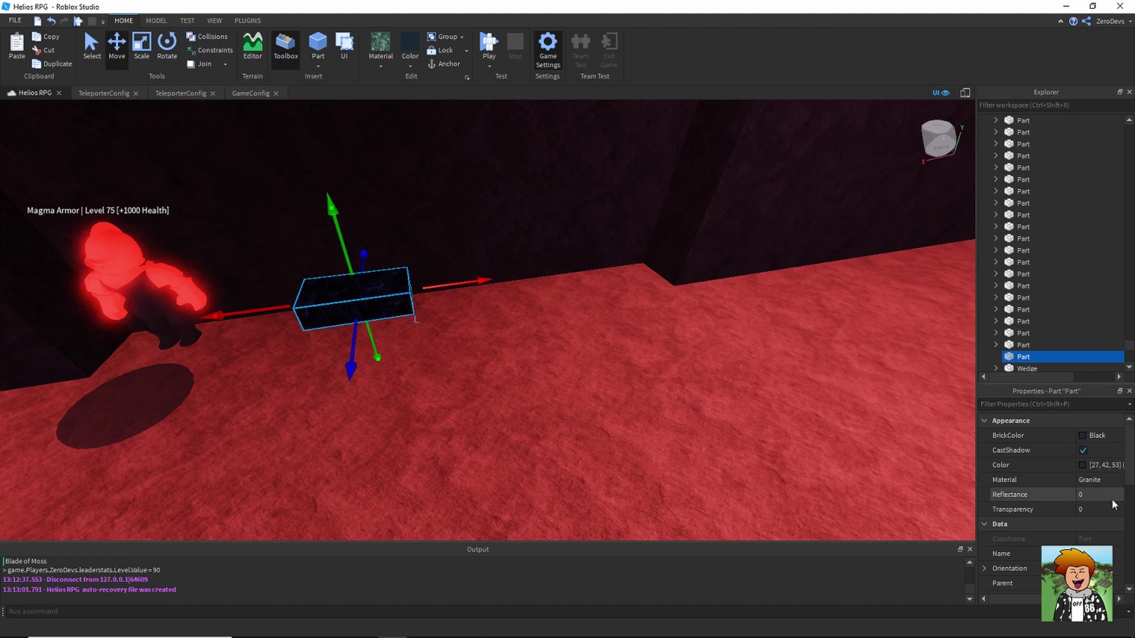
scroll(1092, 436, "down", 5)
left_click(1093, 420)
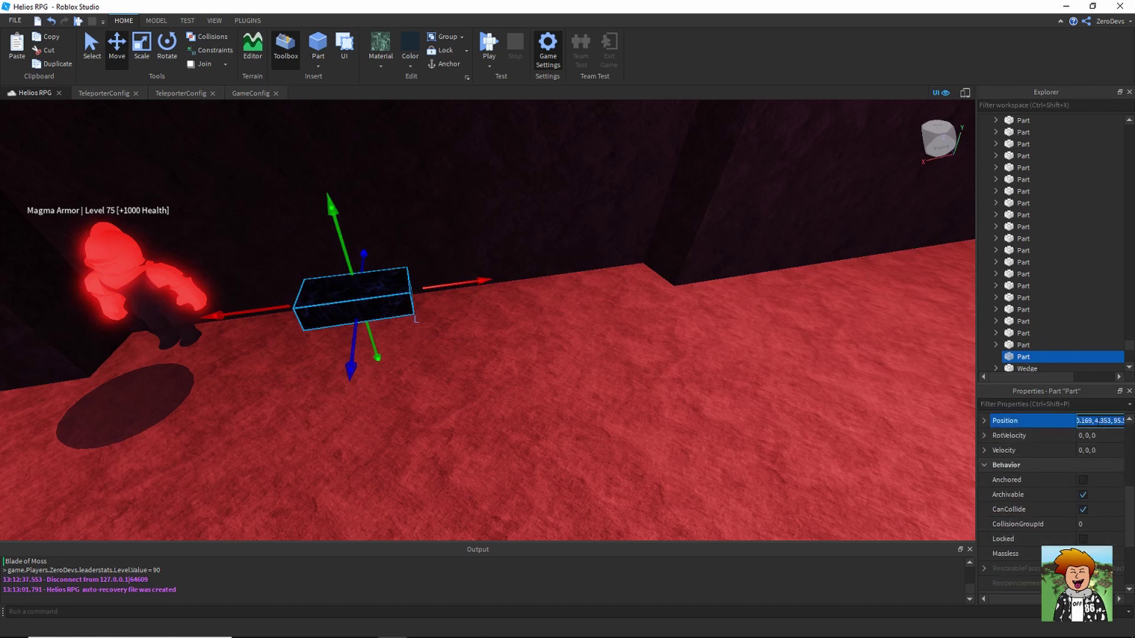
key("Delete")
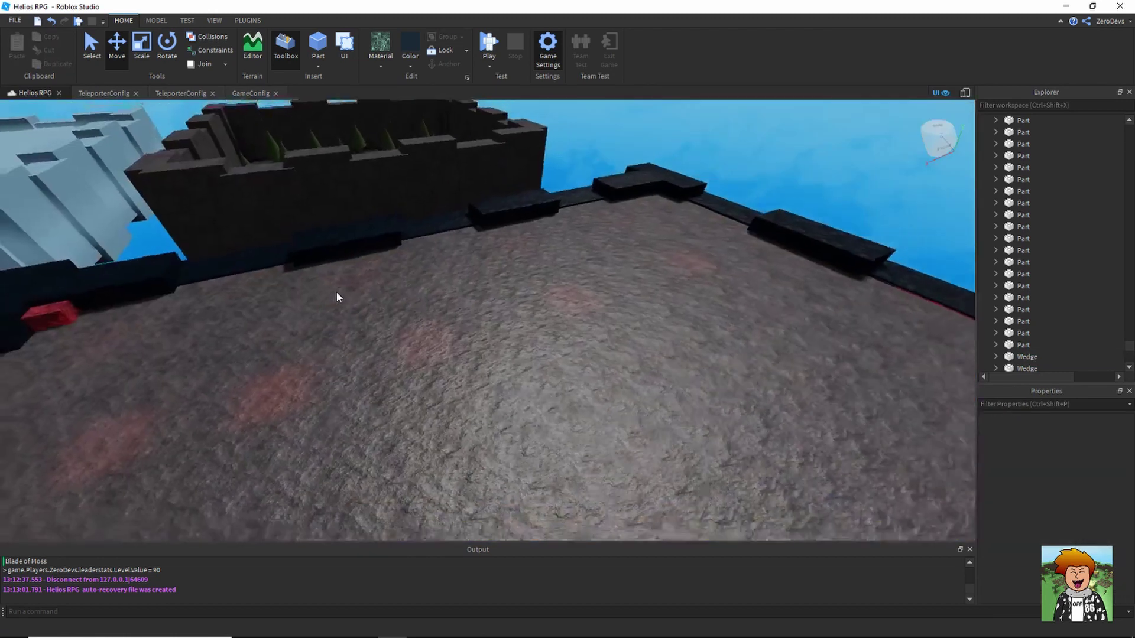
In the MagmaCaveTele teleporter's TeleporterConfig script, set TeleporterPos to CFrame.new(-640.169, 4.353, 95.549)
right_click_drag(336, 292, 337, 292)
key("w")
key("w")
left_click(522, 371)
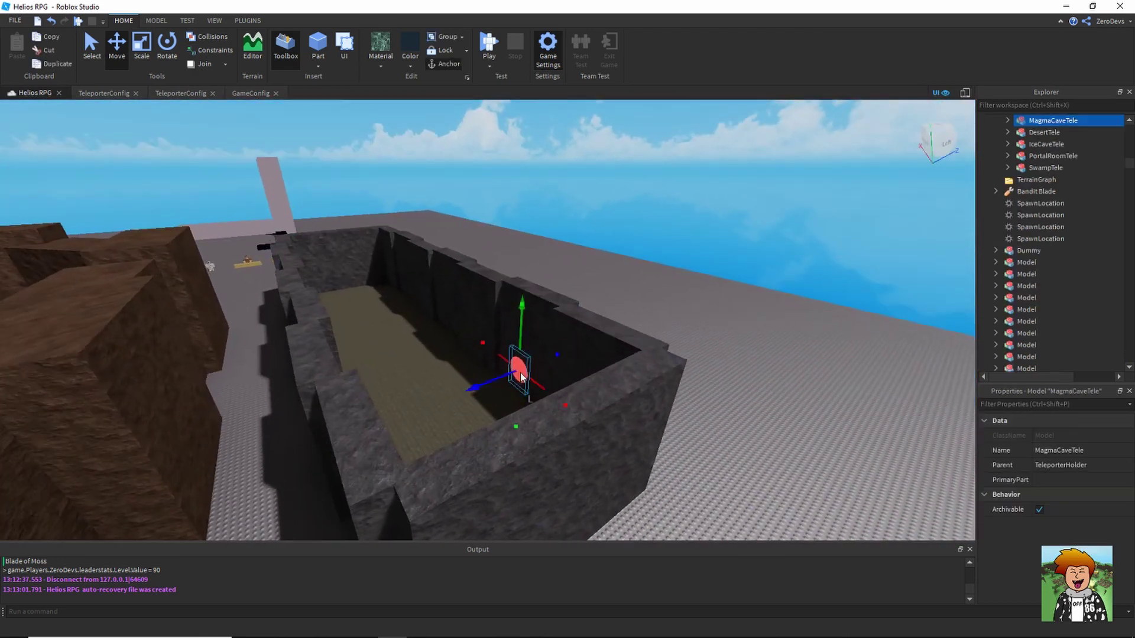
left_click(1005, 121)
double_click(1060, 144)
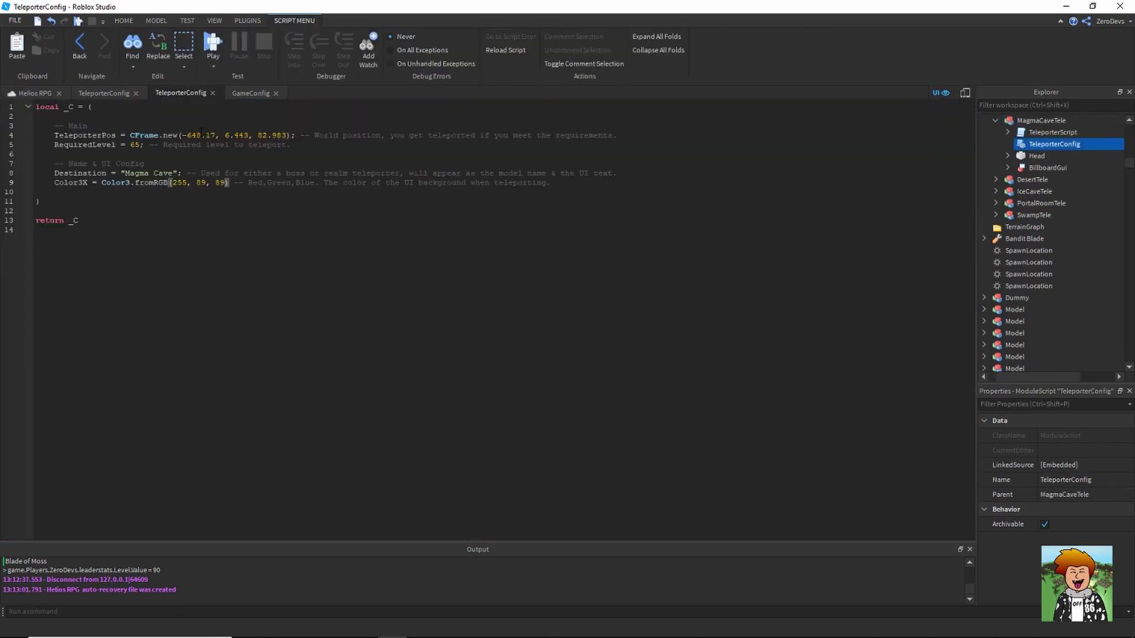
mouse_move(183, 135)
left_mouse_down()
mouse_move(284, 135)
mouse_move(183, 135)
left_mouse_up()
left_click(288, 135)
type("-640.169, 4.353, 95.549")
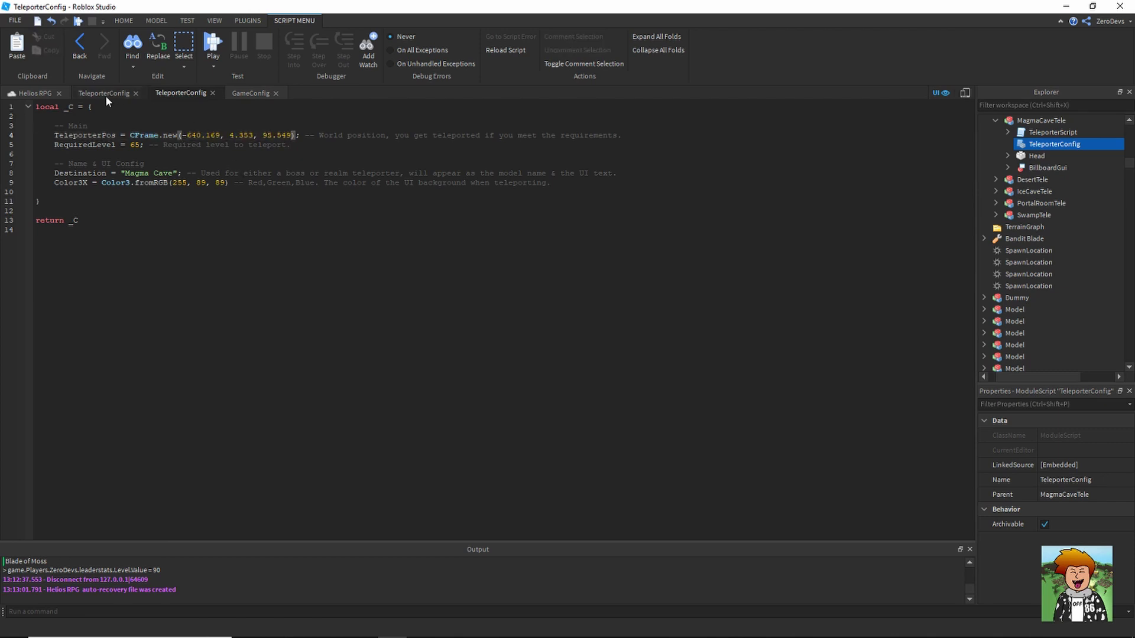
Return to the 3D view and look over the walled forest area with the cone-shaped trees
left_click(36, 93)
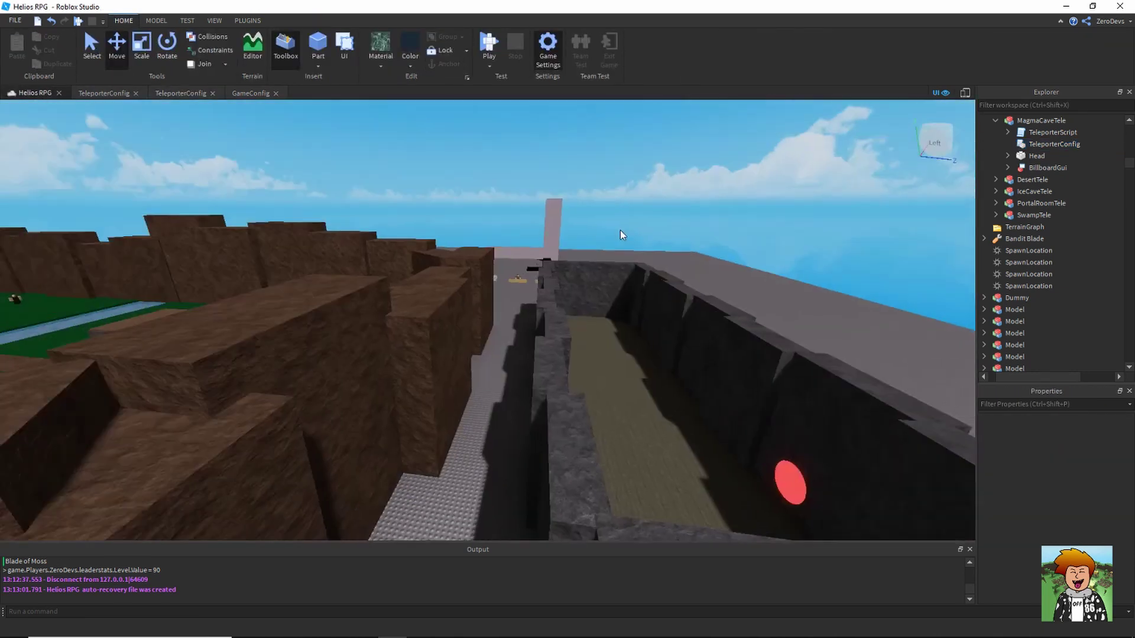
key("w")
right_click_drag(620, 229, 577, 299)
key("w")
key("w")
scroll(577, 299, "up", 3)
scroll(1028, 209, "up", 4)
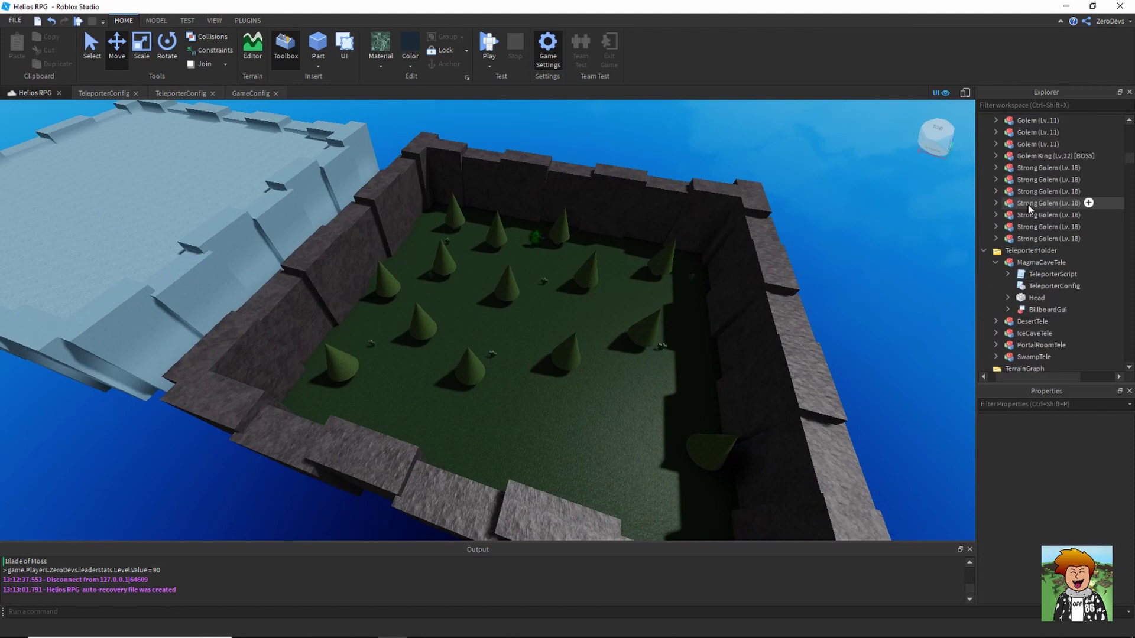
Open the WeaponConfig script of Blade of Moss in the GameItems folder of ReplicatedStorage to check its weapon settings
scroll(1029, 209, "down", 2)
left_click(984, 180)
scroll(1000, 221, "down", 10)
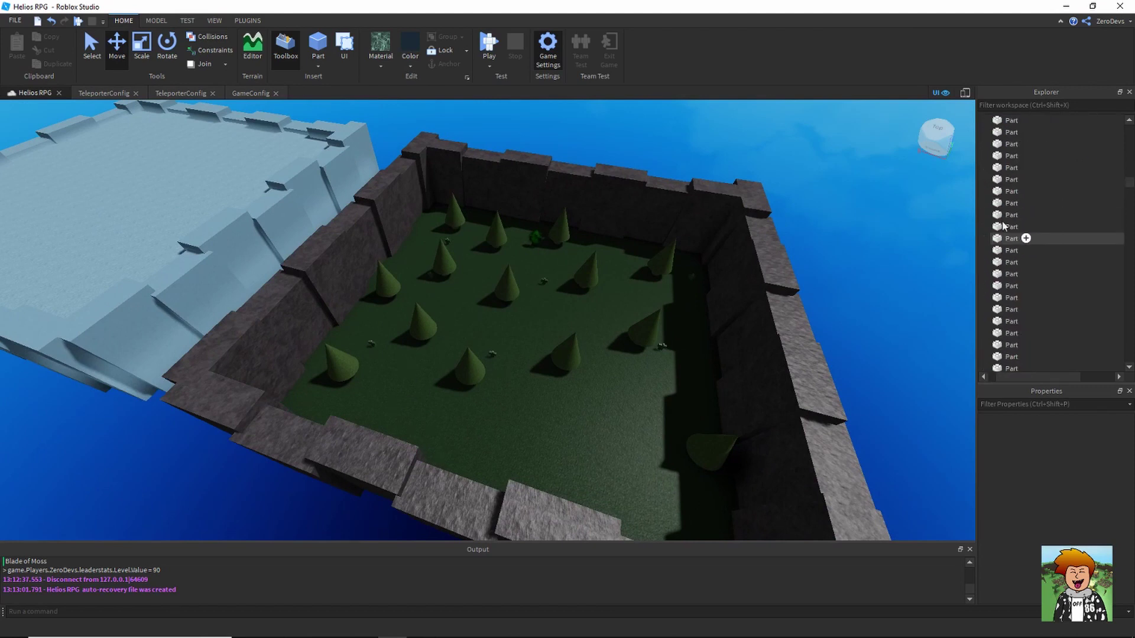
scroll(1005, 231, "down", 10)
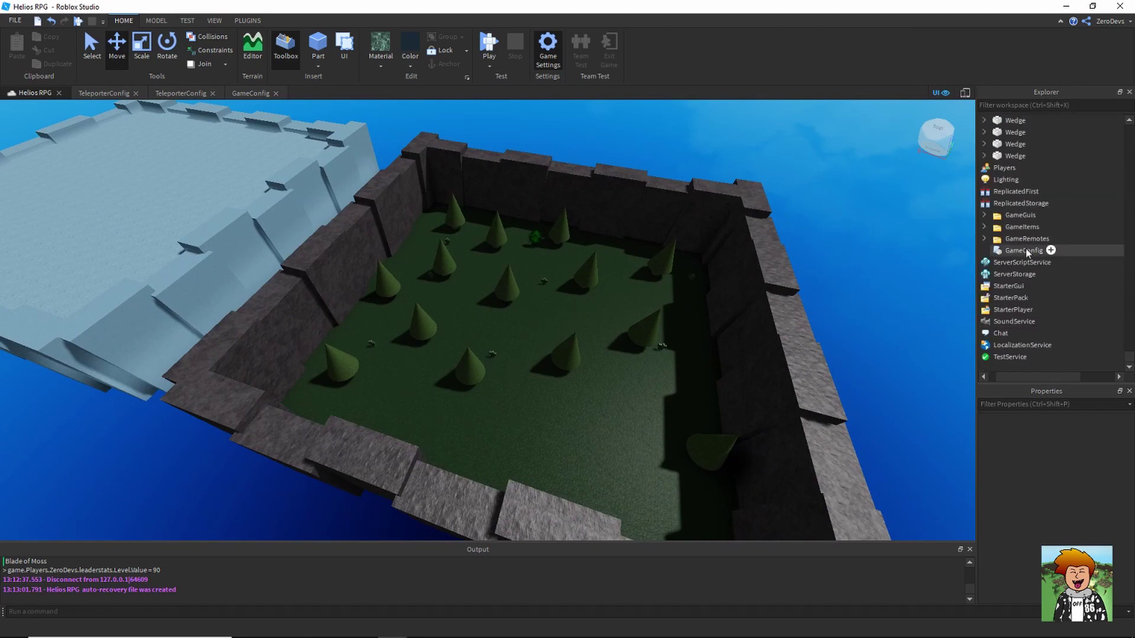
left_click(983, 215)
left_click(987, 228)
left_click(984, 216)
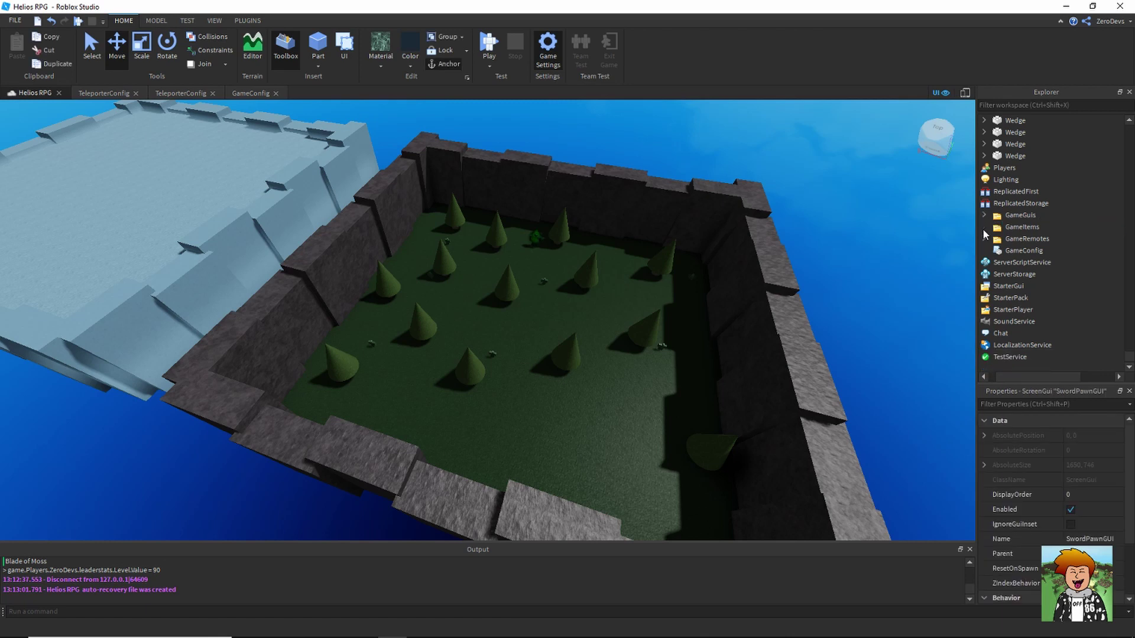
left_click(983, 227)
left_click(1028, 274)
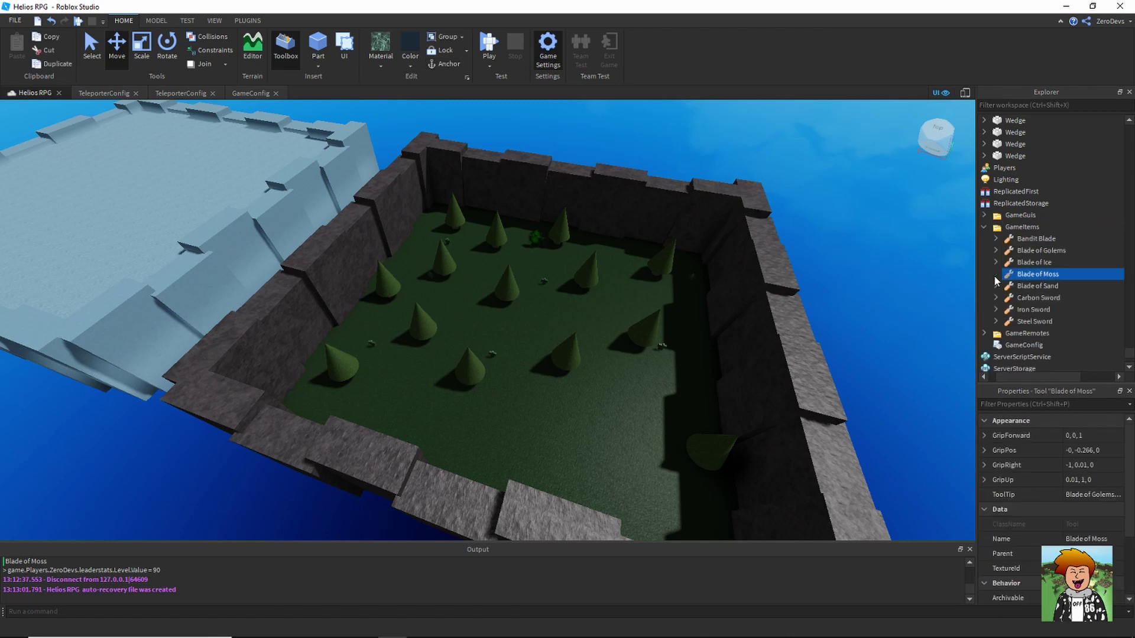
left_click(995, 276)
right_click_drag(953, 264, 913, 263)
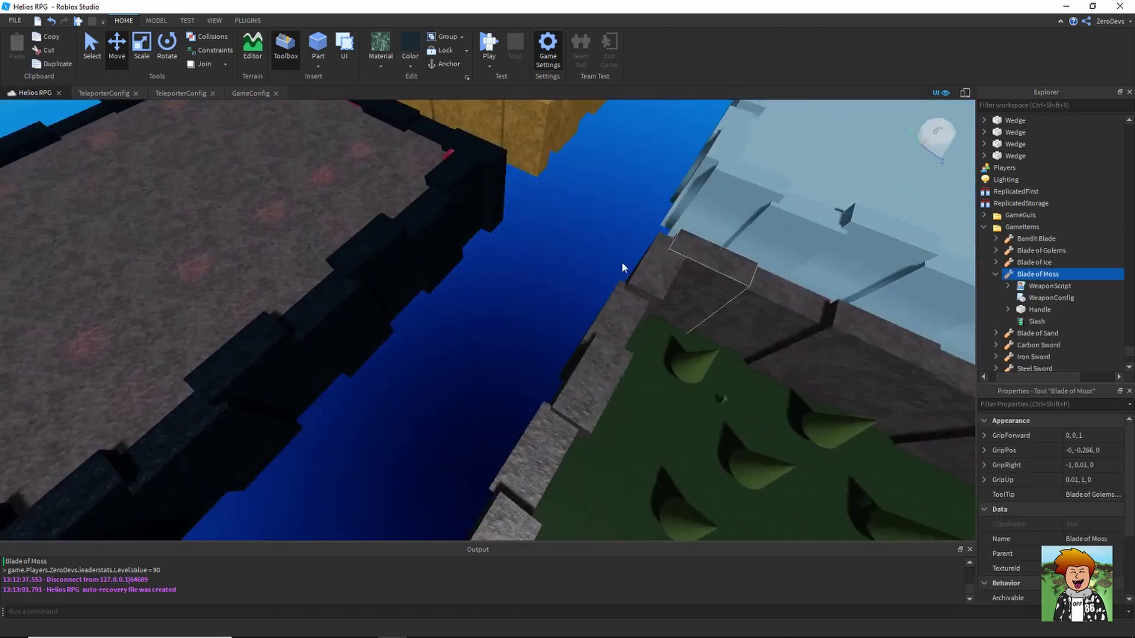
double_click(1045, 297)
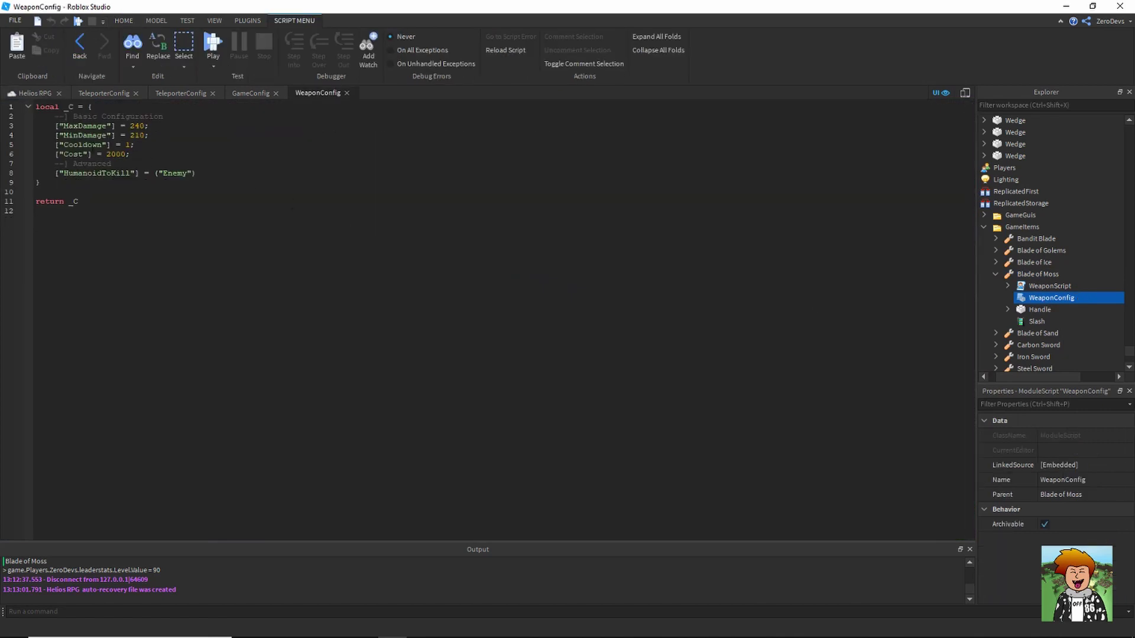
Inspect the magma cave interior in the 3D view and consult the calculator
left_click(29, 93)
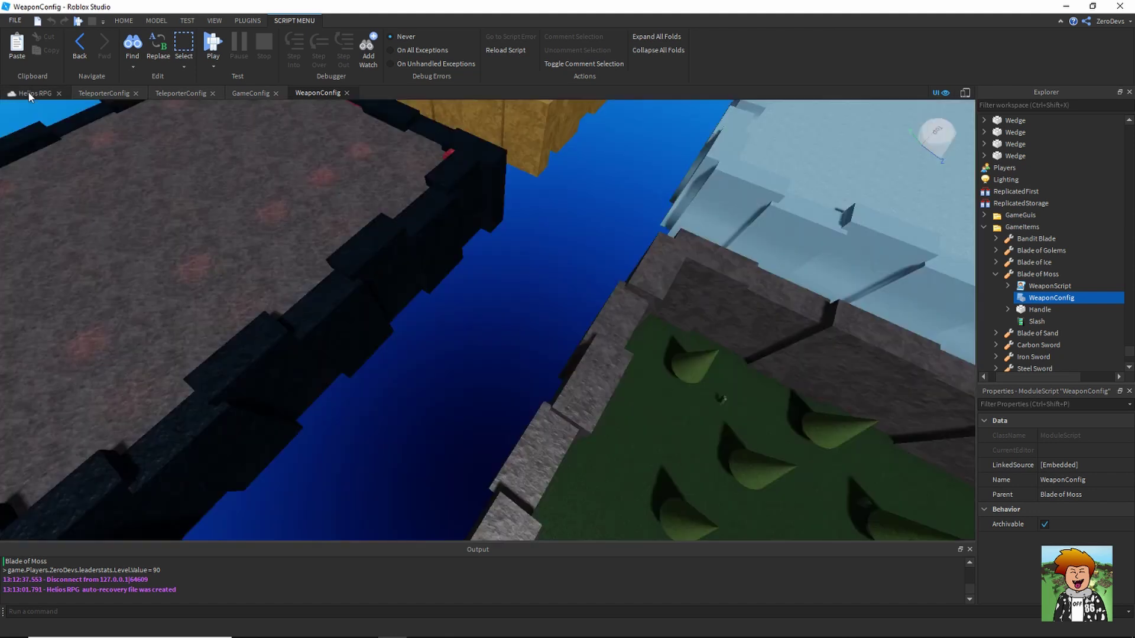
scroll(514, 371, "down", 5)
scroll(515, 371, "up", 10)
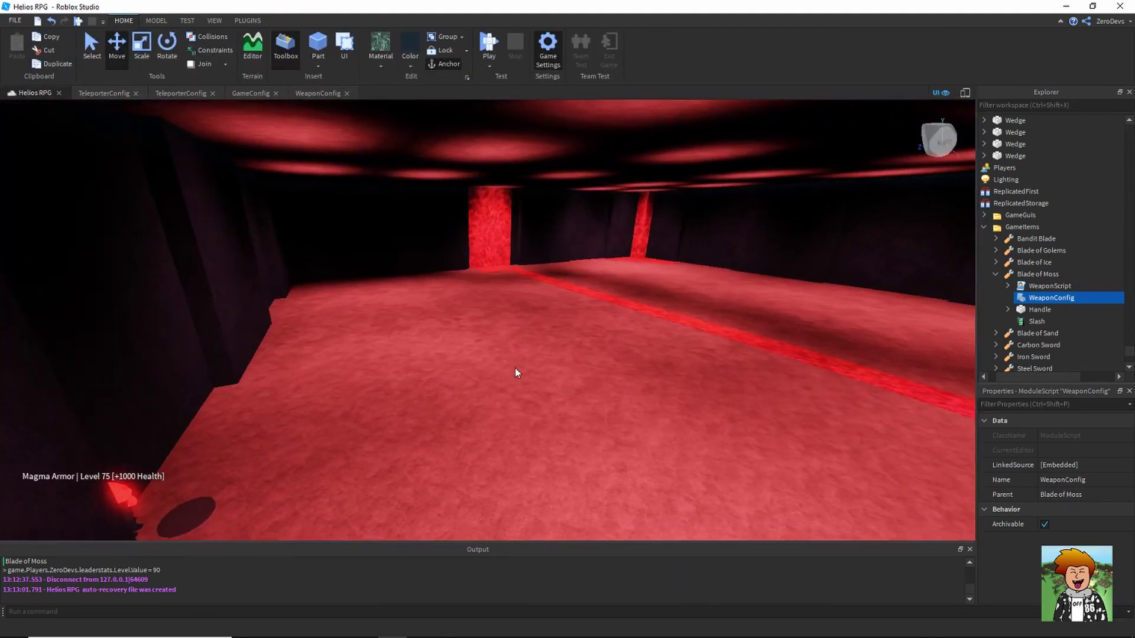
right_click_drag(515, 367, 516, 367)
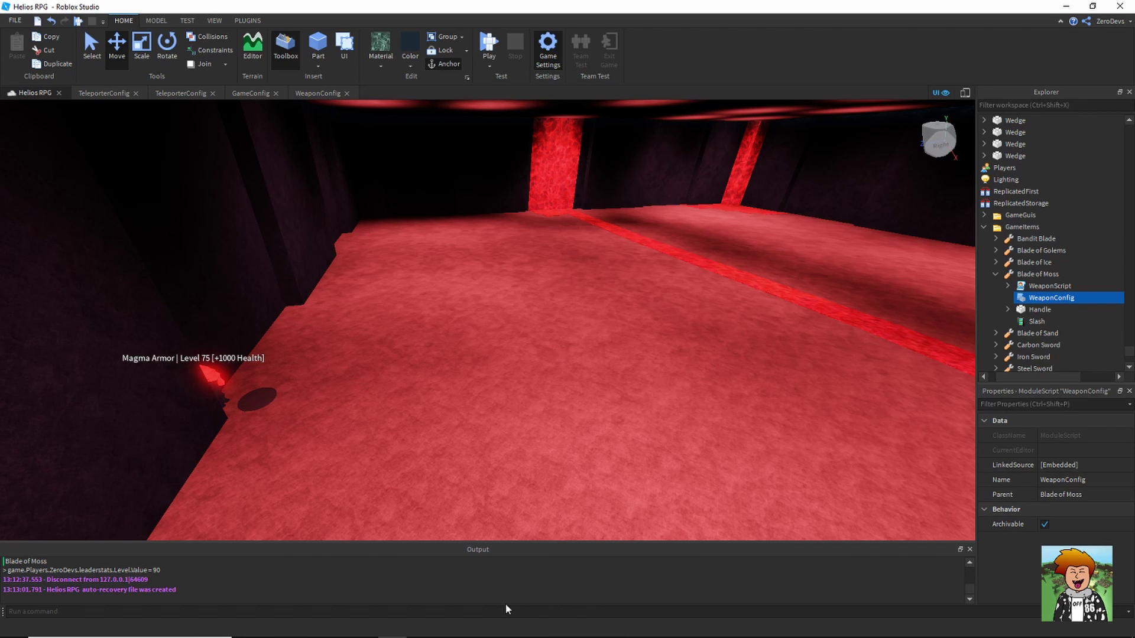
key("XF86Calculator")
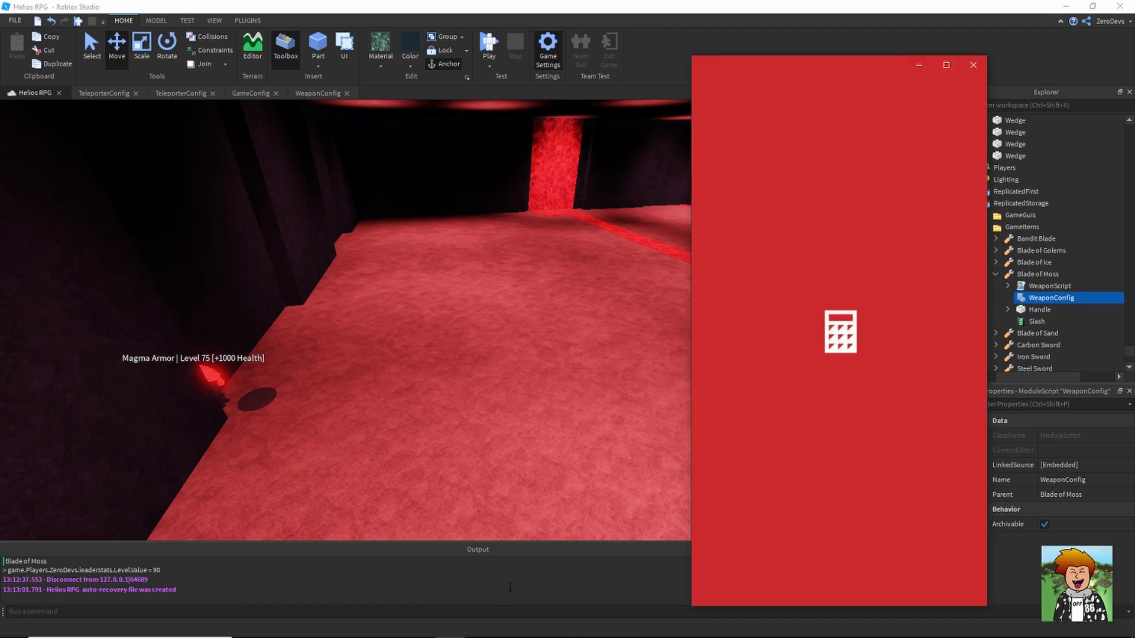
left_click(973, 64)
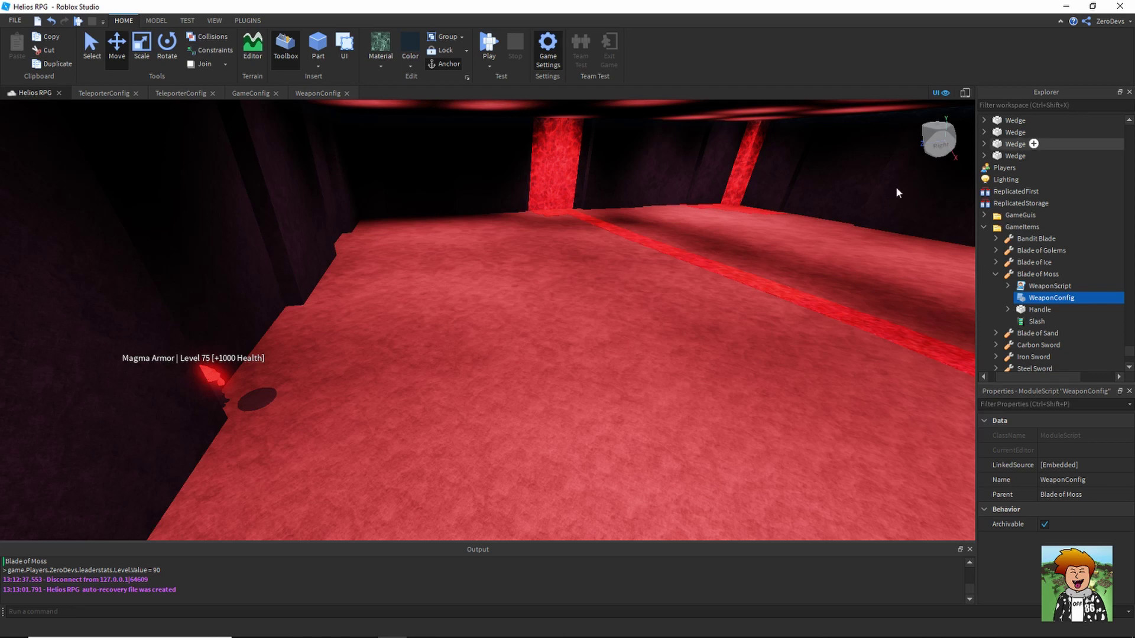
Duplicate the green Bandit (Lv. 1) mob in the forest area and move the copy onto open grass nearby
left_click(995, 276)
right_click_drag(569, 372, 568, 373)
scroll(569, 372, "down", 5)
scroll(569, 372, "up", 5)
scroll(569, 371, "up", 3)
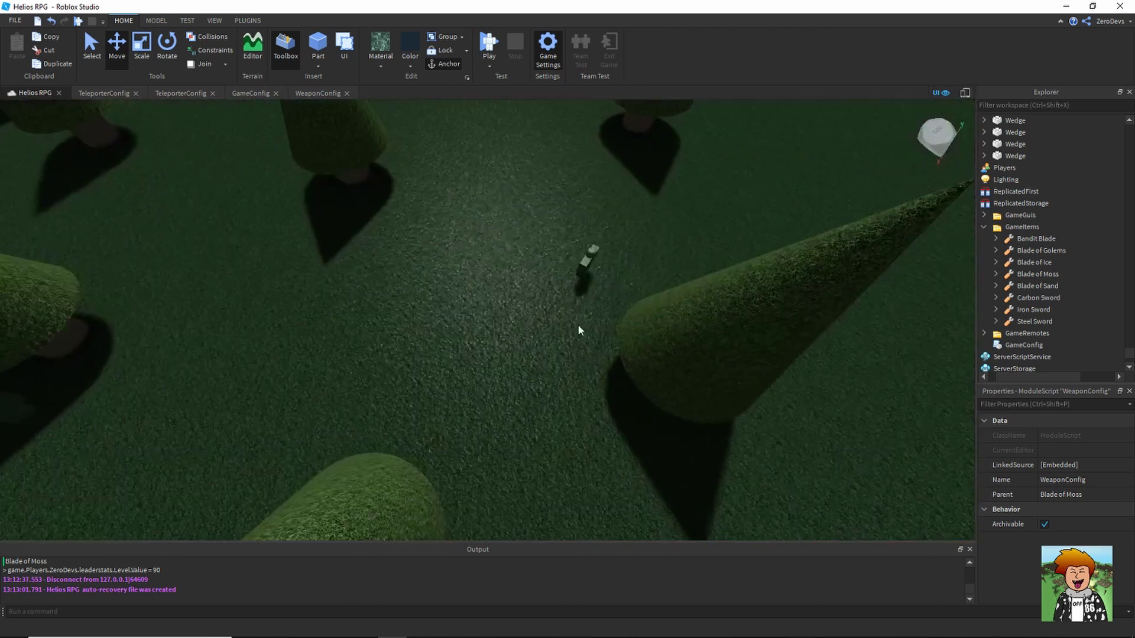
left_click(587, 272)
key("ctrl+d")
left_click(97, 47)
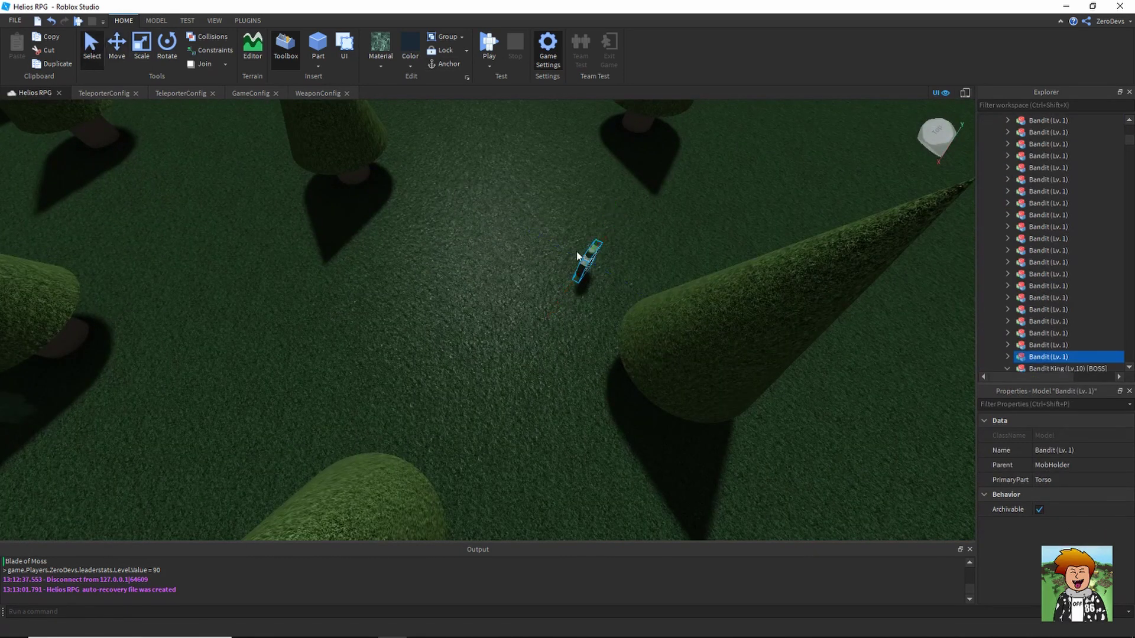
left_click_drag(580, 270, 342, 316)
Give the copied mob's head and both arms the Neon material and the Persimmon colour
scroll(421, 303, "up", 5)
right_click_drag(421, 303, 431, 310)
scroll(430, 310, "up", 3)
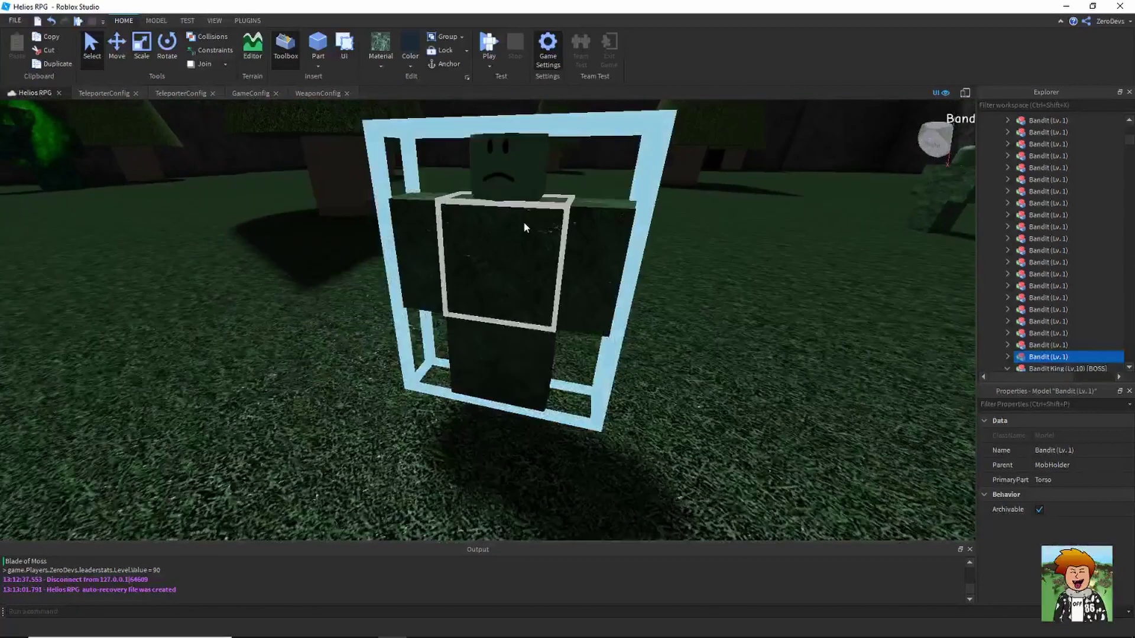
left_click(1007, 356)
left_click(1037, 298)
left_click(1029, 309, "ctrl")
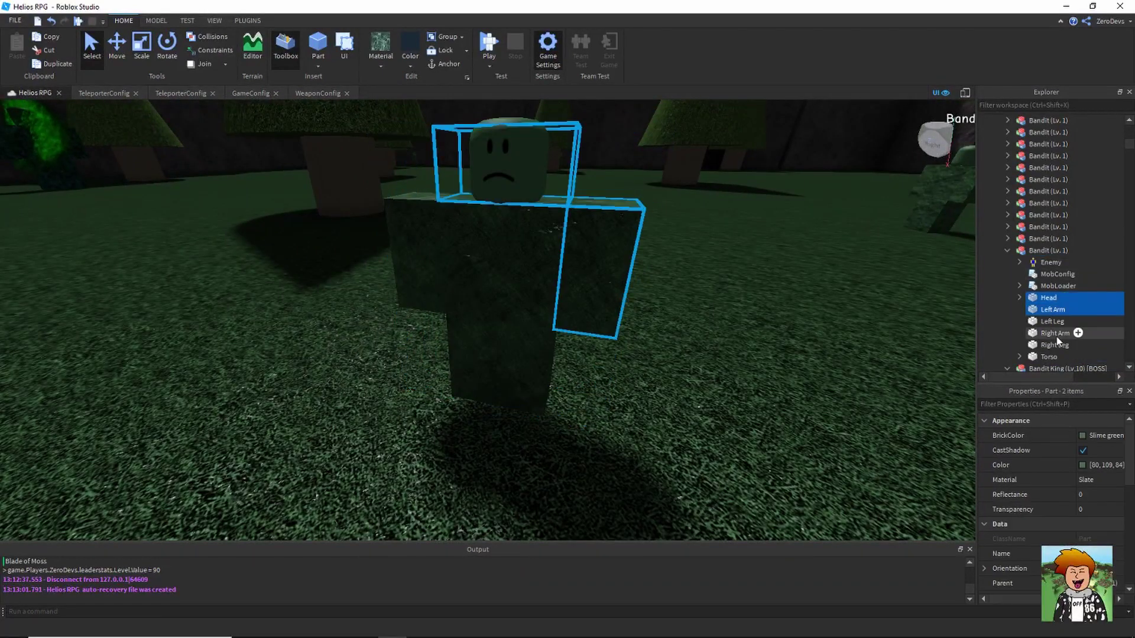
left_click(1031, 333, "ctrl")
left_click(1086, 479)
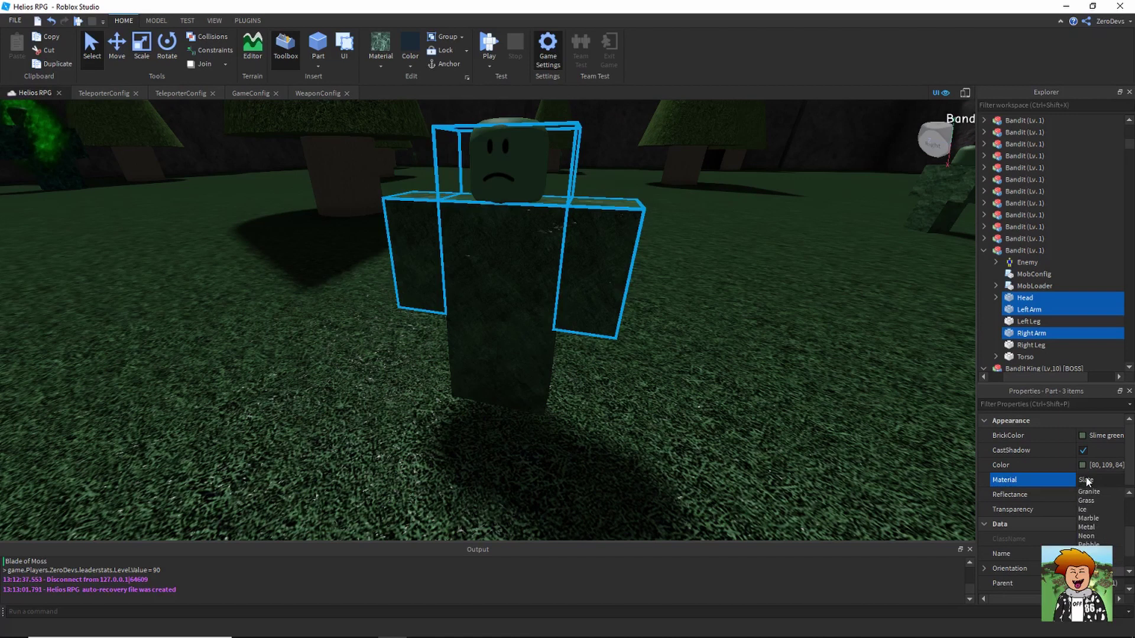
left_click(1100, 523)
left_click(1070, 436)
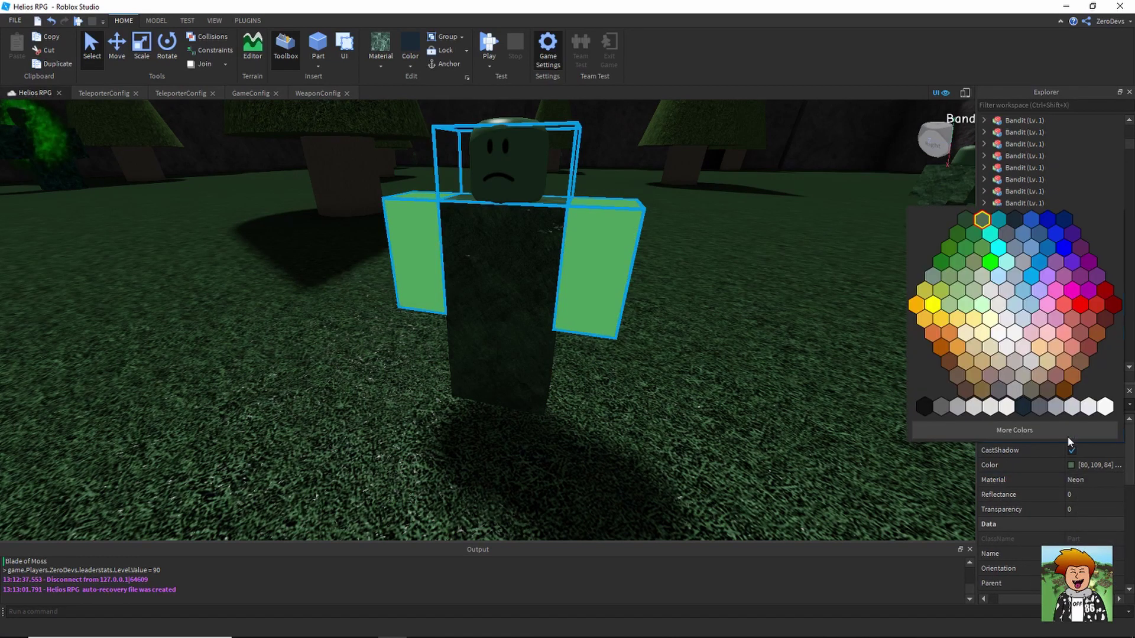
left_click(1063, 307)
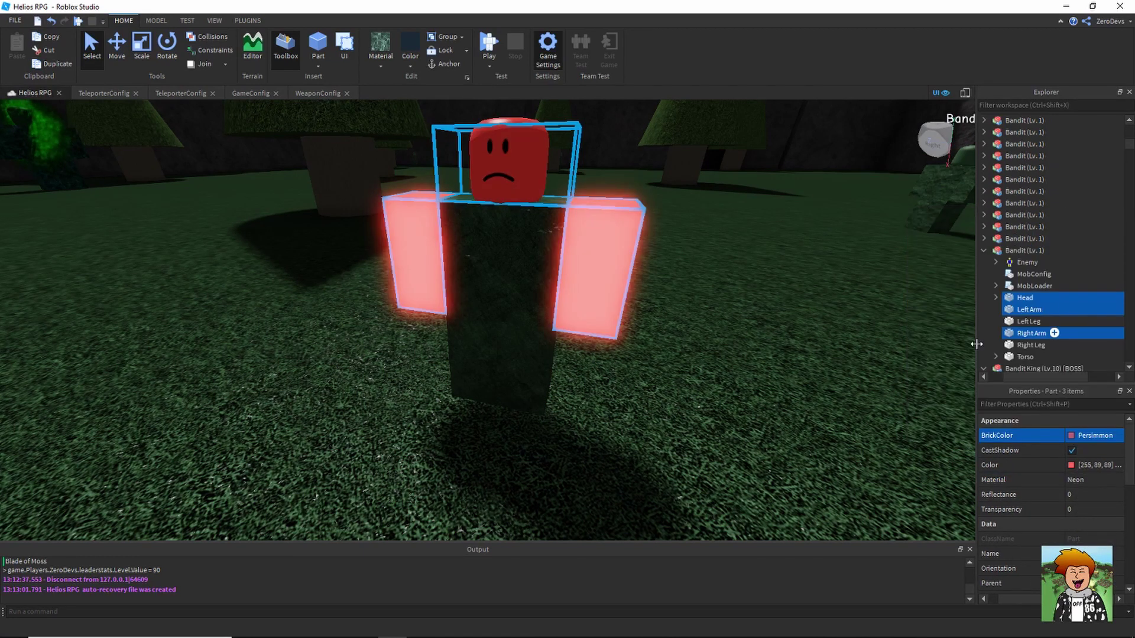
scroll(845, 364, "up", 3)
Set all six body parts of the copied mob to the Persimmon colour and the Slate material
left_click(1024, 356)
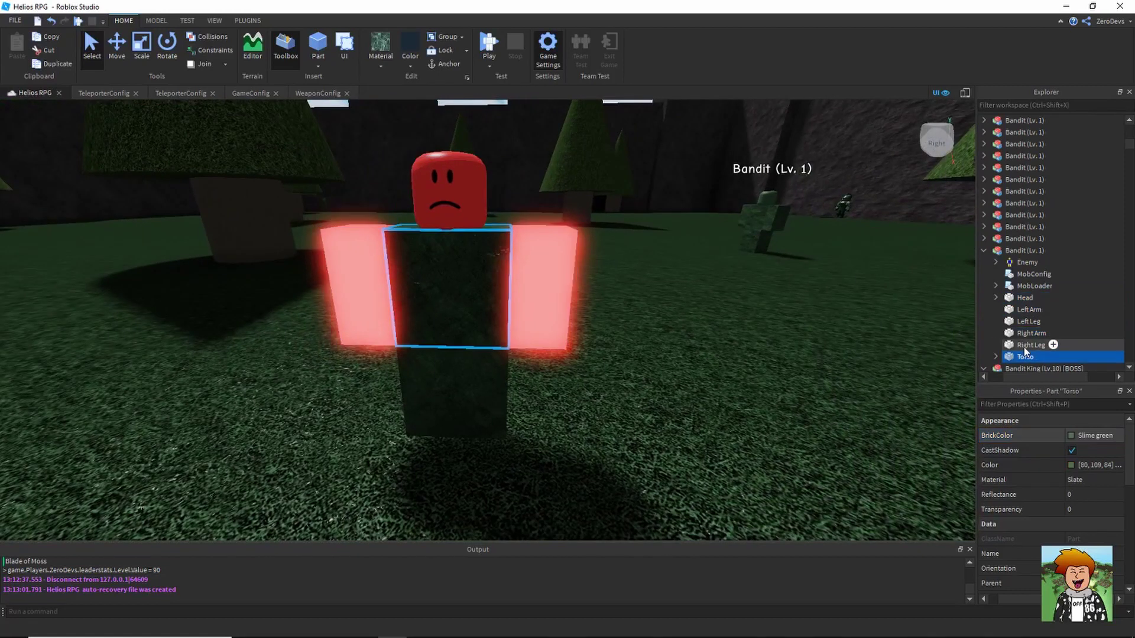
left_click(1030, 345, "ctrl")
left_click(1023, 298)
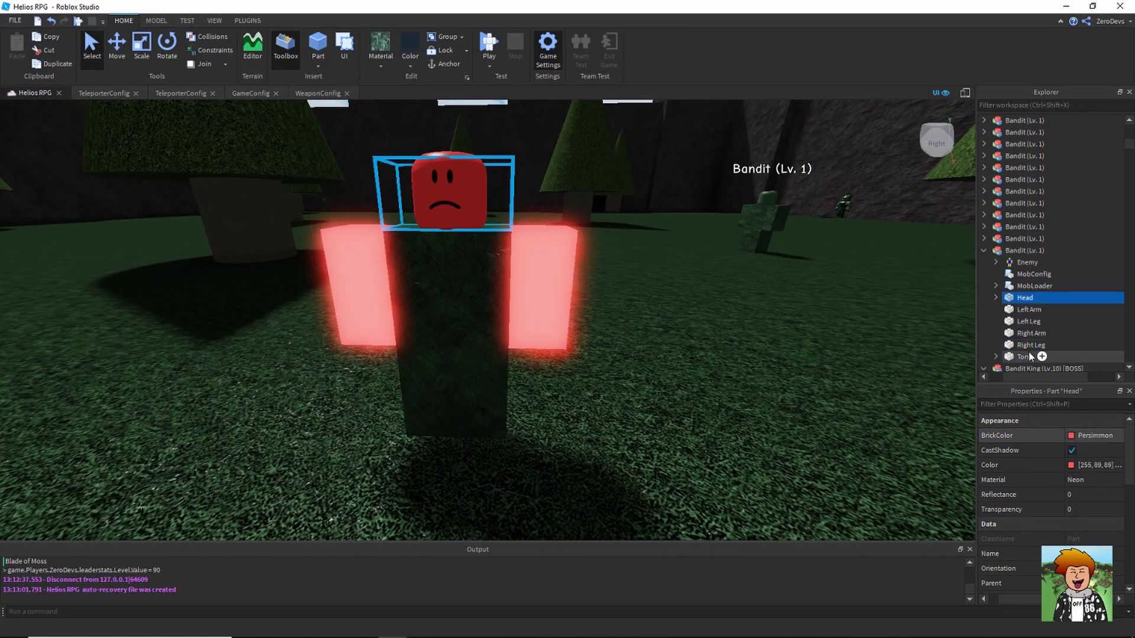
left_click(1029, 355, "shift")
left_click(1073, 435)
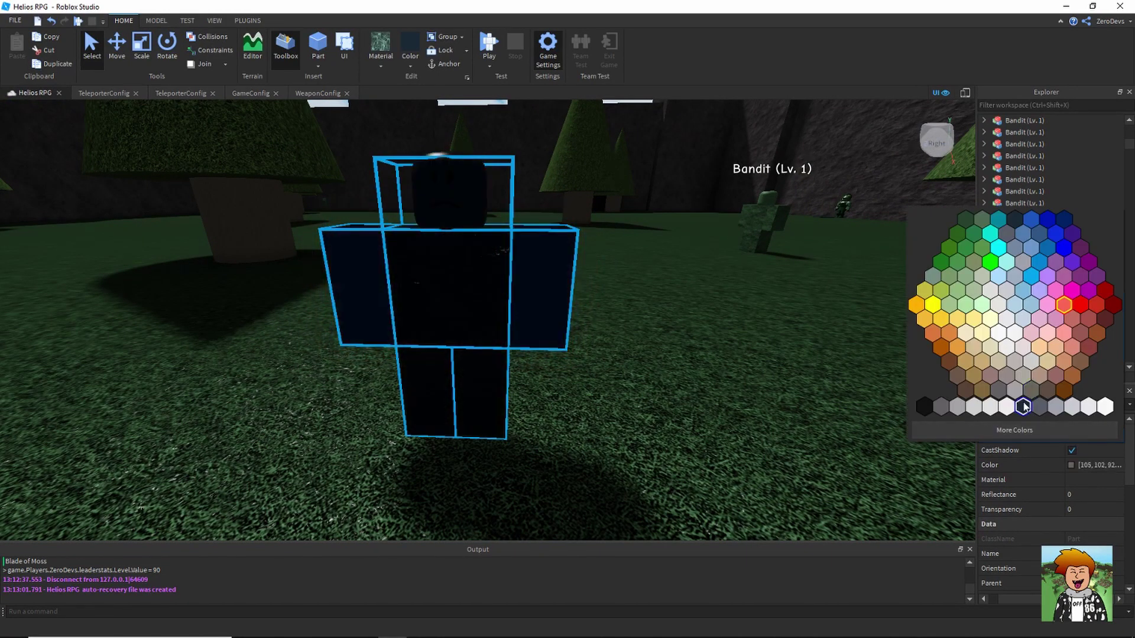
left_click(1066, 306)
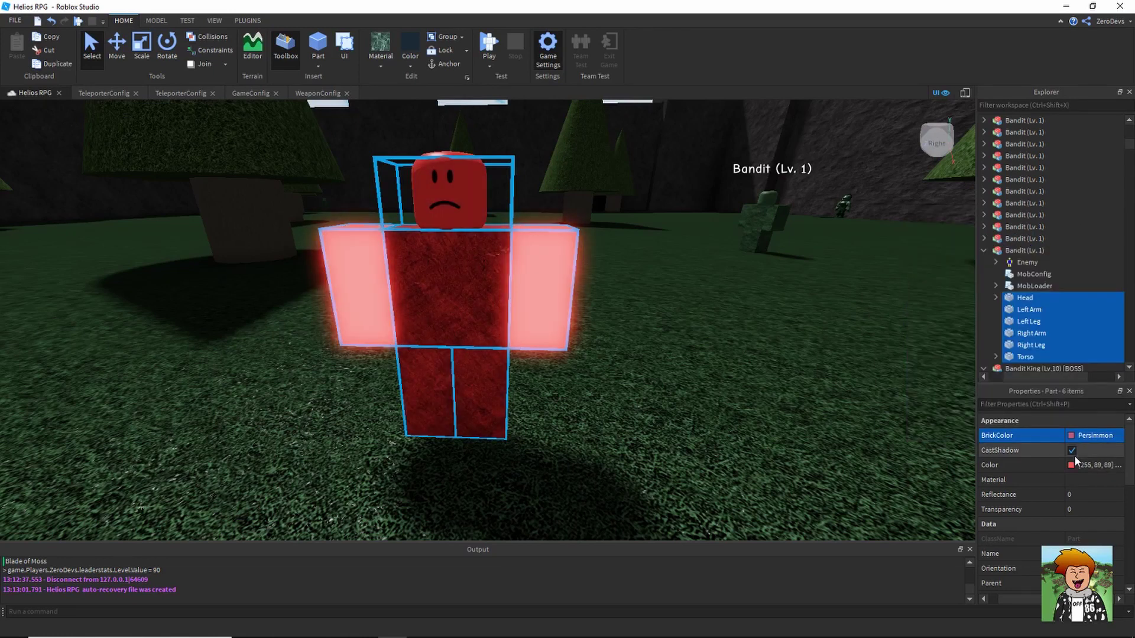
left_click(1069, 479)
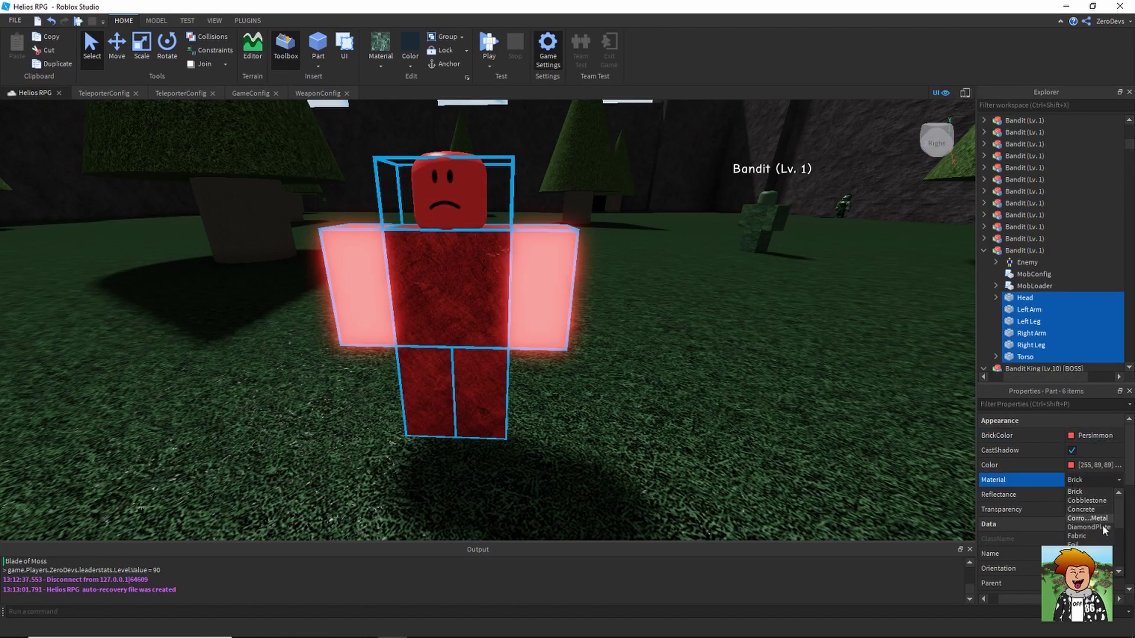
scroll(1100, 535, "down", 2)
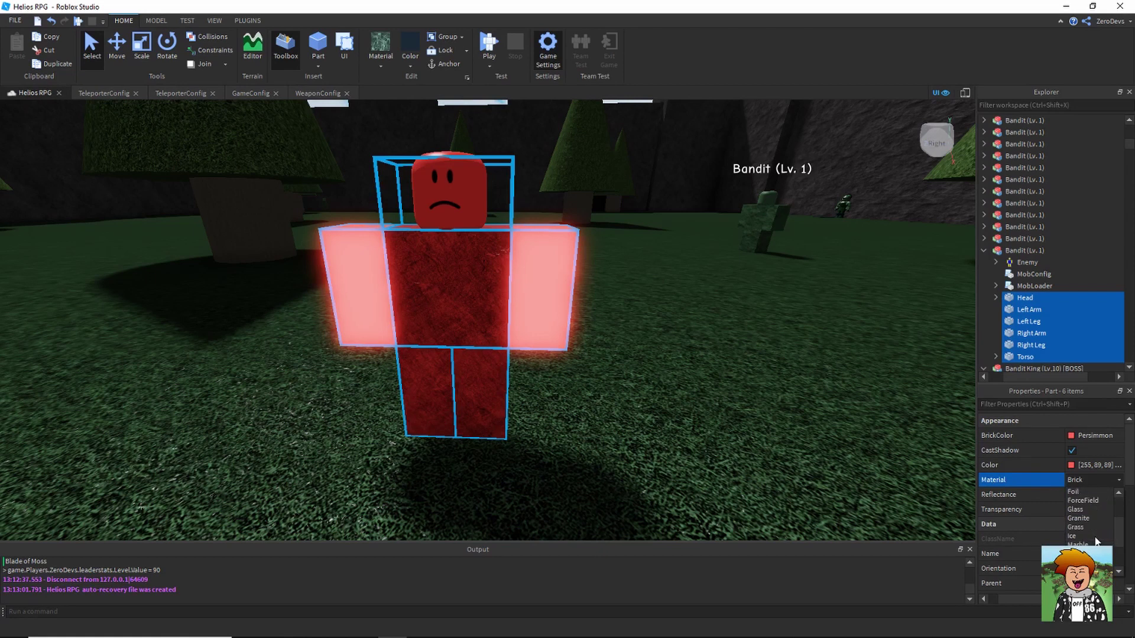
scroll(1095, 542, "down", 2)
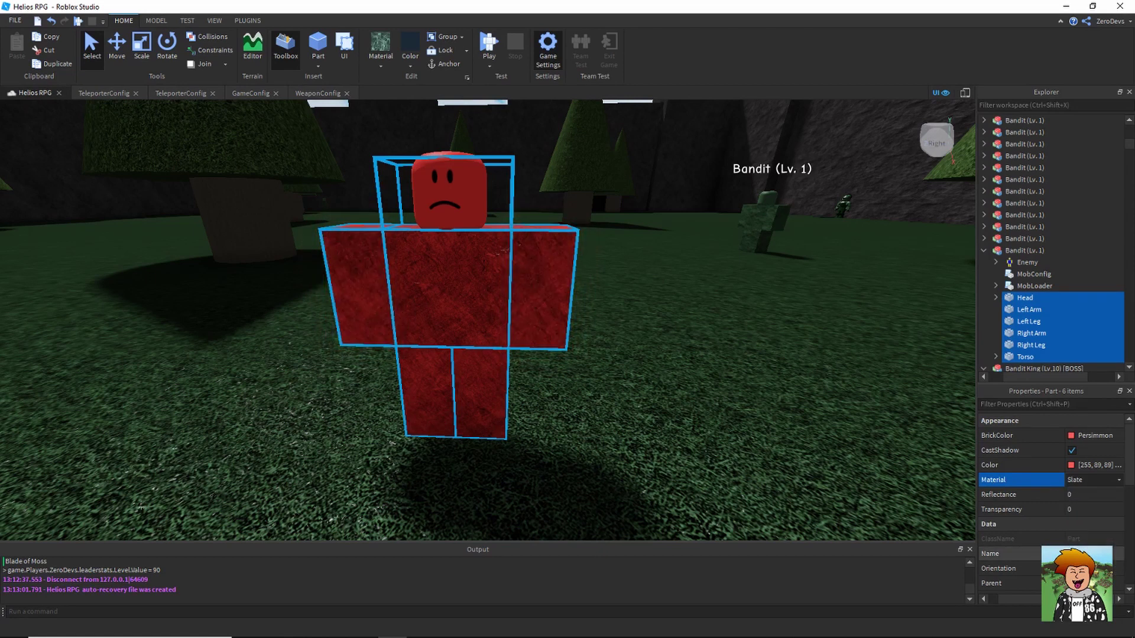
Open the MobConfig script of the copied red mob
right_click(1022, 249)
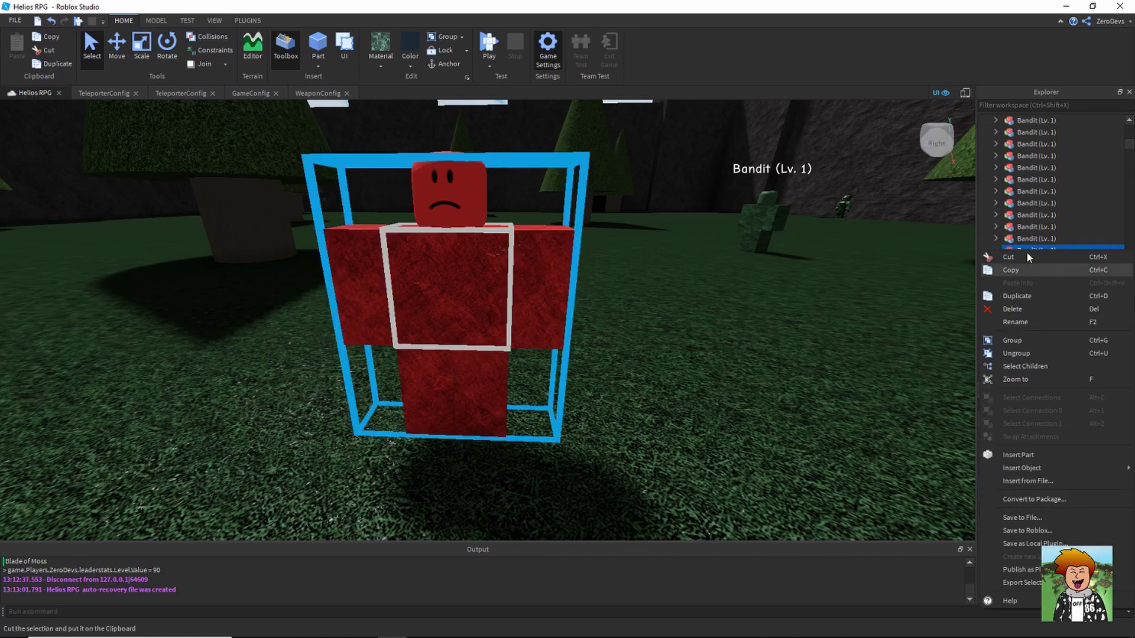
left_click(1026, 250)
left_click(1031, 284)
double_click(1042, 273)
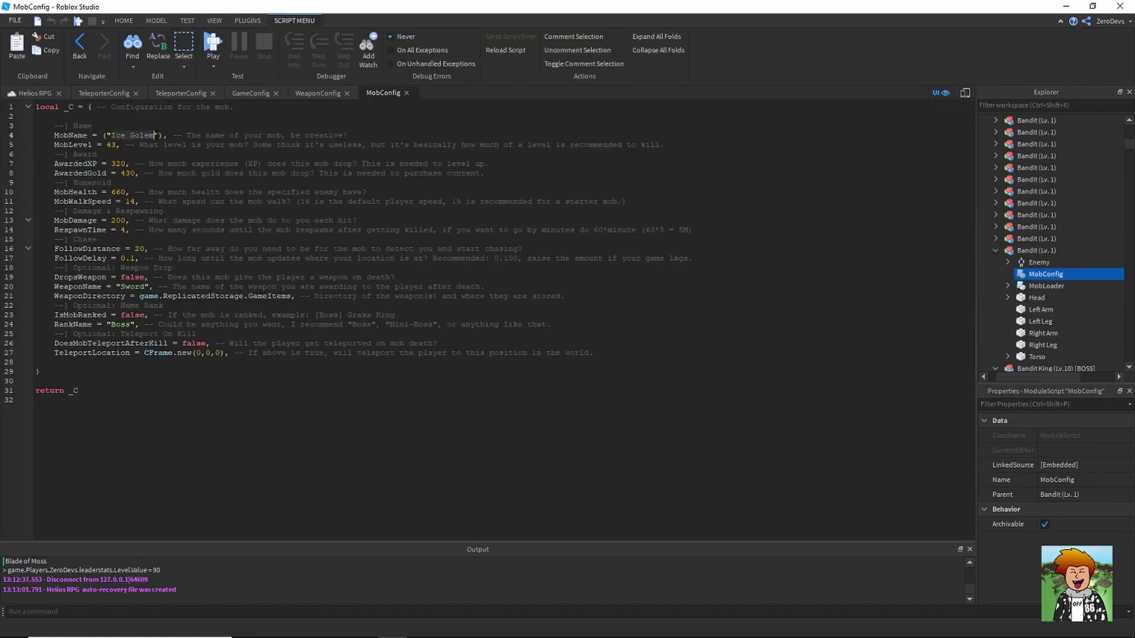
Set the copied mob's MobName to "Magma Monster" and its MobLevel to 66
type("Magma Monster")
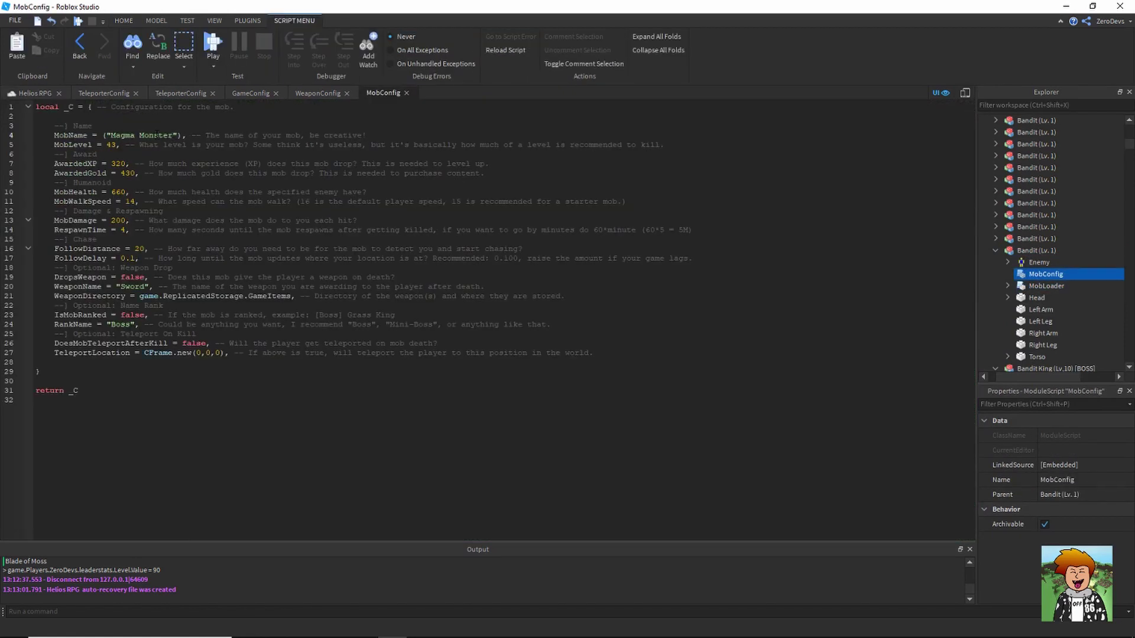
double_click(112, 145)
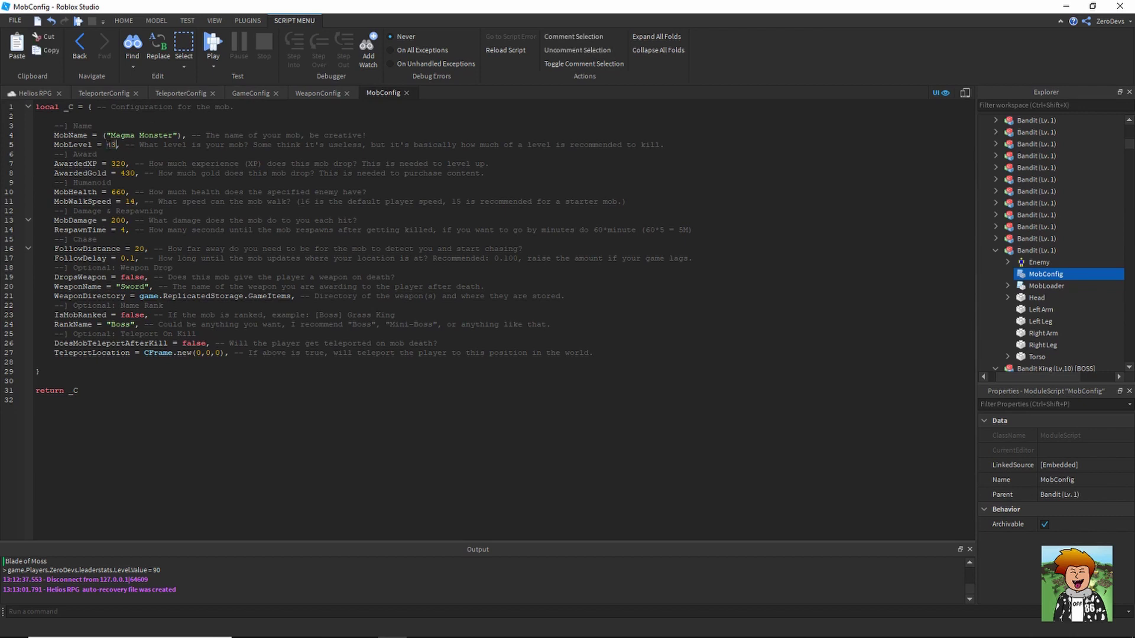
type("66")
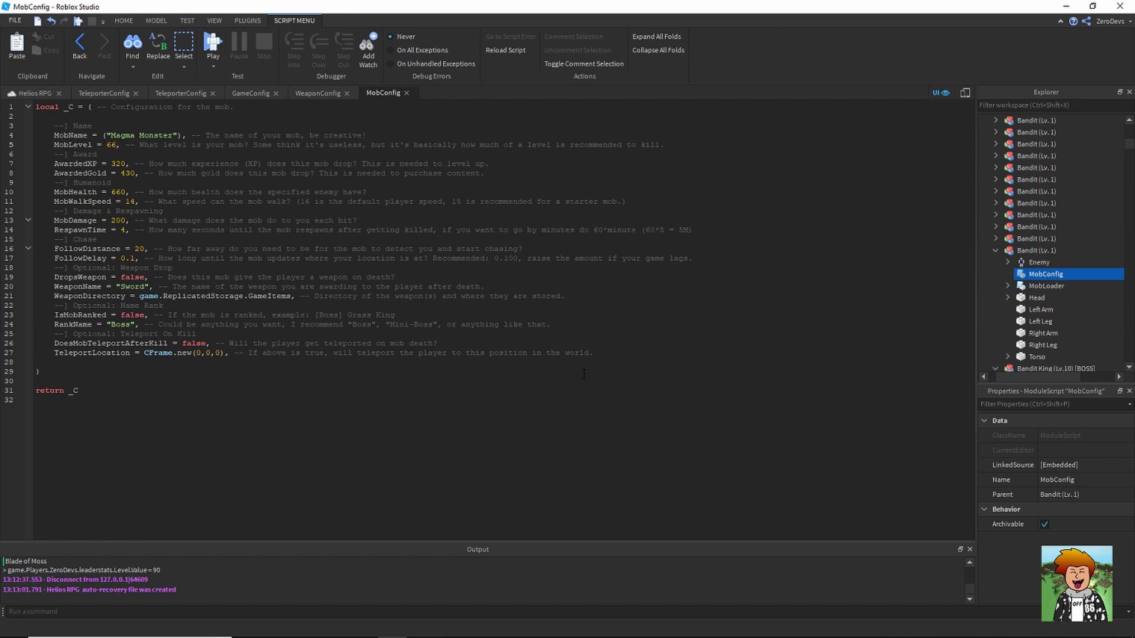
Switch to Calculator, multiply 65 by 25 and divide the result by 5
key("XF86Calculator")
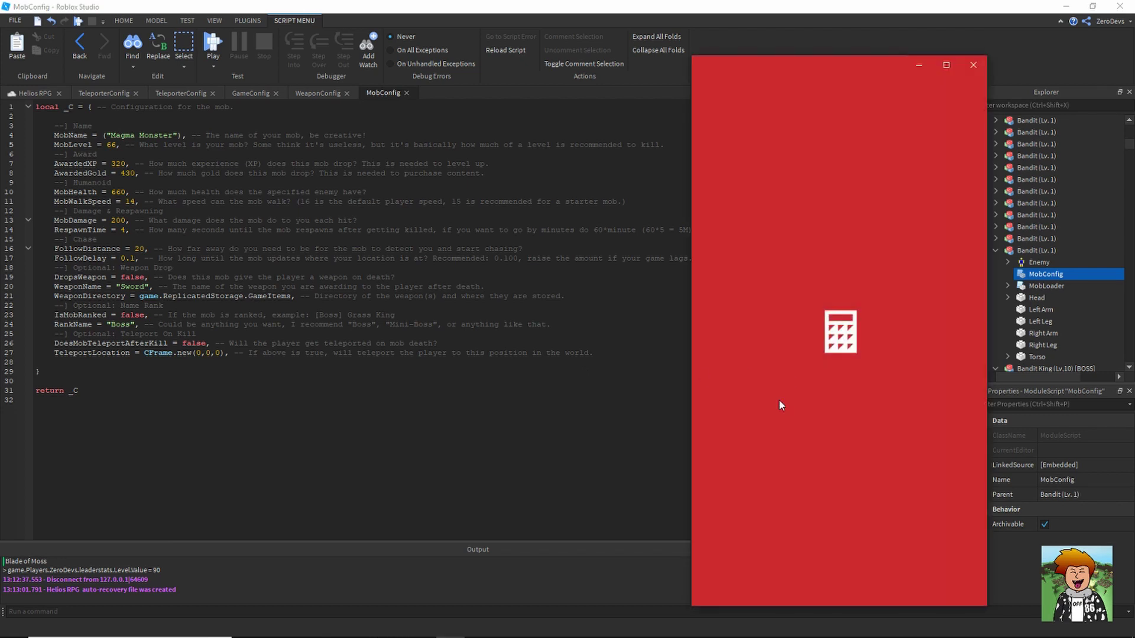
type("65")
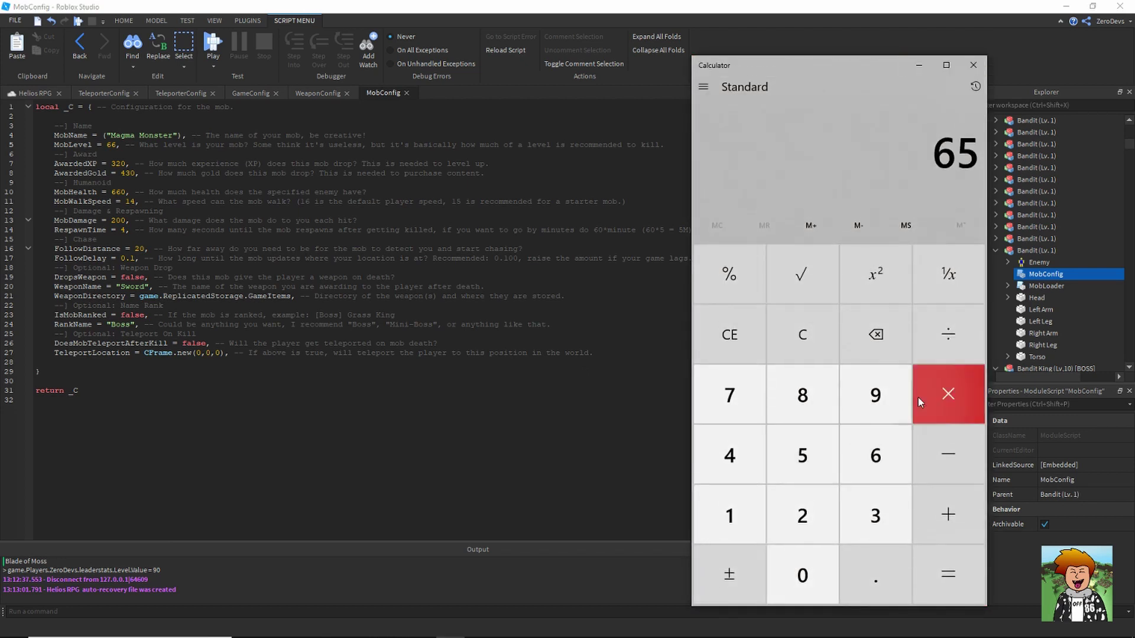
left_click(931, 398)
left_click(802, 486)
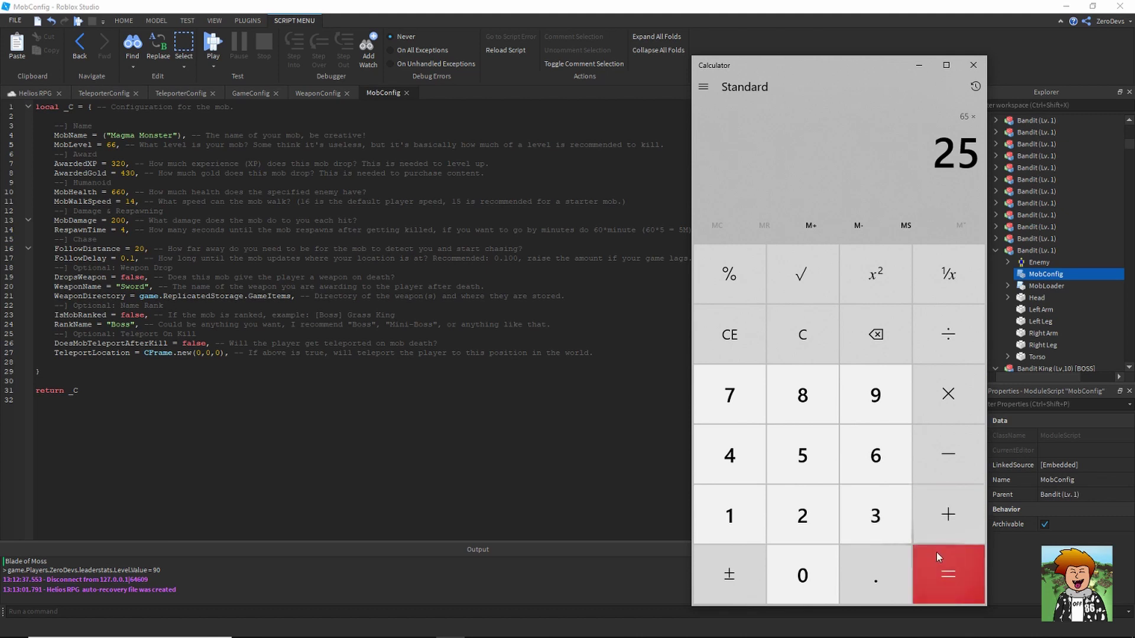
left_click(942, 570)
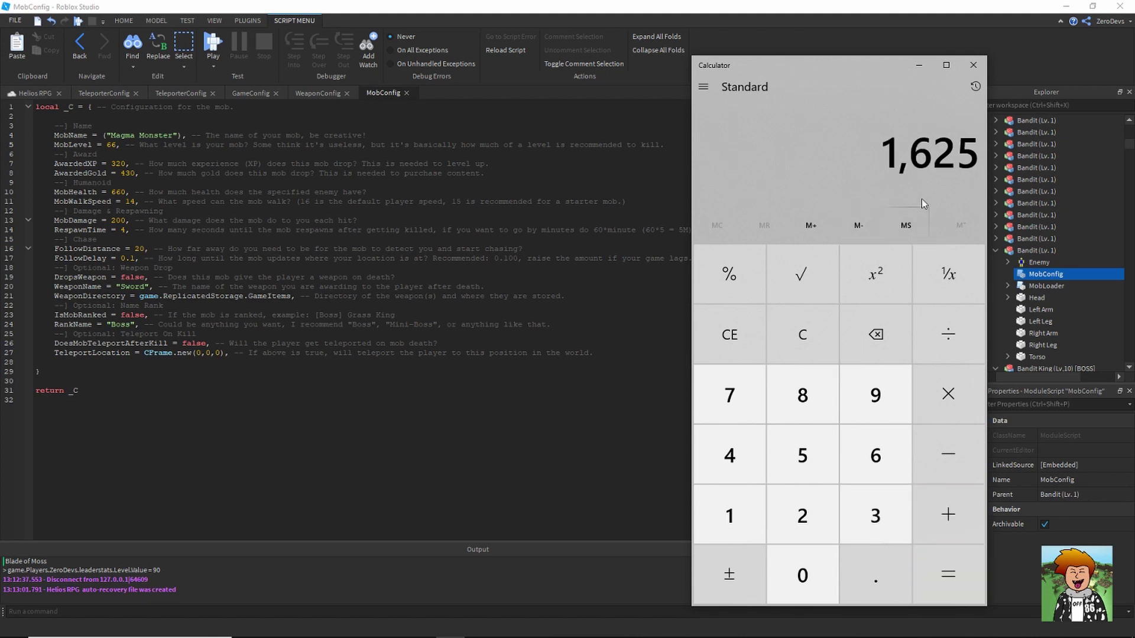
left_click(963, 343)
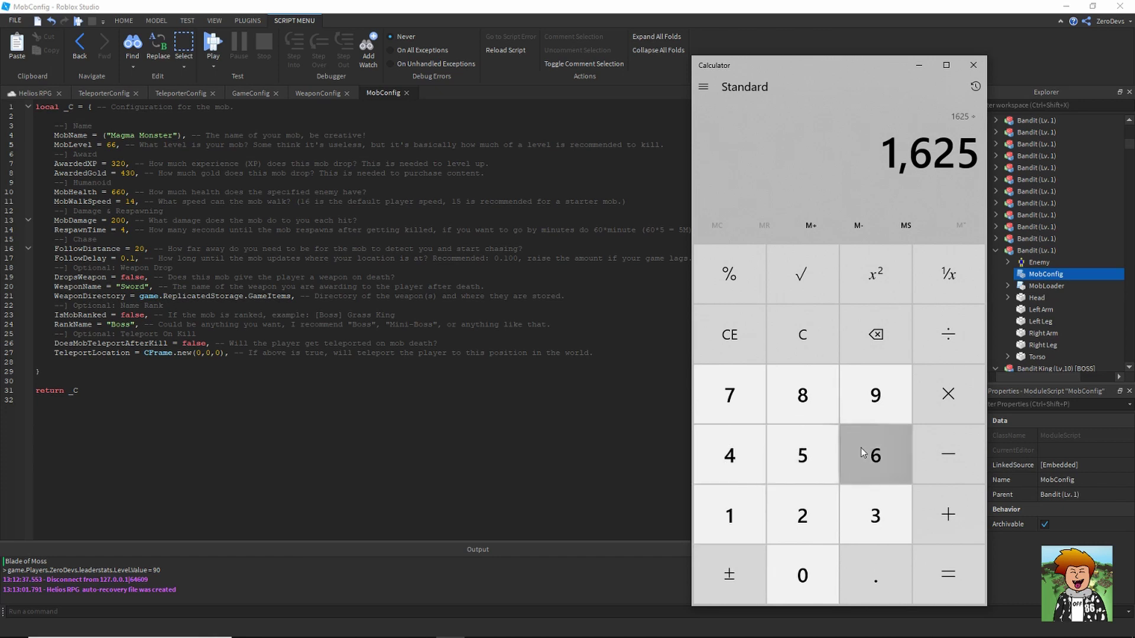
left_click(860, 448)
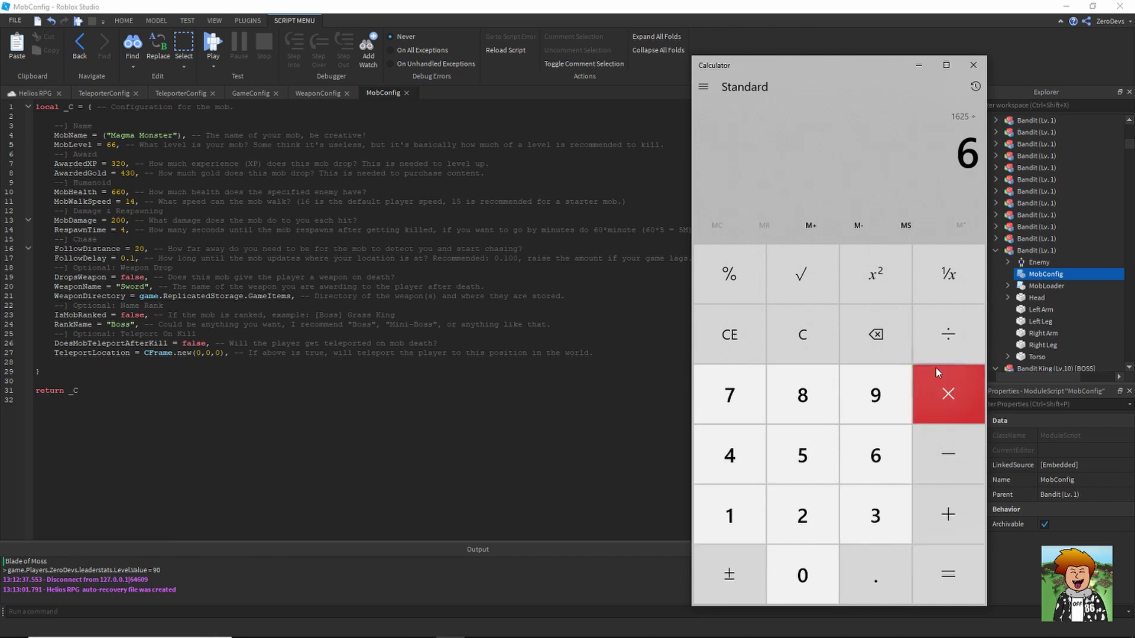
left_click(859, 330)
left_click(799, 458)
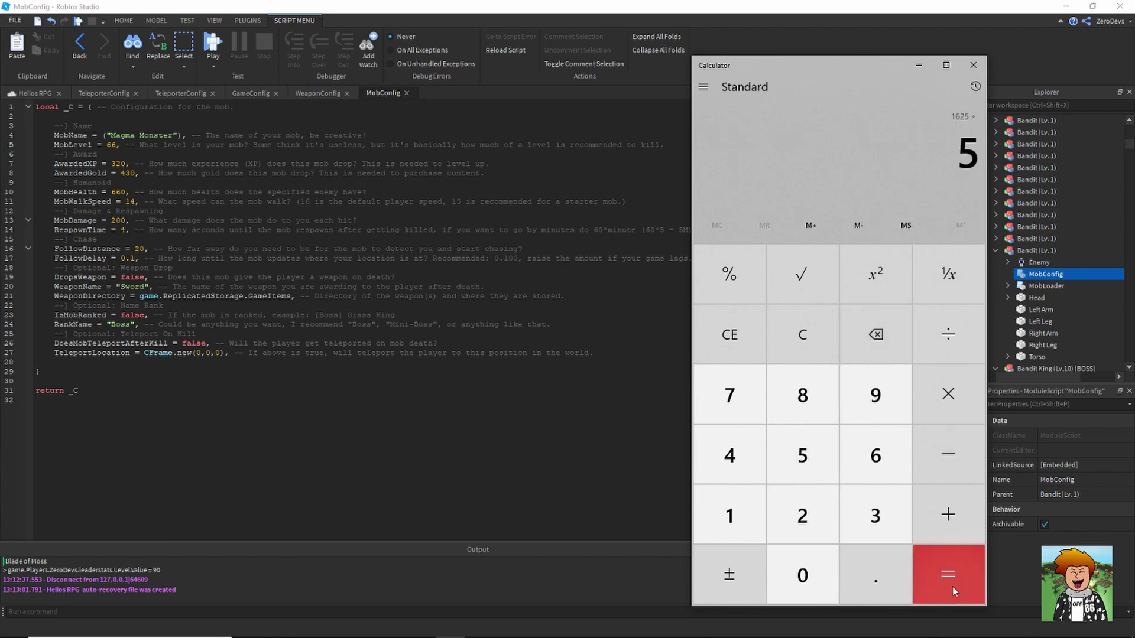
left_click(915, 65)
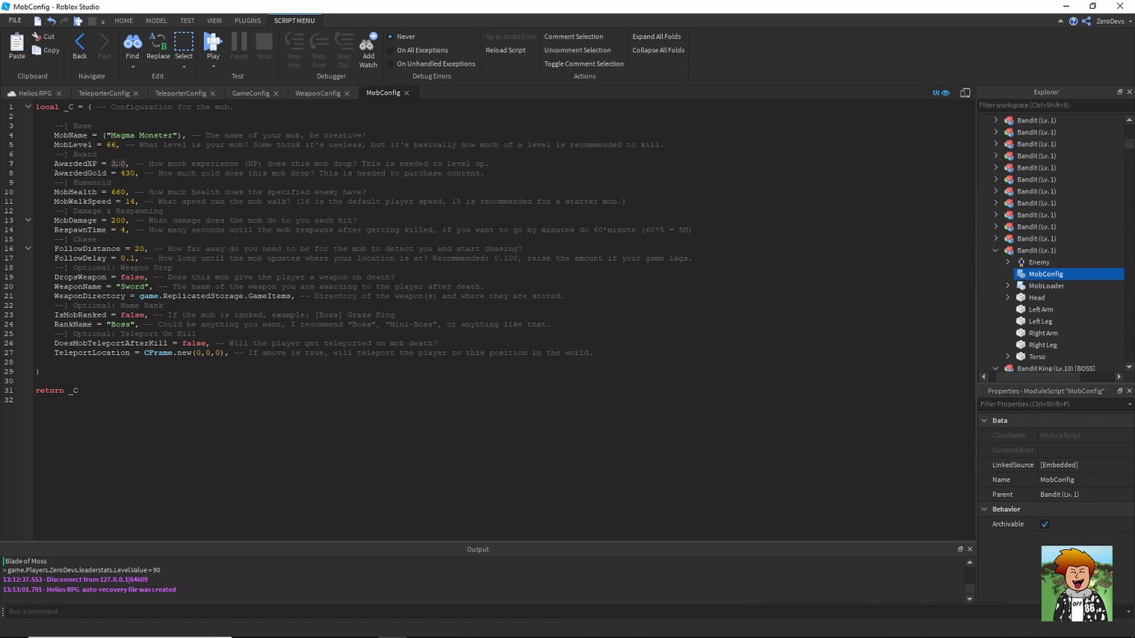
Set the Magma Monster's AwardedXP to 450 and AwardedGold to 600 in its MobConfig script
type("450")
type("70")
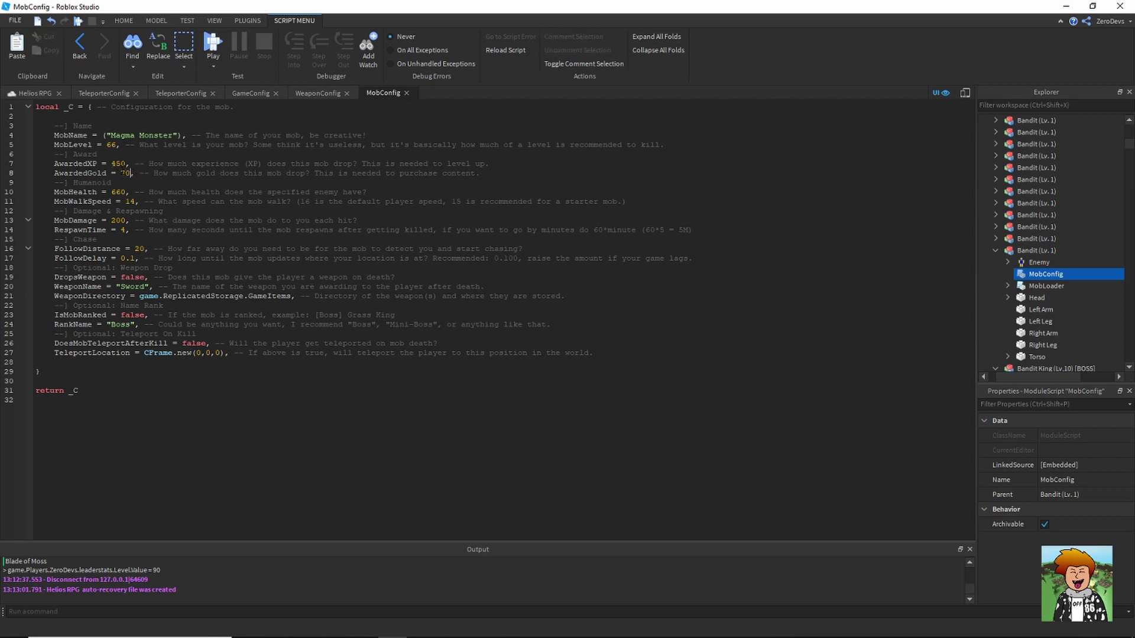
key("BackSpace")
key("BackSpace")
Switch back to Calculator and multiply 230 by 5
left_click(450, 629)
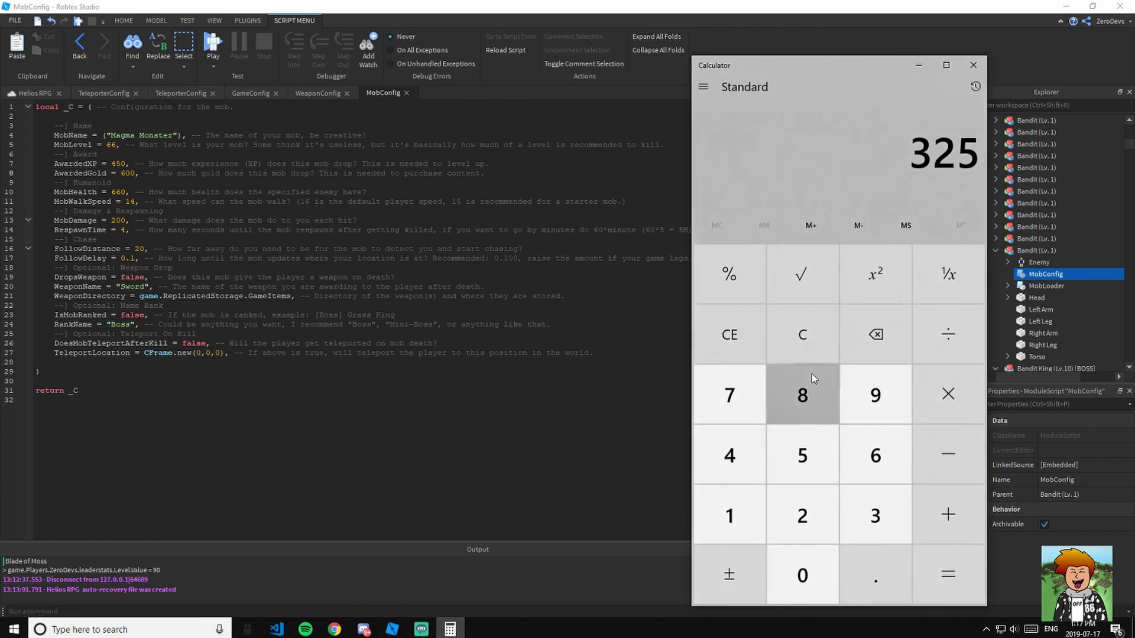
left_click(805, 360)
left_click(814, 512)
left_click(875, 515)
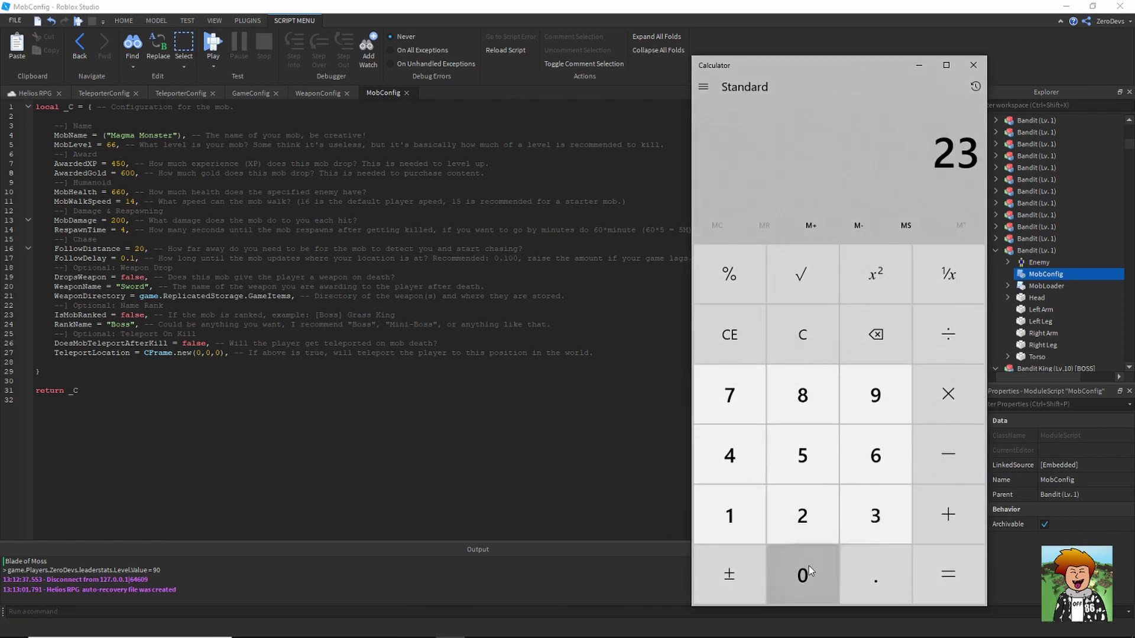
left_click(808, 566)
left_click(949, 392)
left_click(822, 449)
left_click(948, 515)
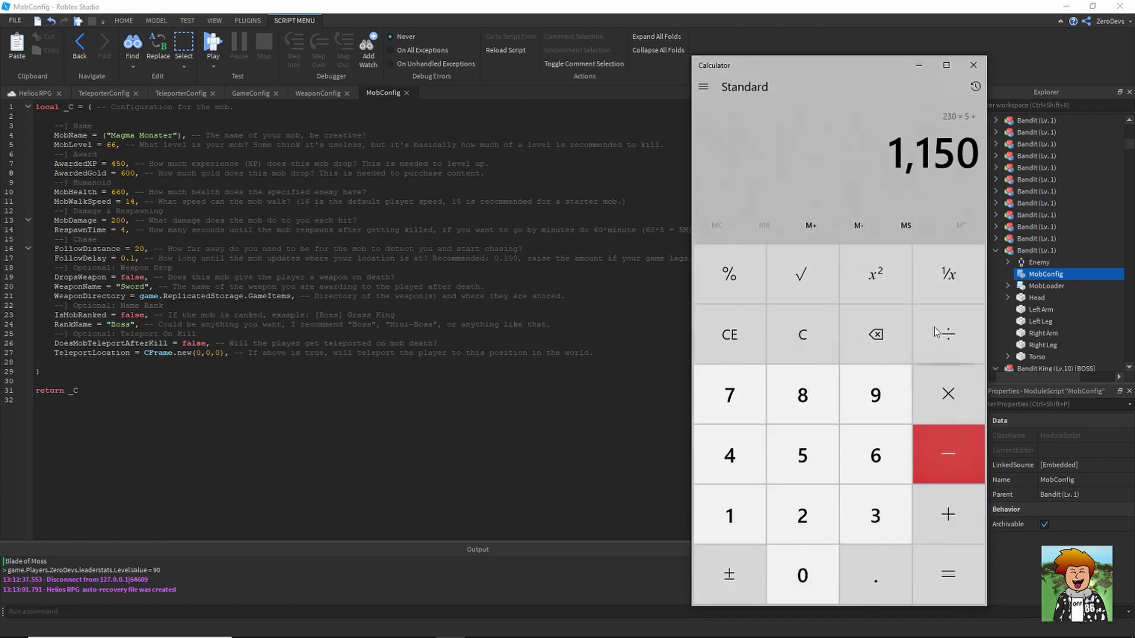
left_click(947, 290)
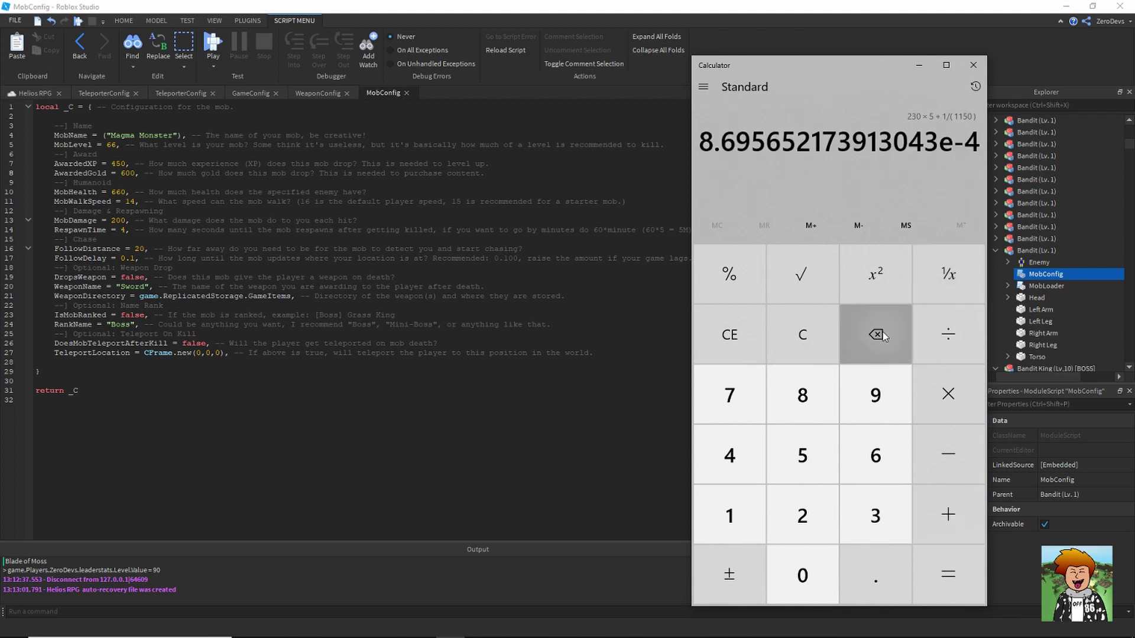
Calculate 230 × 4, and set the Magma Monster's MobHealth to 920 and MobDamage to 300
left_click(810, 343)
left_click(807, 502)
left_click(875, 515)
left_click(808, 569)
left_click(952, 402)
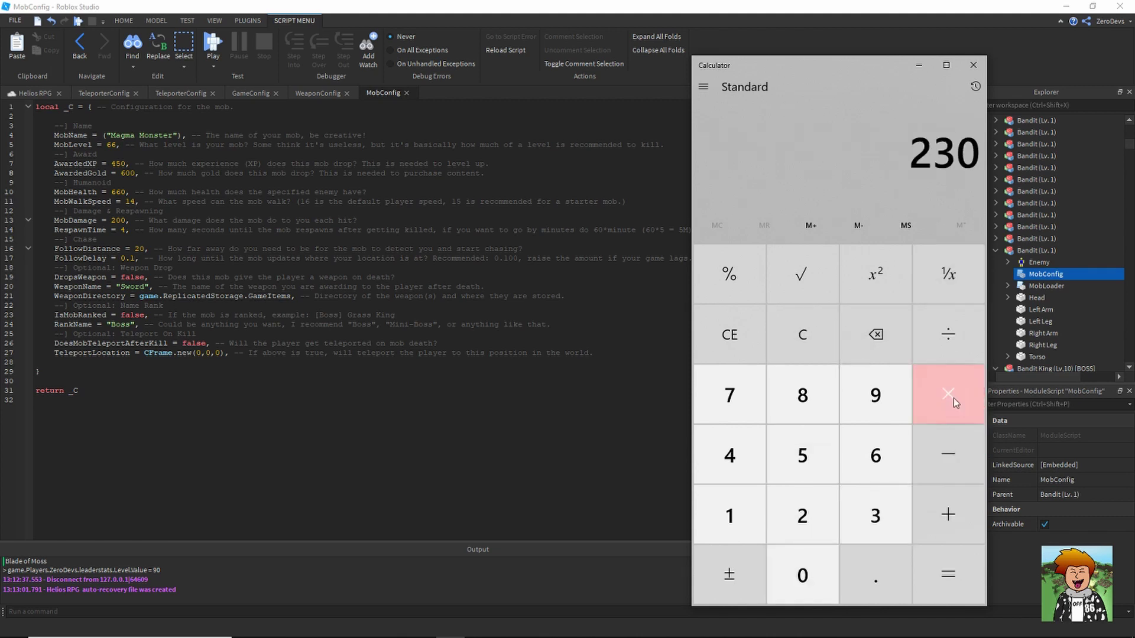
left_click(729, 455)
left_click(948, 573)
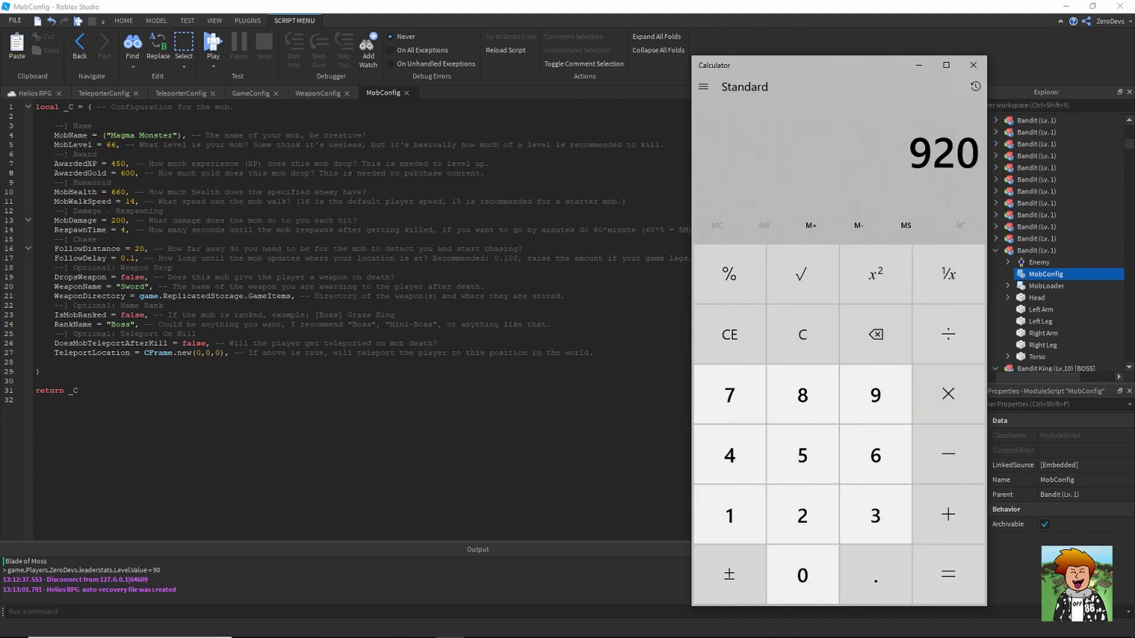
left_click(120, 192)
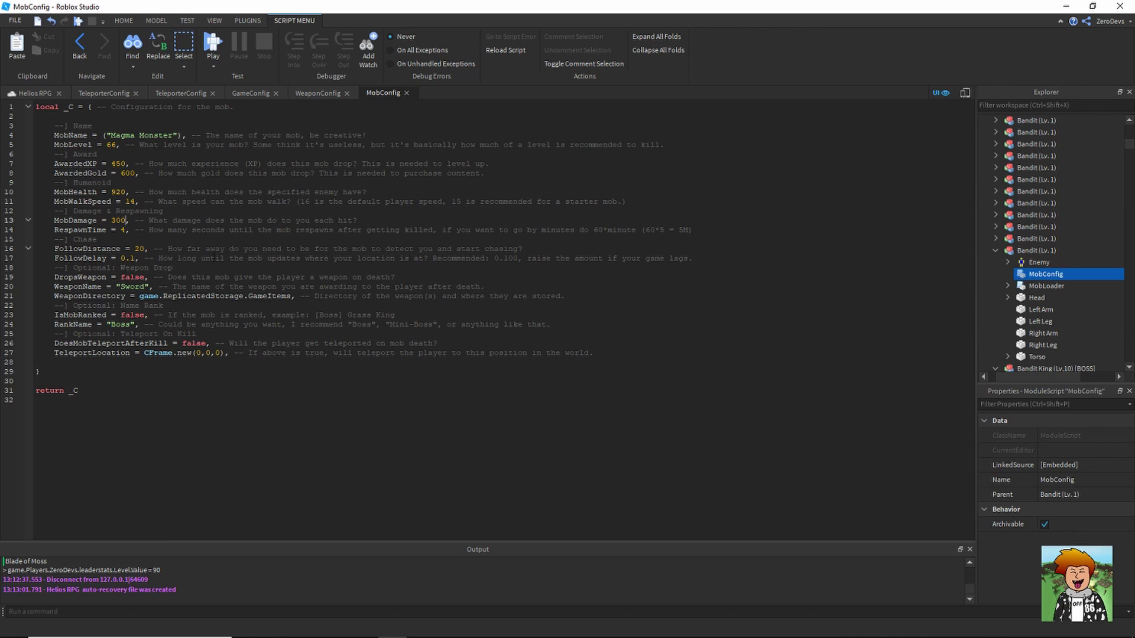
Duplicate the red mob in the forest beside the original and give the copy the Neon material
left_click(32, 90)
left_click(413, 331)
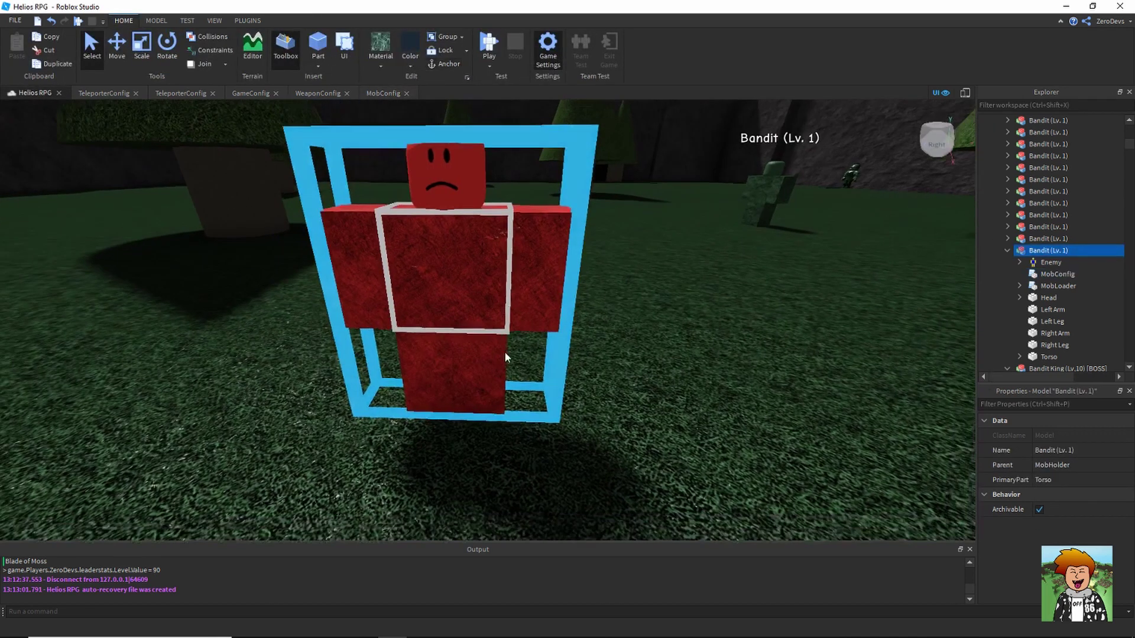
scroll(469, 360, "down", 3)
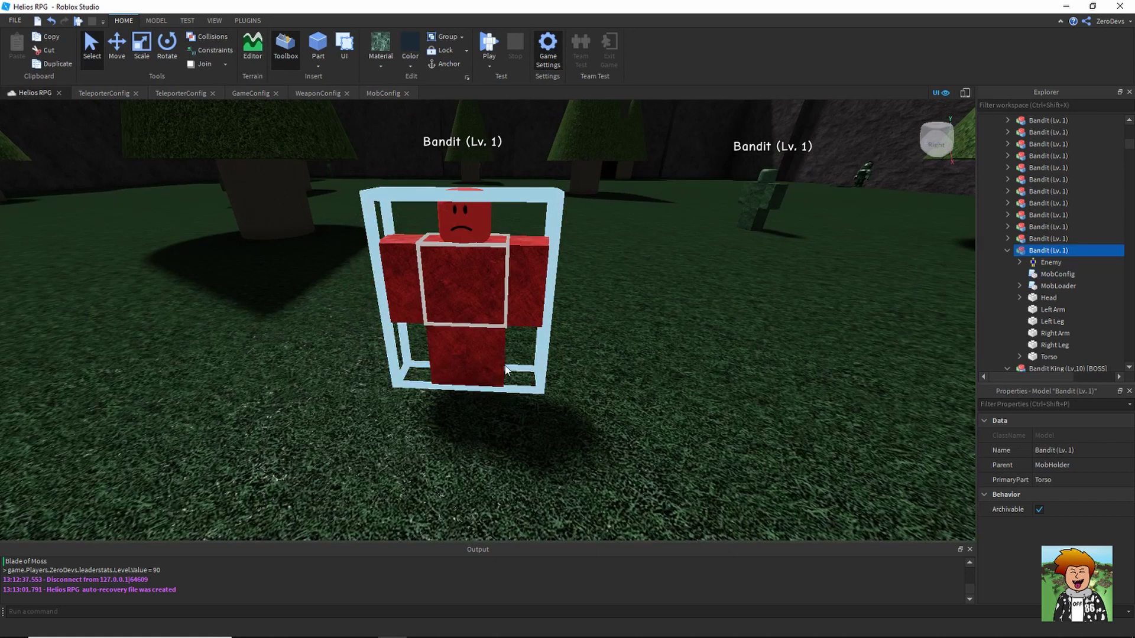
key("ctrl+d")
left_click_drag(505, 370, 621, 393)
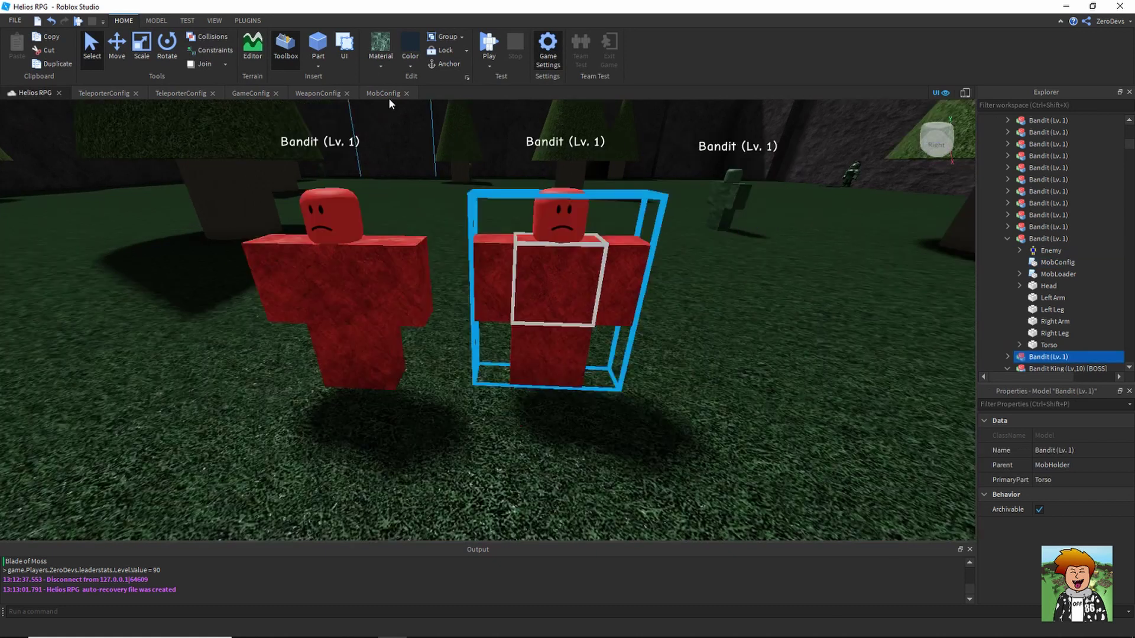
left_click(373, 69)
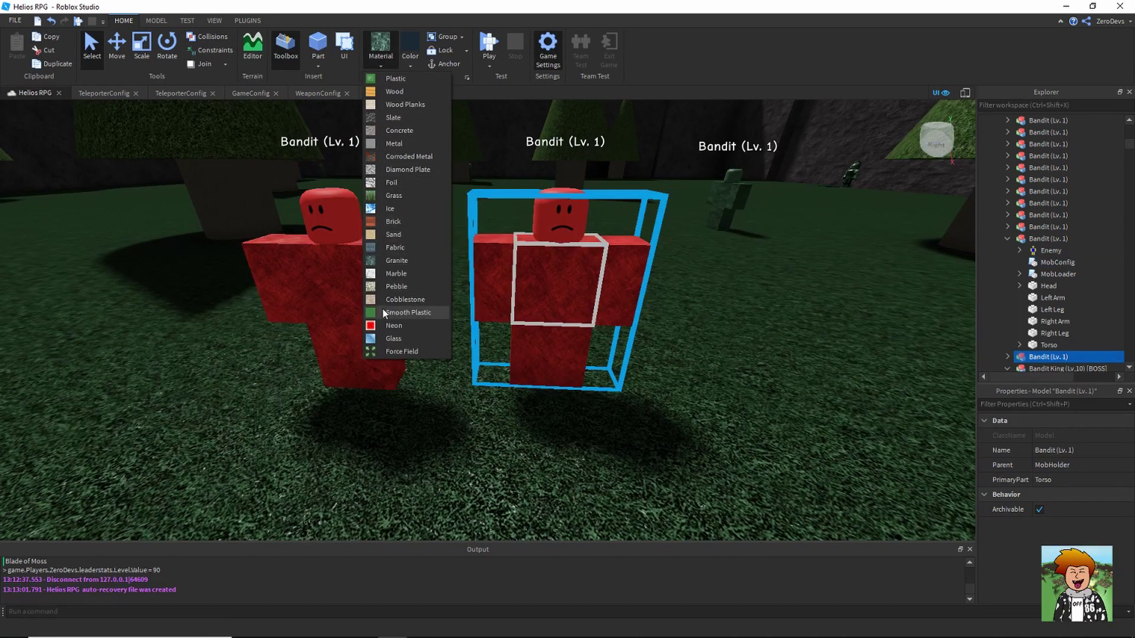
left_click(410, 326)
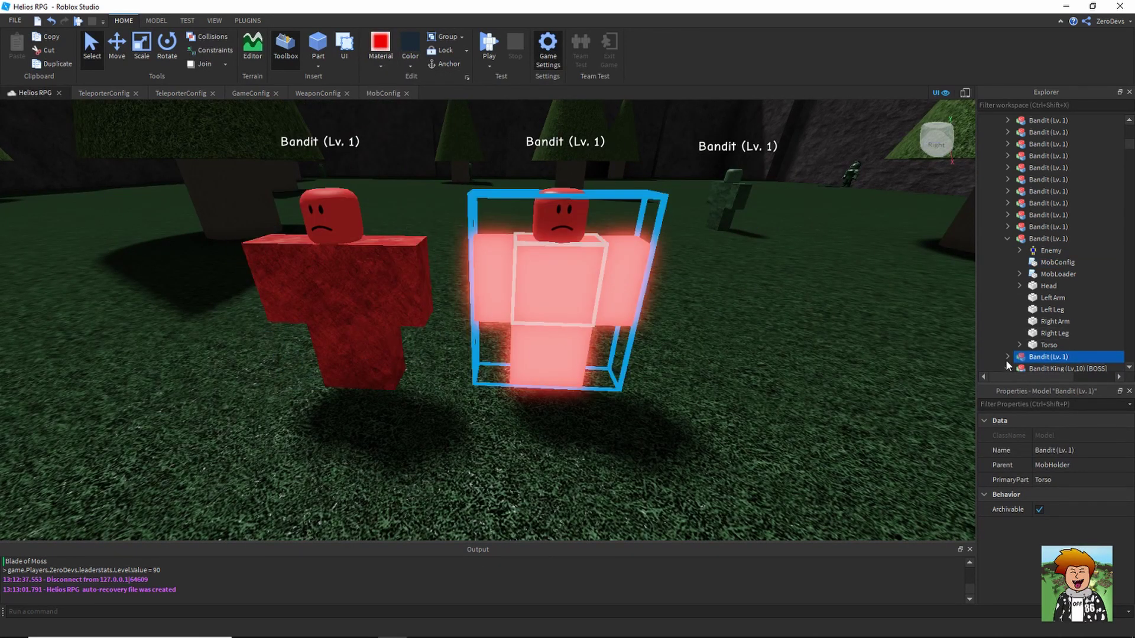
In the neon copy's MobConfig script, set MobName to "Magma Neon" and MobLevel to 73
scroll(1027, 285, "down", 3)
double_click(1058, 345)
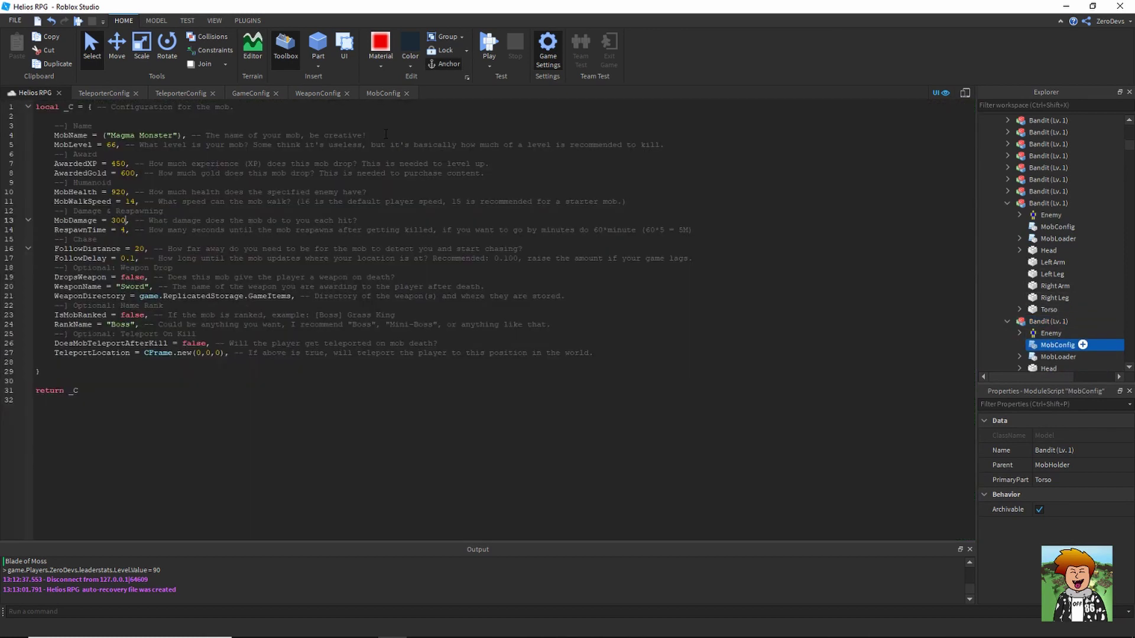
type("Neon")
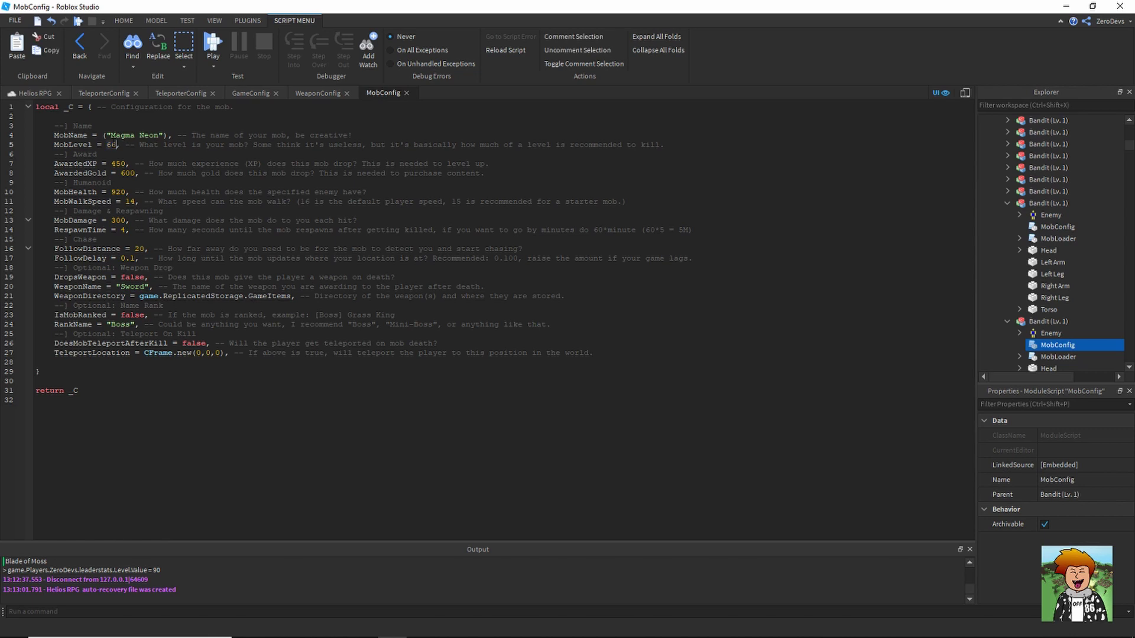
type("7")
Set the Magma Neon mob's AwardedXP to 560, AwardedGold to 700 and MobHealth to 1200
type("560")
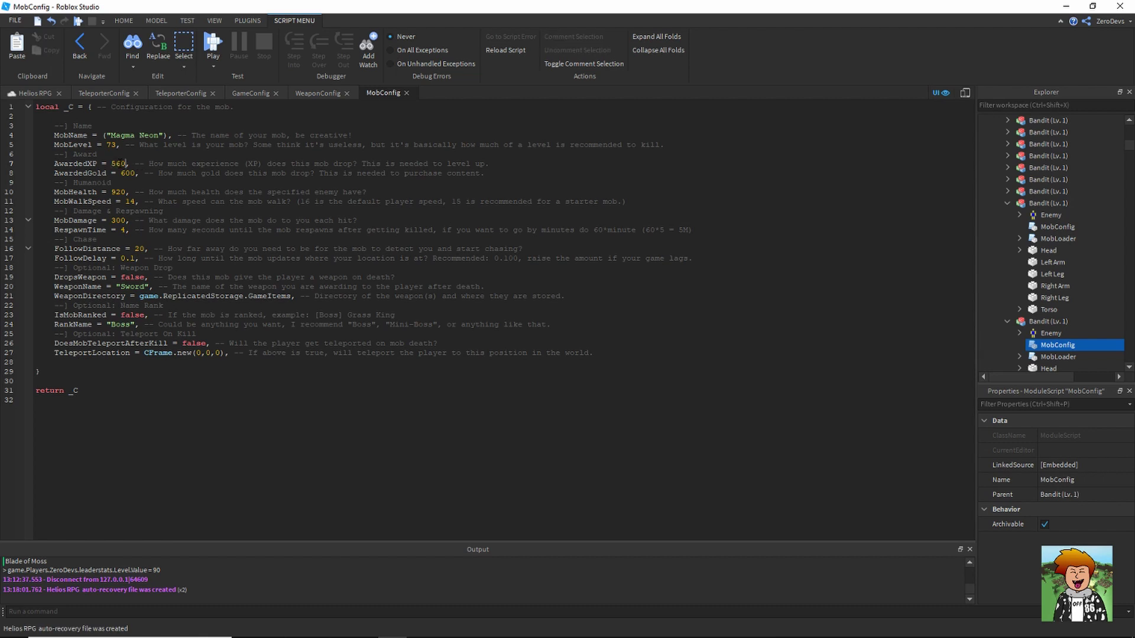
type("701000")
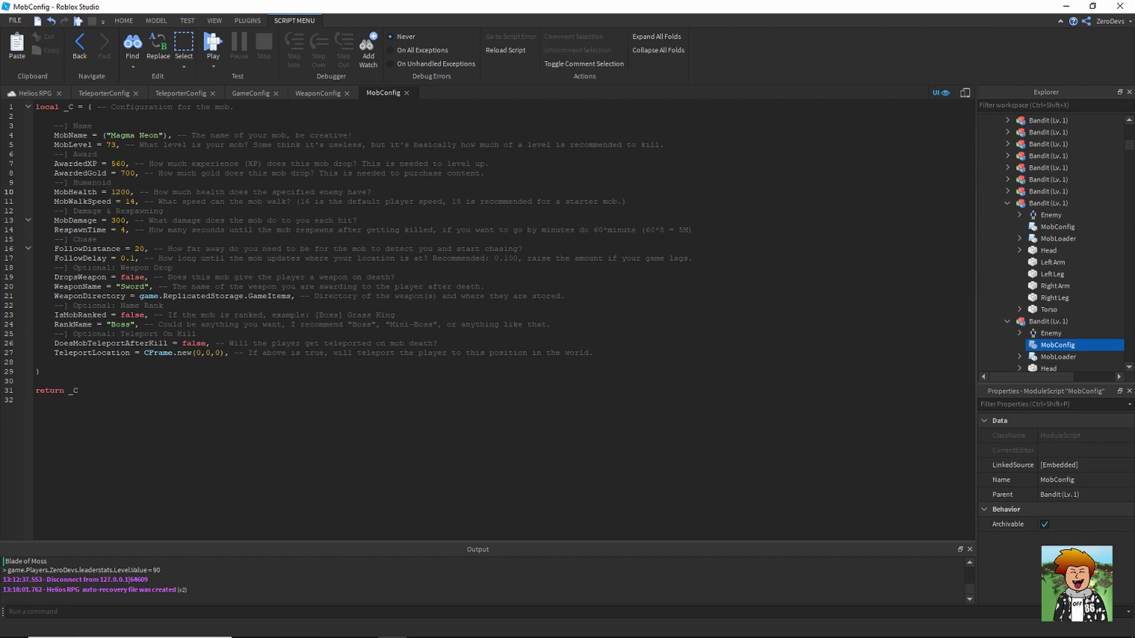
type("3")
Select the slate and neon red mobs together and move both from the forest into the Magma Cave
left_click(37, 93)
left_click(536, 336)
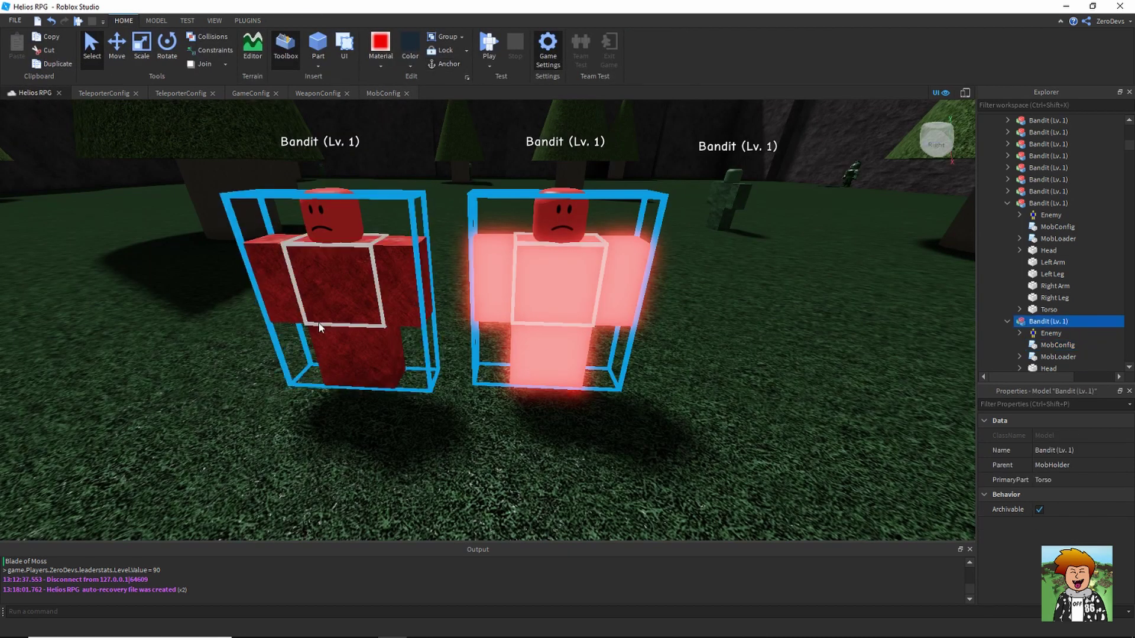
left_click(363, 331, "ctrl")
scroll(366, 397, "down", 8)
left_click_drag(365, 393, 609, 389)
key("w")
left_click(364, 350)
left_click(385, 432)
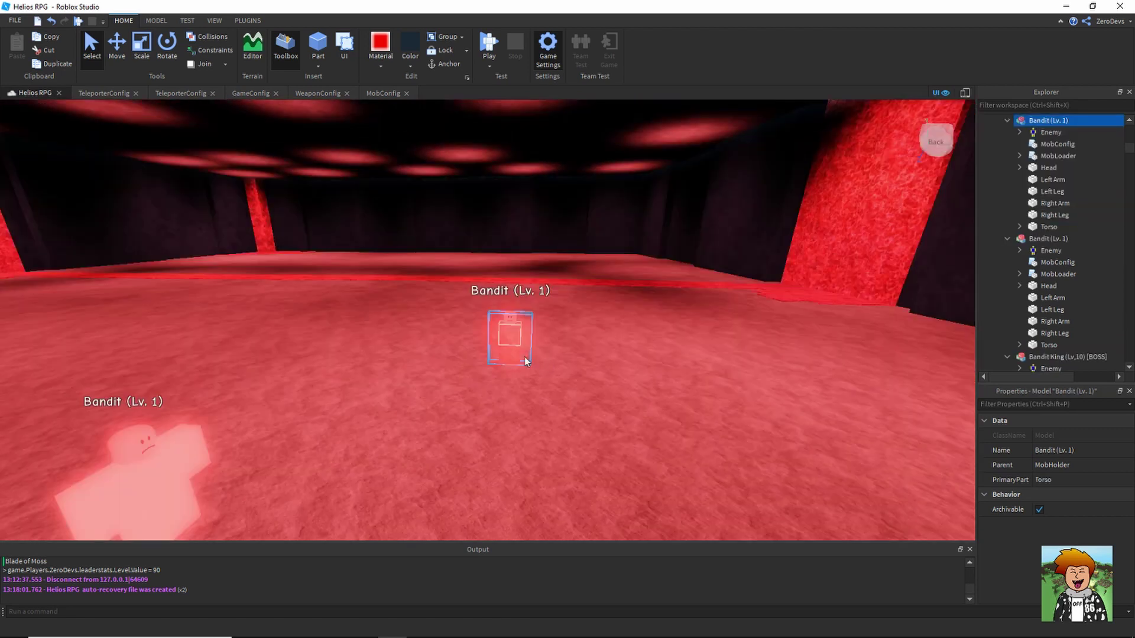
Reposition the red slate mob in the cave and duplicate it four times, spreading the copies across the floor
left_click_drag(524, 357, 278, 321)
key("ctrl+d")
key("ctrl+d")
key("a")
key("ctrl+d")
right_click_drag(275, 324, 278, 322)
key("a")
left_click_drag(277, 321, 341, 325)
key("ctrl+d")
right_click_drag(344, 324, 341, 325)
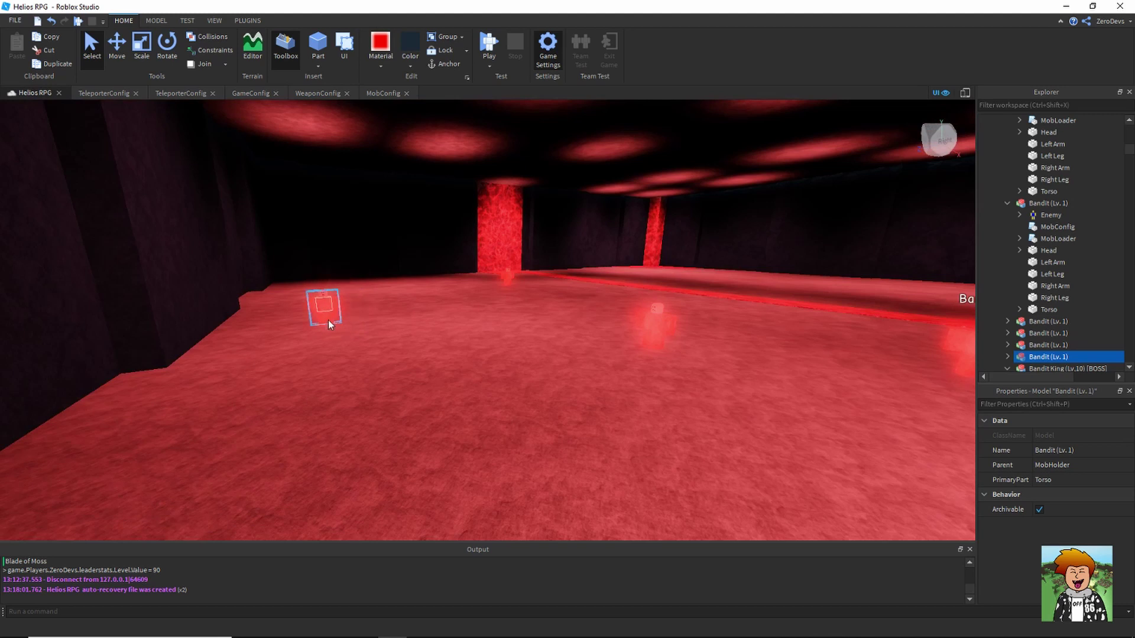
Place two more copies of the slate mob on the open cave floor near the dark wall
key("ctrl+d")
left_click_drag(328, 321, 377, 286)
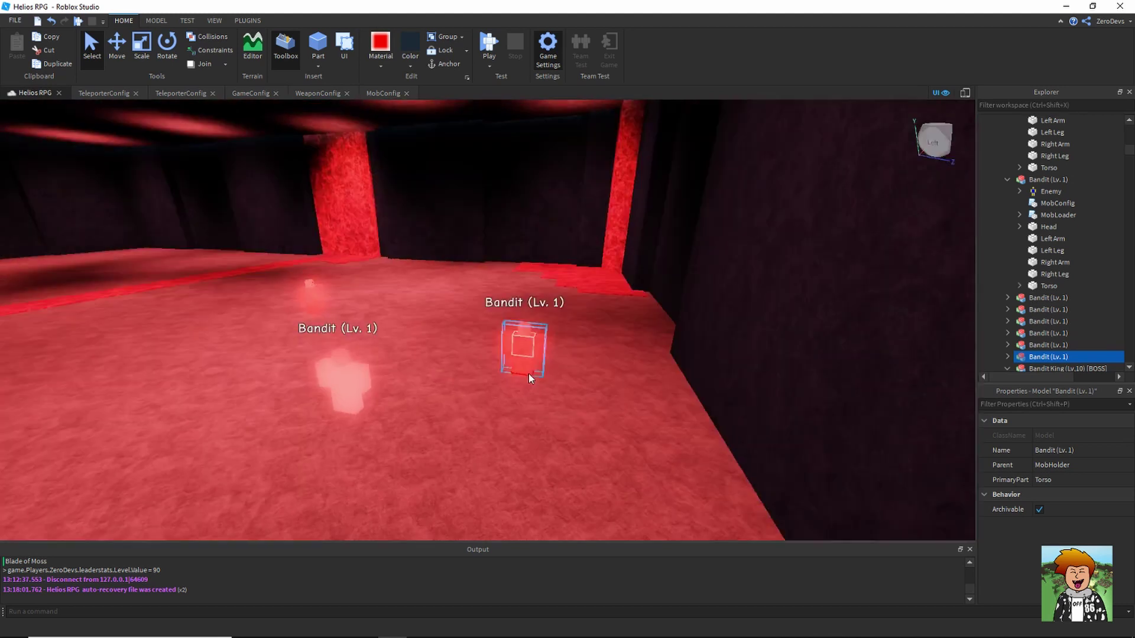
right_click_drag(528, 374, 498, 327)
left_click_drag(528, 373, 499, 327)
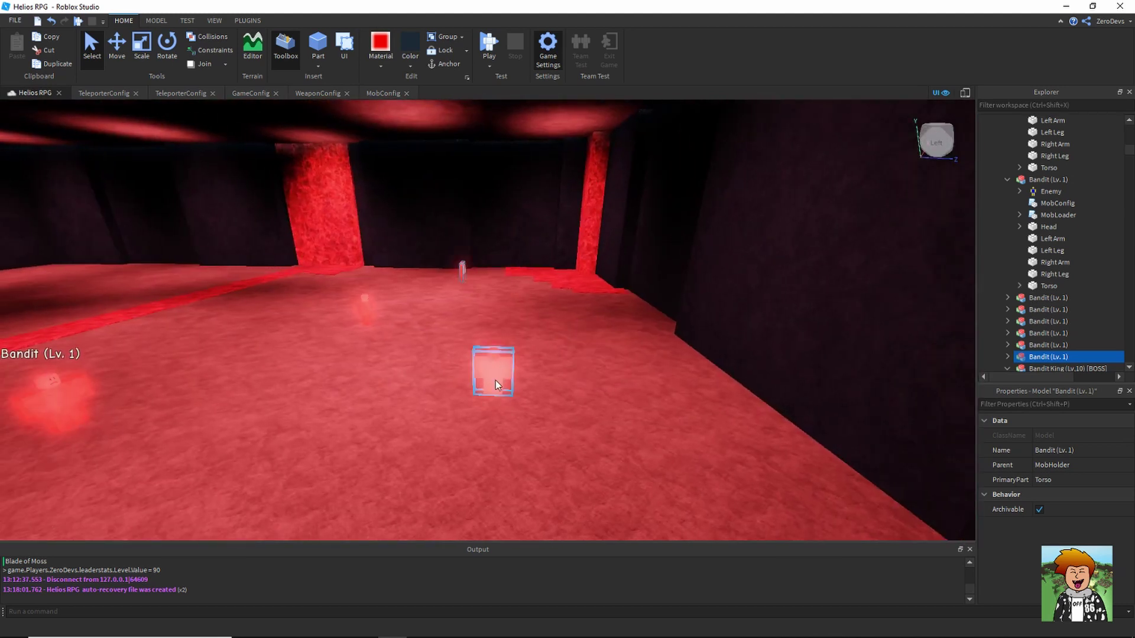
left_click_drag(496, 381, 437, 448)
right_click_drag(498, 412, 437, 449)
Move the original Magma Neon mob across the bright magma strip onto the other part of the cave floor
left_click_drag(437, 448, 399, 395)
right_click_drag(438, 448, 399, 395)
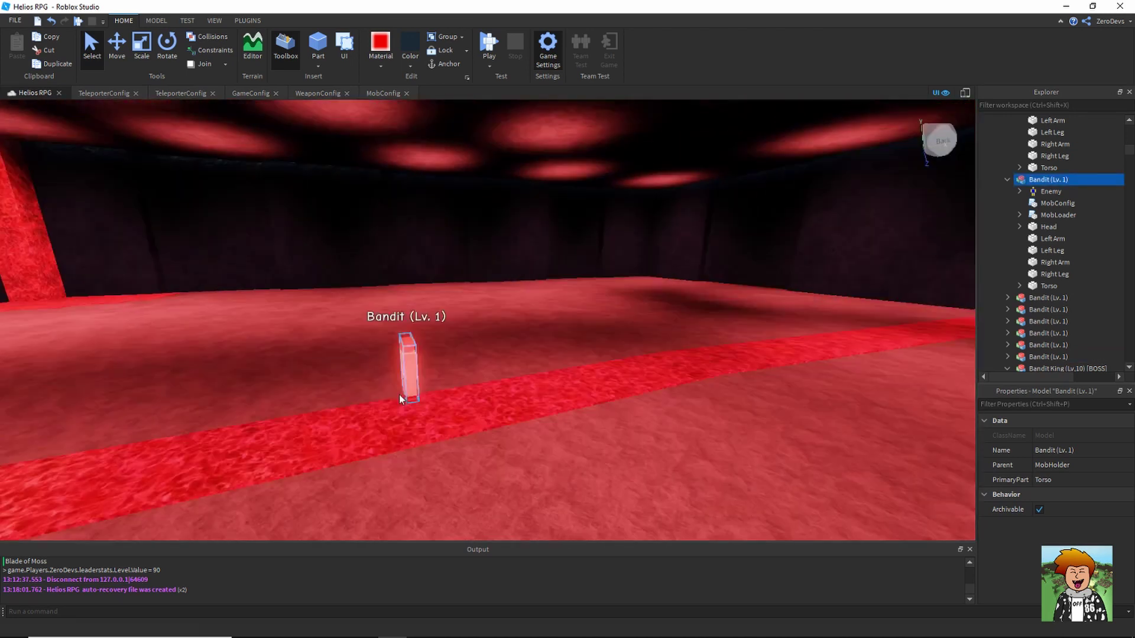
left_click_drag(399, 394, 375, 368)
key("ctrl+r")
right_click_drag(374, 364, 468, 338)
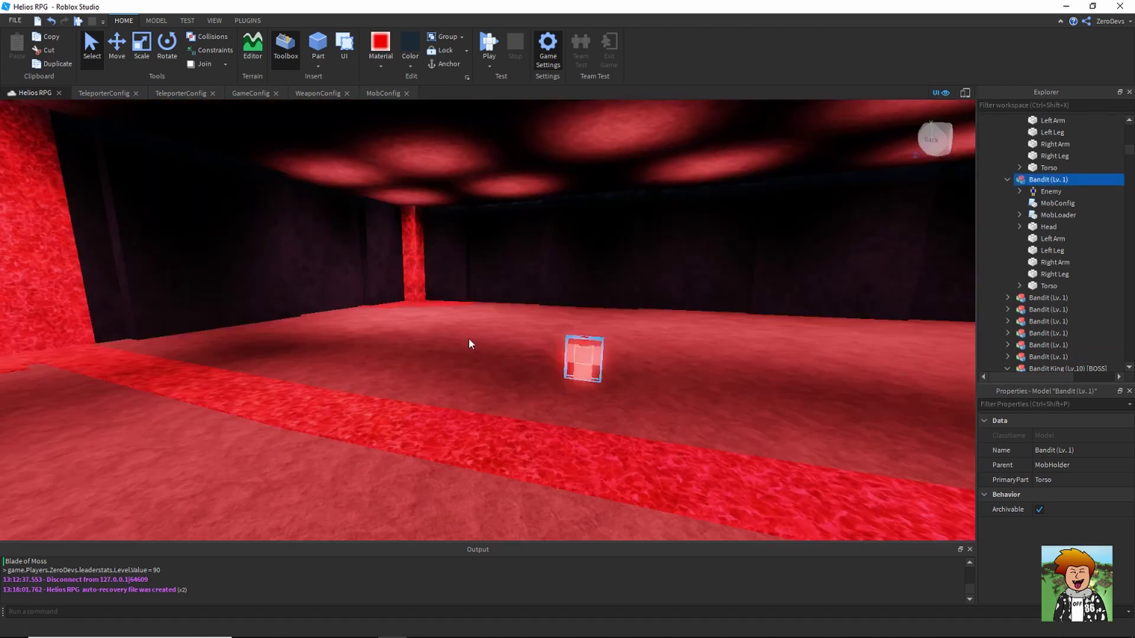
Duplicate the Magma Neon mob several times and spread the copies over the cave floor beyond the bright magma strip
key("ctrl+d")
left_click_drag(582, 372, 609, 335)
key("ctrl+d")
key("ctrl+d")
right_click_drag(609, 335, 605, 336)
key("d")
key("ctrl+d")
left_click_drag(449, 310, 503, 311)
key("d")
key("ctrl+d")
key("d")
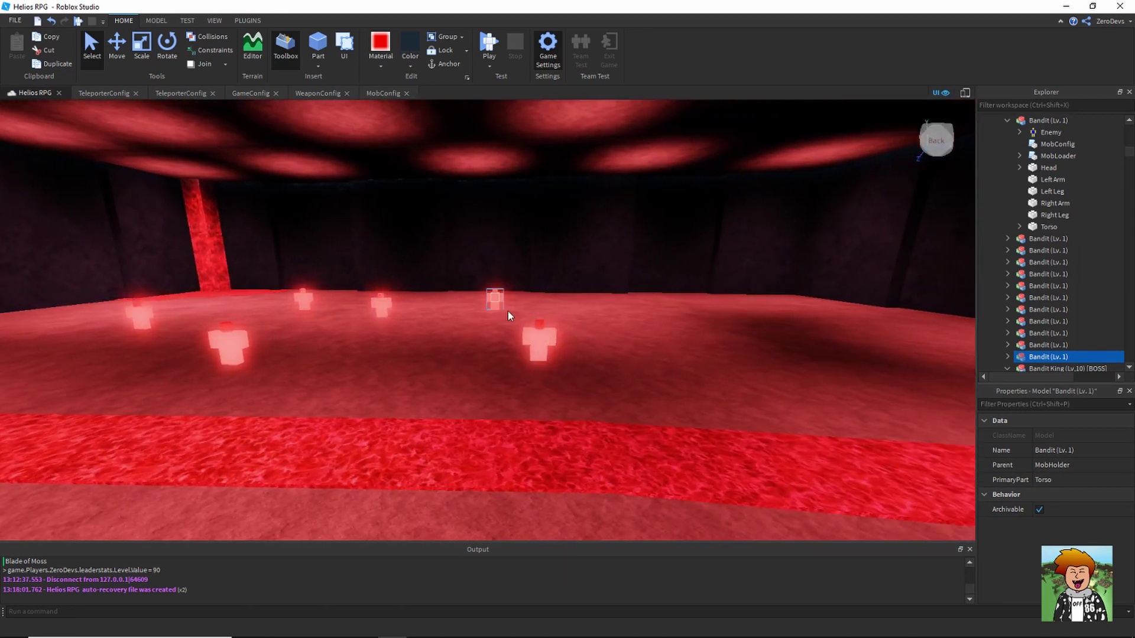
Duplicate the Magma Neon mob again and place a copy on the empty stretch of cave floor
key("ctrl+d")
left_click_drag(339, 299, 530, 303)
key("ctrl+z")
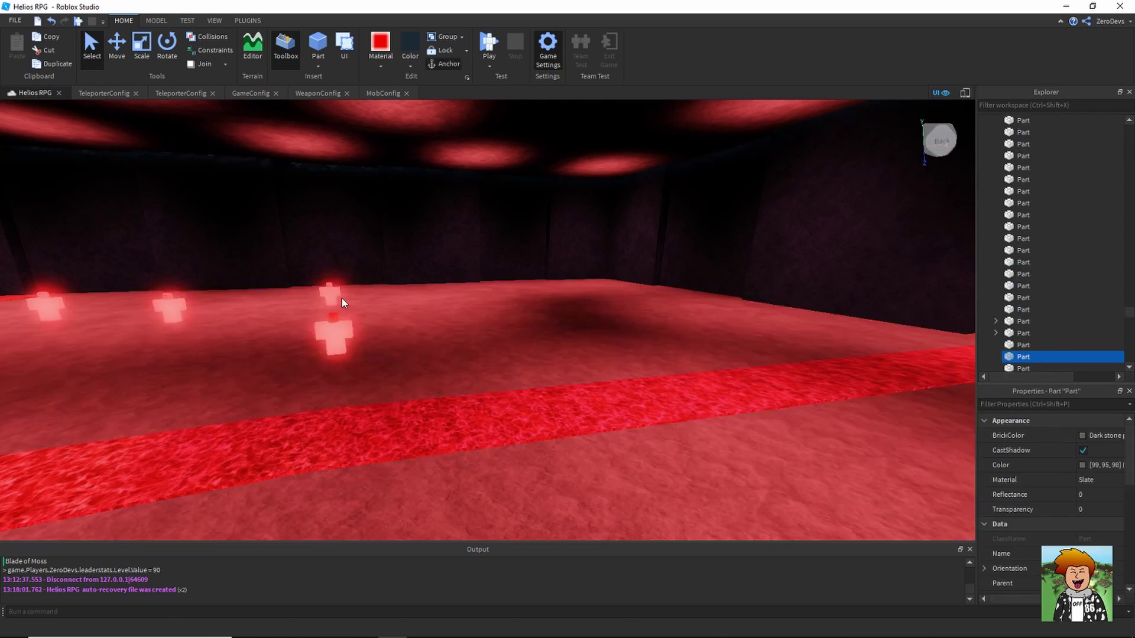
left_click(329, 296)
key("ctrl+d")
left_click_drag(329, 297, 586, 297)
key("ctrl+d")
Reposition the Magma Neon copies individually so they are spaced more evenly across their side of the cave floor
key("s")
right_click_drag(586, 296, 587, 296)
key("s")
key("a")
left_click_drag(379, 266, 282, 302)
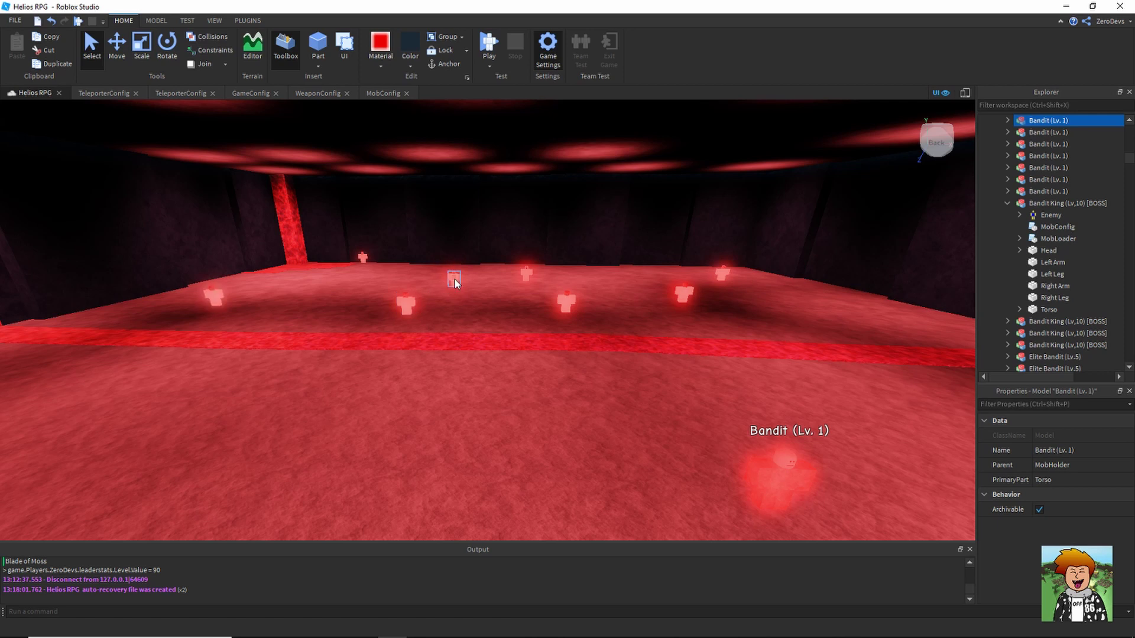
left_click_drag(455, 282, 410, 289)
left_click_drag(525, 275, 520, 268)
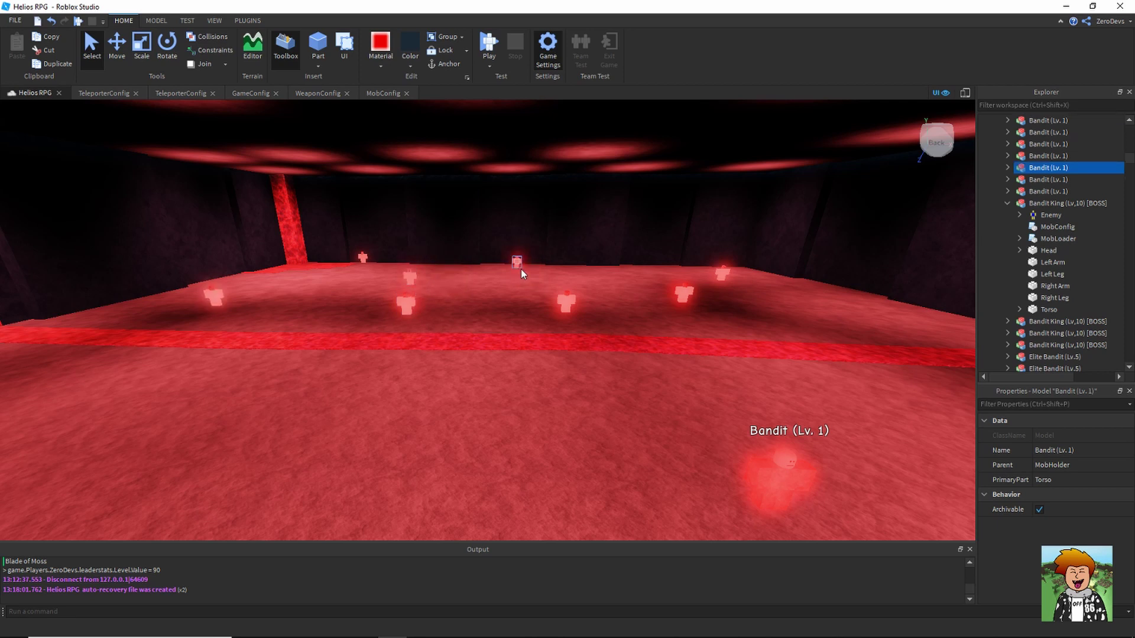
left_click_drag(567, 302, 588, 291)
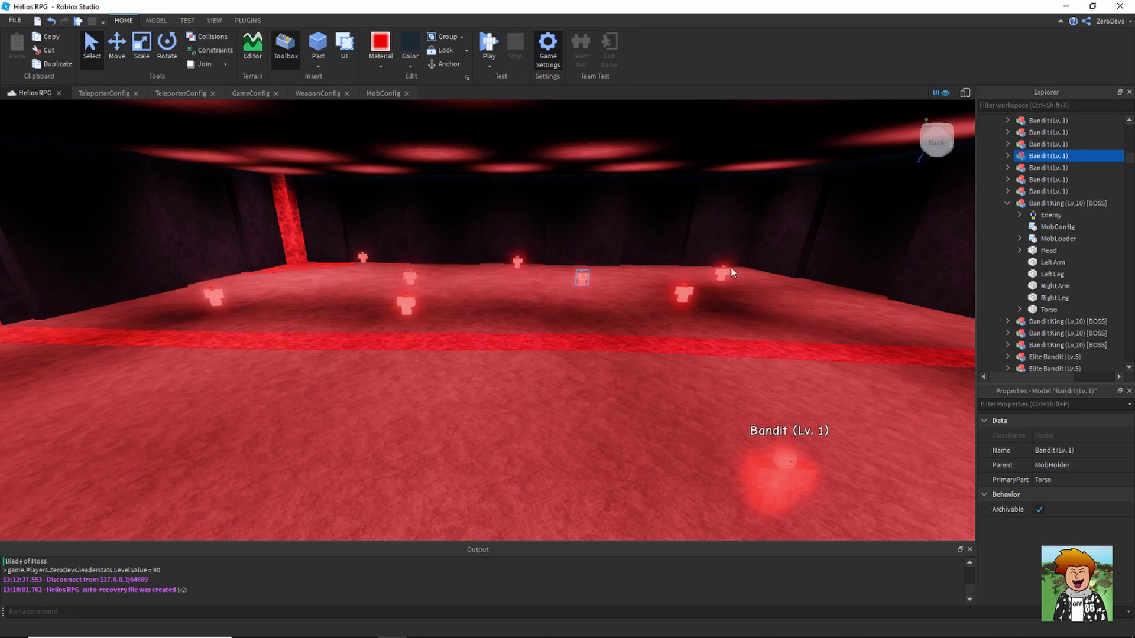
left_click_drag(731, 267, 730, 266)
left_click_drag(686, 300, 752, 312)
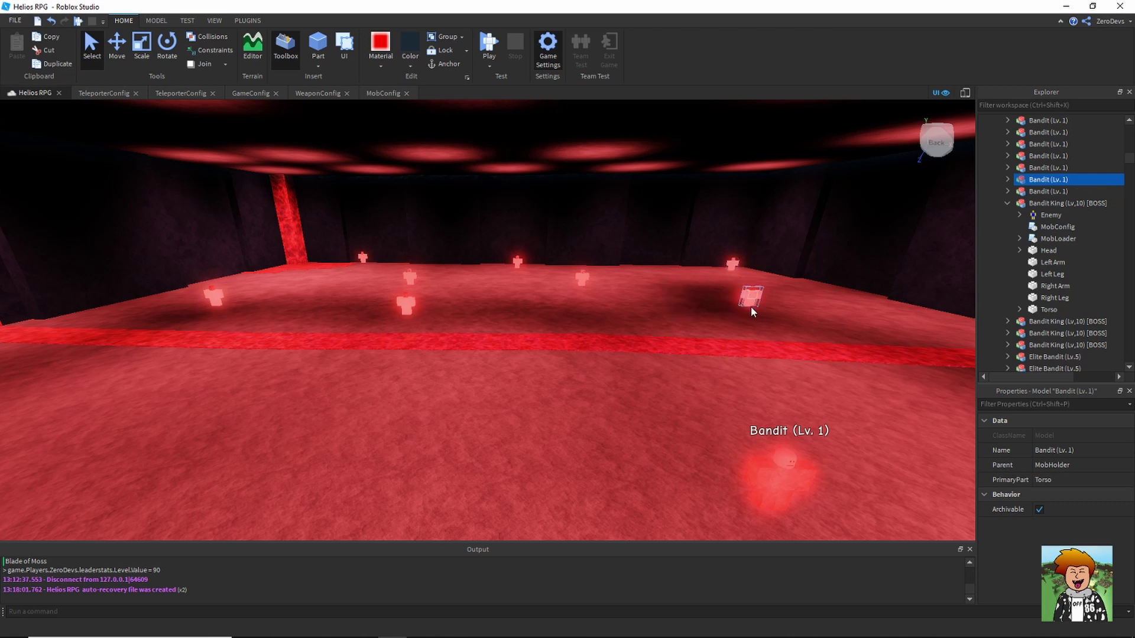
left_click_drag(415, 308, 469, 313)
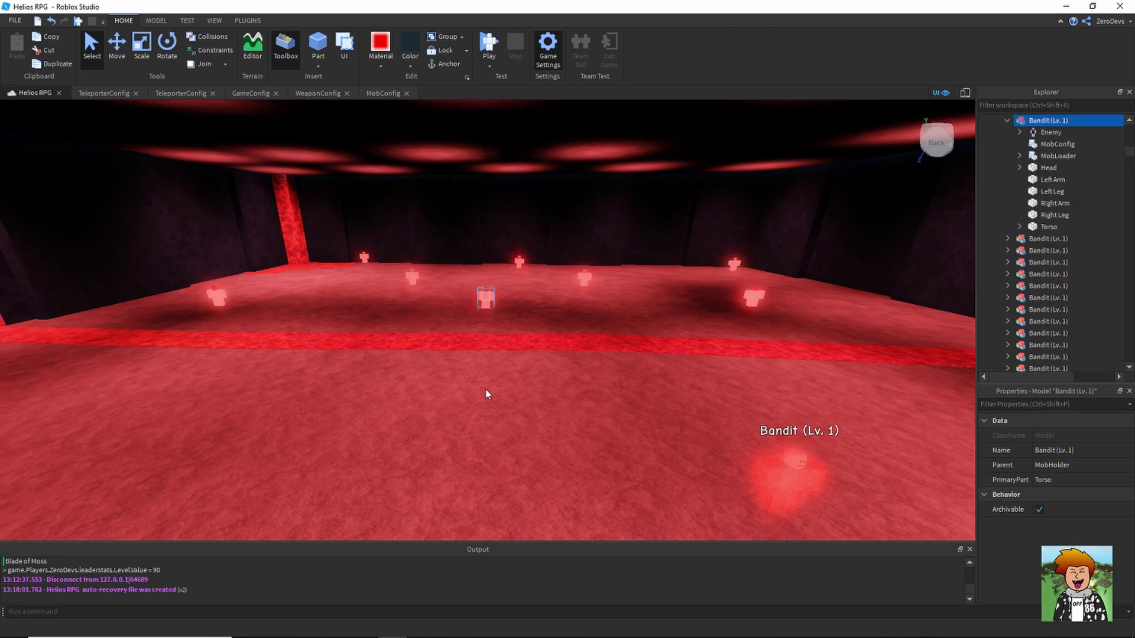
key("a")
right_click_drag(484, 389, 482, 388)
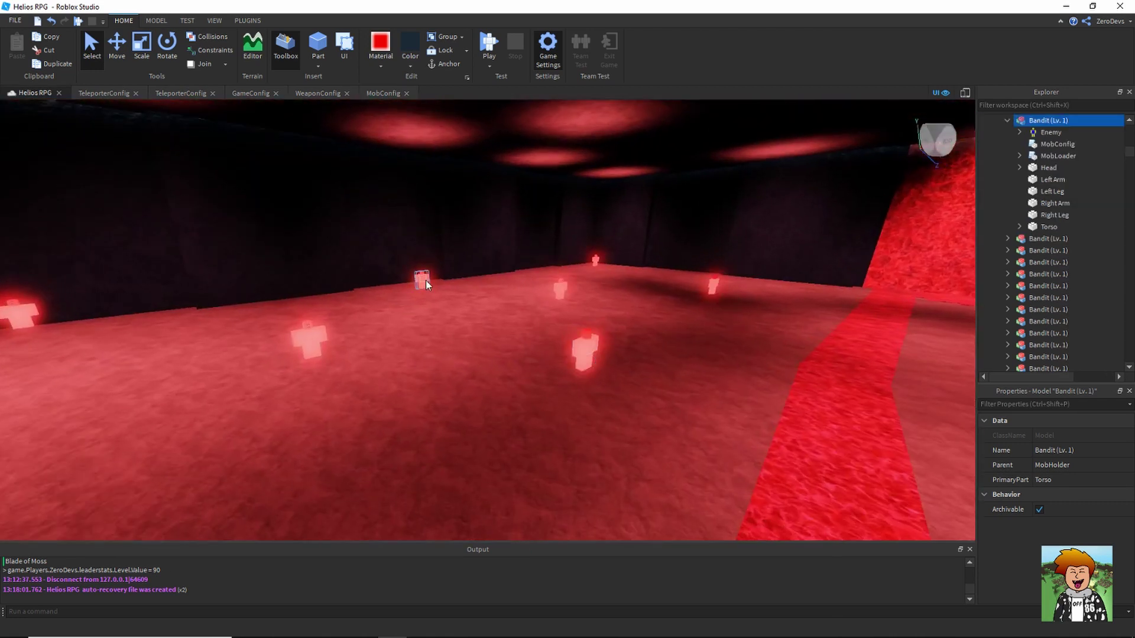
left_click(426, 280)
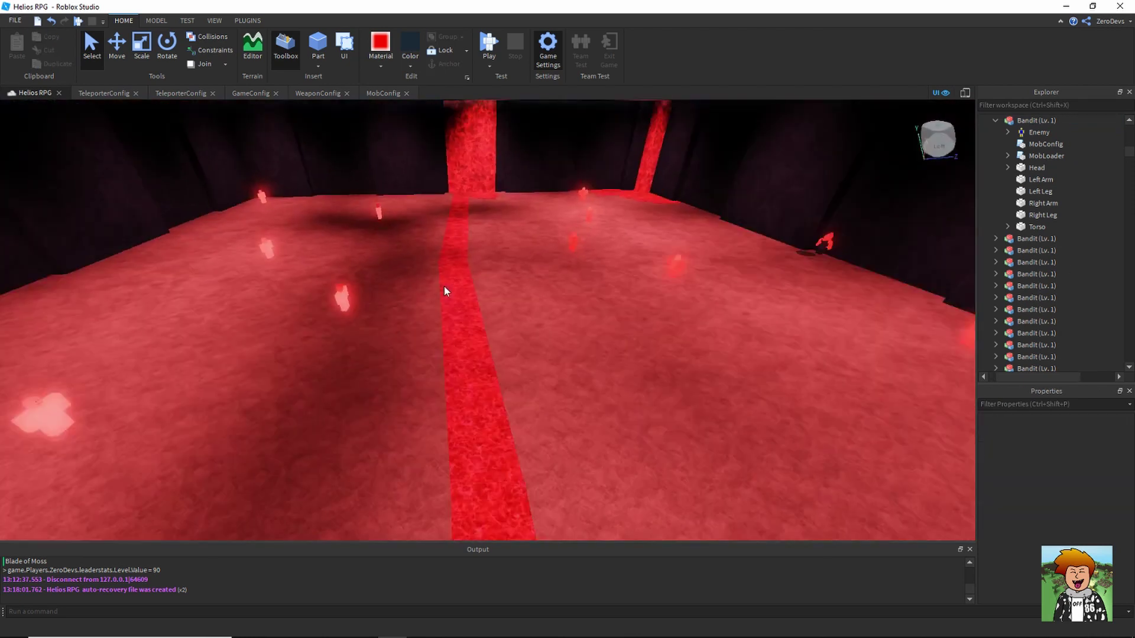
Duplicate the dark green flaming sword outside the cave and move the copy along the row, beside the original
scroll(444, 287, "down", 10)
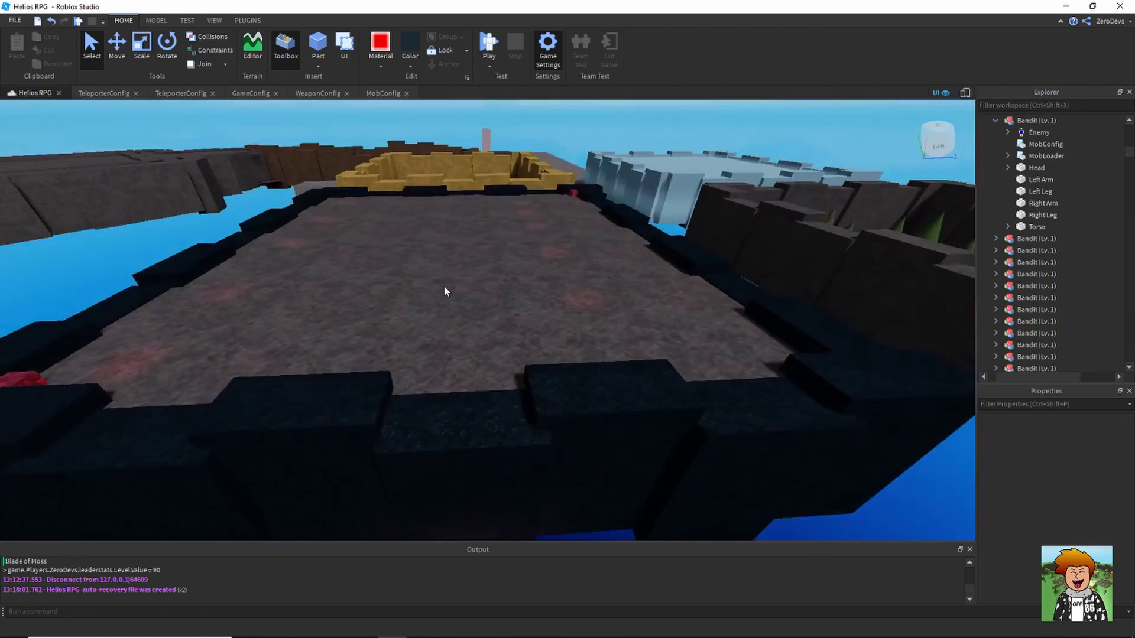
key("d")
mouse_move(727, 471)
right_mouse_down()
mouse_move(728, 453)
mouse_move(725, 468)
right_mouse_up()
key("w")
key("w")
key("w")
key("w")
right_click_drag(619, 450, 610, 449)
left_click(345, 414)
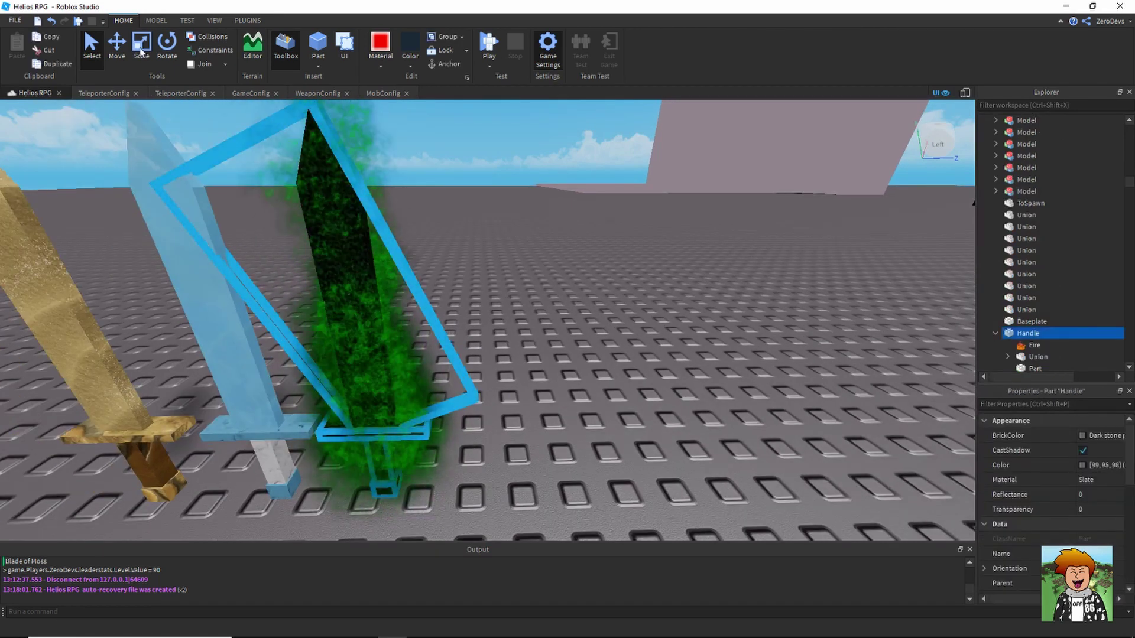
key("ctrl+d")
key("ctrl+2")
left_click_drag(664, 346, 781, 342)
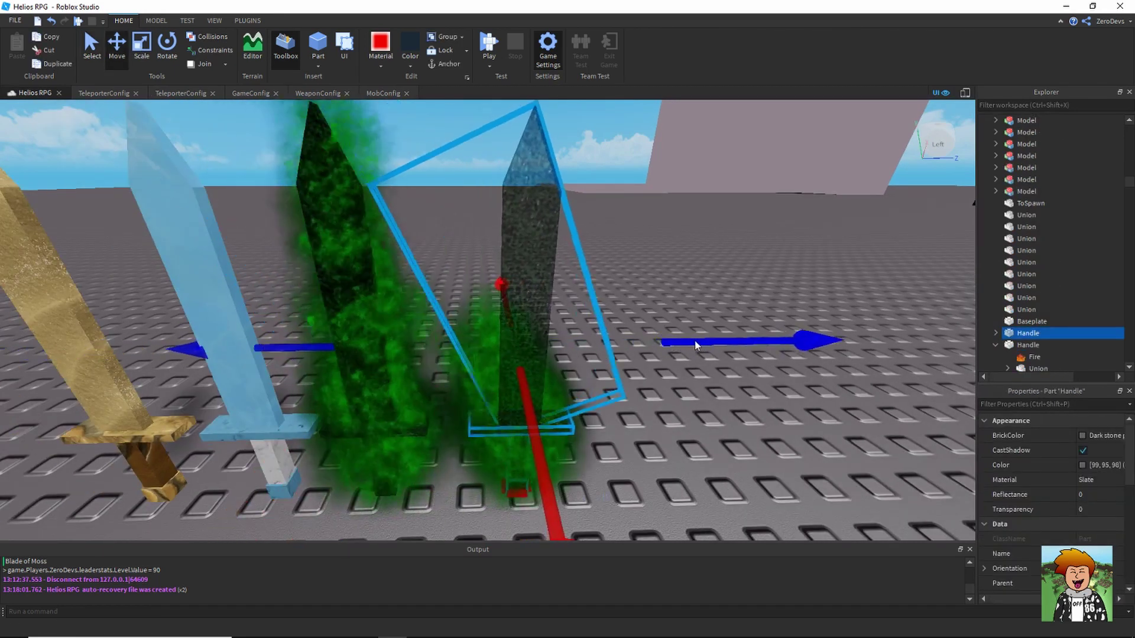
Give the copied sword's Handle, Union and both Parts the Neon material and colour them red
left_click(381, 46)
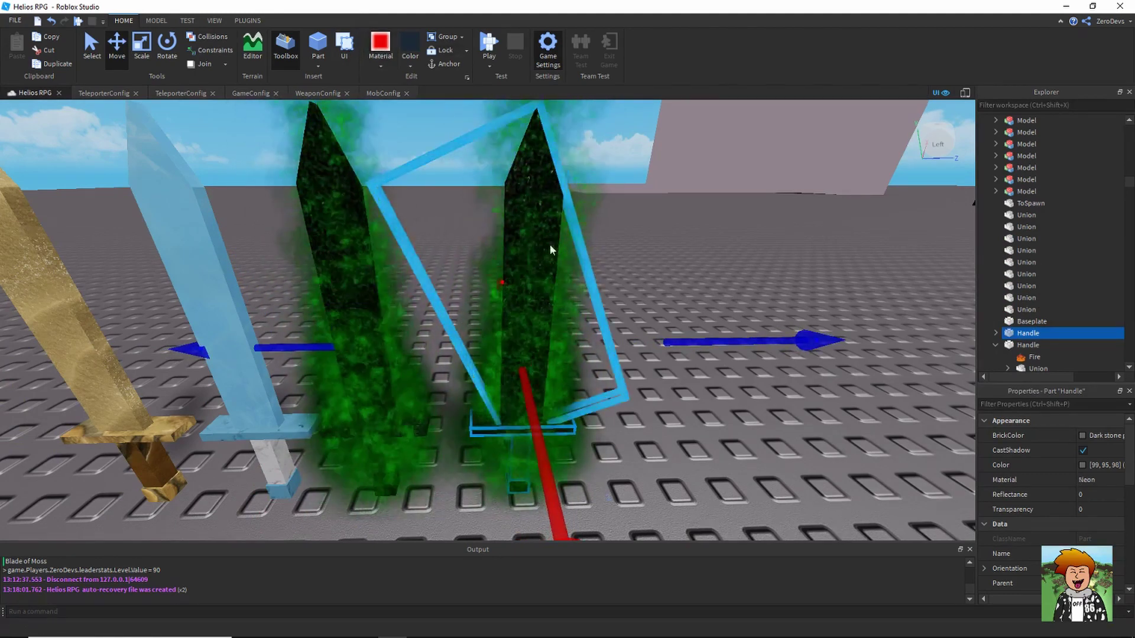
scroll(994, 239, "down", 3)
left_click(996, 218)
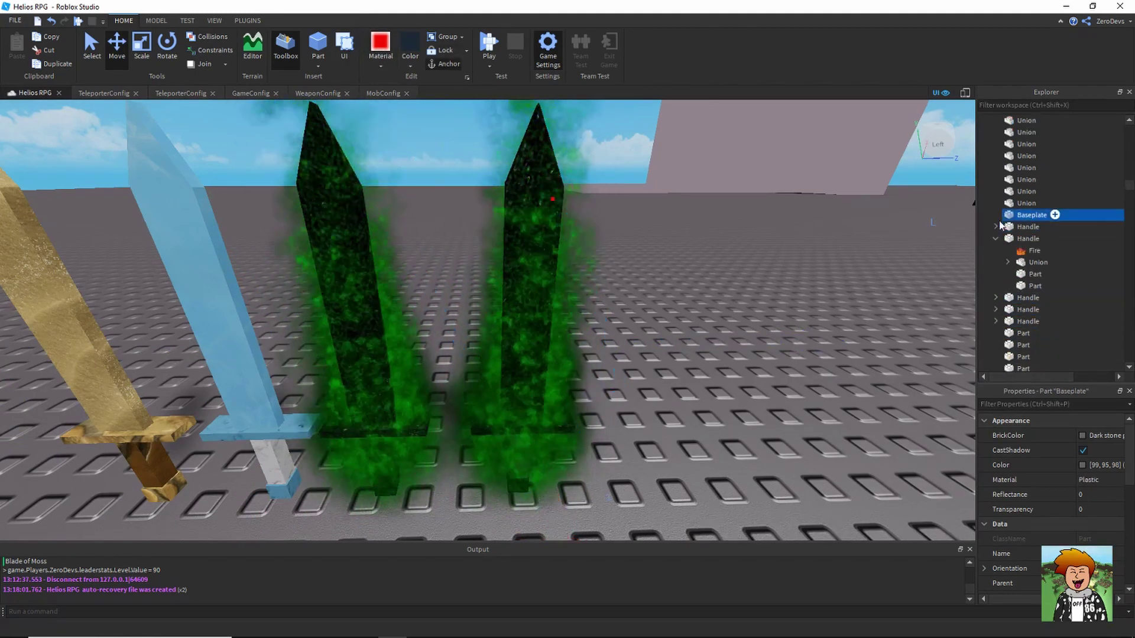
left_click(996, 225)
left_click(1026, 228)
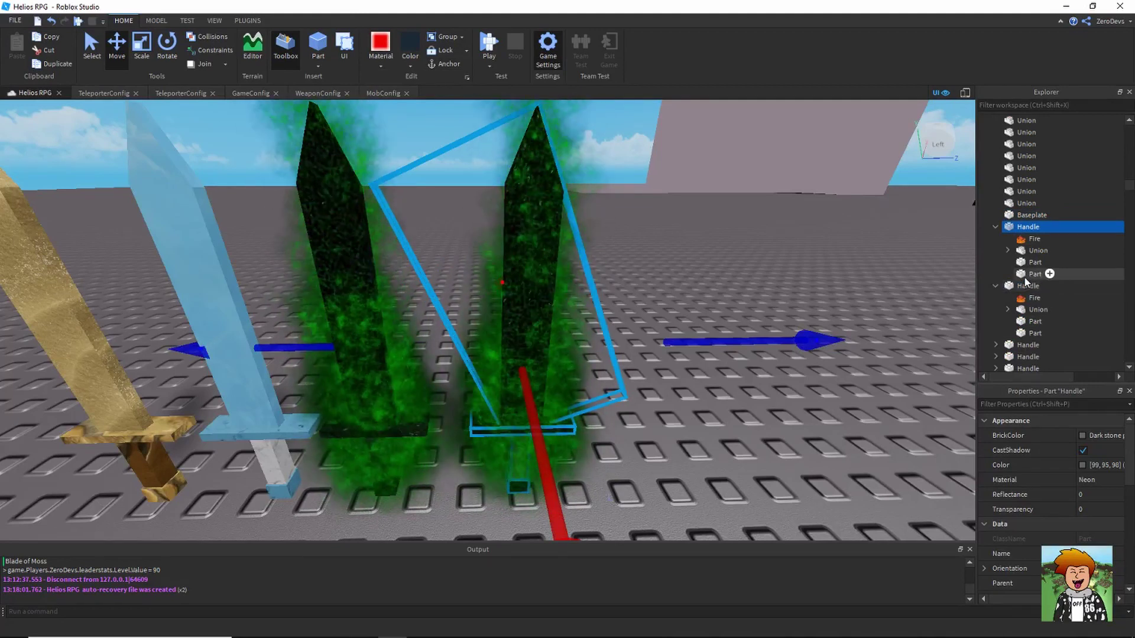
left_click(1037, 250, "ctrl")
left_click(1034, 262, "ctrl")
left_click(1034, 273, "ctrl")
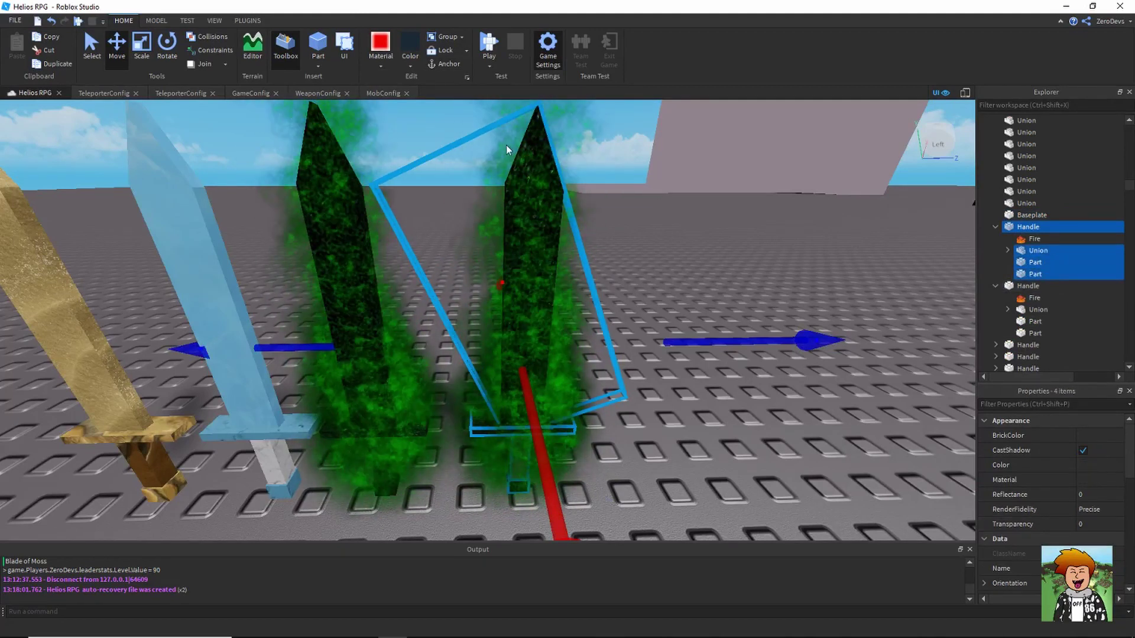
left_click(414, 60)
left_click(572, 167)
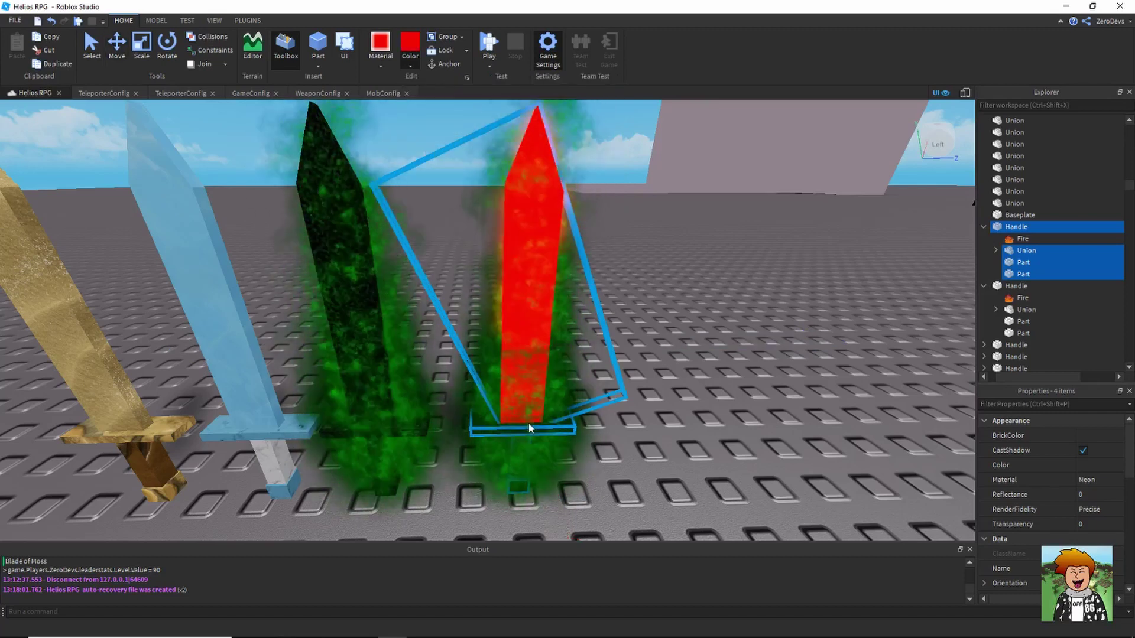
Colour the guard and grip of the copied sword Maroon, leaving the blade red
left_click(410, 59)
left_click(567, 189)
right_click_drag(596, 428, 595, 423)
key("w")
right_click_drag(671, 446, 672, 447)
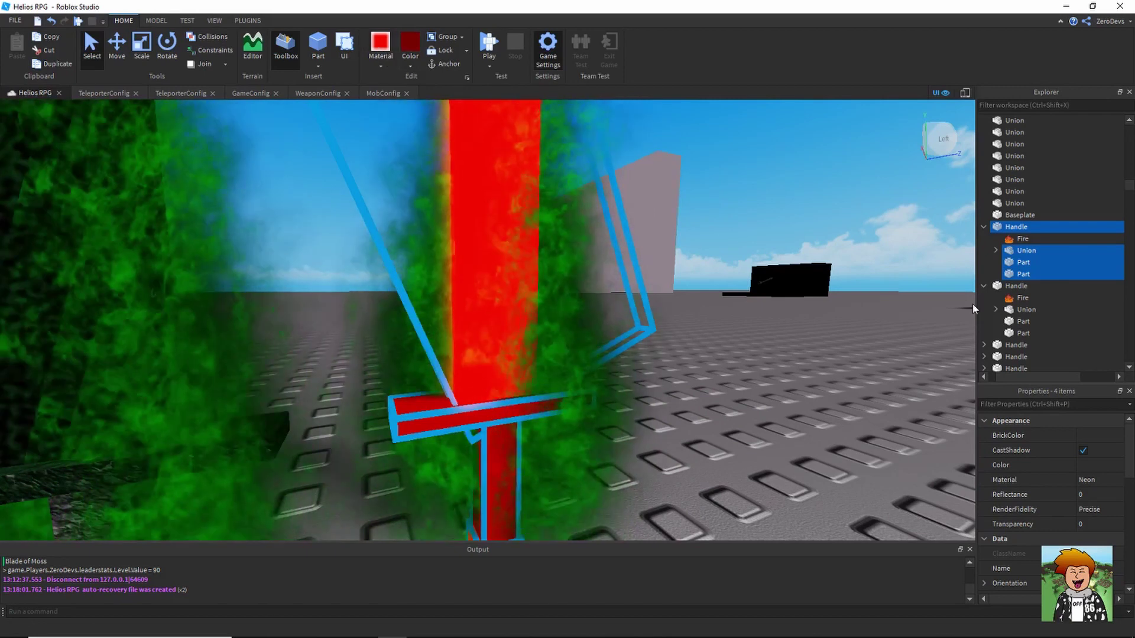
Set the material of the copied sword's Handle and its first child Part to Slate
double_click(1022, 274)
left_click(1017, 228)
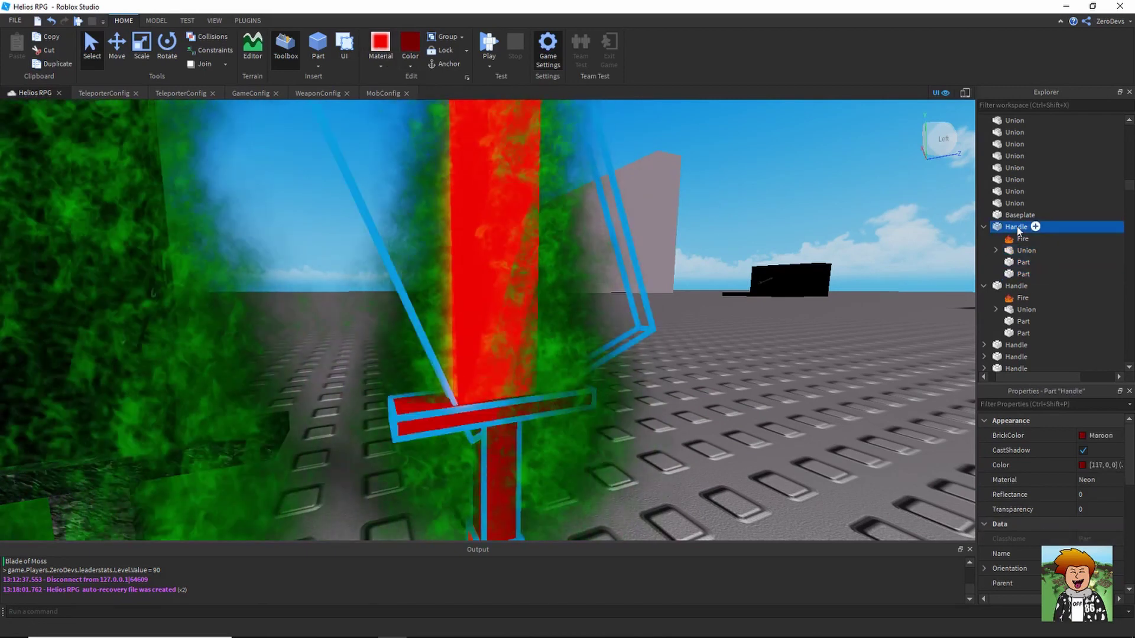
left_click(1031, 263, "ctrl")
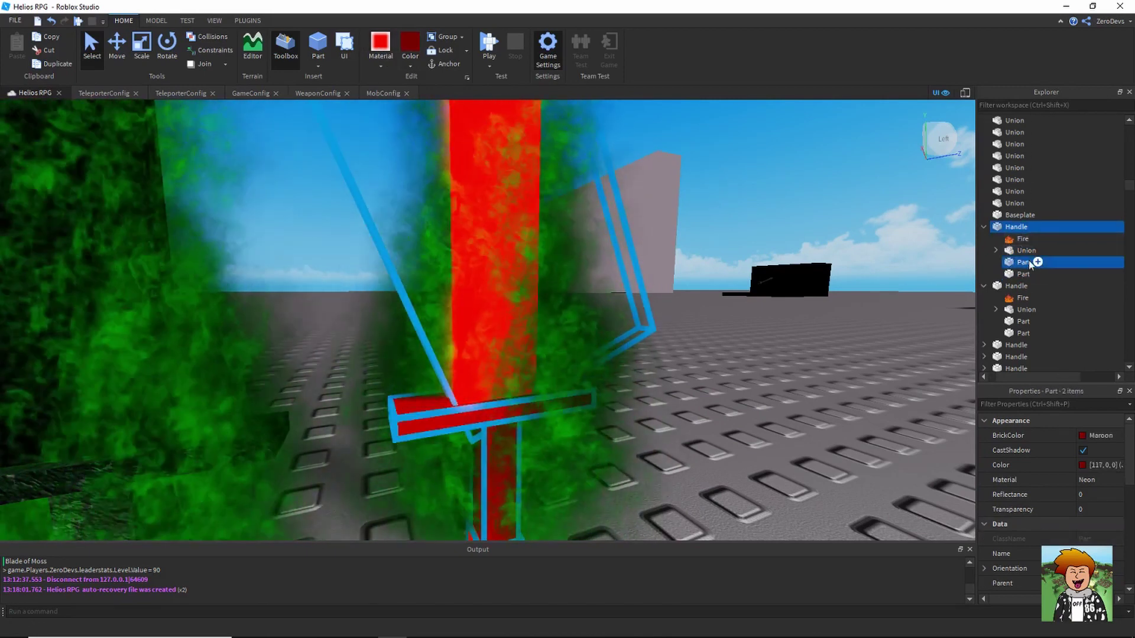
left_click(1029, 264, "ctrl")
left_click(1021, 264, "ctrl")
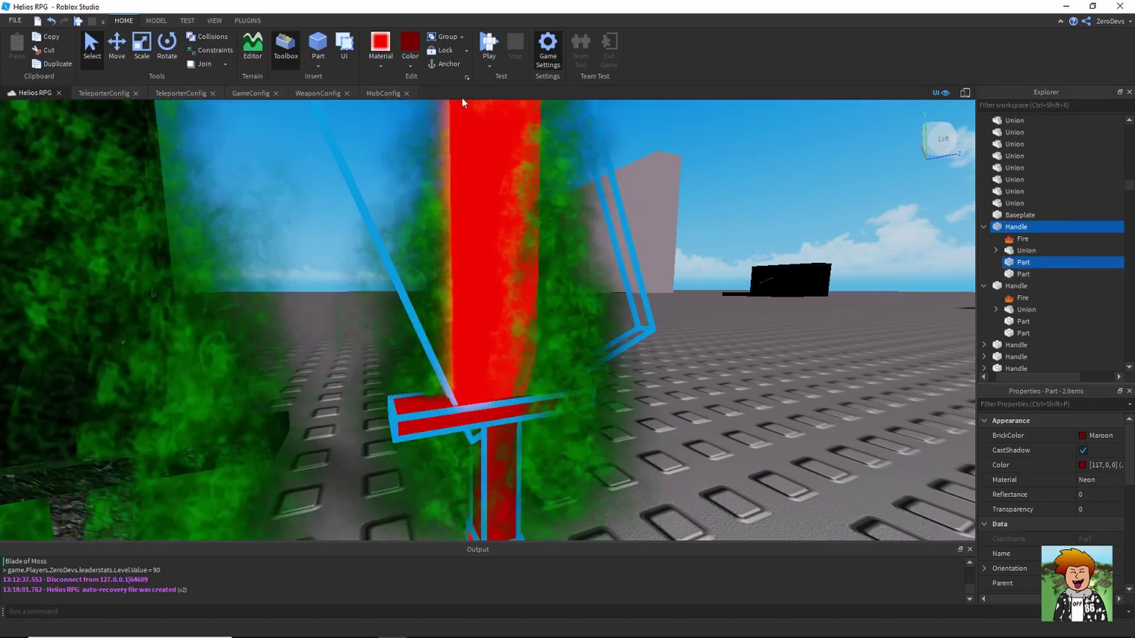
left_click(382, 63)
left_click(401, 121)
scroll(767, 426, "down", 10)
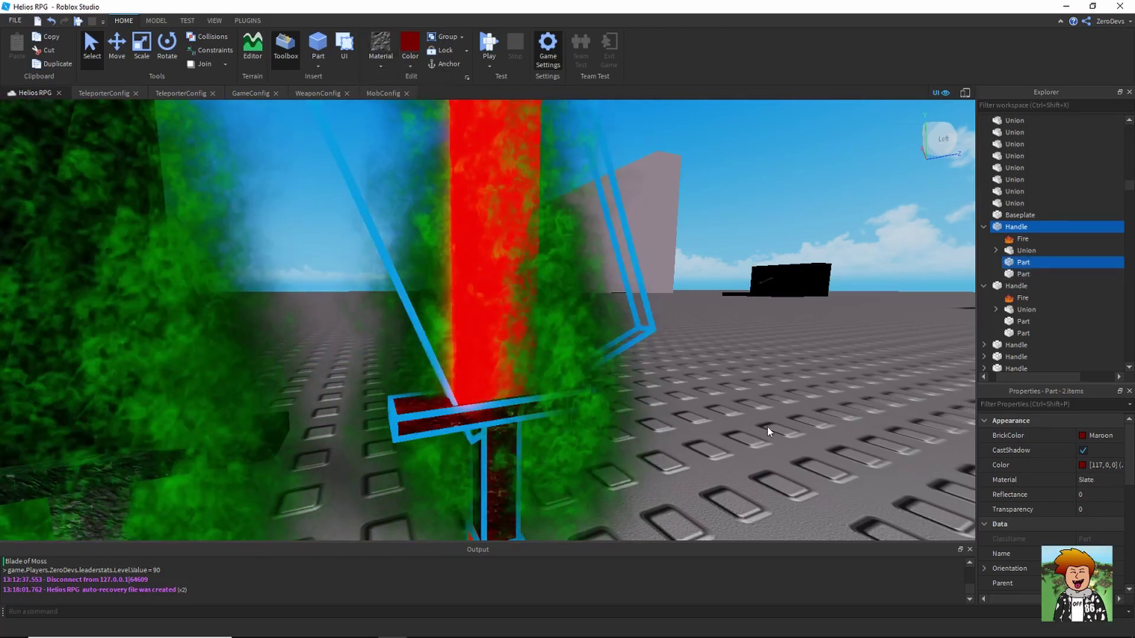
left_click(792, 448)
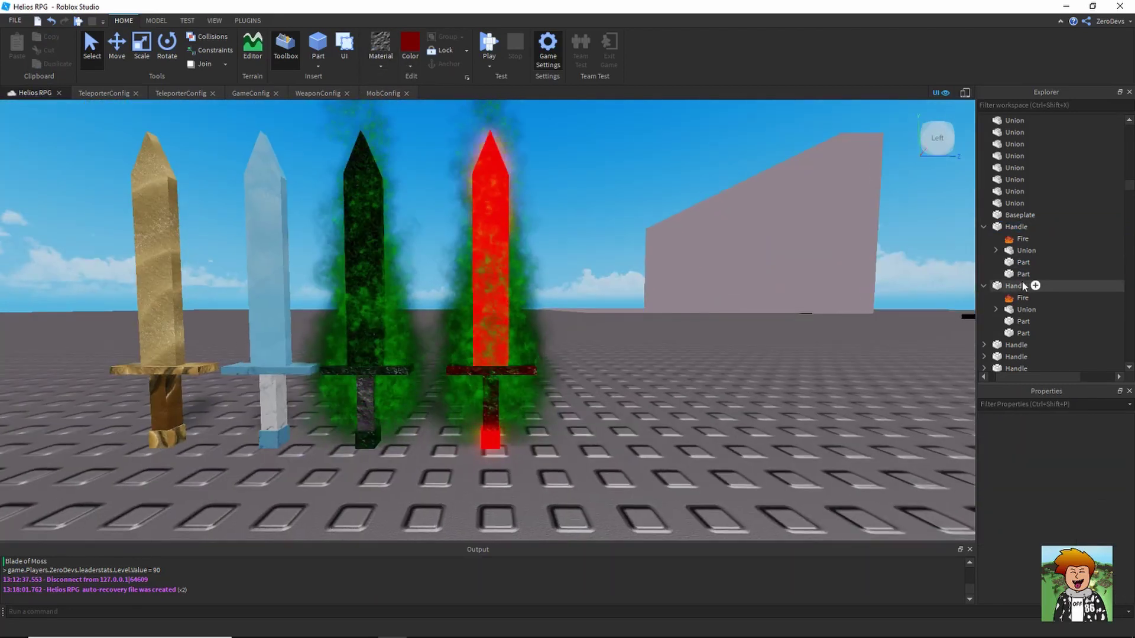
Set the main colour of the red sword's Fire effect to the custom light red 255, 73, 76
left_click(1023, 238)
left_click(1017, 286)
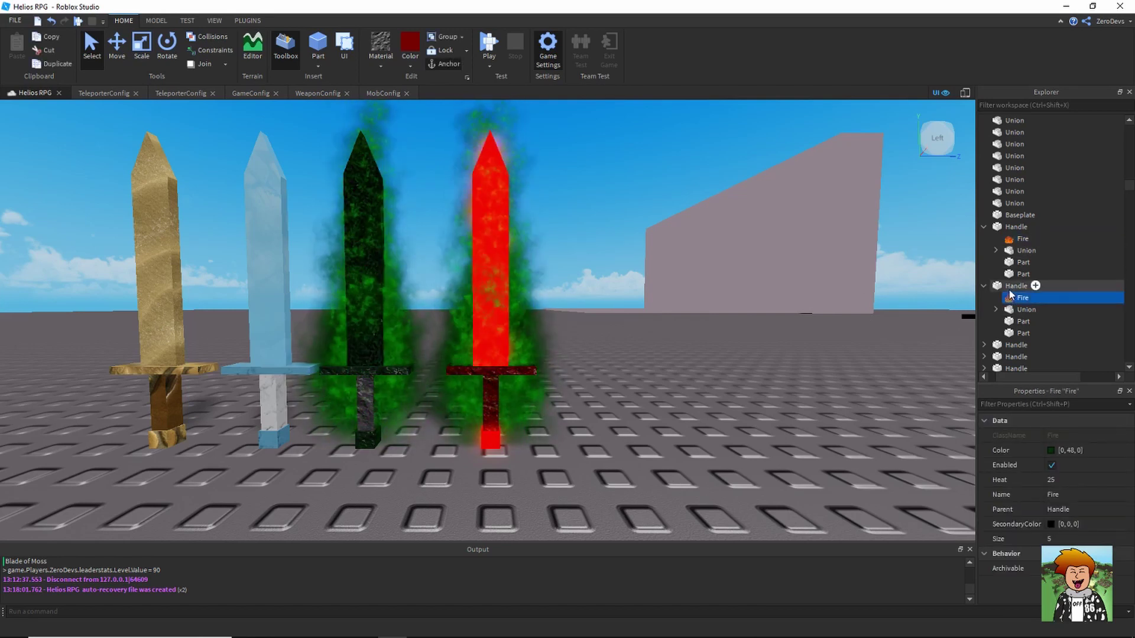
left_click(1023, 227)
left_click(1026, 240)
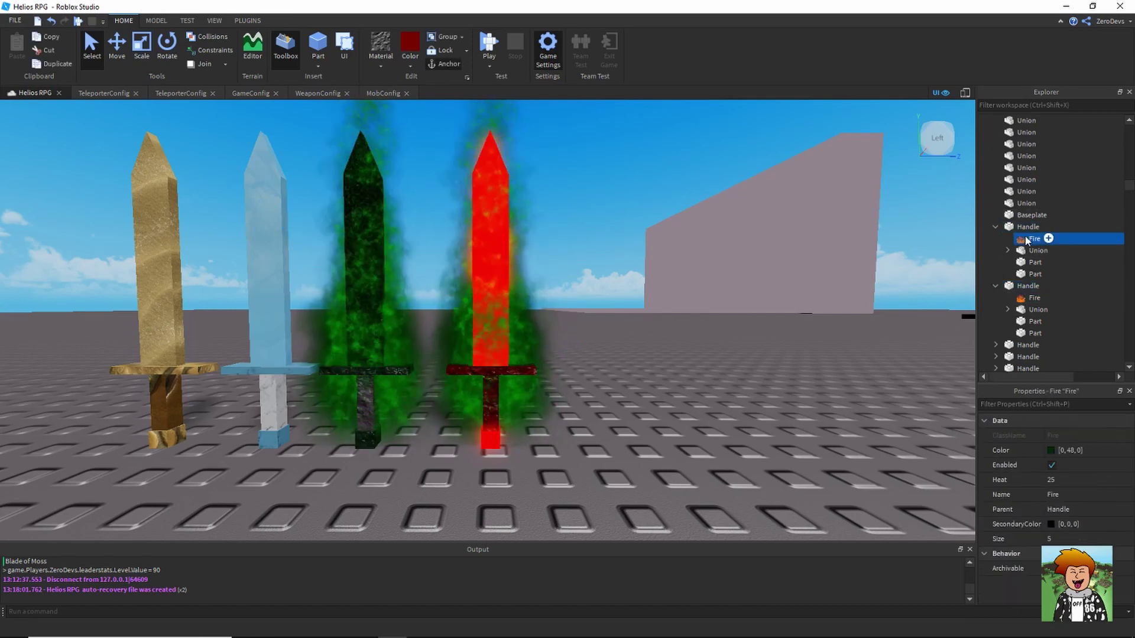
left_click(1050, 451)
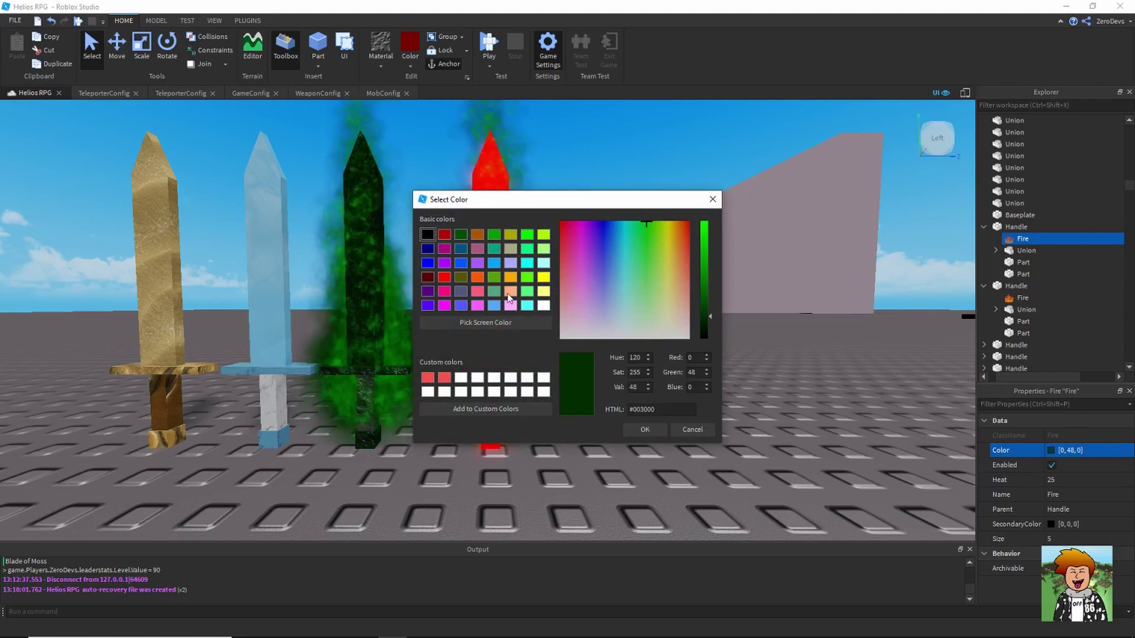
left_click(445, 379)
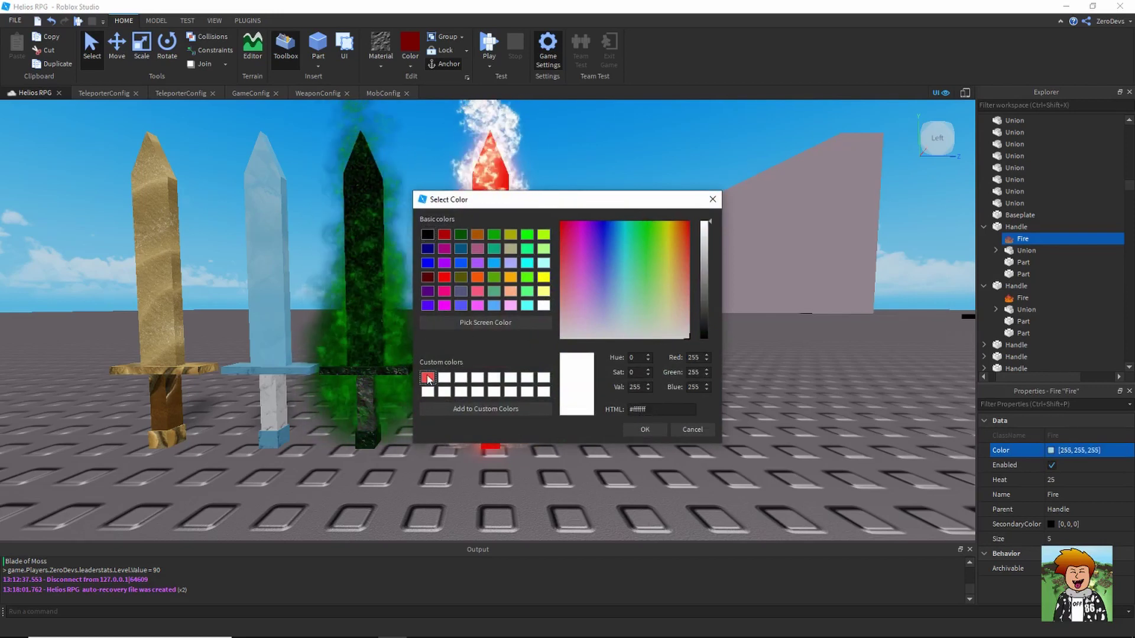
left_click(427, 377)
left_click_drag(591, 201, 757, 220)
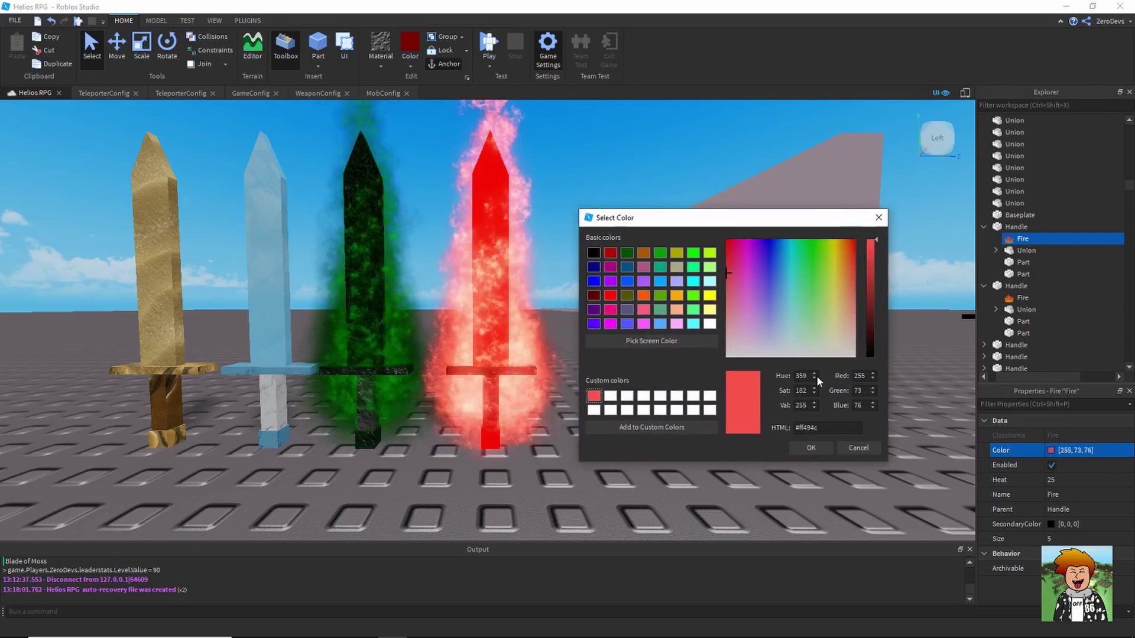
left_click(811, 448)
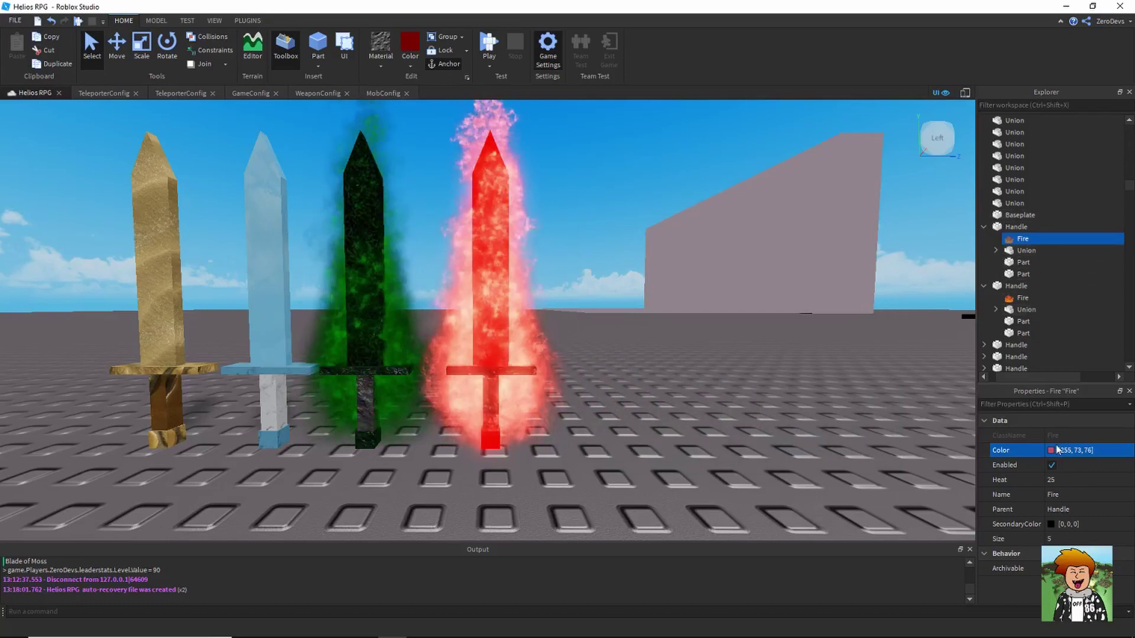
Set the secondary colour of the red sword's Fire effect to dark red 118, 0, 0 and inspect the sword
left_click(1051, 524)
left_click(444, 235)
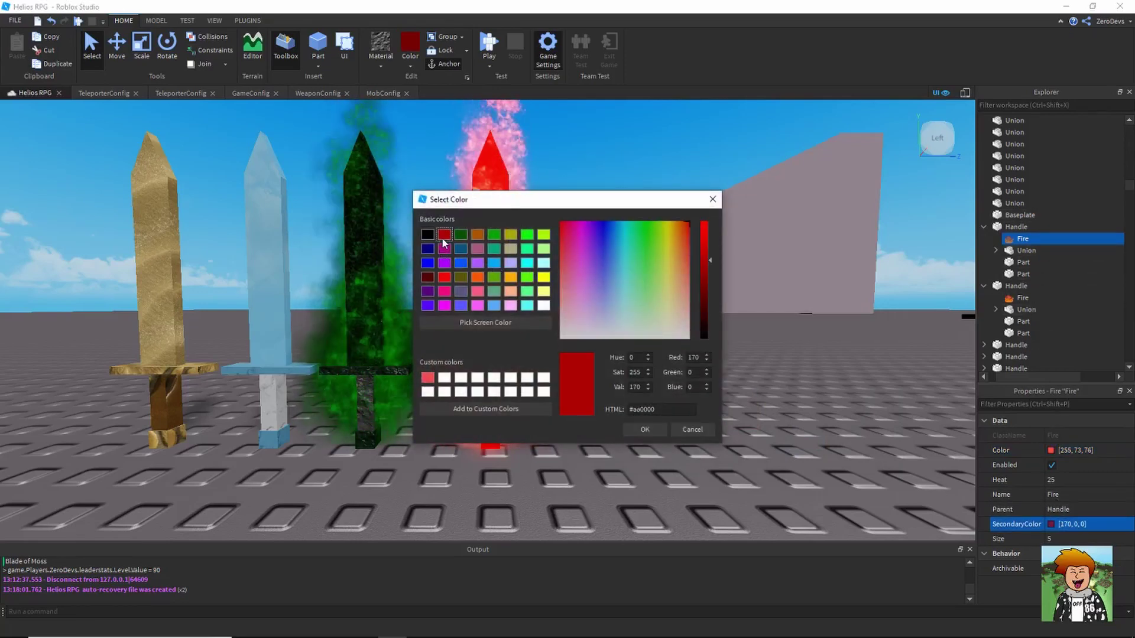
left_click_drag(703, 302, 704, 286)
left_click(643, 434)
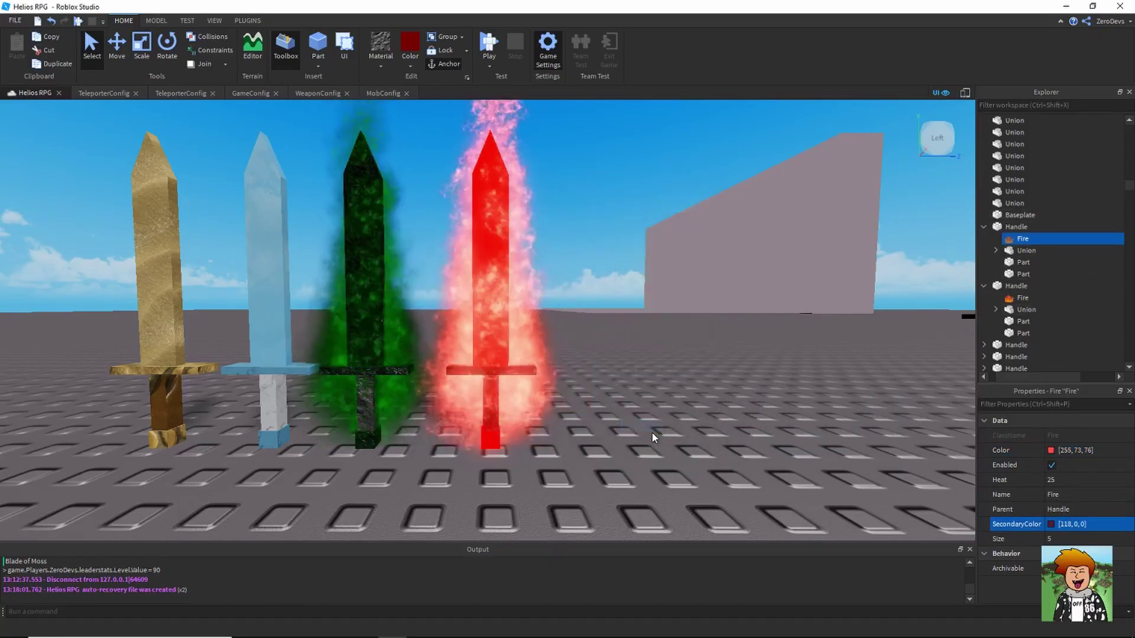
left_click(654, 435)
right_click_drag(654, 435, 651, 435)
key("w")
key("s")
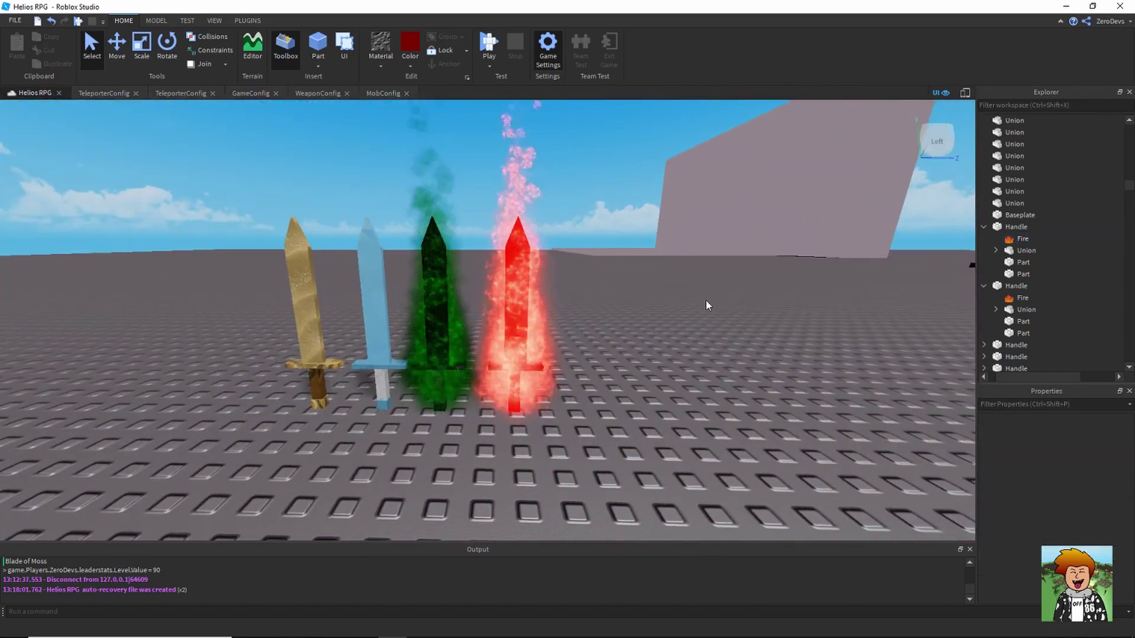
key("w")
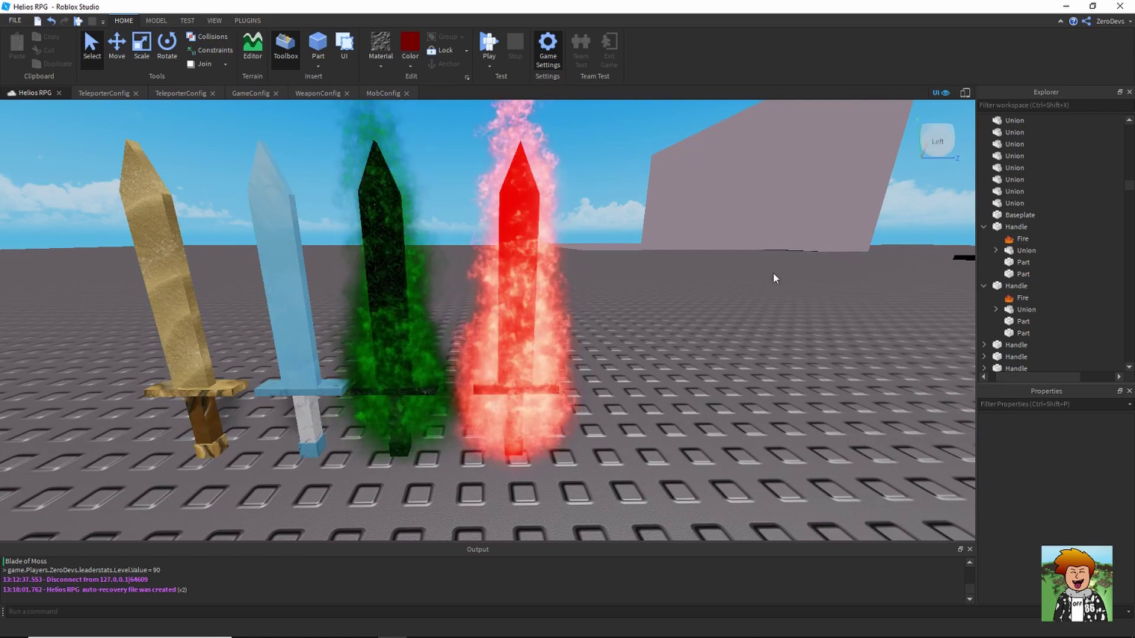
Copy the Handle of the red flaming sword to the clipboard
left_click(1016, 228)
right_click(1016, 231)
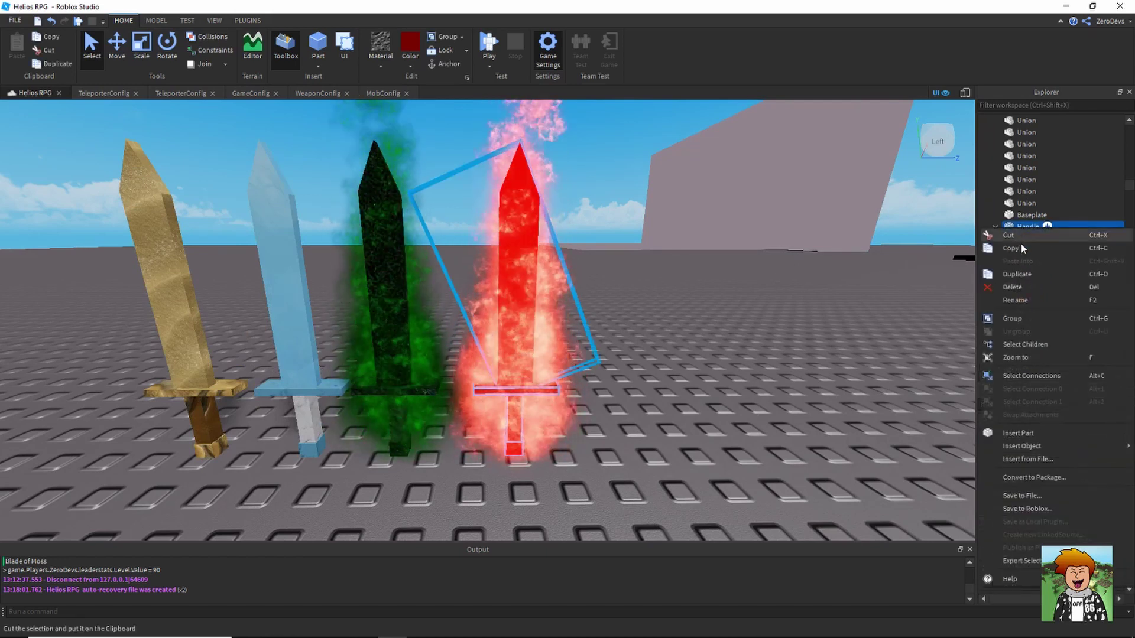
left_click(1020, 246)
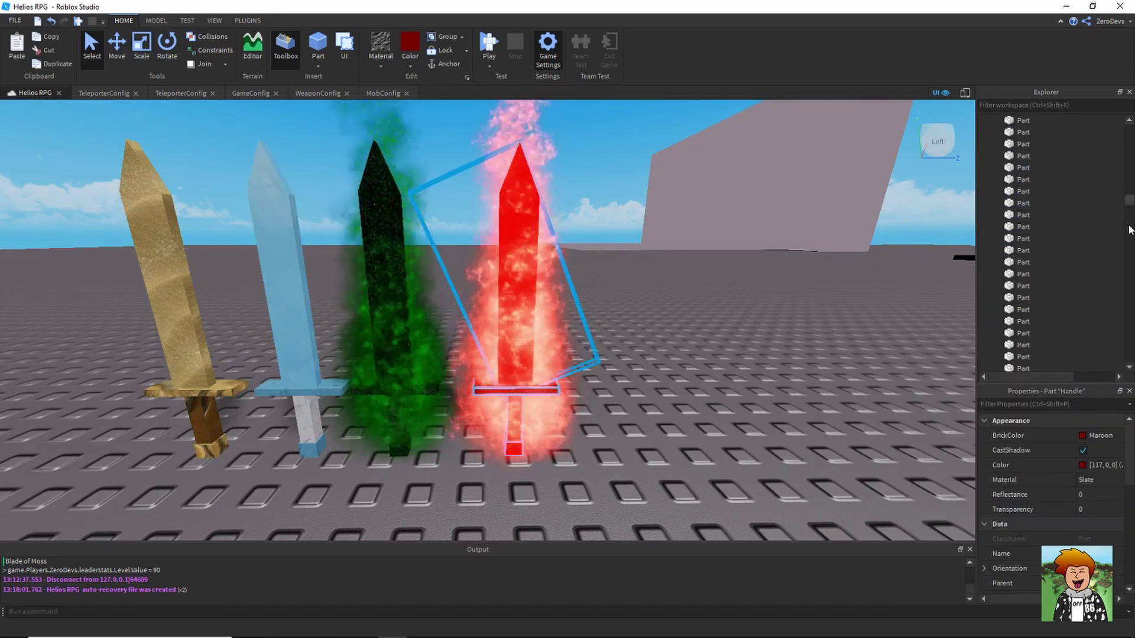
Duplicate the Blade of Moss tool in GameItems and rename the copy Blade of Magma
scroll(1052, 325, "down", 10)
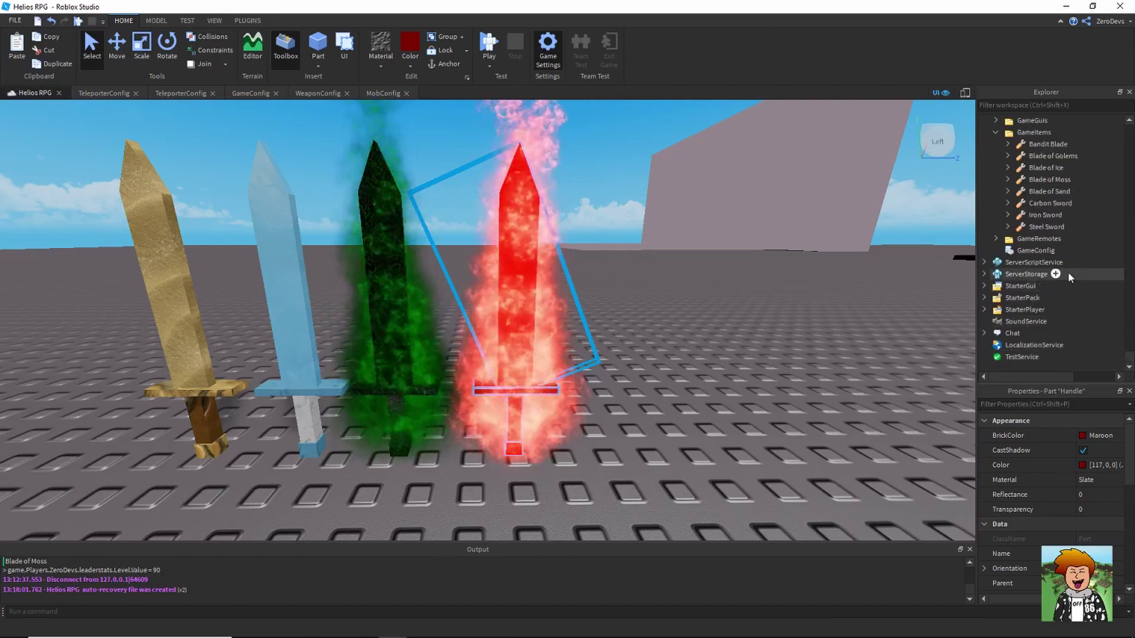
scroll(1055, 263, "up", 1)
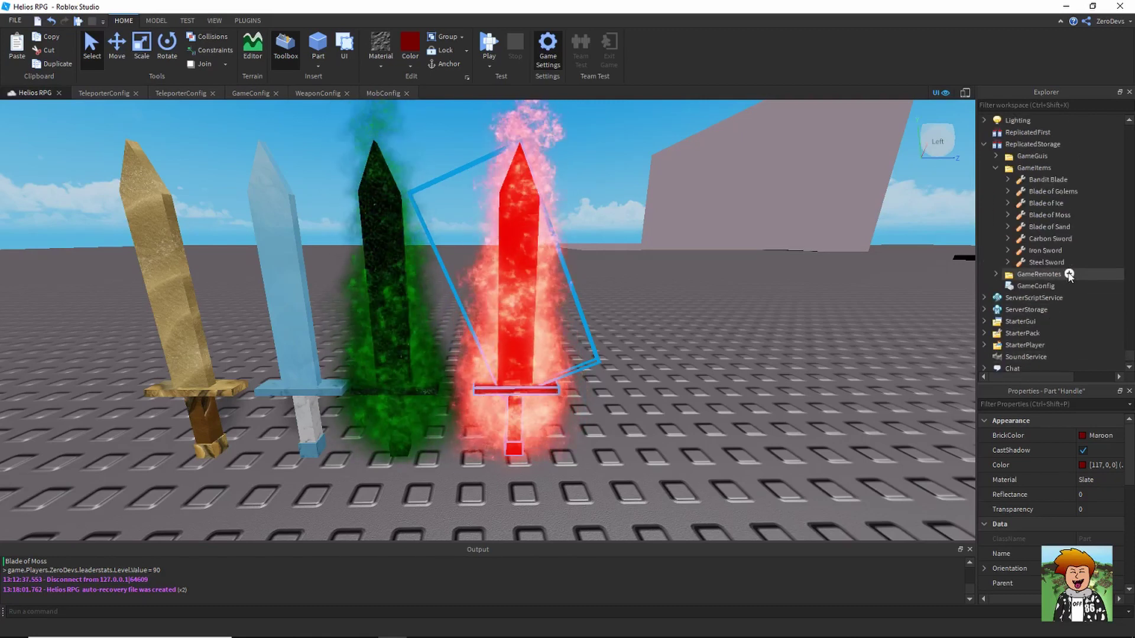
left_click(1050, 213)
key("ctrl+d")
right_click(1052, 230)
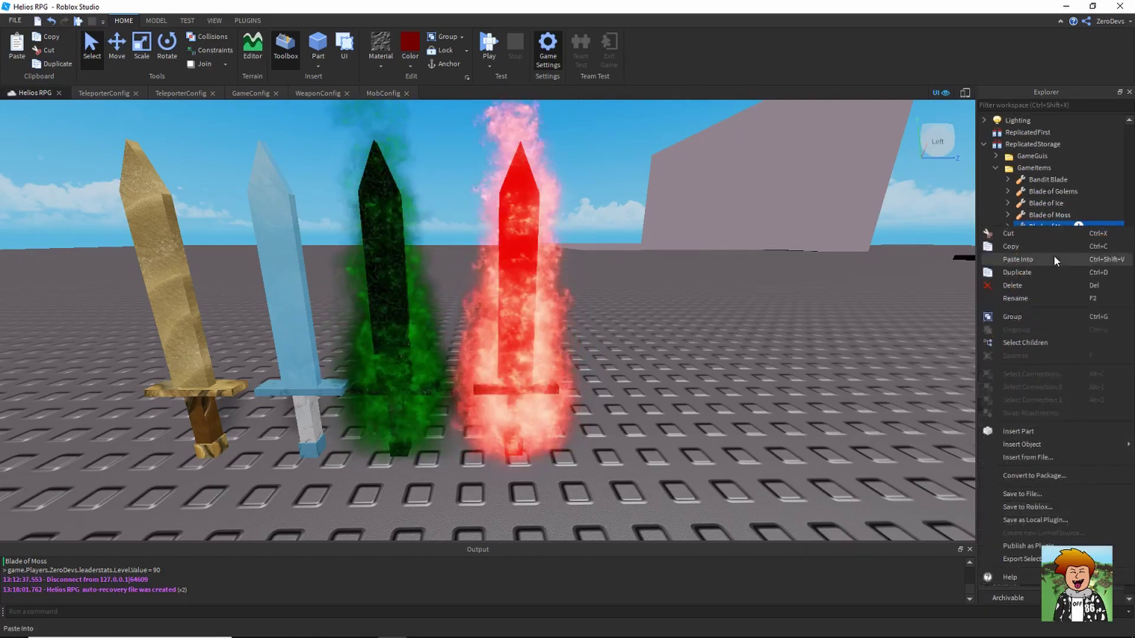
left_click(1046, 297)
key("BackSpace")
key("BackSpace")
key("BackSpace")
key("BackSpace")
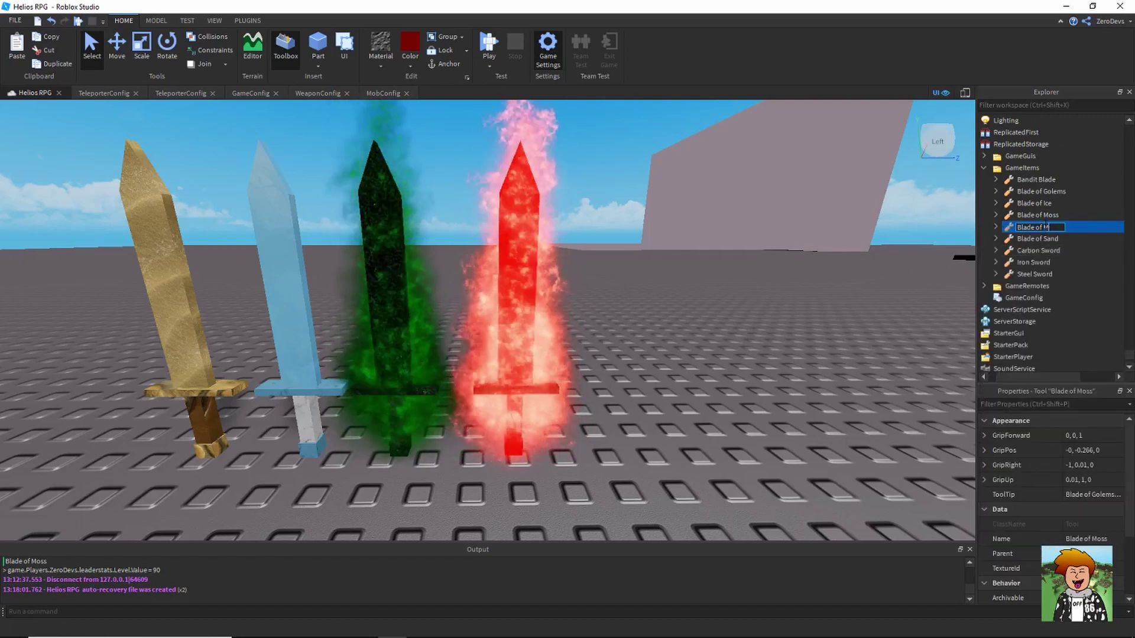
type("Magma")
key("Return")
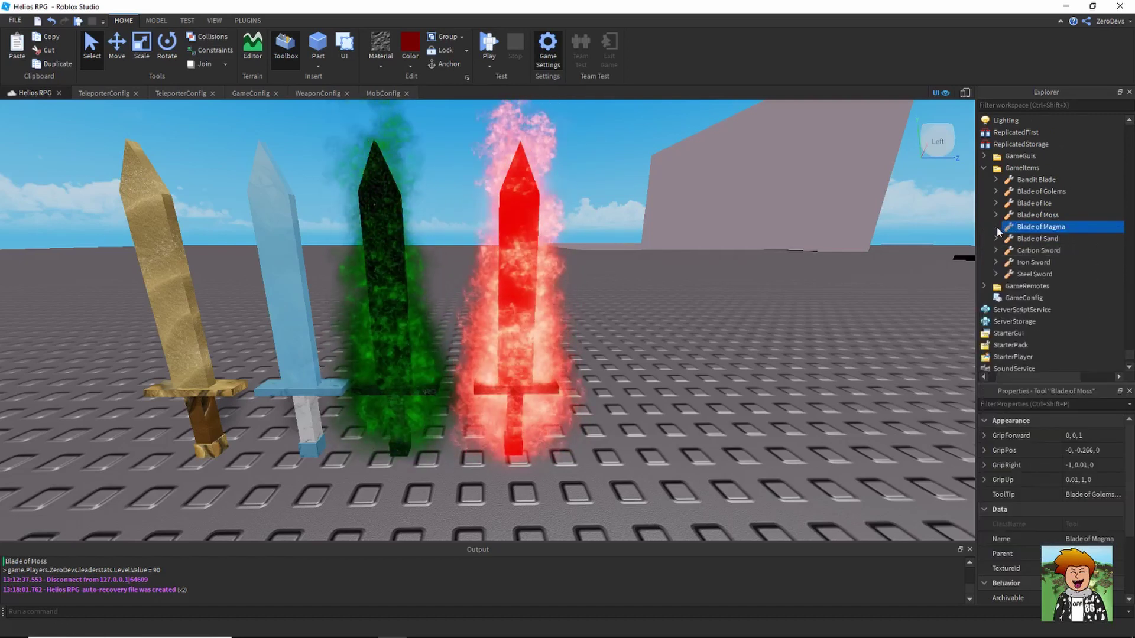
Open the Blade of Magma's WeaponConfig script and calculate 900 ÷ 2 in the Calculator
left_click(995, 226)
double_click(1039, 251)
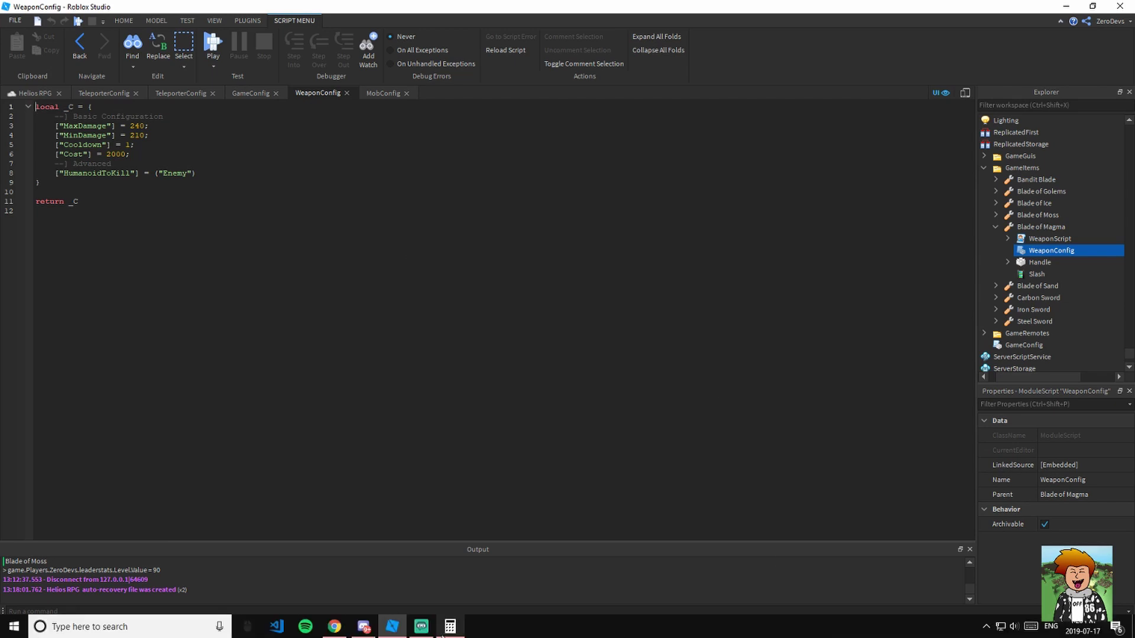
left_click(450, 626)
left_click(825, 338)
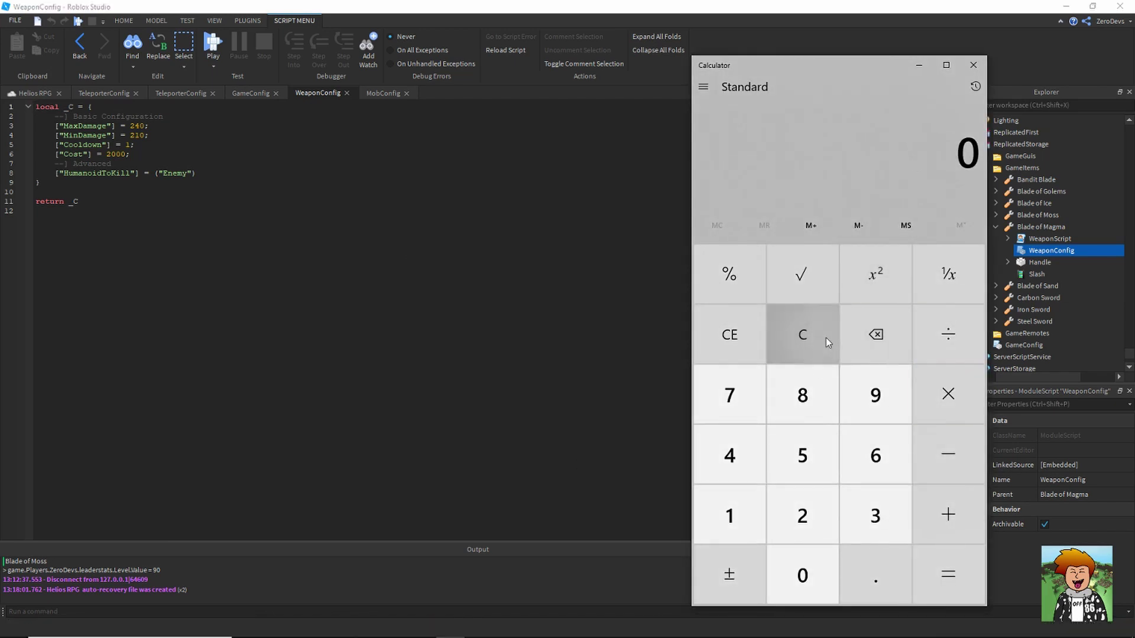
left_click(859, 407)
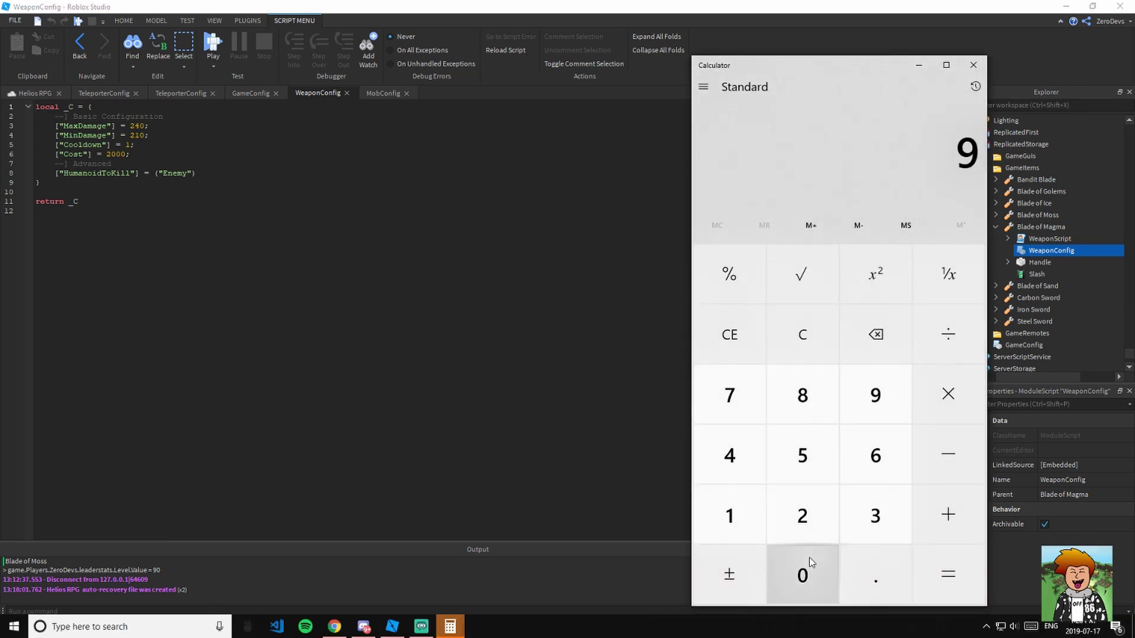
double_click(808, 562)
left_click(944, 314)
left_click(832, 530)
left_click(946, 555)
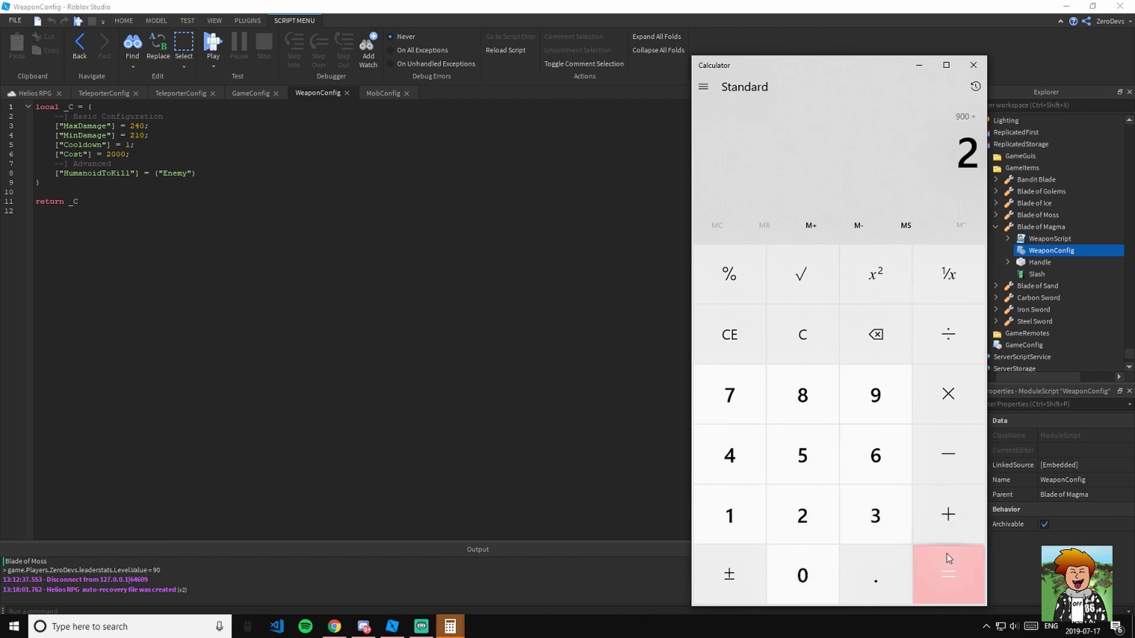
Set MinDamage to 420 and edit the MaxDamage value in the Blade of Magma's WeaponConfig
left_click(141, 136)
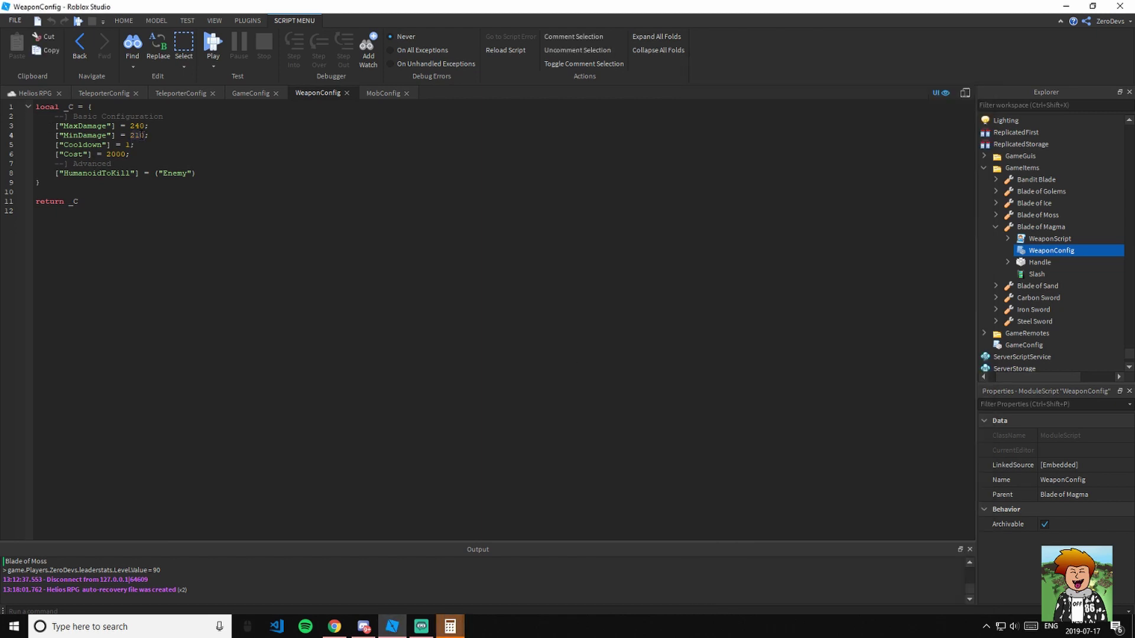
type("420")
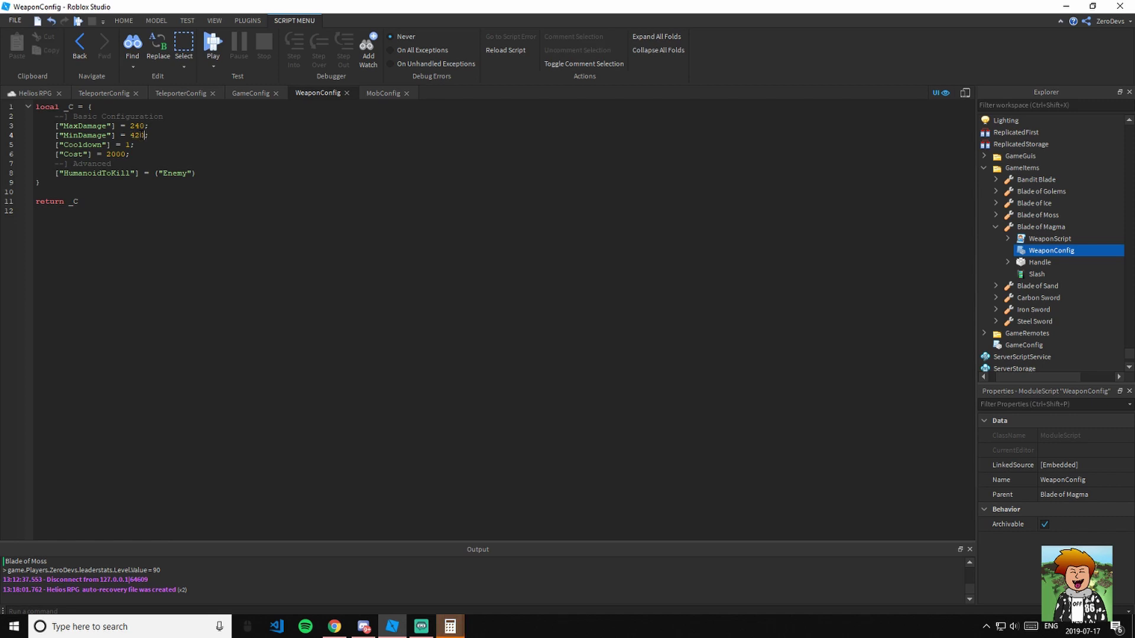
double_click(138, 126)
left_click(42, 96)
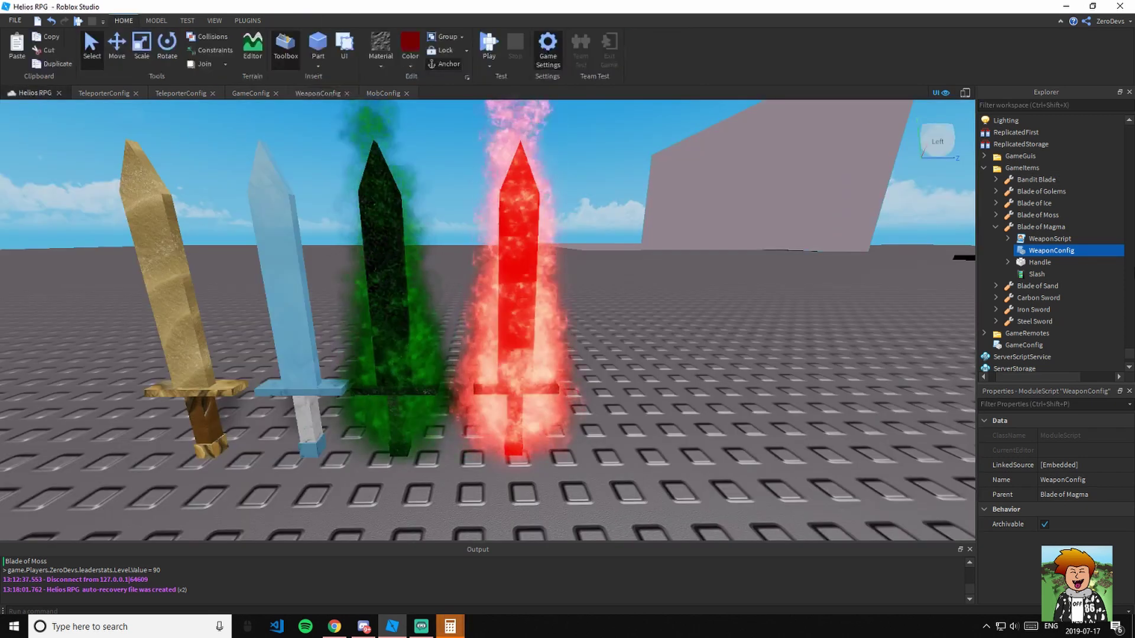
Collapse the Blade of Magma tool in the object tree and close the open Calculator windows
left_click(1034, 262)
left_click(984, 227)
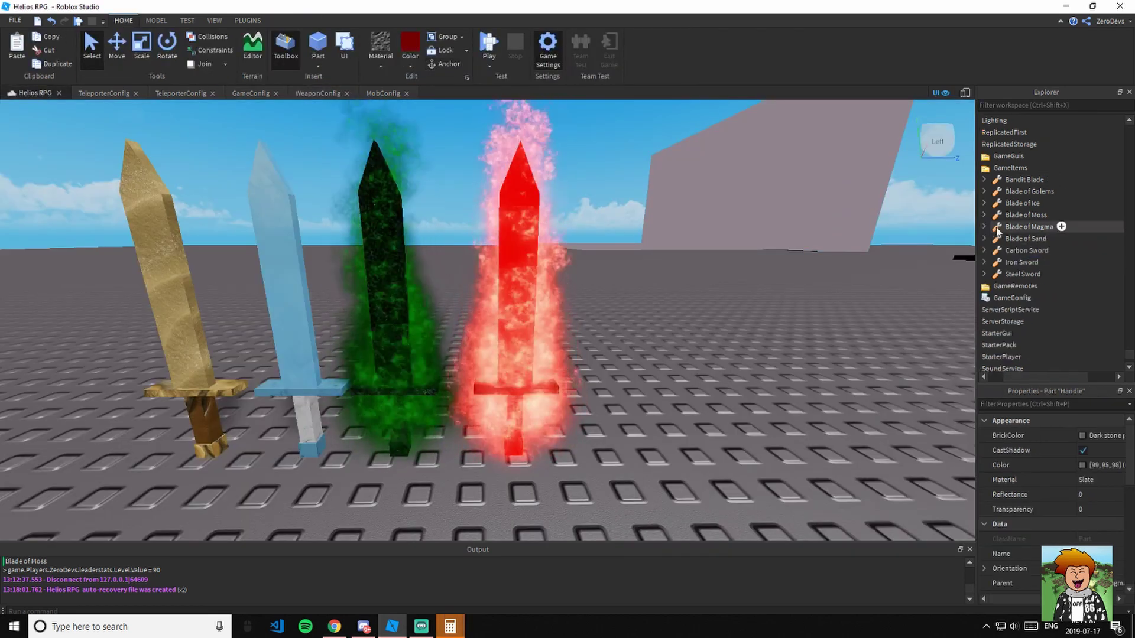
left_click(1022, 228)
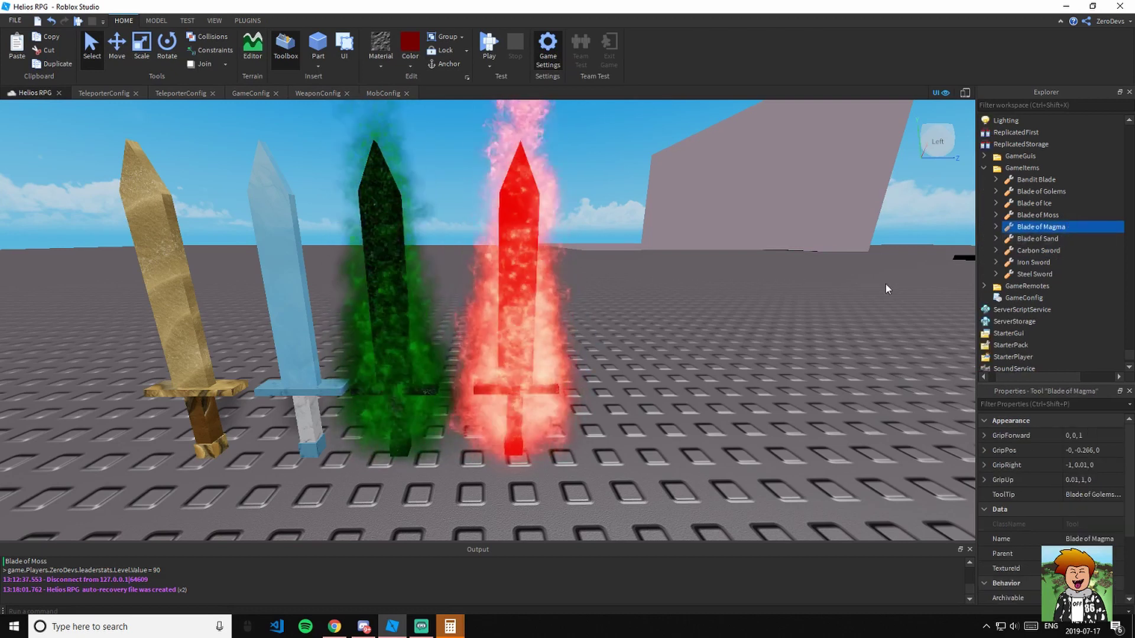
right_click(455, 627)
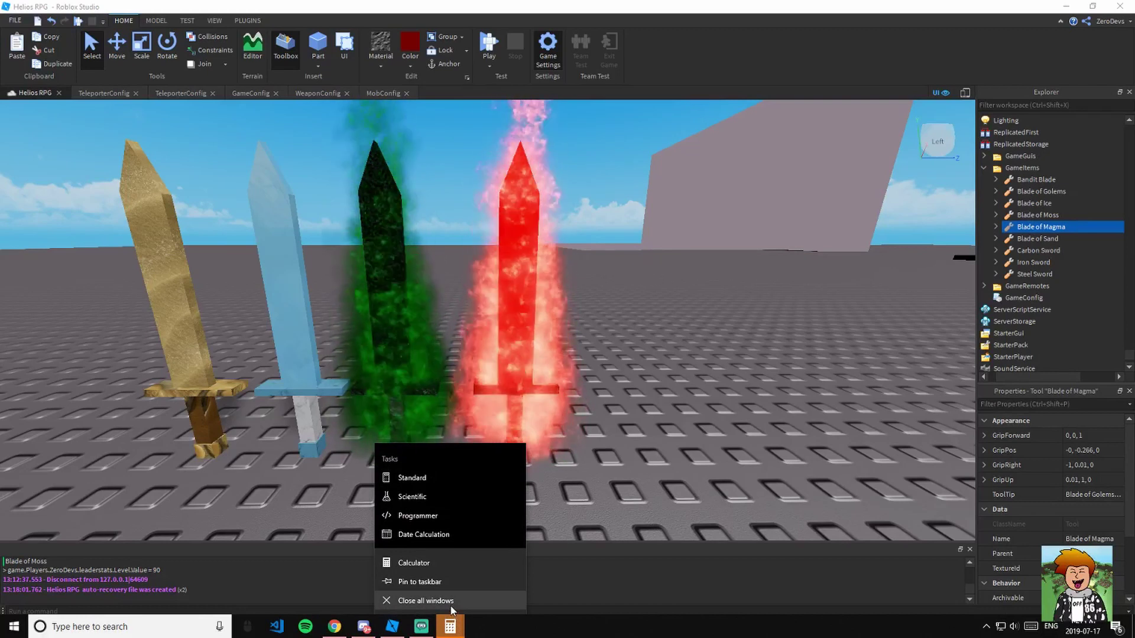
left_click(452, 628)
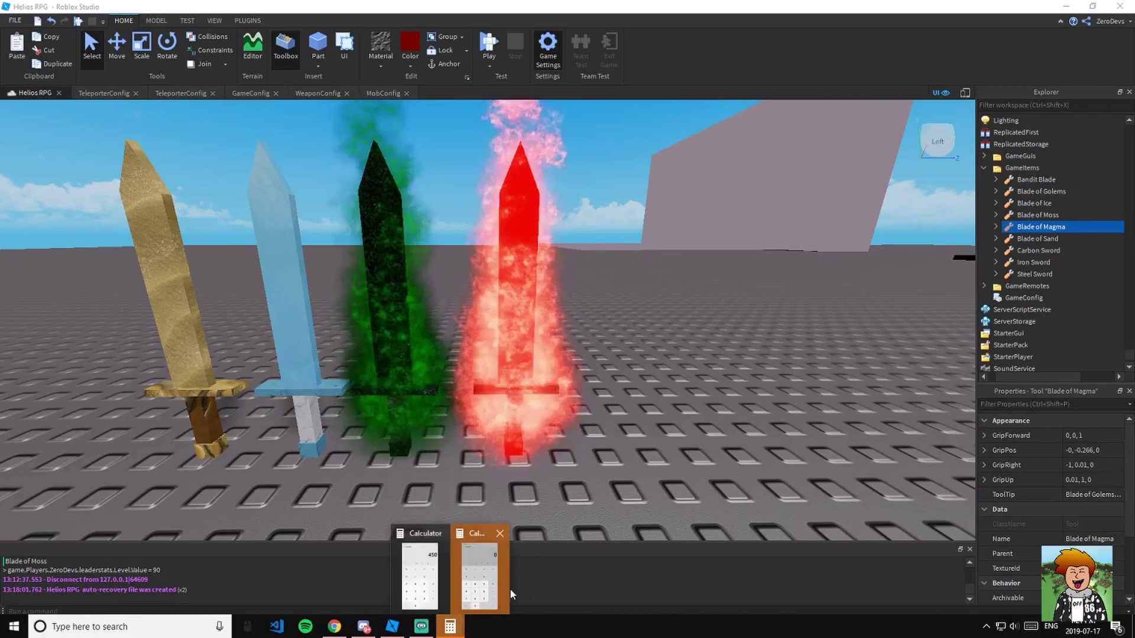
left_click(510, 587)
left_click(973, 65)
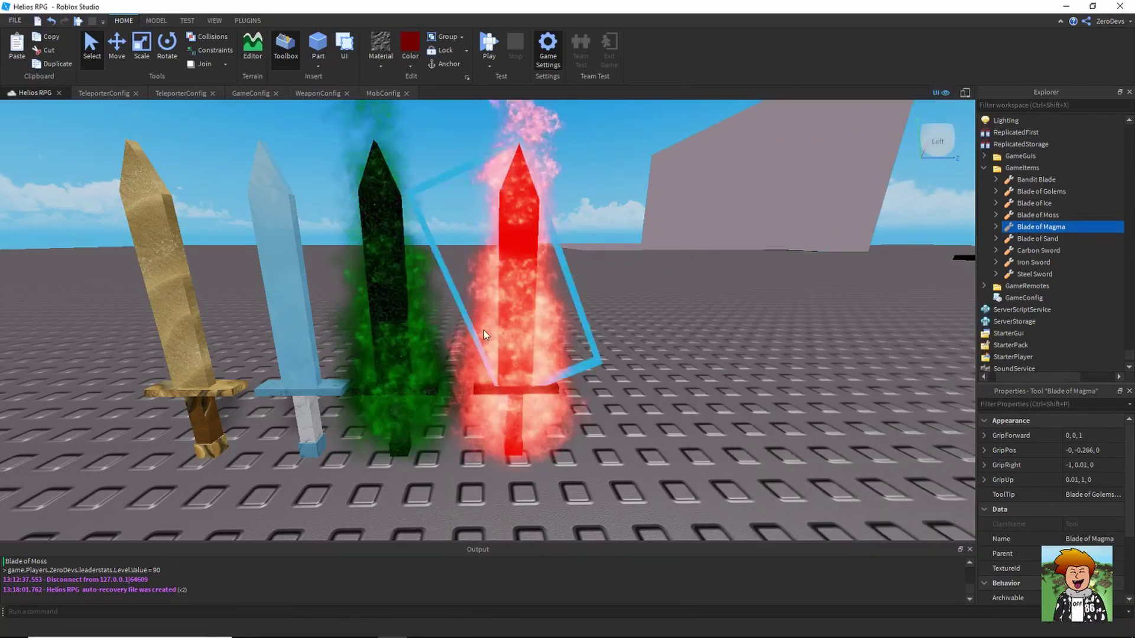
Duplicate the green-flamed Bandit King boss in the forest area and place the copy beyond the tree beside the original
scroll(782, 349, "down", 5)
mouse_move(782, 349)
right_mouse_down()
mouse_move(796, 353)
mouse_move(779, 343)
right_mouse_up()
scroll(783, 349, "up", 5)
key("w")
key("d")
key("w")
left_click(623, 419)
key("ctrl+d")
left_click_drag(619, 421, 773, 487)
key("d")
Set the copied boss's material to Neon and its colour to Persimmon
left_click(379, 61)
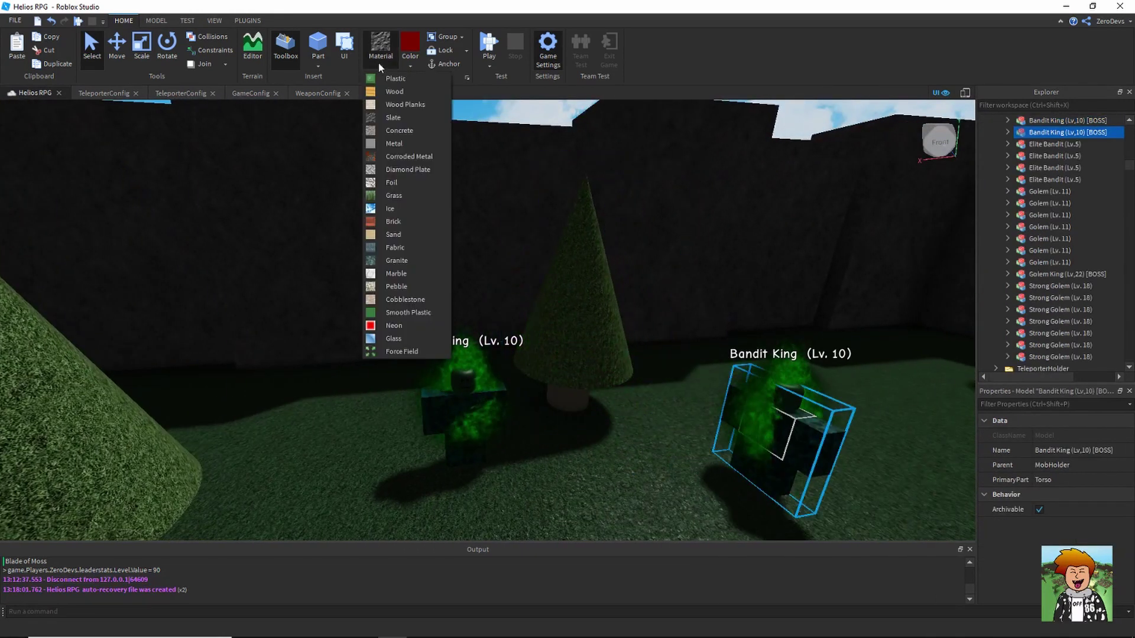
left_click(394, 329)
key("f")
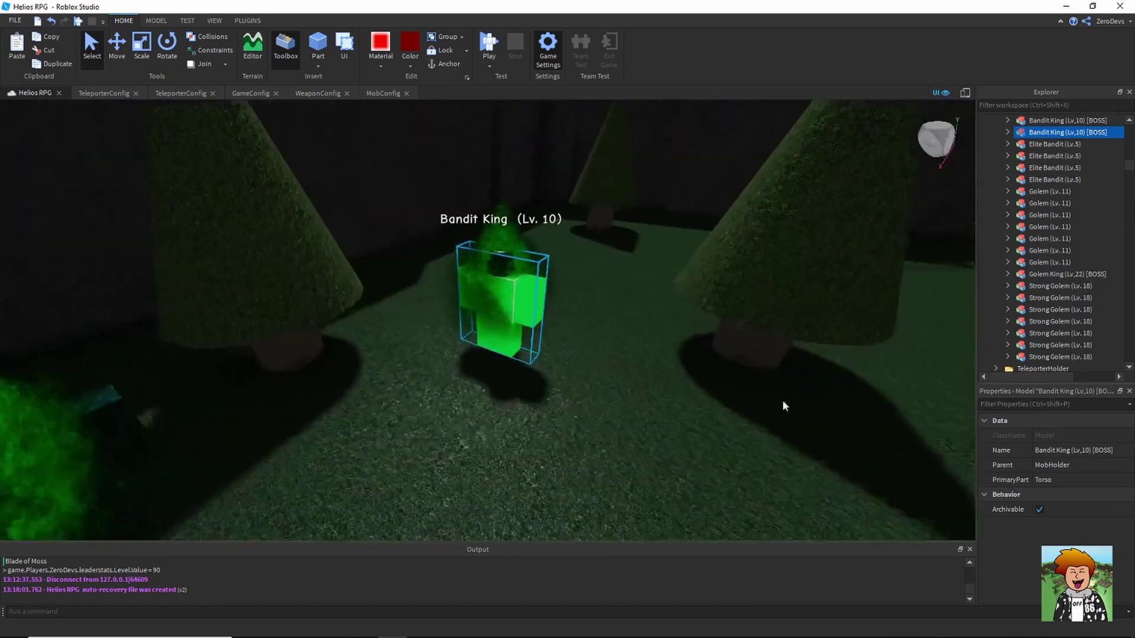
left_click(416, 62)
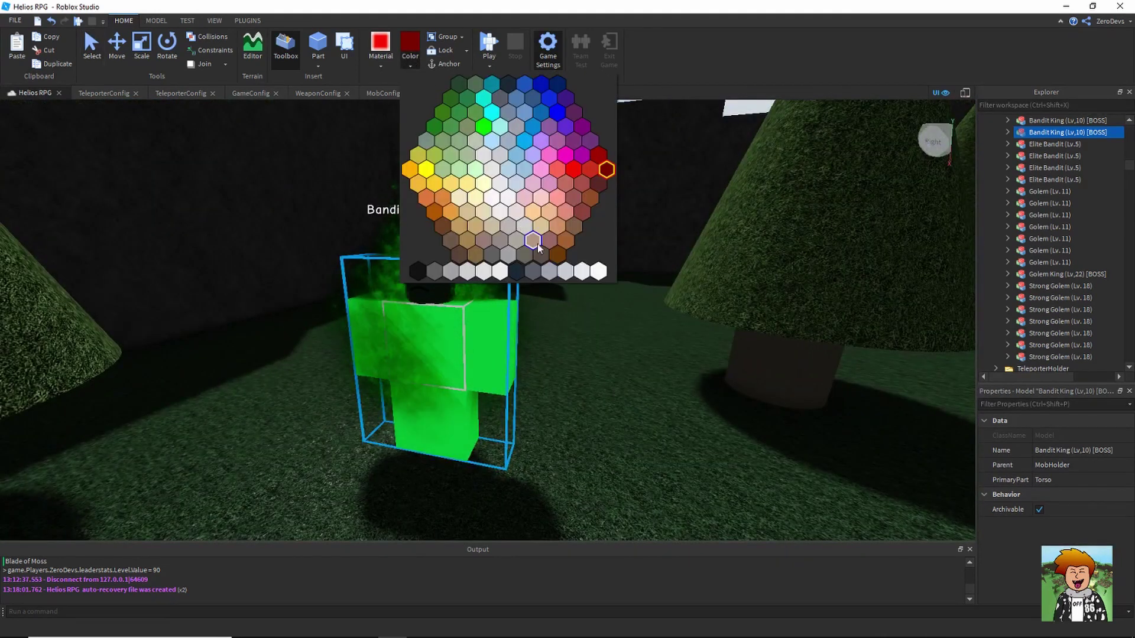
left_click(533, 229)
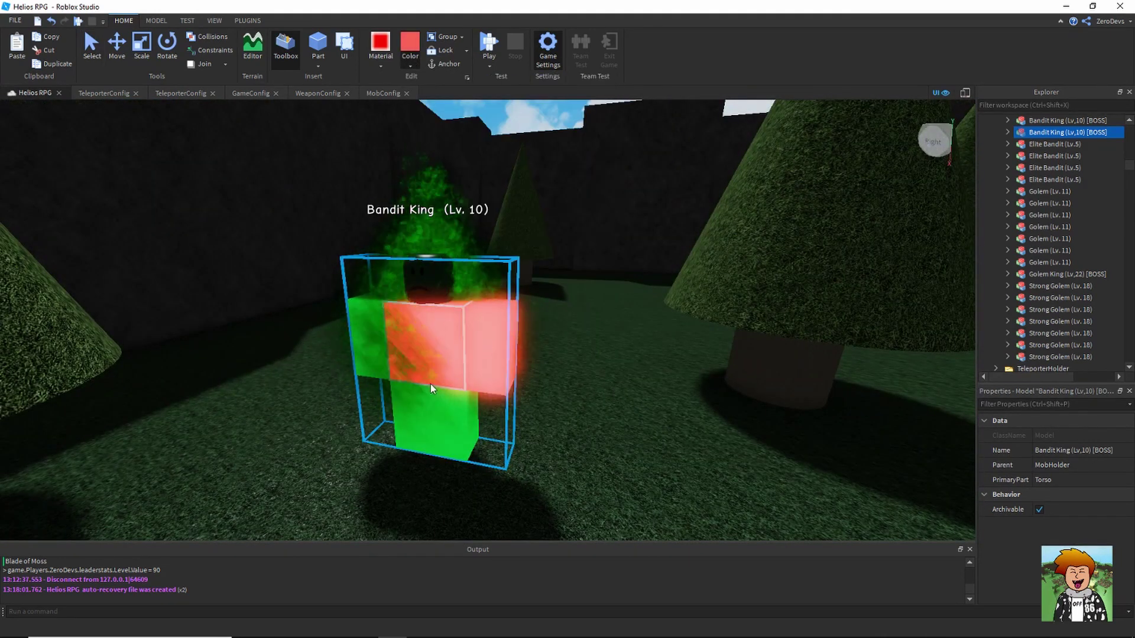
left_click(94, 54)
Set the main colour of the Fire effect in the copied boss's Torso to the custom light red 255, 73, 76
left_click(1007, 132)
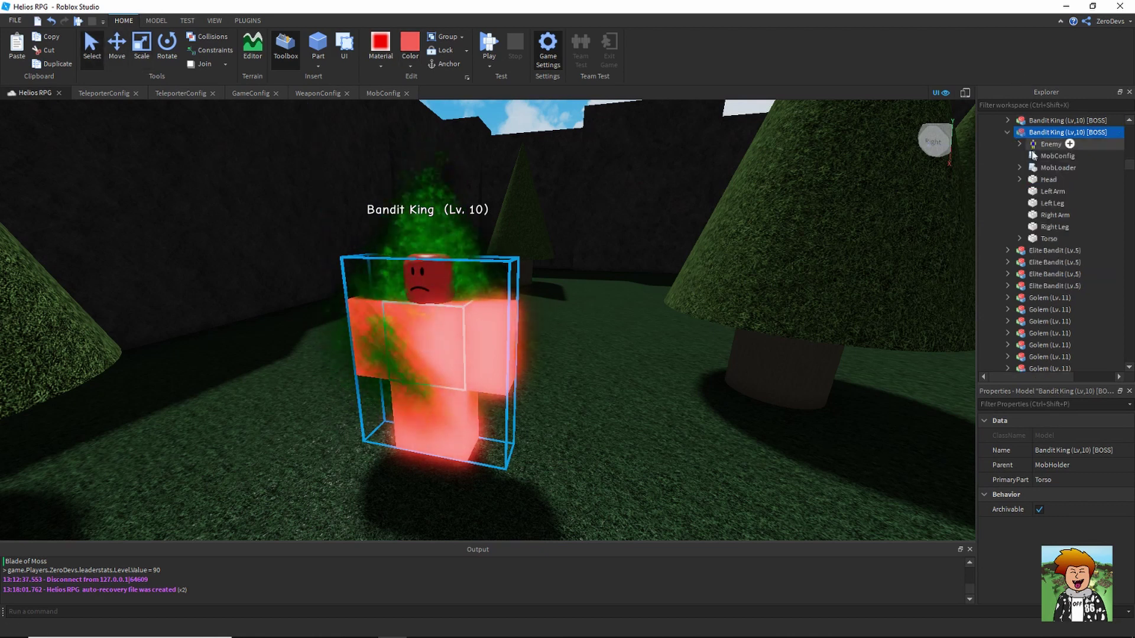
left_click(1018, 180)
left_click(1030, 227)
left_click(1005, 239)
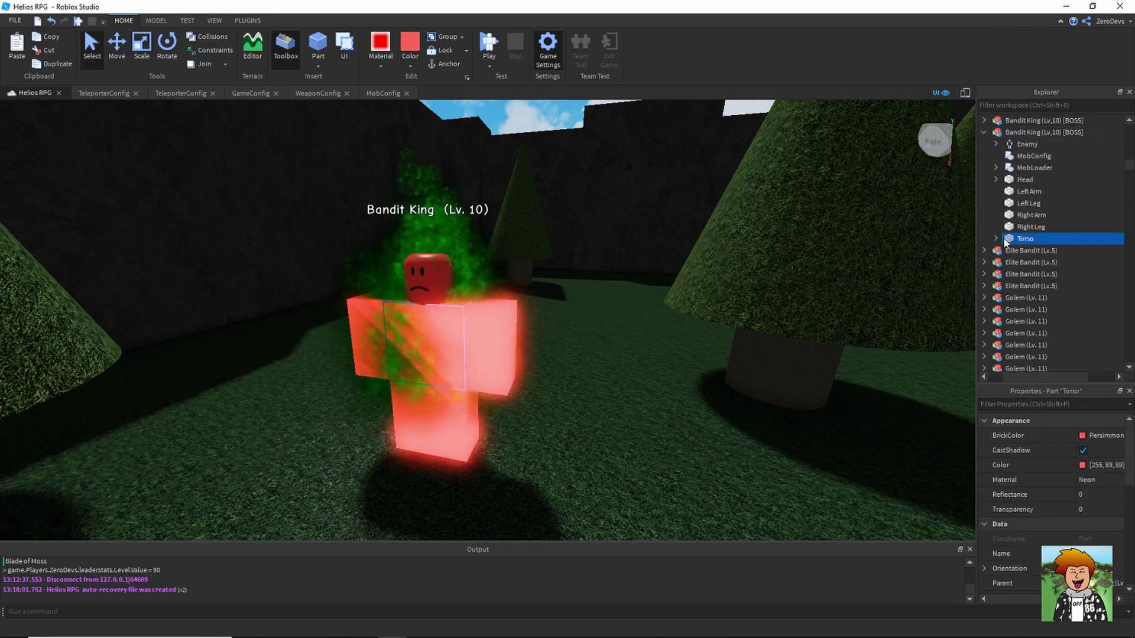
left_click(996, 238)
left_click(1004, 243)
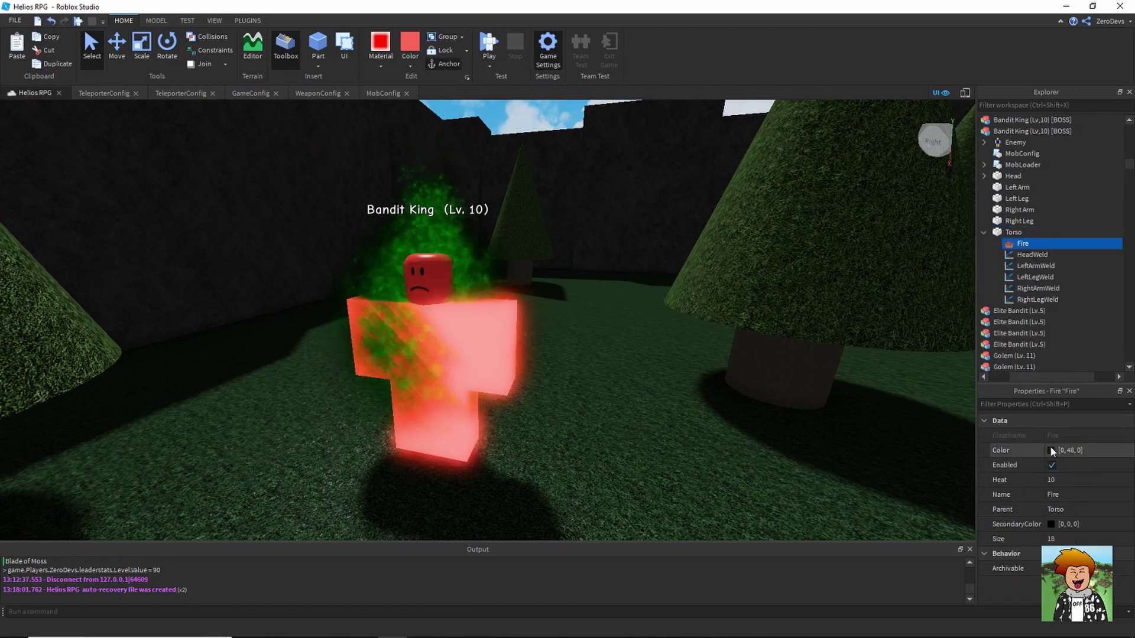
left_click(1051, 450)
left_click(428, 379)
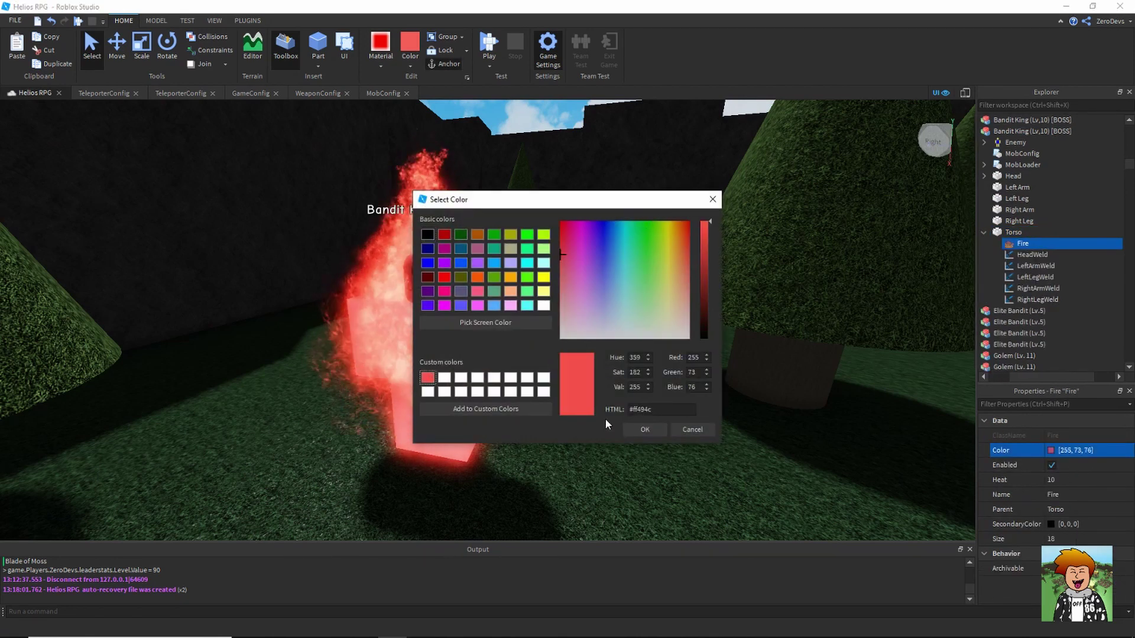
left_click(647, 429)
Set the secondary colour of the copied boss's Fire effect to dark red 127, 0, 0
left_click(1052, 524)
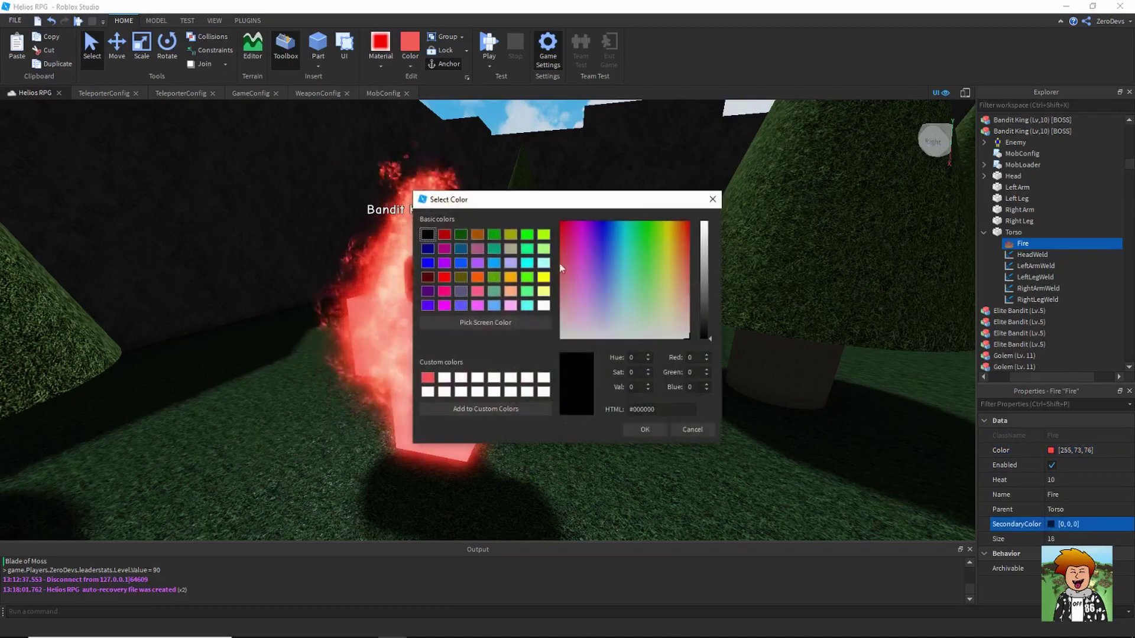
left_click(444, 234)
left_click(702, 281)
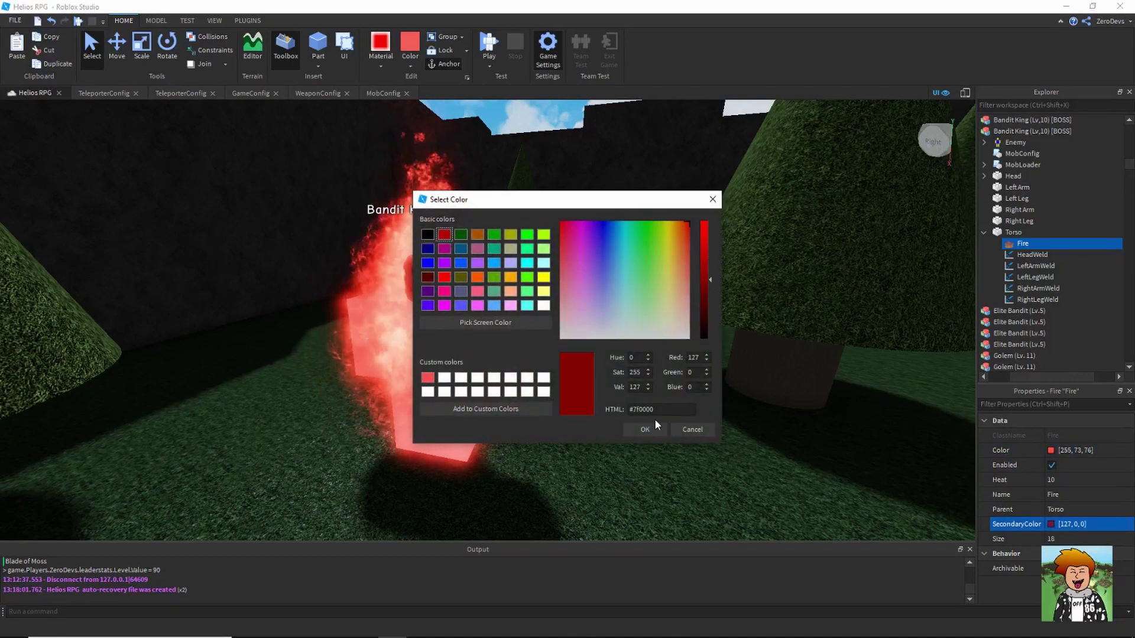
left_click(652, 427)
key("f")
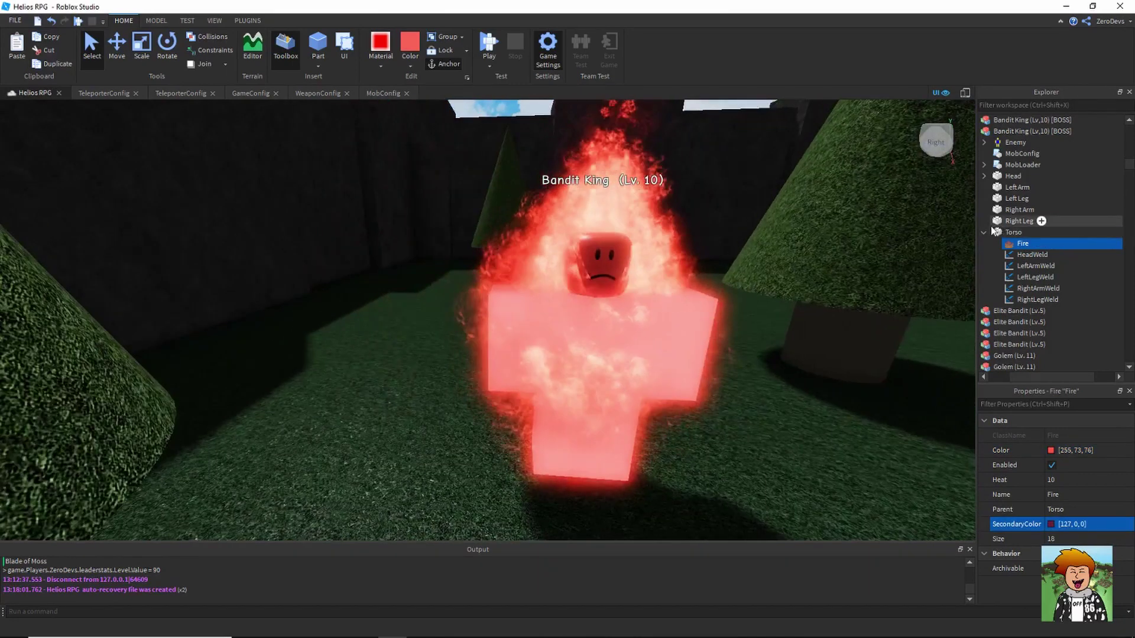
Change MobName in the copied boss's MobConfig script to "Flaming Magma Lord"
double_click(1022, 154)
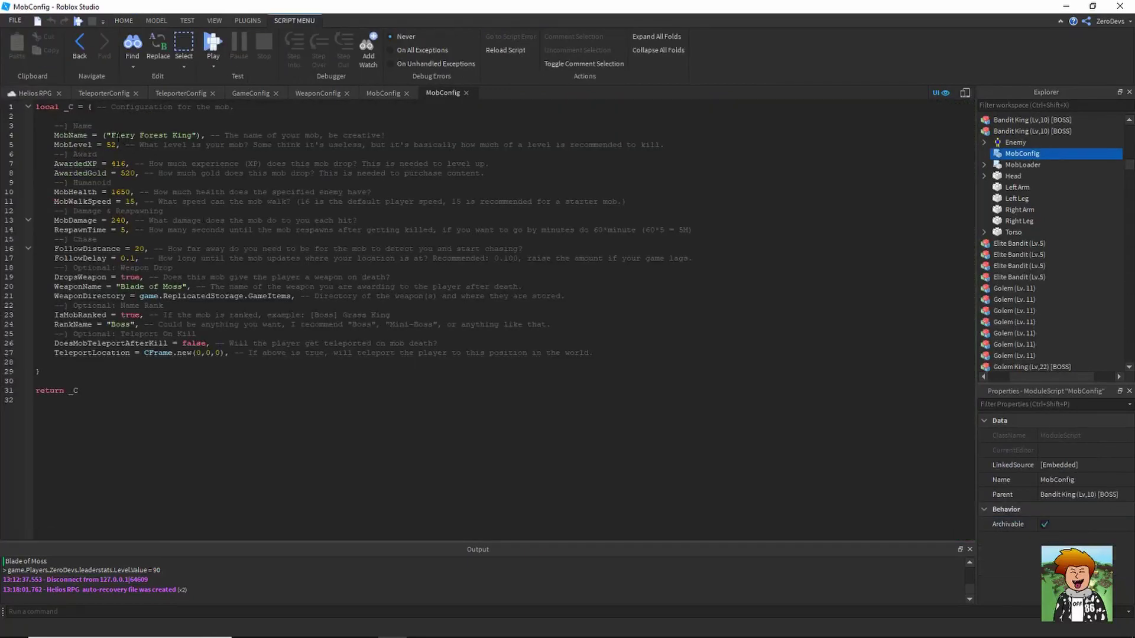
left_click_drag(111, 135, 150, 135)
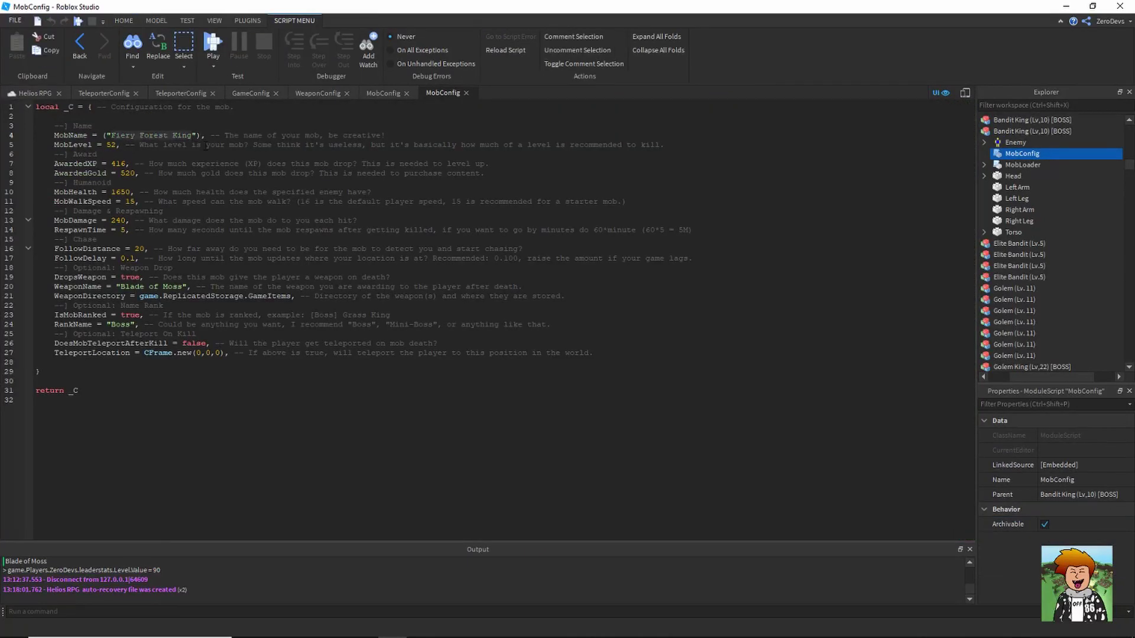
type("F")
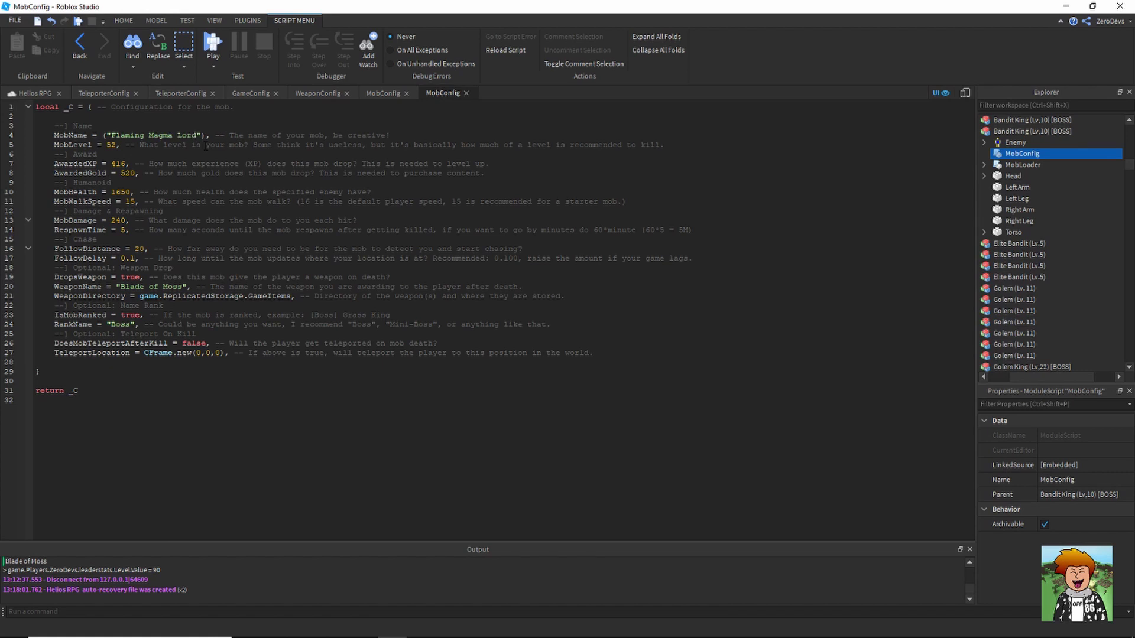
In the Flaming Magma Lord's MobConfig, set MobLevel to 80, AwardedXP to 900 and AwardedGold to 1100
left_click_drag(117, 145, 107, 145)
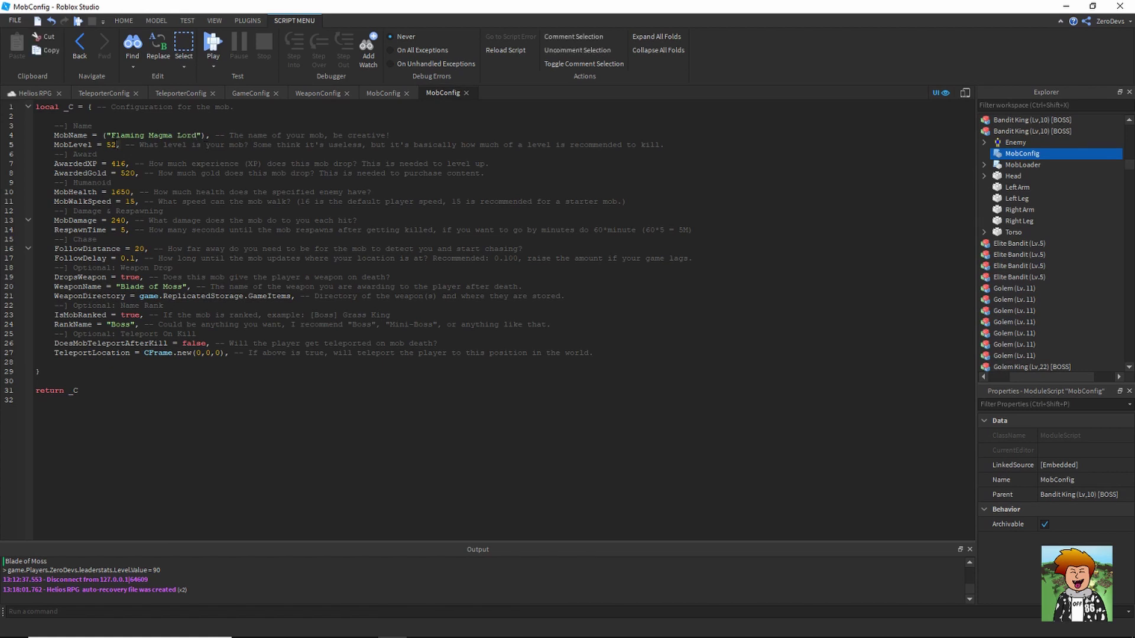
left_click(111, 145)
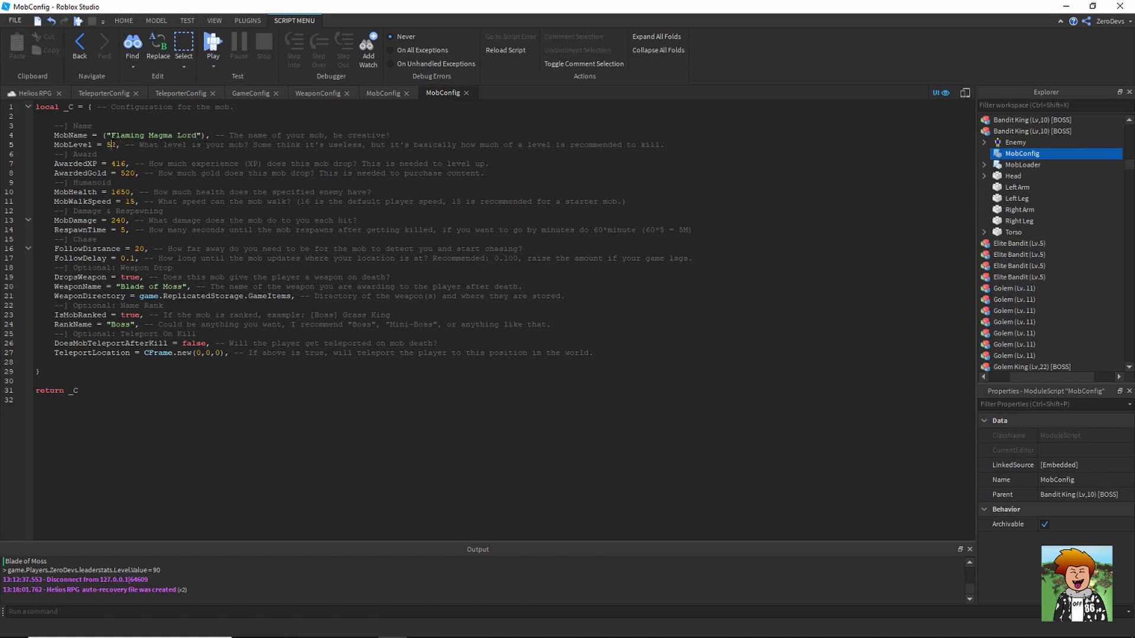
double_click(118, 164)
type("900")
double_click(119, 174)
type("110")
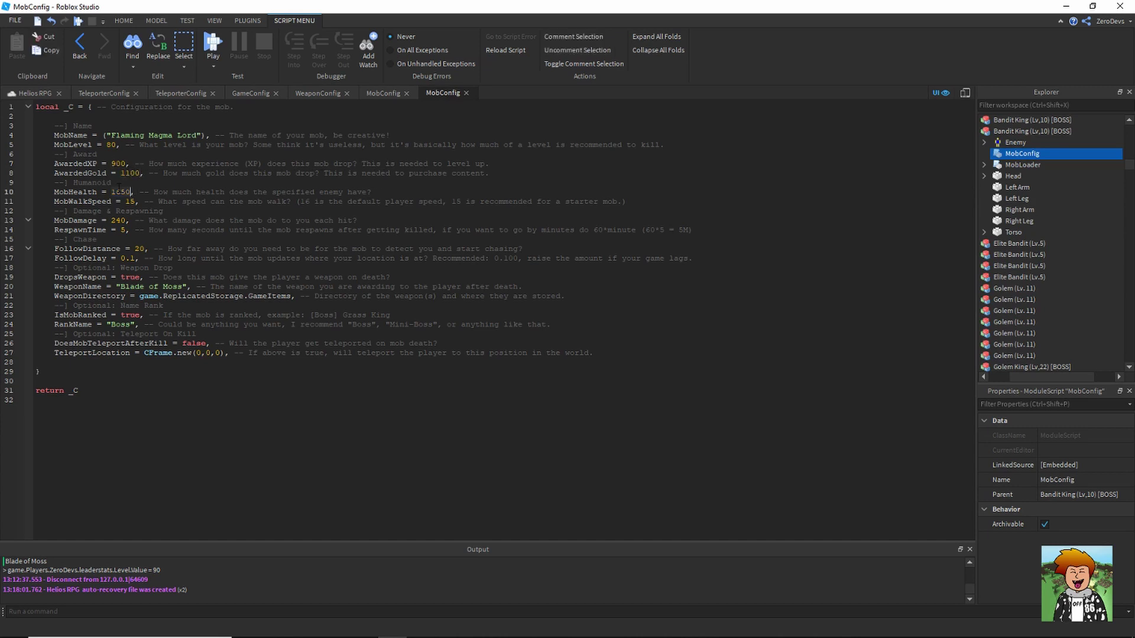
left_click(615, 362)
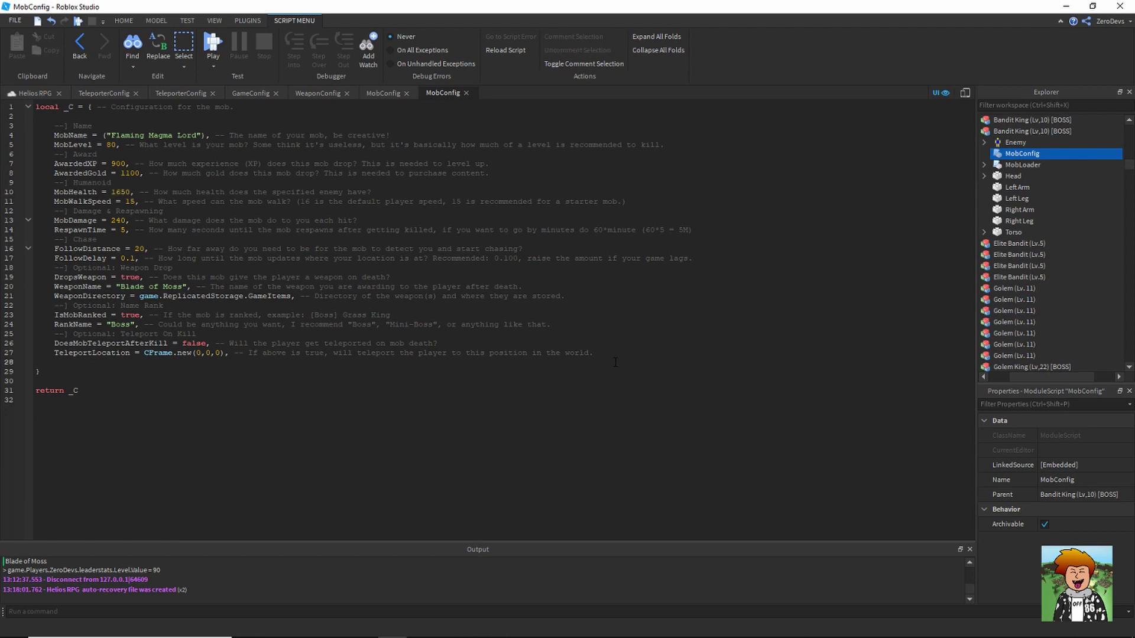
Calculate 230 × 15 in Calculator and set MobHealth in the boss's MobConfig to the result, 3450
left_click(450, 627)
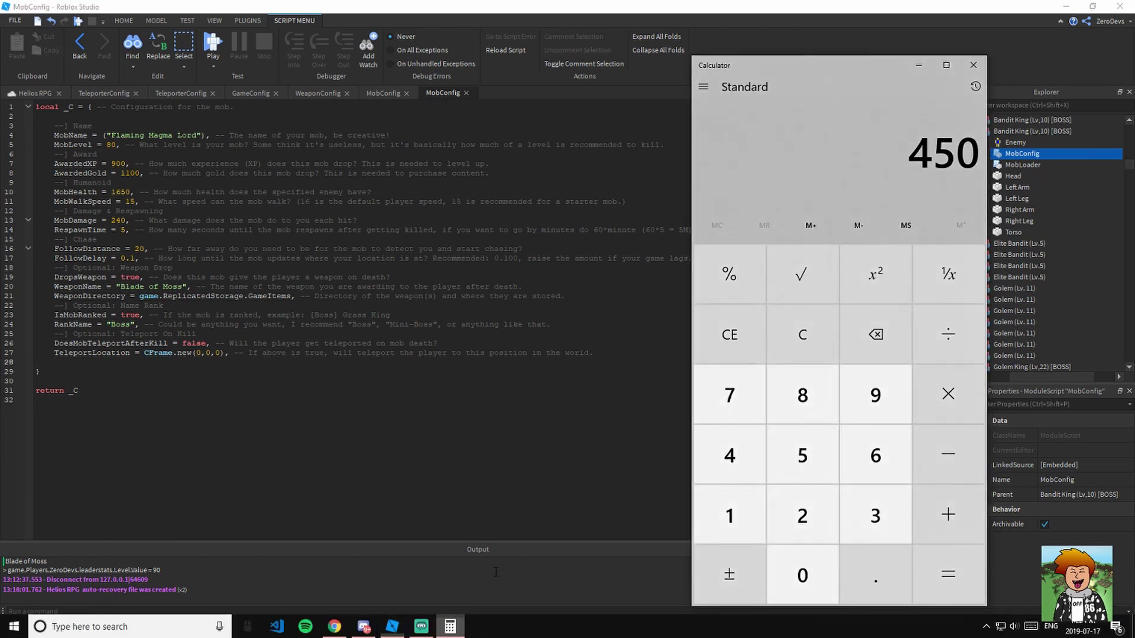
left_click(800, 360)
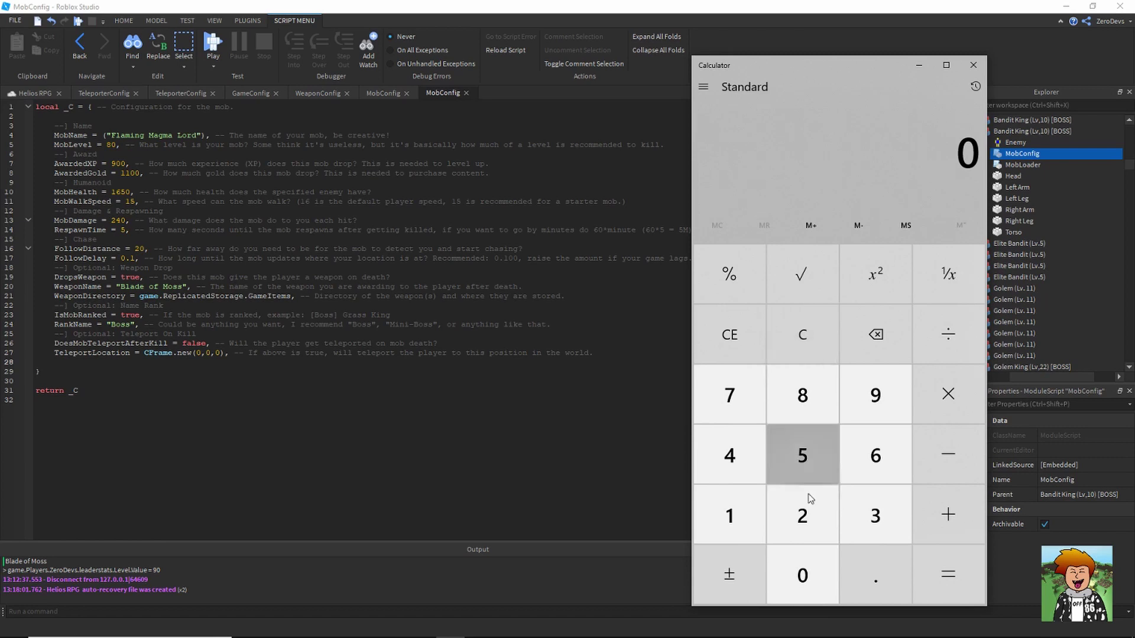
left_click(801, 510)
left_click(869, 513)
left_click(821, 562)
left_click(969, 378)
left_click(753, 490)
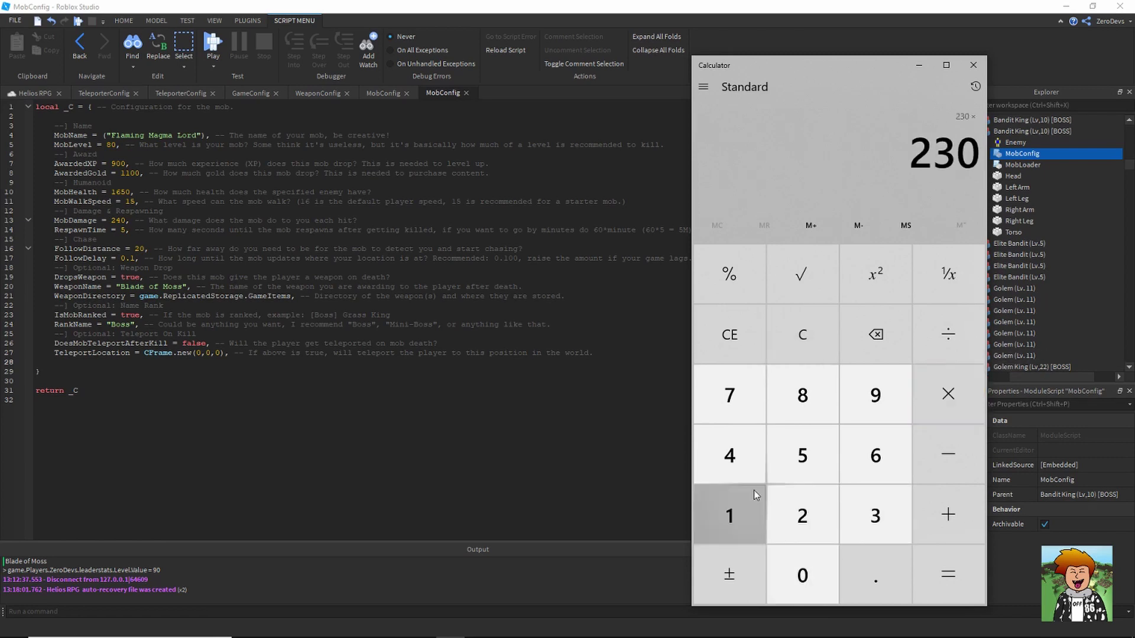
left_click(784, 467)
left_click(923, 562)
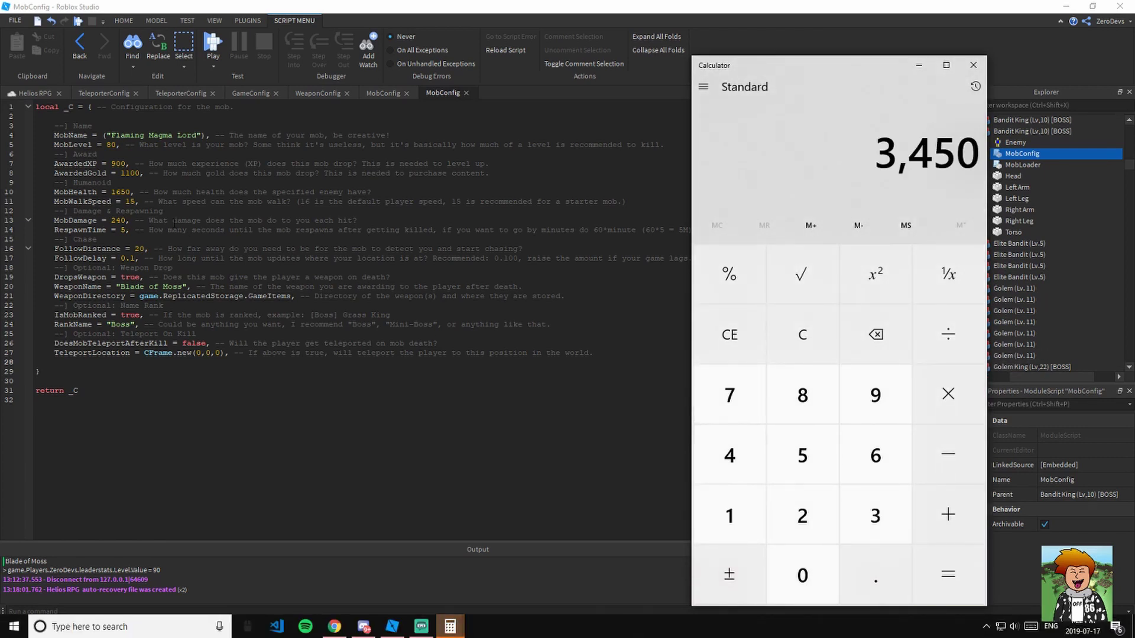
double_click(122, 192)
type("345")
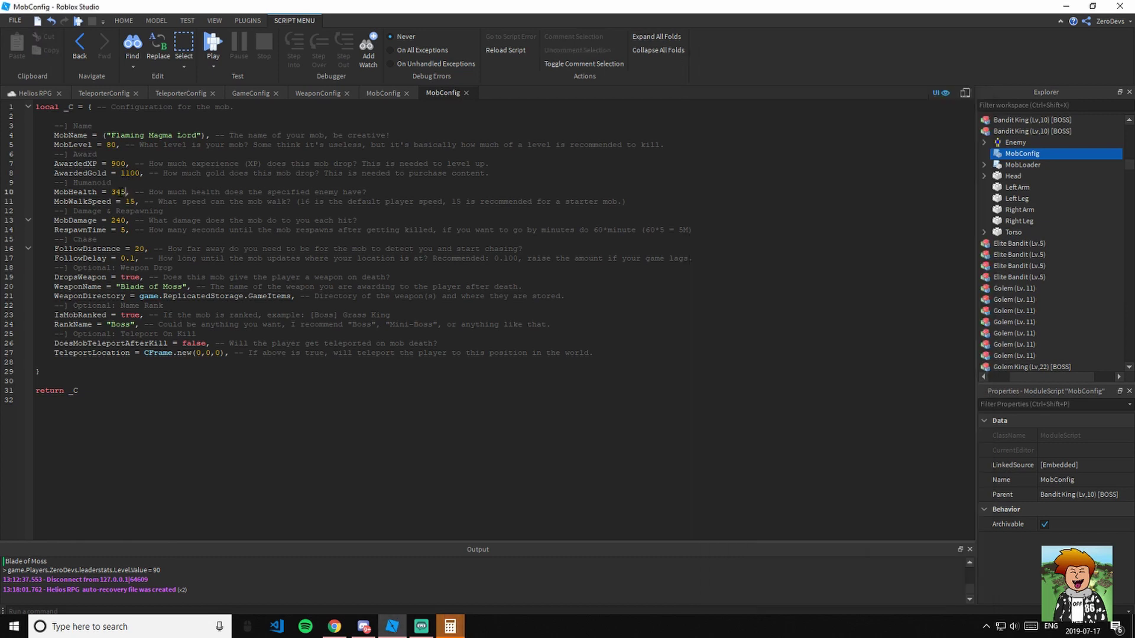
type("0")
Set the boss's MobDamage to 400 and its WeaponName to "Blade of Magma"
double_click(120, 220)
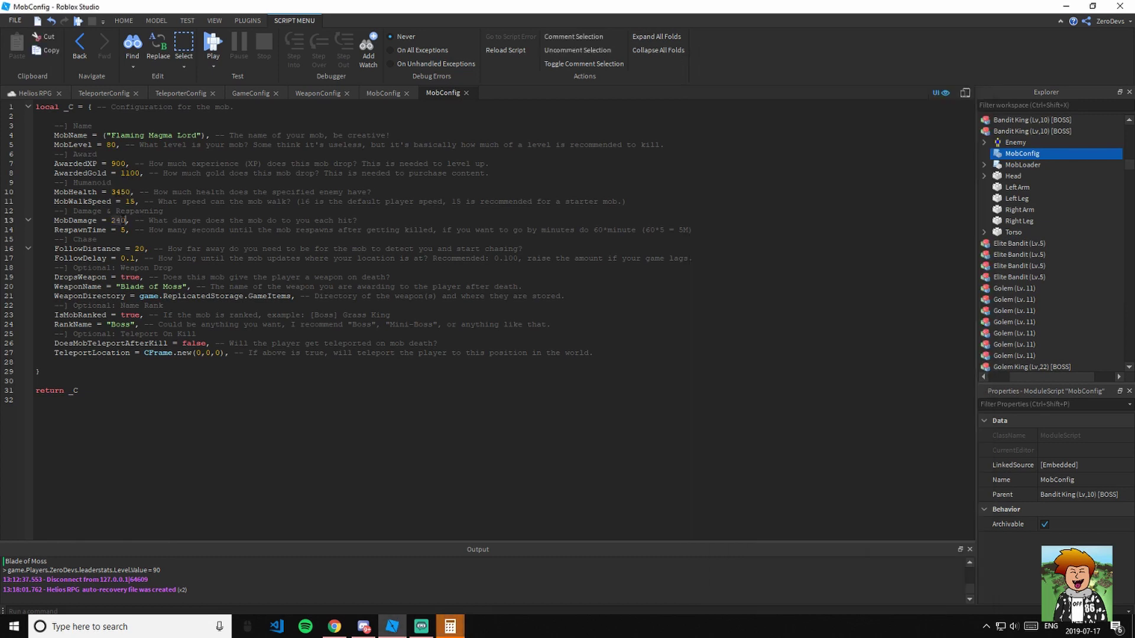
type("40")
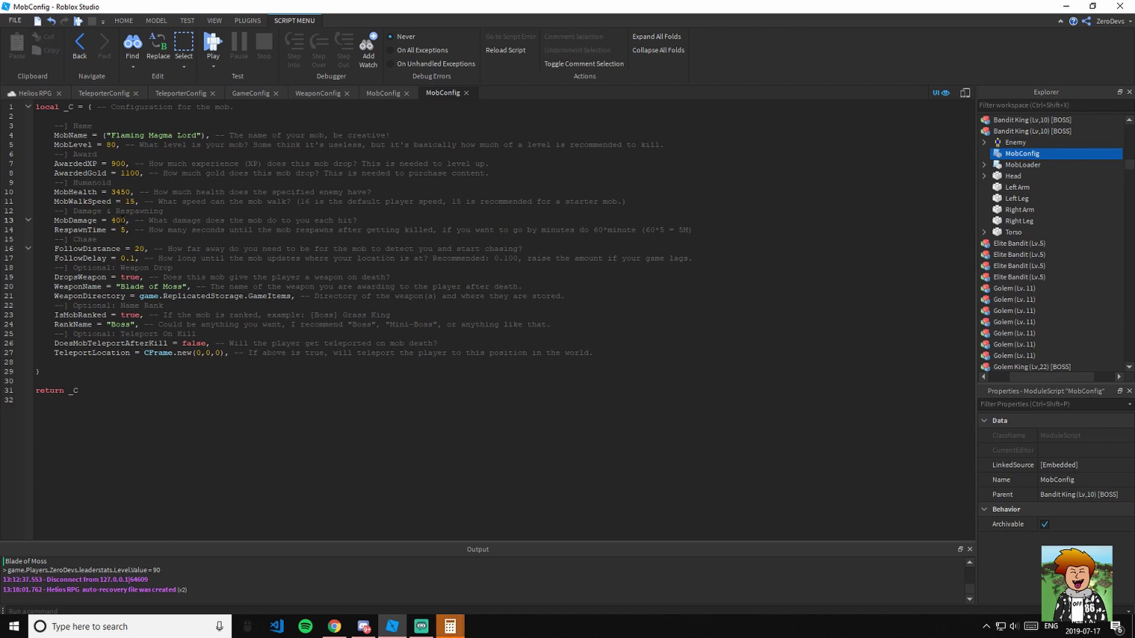
double_click(168, 286)
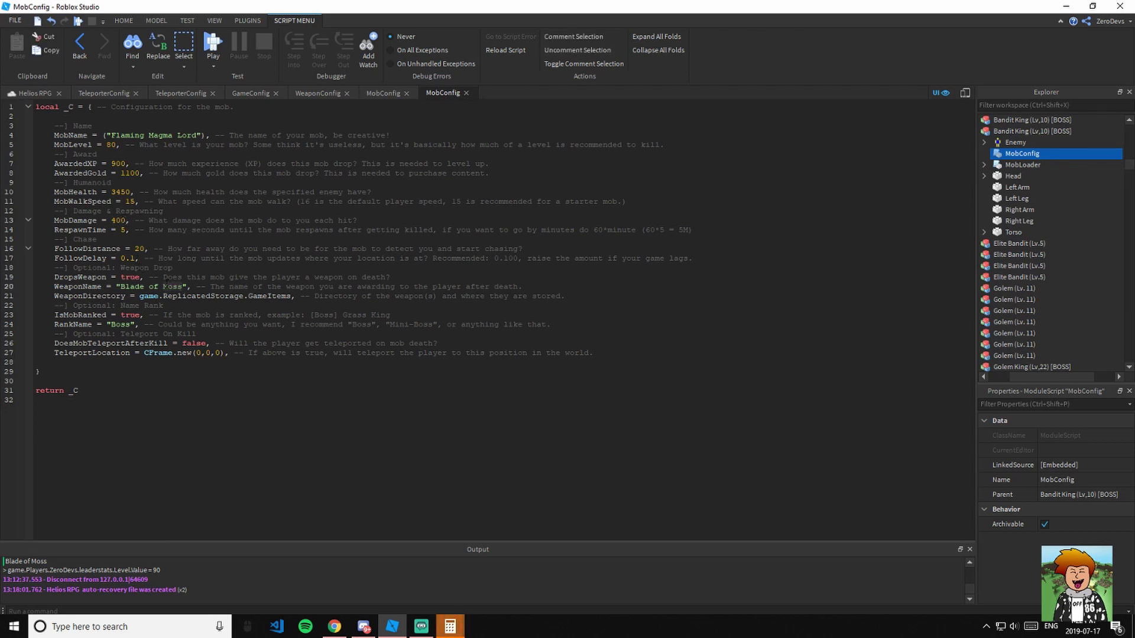
type("Magma")
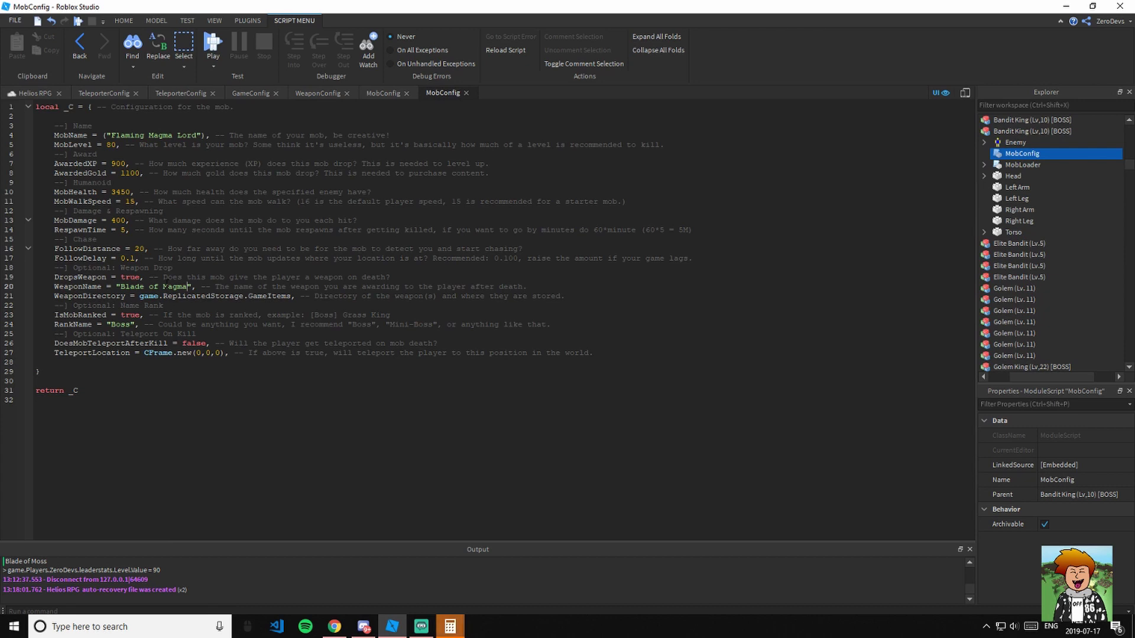
Return to the Helios RPG place view and move the flaming boss model onto the Magma Cave floor near the side wall
left_click(19, 93)
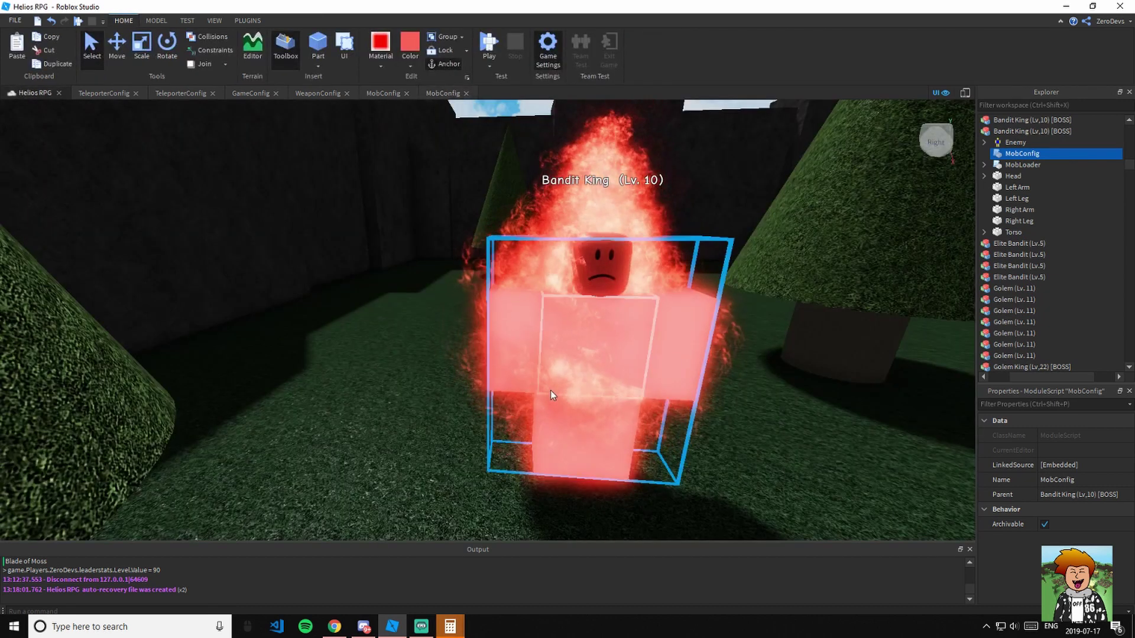
left_click_drag(551, 391, 524, 432)
key("w")
right_click_drag(525, 427, 453, 417)
key("s")
key("w")
key("w")
left_click_drag(453, 416, 420, 354)
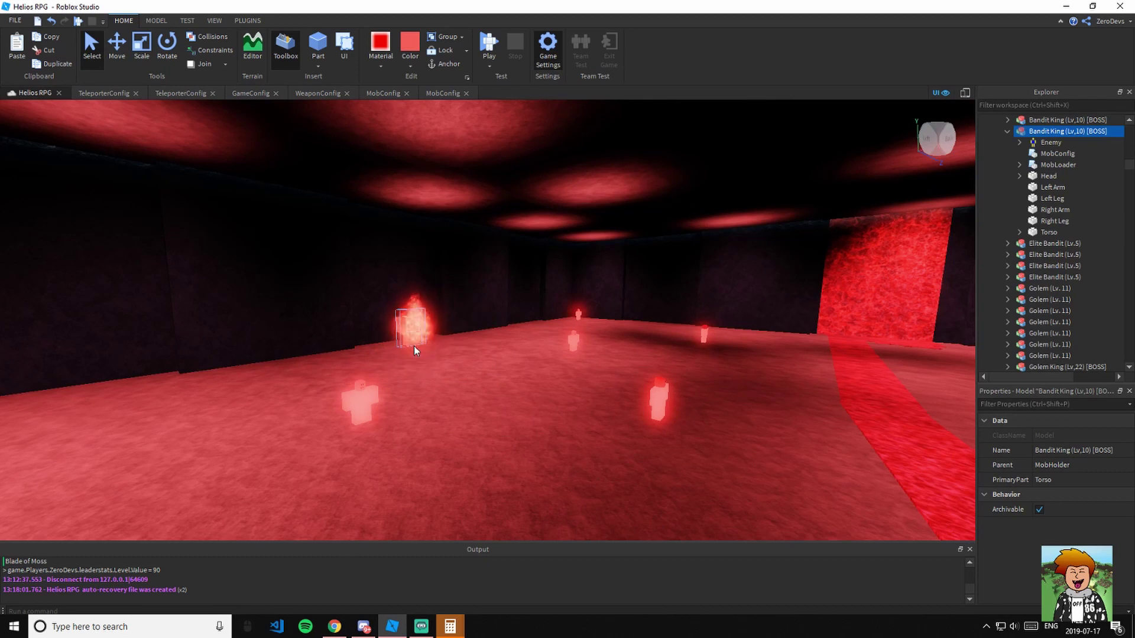
right_click_drag(416, 353, 427, 356)
key("a")
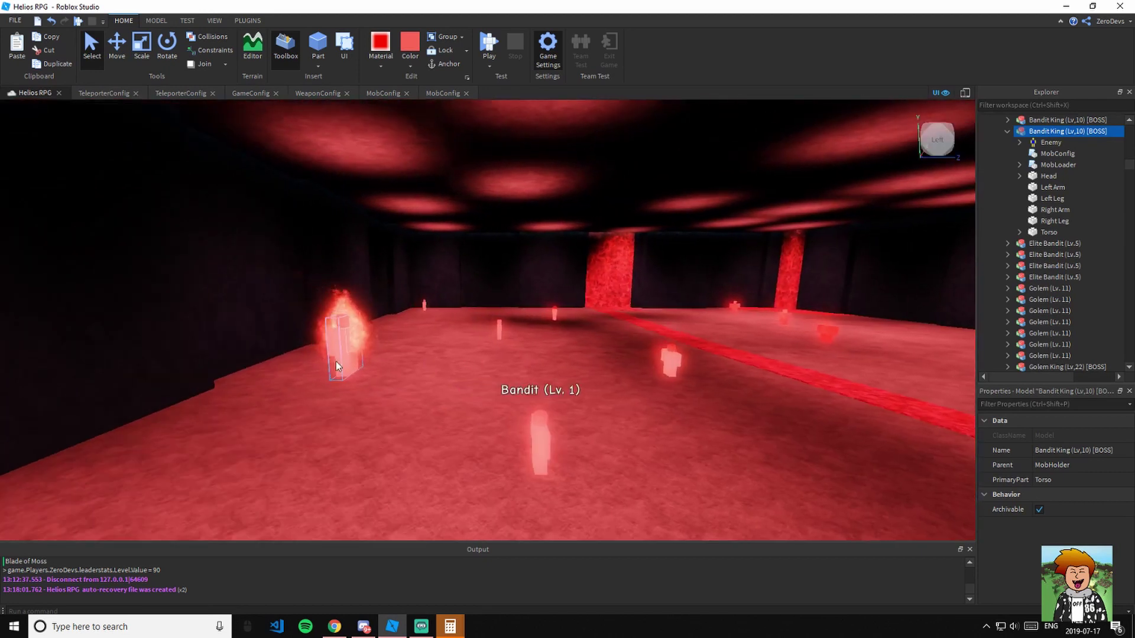
left_click_drag(341, 368, 316, 367)
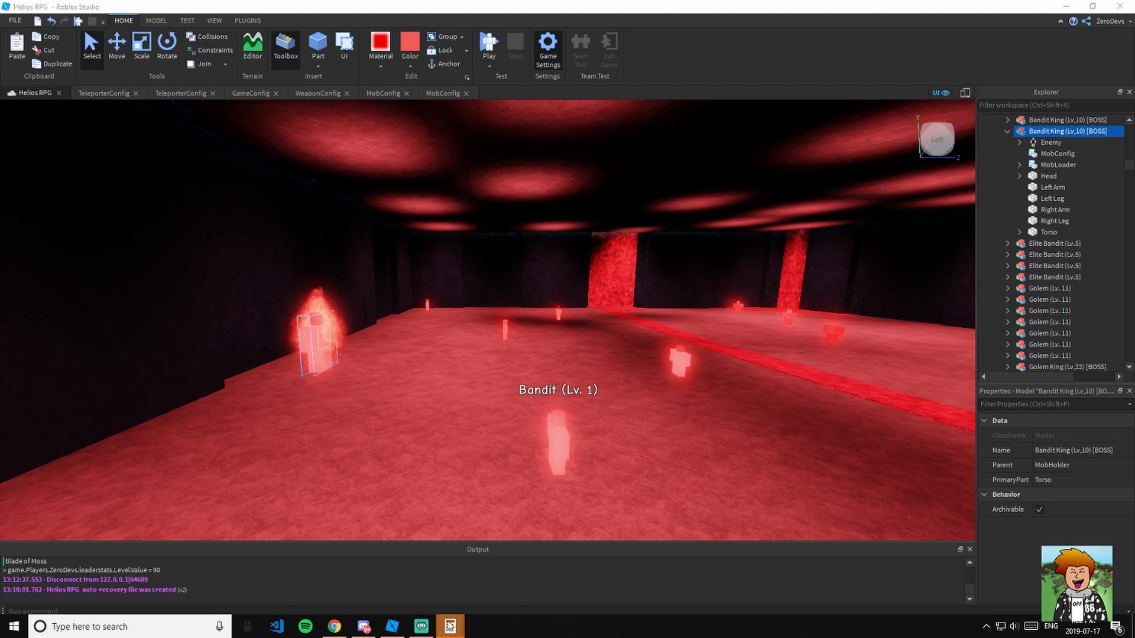
Close Calculator and start a play test of the Helios RPG place
right_click(448, 624)
left_click(453, 601)
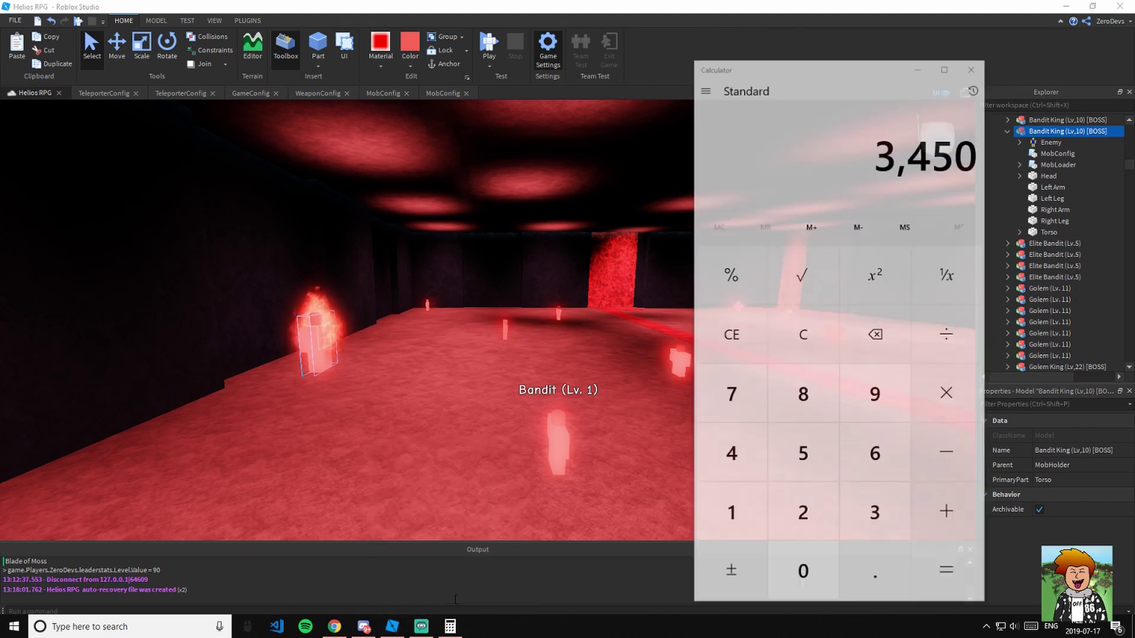
right_click_drag(505, 383, 505, 383)
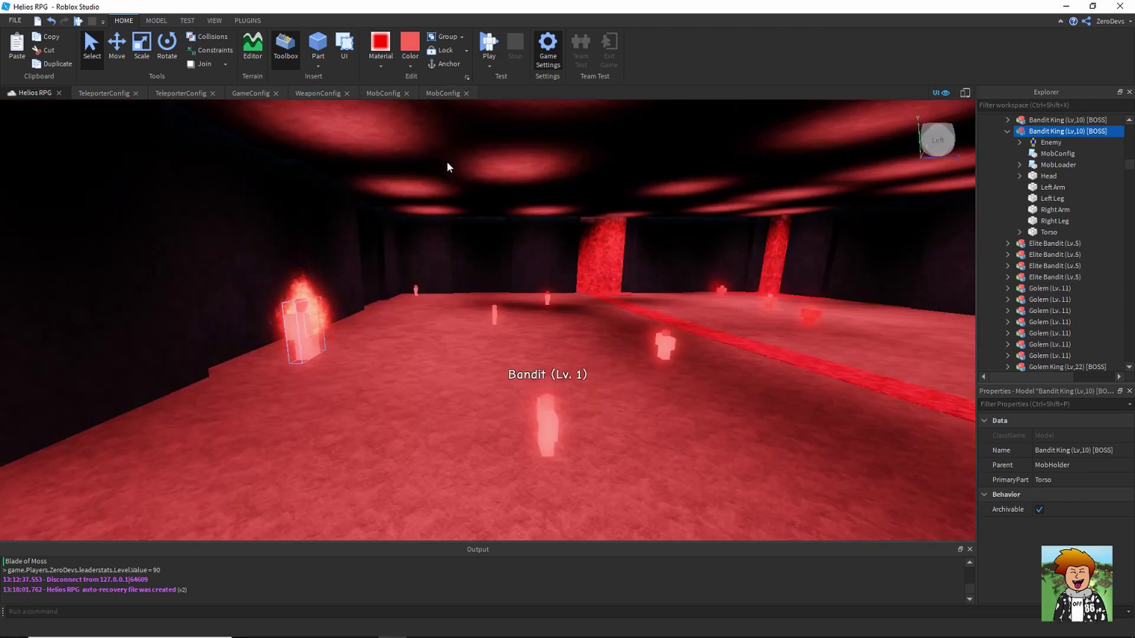
left_click(485, 48)
mouse_move(392, 630)
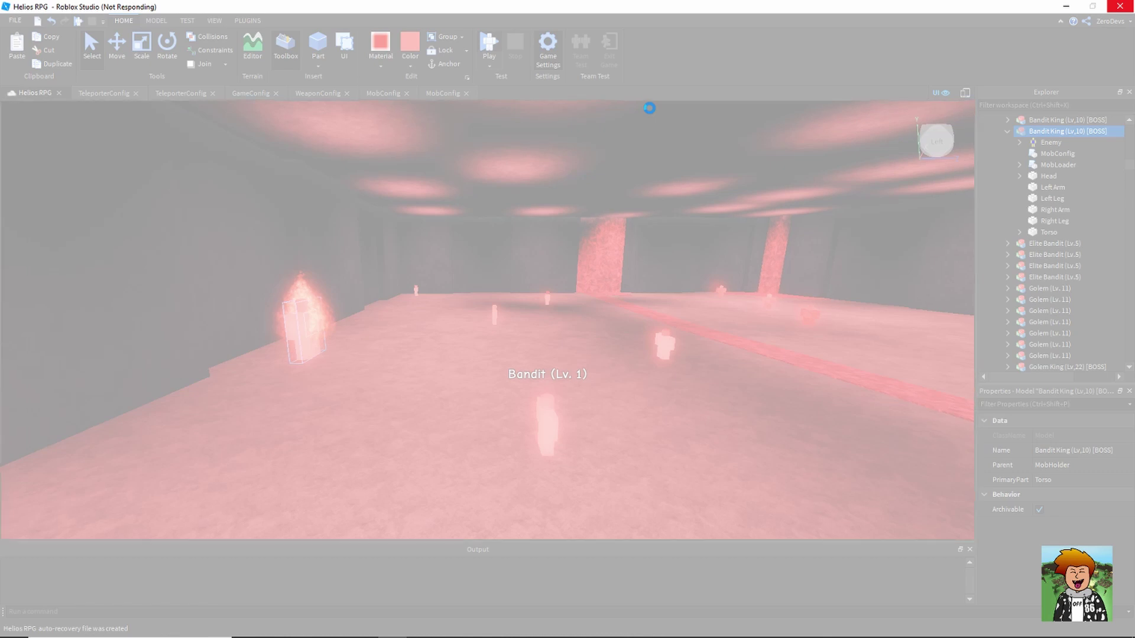
mouse_move(76, 637)
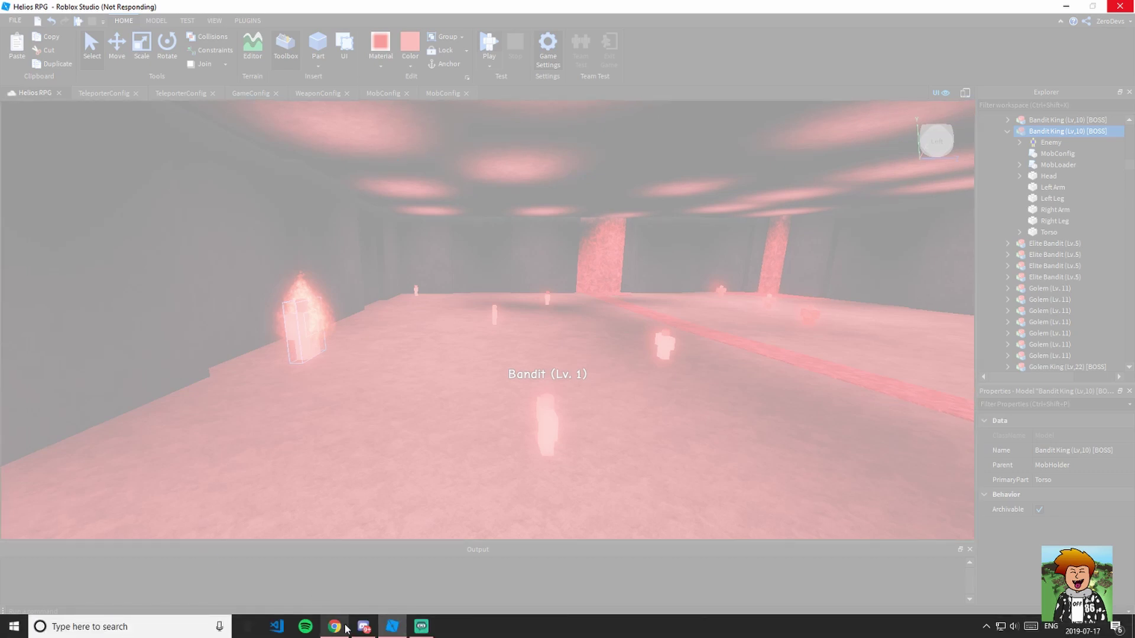
left_click(425, 631)
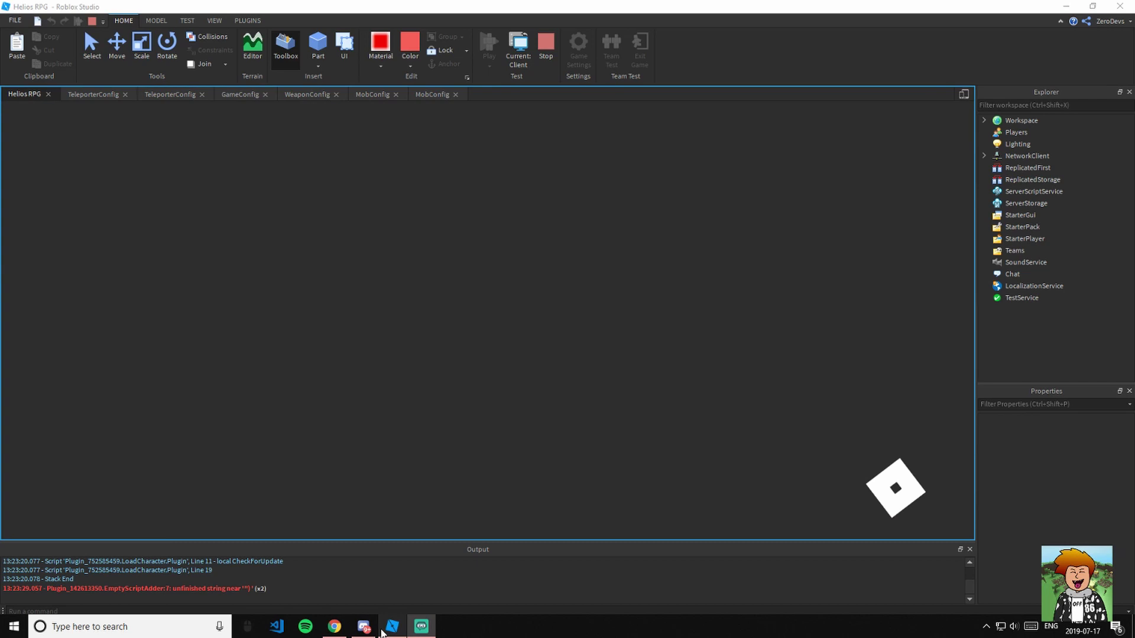
mouse_move(382, 633)
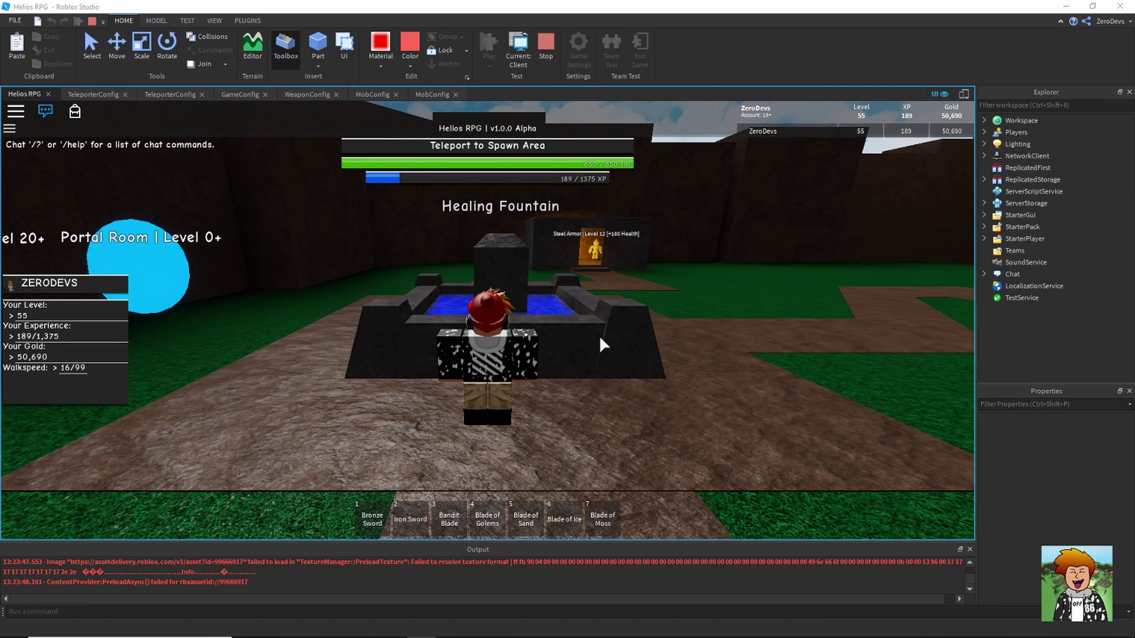
Set the player's leaderstats Level to 90 with a server command in the Developer Console, closing the console when done
key("F9")
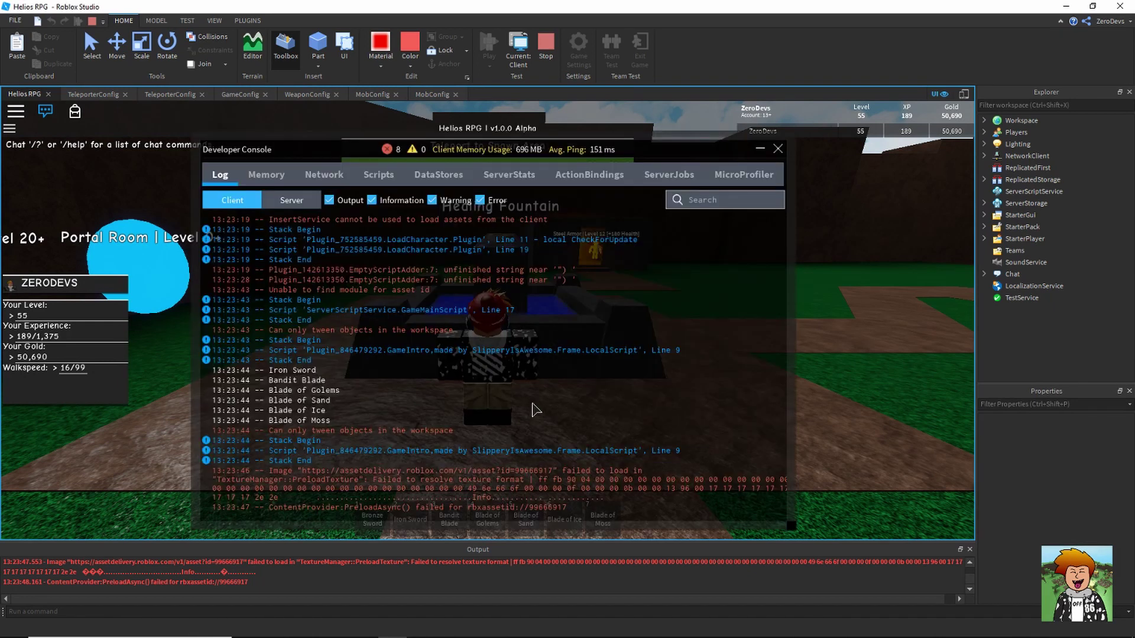
left_click(292, 200)
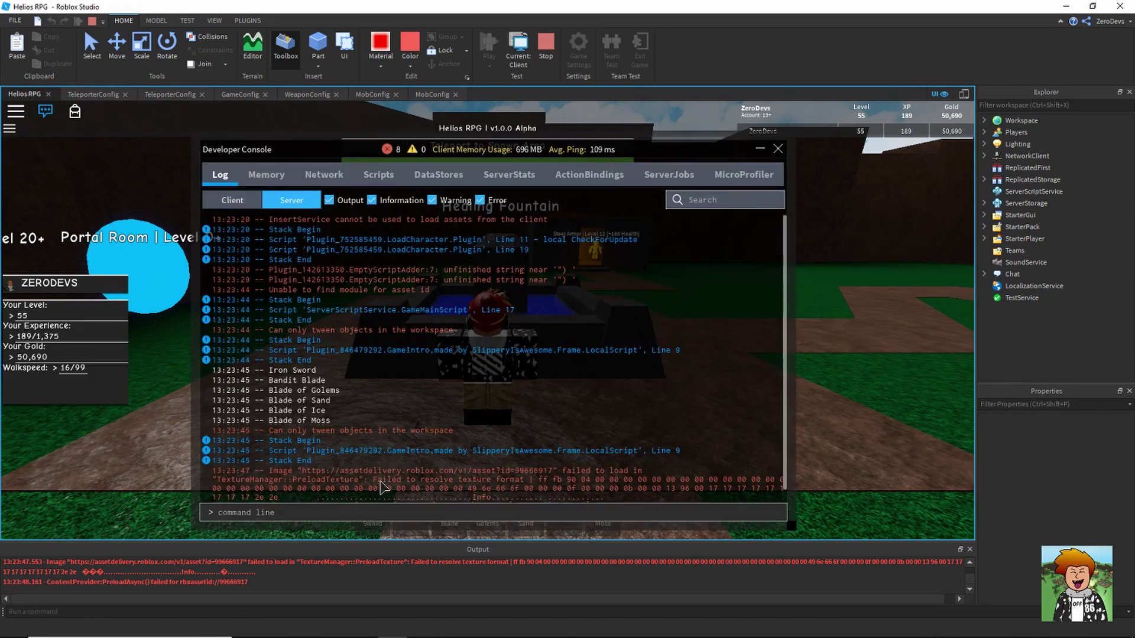
left_click(334, 506)
type("game.Pl")
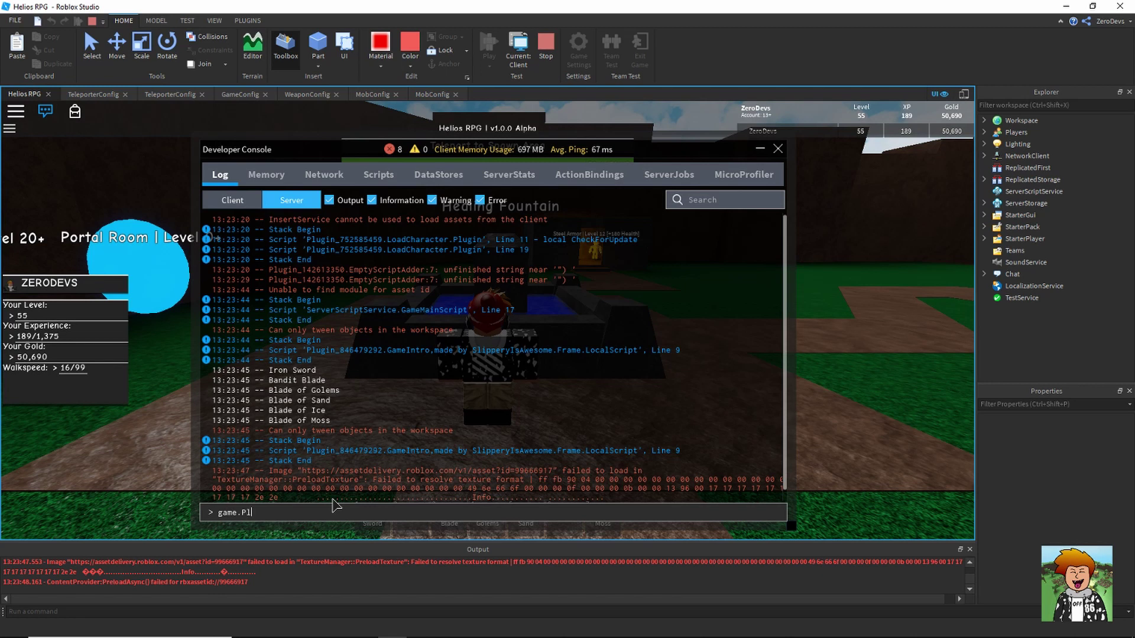
type("ayers.ZeroDevs.lea")
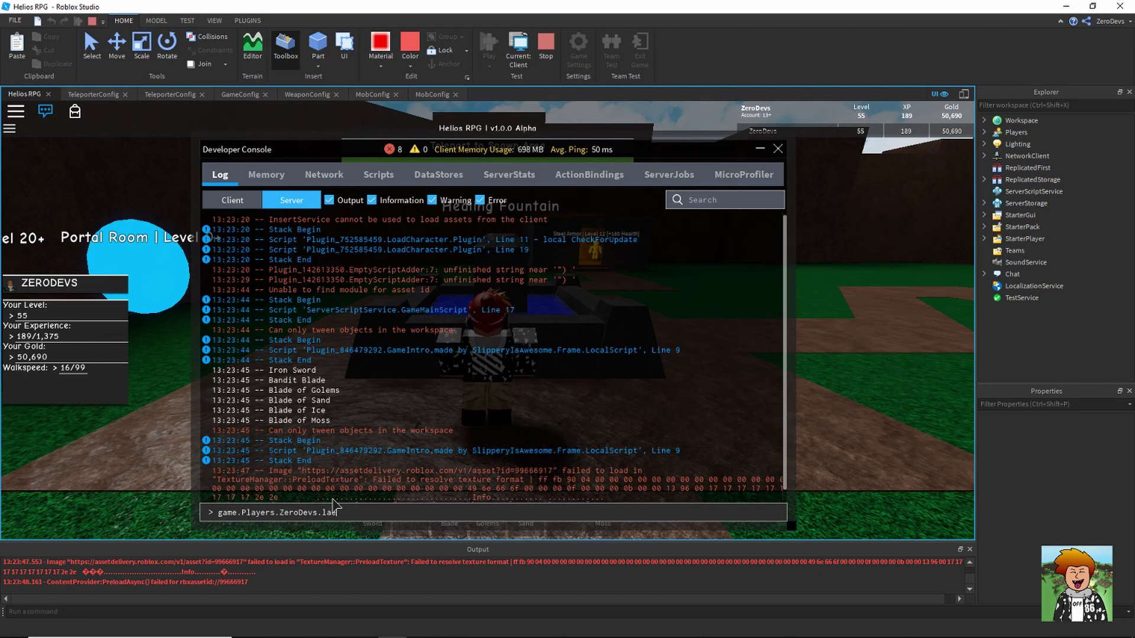
key("BackSpace")
key("BackSpace")
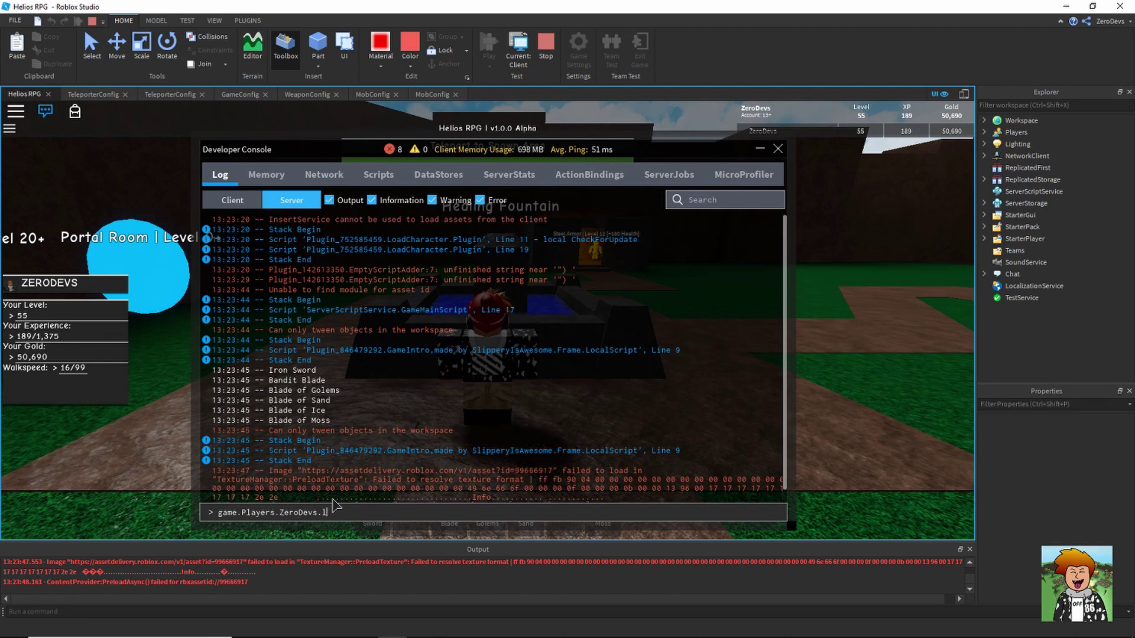
type("eaderstats.Level.Value = 90")
key("Return")
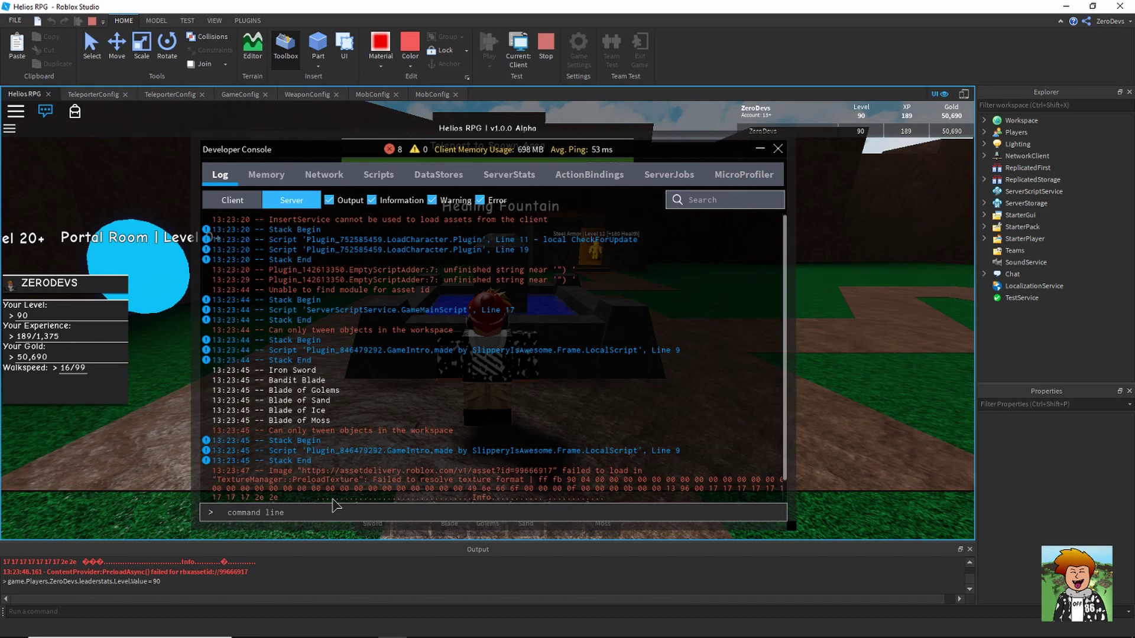
left_click(778, 149)
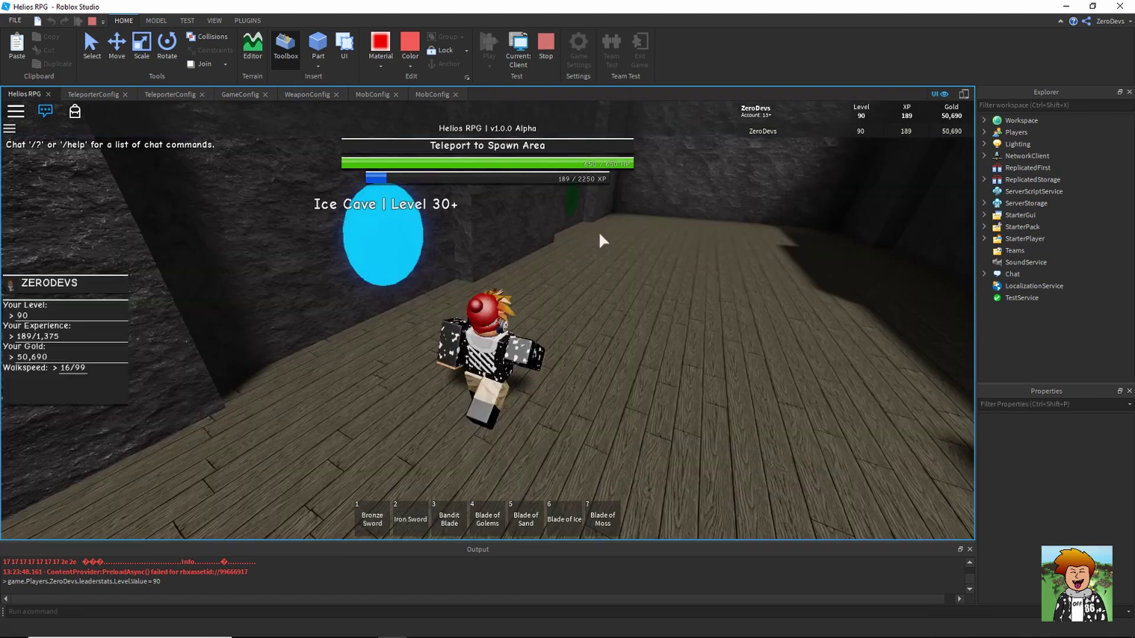
Walk the character past the Ice Cave portal into the Magma Cave and equip the Blade of Moss
key("w")
key("w")
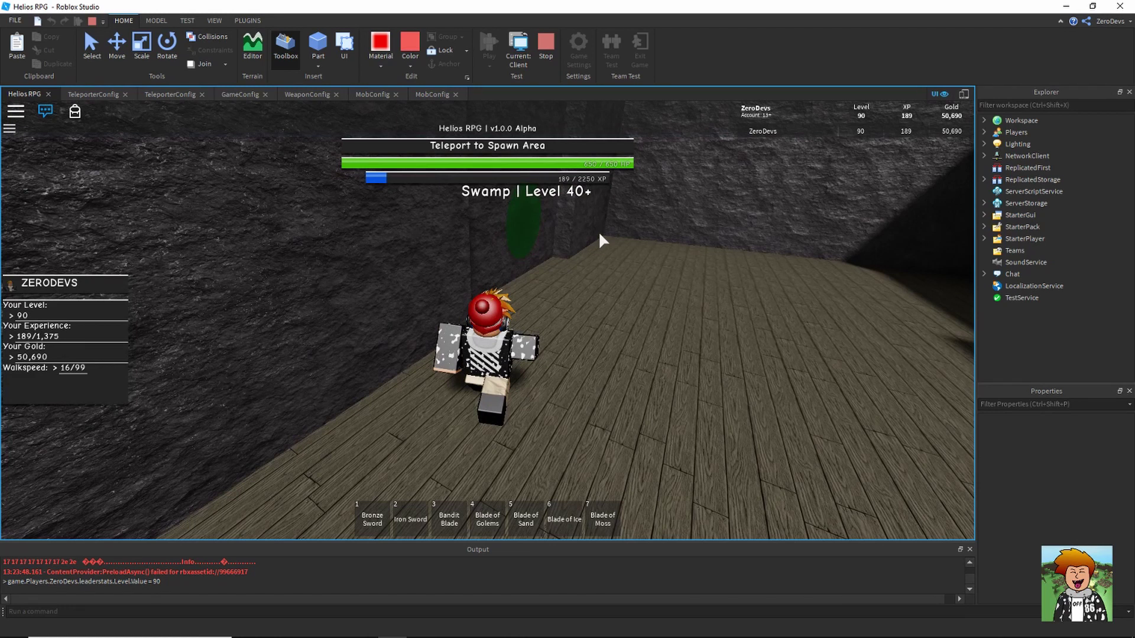
key("7")
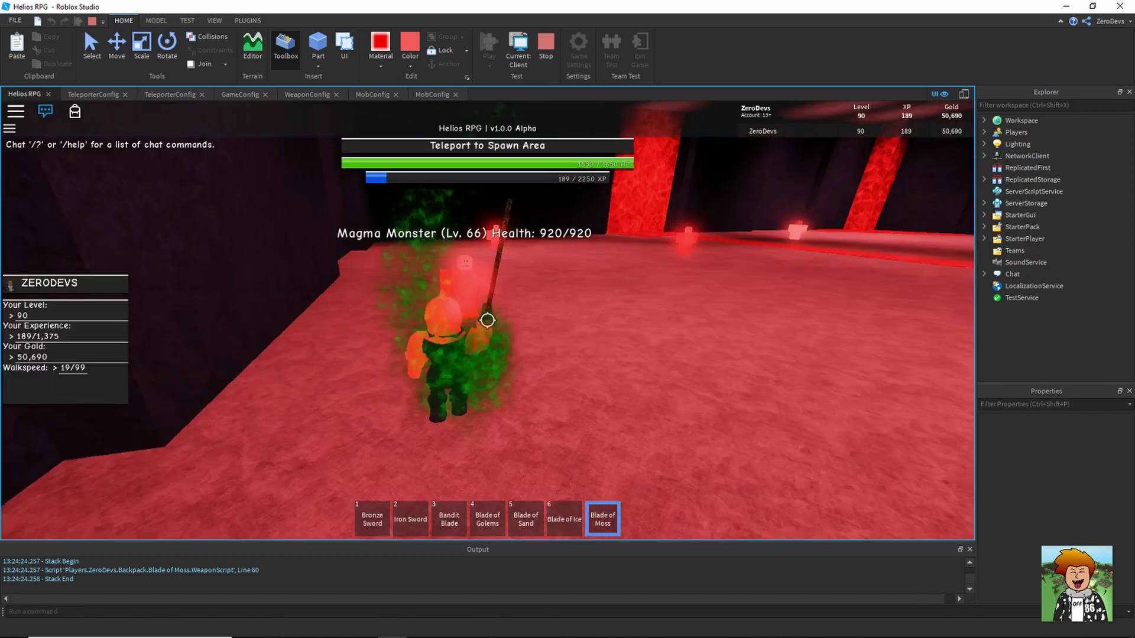
Fight the Magma Monsters and the Flaming Magma Lord boss with the Blade of Moss
left_click(487, 319)
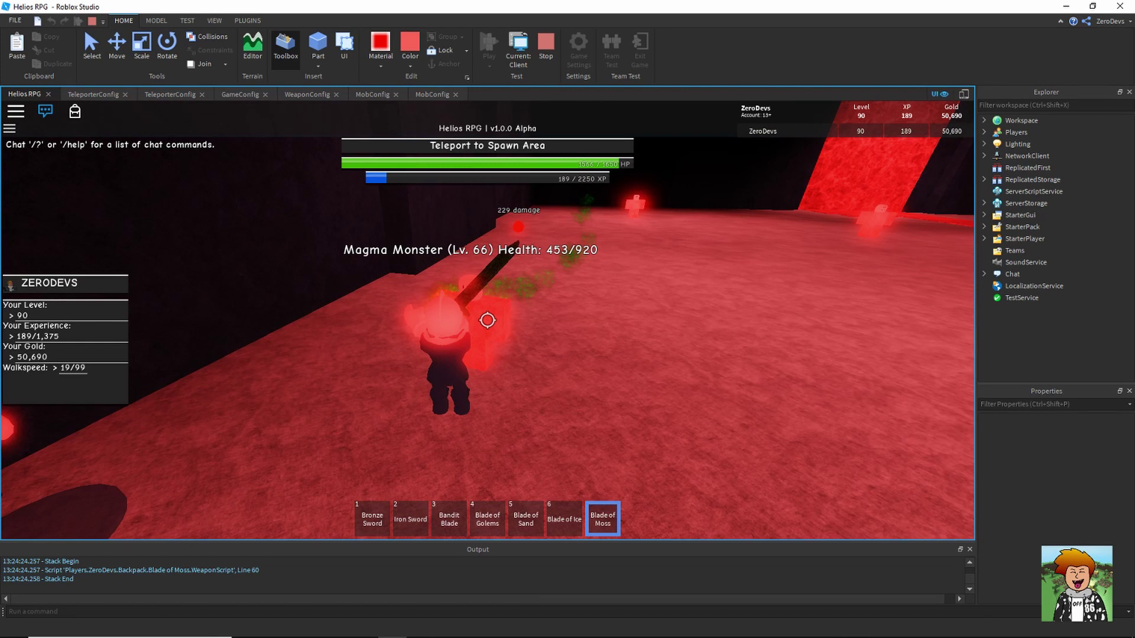
left_click(487, 320)
left_click(487, 320)
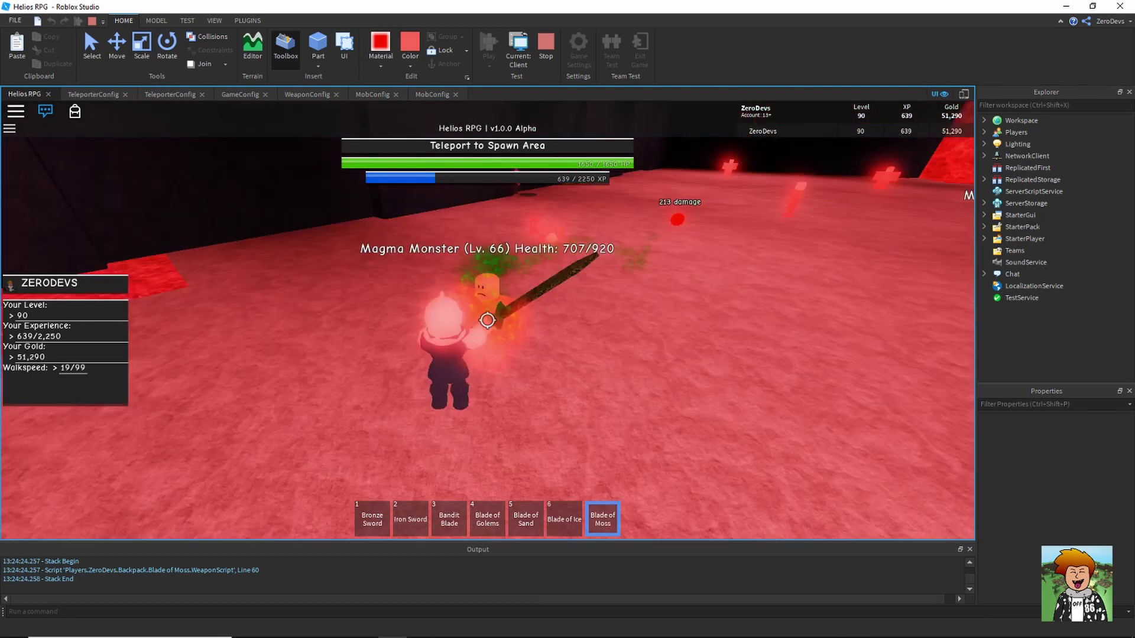
left_click(487, 320)
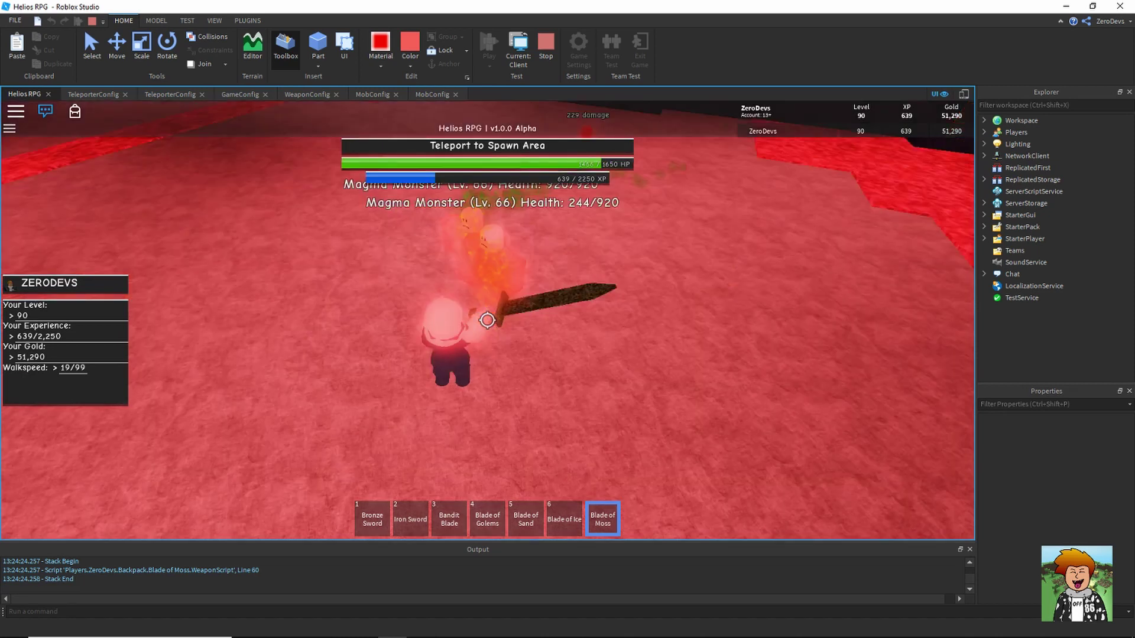
left_click(487, 320)
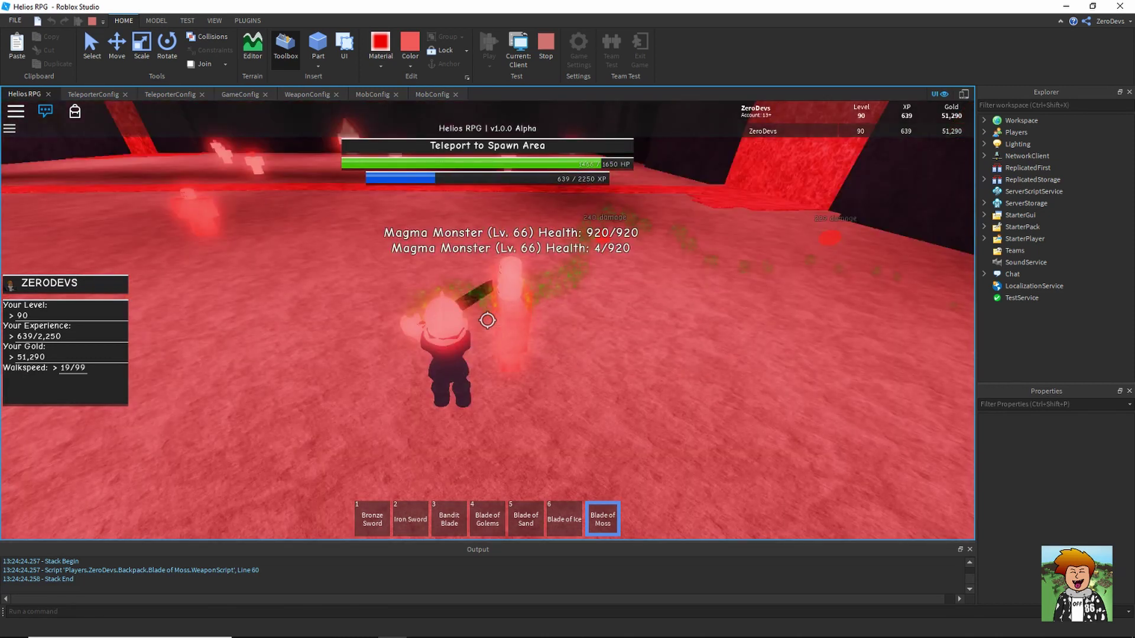
left_click(487, 320)
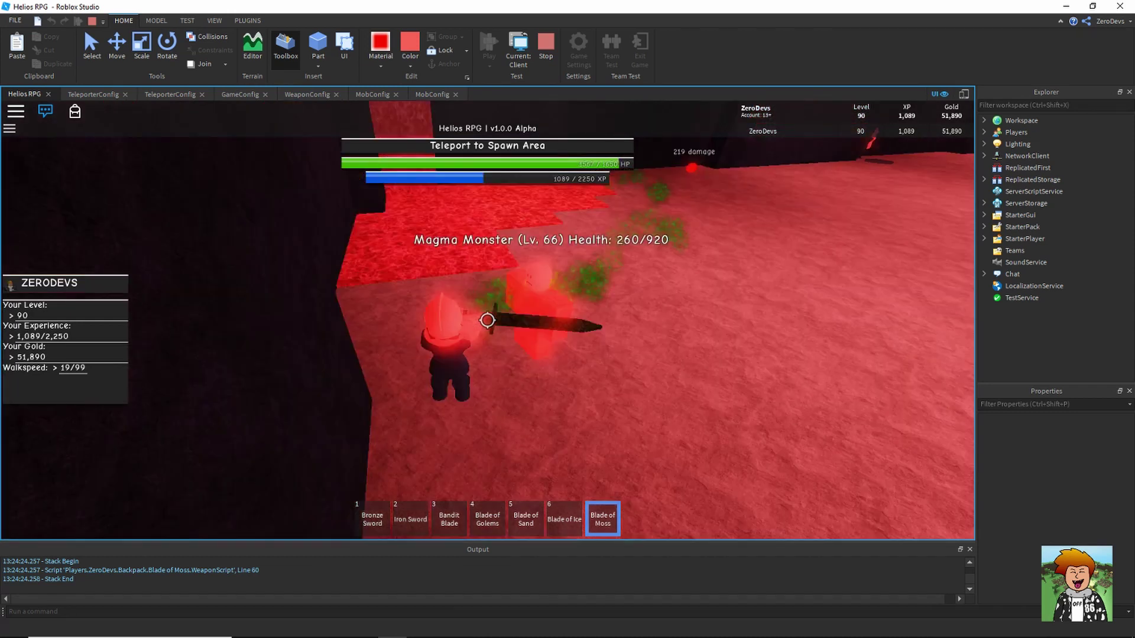
left_click(487, 319)
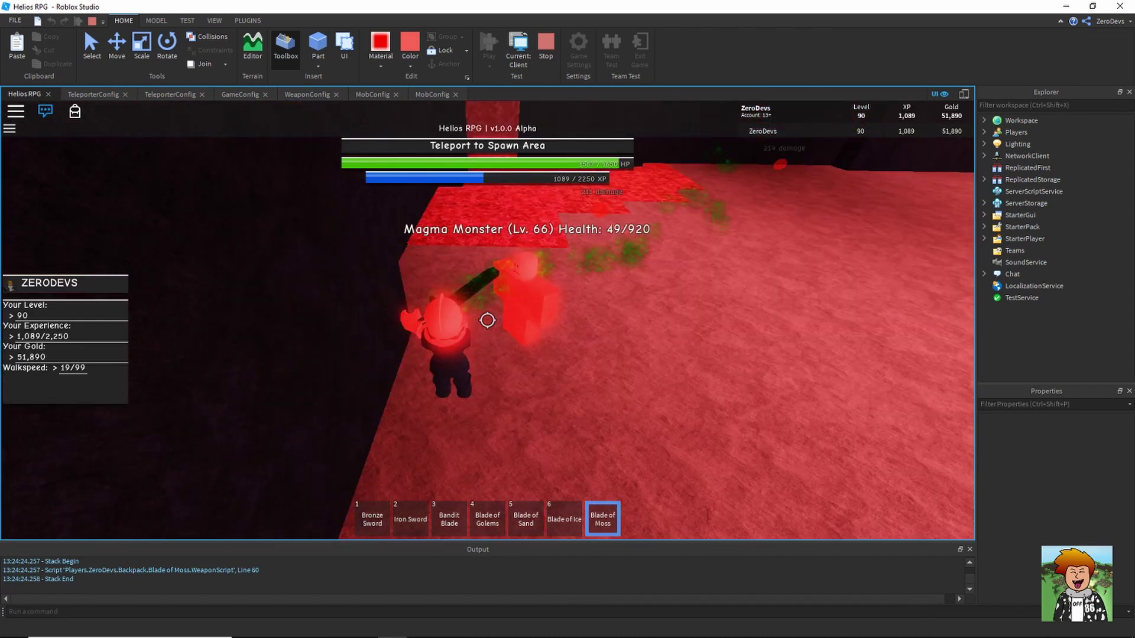
left_click(487, 320)
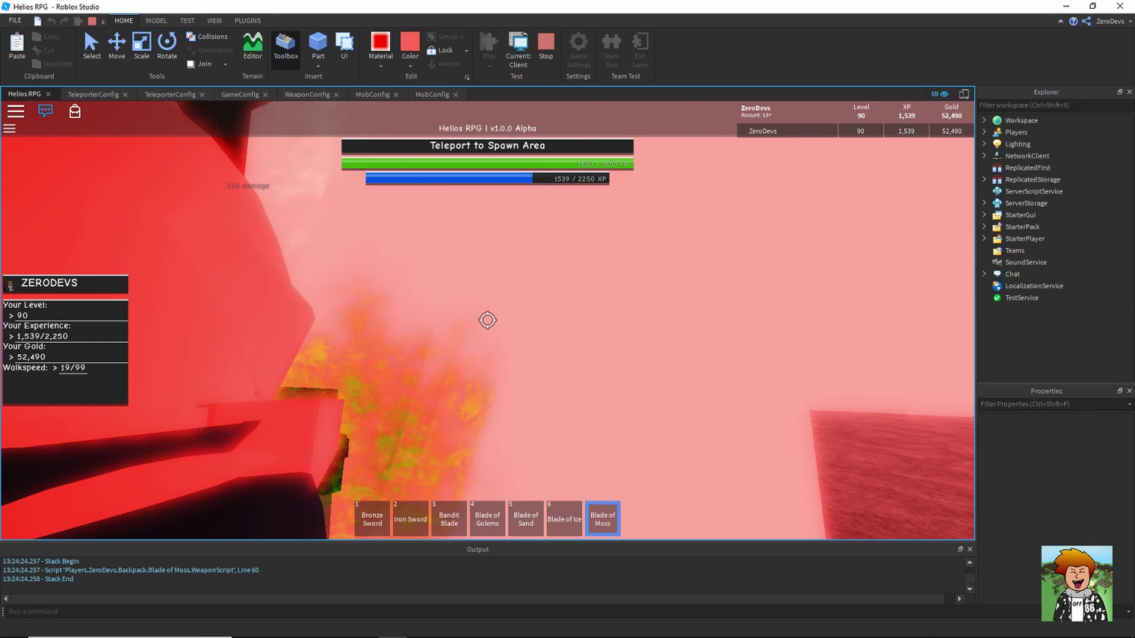
left_click(487, 320)
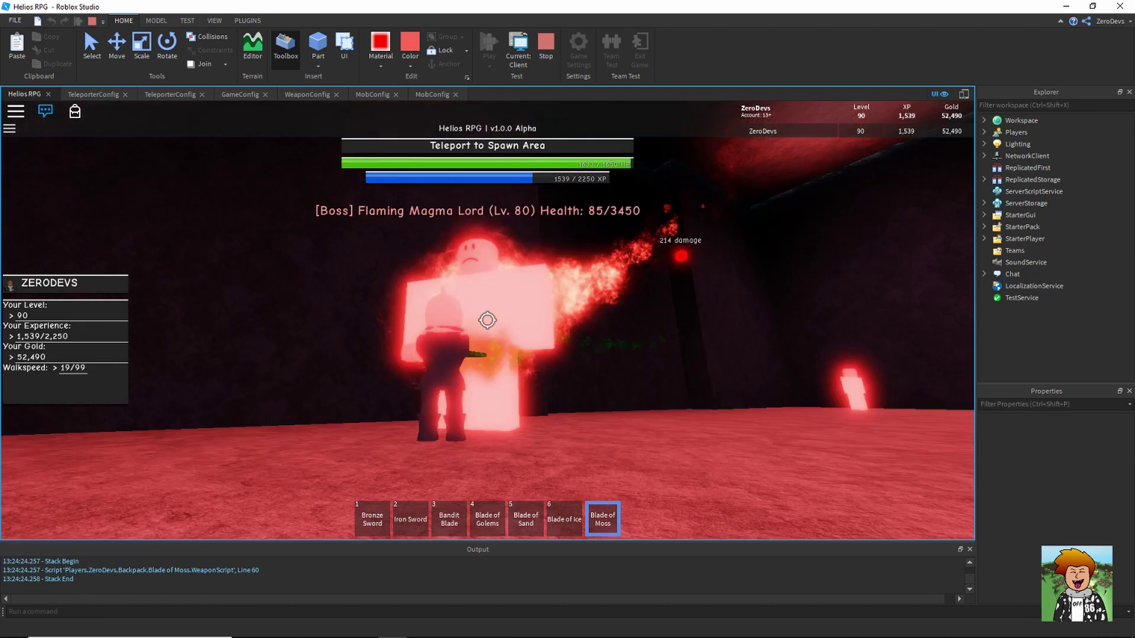
left_click(487, 320)
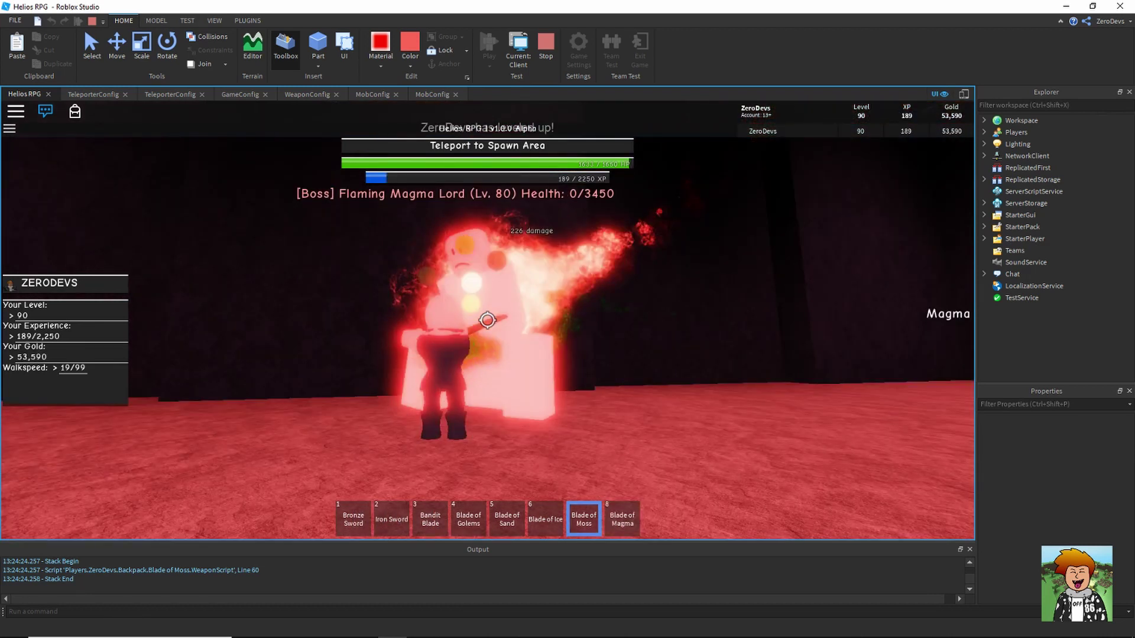
Equip the Blade of Magma dropped by the boss, strike a Magma Neon with it, and stop the play test
left_click(615, 519)
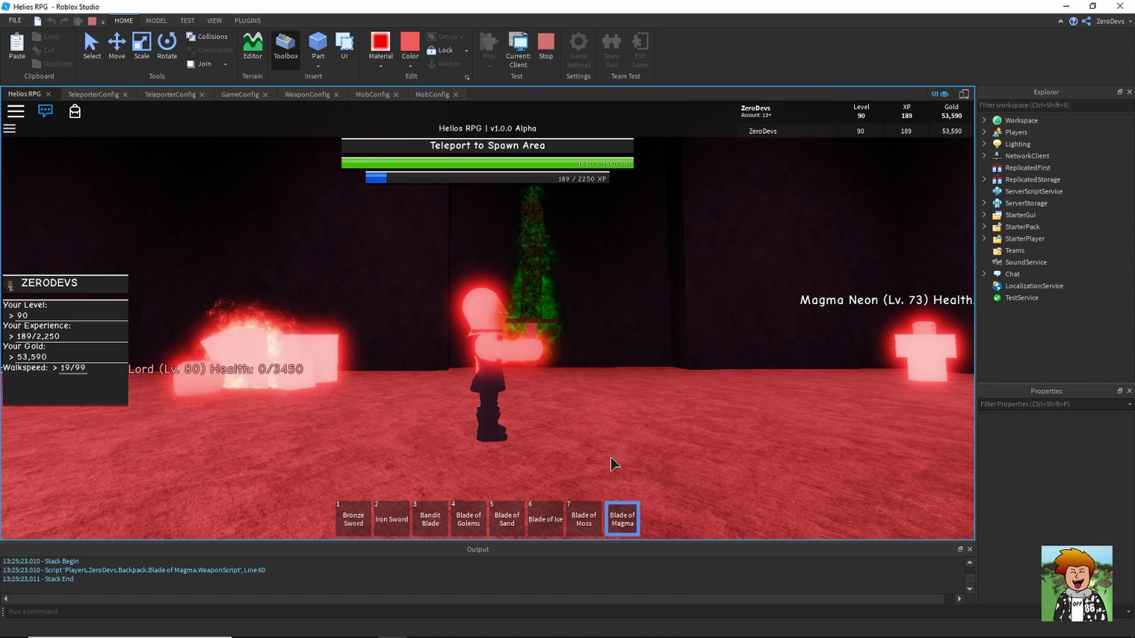
left_click(547, 480)
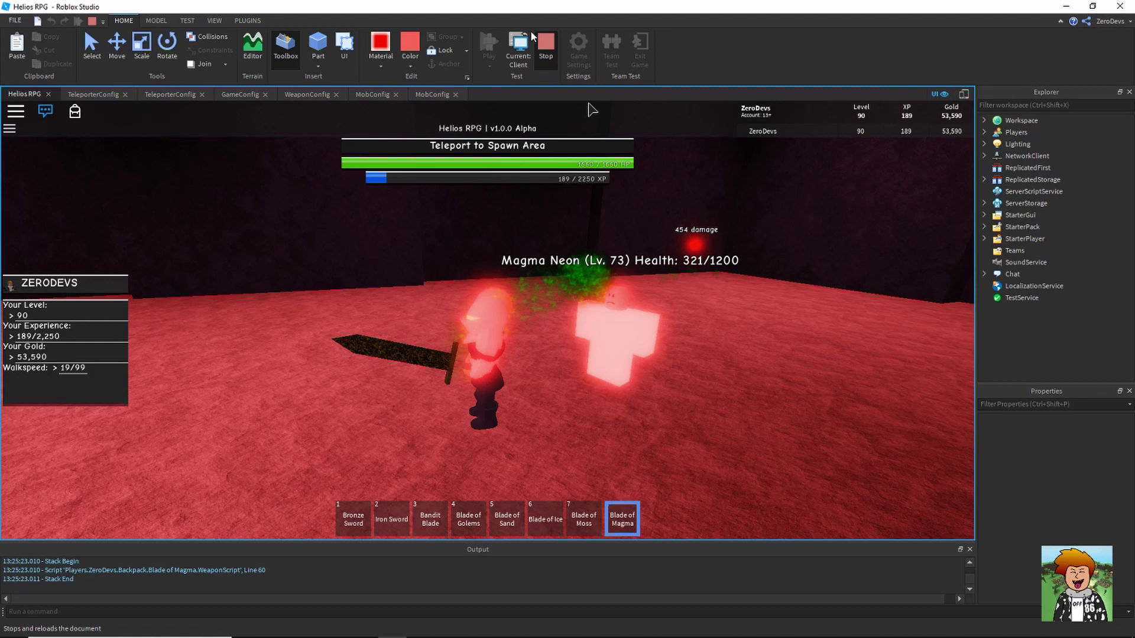
left_click(578, 47)
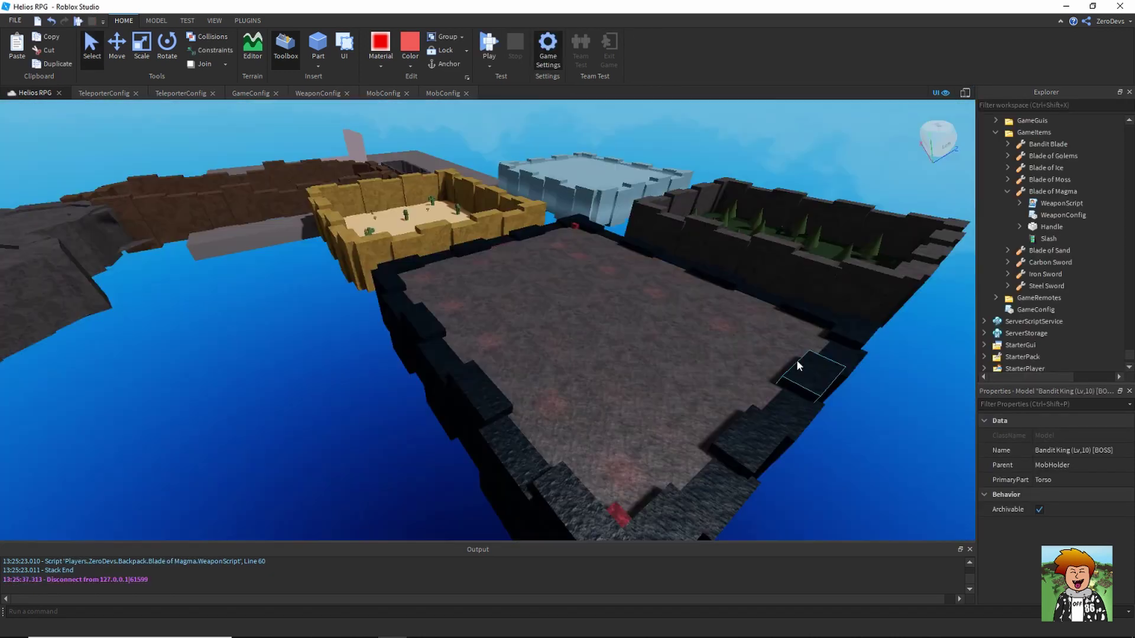
Replace the Handle inside the Blade of Magma tool with a copy of the red flaming sword's Handle on the baseplate
right_click_drag(797, 363, 796, 388)
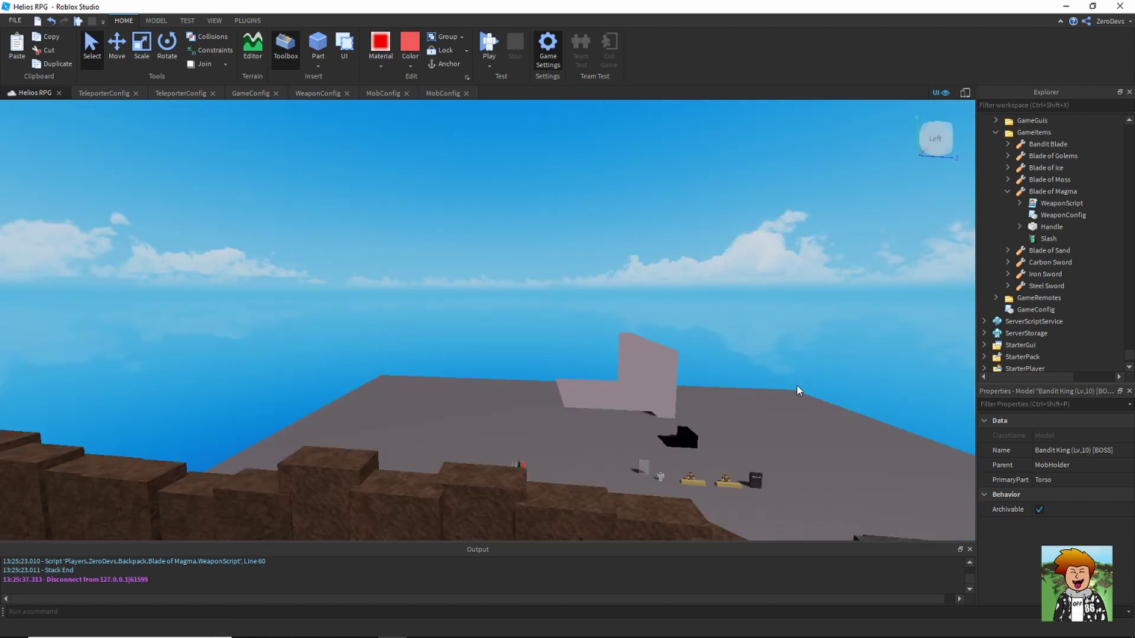
key("w")
right_click_drag(796, 386, 797, 385)
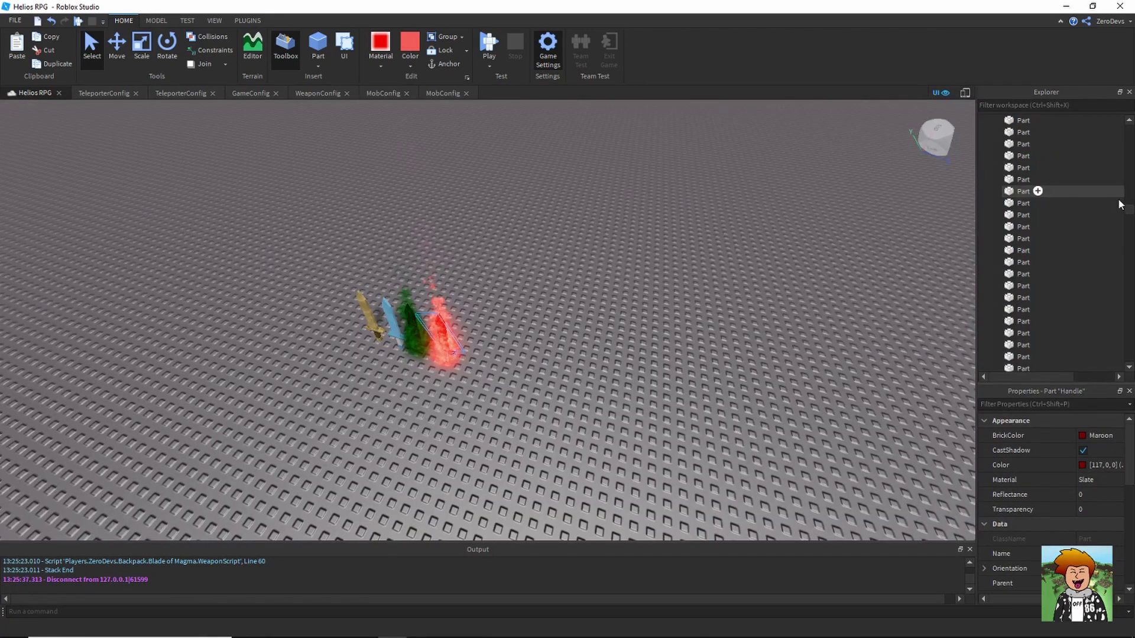
left_click_drag(1128, 210, 1109, 362)
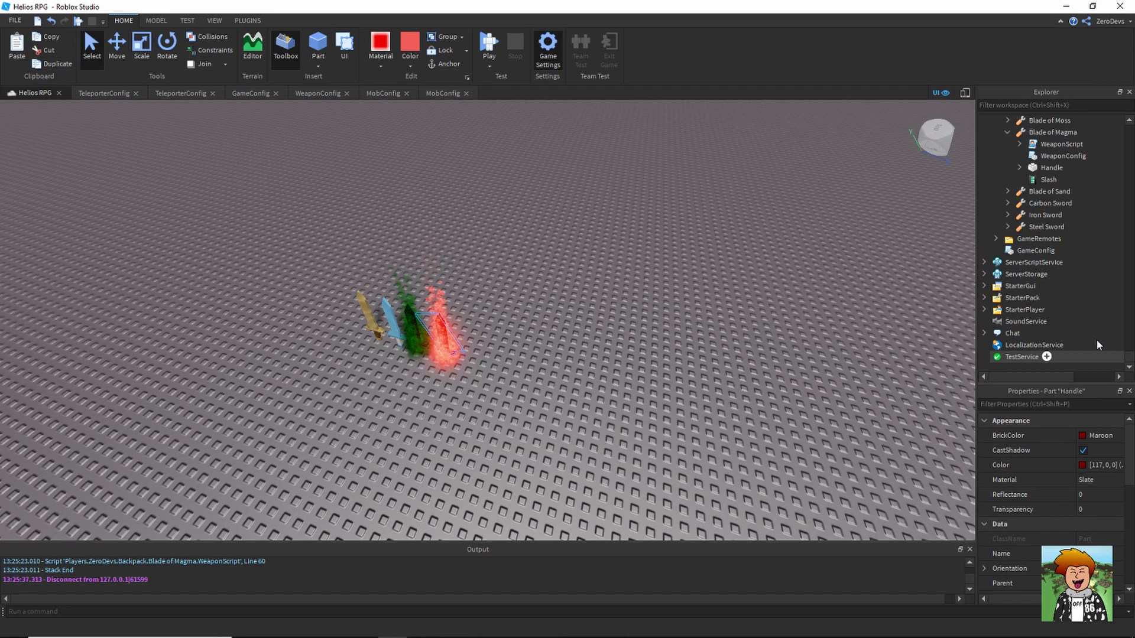
key("ctrl+d")
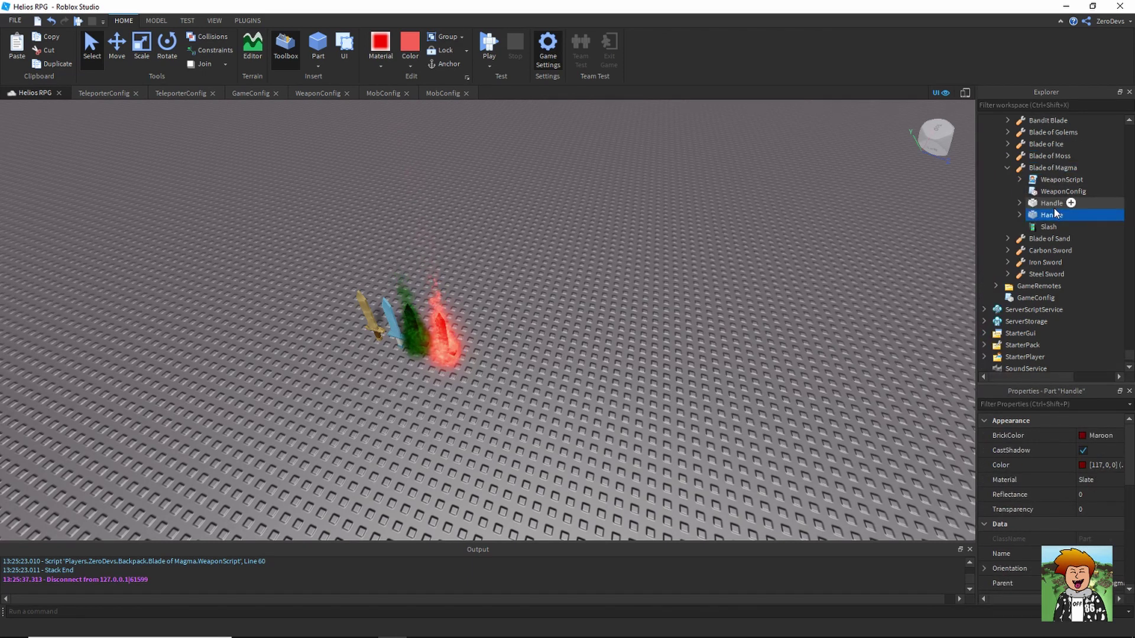
key("Delete")
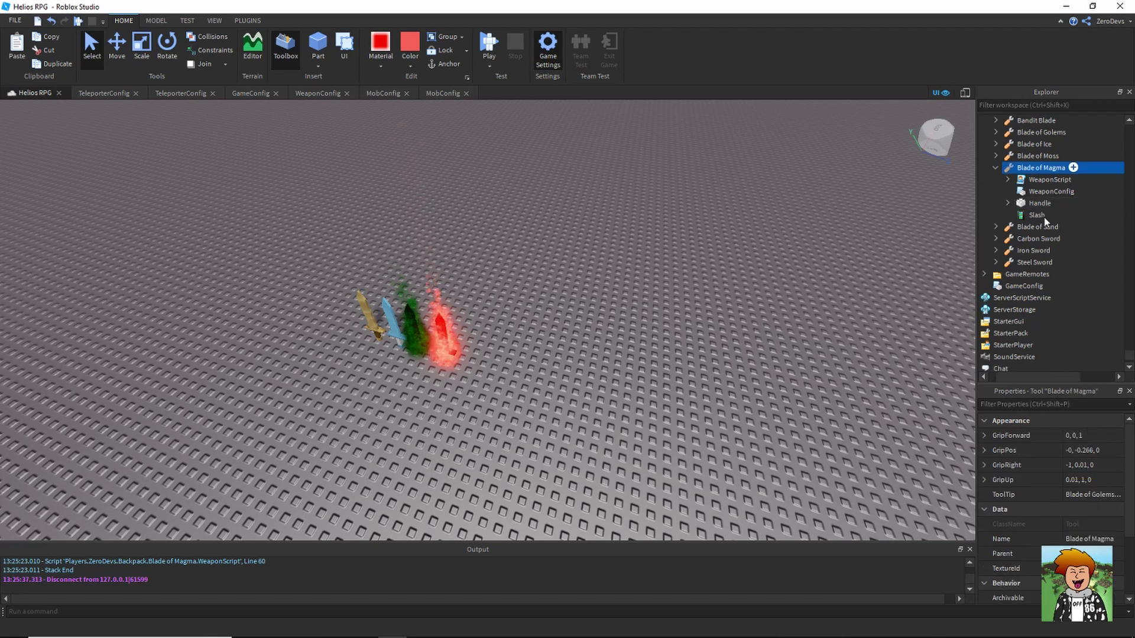
Move the Blade of Magma tool into StarterPack and try equipping it in a new play test
left_click_drag(1040, 168, 1036, 334)
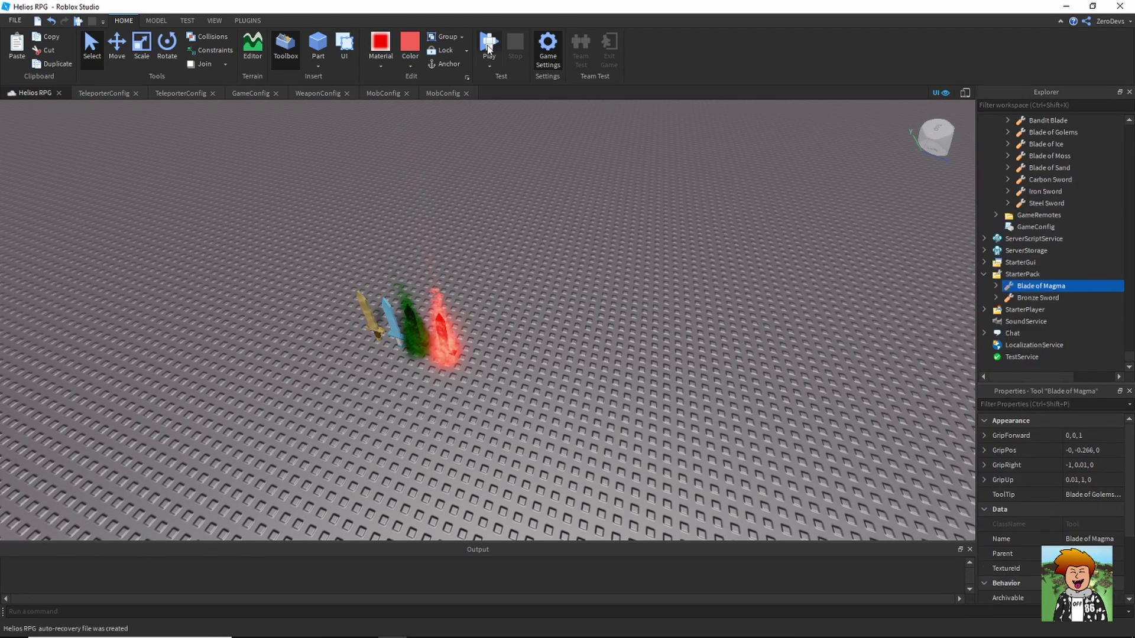
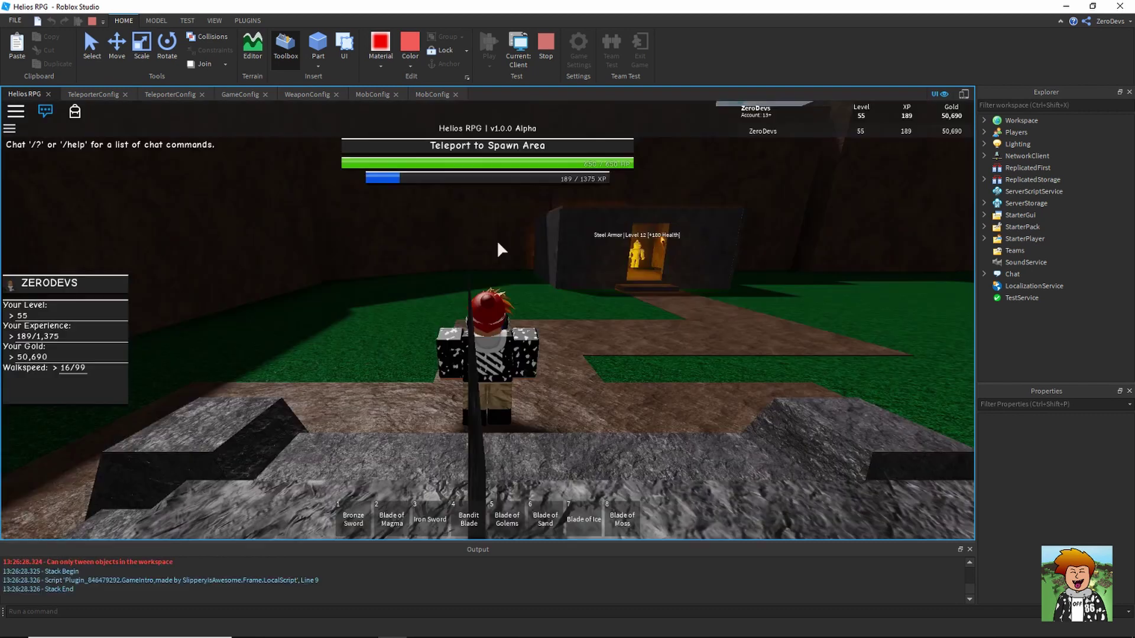
key("2")
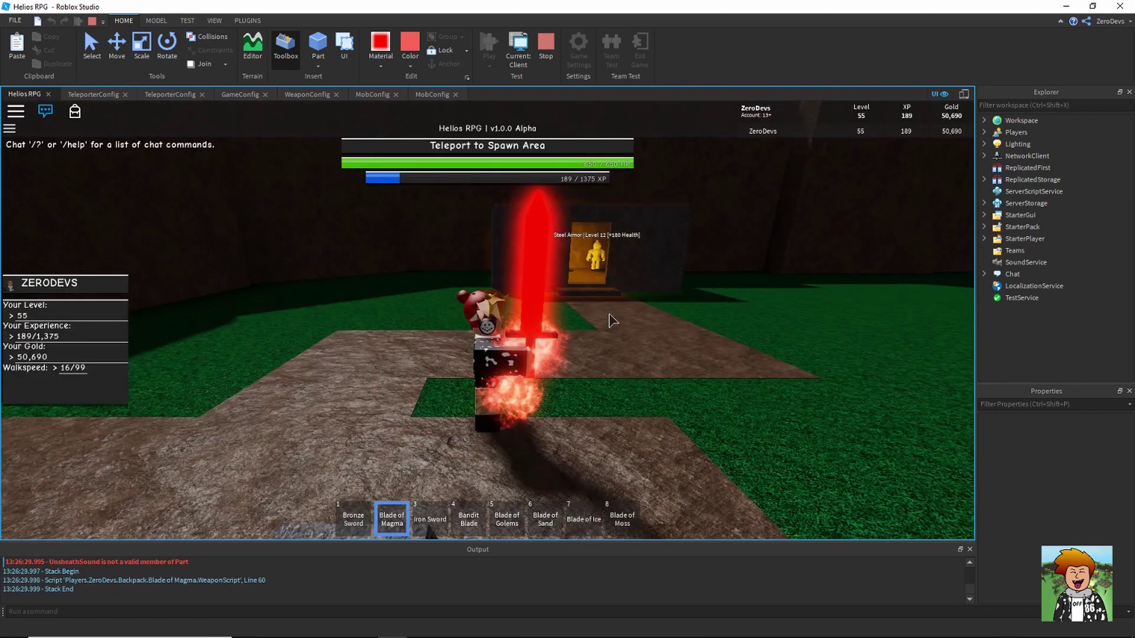
right_click_drag(609, 314, 606, 314)
key("2")
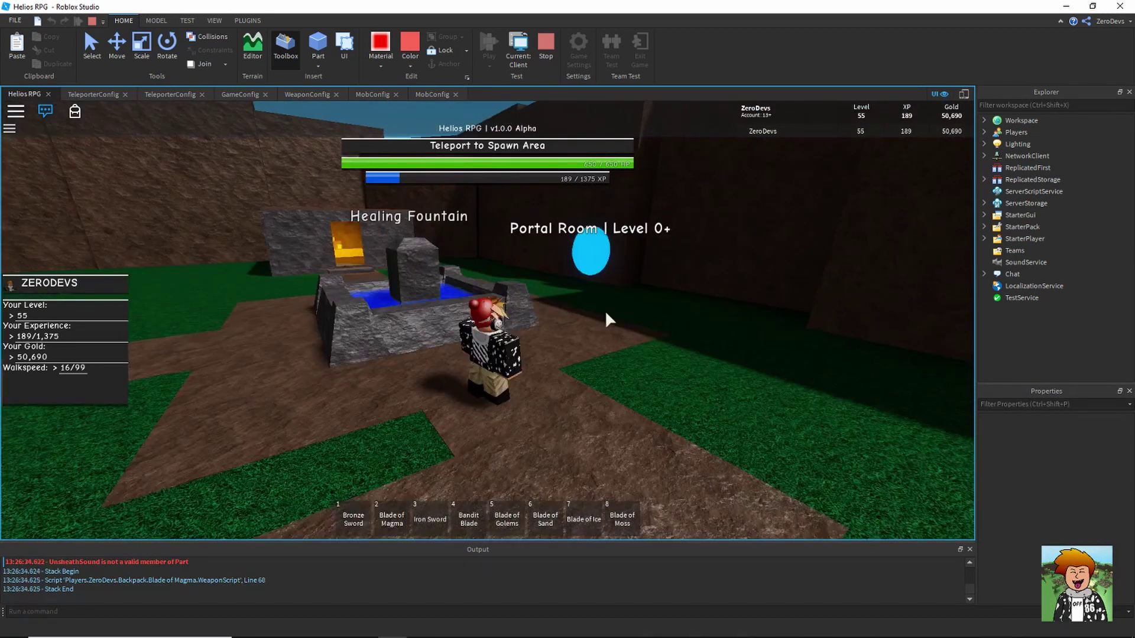
Walk the character through the Portal Room to the Magma Cave portal
key("w")
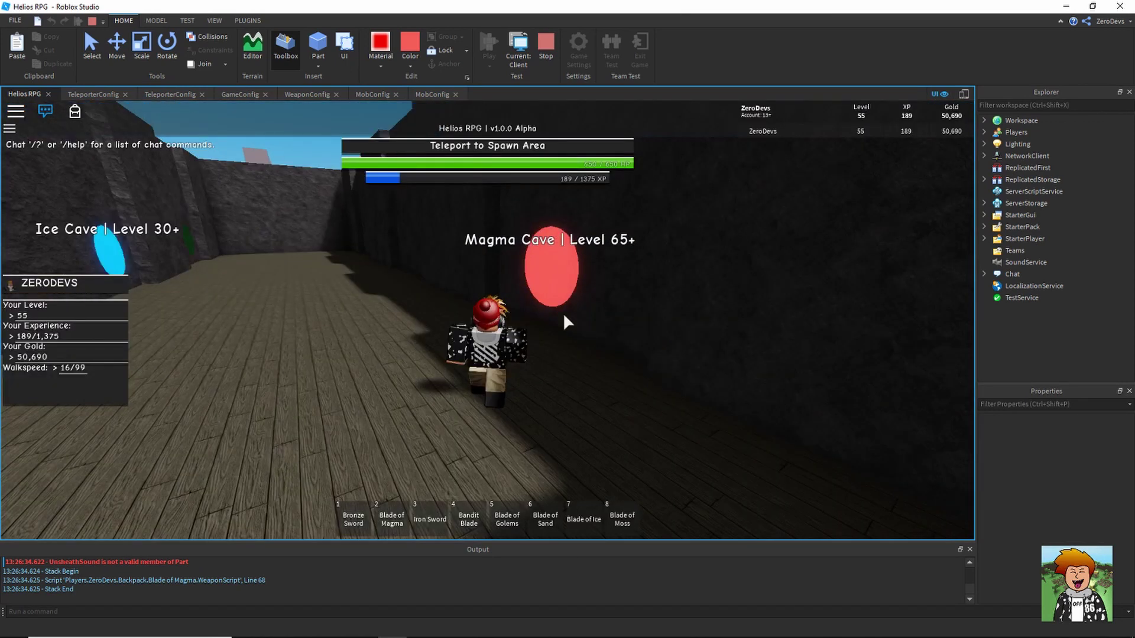
key("w")
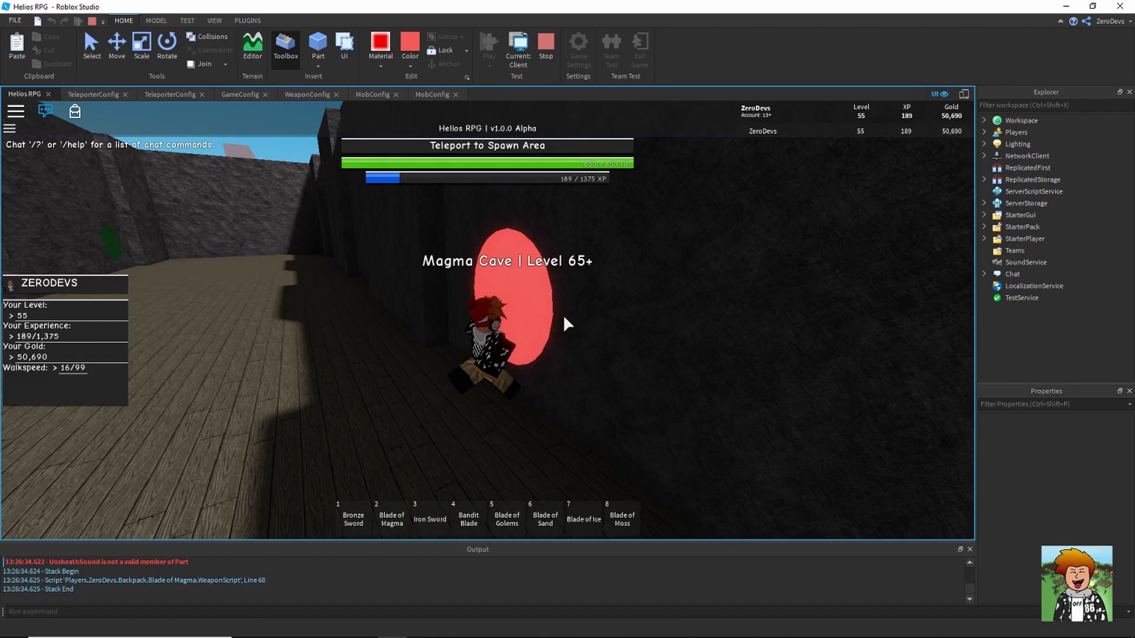
key("a")
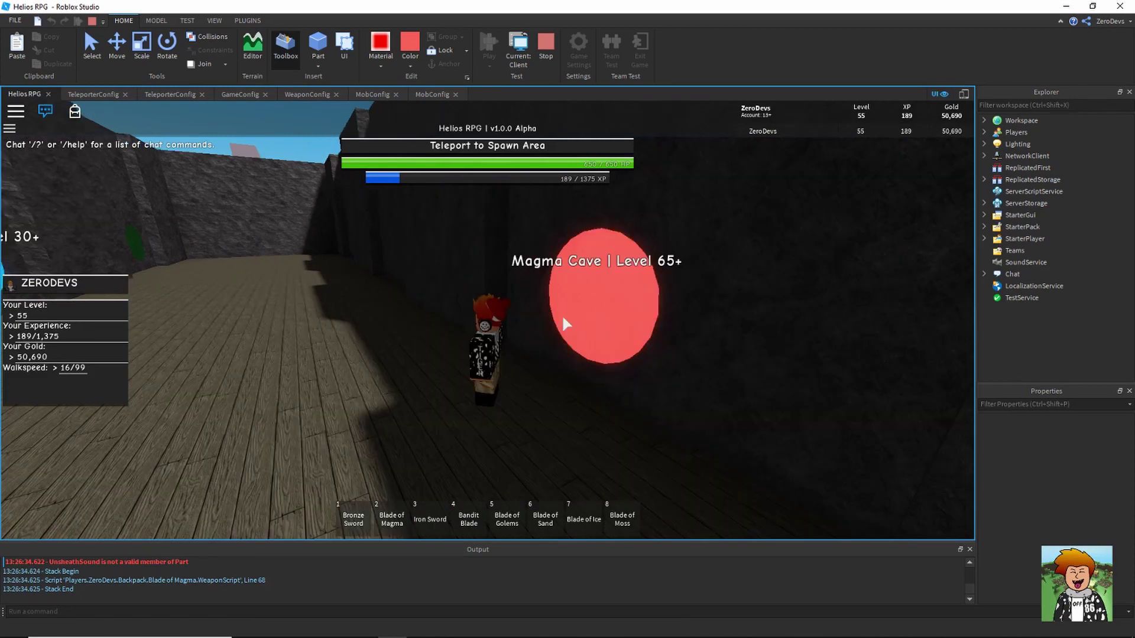
Run a server command in the Developer Console that sets the player's leaderstats Level to 90, and close the console
key("F9")
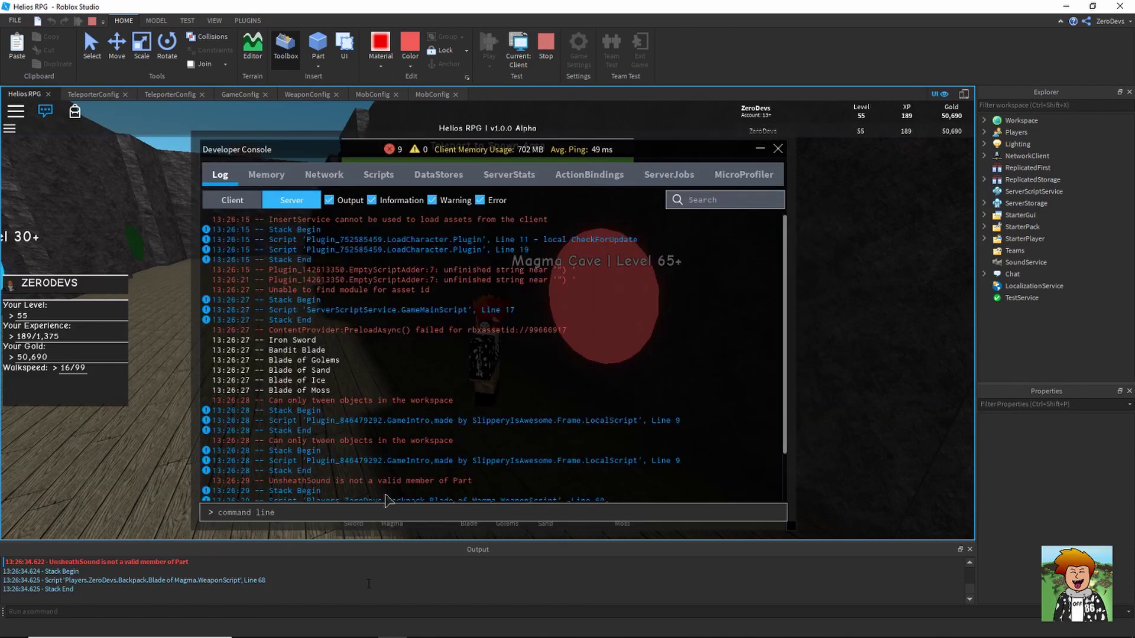
left_click(364, 515)
type("game.Players.ZeroD")
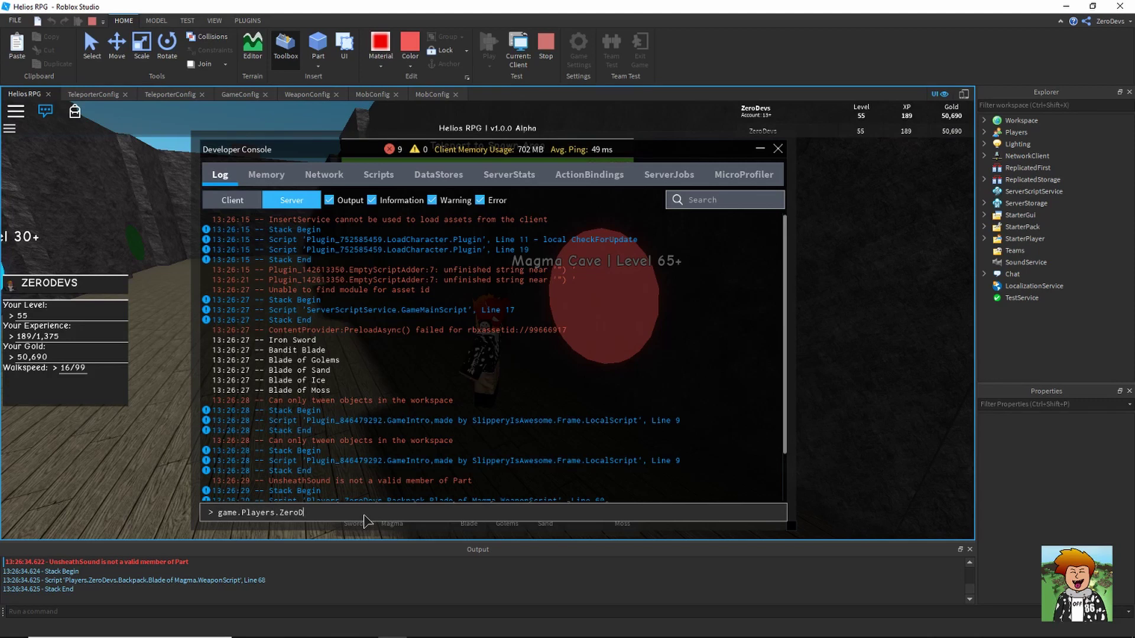
type("evs.leaderstats.Level.V")
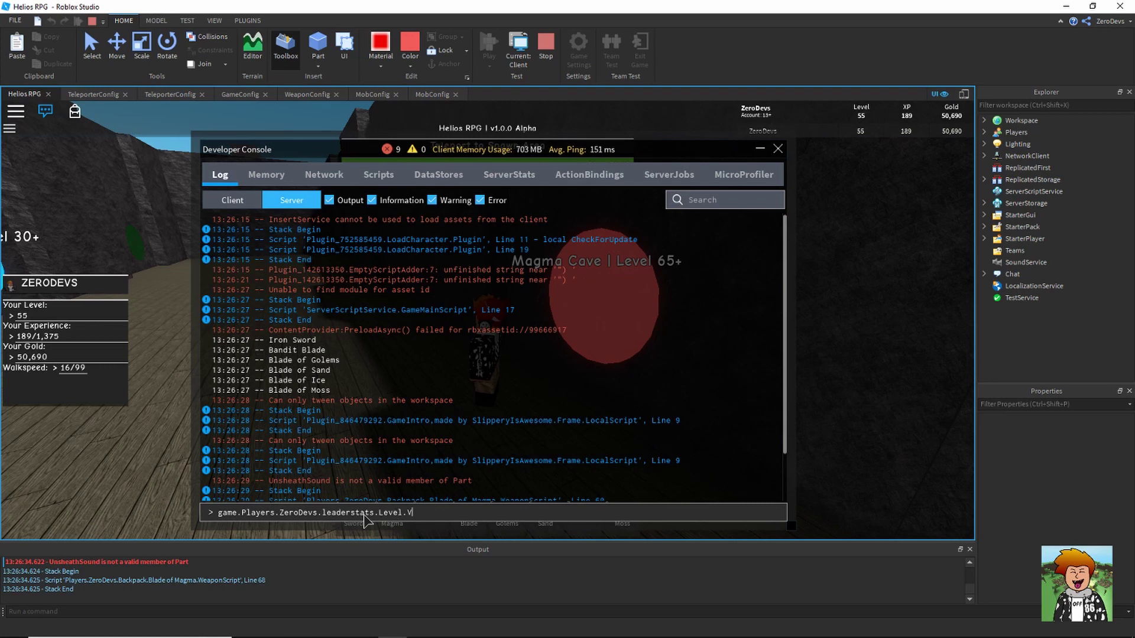
type("alue = 0-")
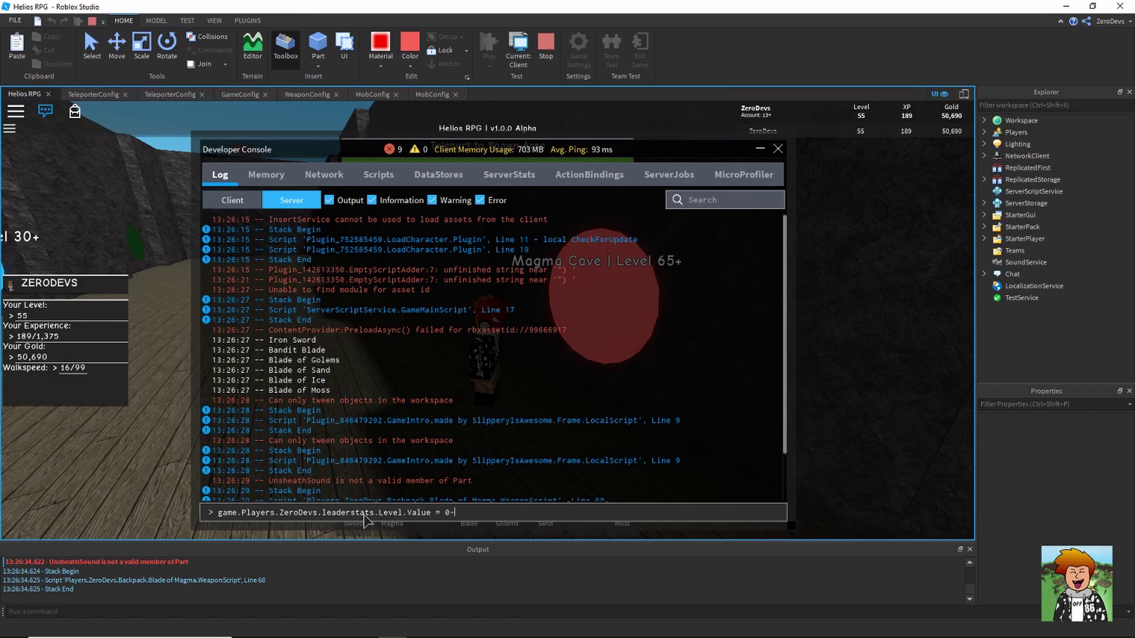
key("Return")
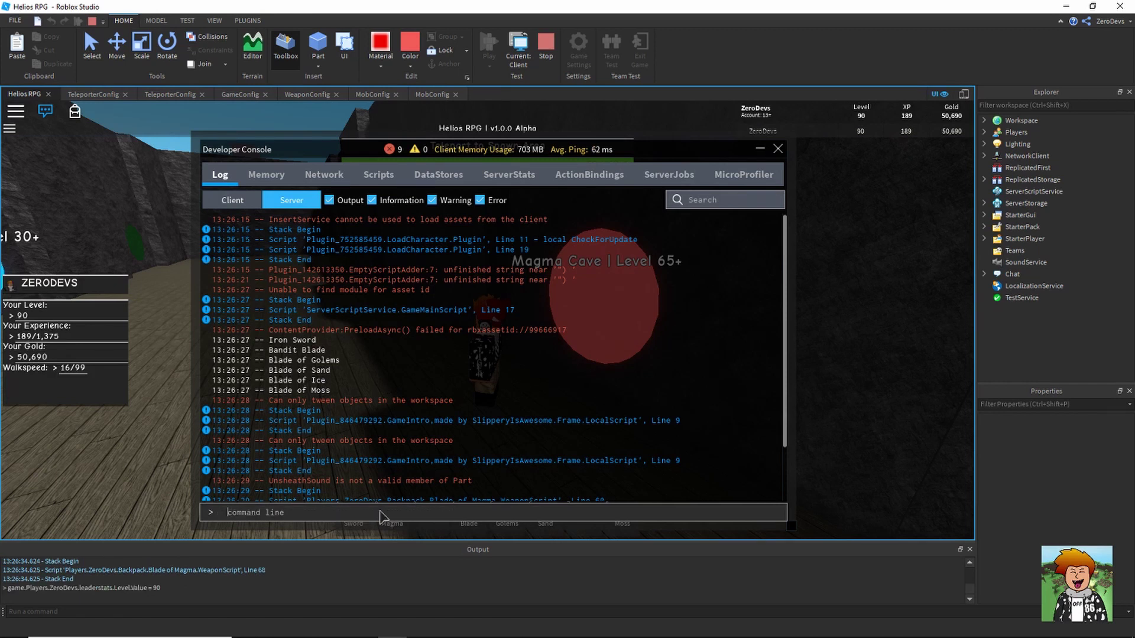
left_click(778, 150)
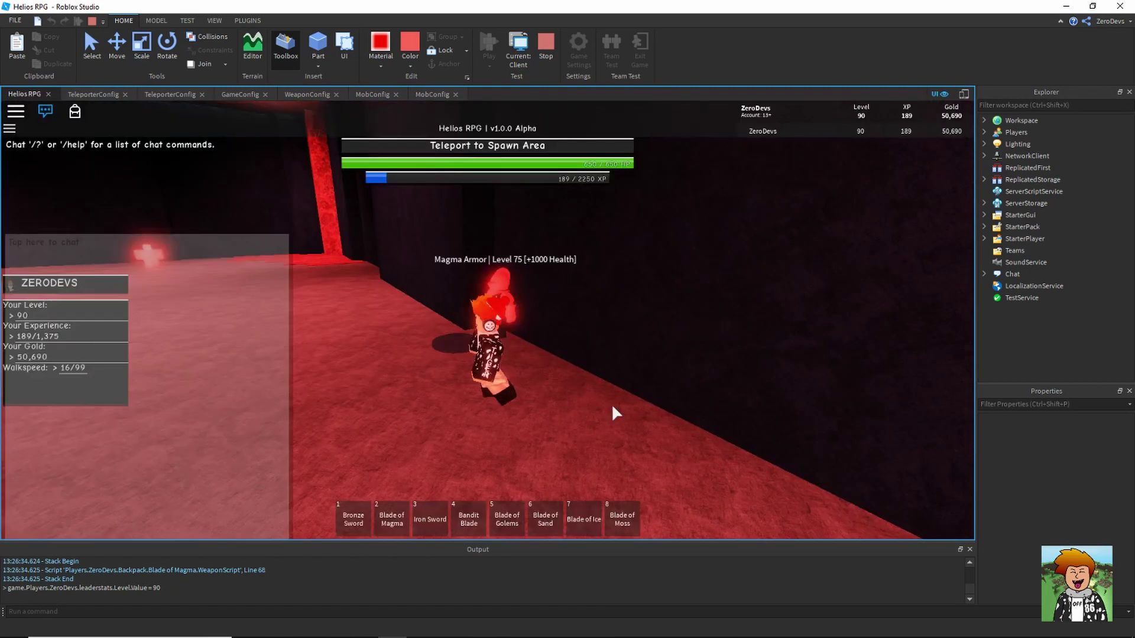
Put on the Magma Armor in the Magma Cave and equip the Blade of Magma to inspect its look
key("2")
key("2")
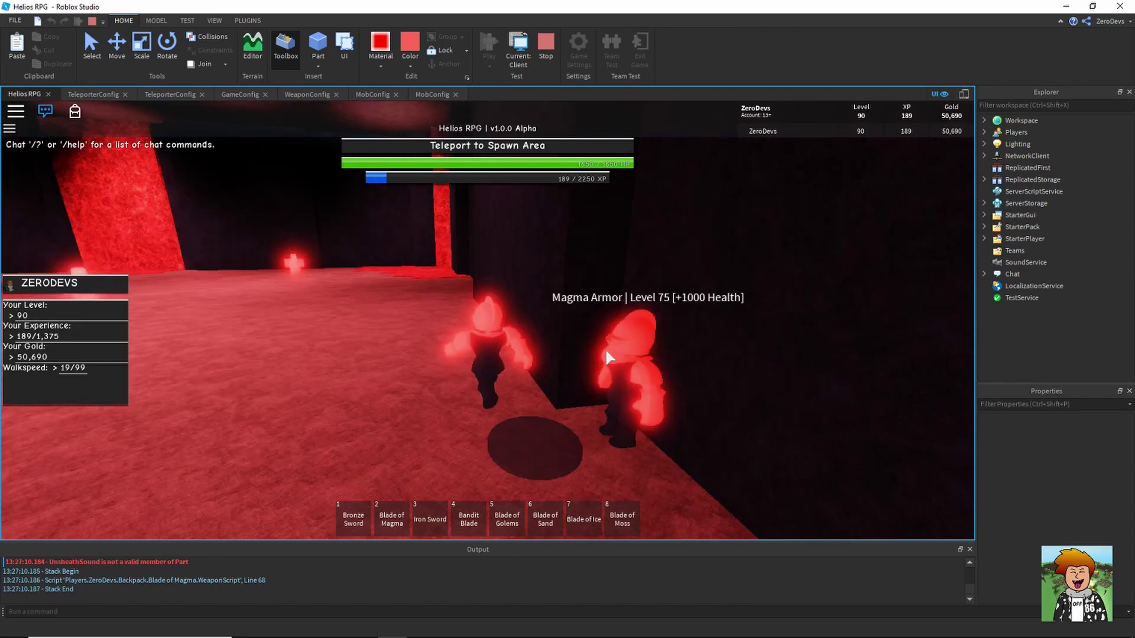
key("2")
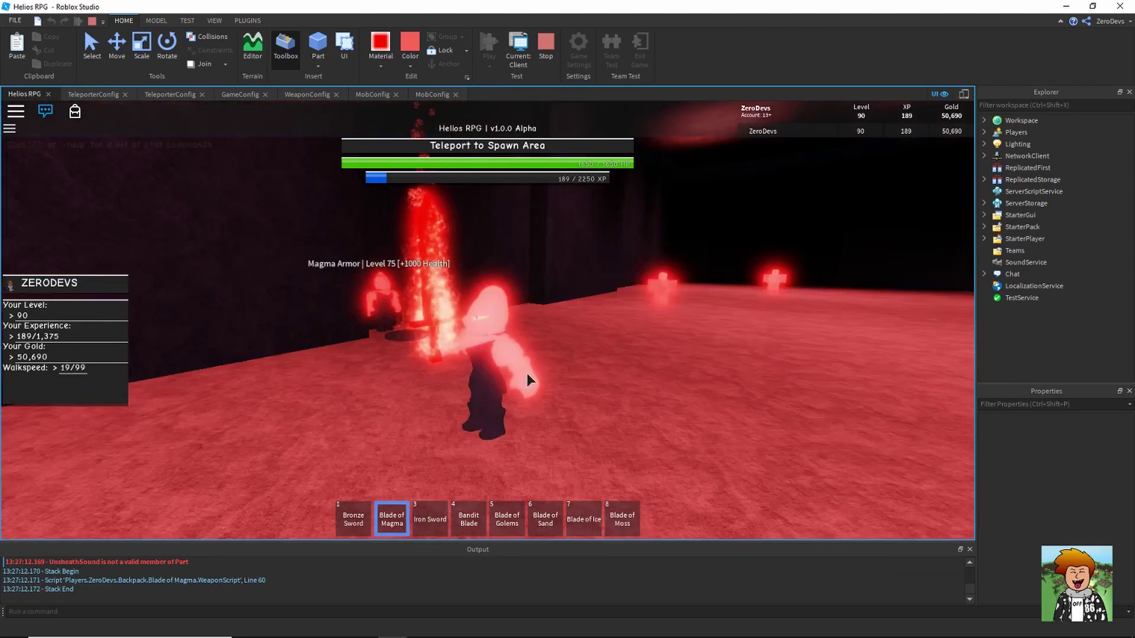
right_click_drag(527, 374, 527, 374)
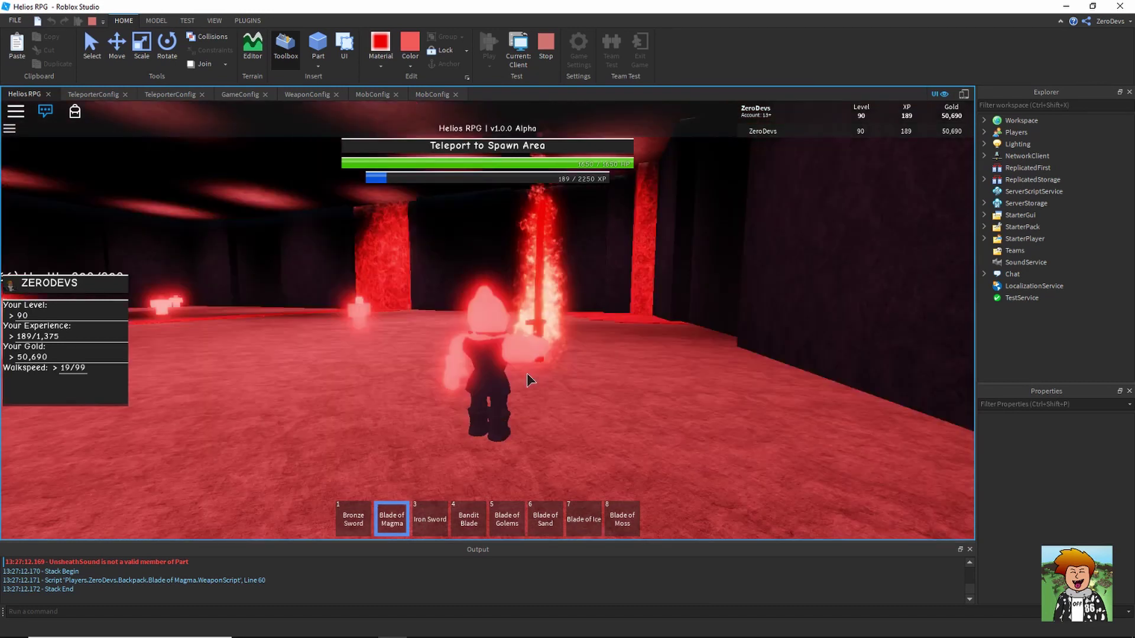
Run through the Magma Cave and kill a Magma Monster with the Blade of Magma to test its damage
right_click_drag(486, 406, 486, 406)
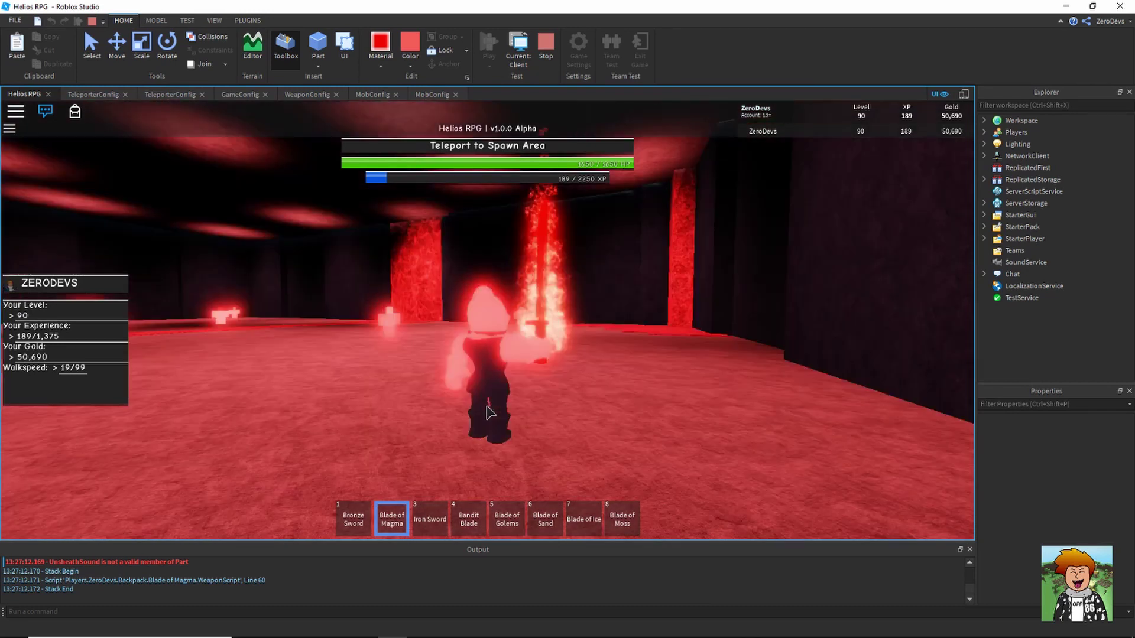
key("shift")
key("w")
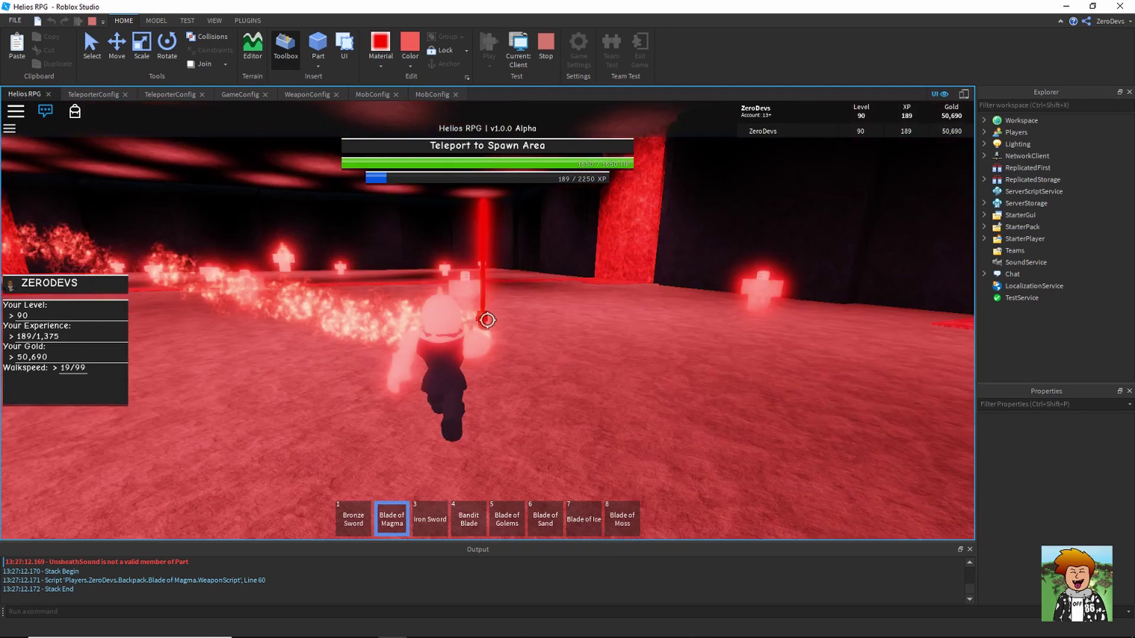
left_click(487, 321)
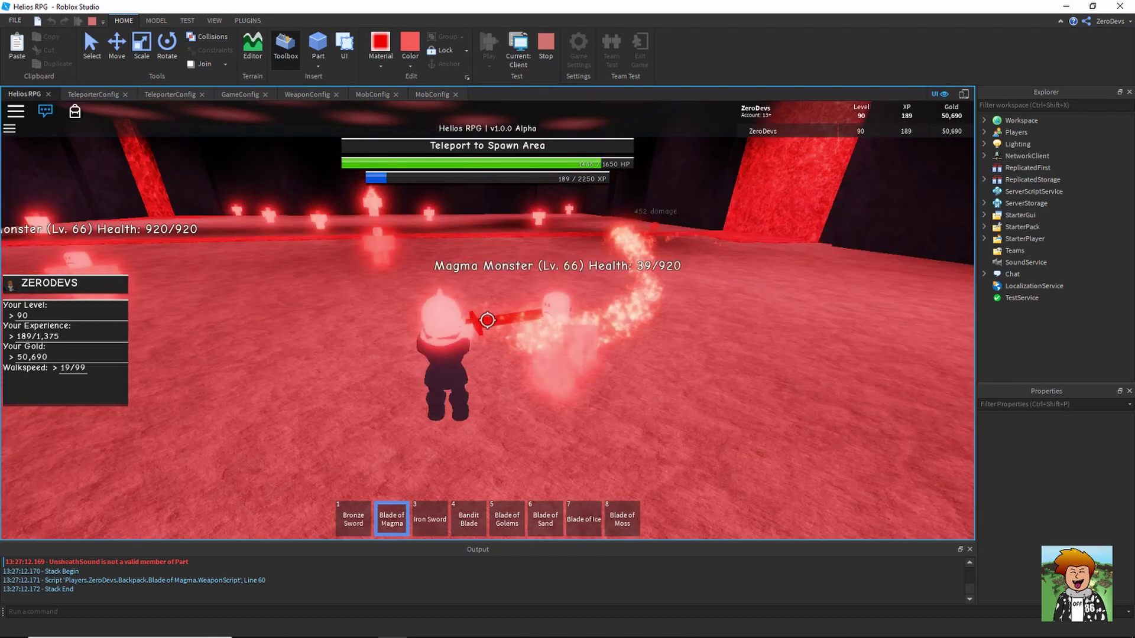
left_click(487, 320)
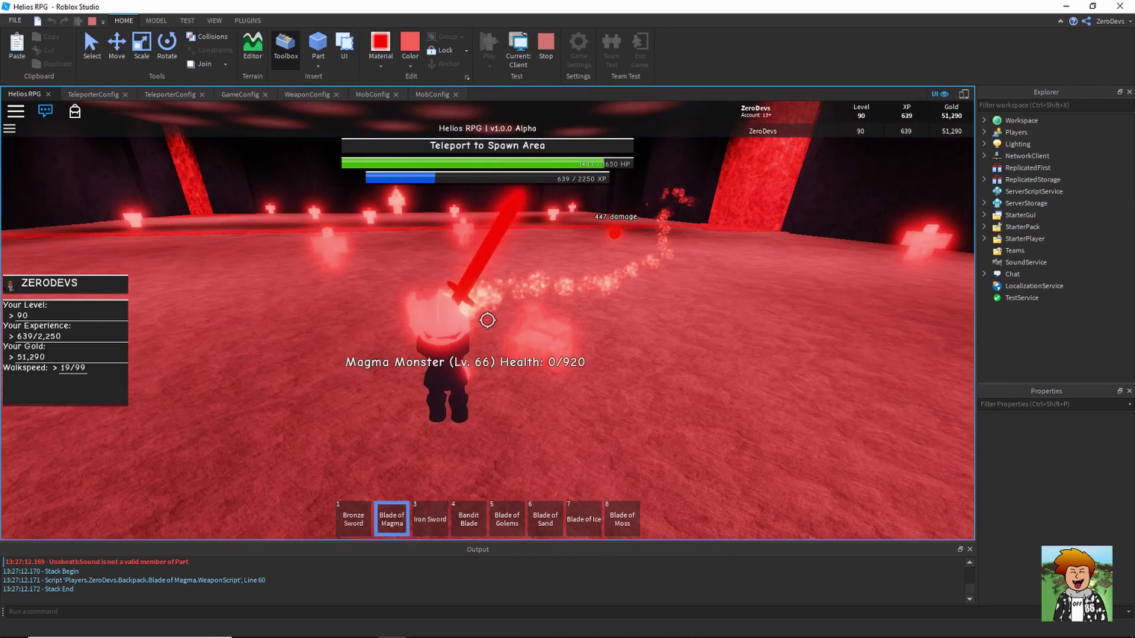
key("shift")
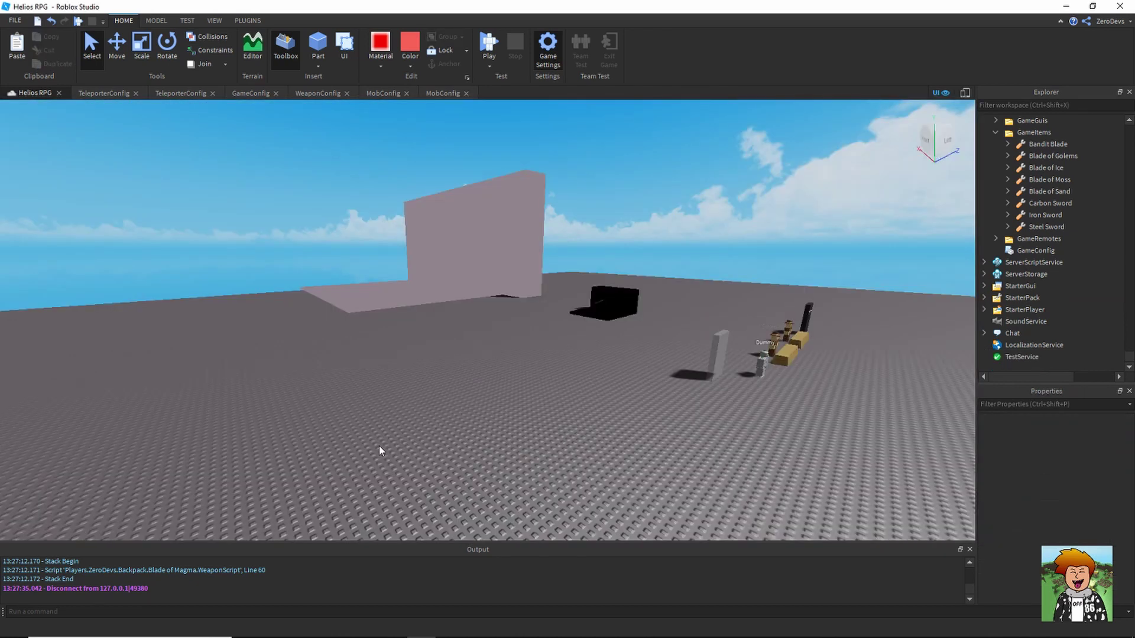
Move the AdminDoor model into the spawn area, placing it on the grass near the armor shop
key("d")
key("w")
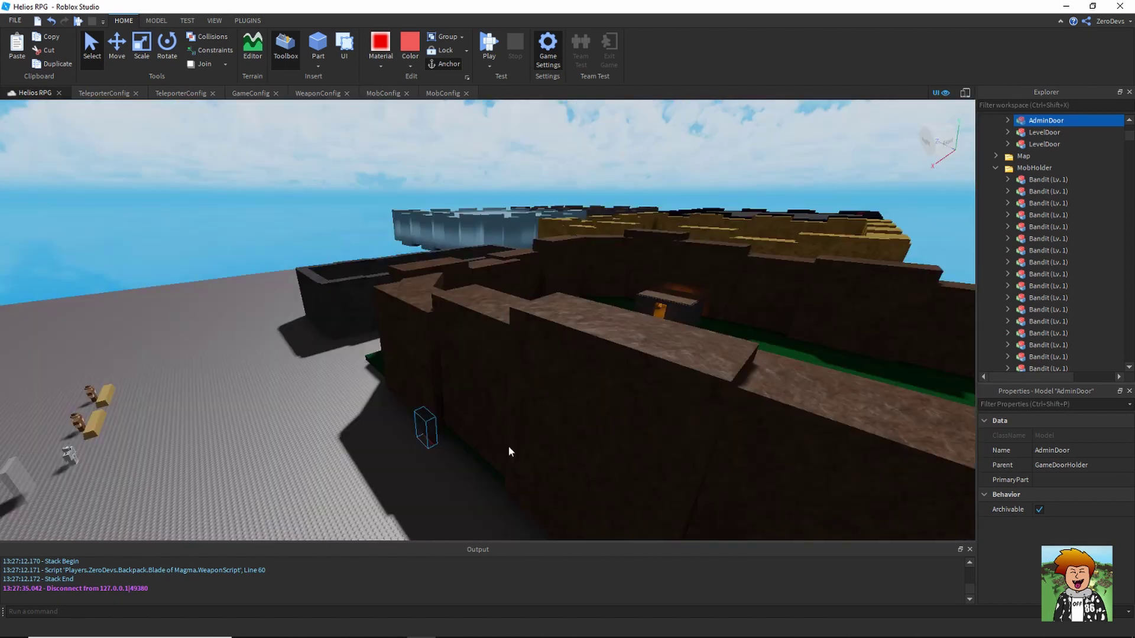
scroll(507, 445, "up", 5)
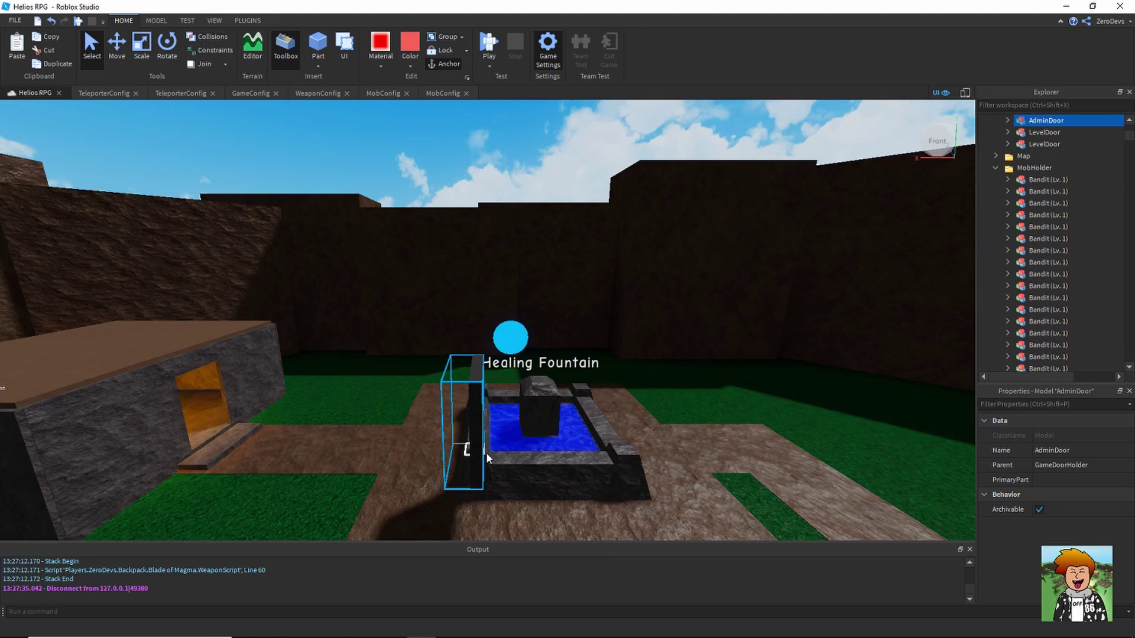
right_click_drag(486, 459, 480, 446)
key("w")
left_click_drag(481, 448, 534, 298)
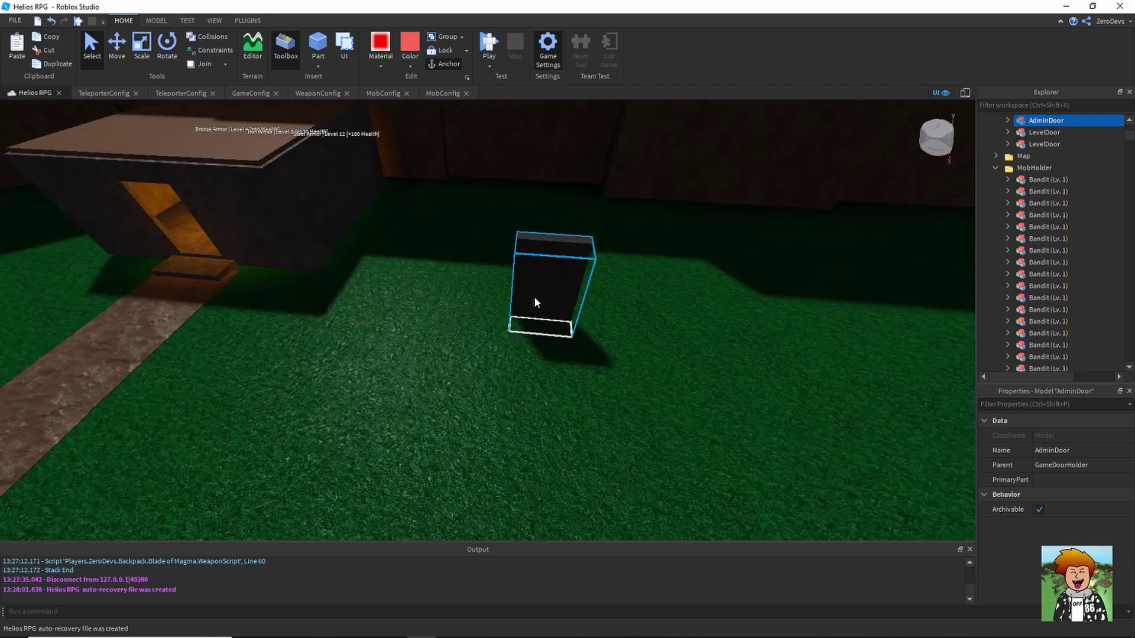
right_click_drag(508, 416, 509, 416)
key("w")
right_click_drag(485, 344, 484, 344)
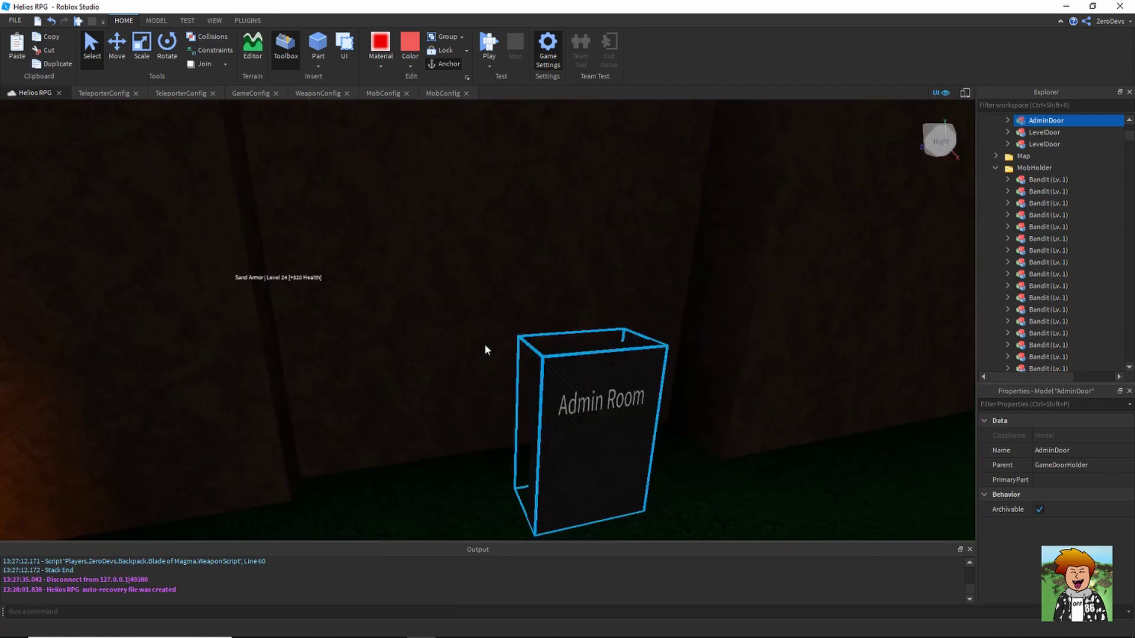
Duplicate the armor shop building and move the copy across the grass to beside the river
left_click(484, 345)
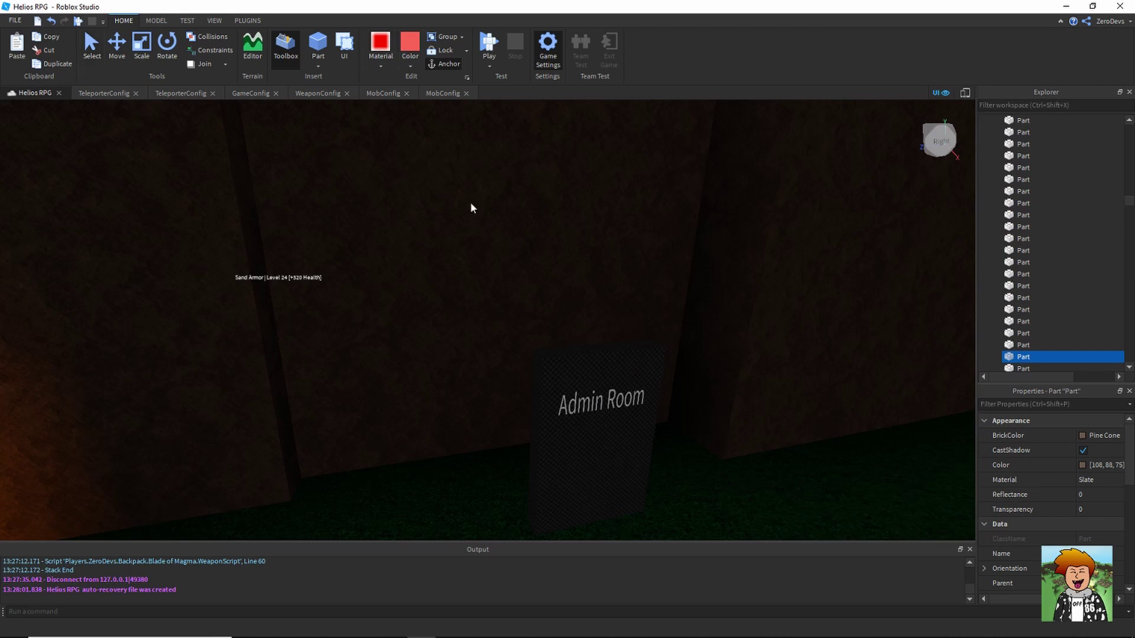
key("Escape")
key("s")
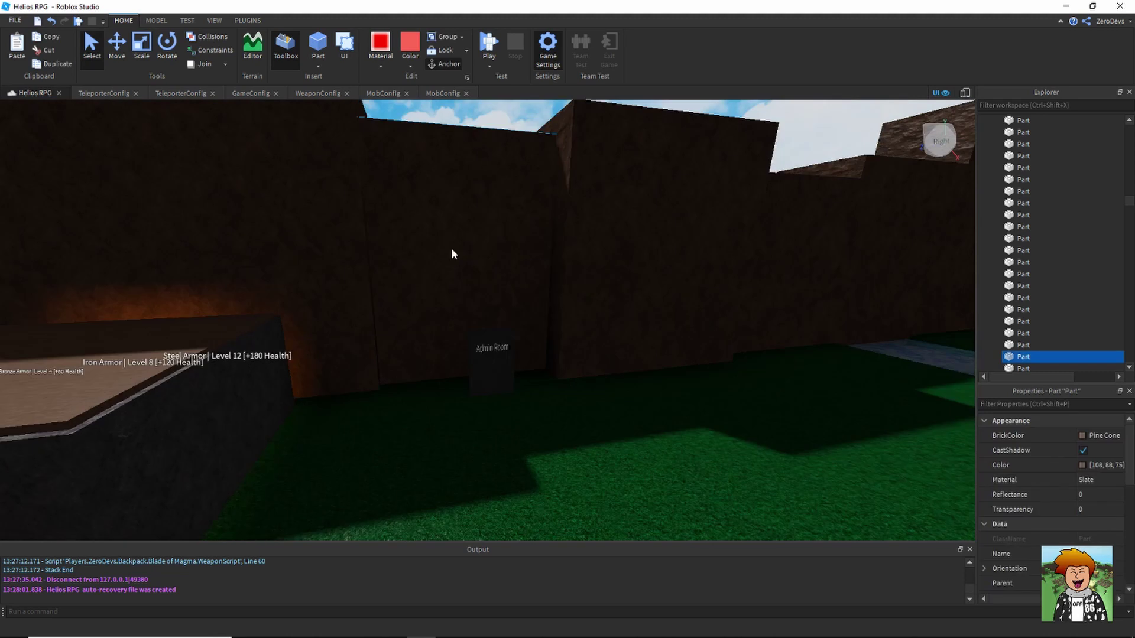
scroll(452, 254, "down", 5)
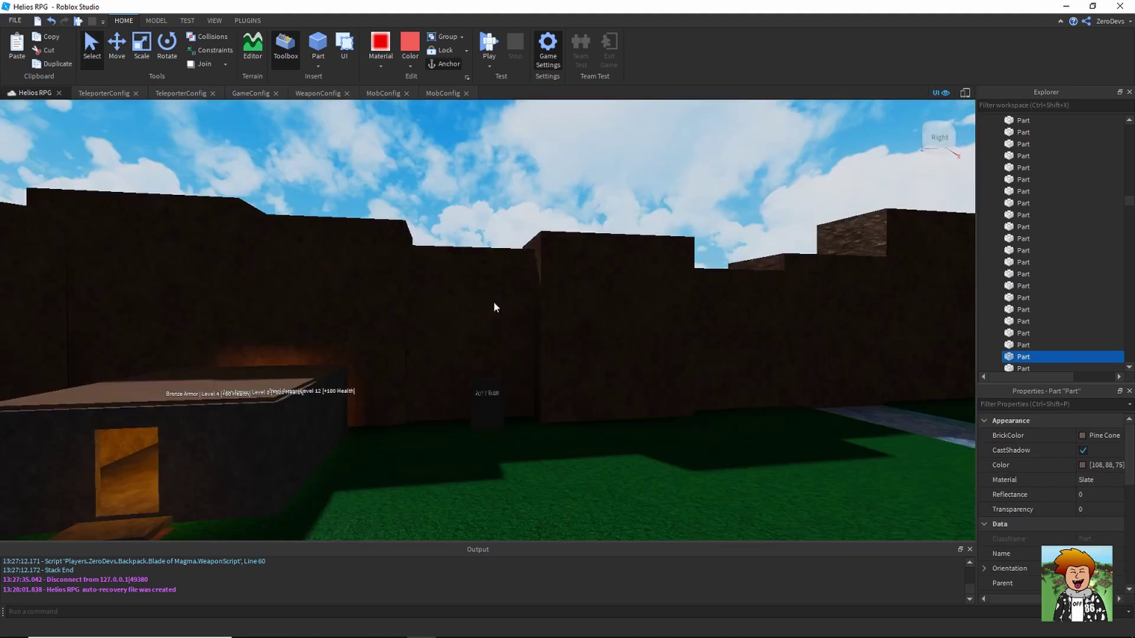
scroll(494, 302, "up", 3)
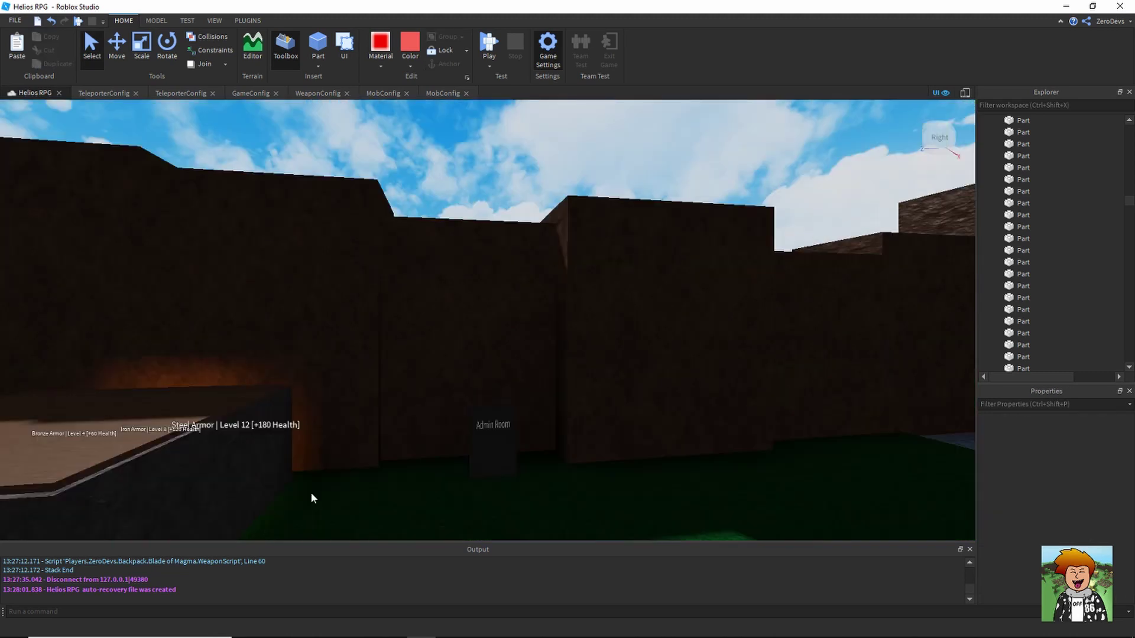
left_click(246, 472)
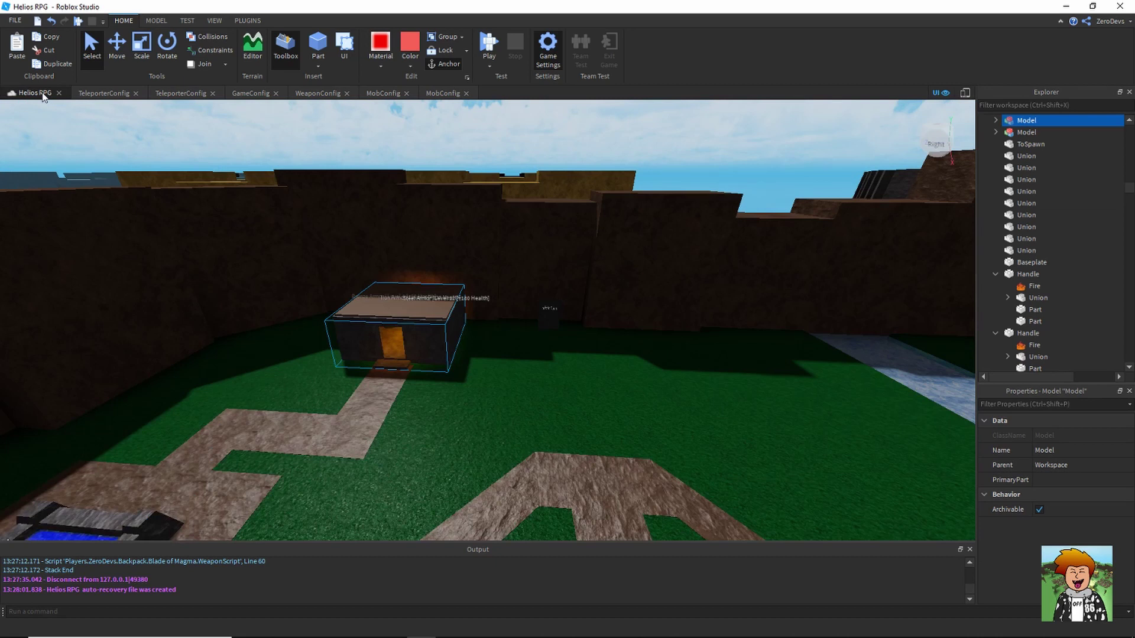
key("ctrl+2")
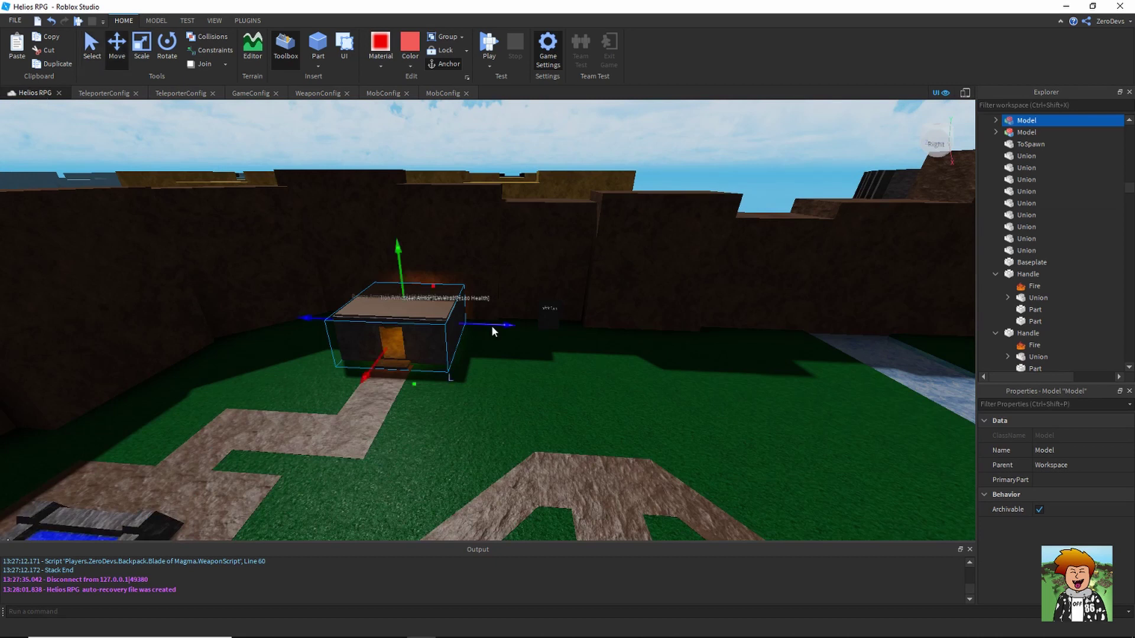
key("ctrl+d")
left_click_drag(491, 325, 611, 359)
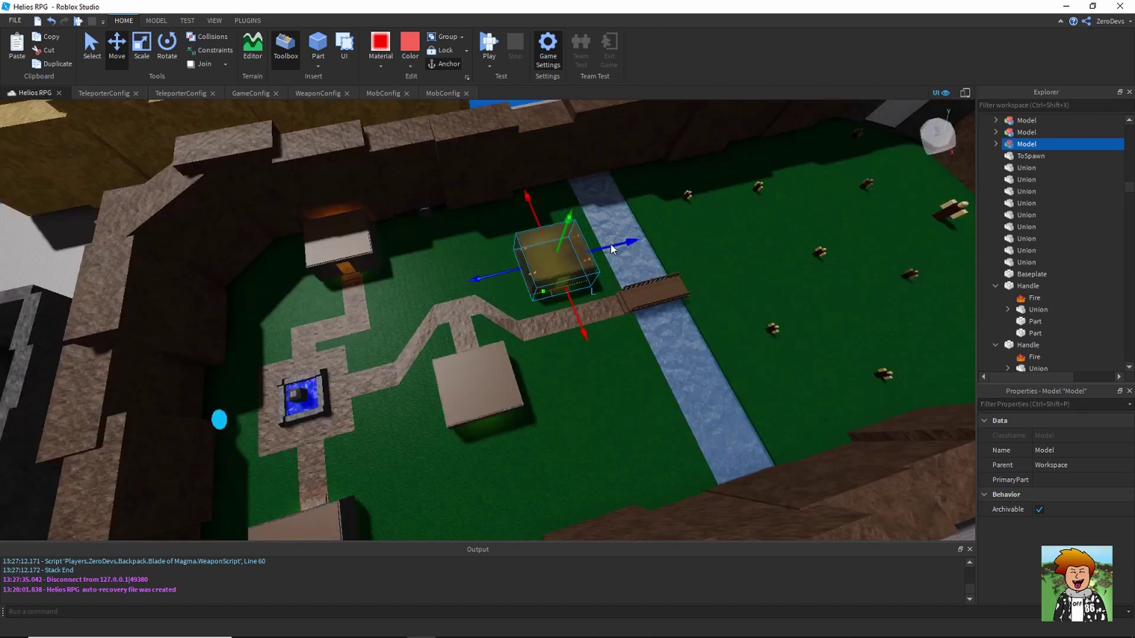
Move the AdminDoor model to the copied building and rotate it to sit in the doorway
left_click(363, 299)
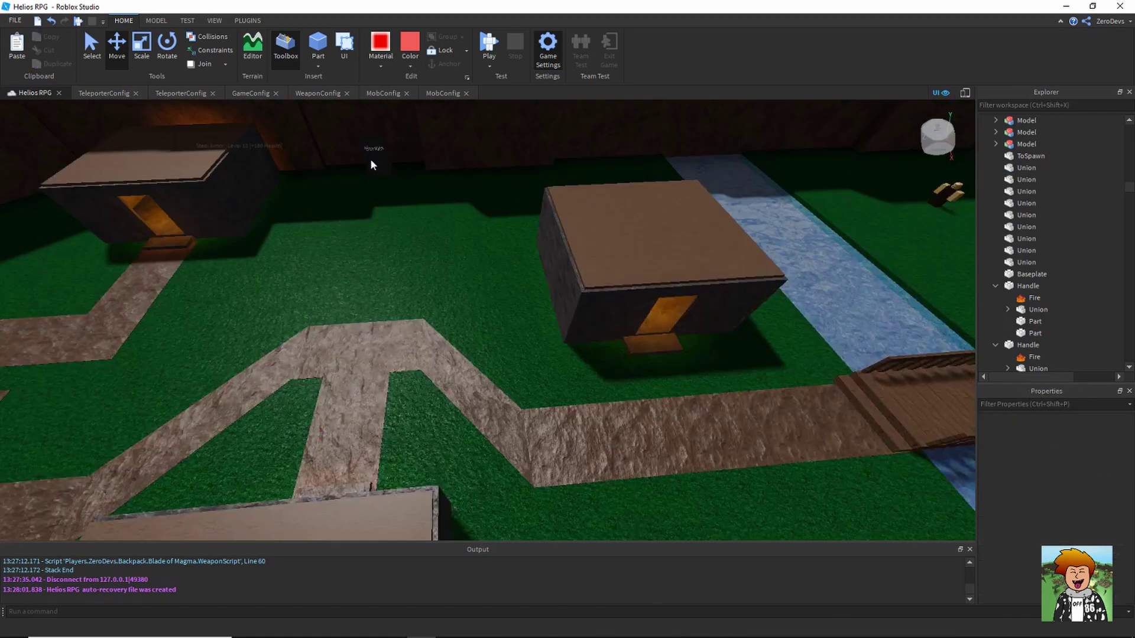
left_click(501, 349)
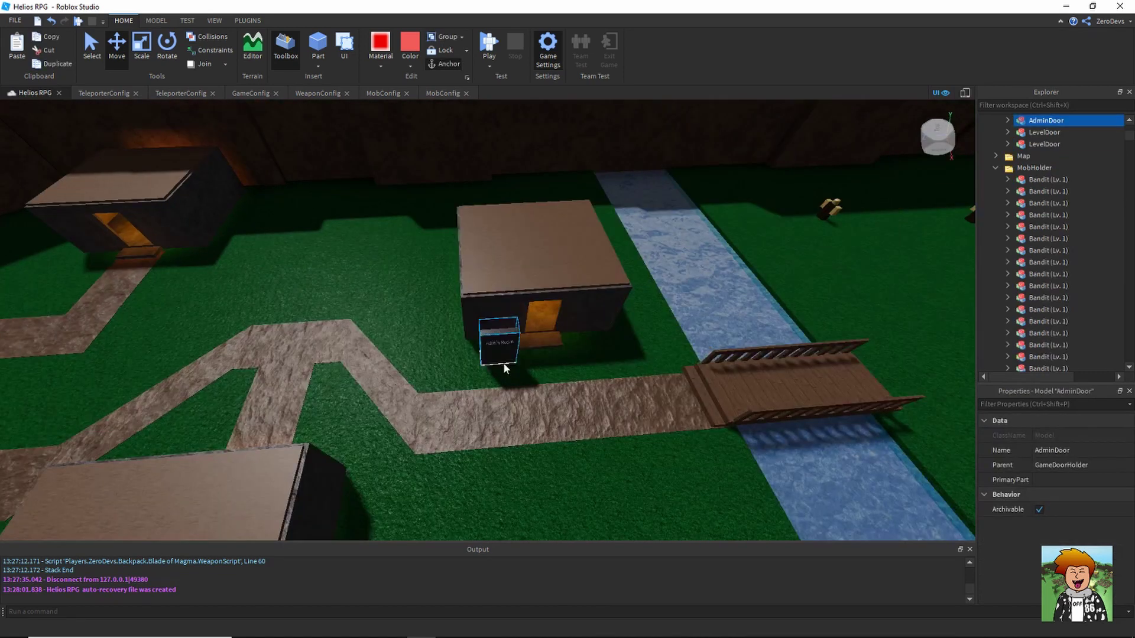
left_click_drag(504, 364, 501, 362)
key("d")
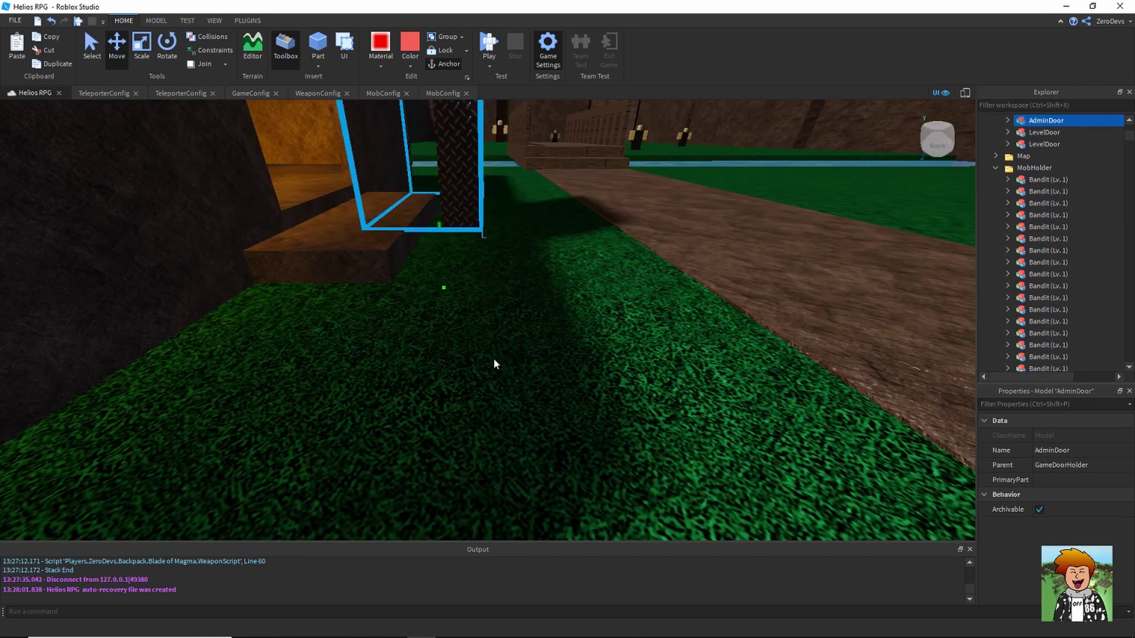
key("f")
key("ctrl+r")
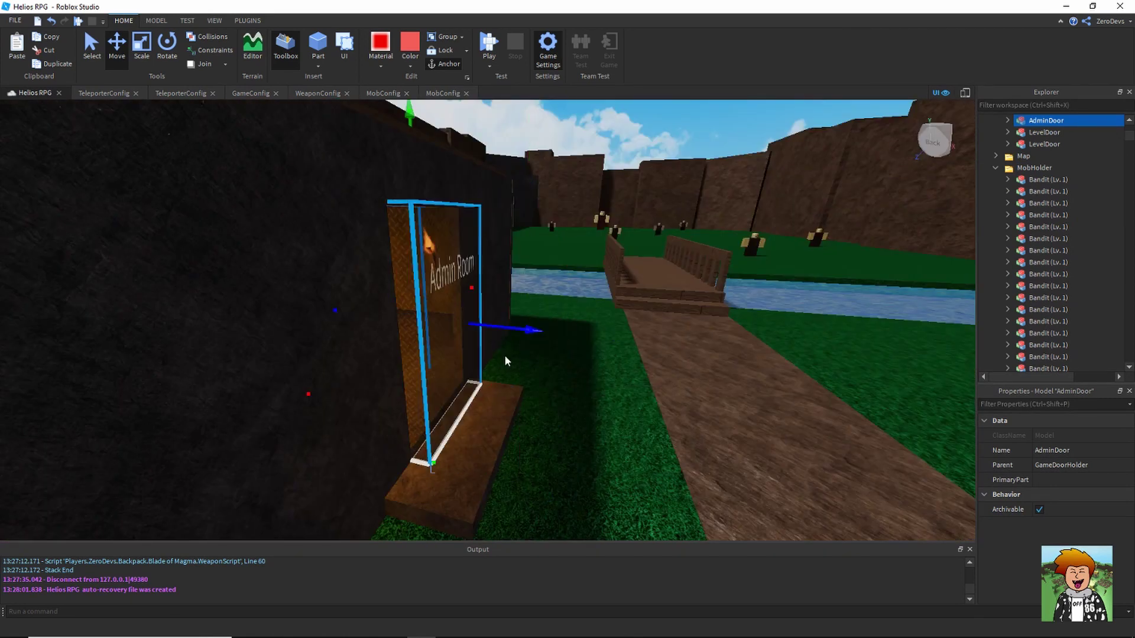
key("d")
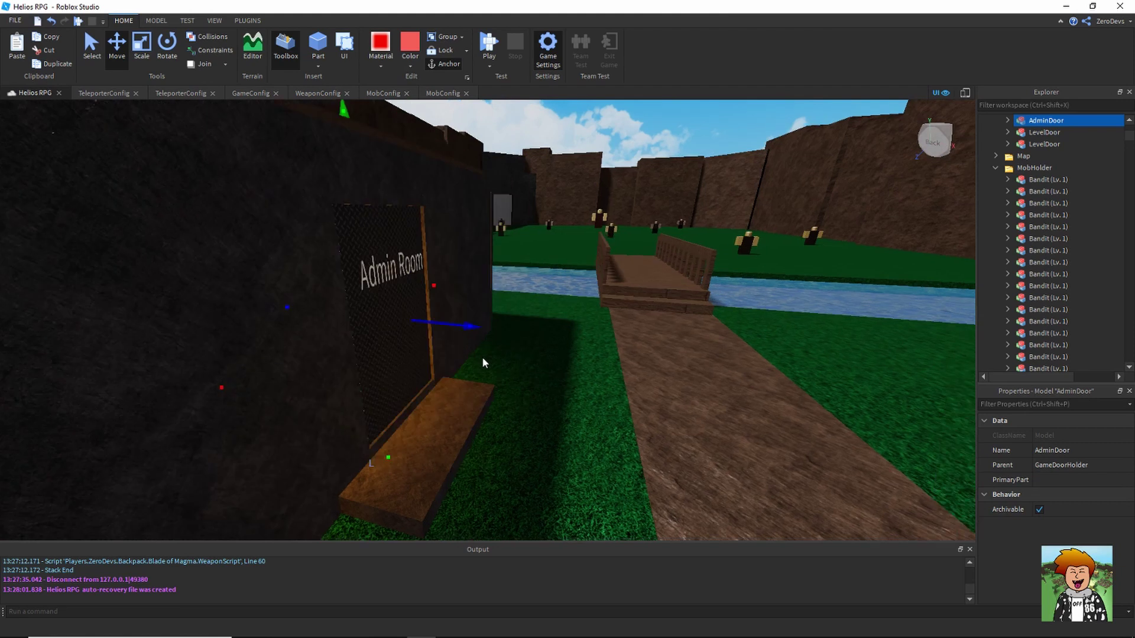
Resize the AdminDoor's Head part to the doorway's width and adjust the door's position in the opening
key("f")
left_click(1007, 121)
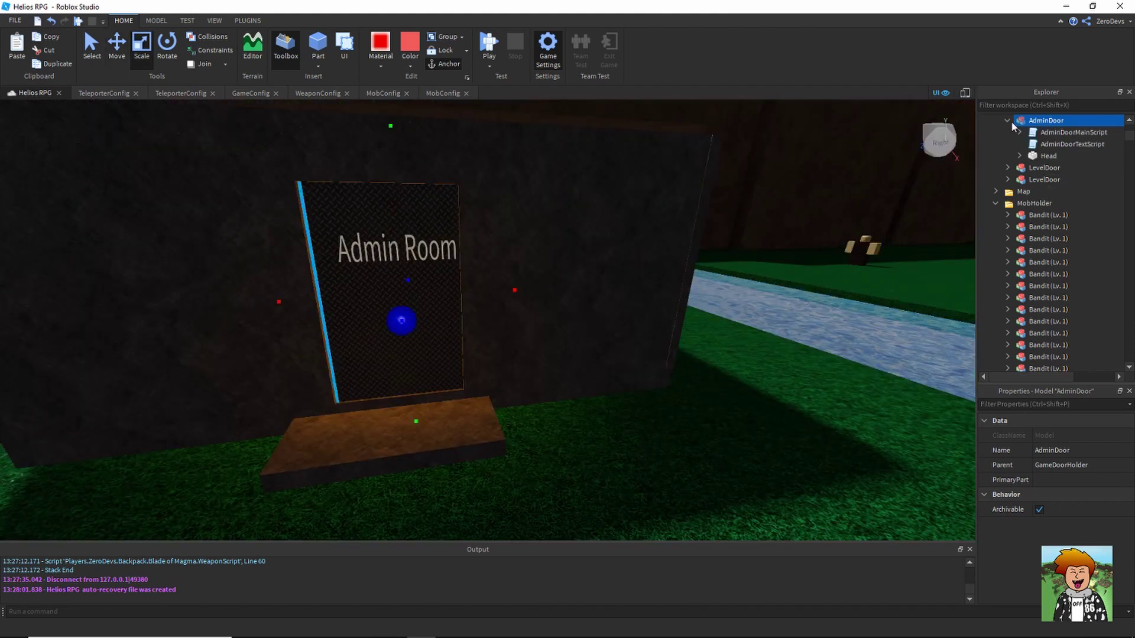
left_click(1048, 155)
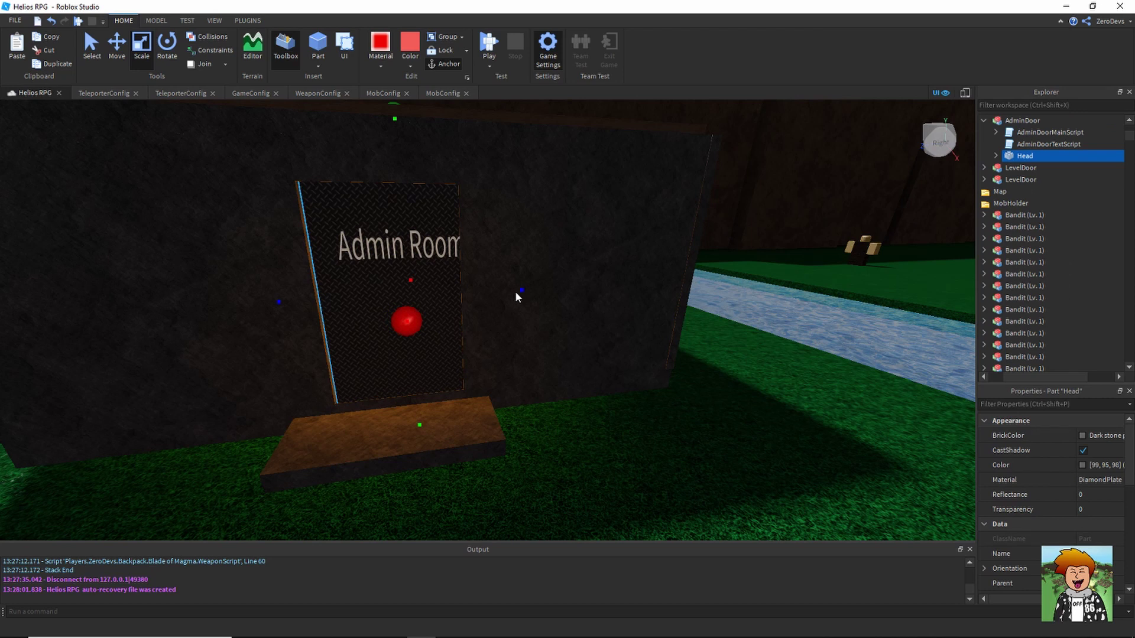
key("f")
left_click_drag(386, 298, 382, 298)
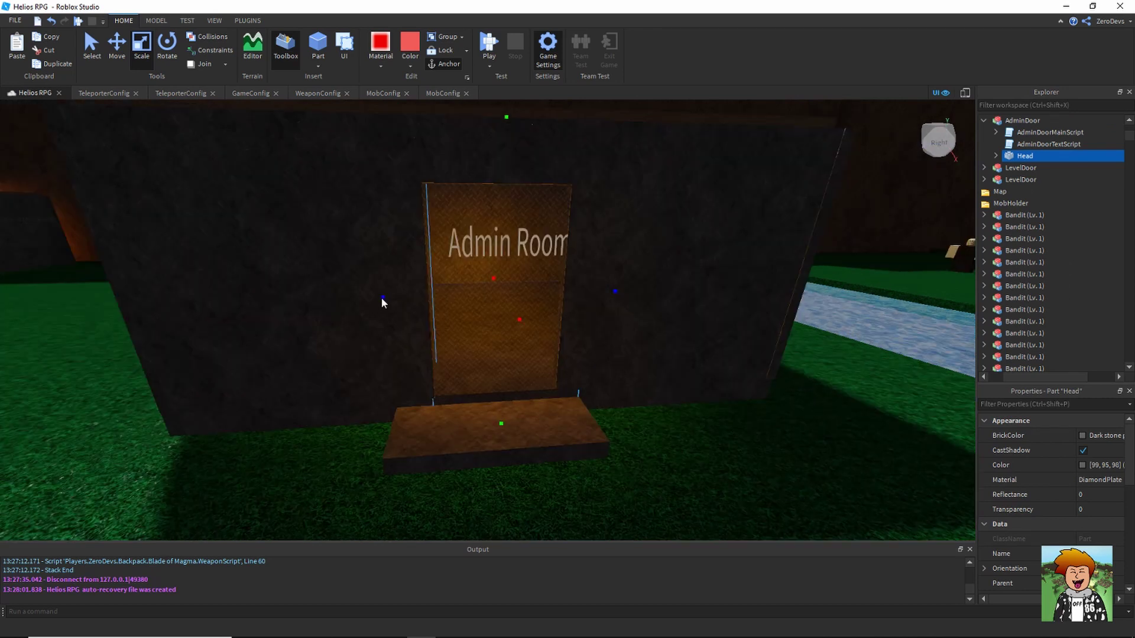
key("ctrl+2")
left_click_drag(636, 290, 625, 286)
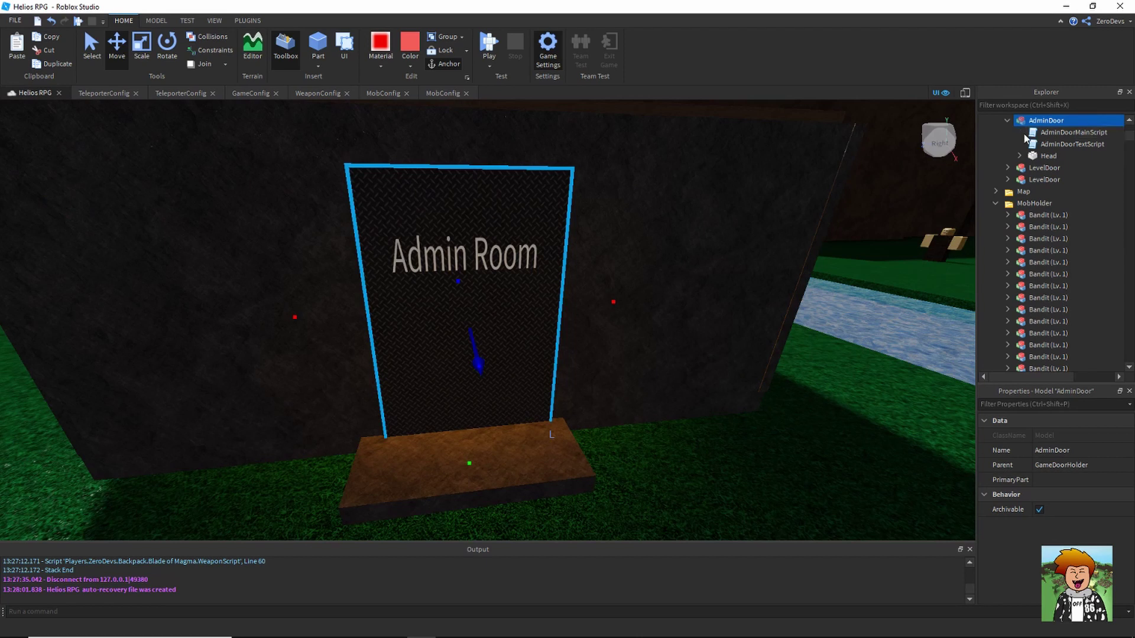
In AdminDoorMainScript, add the developer's username to the Administrators list and append an empty third entry
double_click(1037, 133)
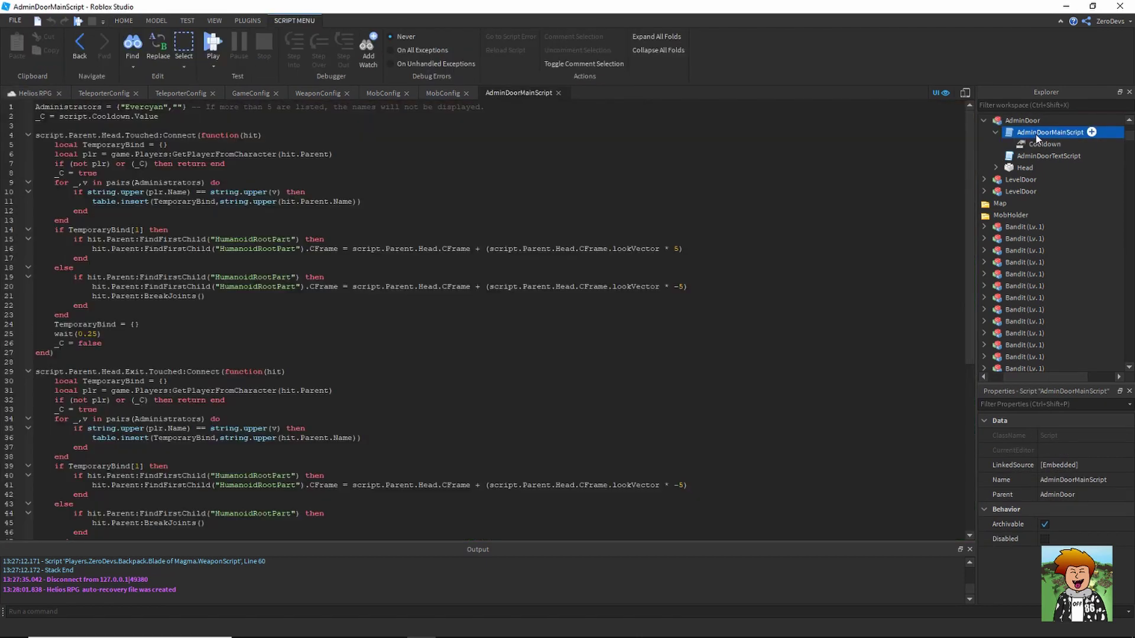
scroll(1038, 139, "up", 1)
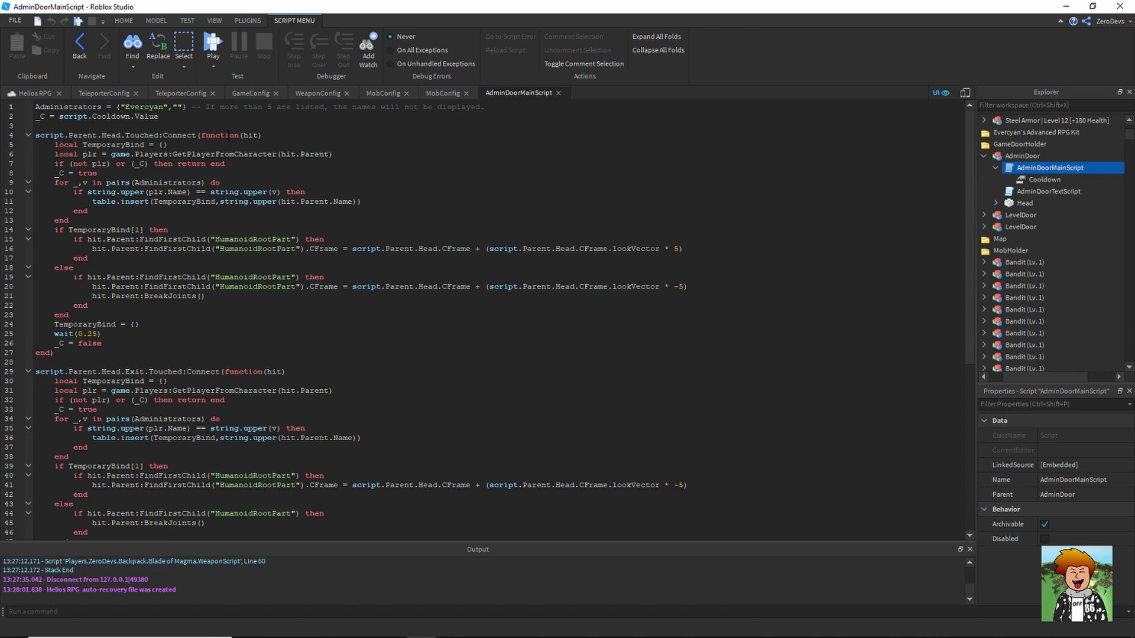
type("ZeroDevs")
key("Right")
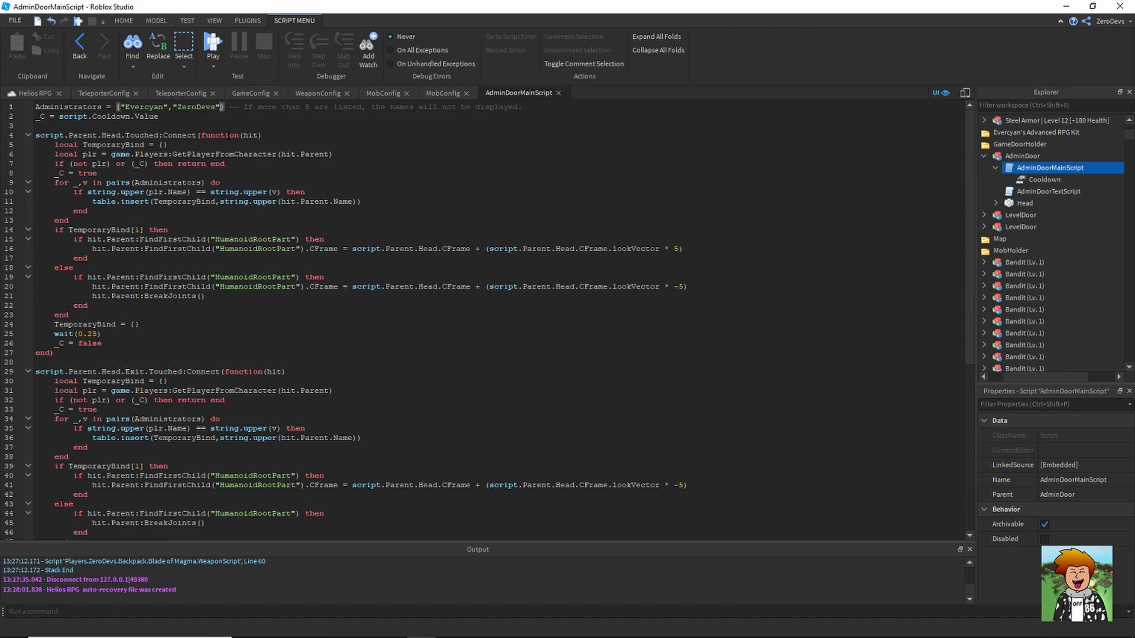
type(", \"\"")
Switch to Chrome, open the Roblox home page to look up a friend's username, and close the Escape Summer Camp Obby page
left_click(335, 626)
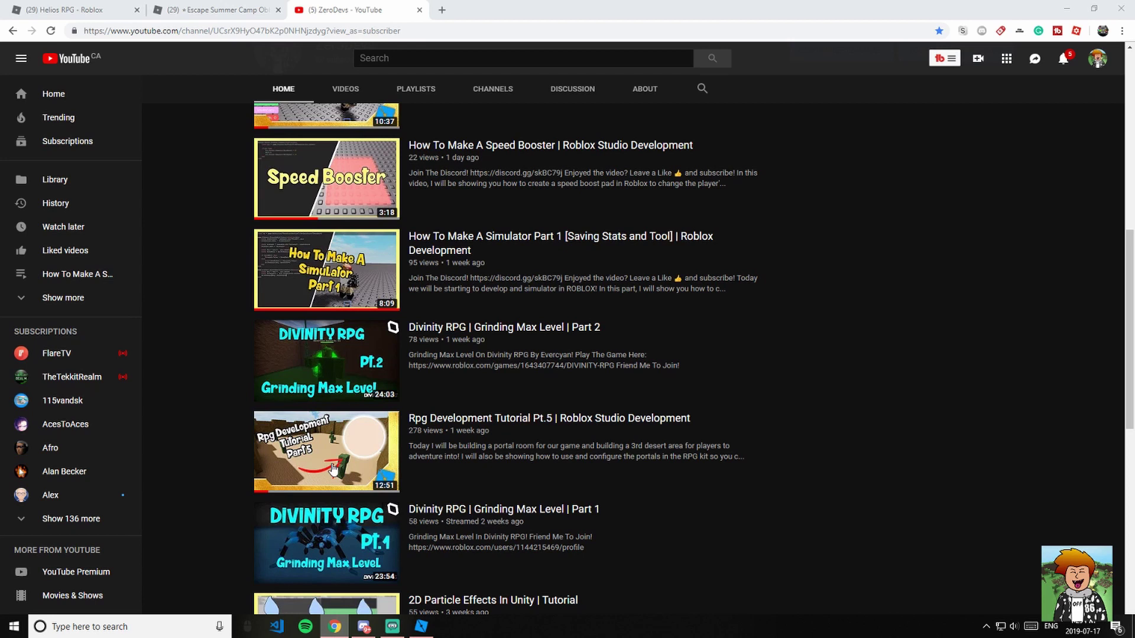
left_click(190, 6)
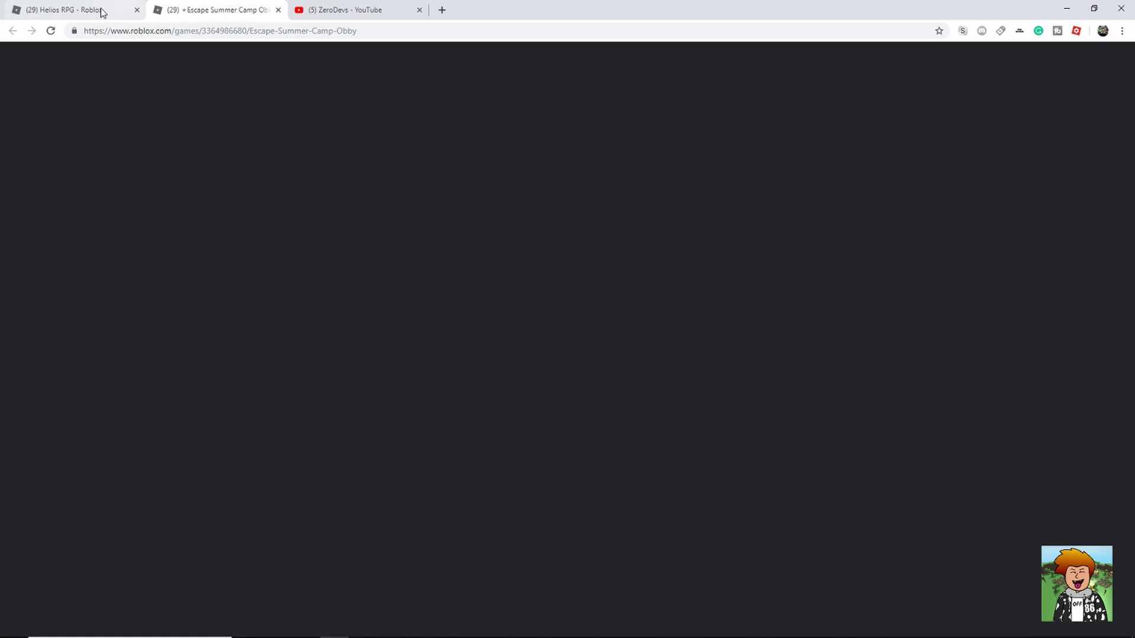
left_click(102, 12)
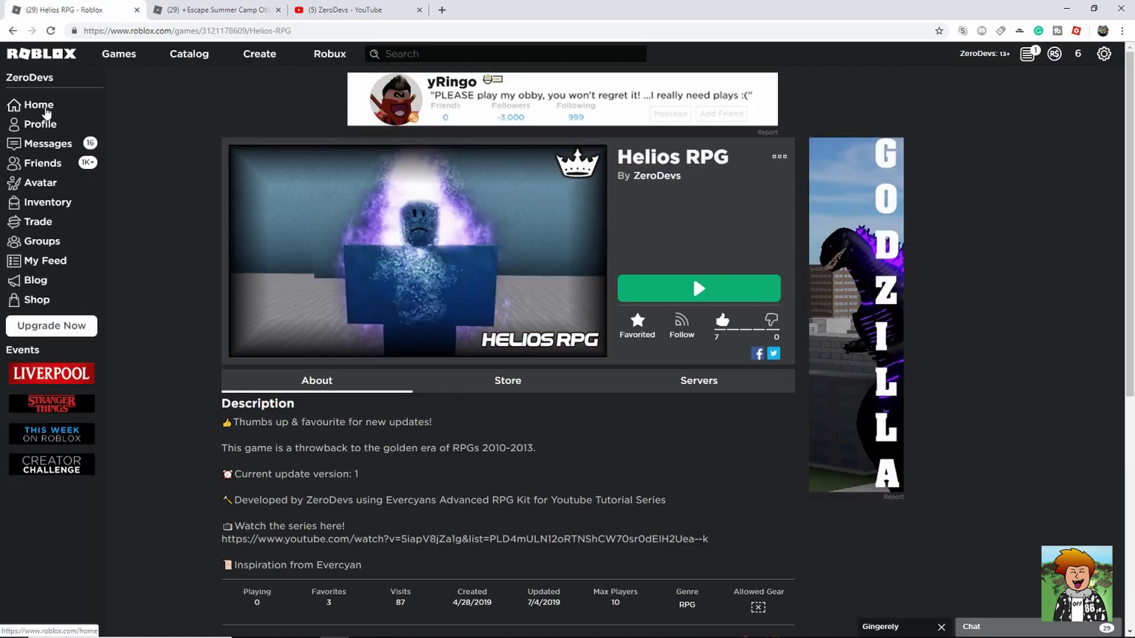
left_click(45, 111)
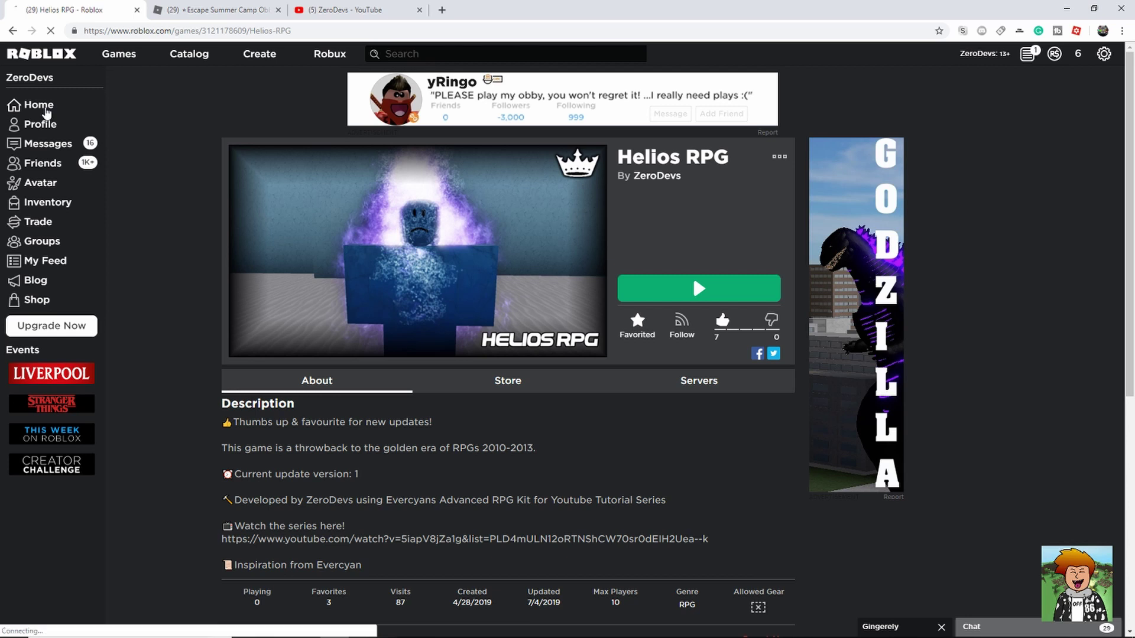
left_click(278, 10)
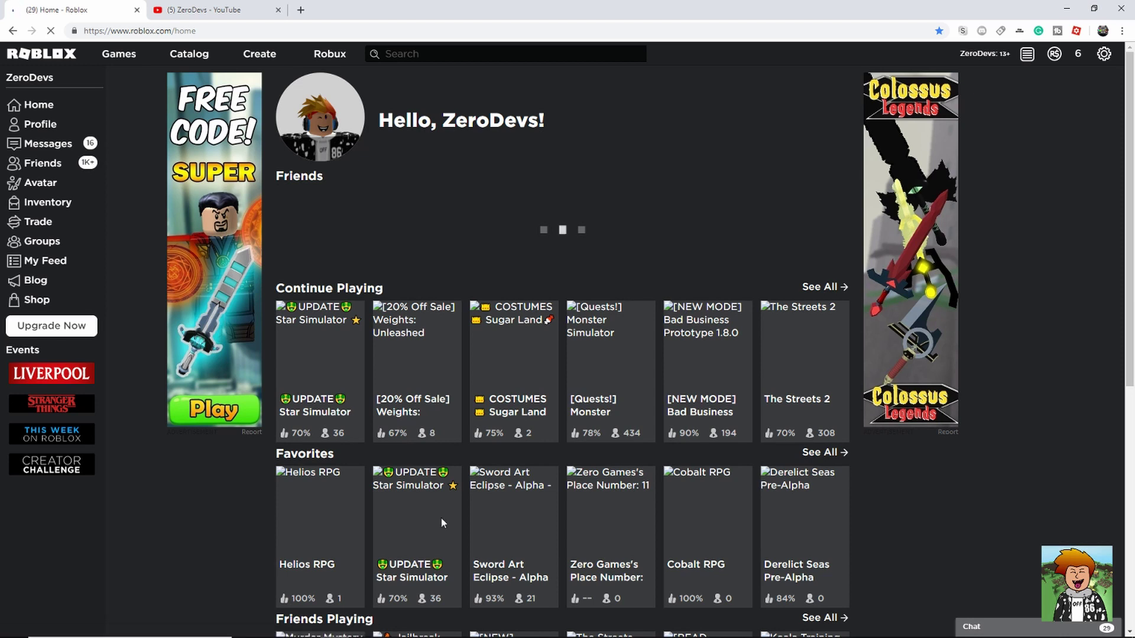
Return to Roblox Studio and enter the friend's username as the third entry in the Administrators list
left_click(434, 629)
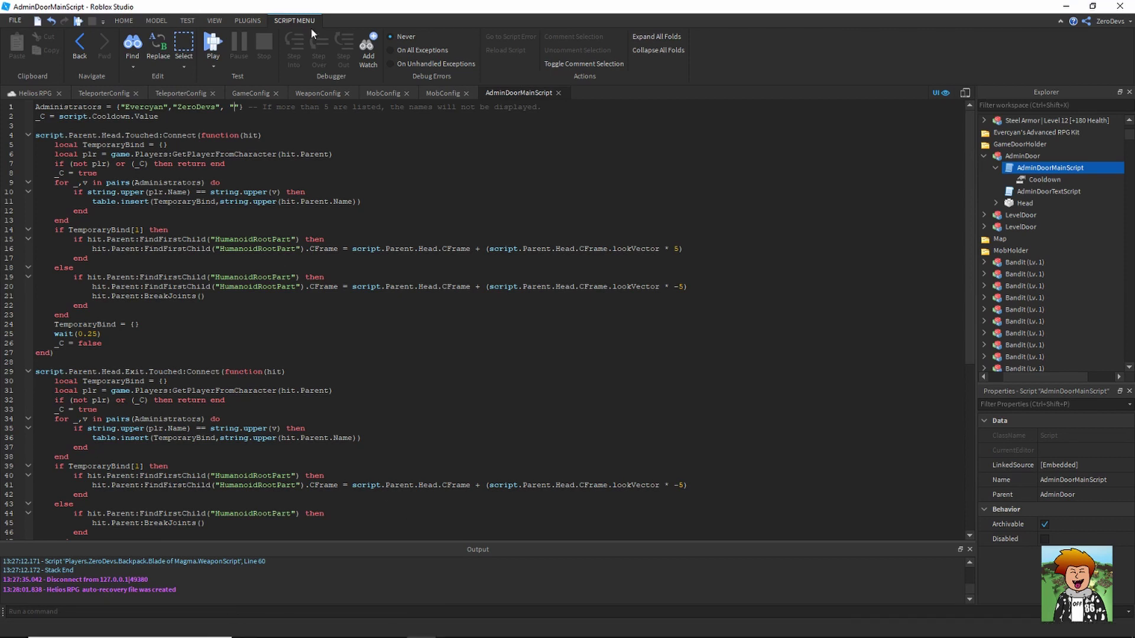
type("faitherke")
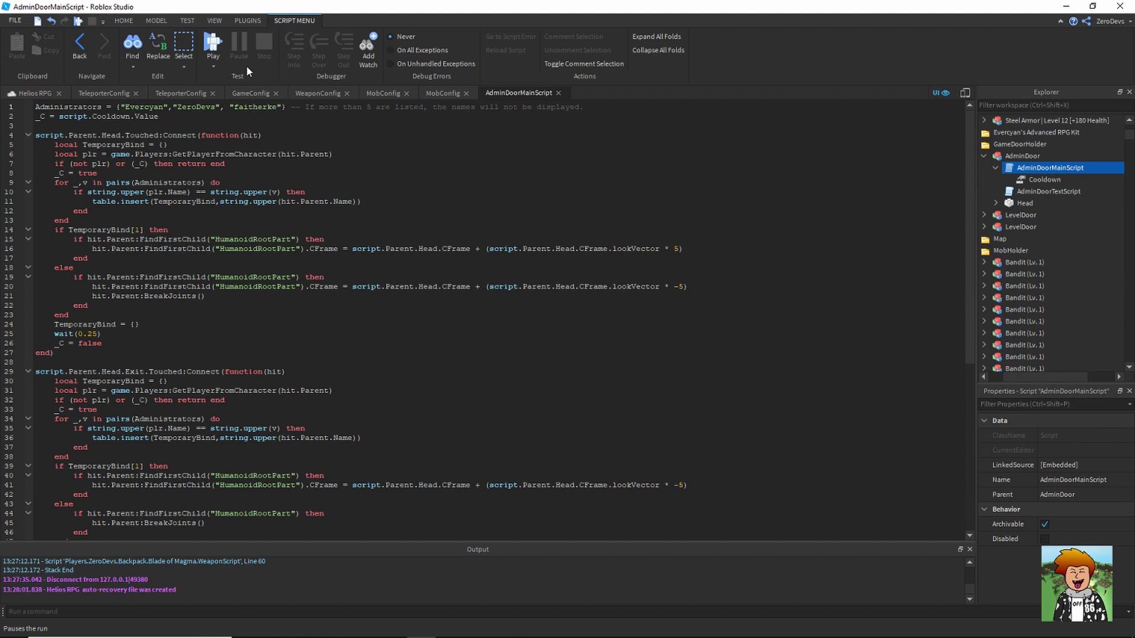
Complete the friend's username in the Administrators list of AdminDoorMainScript and return to the Helios RPG 3D scene
type("eperr")
key("BackSpace")
key("BackSpace")
left_click(37, 93)
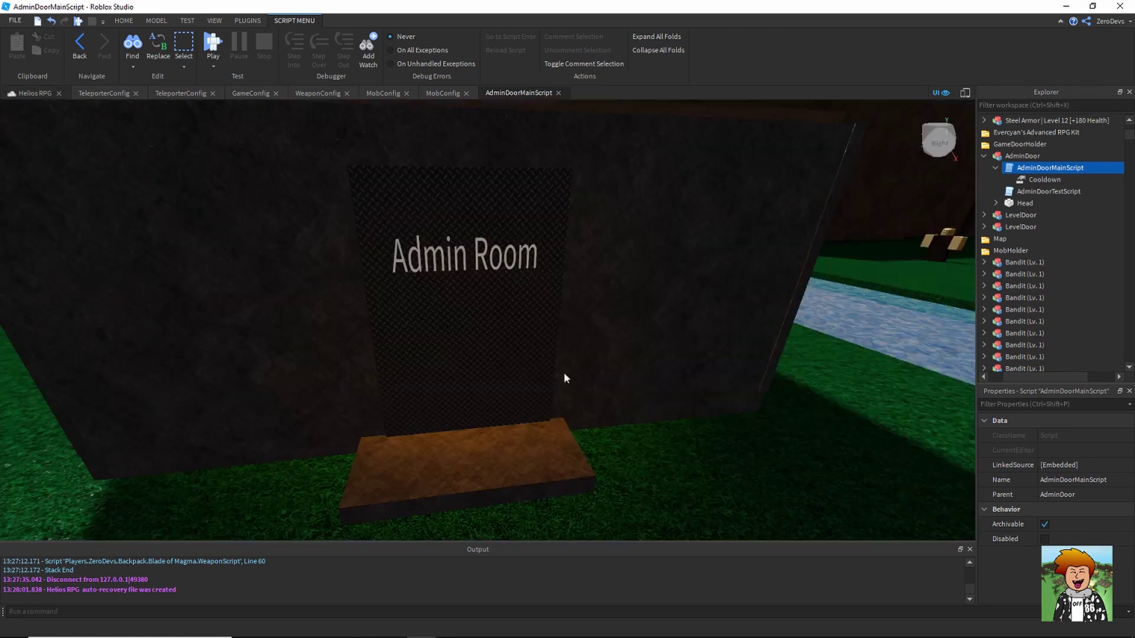
Duplicate the Bronze Armor stand from the armor shop and place the copy outside on the stone path
left_click(501, 353)
key("f")
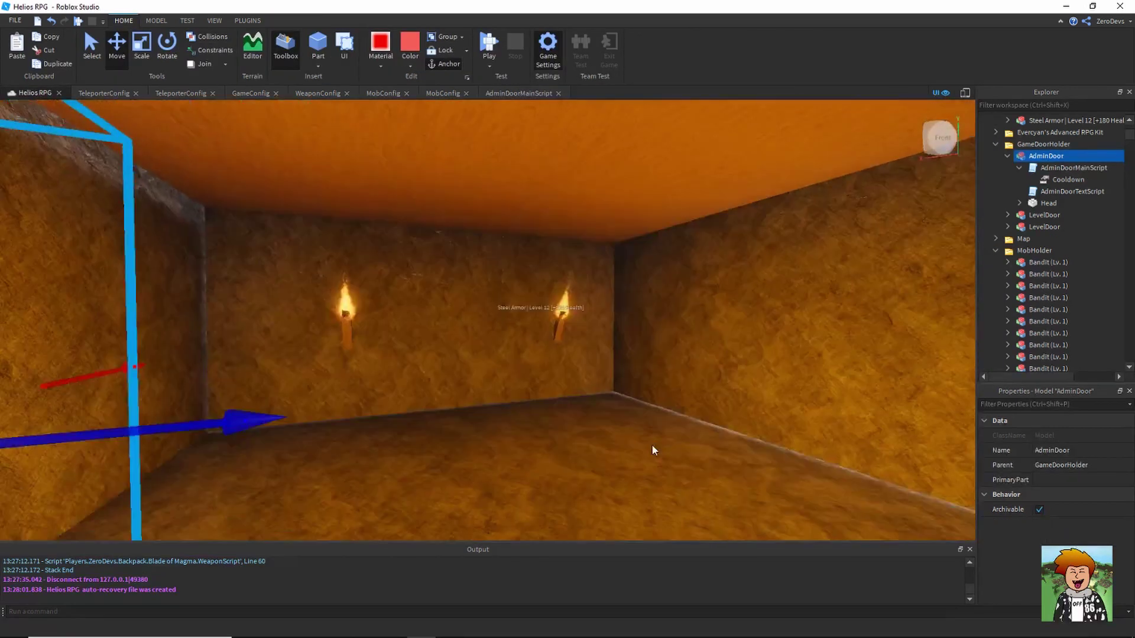
right_click_drag(651, 444, 654, 446)
scroll(653, 446, "down", 10)
right_click_drag(502, 388, 502, 387)
scroll(509, 391, "up", 8)
key("f")
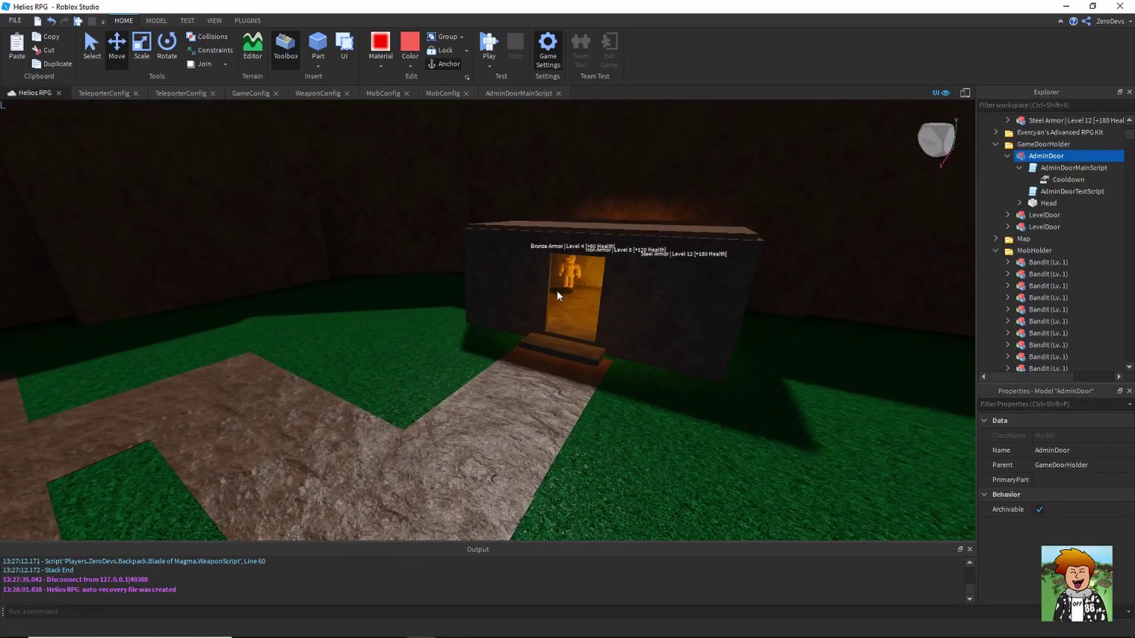
left_click(559, 291)
key("ctrl+d")
left_click_drag(538, 289, 322, 392)
key("s")
key("a")
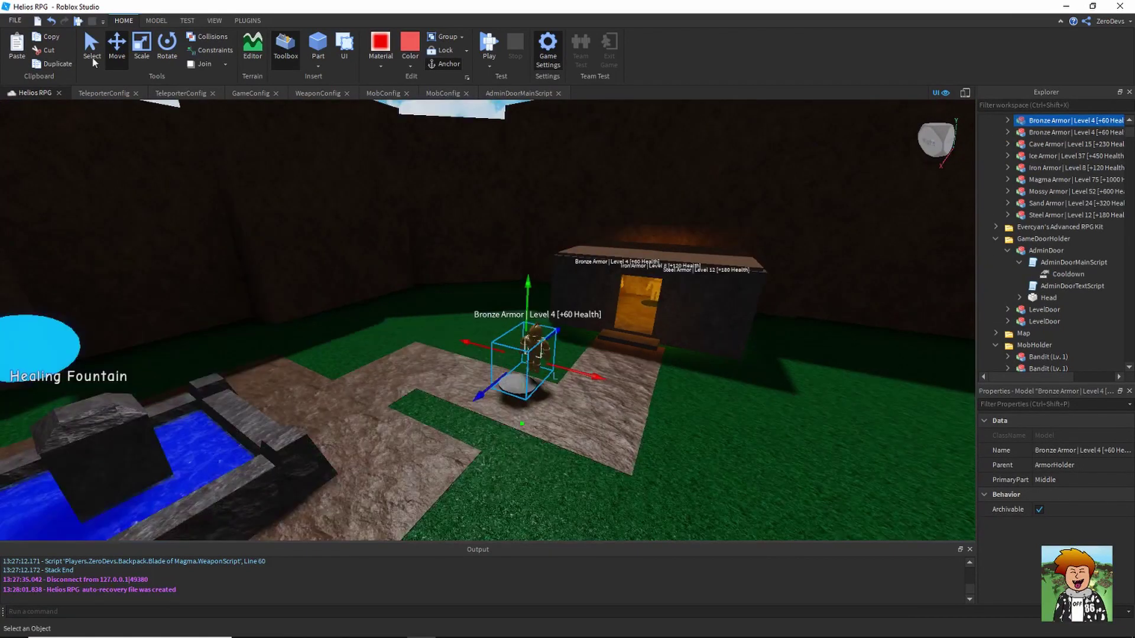
Carry the Bronze Armor copy across the spawn area onto the roof of the Admin Room
left_click(93, 56)
left_click_drag(527, 383, 584, 411)
right_click_drag(584, 412, 583, 410)
key("w")
key("w")
key("s")
left_click_drag(583, 410, 524, 256)
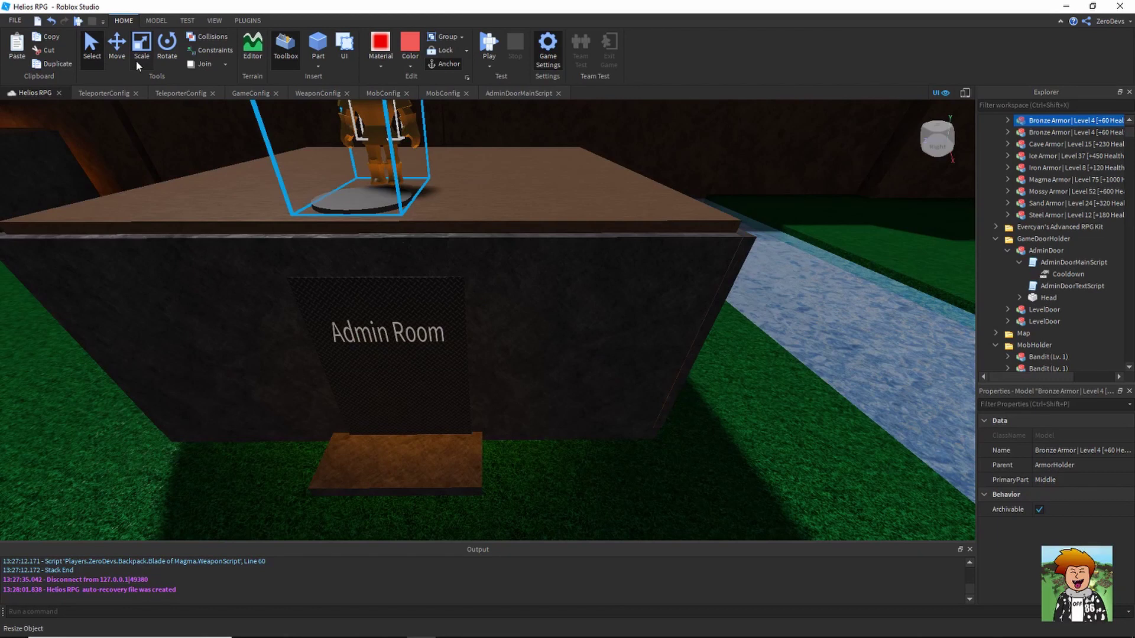
Lower the Bronze Armor copy into the Admin Room and position it on the floor in the far corner
left_click(123, 56)
left_click_drag(387, 255, 378, 350)
scroll(378, 350, "up", 5)
right_click_drag(378, 350, 378, 351)
left_click_drag(311, 303, 343, 423)
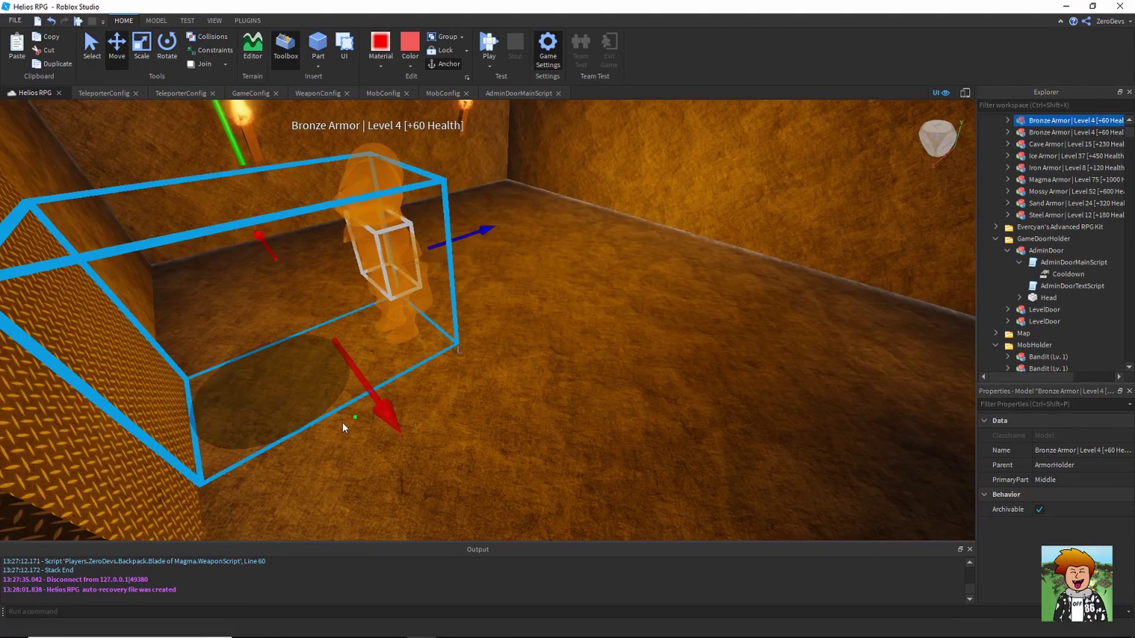
left_click_drag(367, 371, 672, 168)
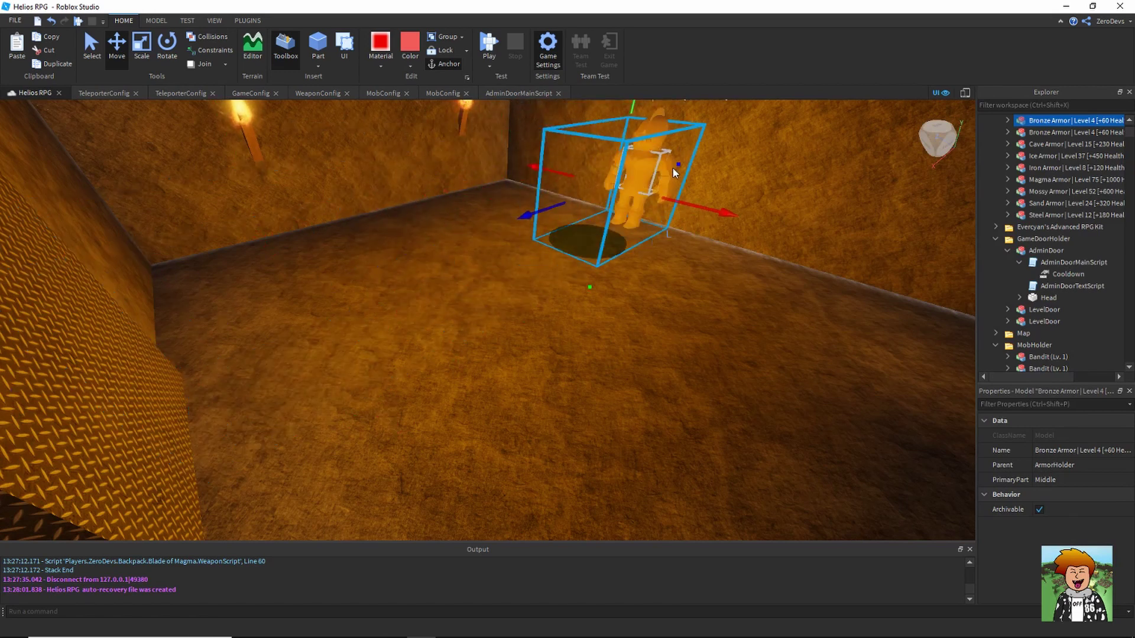
left_click_drag(720, 210, 609, 173)
key("f")
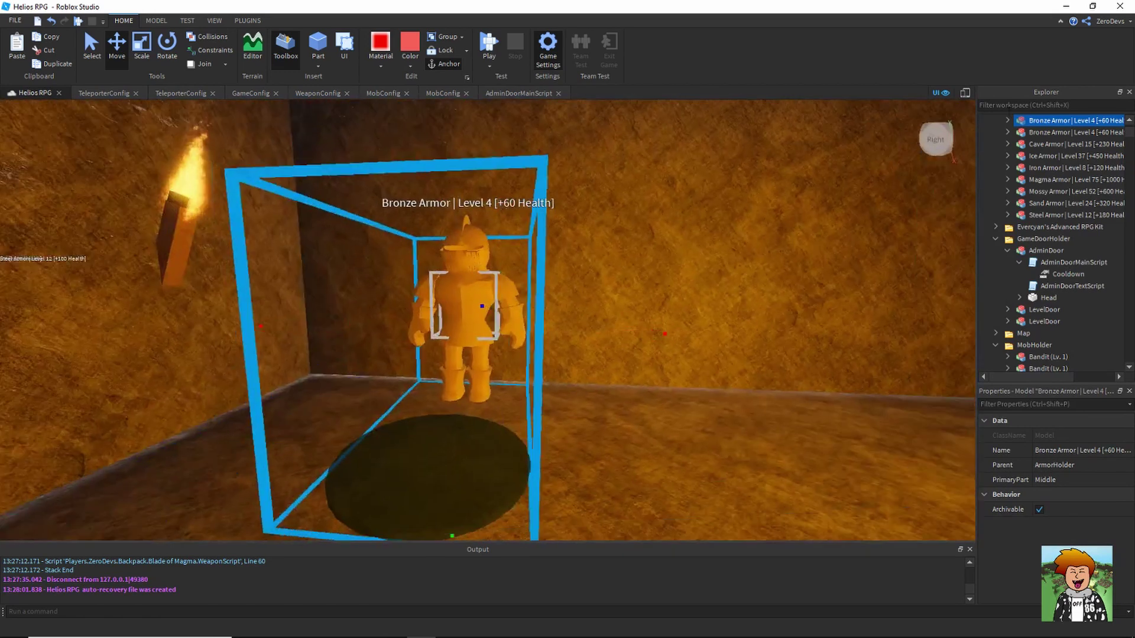
Rename the Bronze Armor copy as "Admin Armor | Level 0 [+999999999 Health]"
right_click(1053, 122)
left_click(1051, 190)
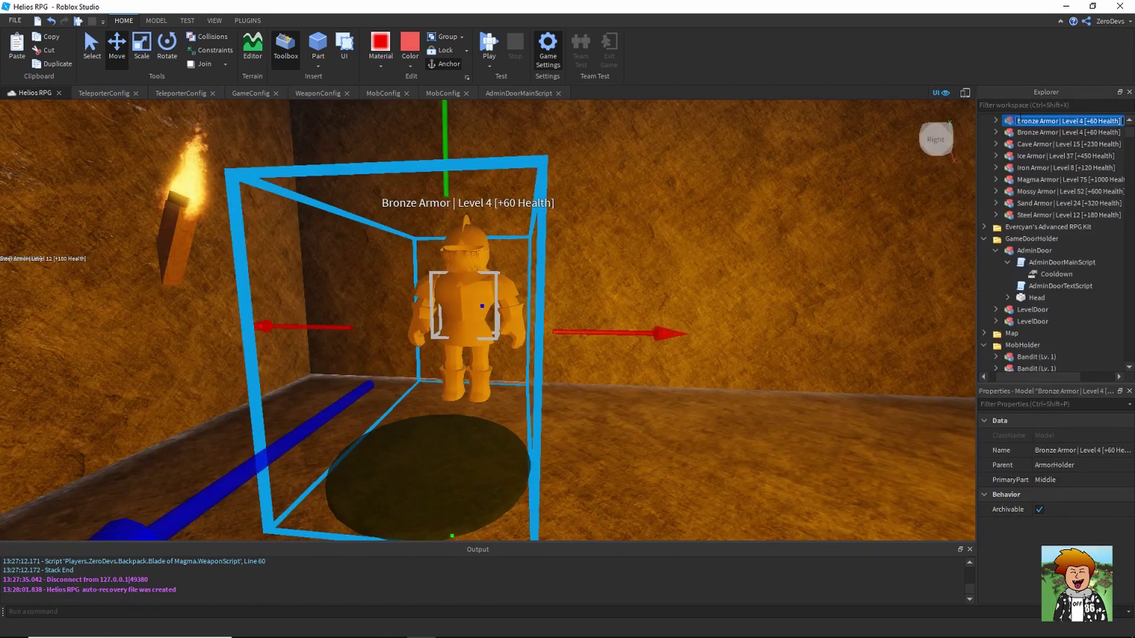
type("Admin")
left_click_drag(1023, 121, 1097, 120)
type("0")
left_click(1090, 121)
type("999")
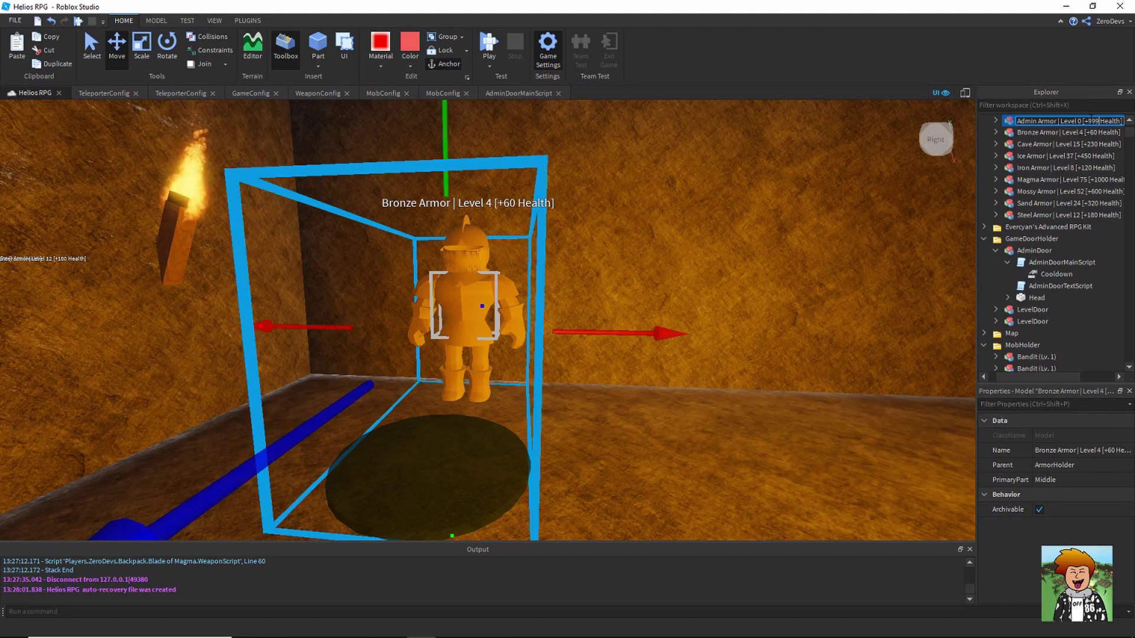
key("BackSpace")
key("BackSpace")
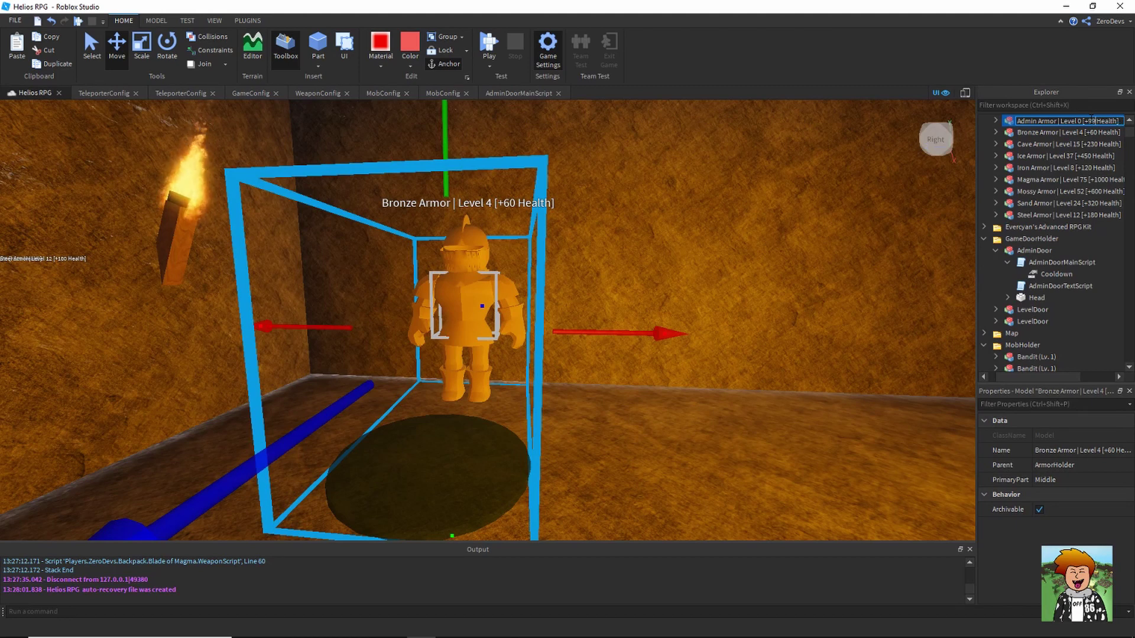
type("99")
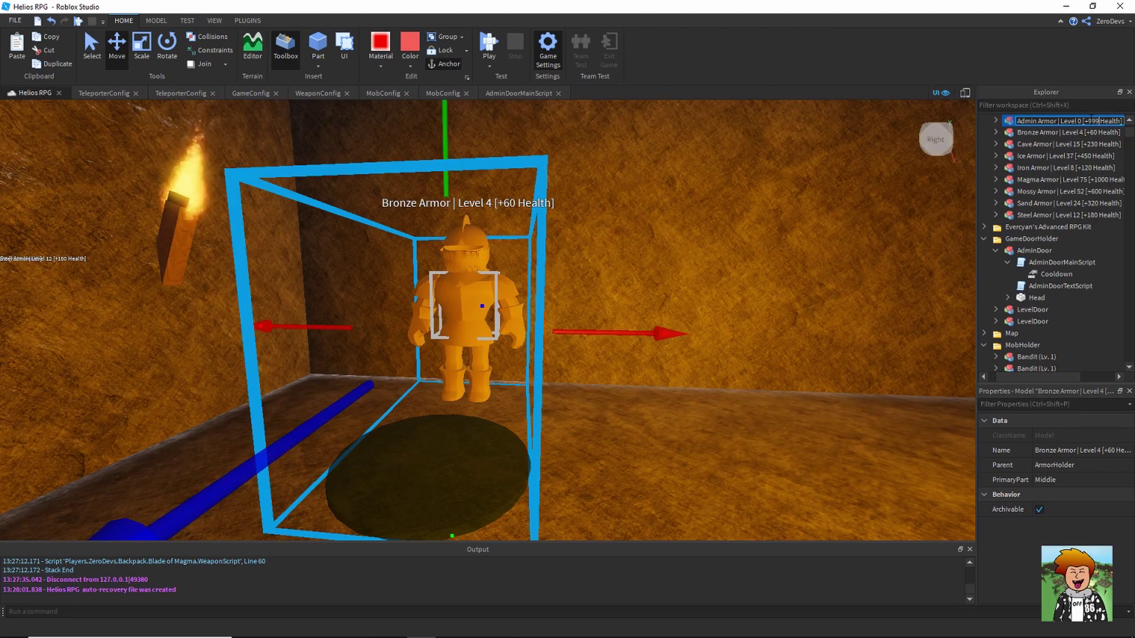
type("999999")
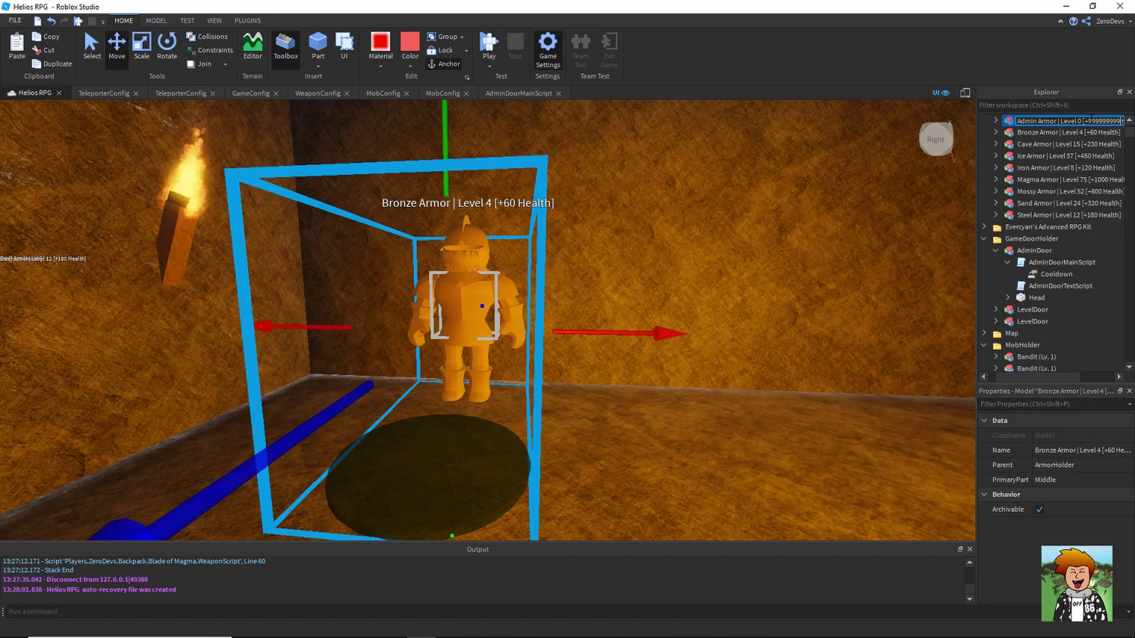
In the Admin Armor's ArmorConfig, set AddedHealth to 999999999, AddedWalkSpeed to 25 and LevelRequired to 0
left_click(995, 120)
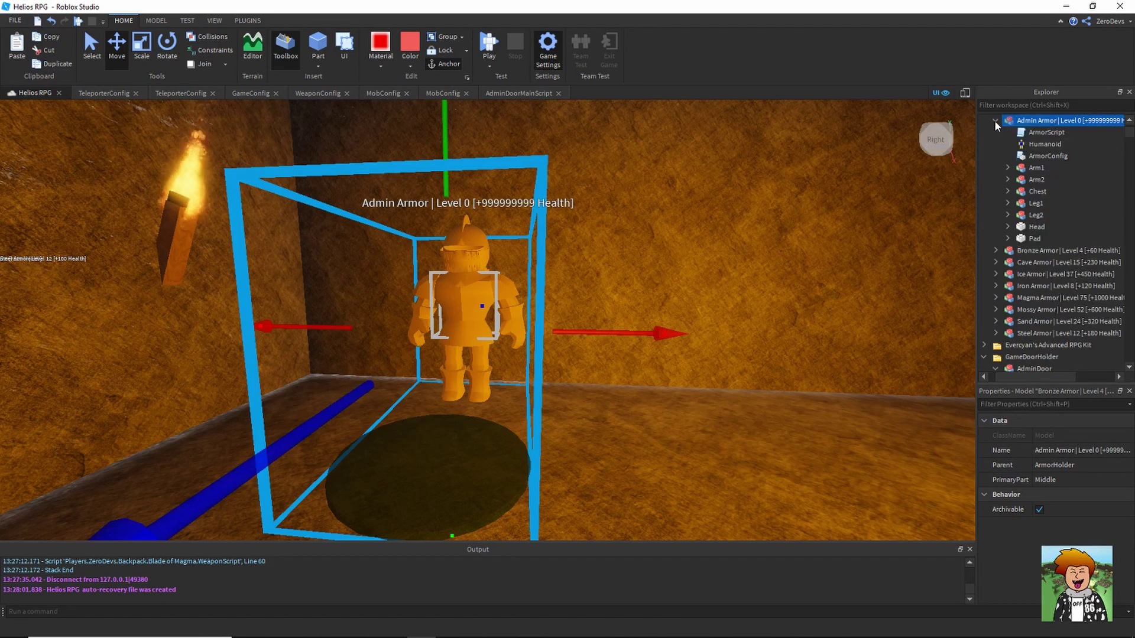
double_click(1047, 155)
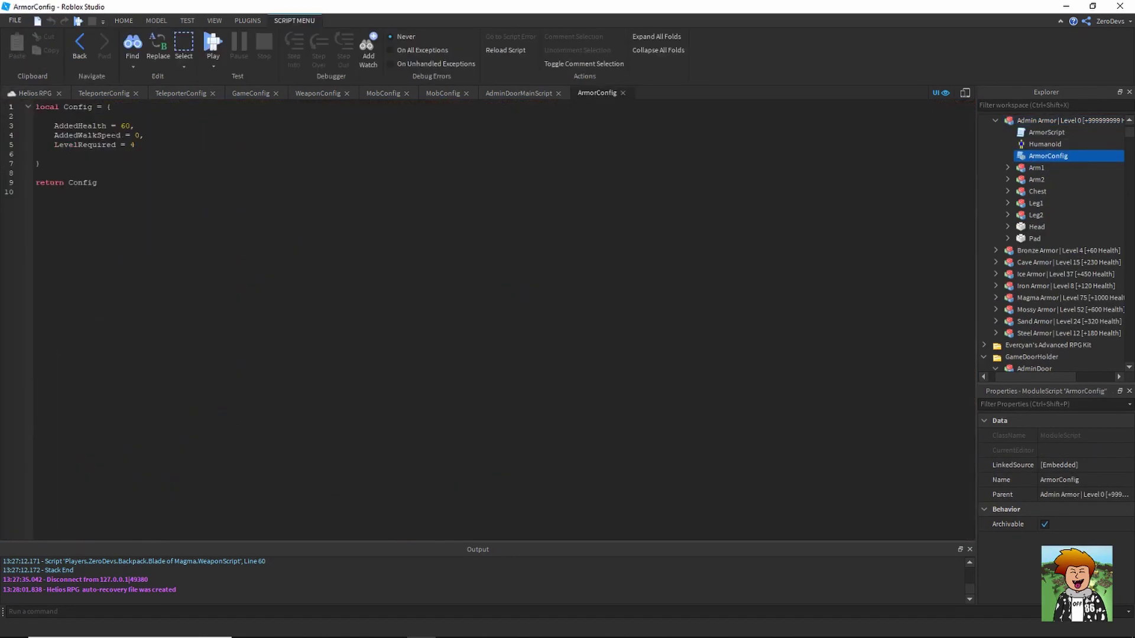
double_click(125, 126)
type("999999999")
double_click(133, 144)
type("0")
double_click(136, 135)
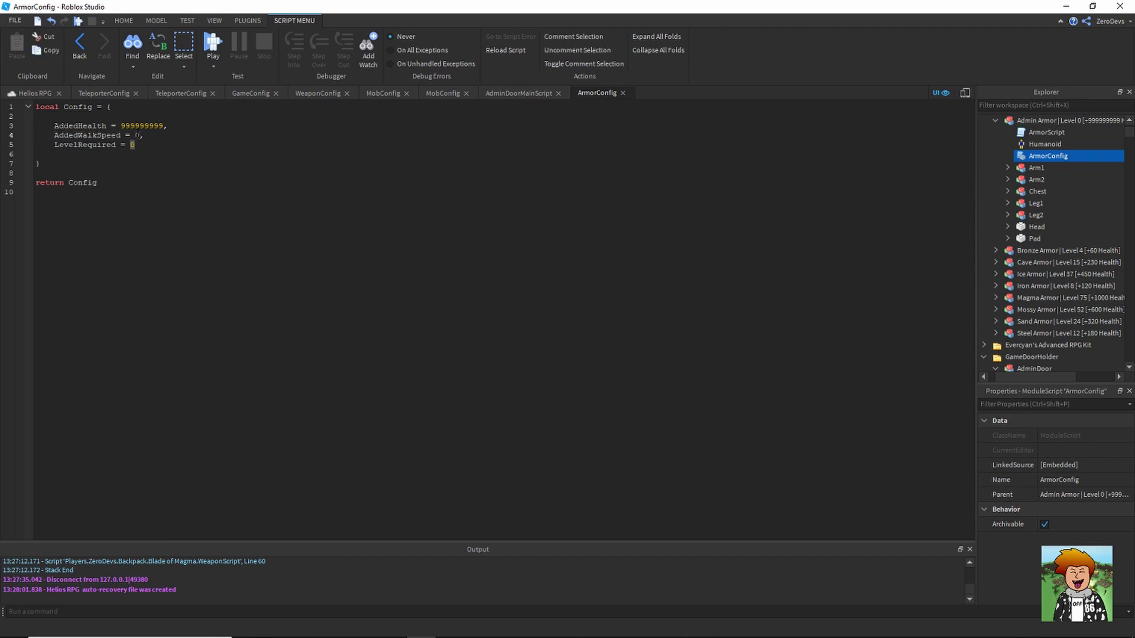
type("2")
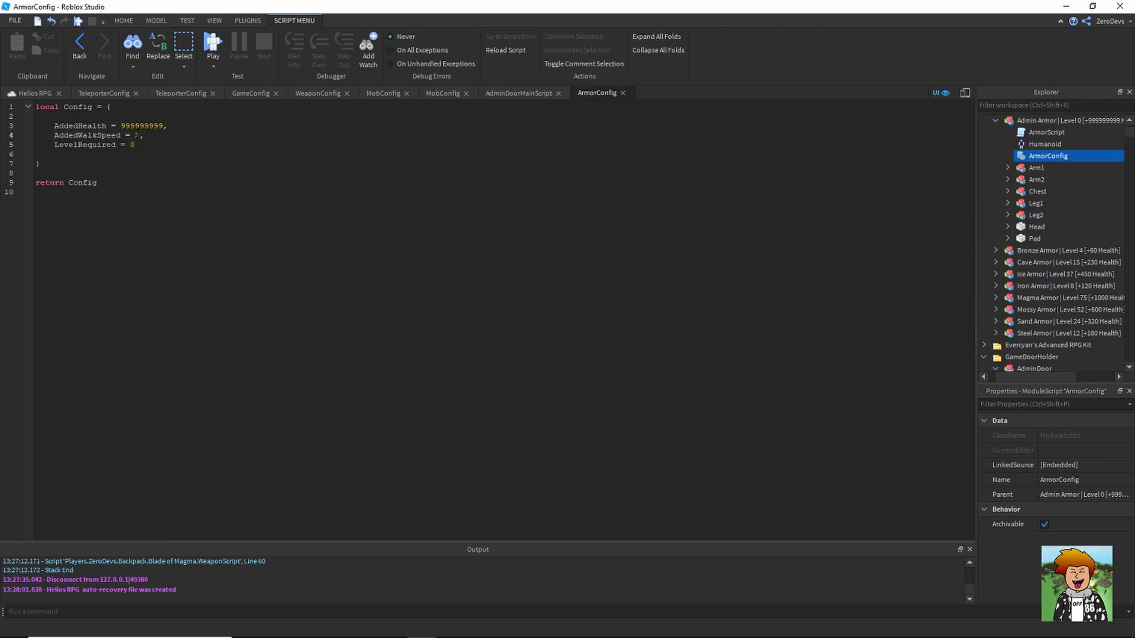
type("5")
left_click(34, 93)
Move the Admin Armor's two arms, chest and two legs out through the Admin Room wall onto the grass
left_click(487, 310)
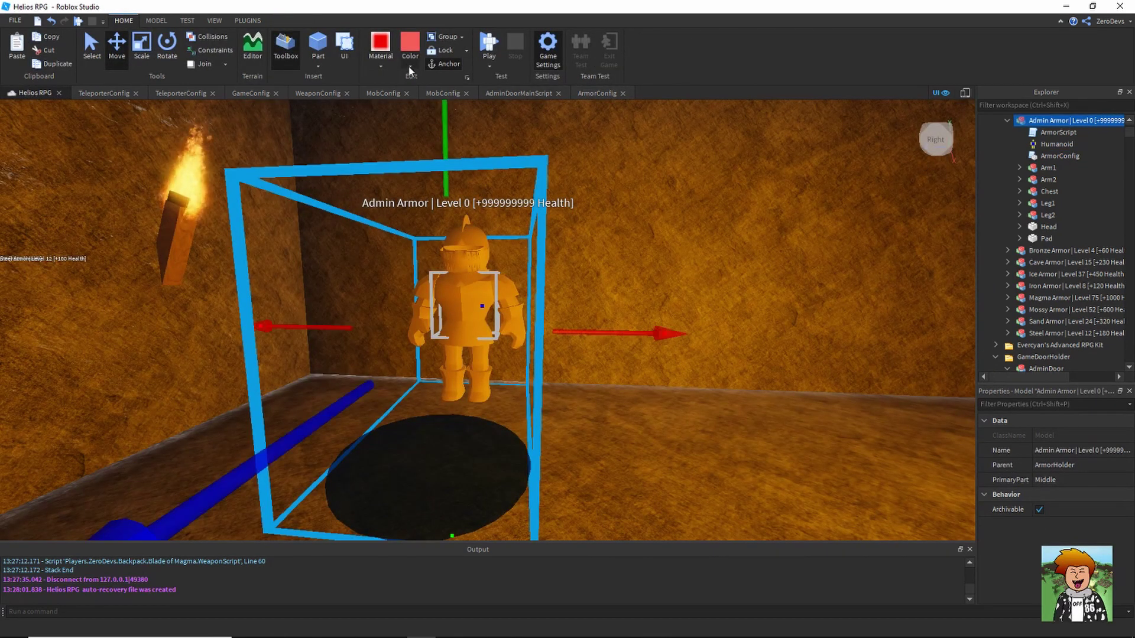
left_click(1043, 167)
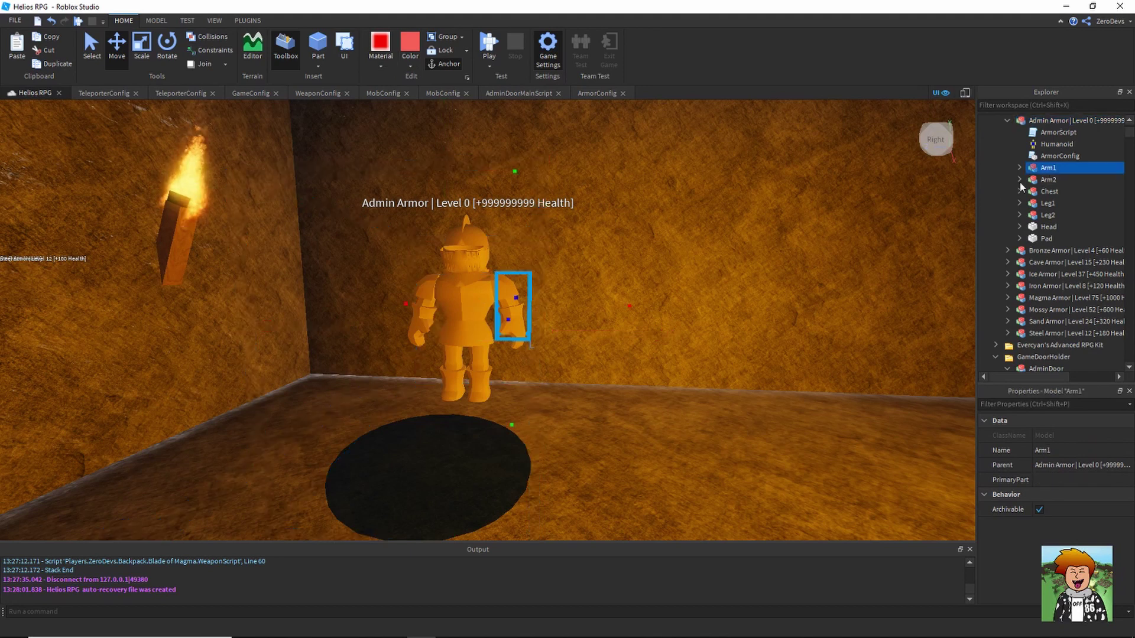
left_click(1024, 215, "shift")
key("f")
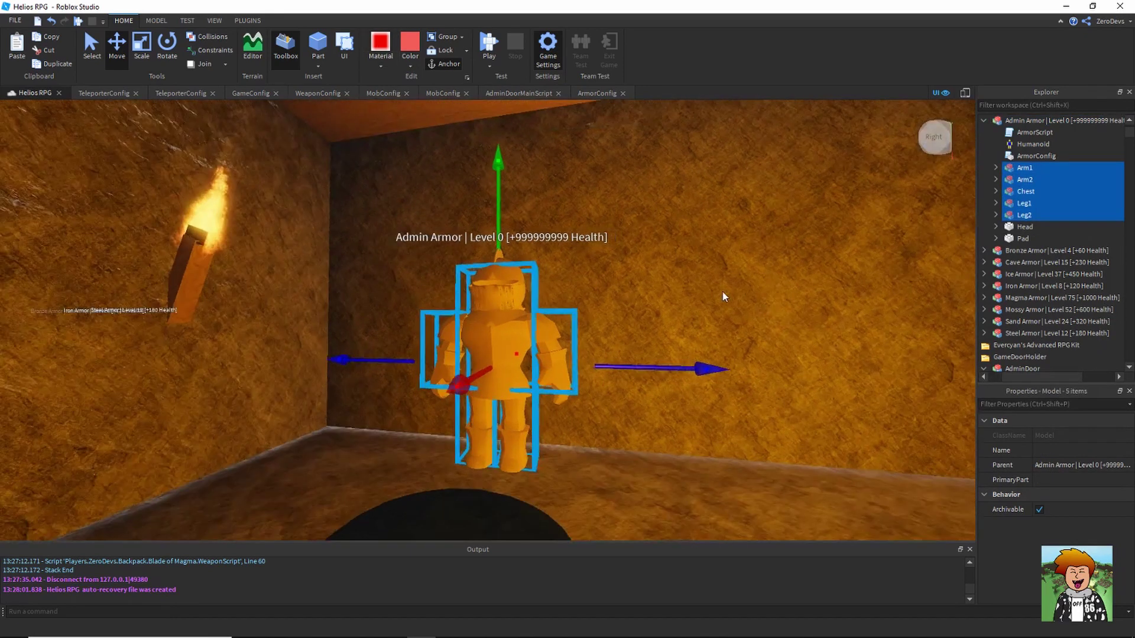
right_click_drag(722, 293, 722, 297)
key("w")
left_click_drag(695, 338, 630, 341)
key("d")
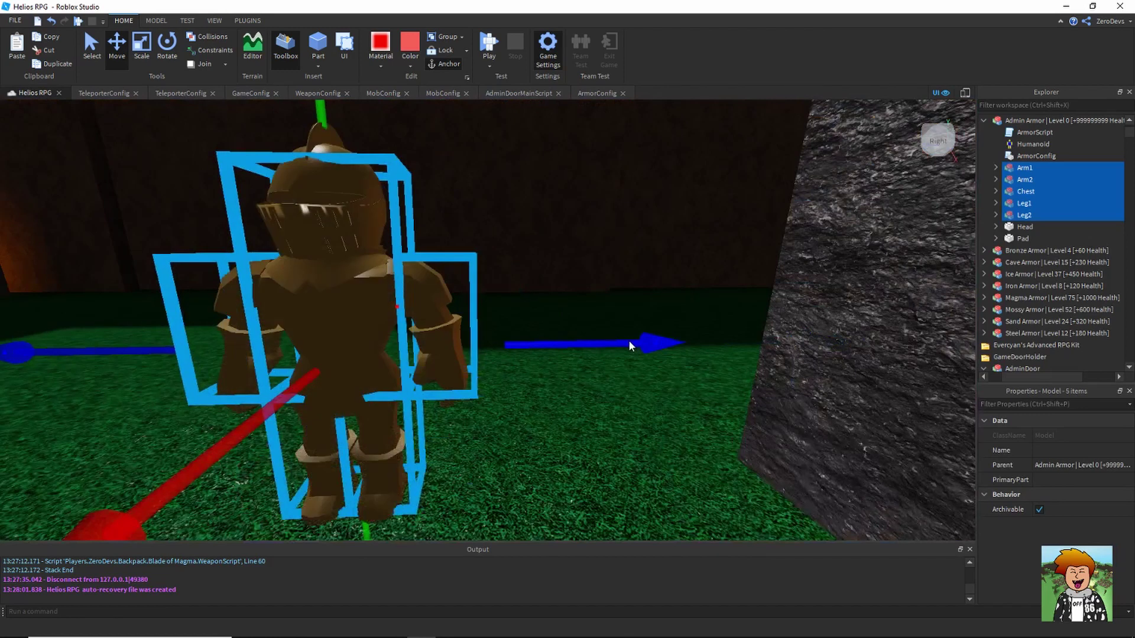
Examine the colour and material of the Middle part inside the Admin Armor's Arm1 model
left_click(996, 168)
left_click(1039, 176)
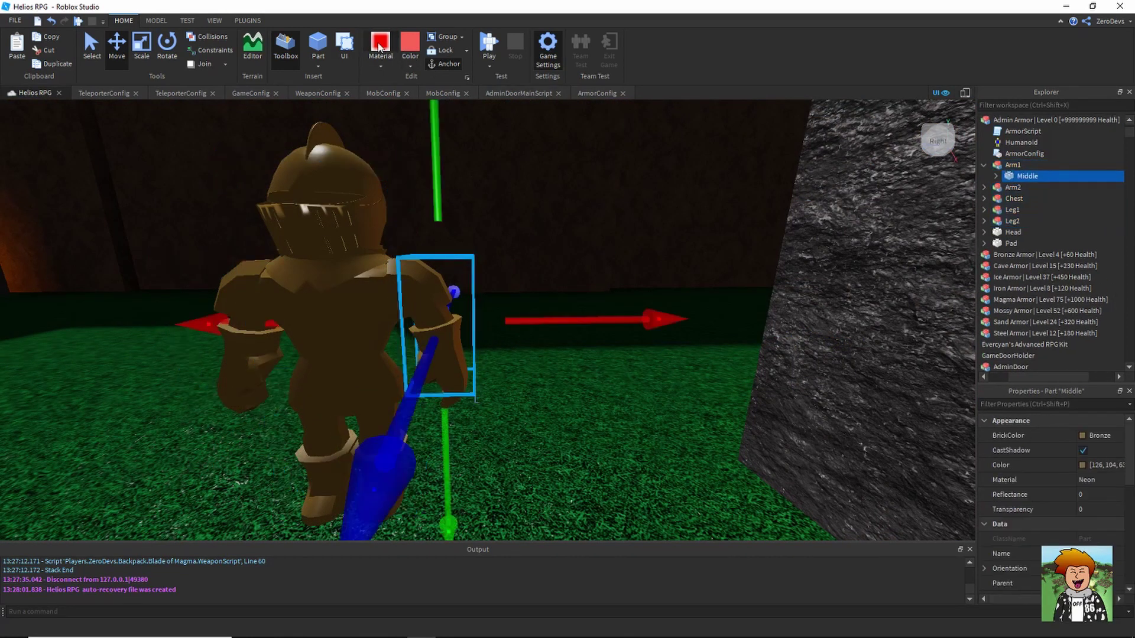
left_click(984, 165)
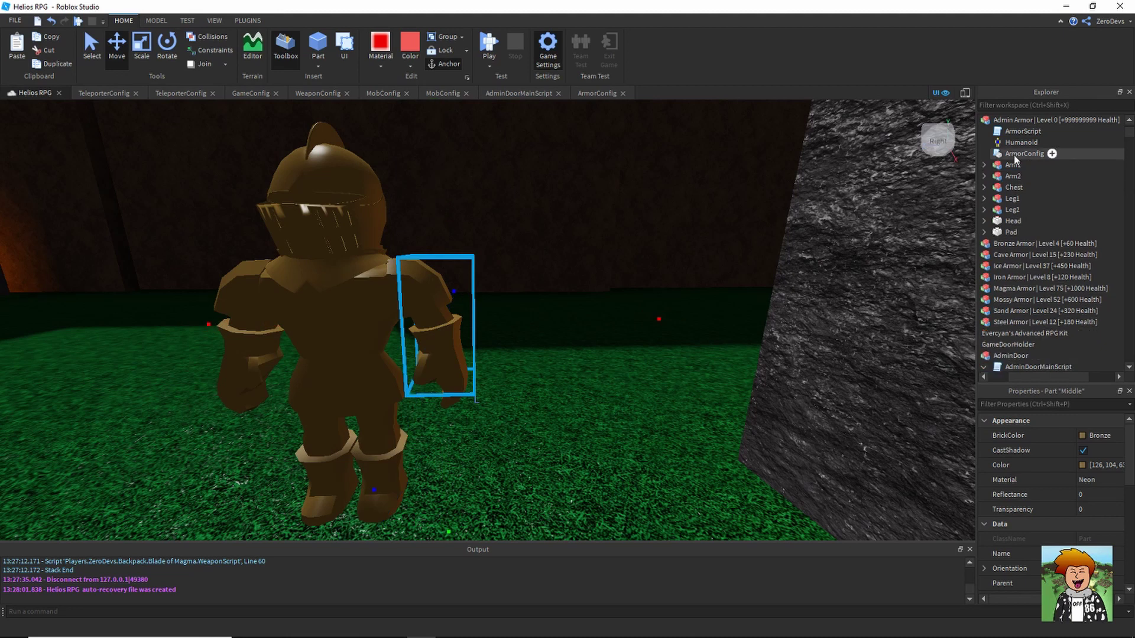
left_click(1040, 120)
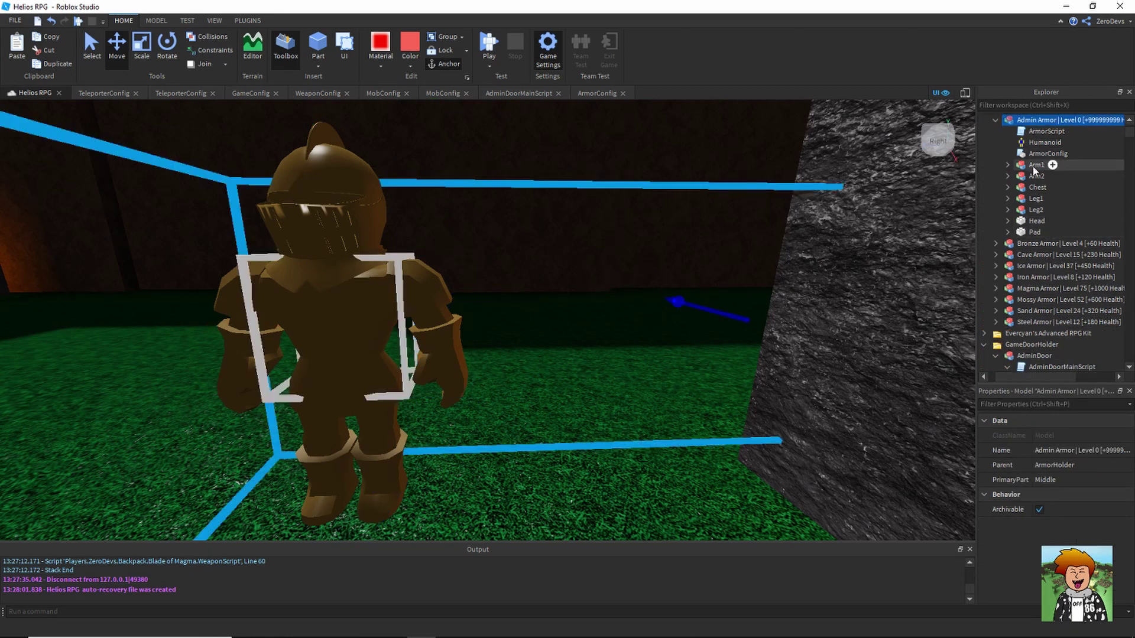
left_click(1037, 165)
left_click(1025, 122)
Move the Admin Armor's two arms, chest and two legs back inside the Admin Room beside the pad
key("s")
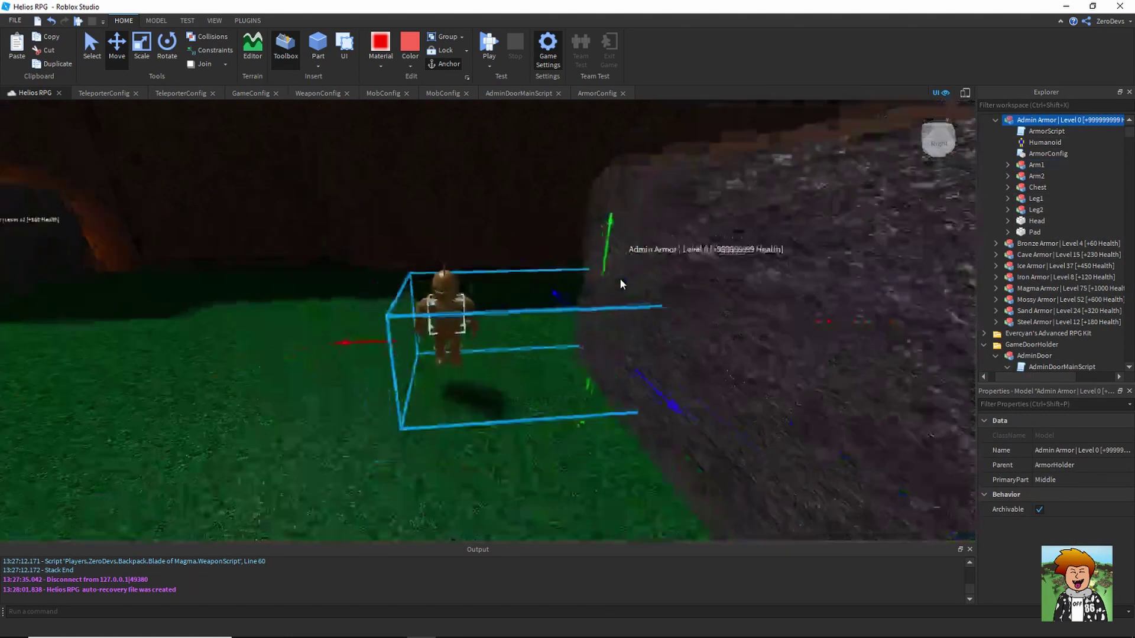
key("d")
key("w")
key("a")
key("w")
key("d")
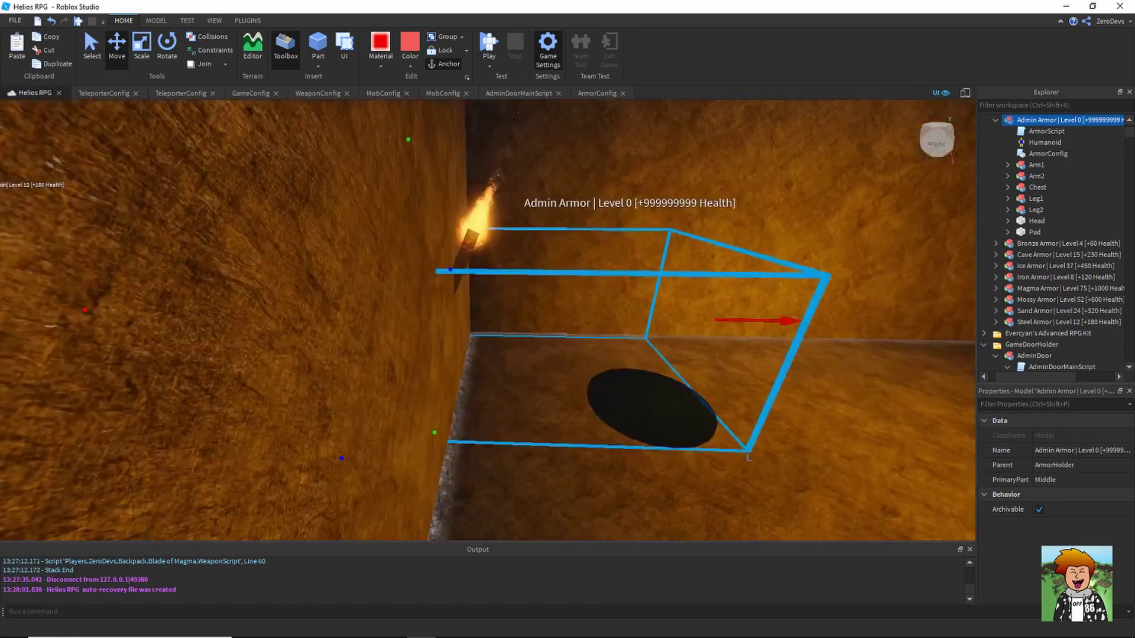
key("a")
left_click(1035, 198)
left_click(1035, 209)
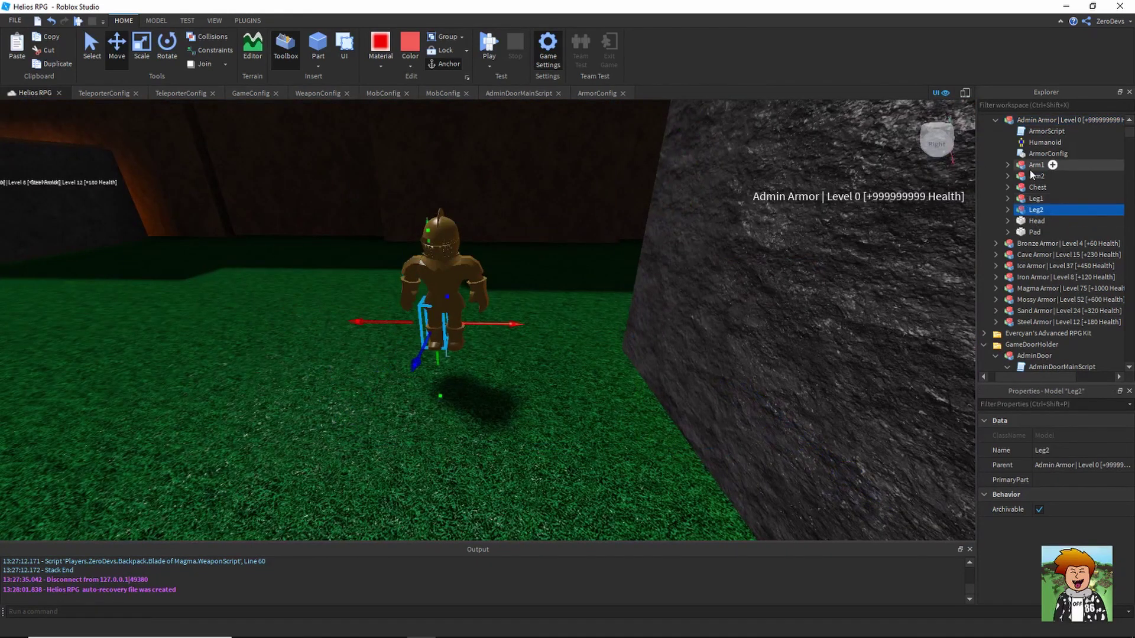
left_click(1037, 165, "shift")
left_click_drag(568, 288, 672, 286)
key("d")
key("w")
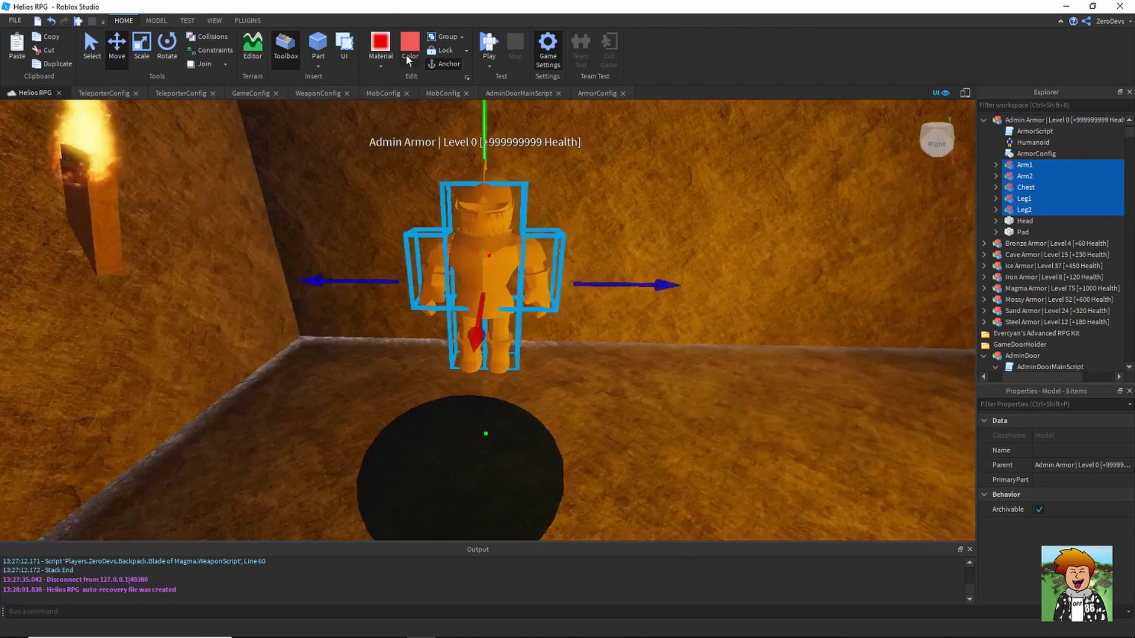
Paint the Admin Armor's helmet light red and its leg pink
left_click(410, 50)
left_click(410, 50)
left_click(408, 49)
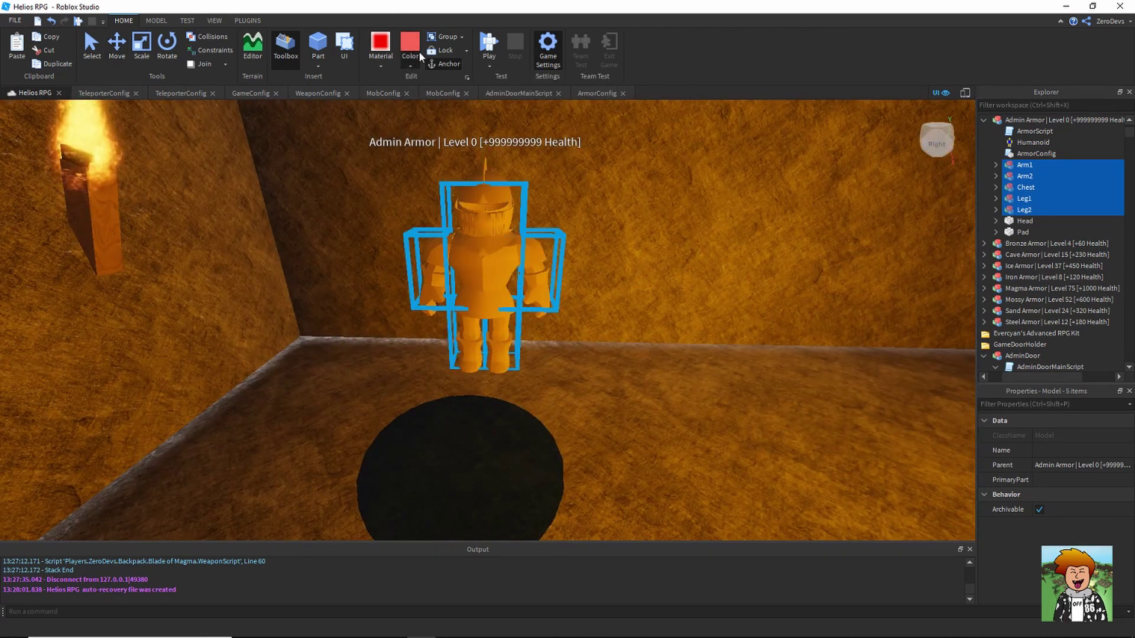
left_click(482, 221)
left_click(410, 61)
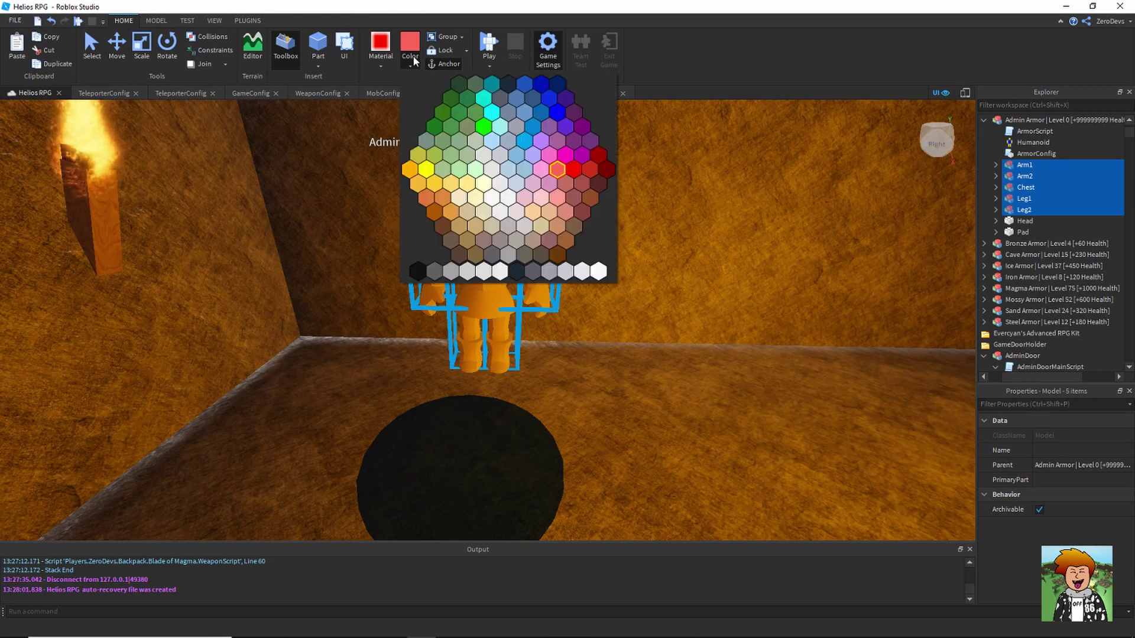
left_click(550, 157)
left_click(502, 338)
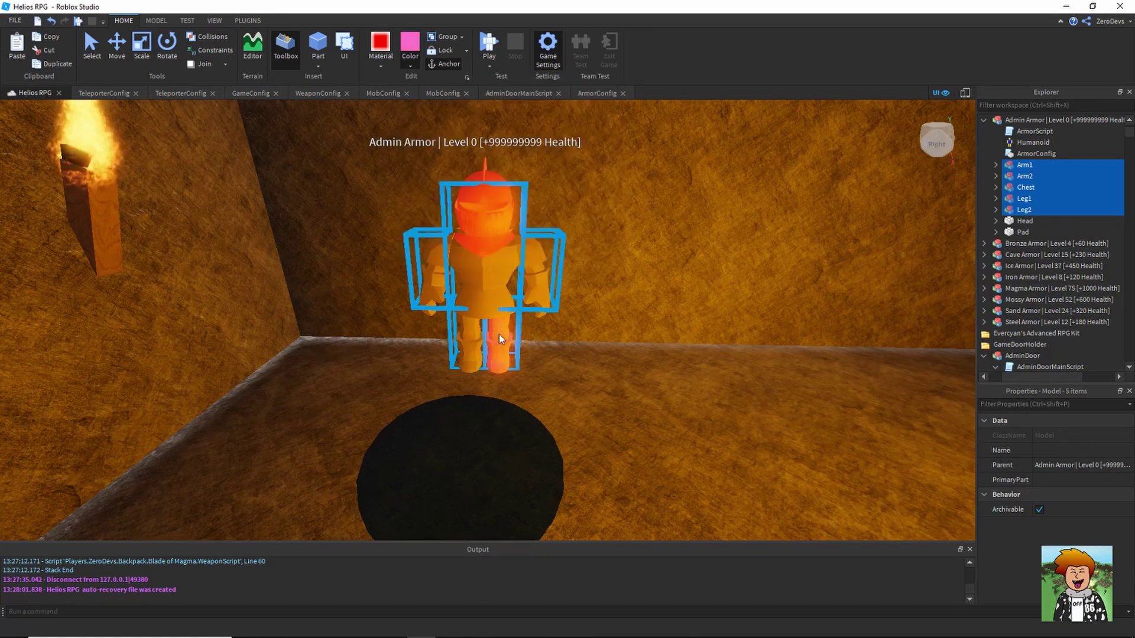
left_click(474, 336)
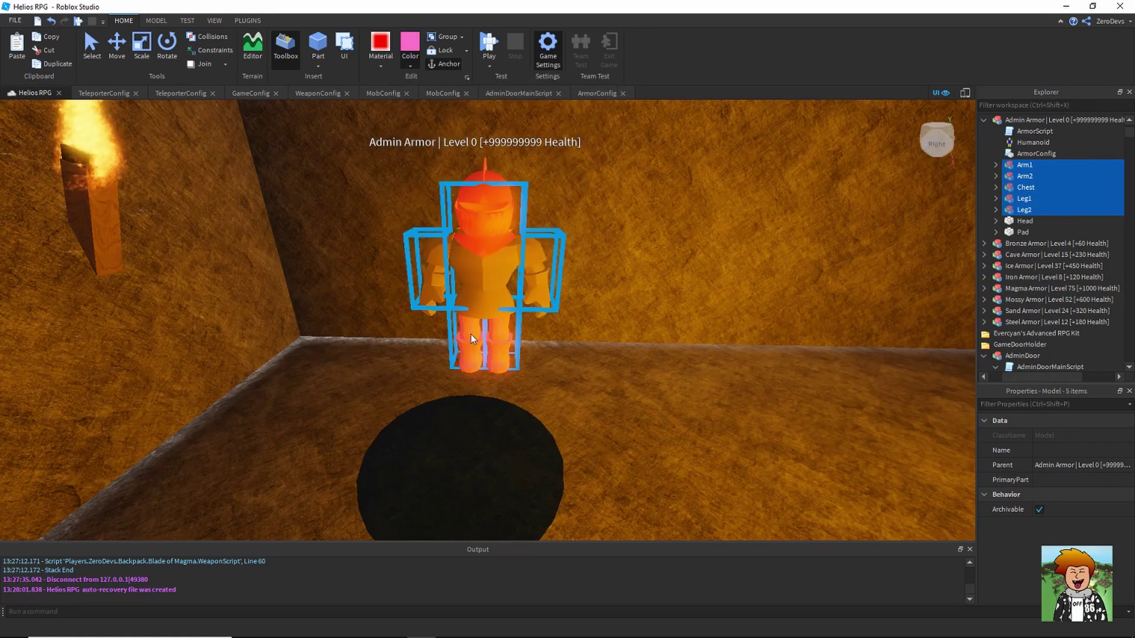
Paint the Admin Armor's chest bright blue
left_click(410, 61)
left_click(524, 140)
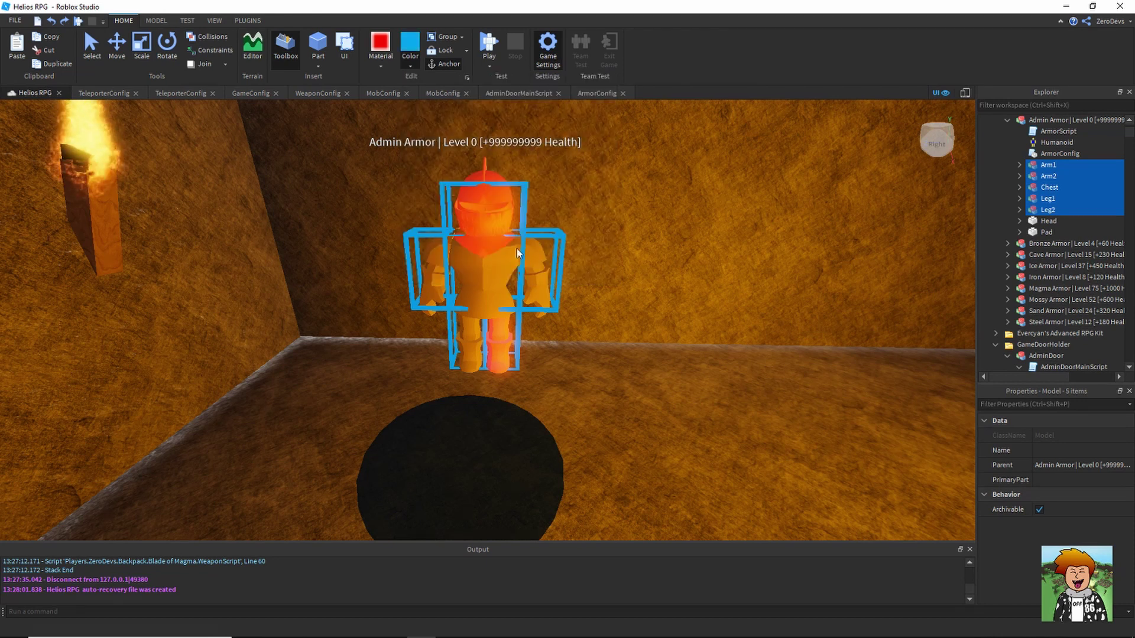
left_click(504, 273)
left_click(410, 61)
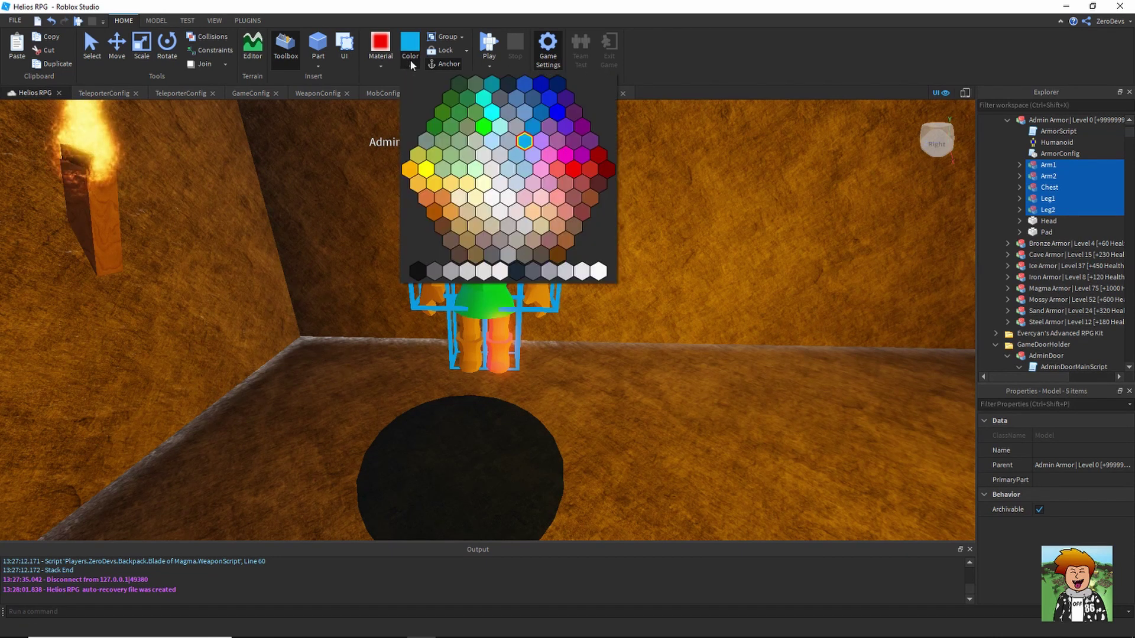
left_click(418, 212)
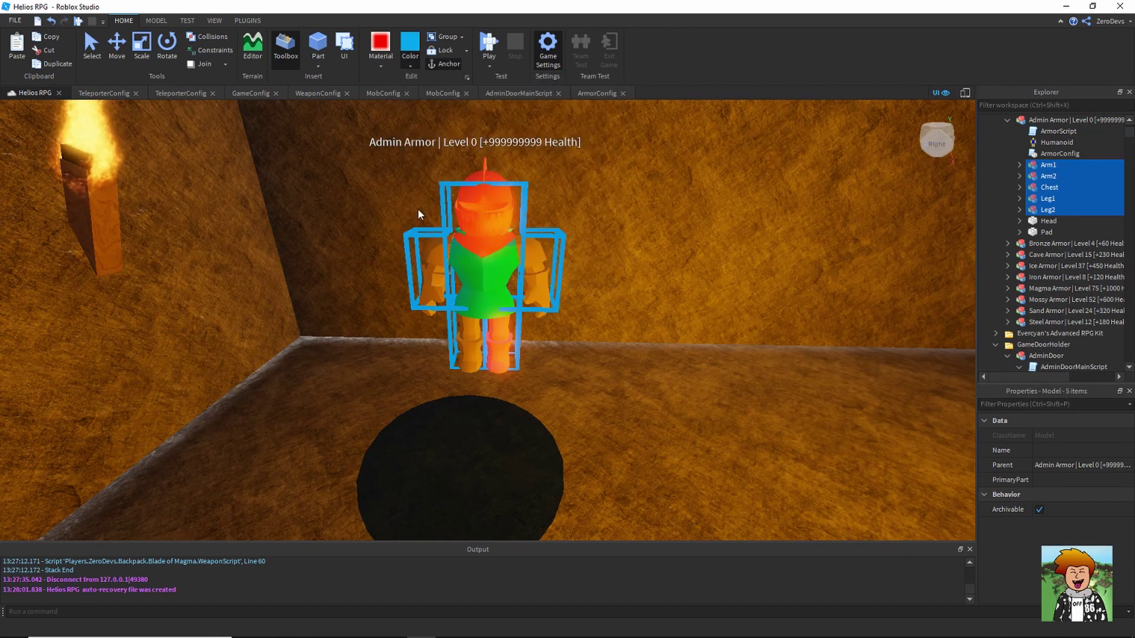
Paint one of the Admin Armor's arms yellow, the other arm green, and the remaining leg magenta
left_click(410, 61)
left_click(484, 127)
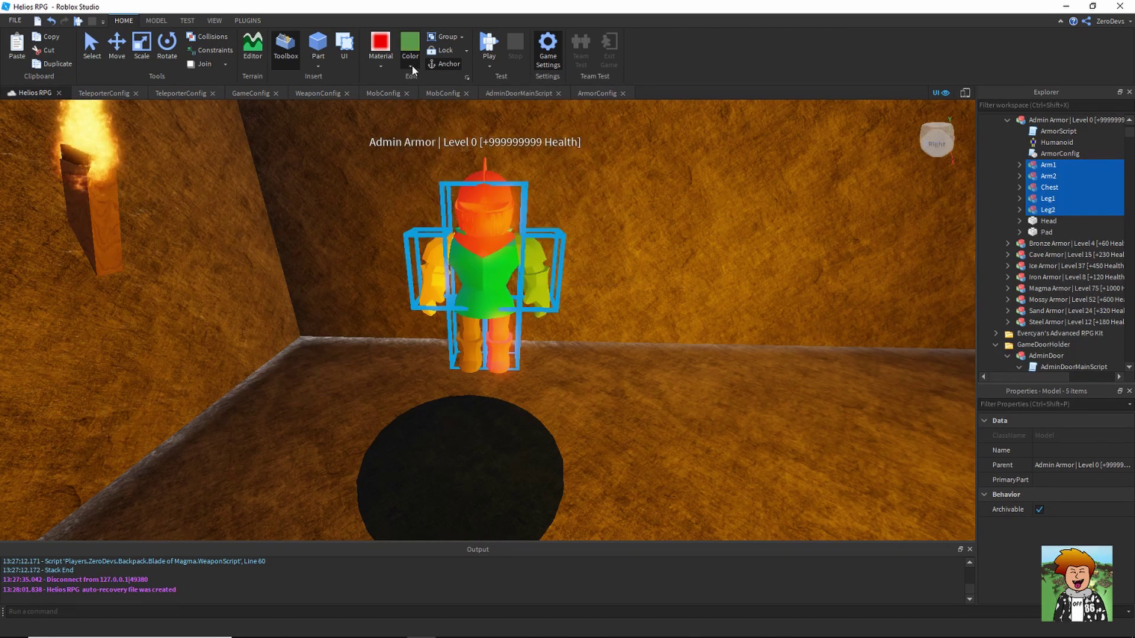
left_click(407, 67)
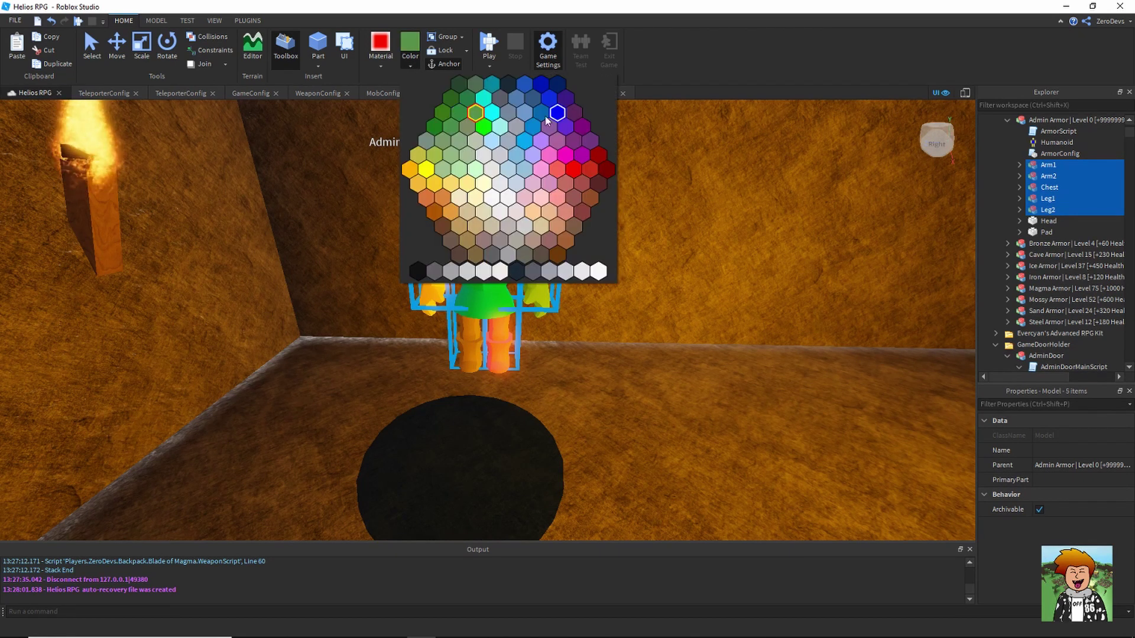
left_click(582, 156)
Deselect the Admin Armor's body parts and start a play test of the game
key("ctrl+2")
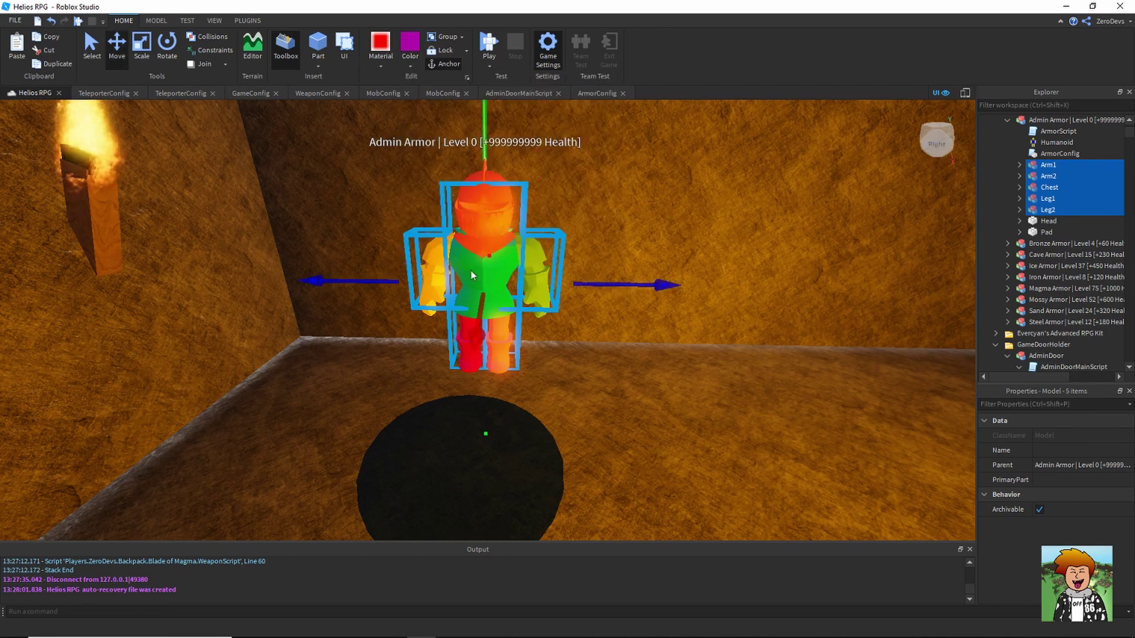
key("a")
left_click_drag(636, 286, 700, 283)
key("d")
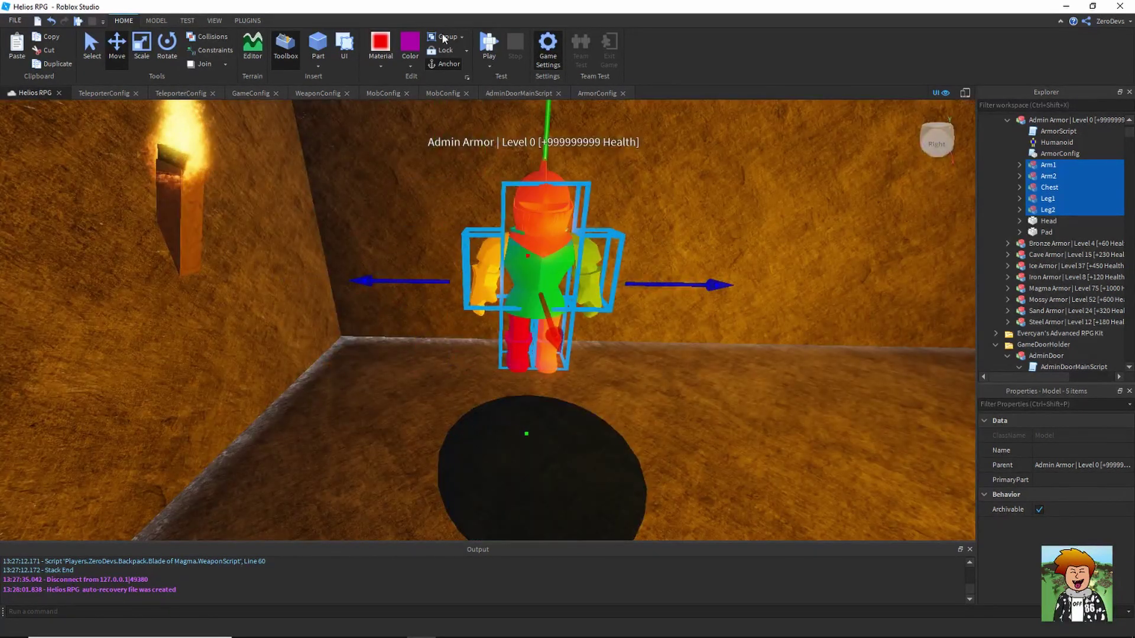
key("a")
right_click_drag(444, 185, 454, 304)
scroll(535, 348, "down", 3)
left_click(555, 364)
scroll(540, 296, "down", 8)
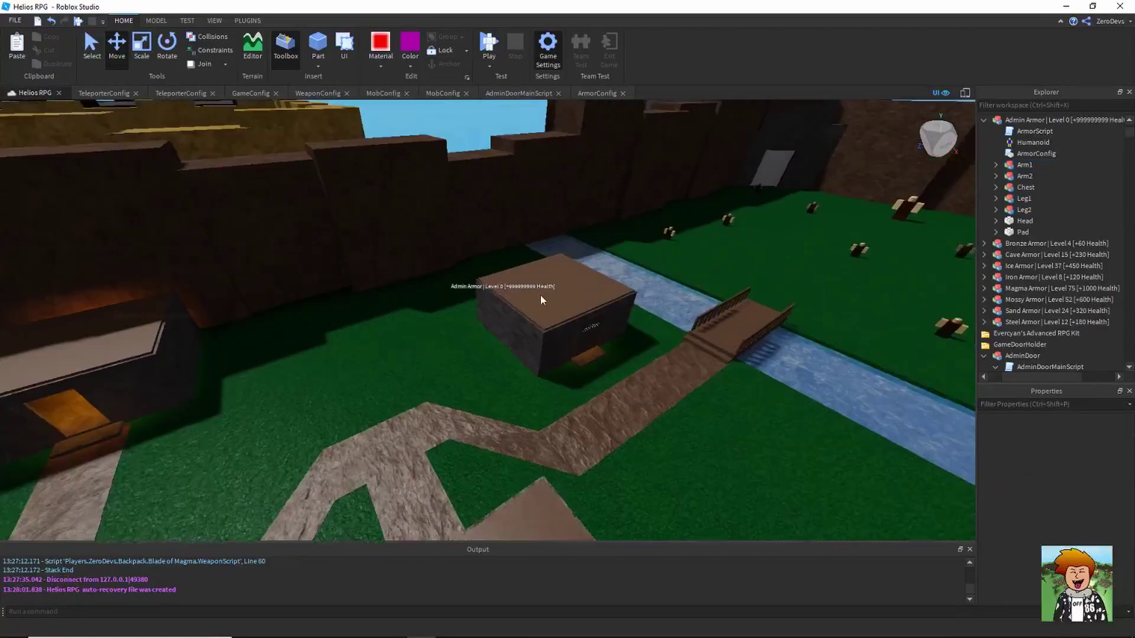
left_click(485, 47)
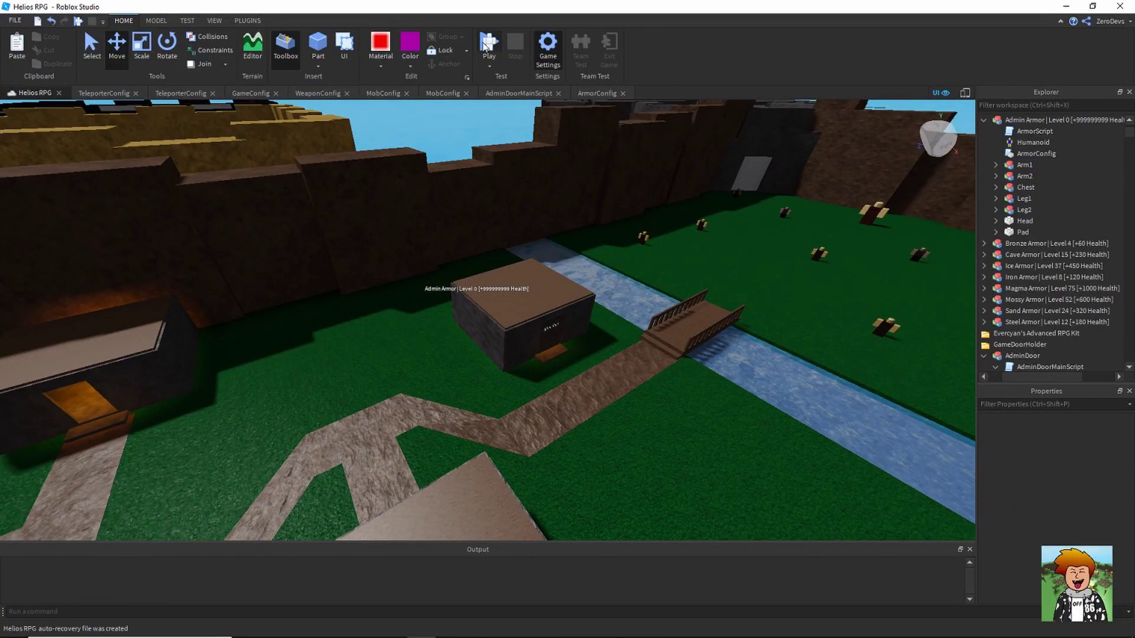
Switch to Chrome to open the Helios RPG game page on the Roblox site, and return to Roblox Studio
mouse_move(391, 625)
mouse_move(388, 595)
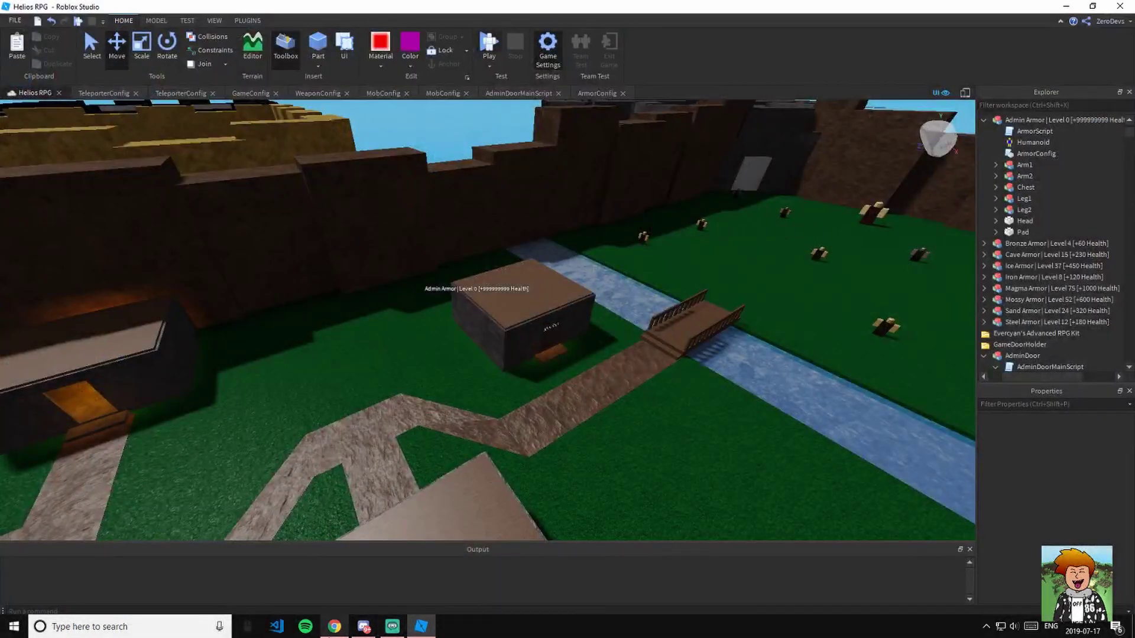
left_click(335, 627)
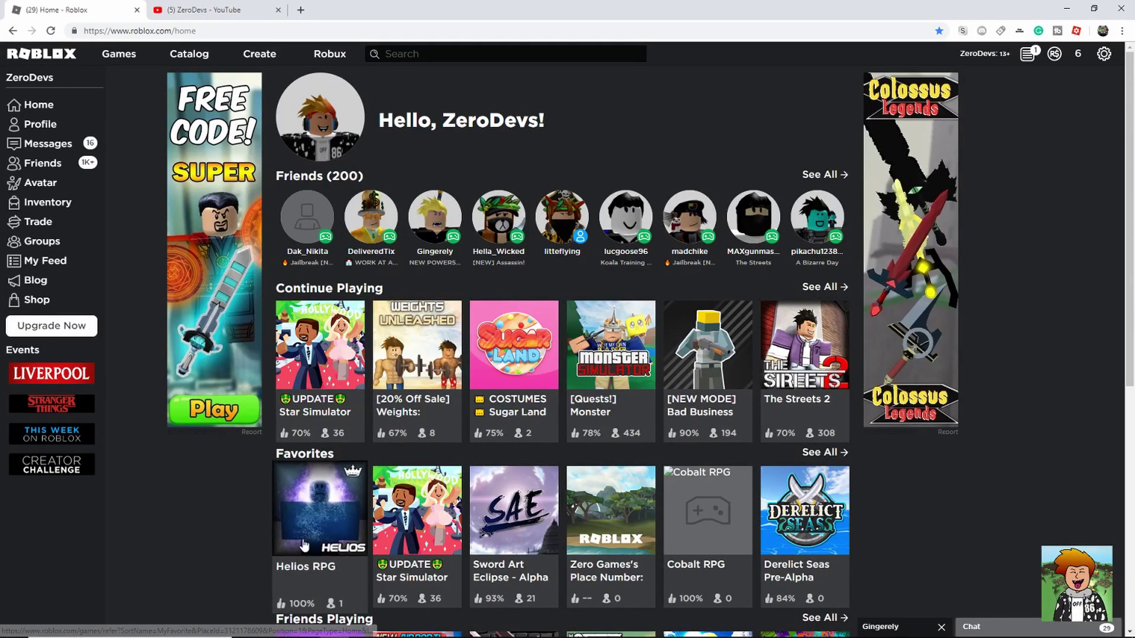
left_click(421, 626)
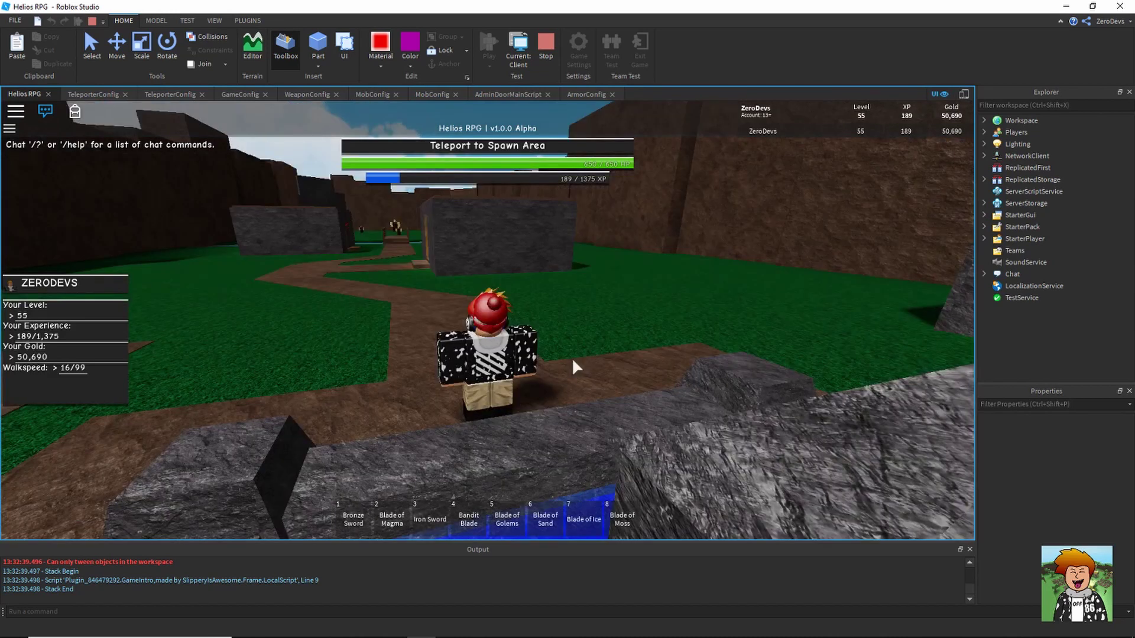
Walk the character from the spawn area to the Admin Room and enter through its restricted door
key("w")
key("w")
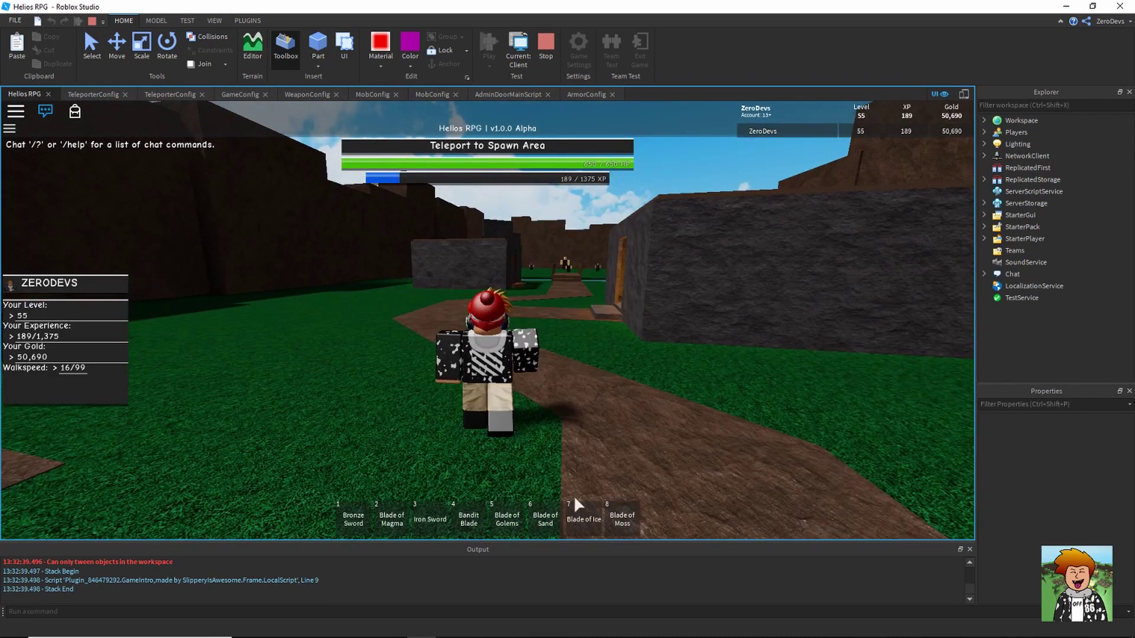
key("w")
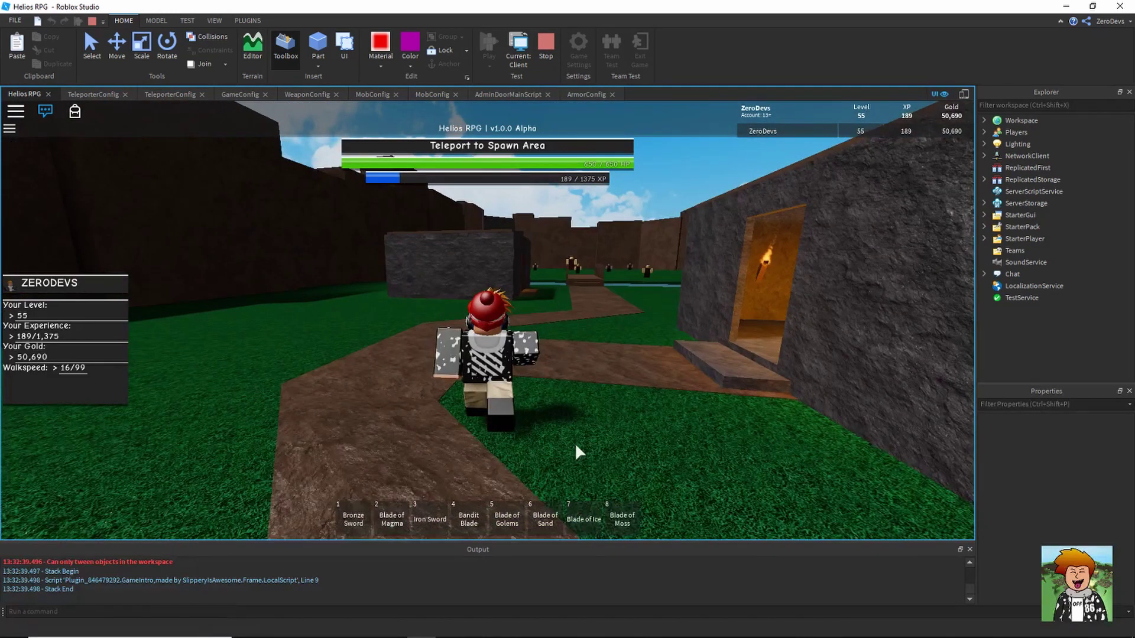
key("w")
key("2")
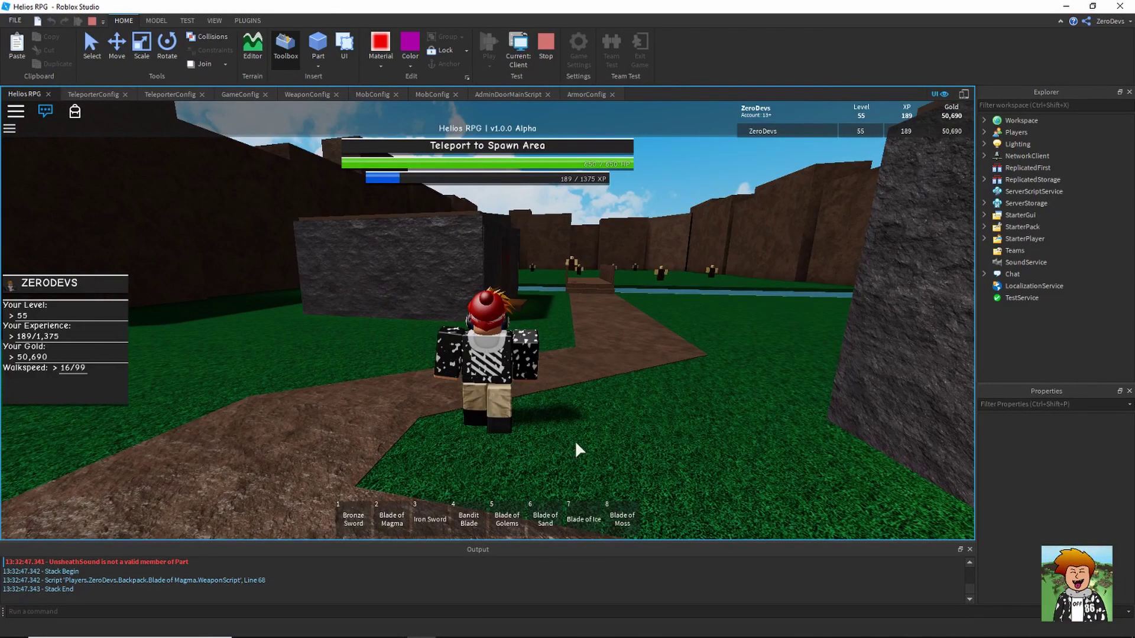
key("w")
right_click_drag(577, 451, 478, 378)
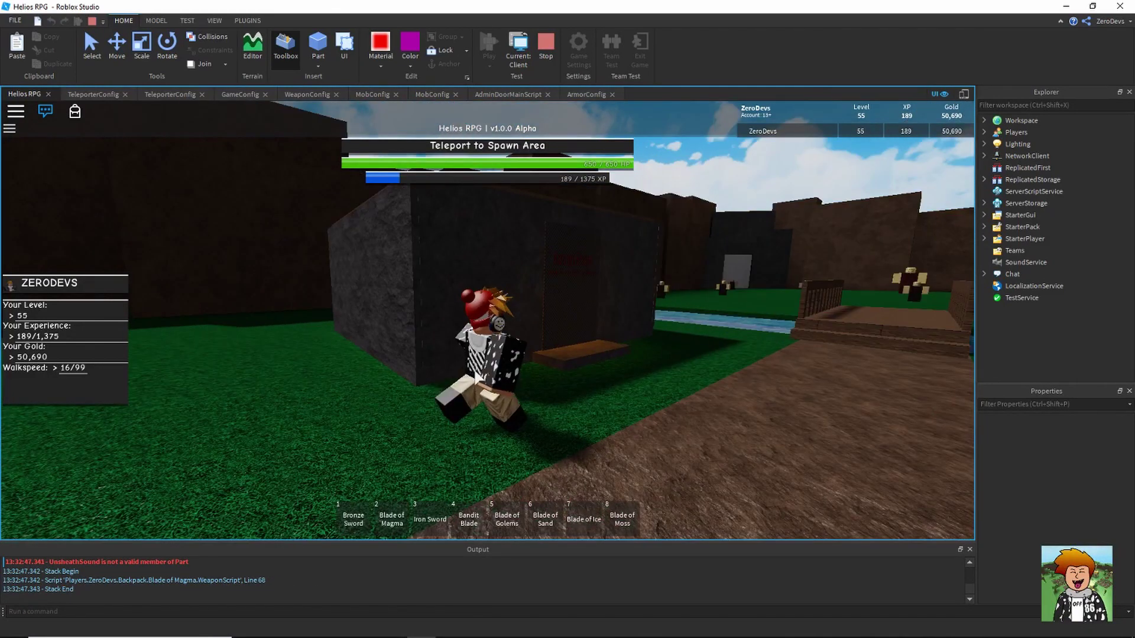
key("w")
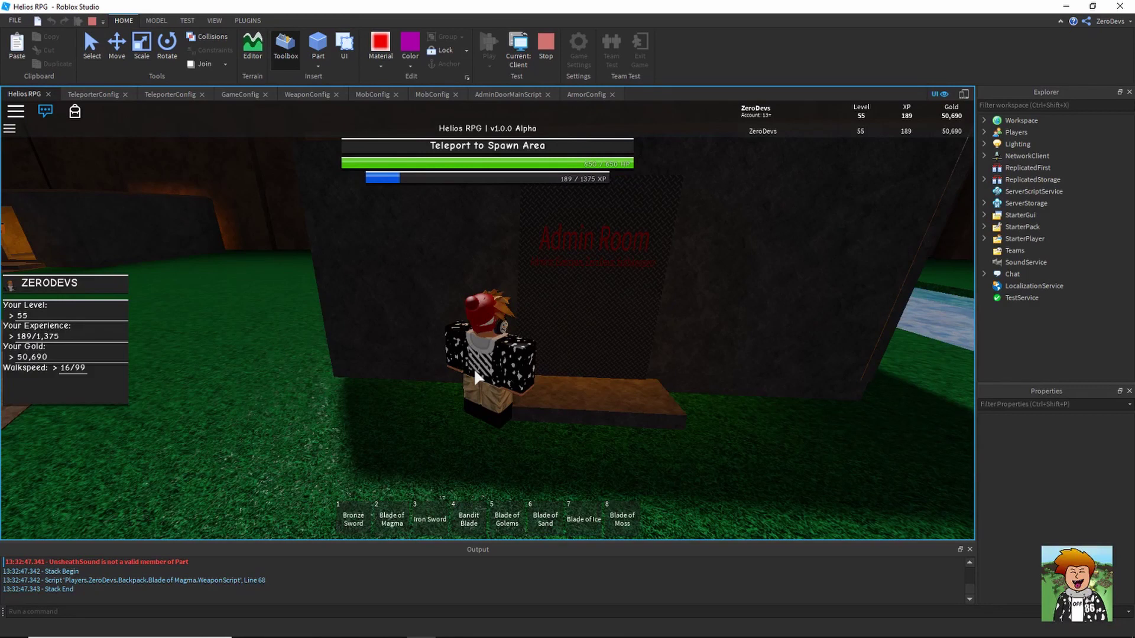
right_click_drag(475, 371, 475, 371)
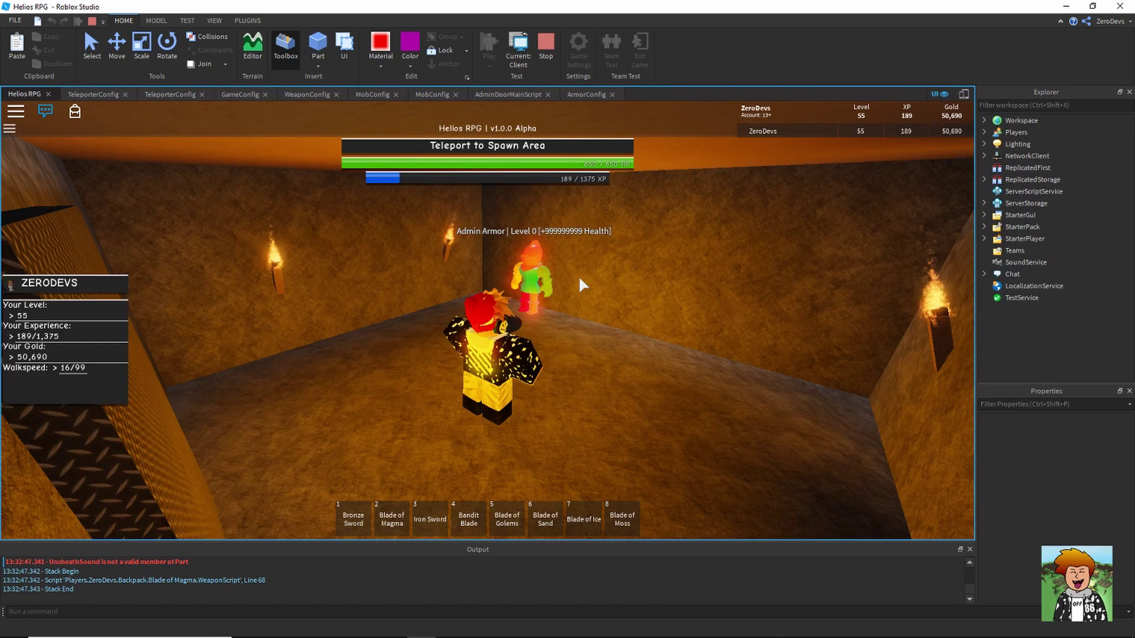
Put the Admin Armor on the character and run outside past the healing fountain and across the bridge
key("w")
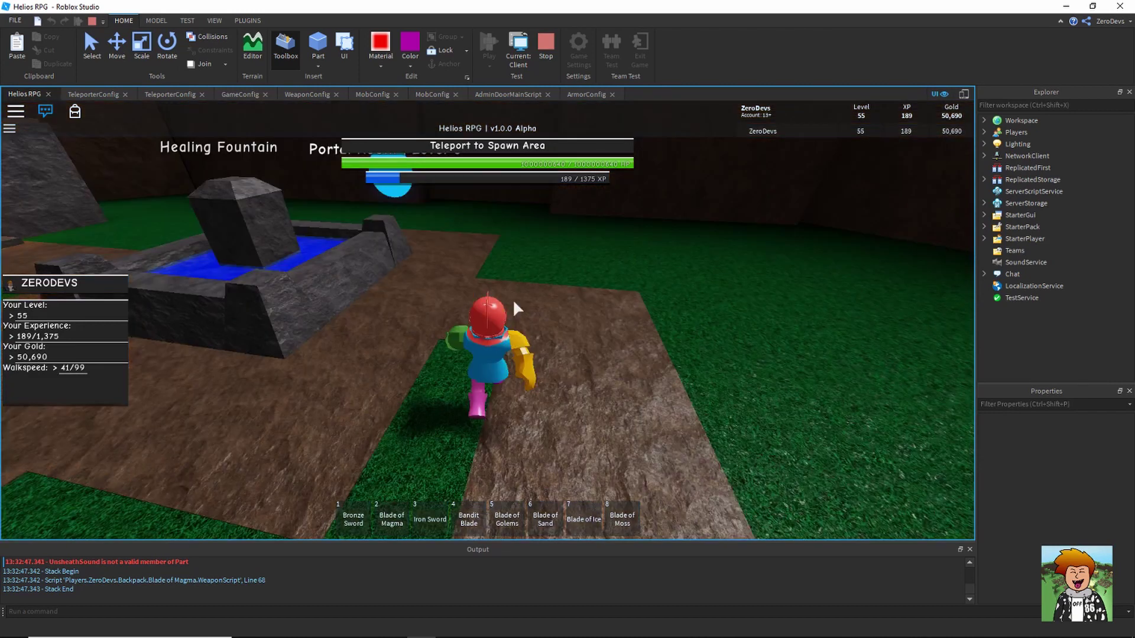
key("w")
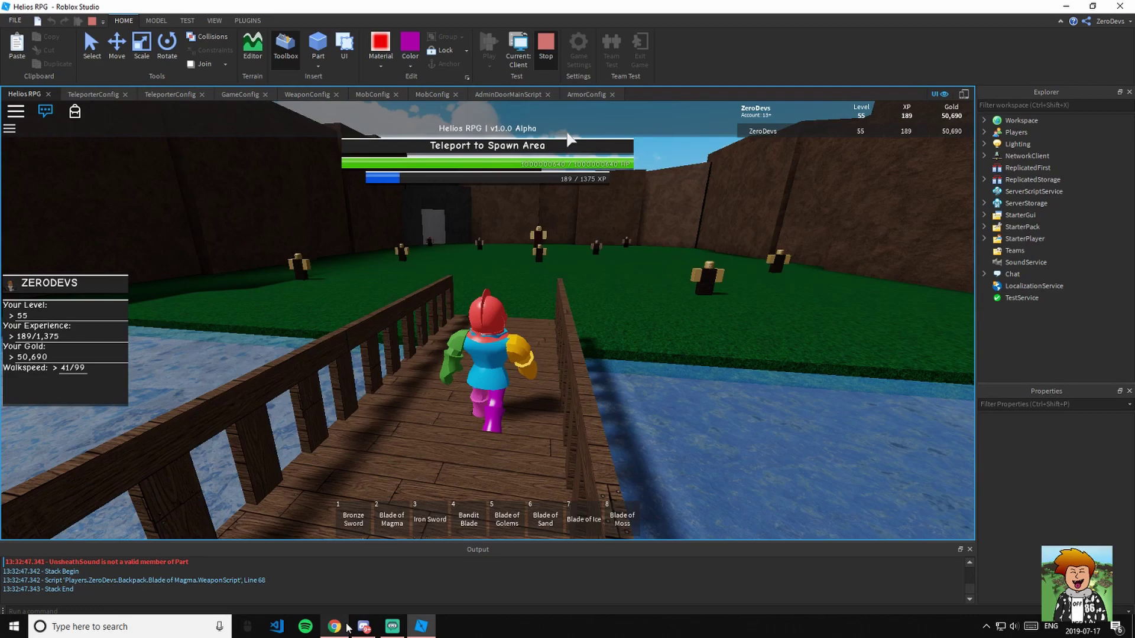
Switch to Chrome, select the Helios RPG page's address, and browse through the game's thumbnail images
left_click(346, 627)
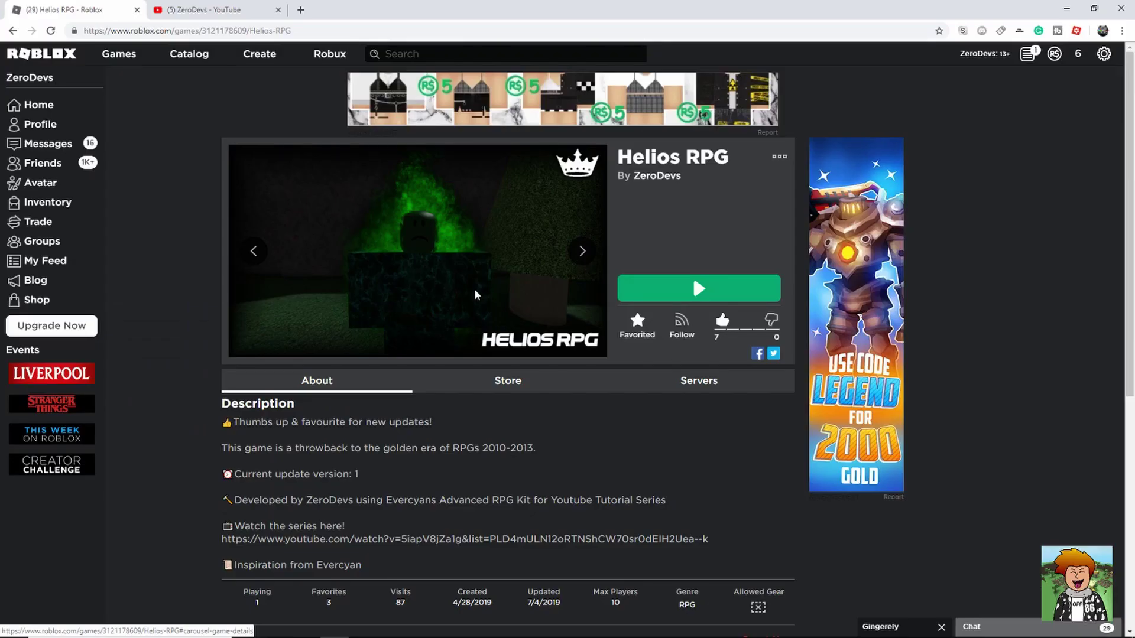
left_click(327, 31)
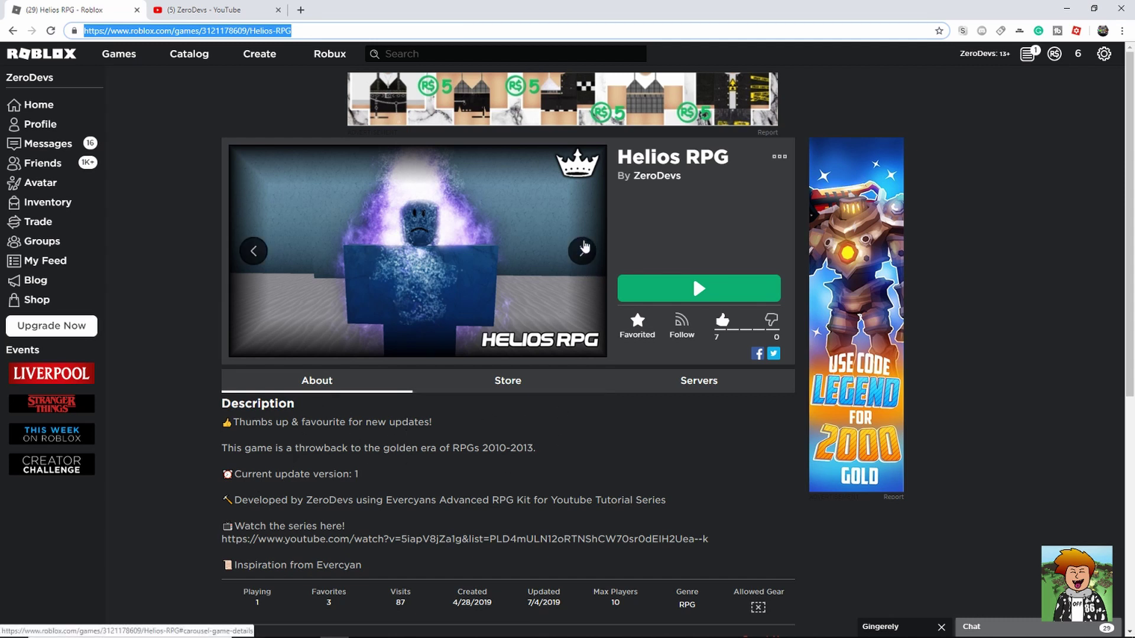
left_click(582, 249)
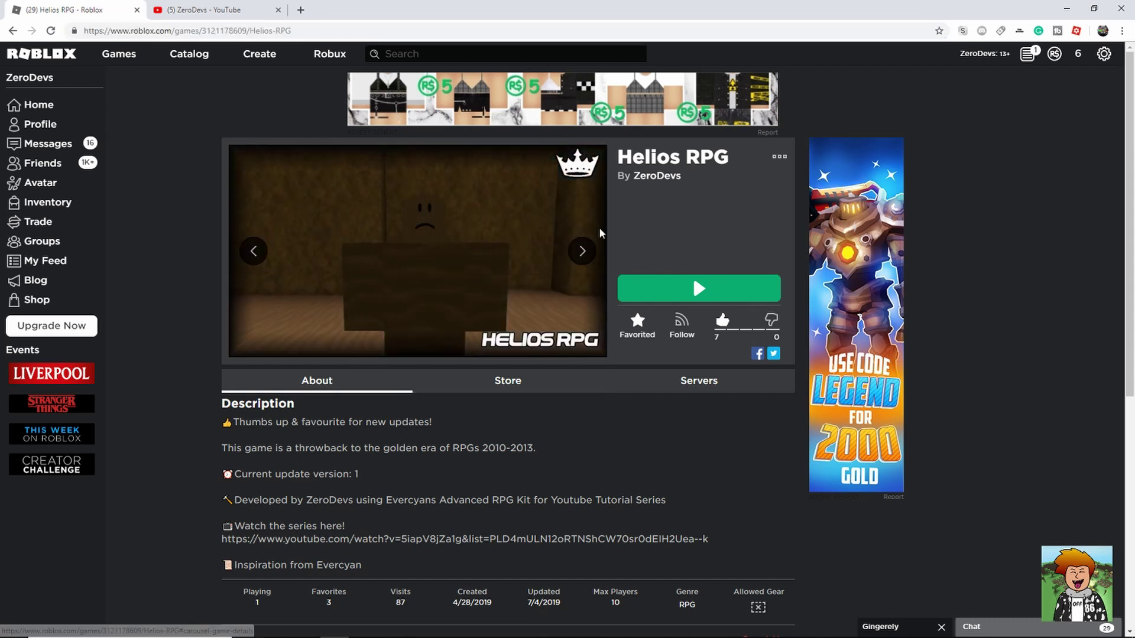
left_click(583, 249)
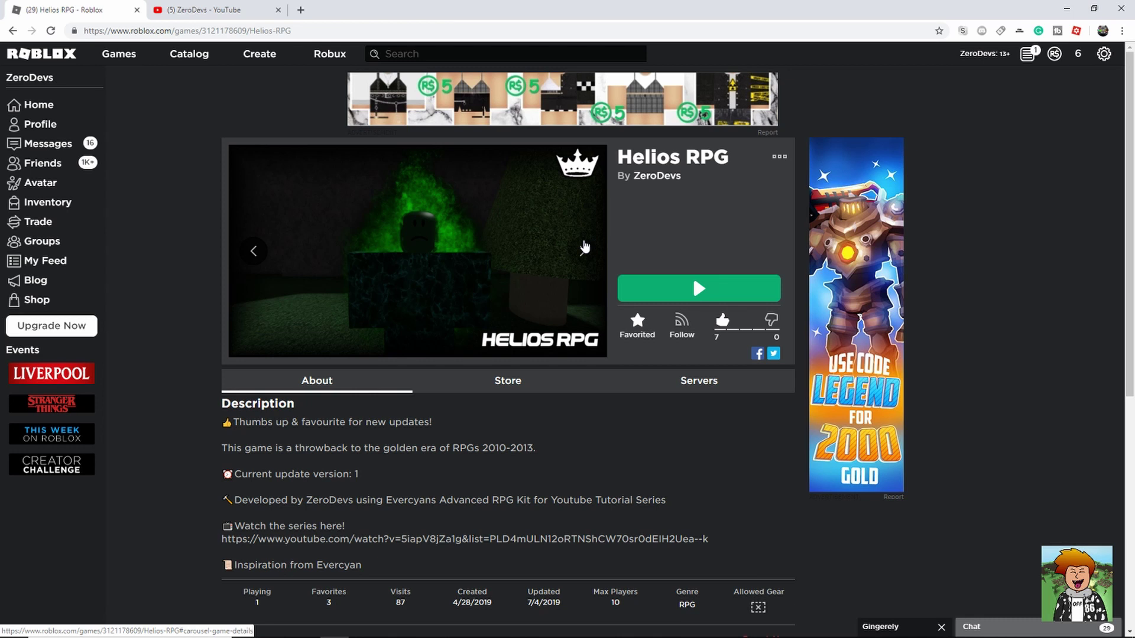
left_click(583, 249)
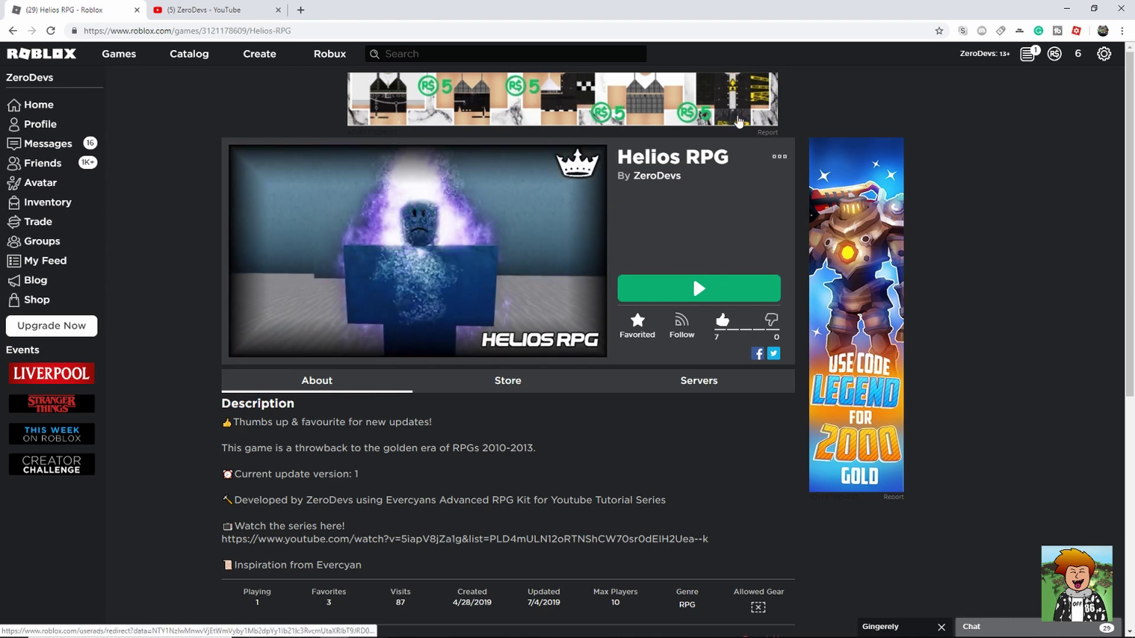